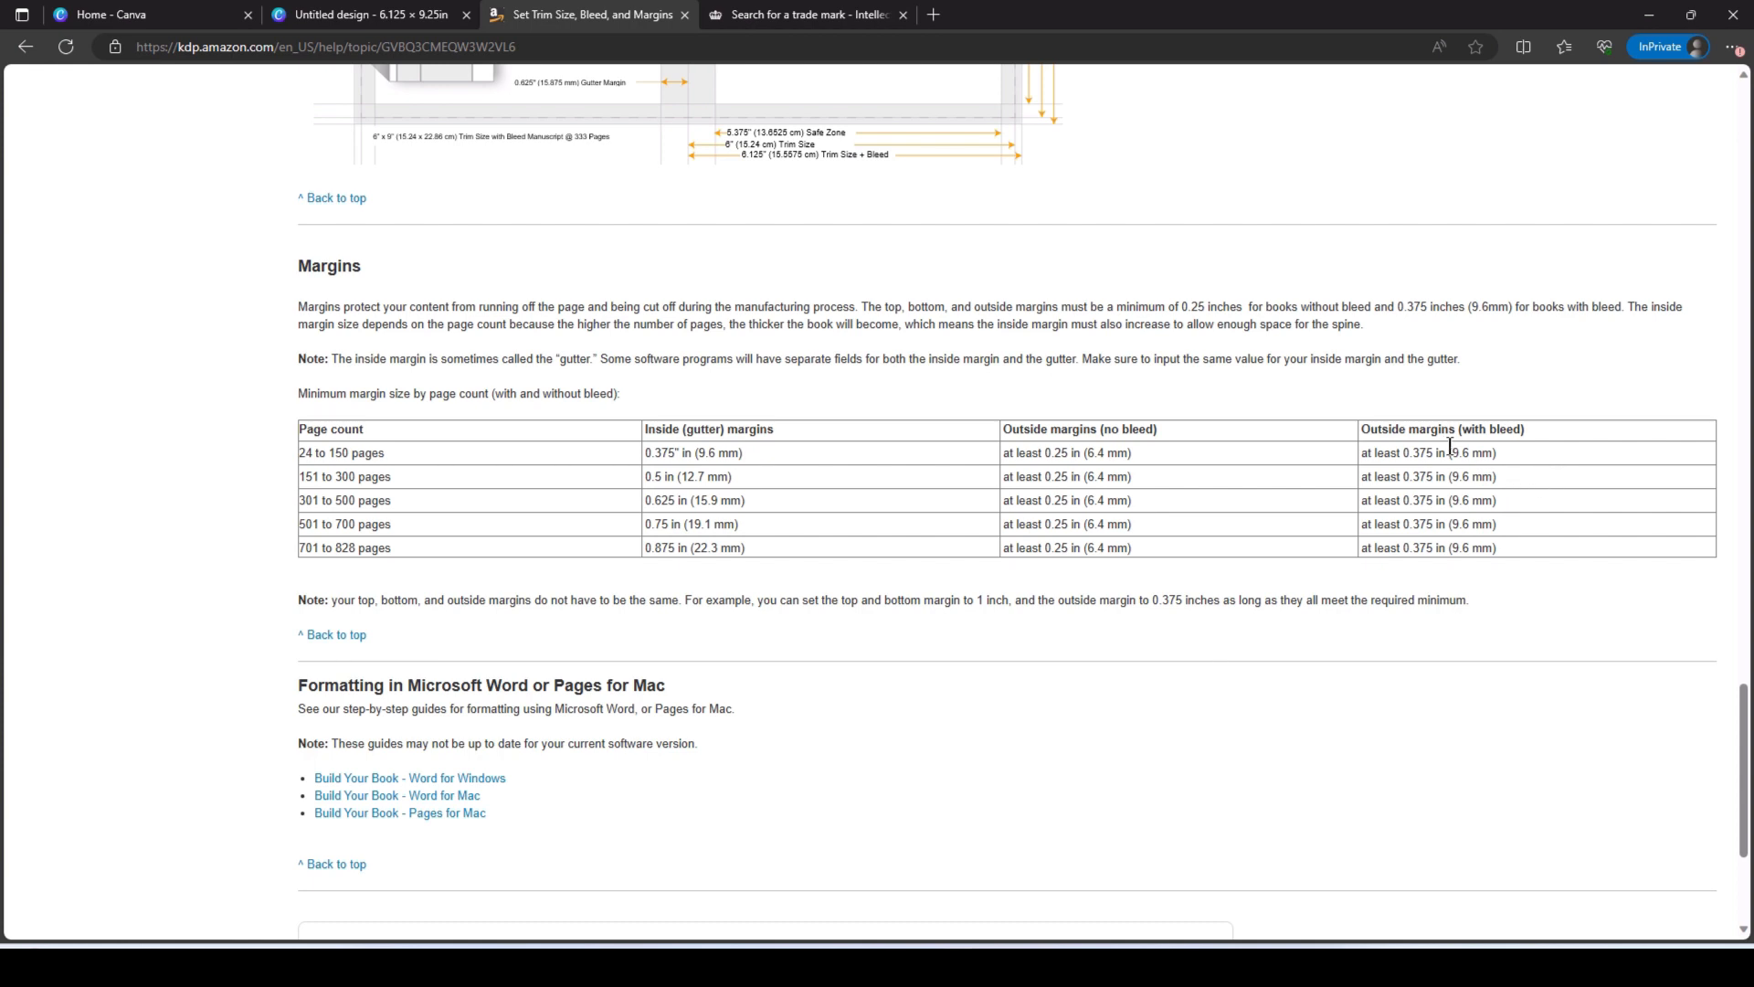
- Switch to the Canva design and place a horizontal margin guide about 0.38 in below the page's upper edge
{"action": "key", "text": "ctrl+shift+Tab"}
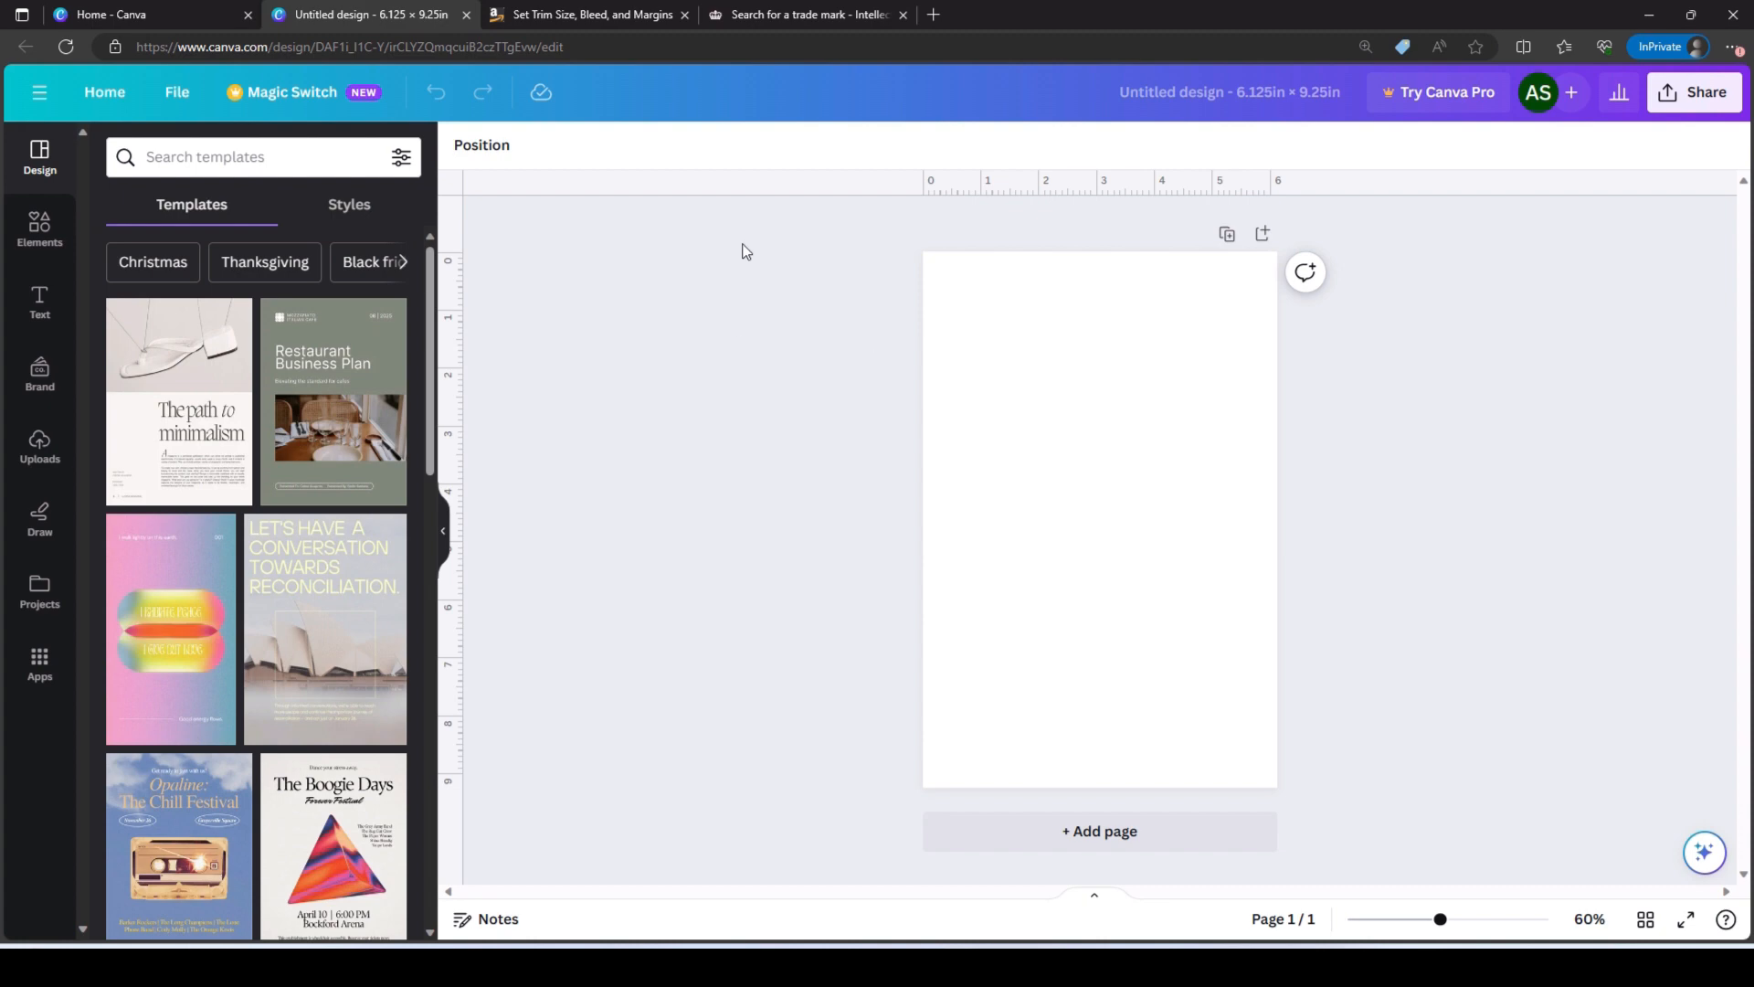
{"action": "left_click", "coordinate": [179, 95]}
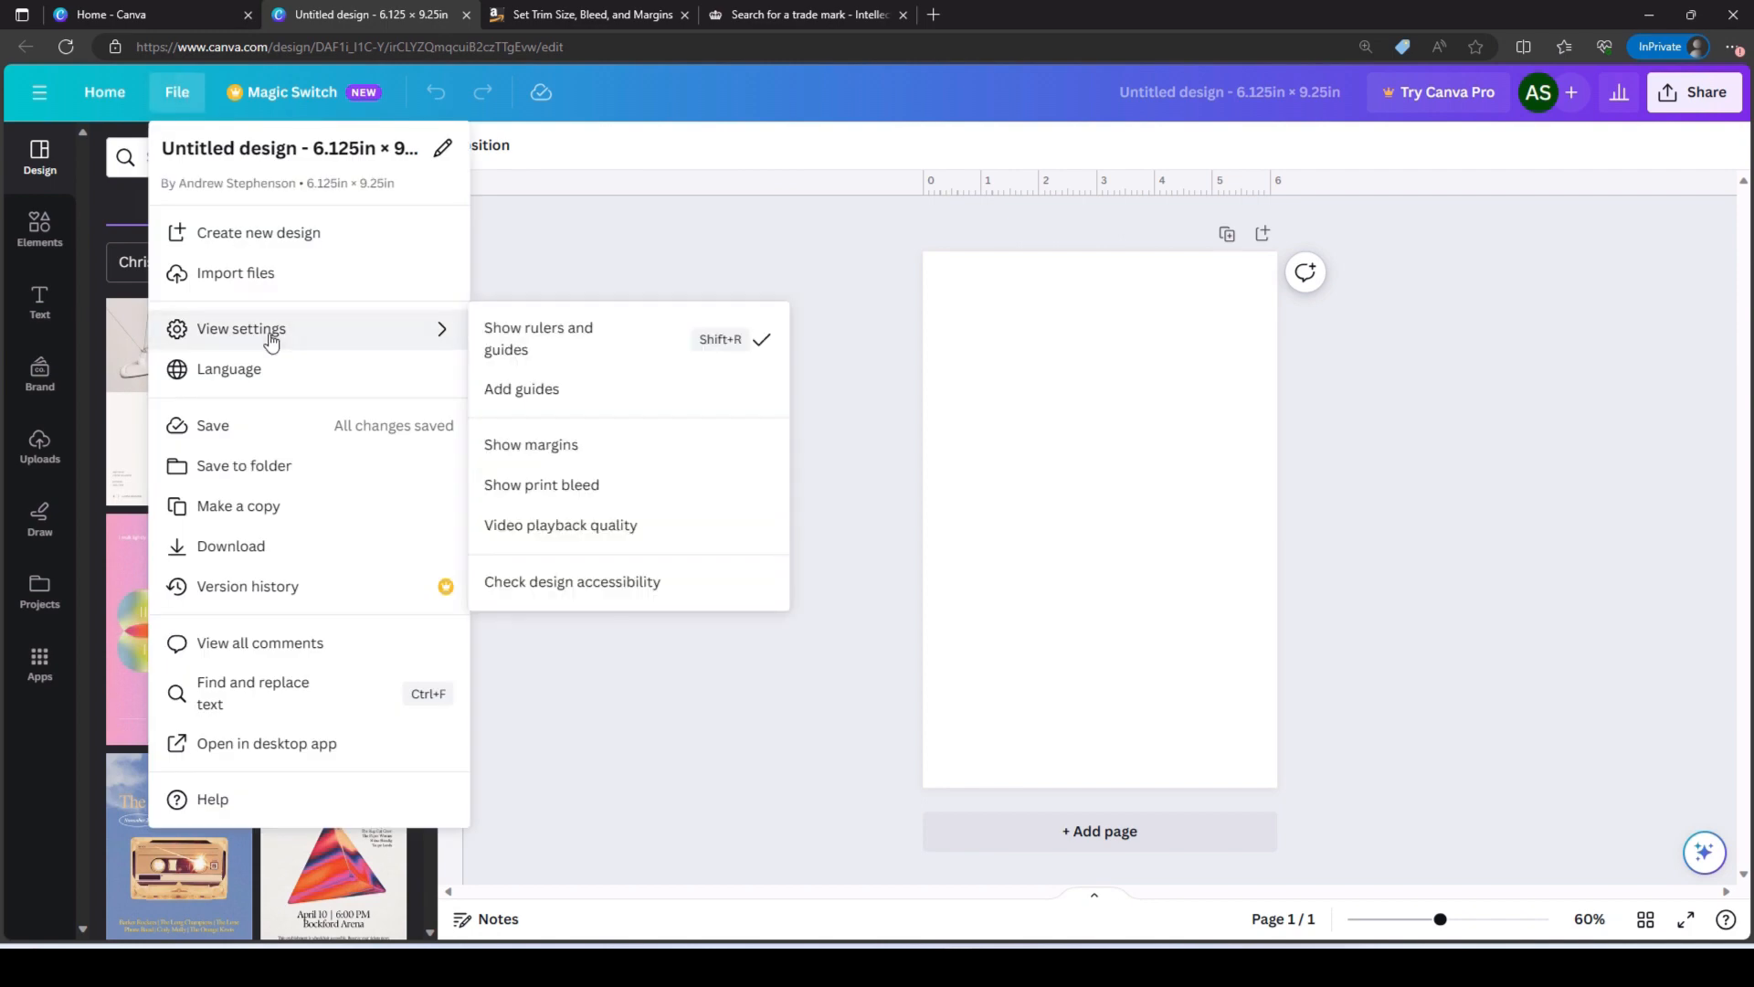
{"action": "left_click", "coordinate": [630, 262]}
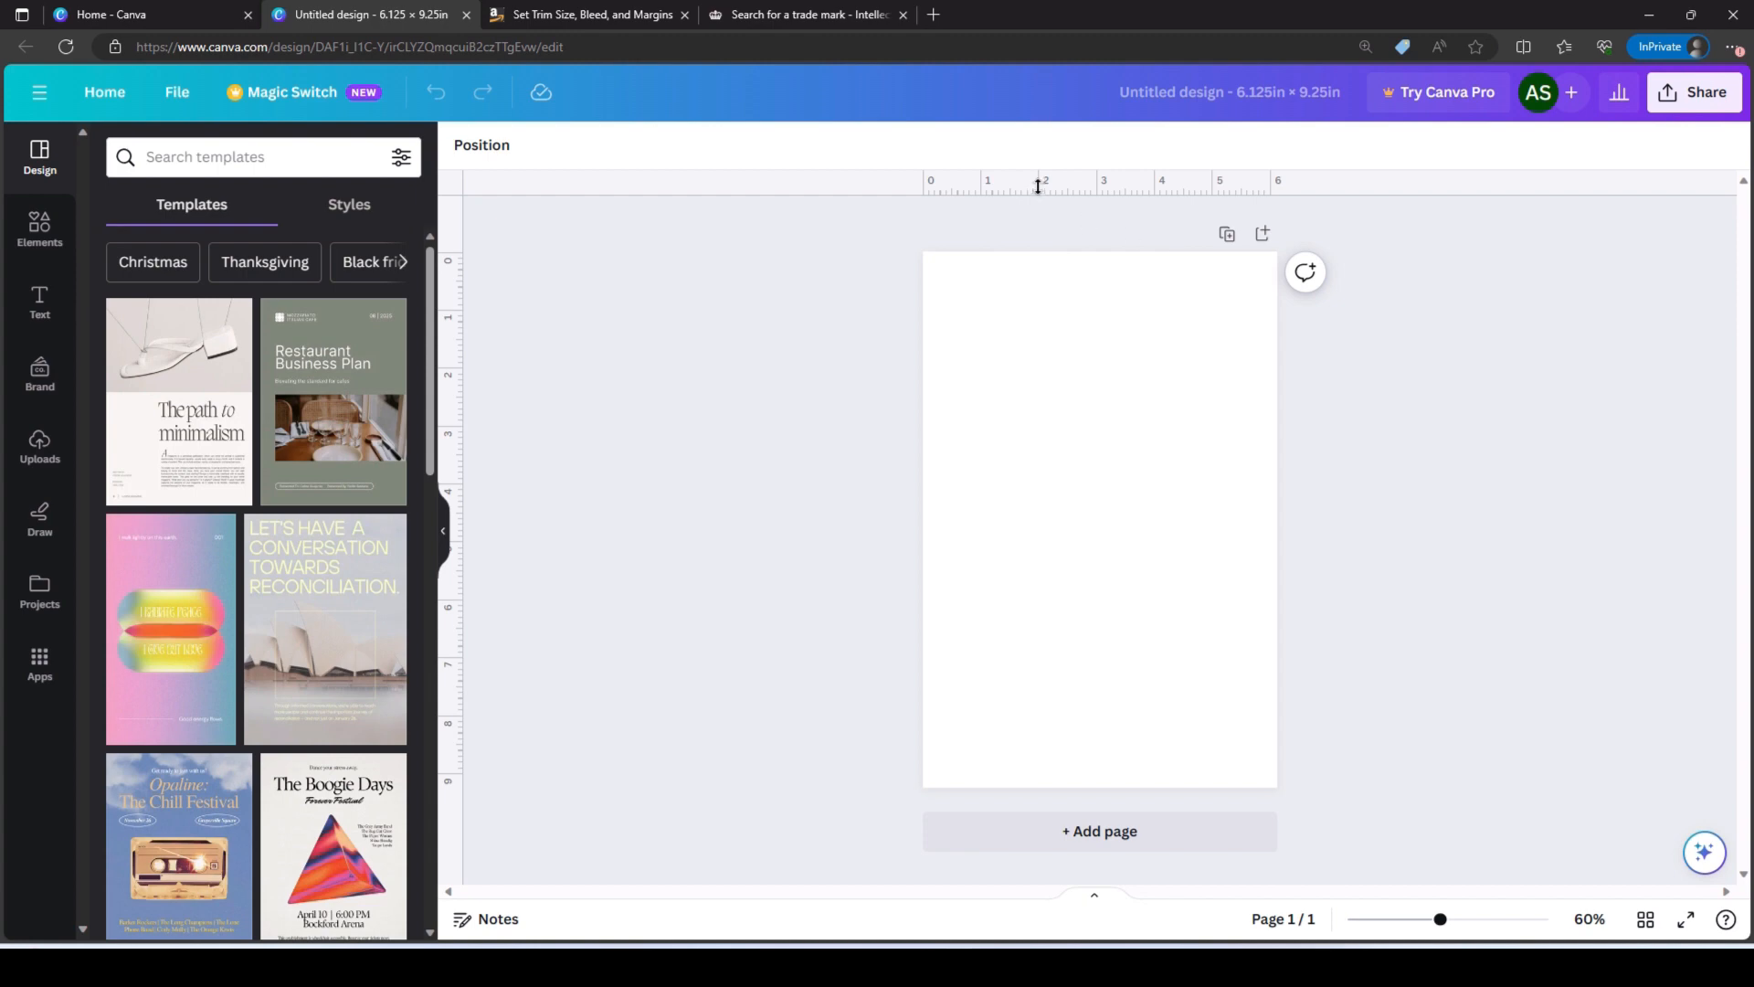
{"action": "left_click_drag", "start_coordinate": [1037, 179], "coordinate": [1042, 249]}
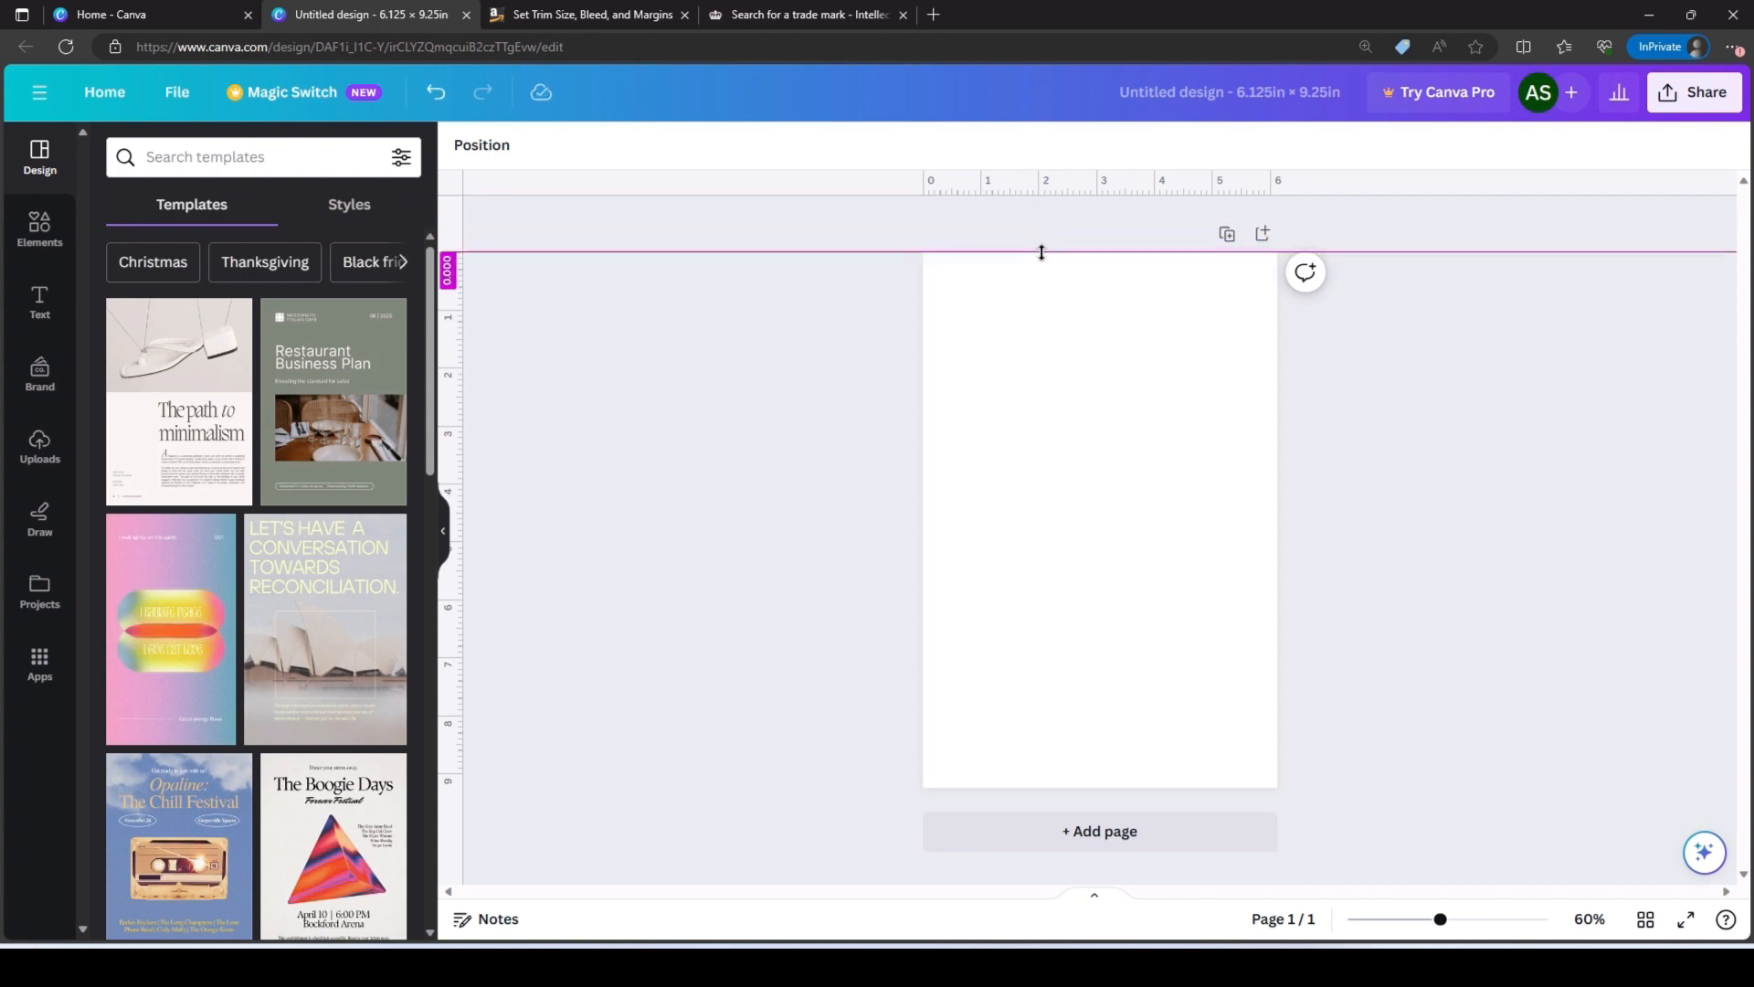
{"action": "left_click_drag", "start_coordinate": [1041, 252], "coordinate": [1043, 274]}
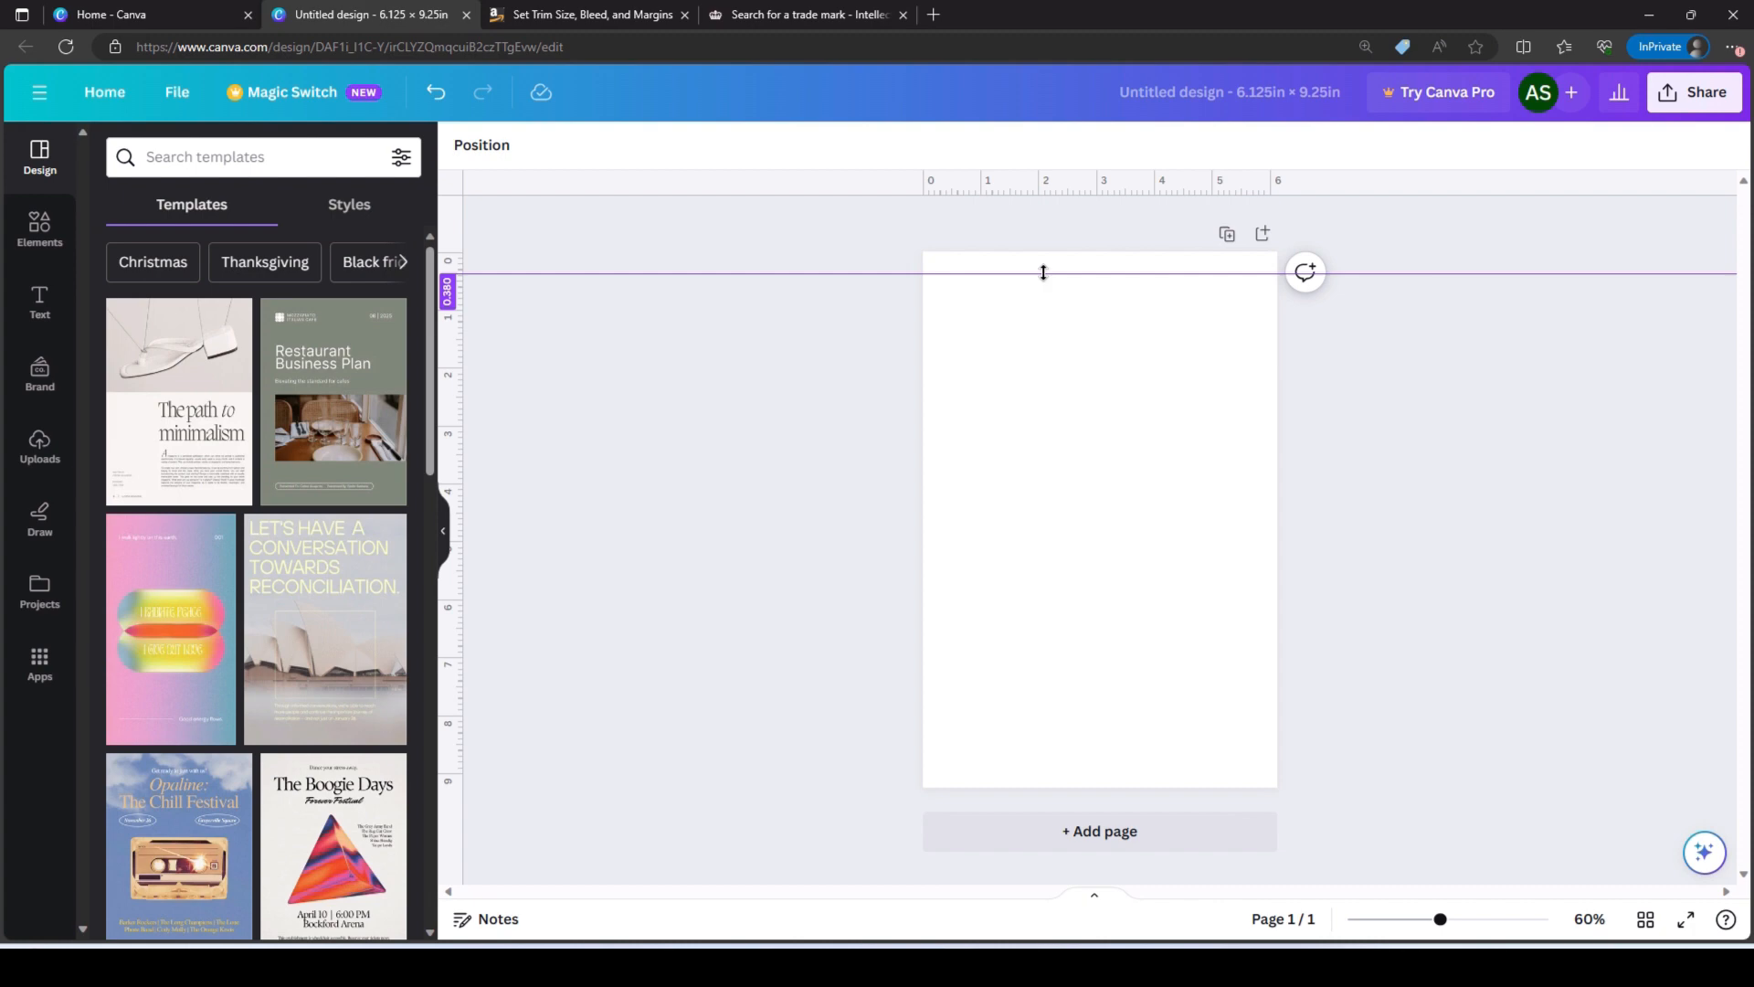
{"action": "left_click_drag", "start_coordinate": [1043, 272], "coordinate": [1043, 272]}
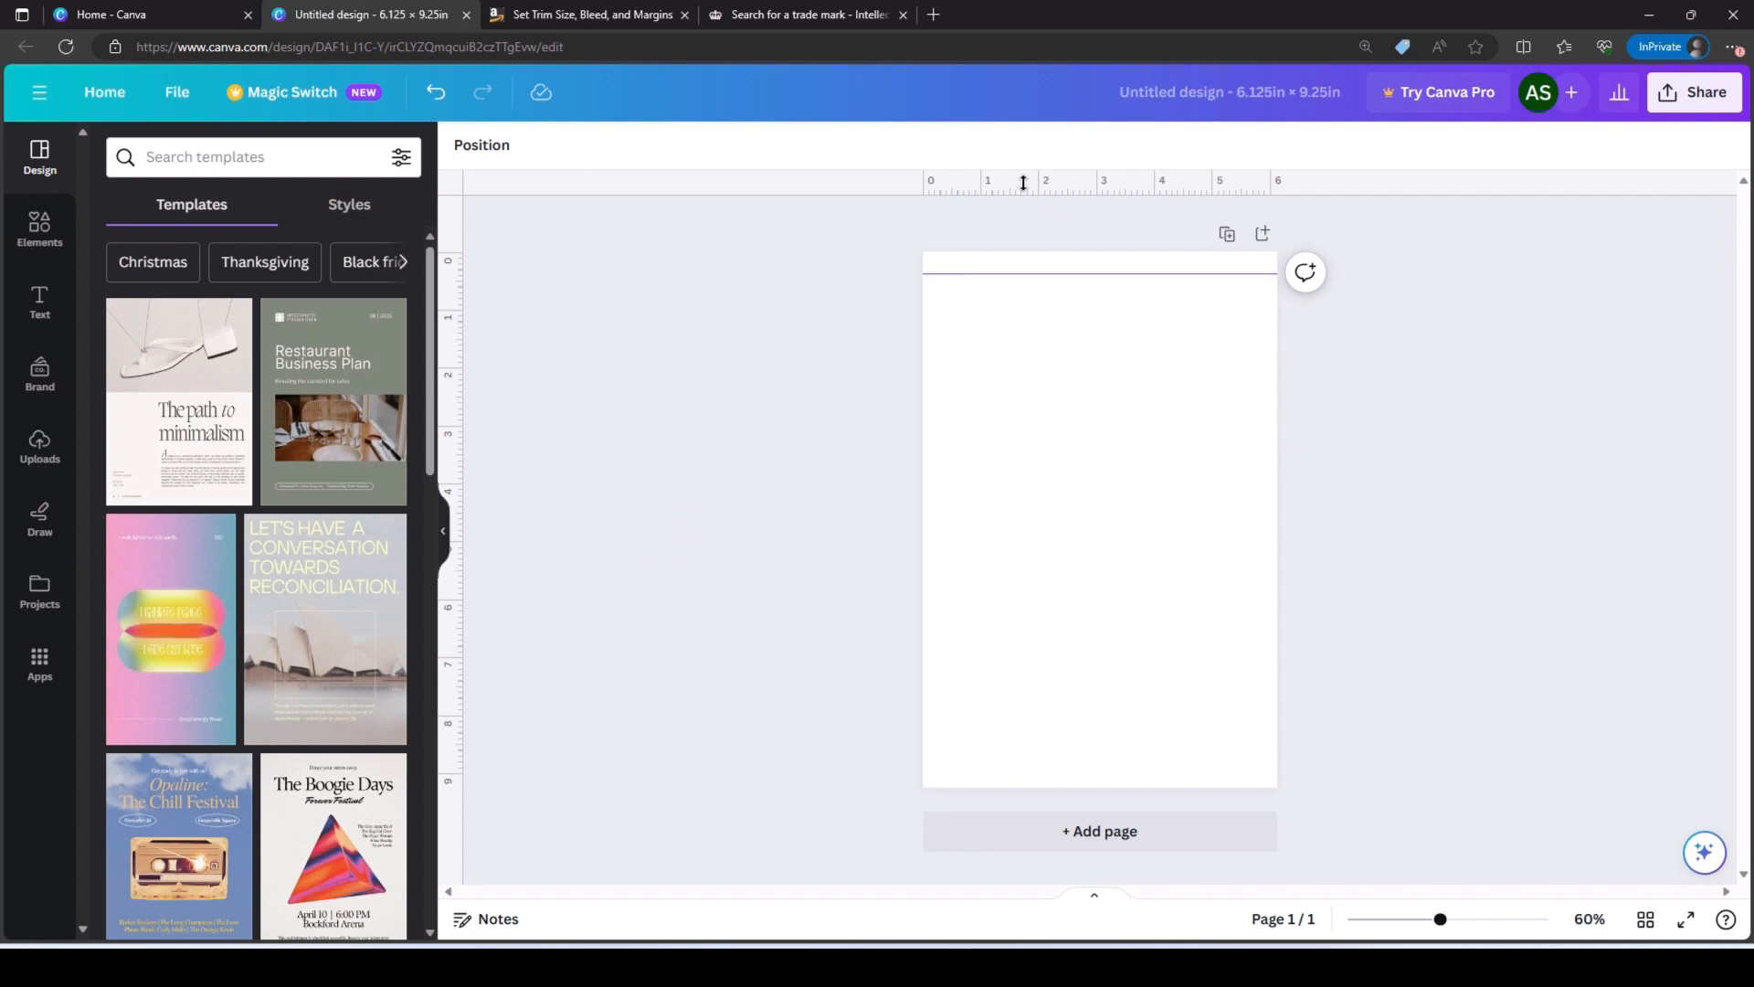
- Add the remaining margin guides: a horizontal one at about 8.88 in and a vertical one just inside each side edge
{"action": "left_click_drag", "start_coordinate": [1023, 179], "coordinate": [1008, 765]}
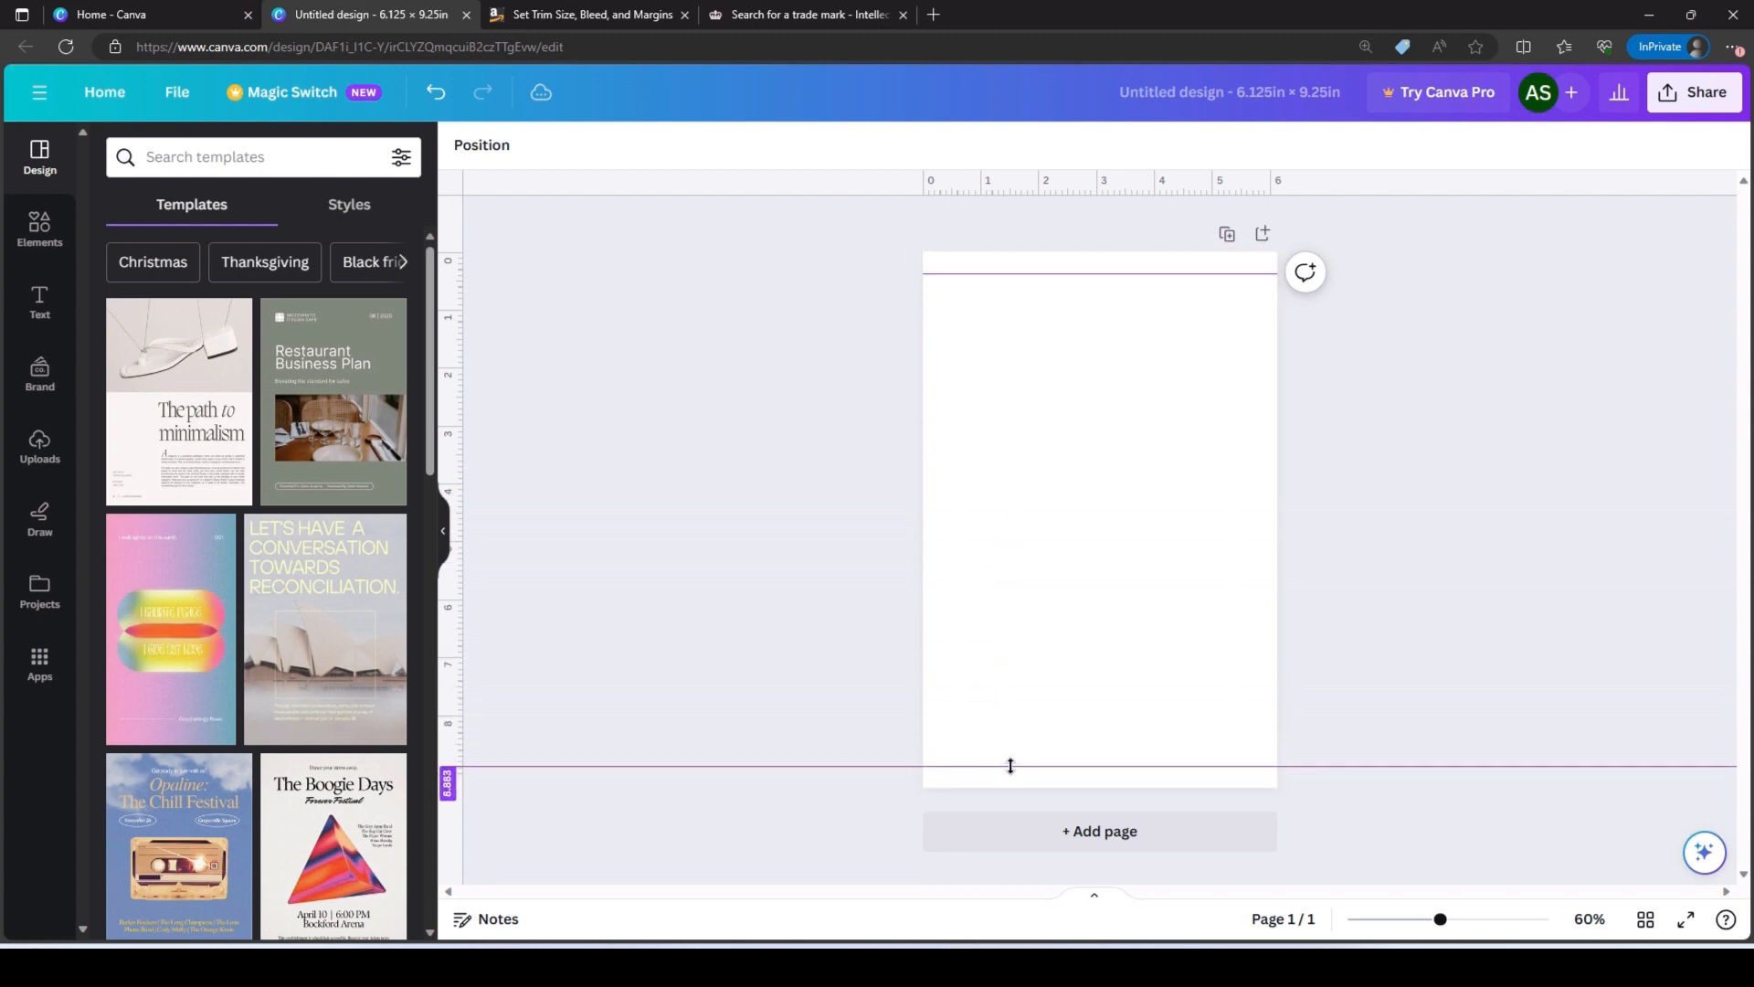
{"action": "left_click_drag", "start_coordinate": [1011, 765], "coordinate": [1012, 765]}
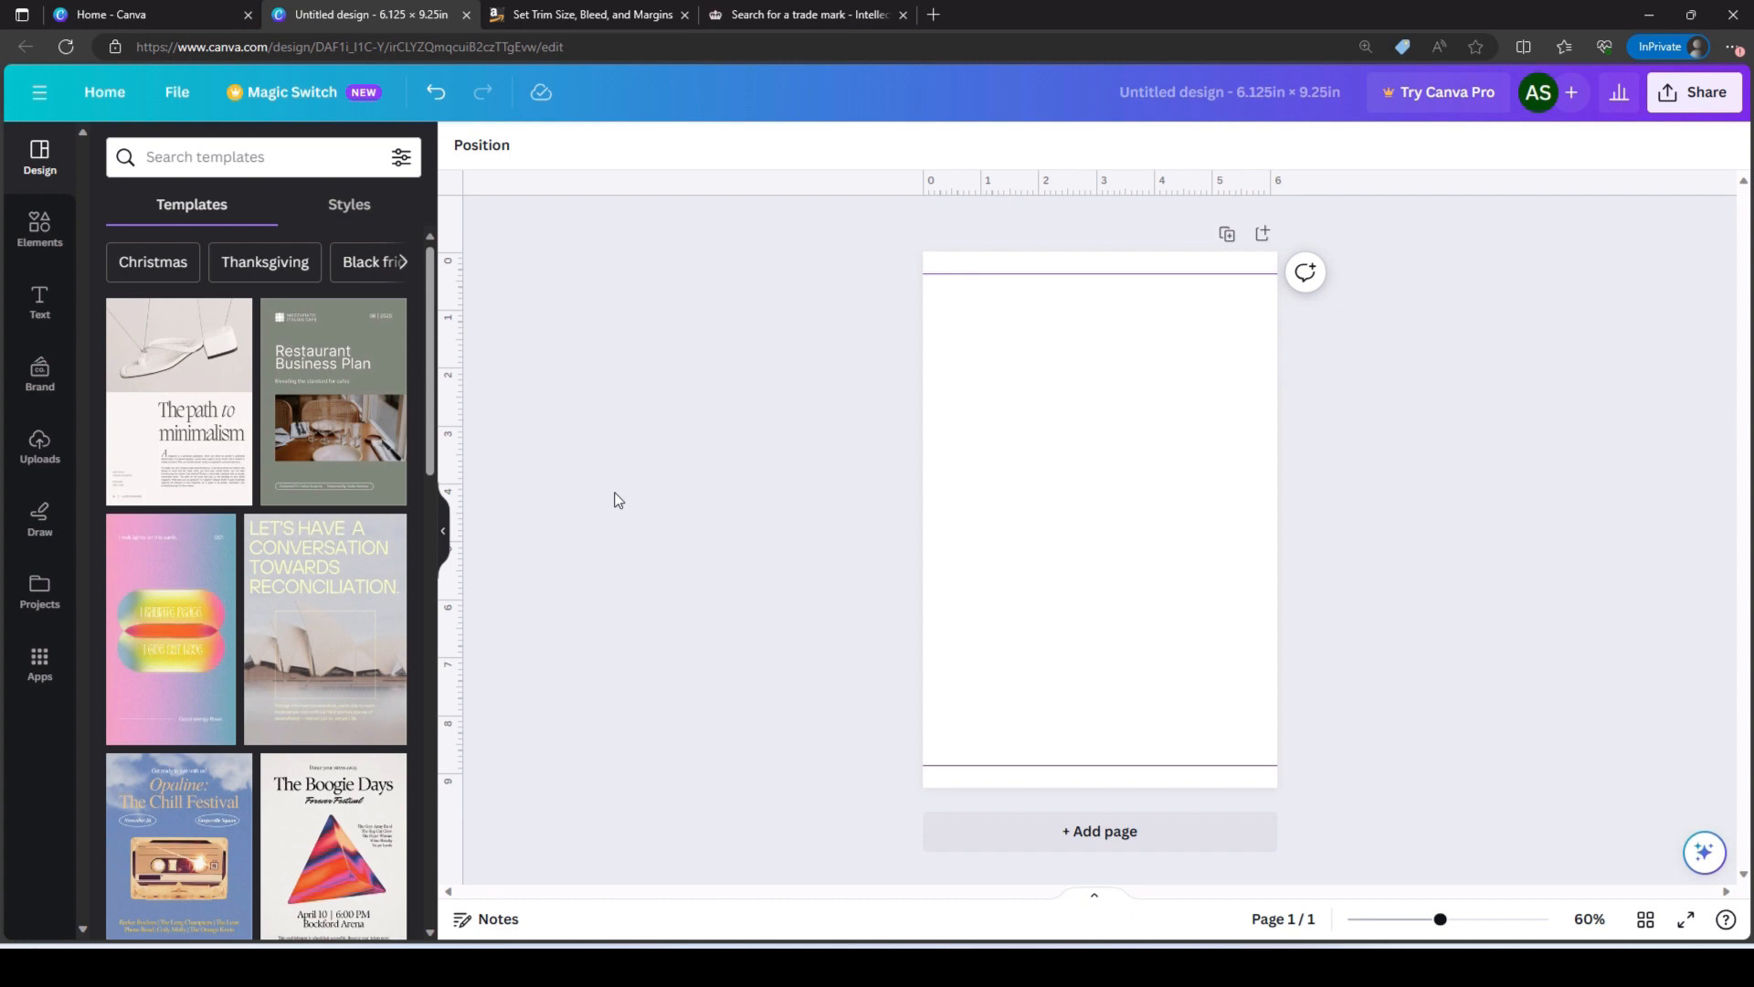
{"action": "left_click_drag", "start_coordinate": [446, 403], "coordinate": [944, 402]}
{"action": "left_click_drag", "start_coordinate": [449, 383], "coordinate": [1257, 371]}
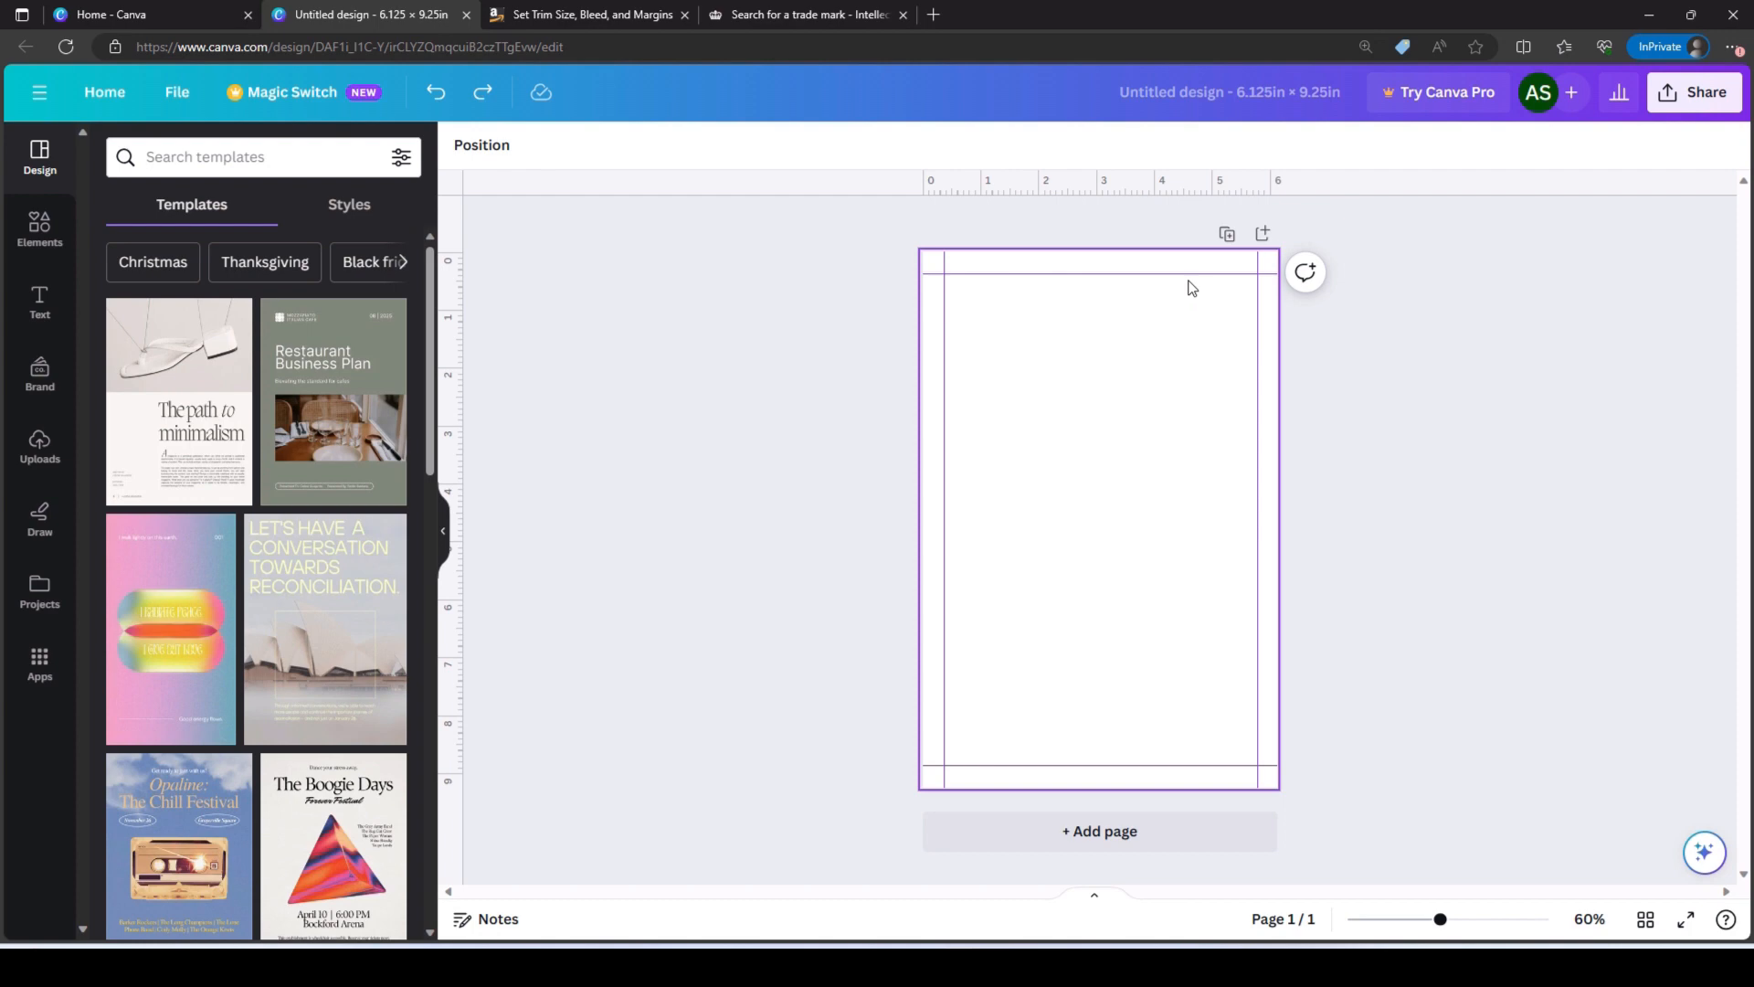
- Review the Intellectual Property Office trade mark results for the status and classes of the Five Minute Journal marks
{"action": "left_click", "coordinate": [793, 13]}
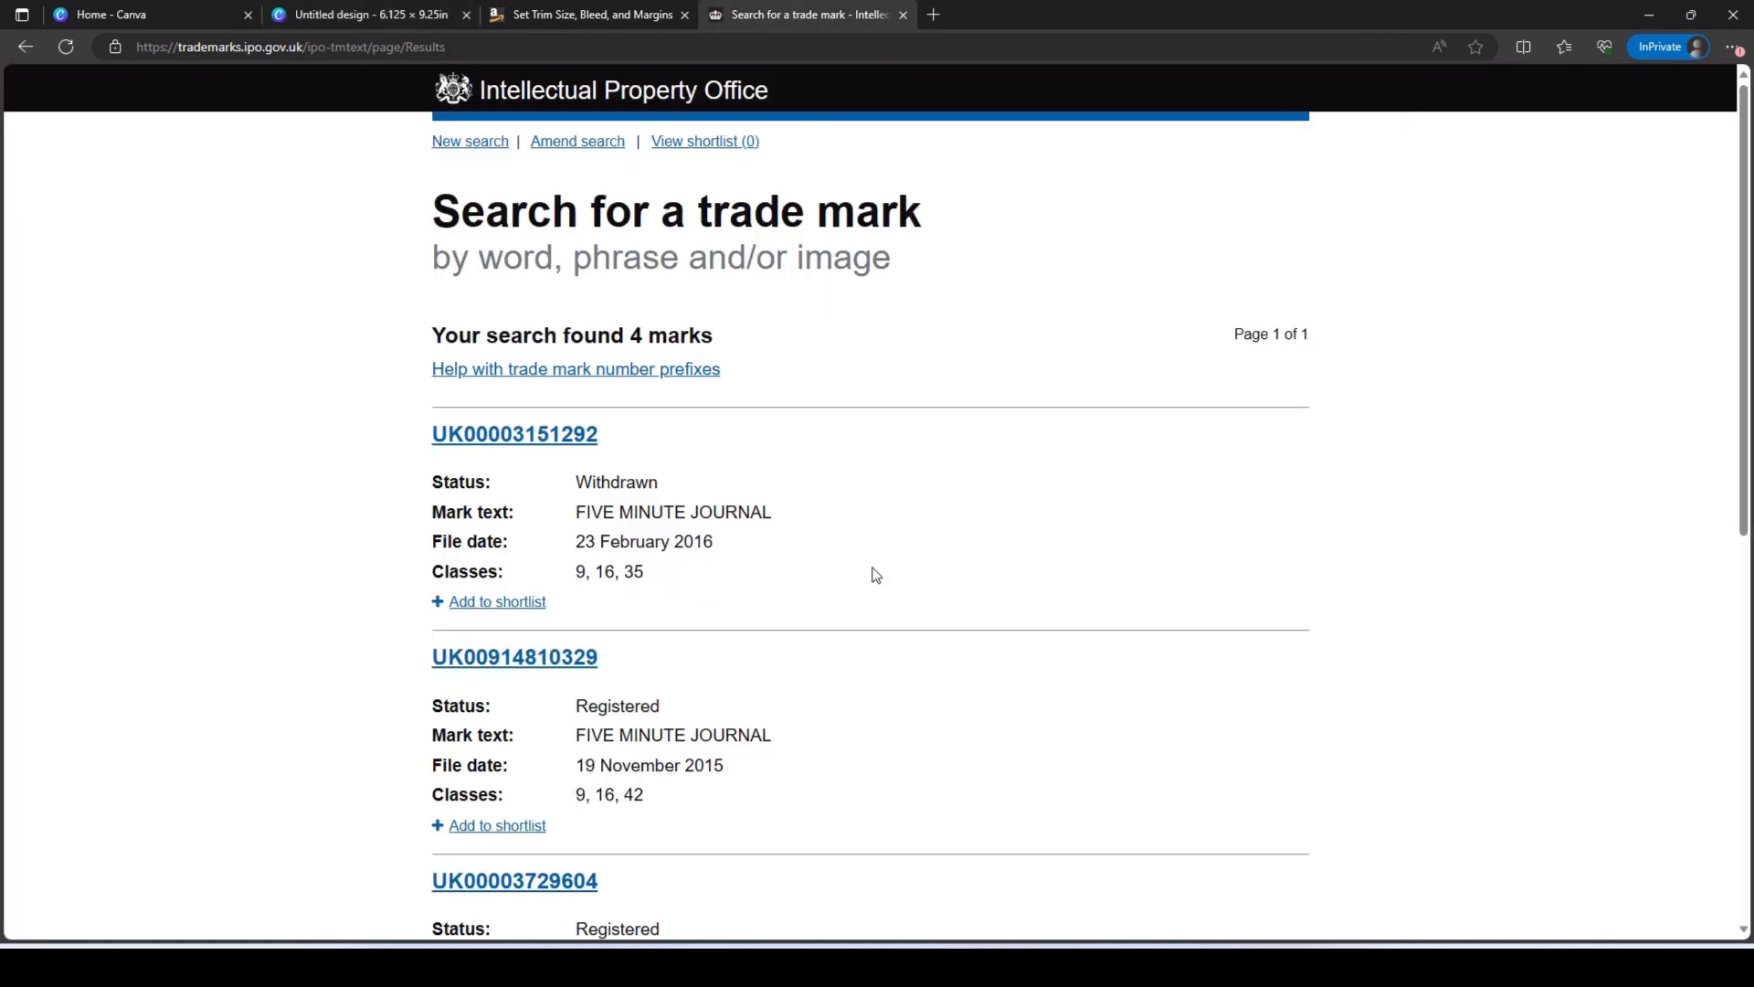
{"action": "scroll", "coordinate": [1001, 489], "scroll_direction": "down", "scroll_amount": 2}
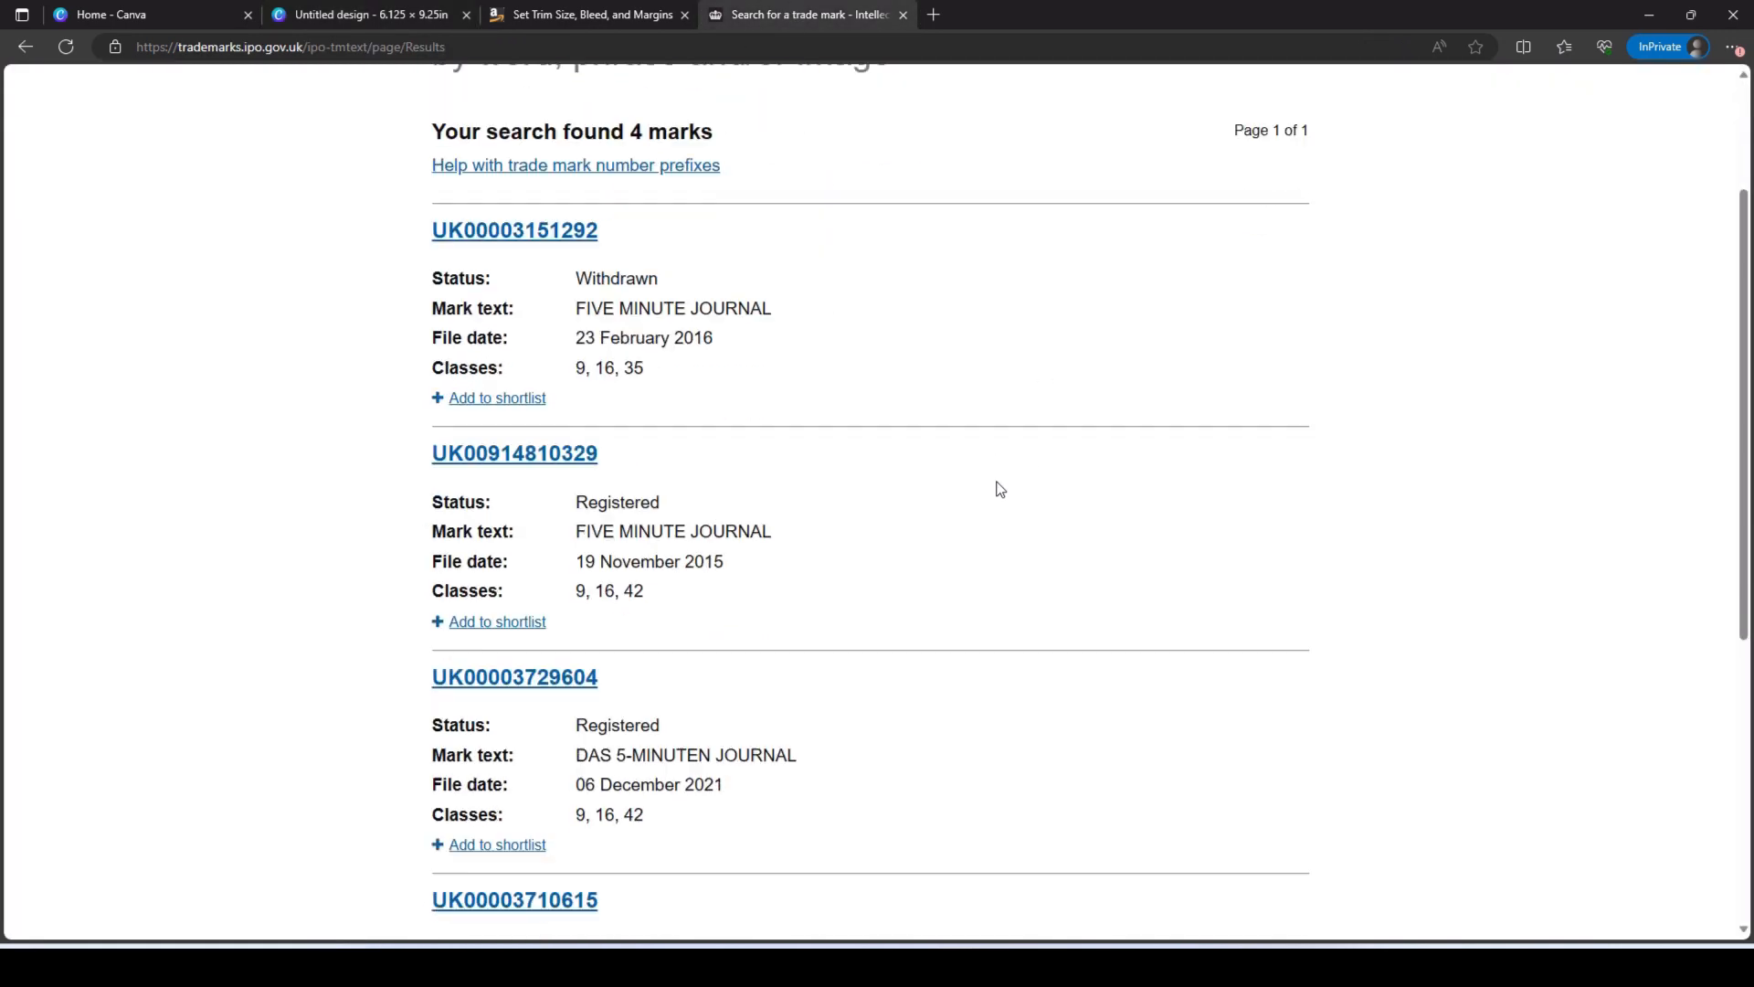
{"action": "scroll", "coordinate": [834, 266], "scroll_direction": "up", "scroll_amount": 2}
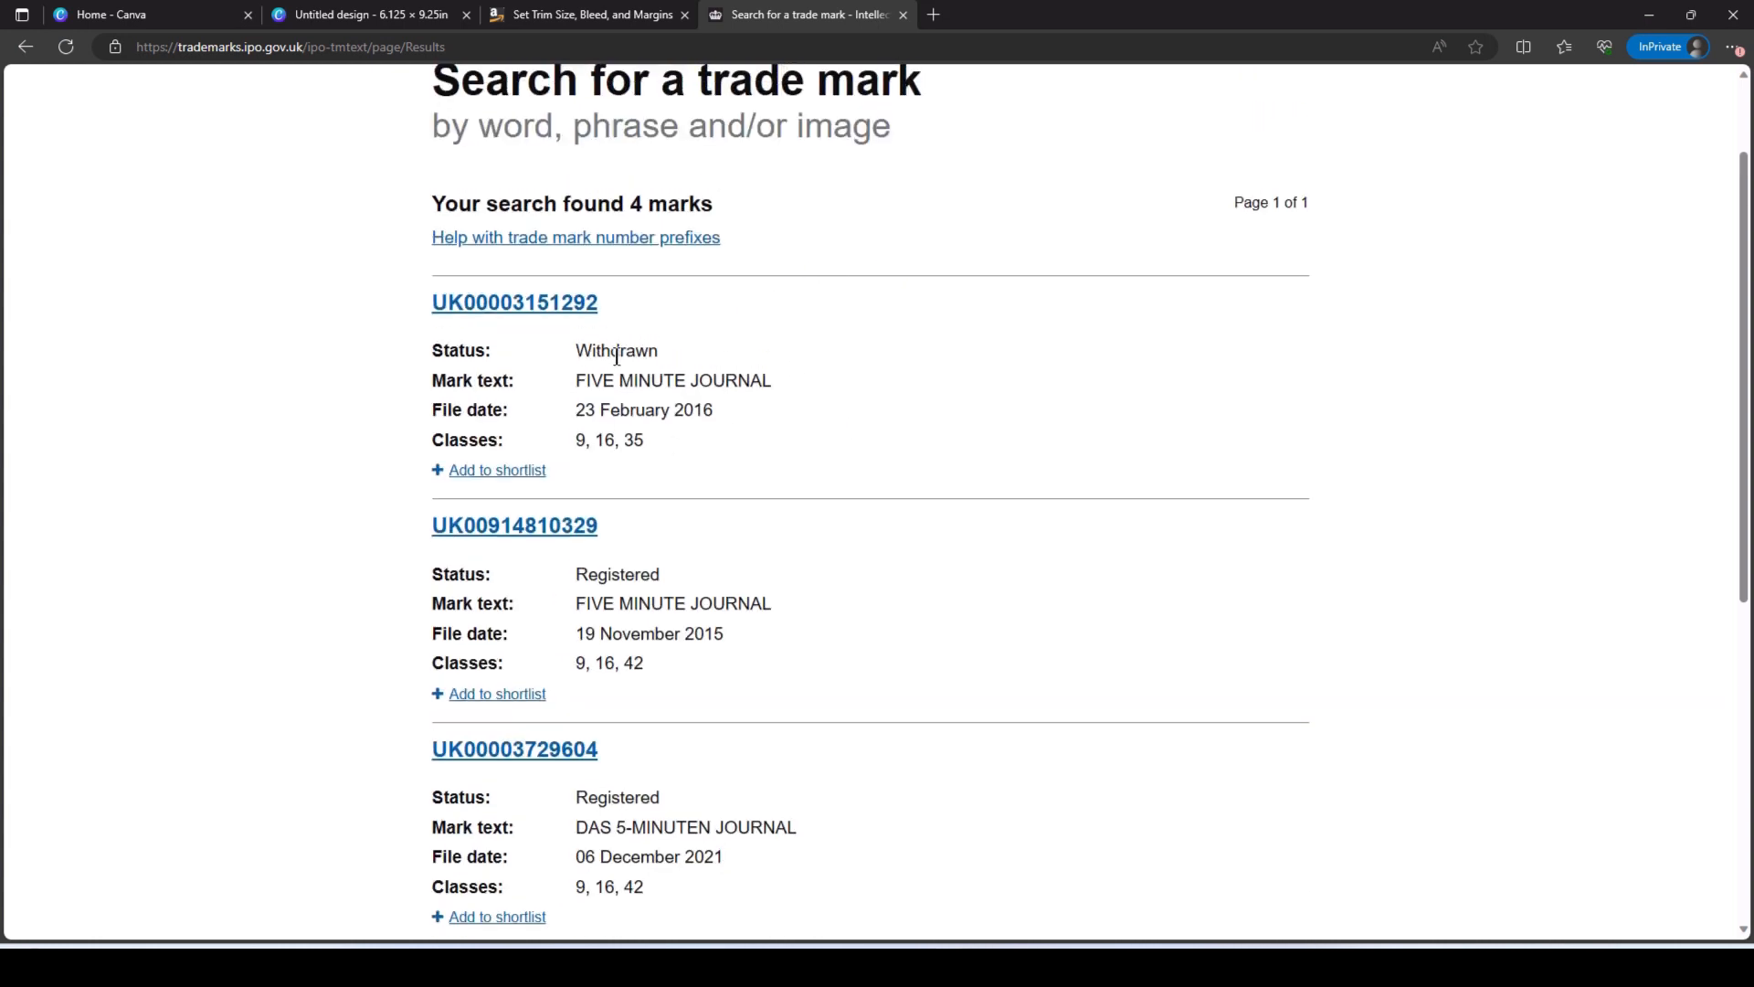
{"action": "scroll", "coordinate": [825, 414], "scroll_direction": "down", "scroll_amount": 3}
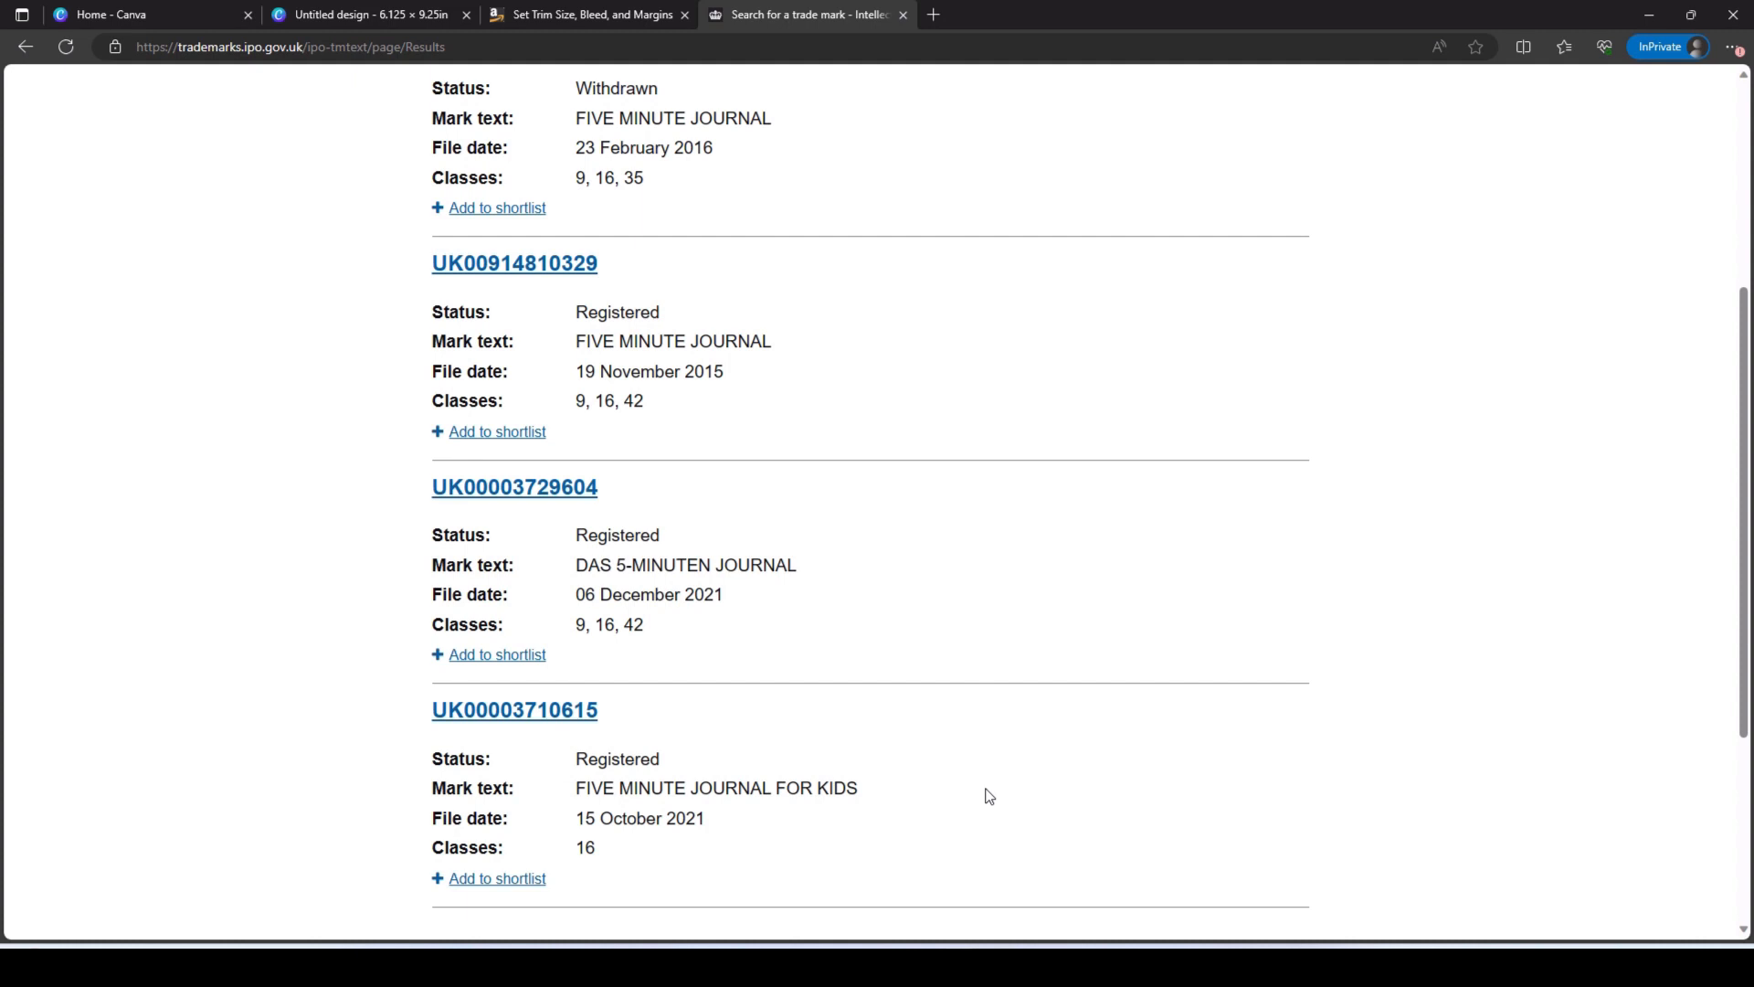
{"action": "scroll", "coordinate": [1005, 786], "scroll_direction": "down", "scroll_amount": 2}
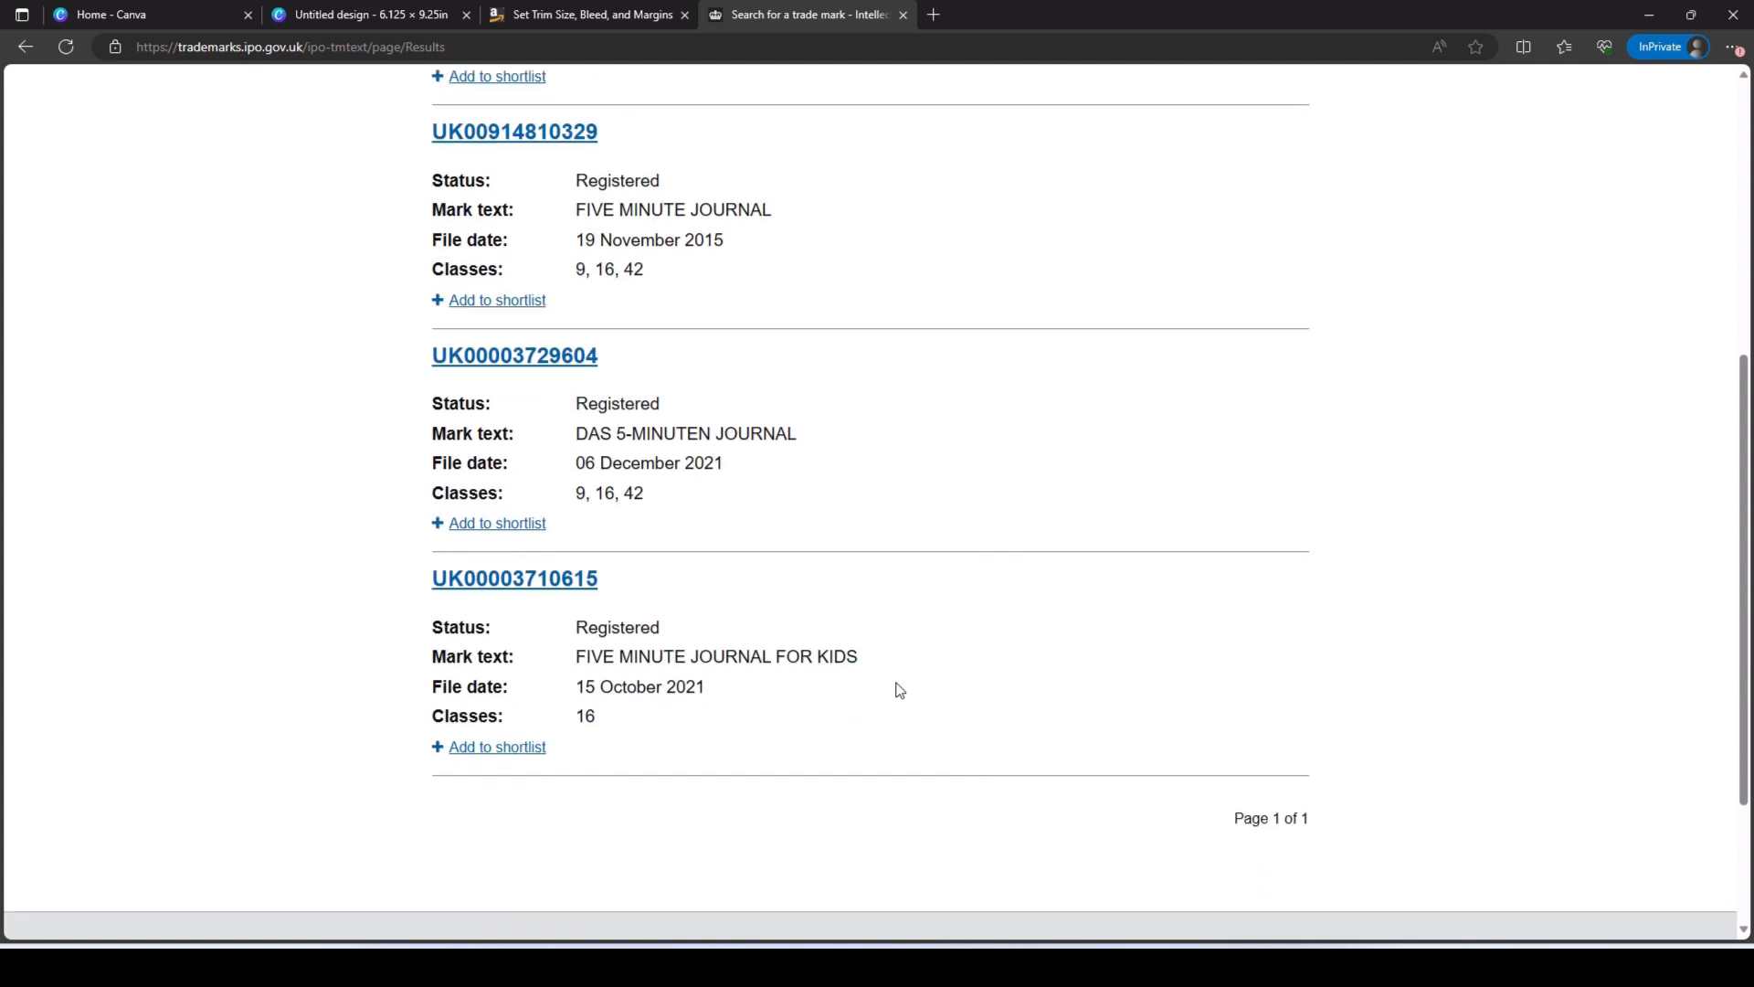
{"action": "scroll", "coordinate": [893, 687], "scroll_direction": "up", "scroll_amount": 2}
{"action": "scroll", "coordinate": [870, 701], "scroll_direction": "down", "scroll_amount": 4}
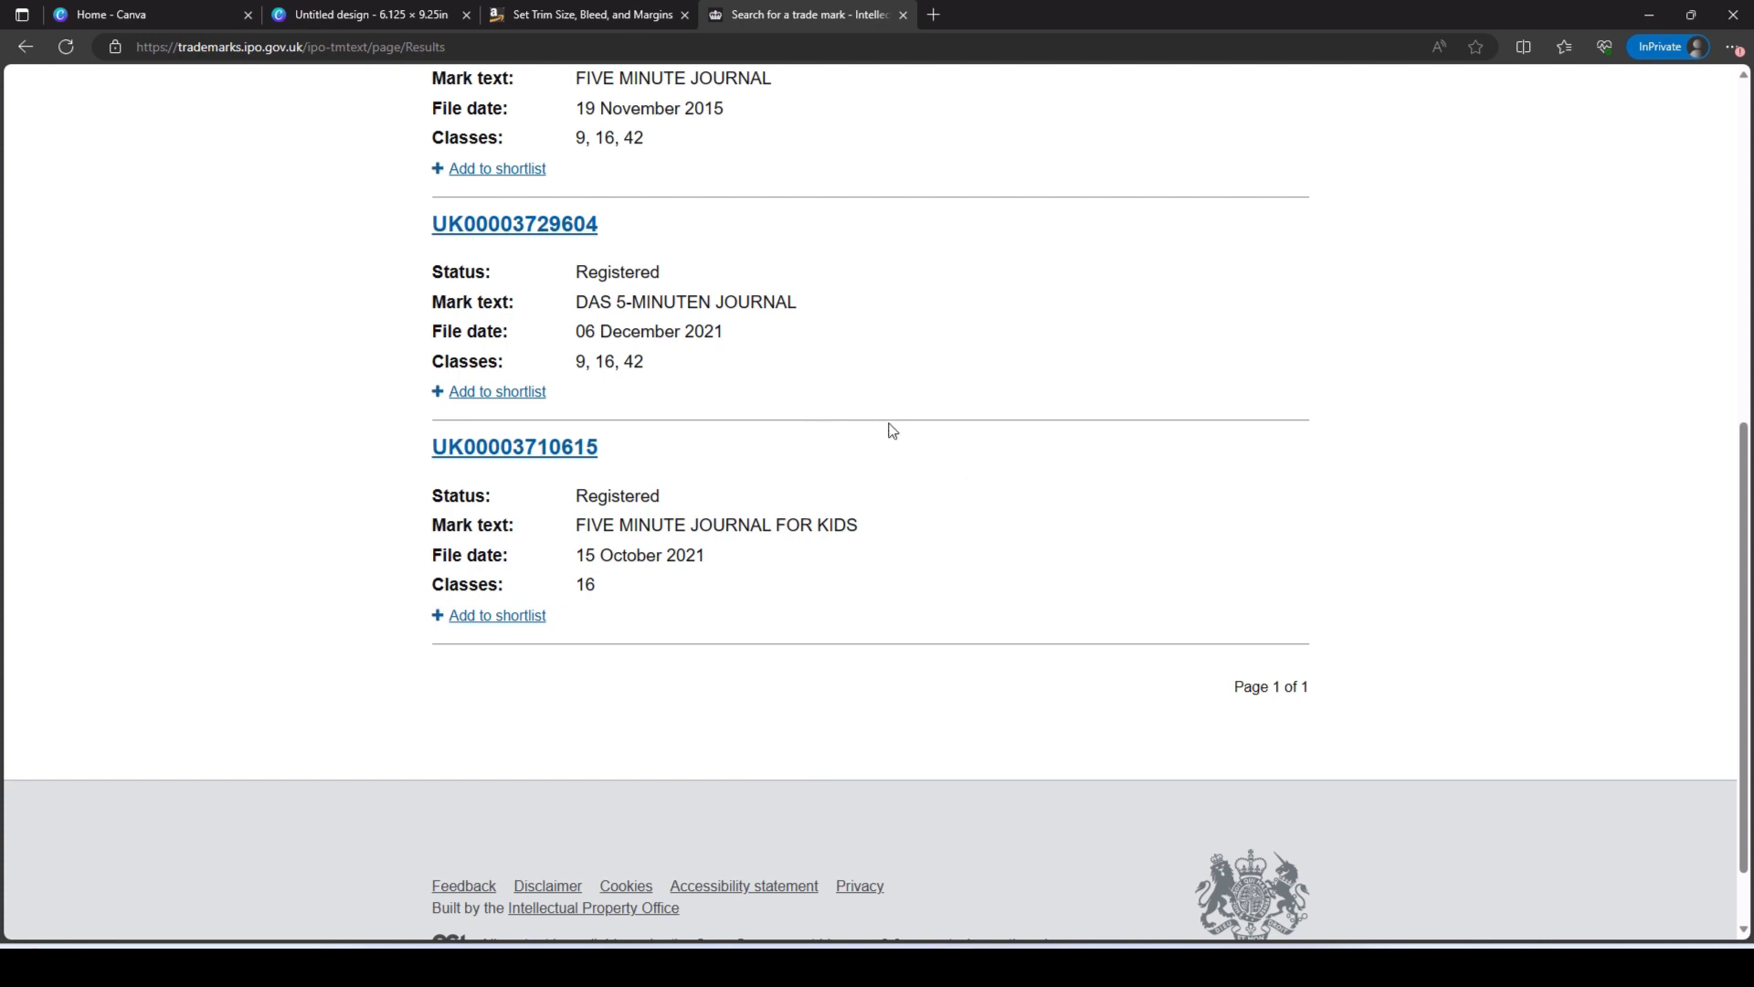
{"action": "scroll", "coordinate": [881, 423], "scroll_direction": "up", "scroll_amount": 6}
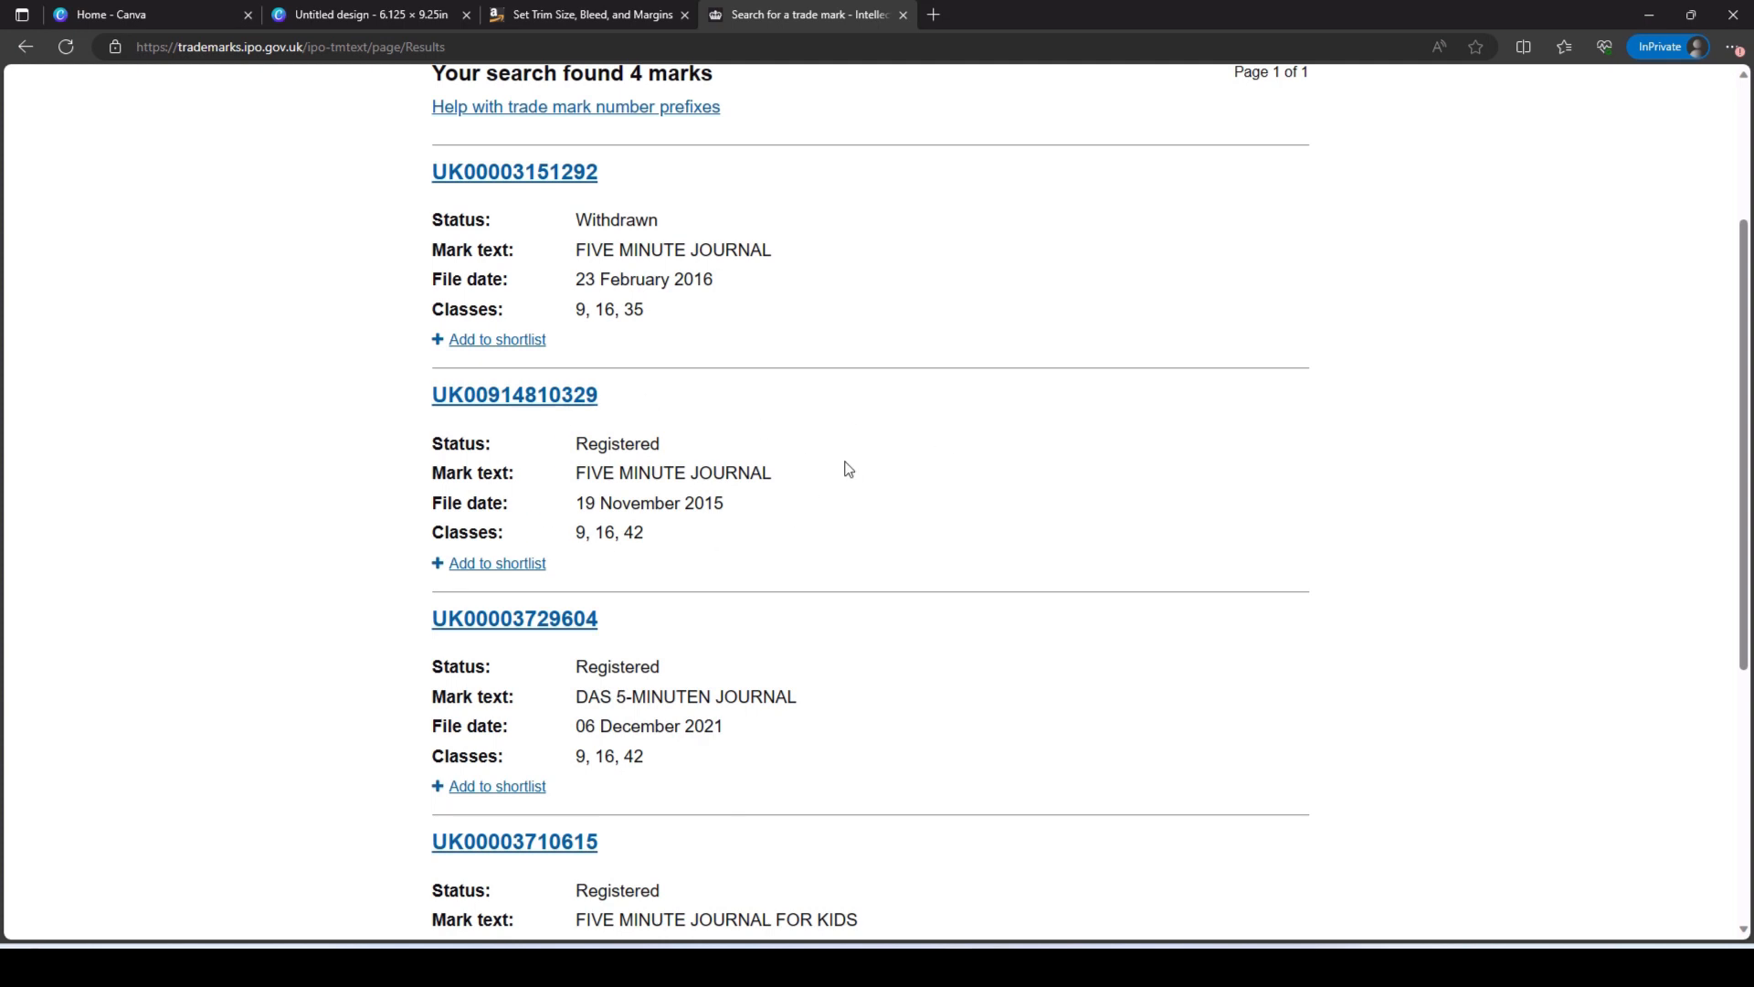
{"action": "scroll", "coordinate": [651, 577], "scroll_direction": "down", "scroll_amount": 2}
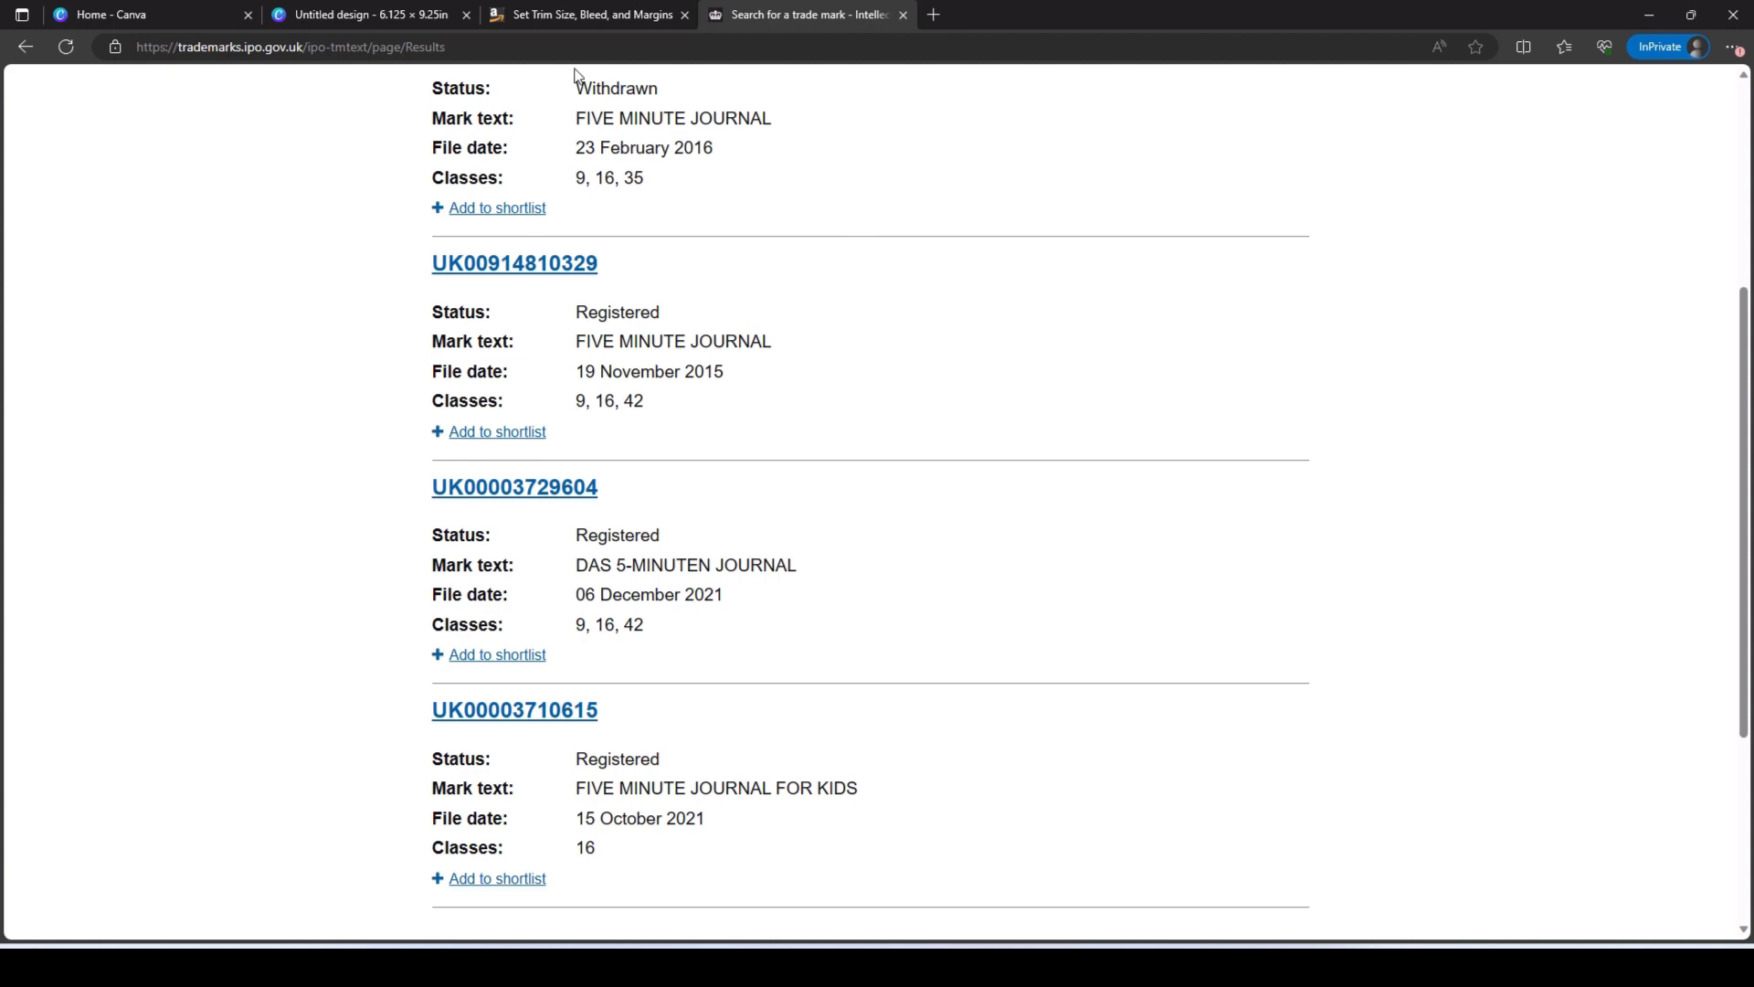
- Return to the Canva design, add a subheading reading "The Five Minute Journal" and move it just below the upper margin guide
{"action": "left_click", "coordinate": [157, 12]}
{"action": "left_click", "coordinate": [384, 14]}
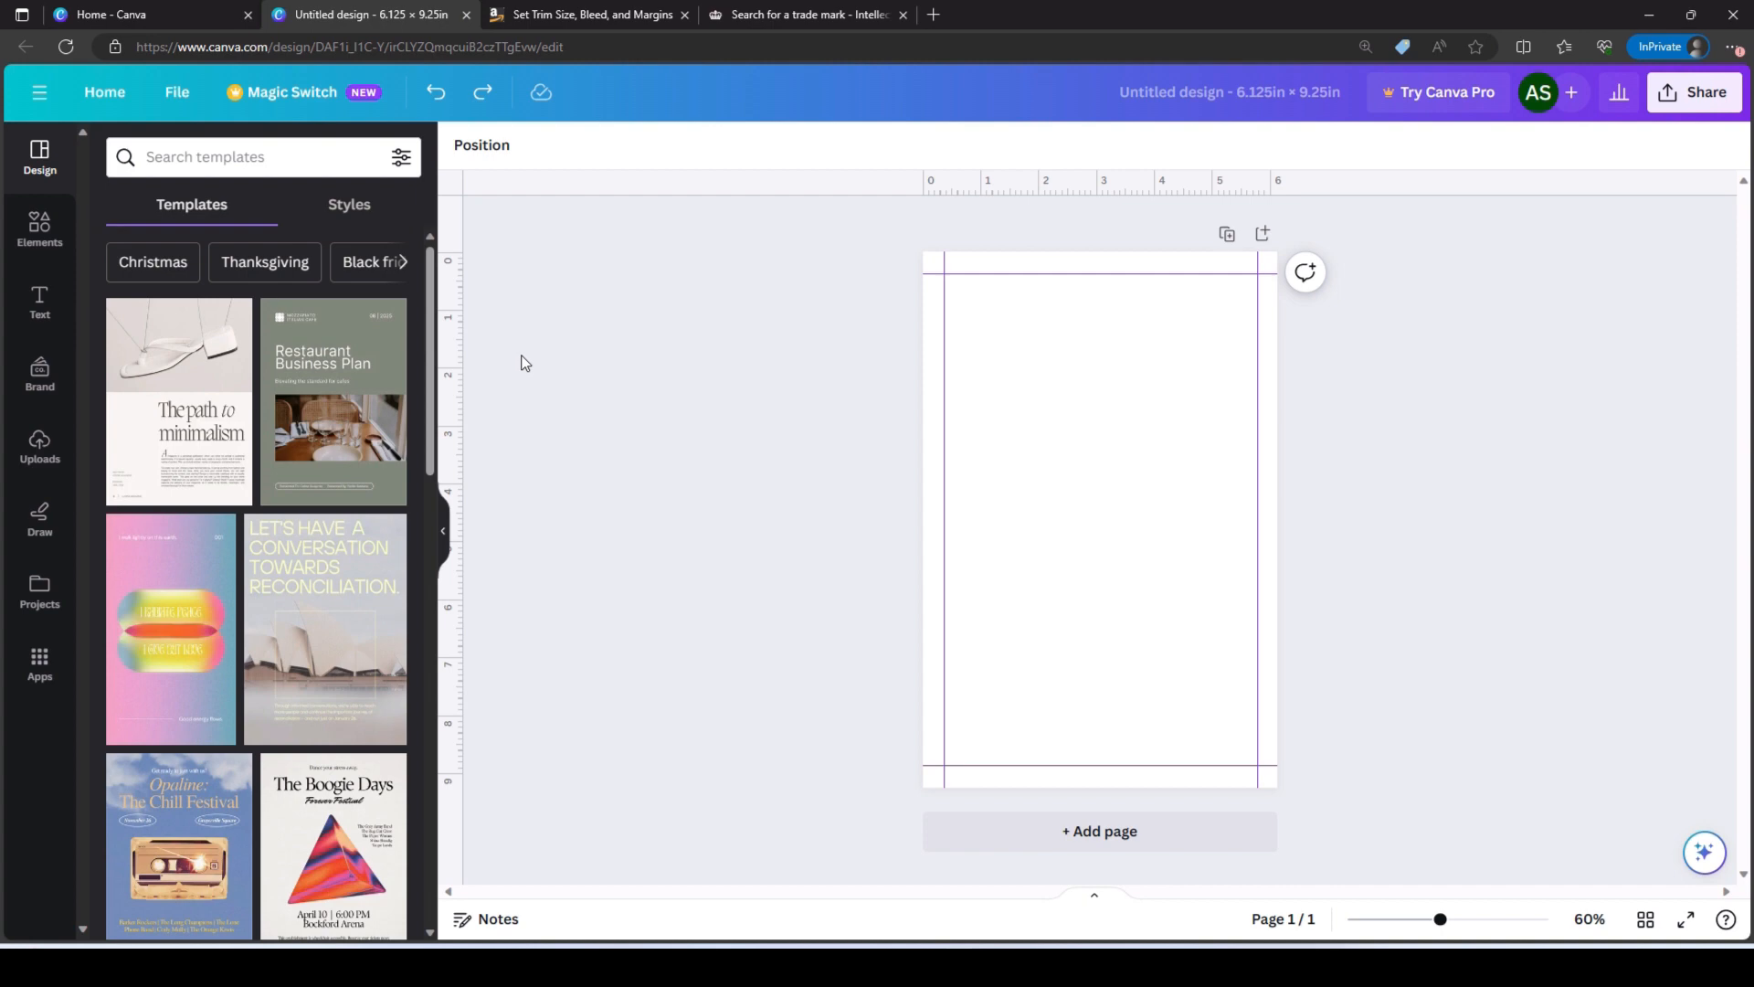
{"action": "left_click", "coordinate": [42, 305]}
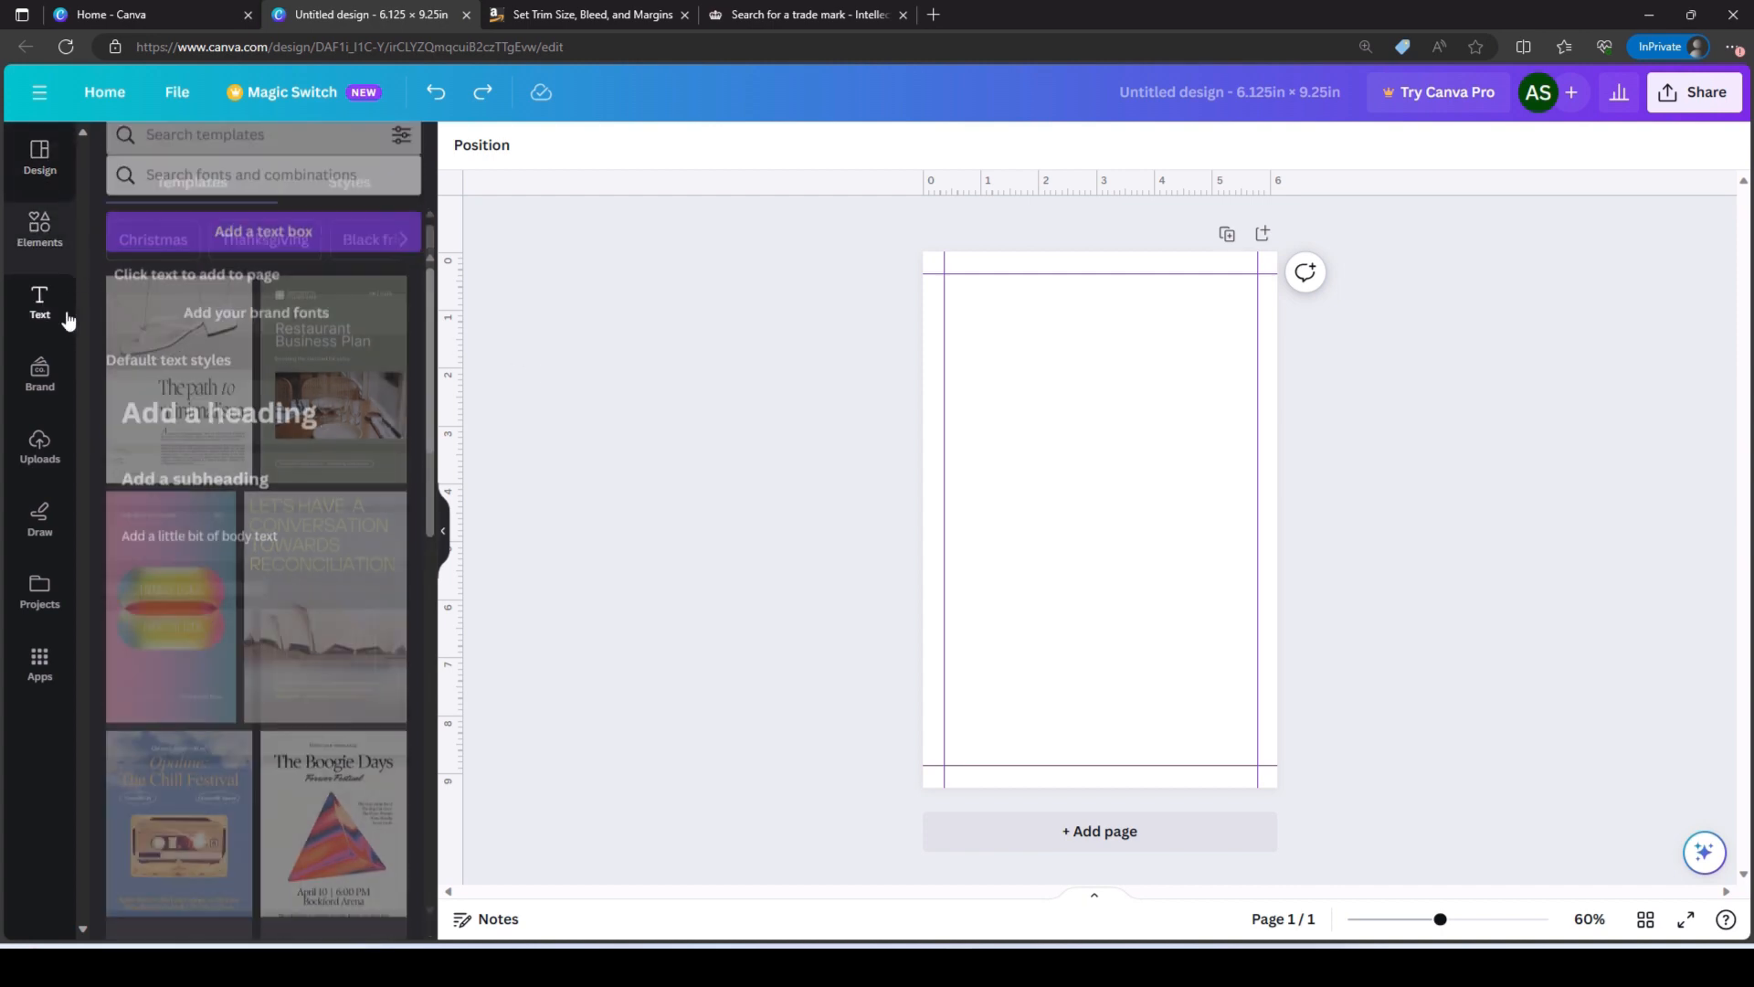
{"action": "left_click", "coordinate": [196, 460]}
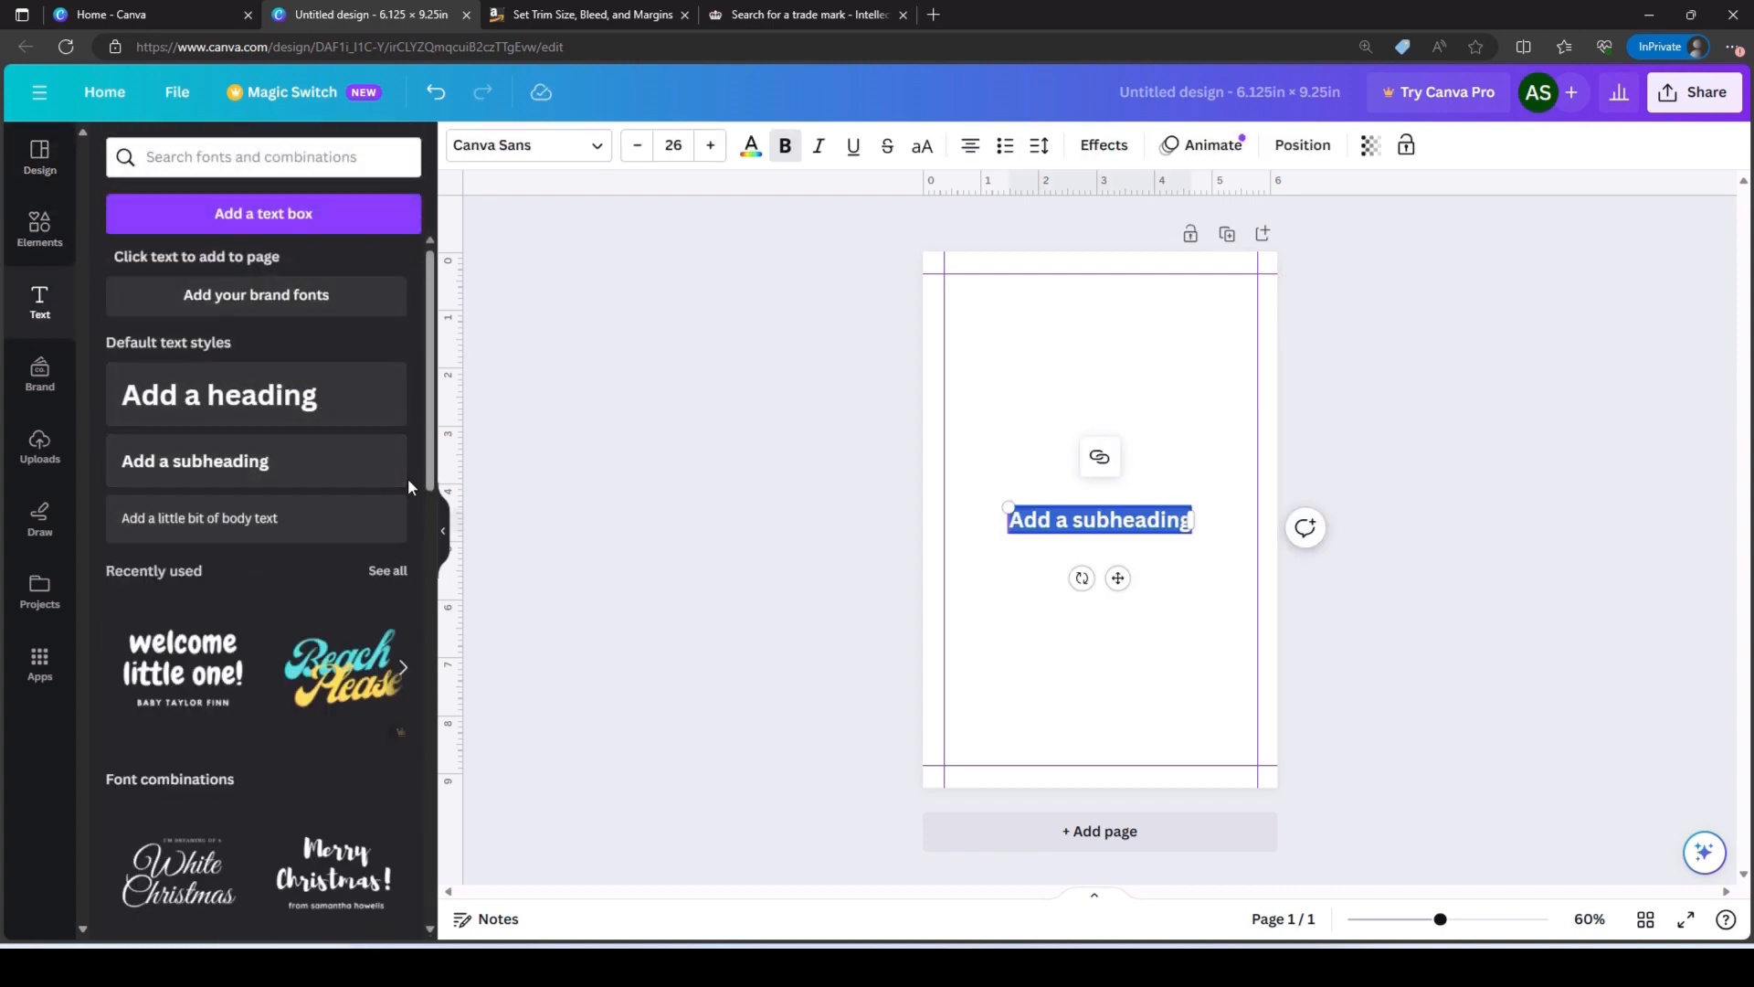
{"action": "type", "text": "The"}
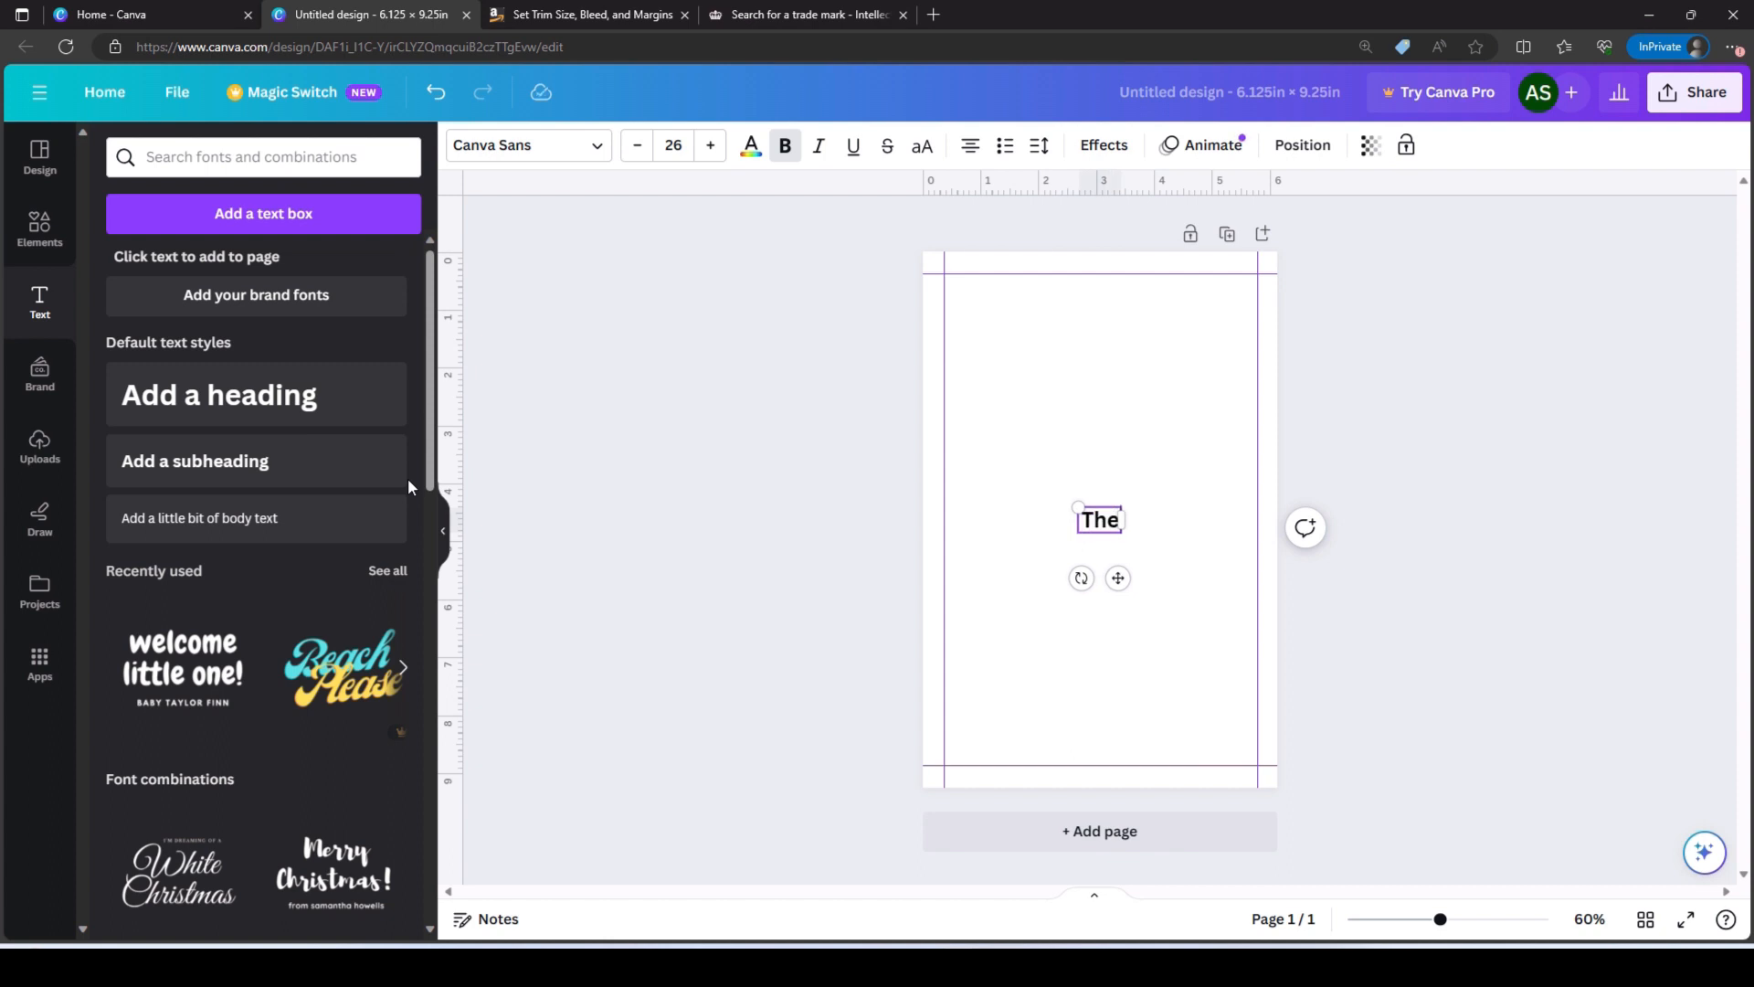
{"action": "type", "text": " Five Min"}
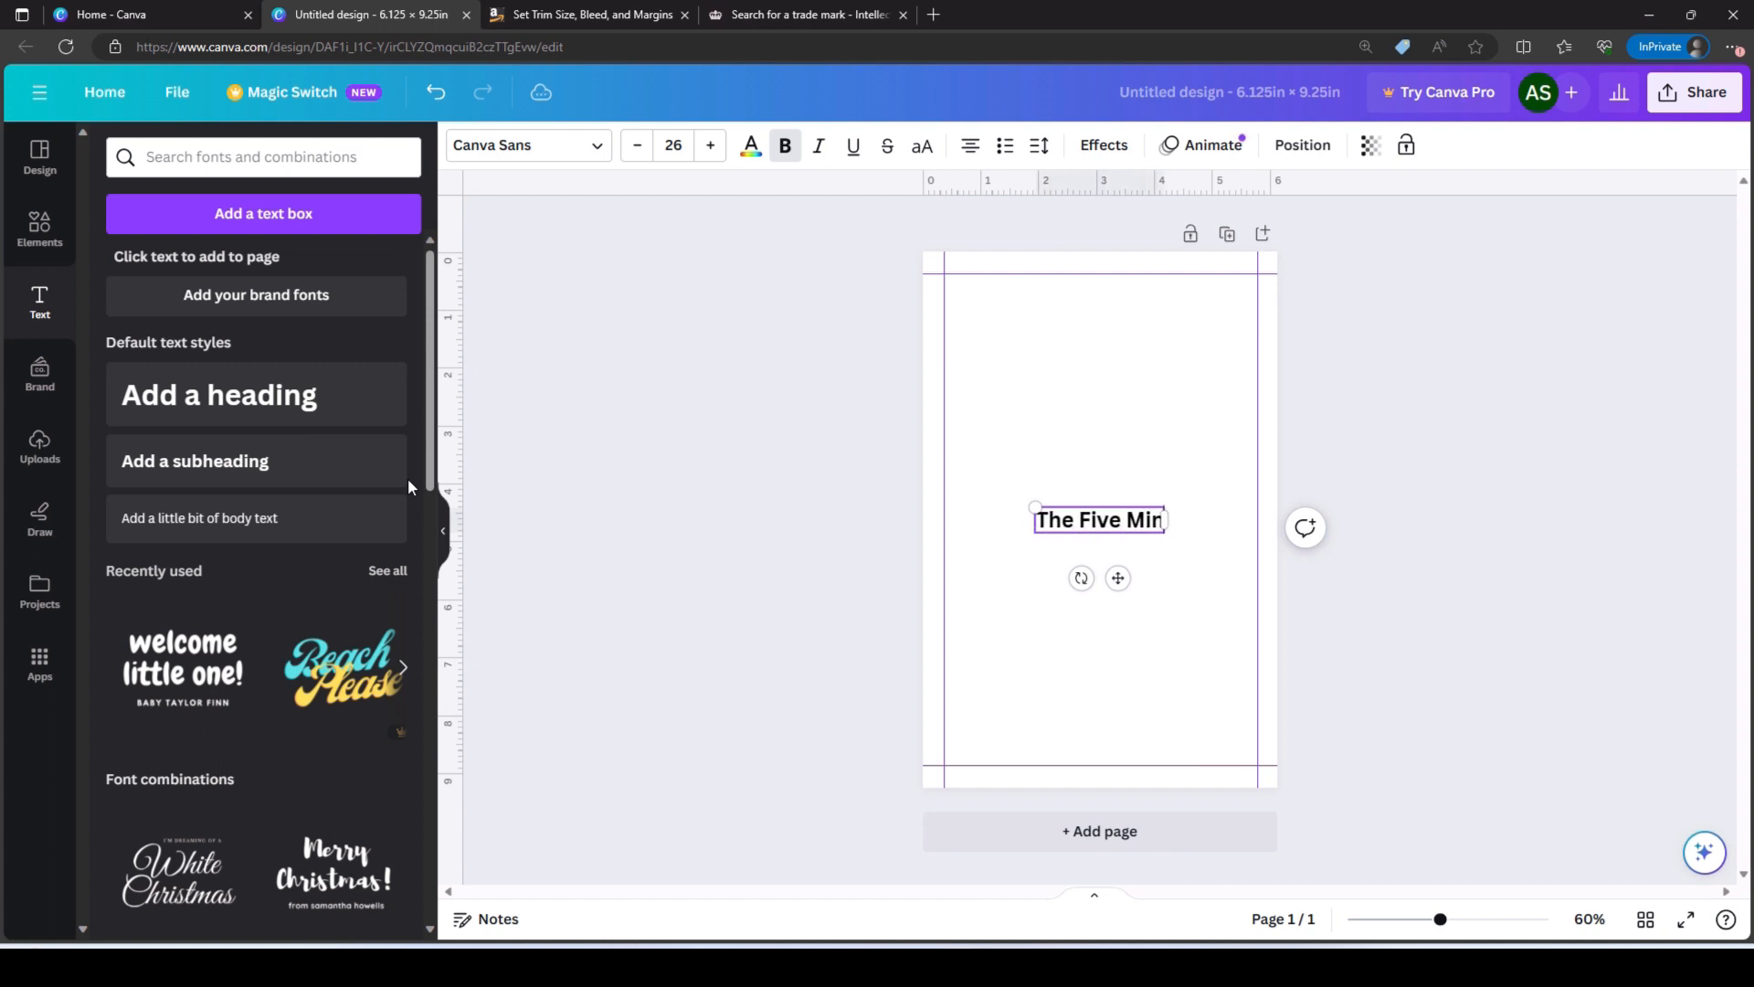
{"action": "type", "text": "ute Journal"}
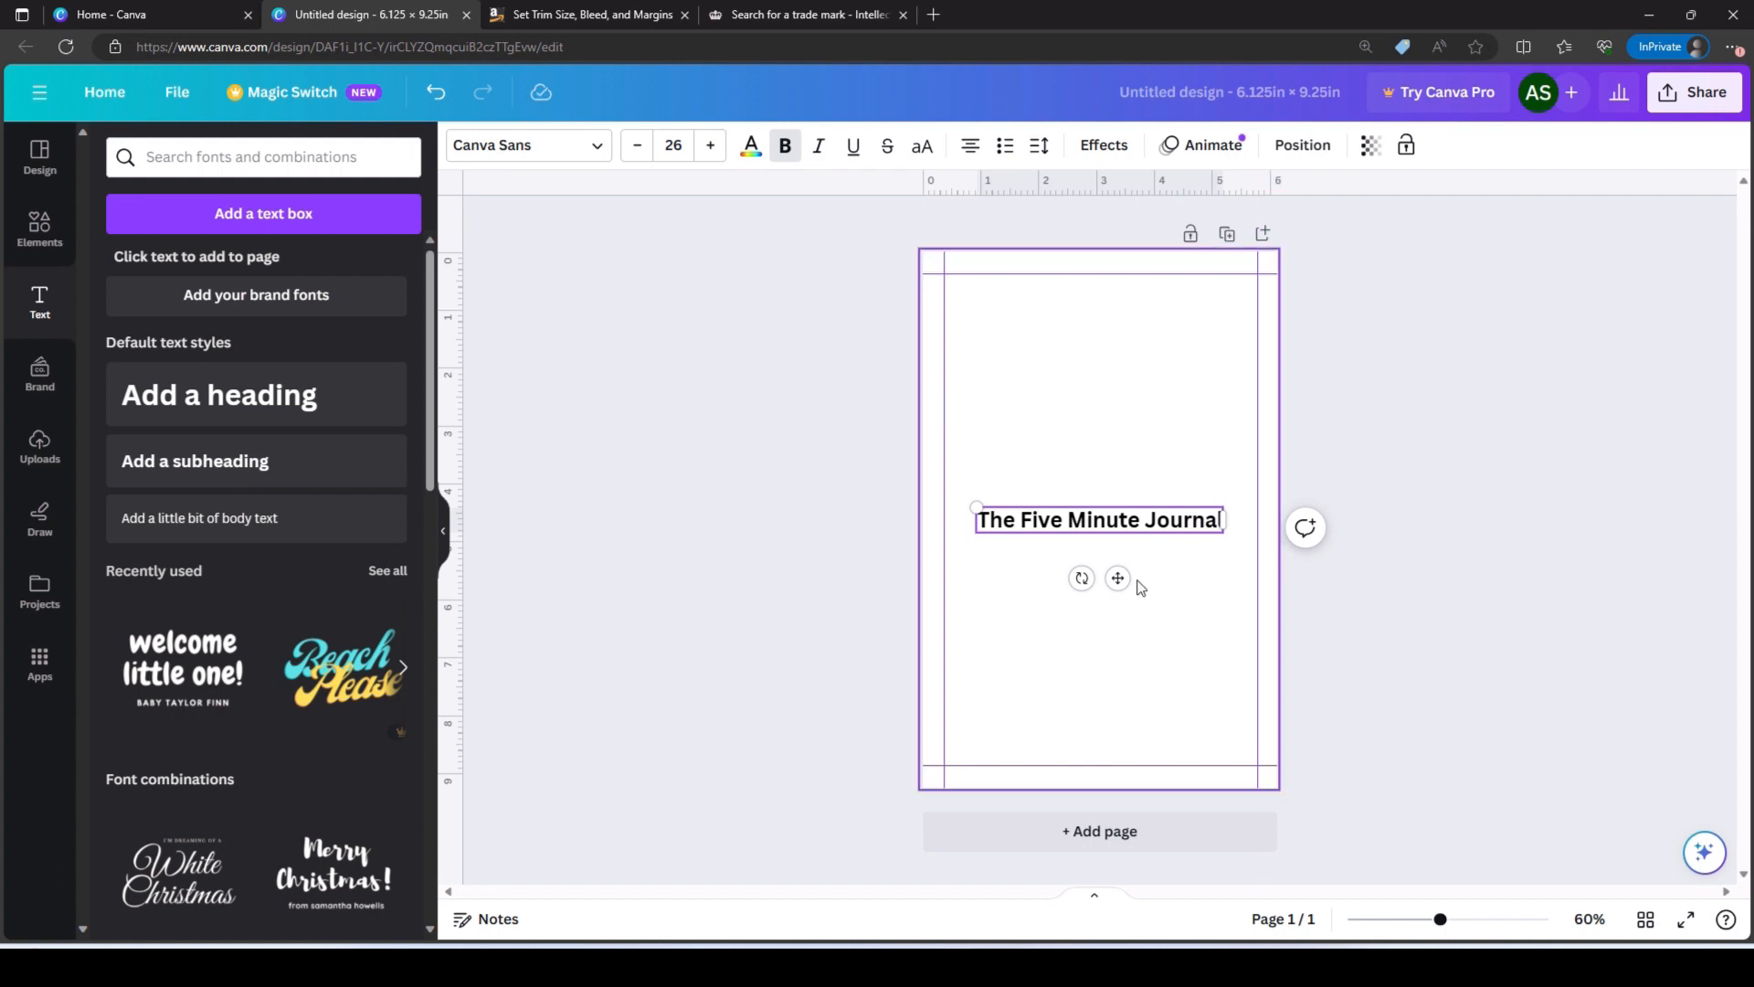
{"action": "left_click_drag", "start_coordinate": [1117, 578], "coordinate": [1124, 351]}
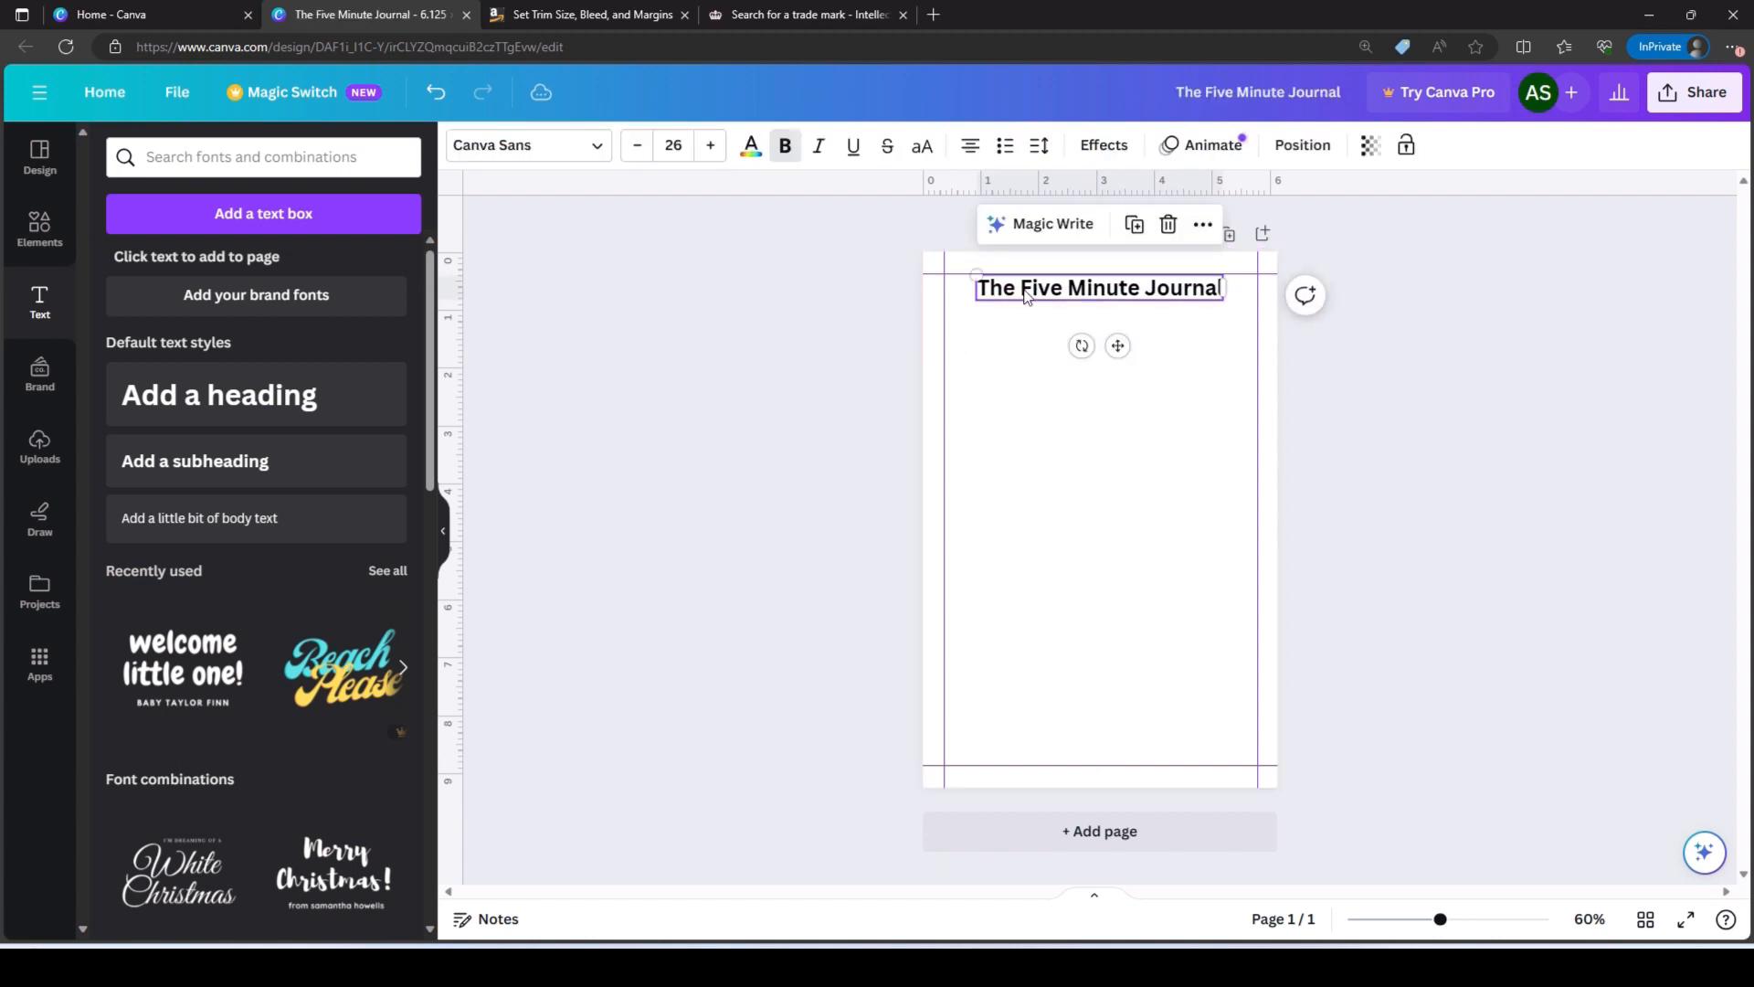
- Remove the words "Five Minute" from the title so that it reads "The Journal"
{"action": "left_click_drag", "start_coordinate": [1018, 292], "coordinate": [1138, 281]}
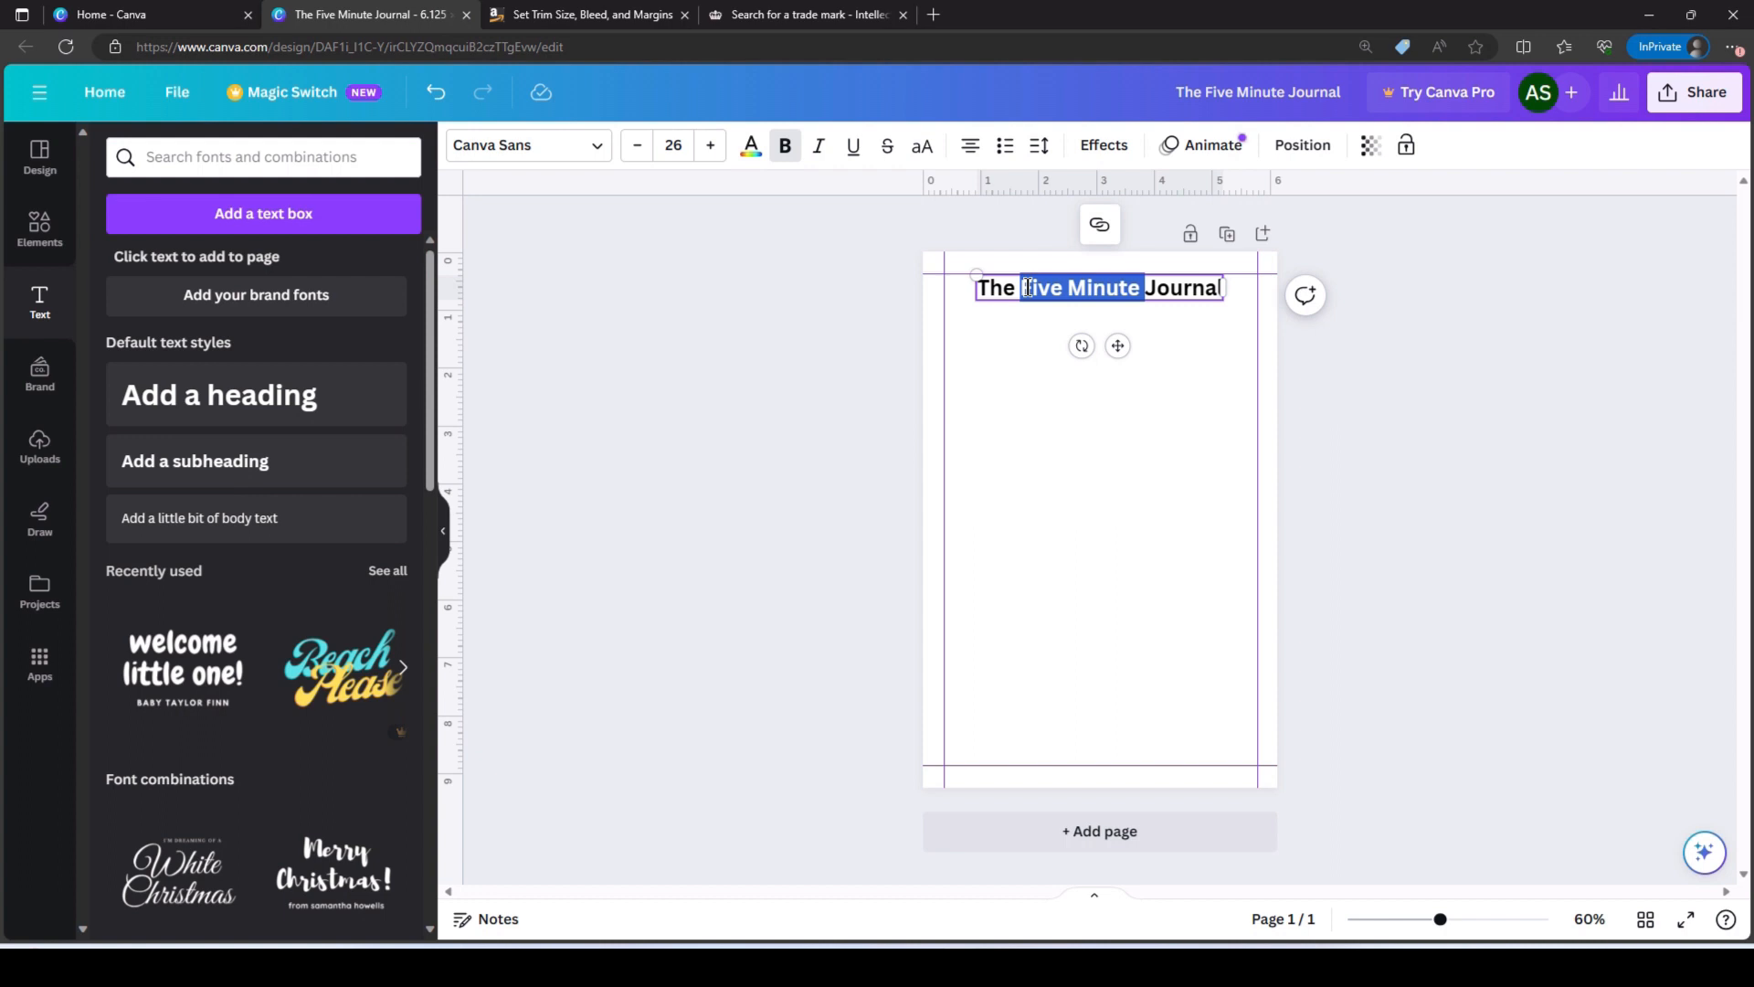
{"action": "left_click", "coordinate": [1038, 457]}
{"action": "left_click", "coordinate": [1037, 292]}
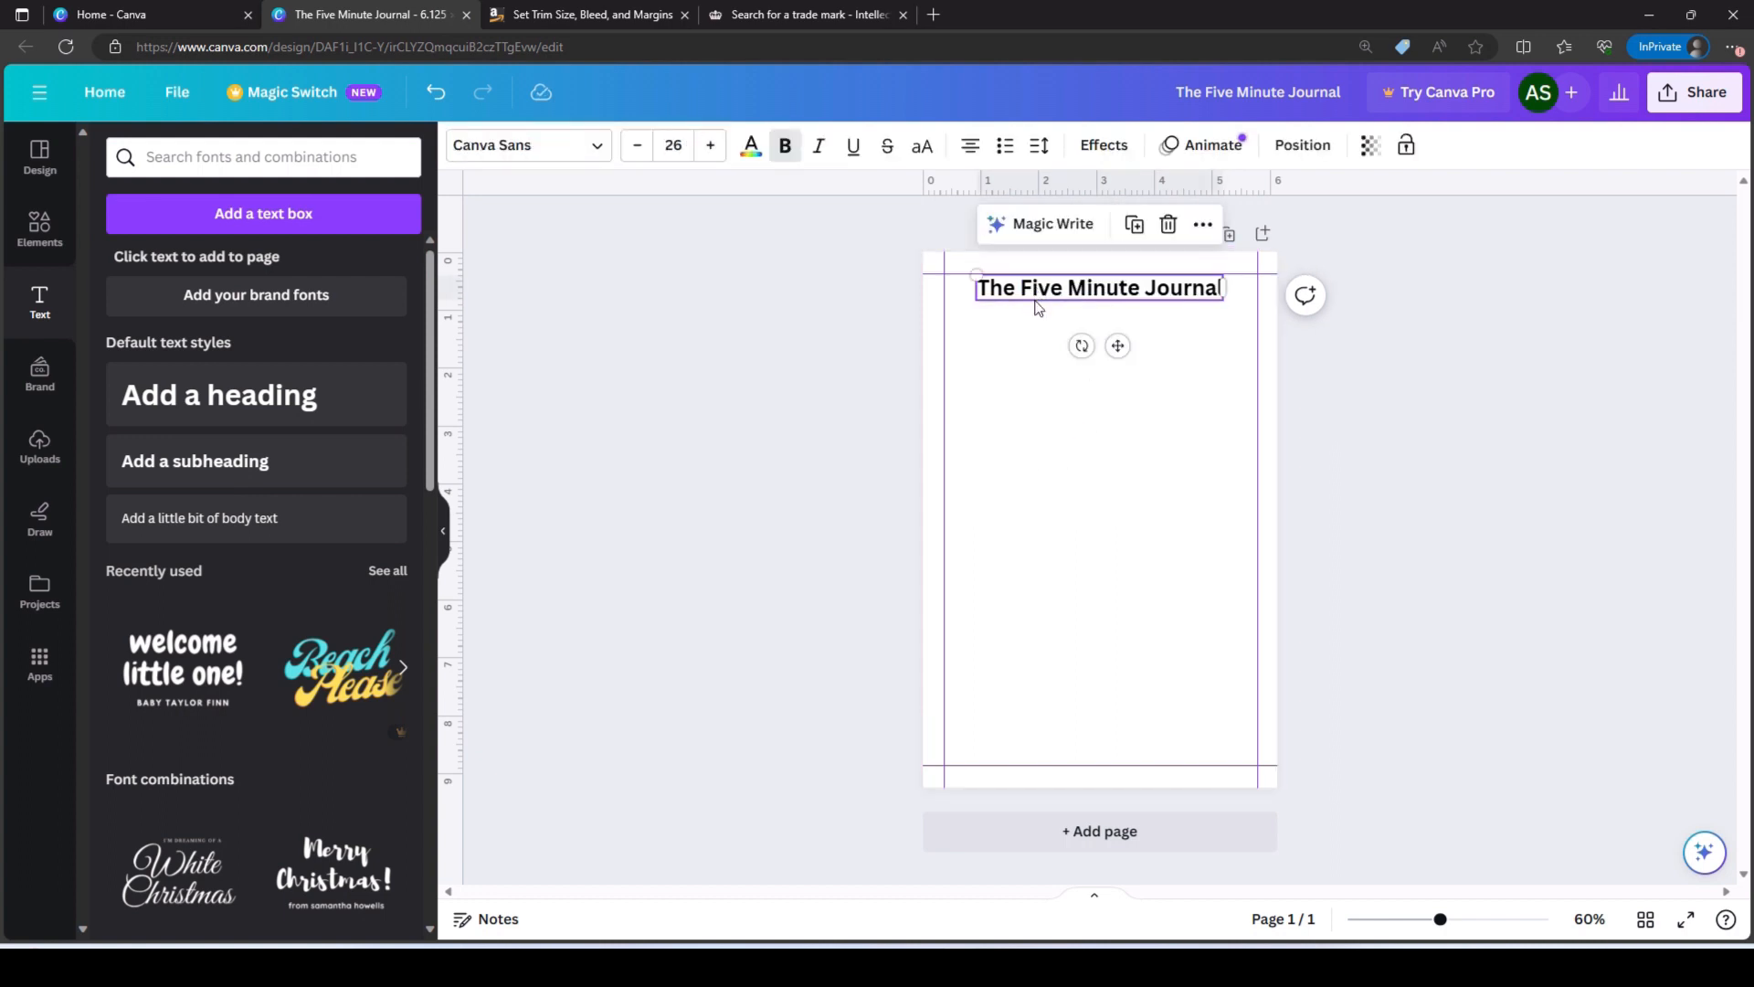
{"action": "double_click", "coordinate": [1076, 289]}
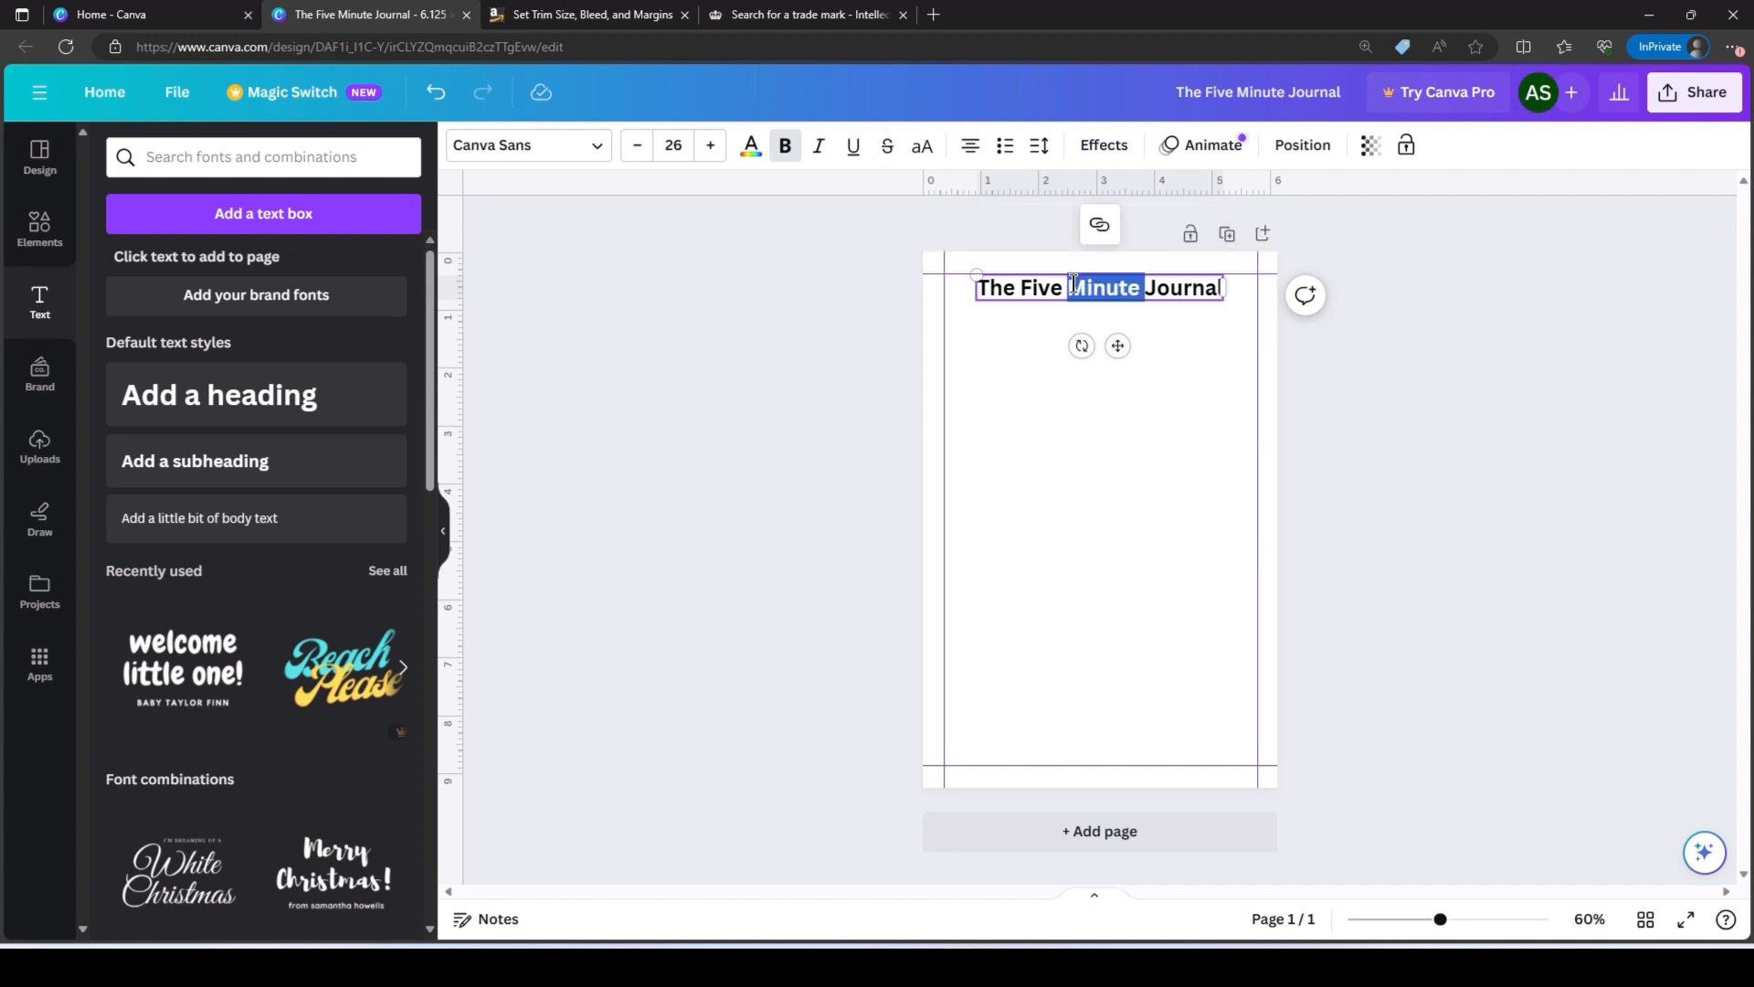
{"action": "key", "text": "BackSpace"}
{"action": "key", "text": "BackSpace"}
{"action": "key", "text": "BackSpace"}
{"action": "key", "text": "BackSpace"}
{"action": "key", "text": "BackSpace"}
{"action": "key", "text": "BackSpace"}
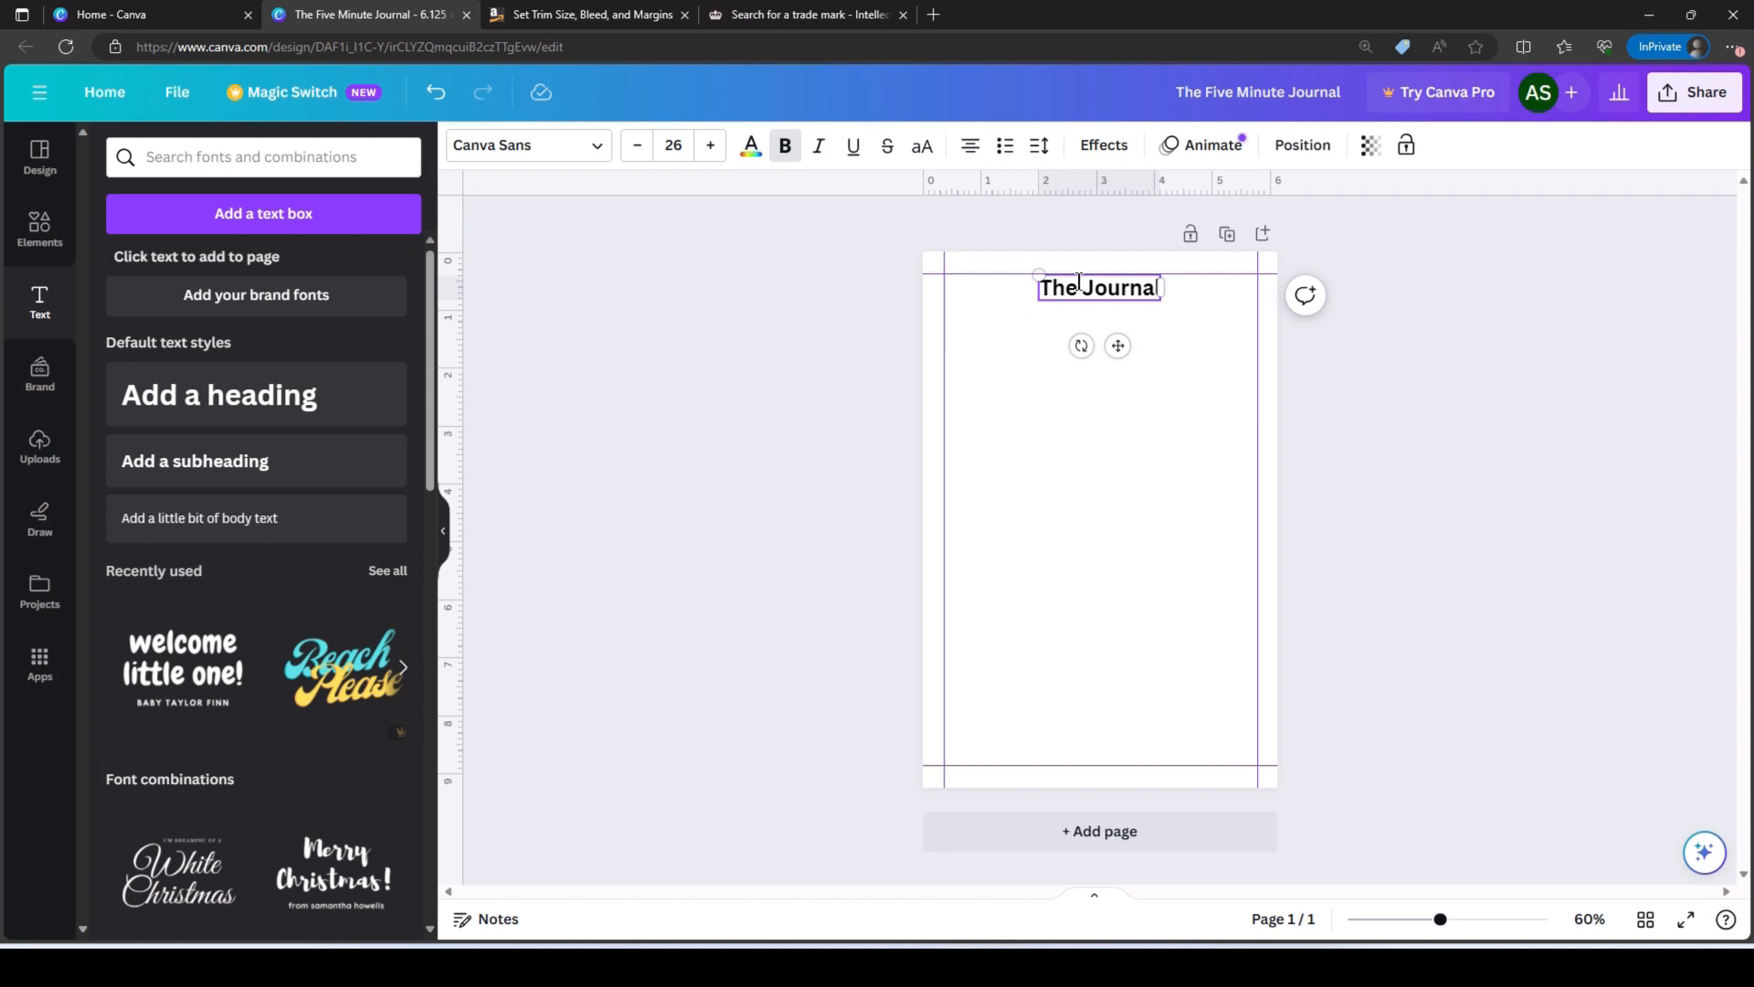
{"action": "left_click", "coordinate": [1209, 363]}
- Duplicate the "The Journal" text and place the copy centred directly beneath the original
{"action": "left_click", "coordinate": [1122, 299]}
{"action": "key", "text": "ctrl+c"}
{"action": "key", "text": "ctrl+v"}
{"action": "left_click_drag", "start_coordinate": [1116, 294], "coordinate": [1108, 305]}
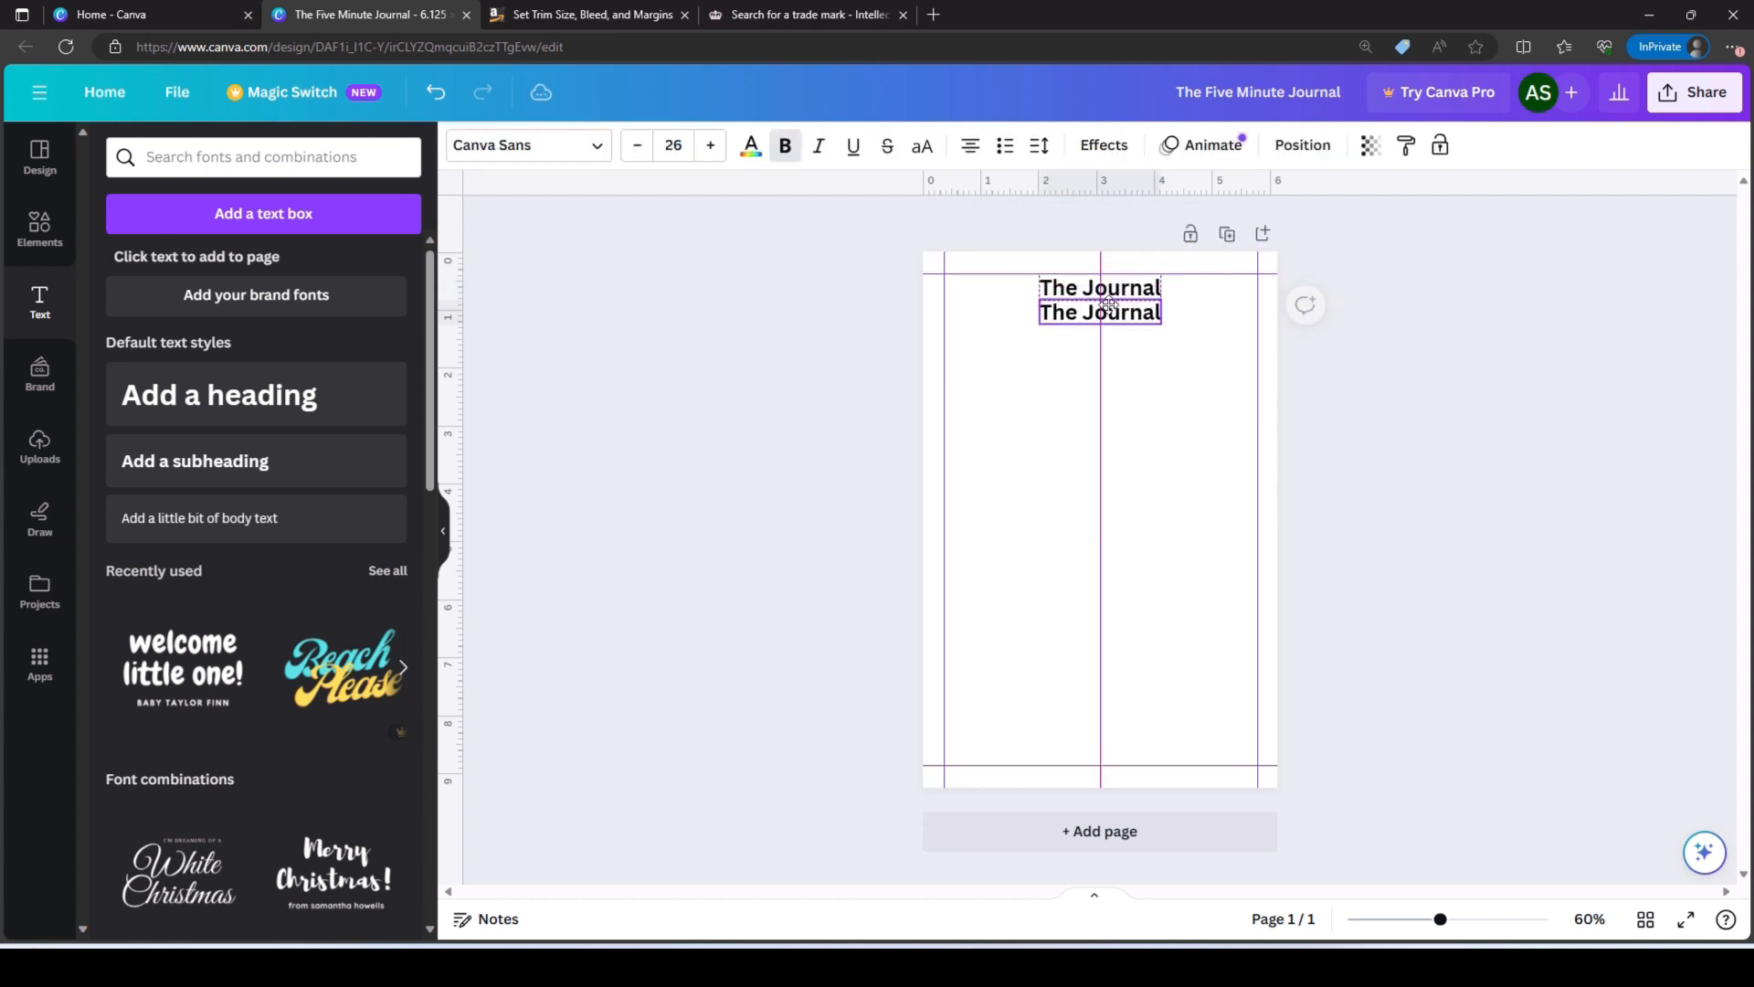
- Replace the text of the lower copy with "5 Minute"
{"action": "double_click", "coordinate": [1107, 311]}
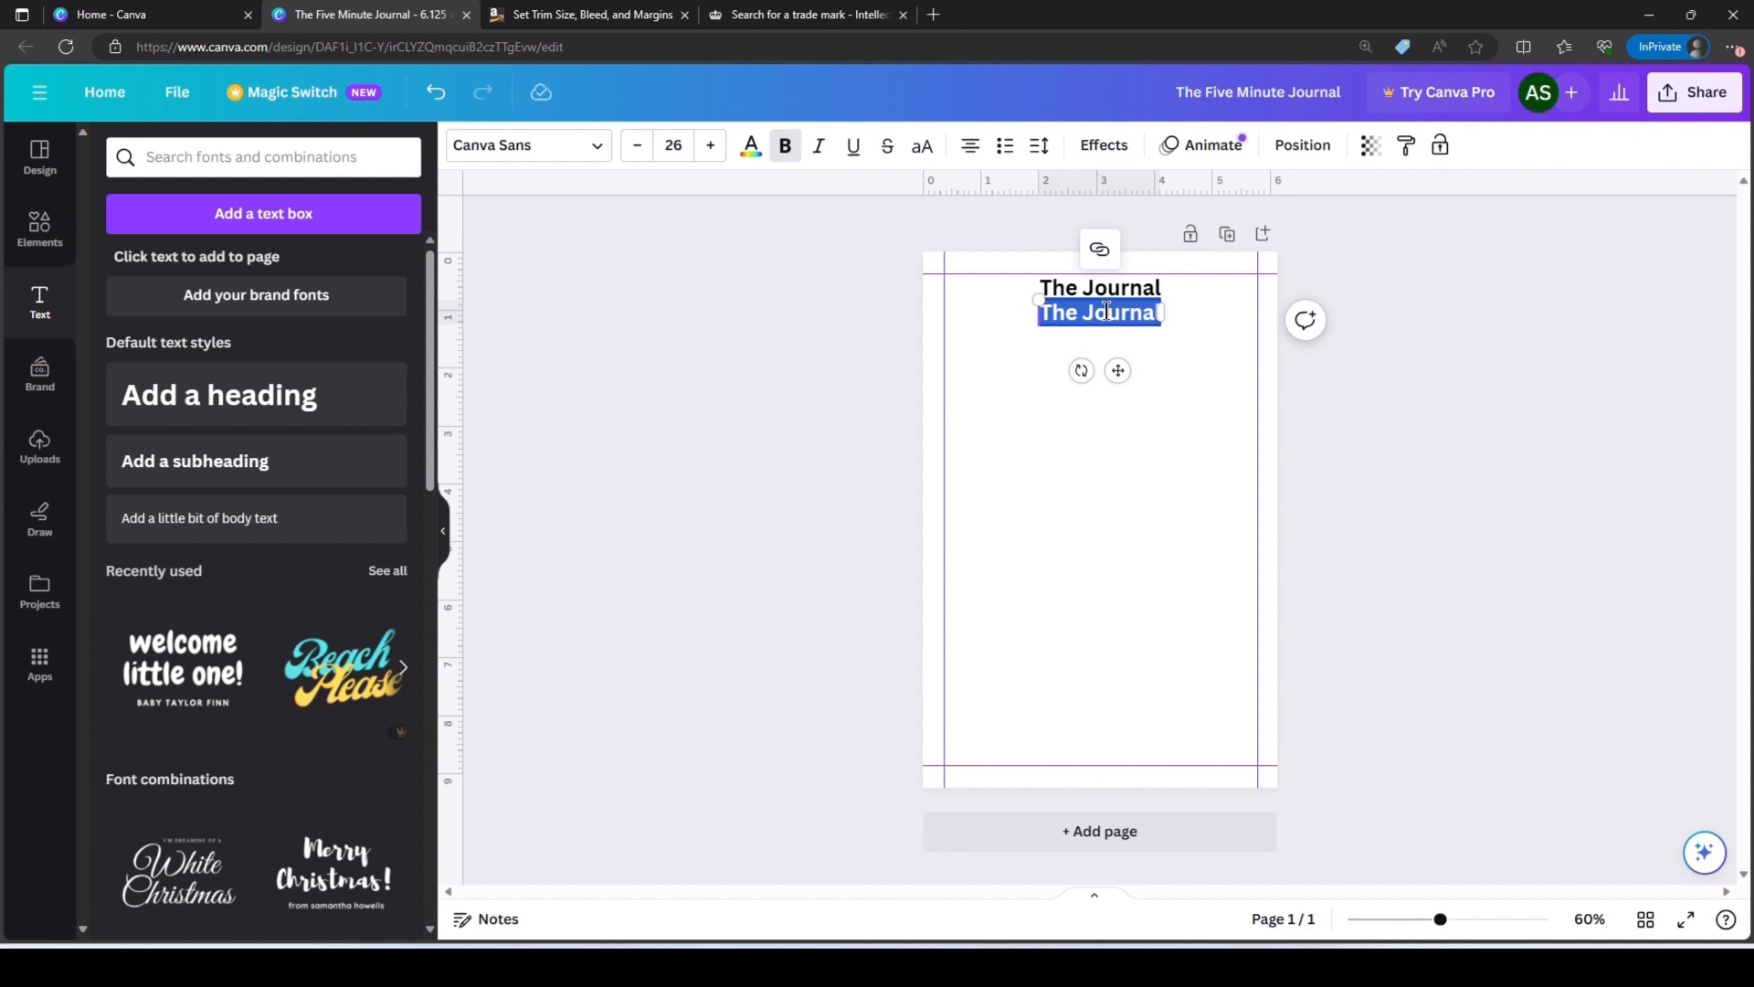
{"action": "type", "text": "Five"}
{"action": "key", "text": "BackSpace"}
{"action": "key", "text": "BackSpace"}
{"action": "key", "text": "BackSpace"}
{"action": "key", "text": "BackSpace"}
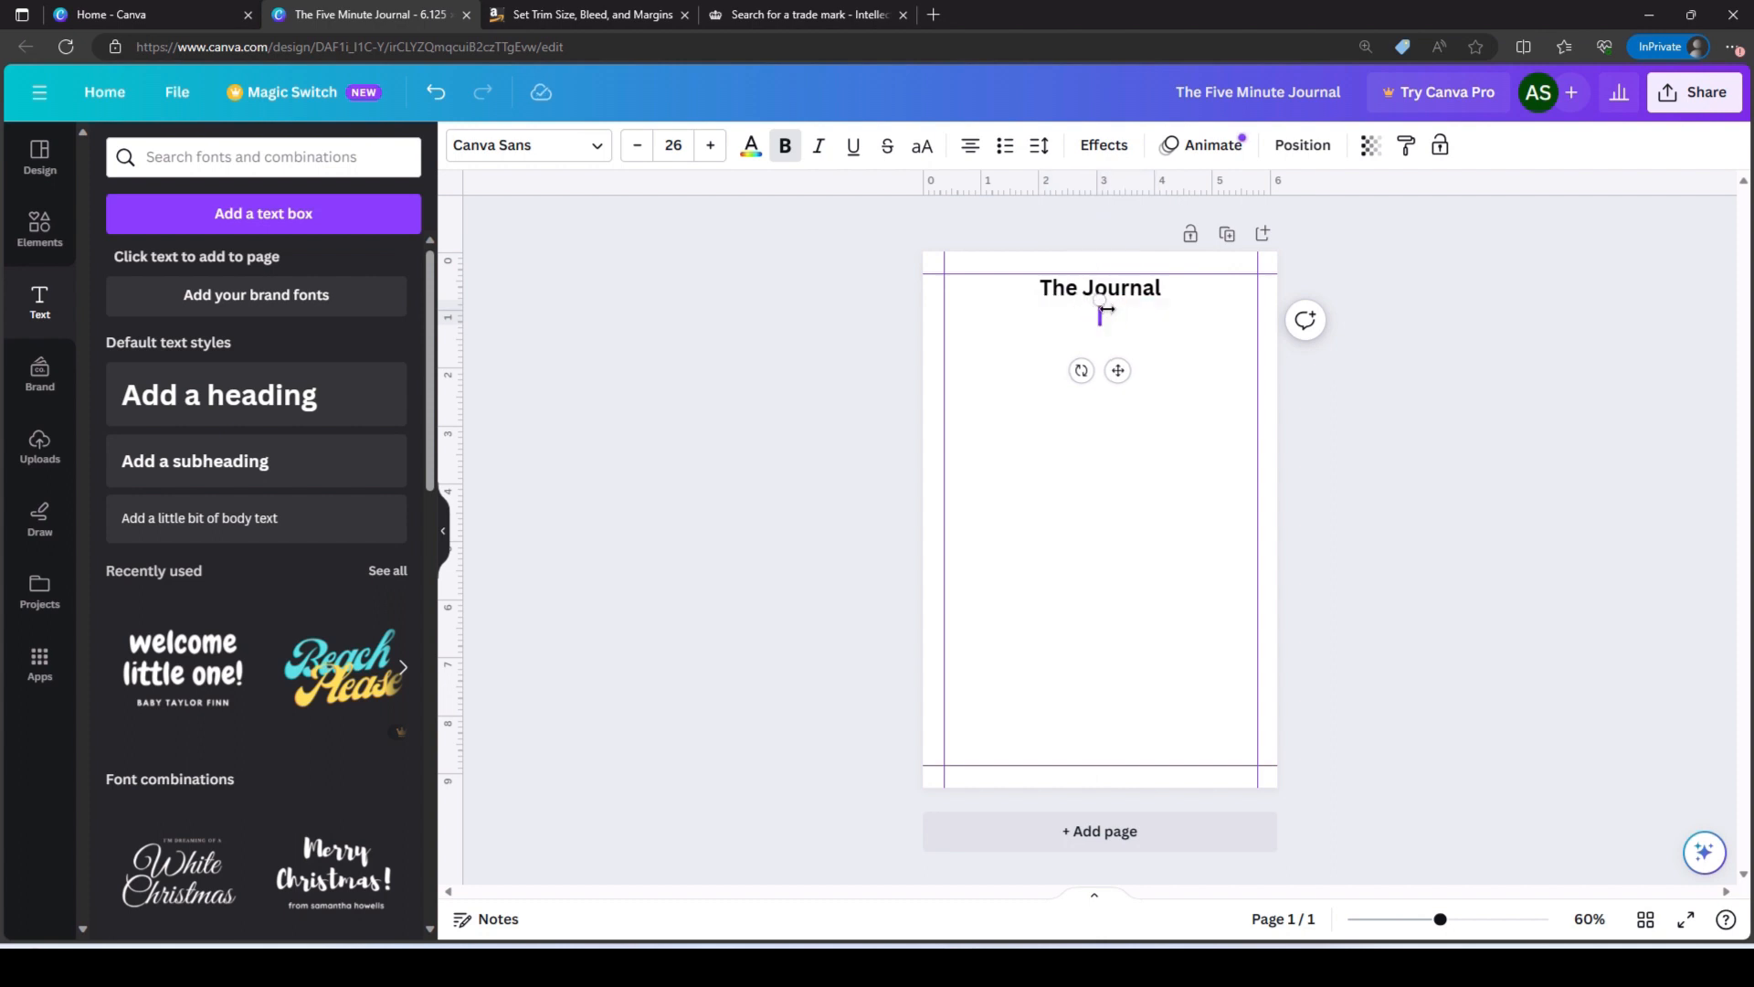
{"action": "type", "text": "5 Minute"}
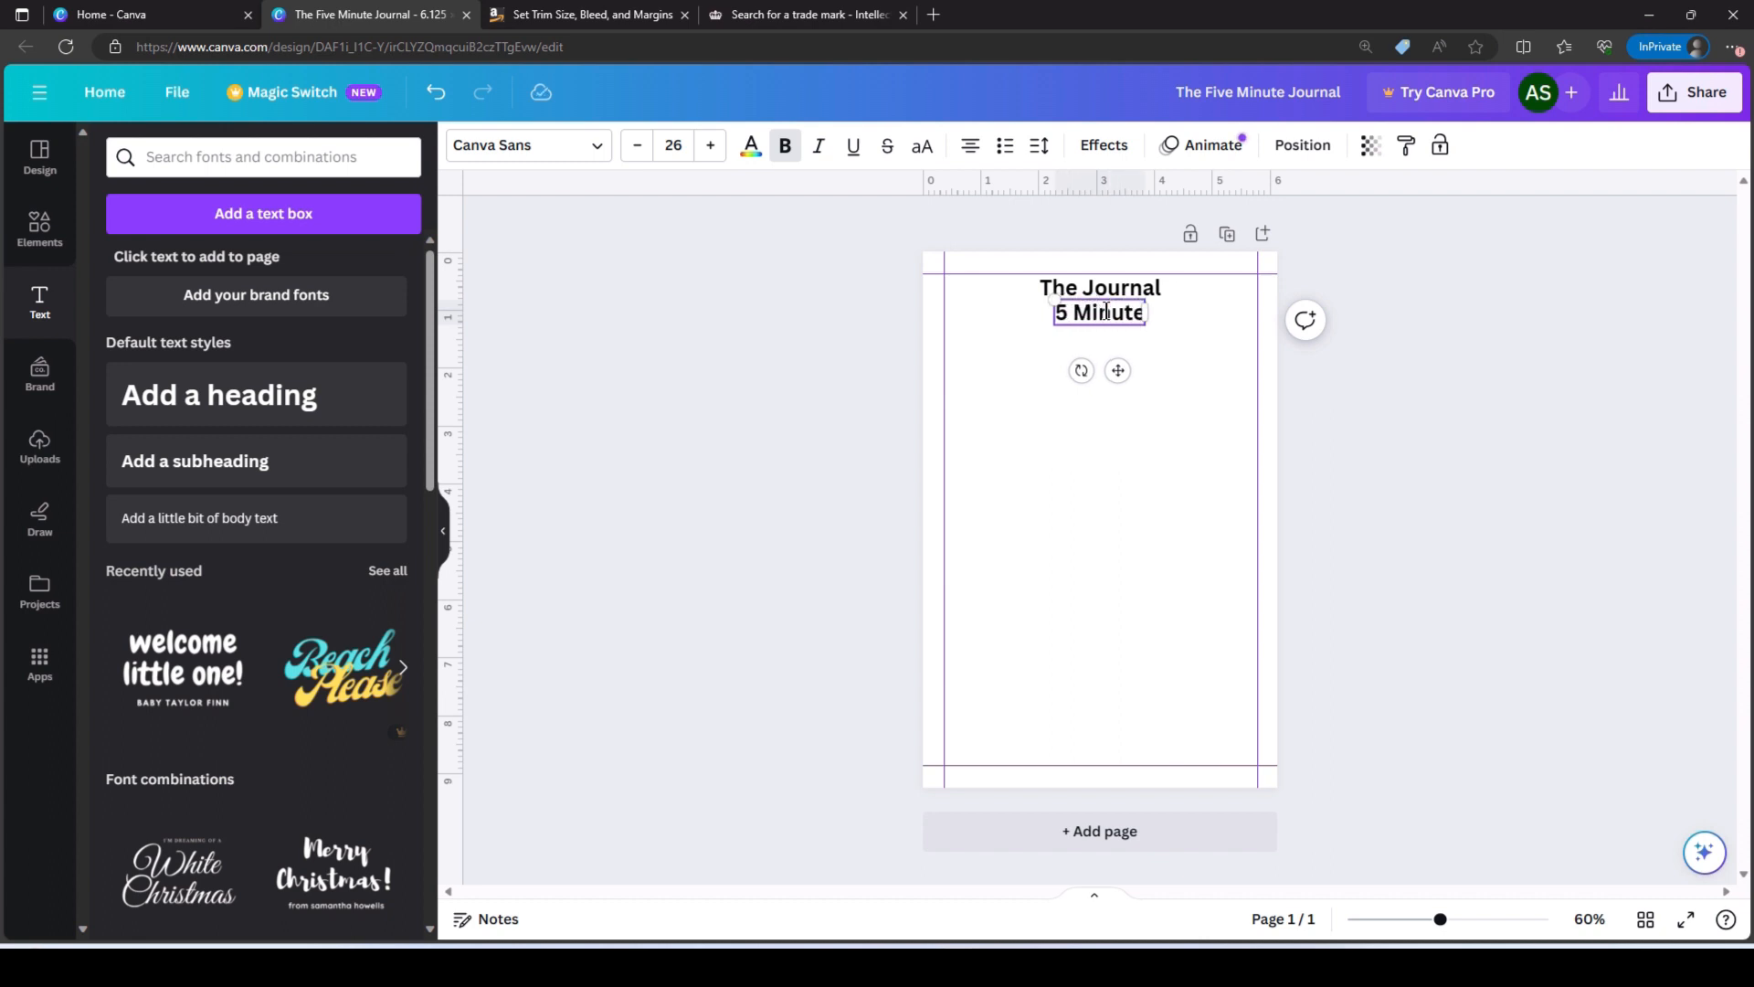
{"action": "left_click", "coordinate": [1178, 372]}
- Change the font of the "5 Minute" text to Apricots
{"action": "left_click", "coordinate": [1064, 313]}
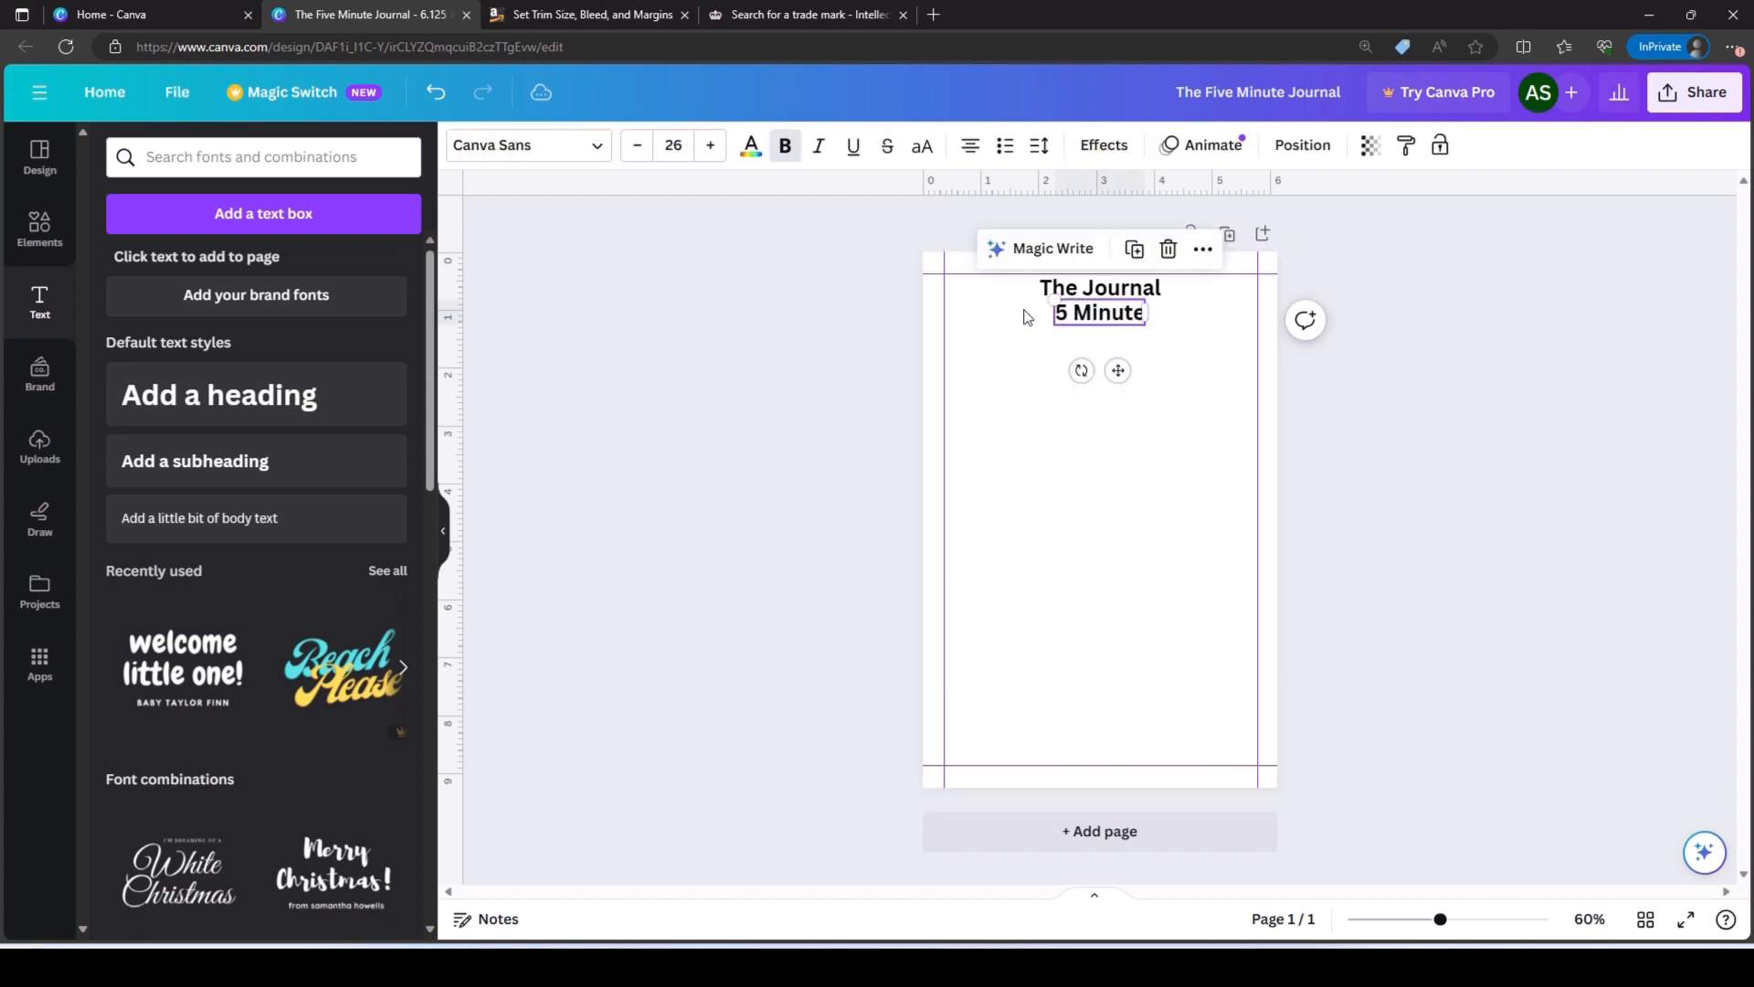
{"action": "left_click", "coordinate": [533, 144]}
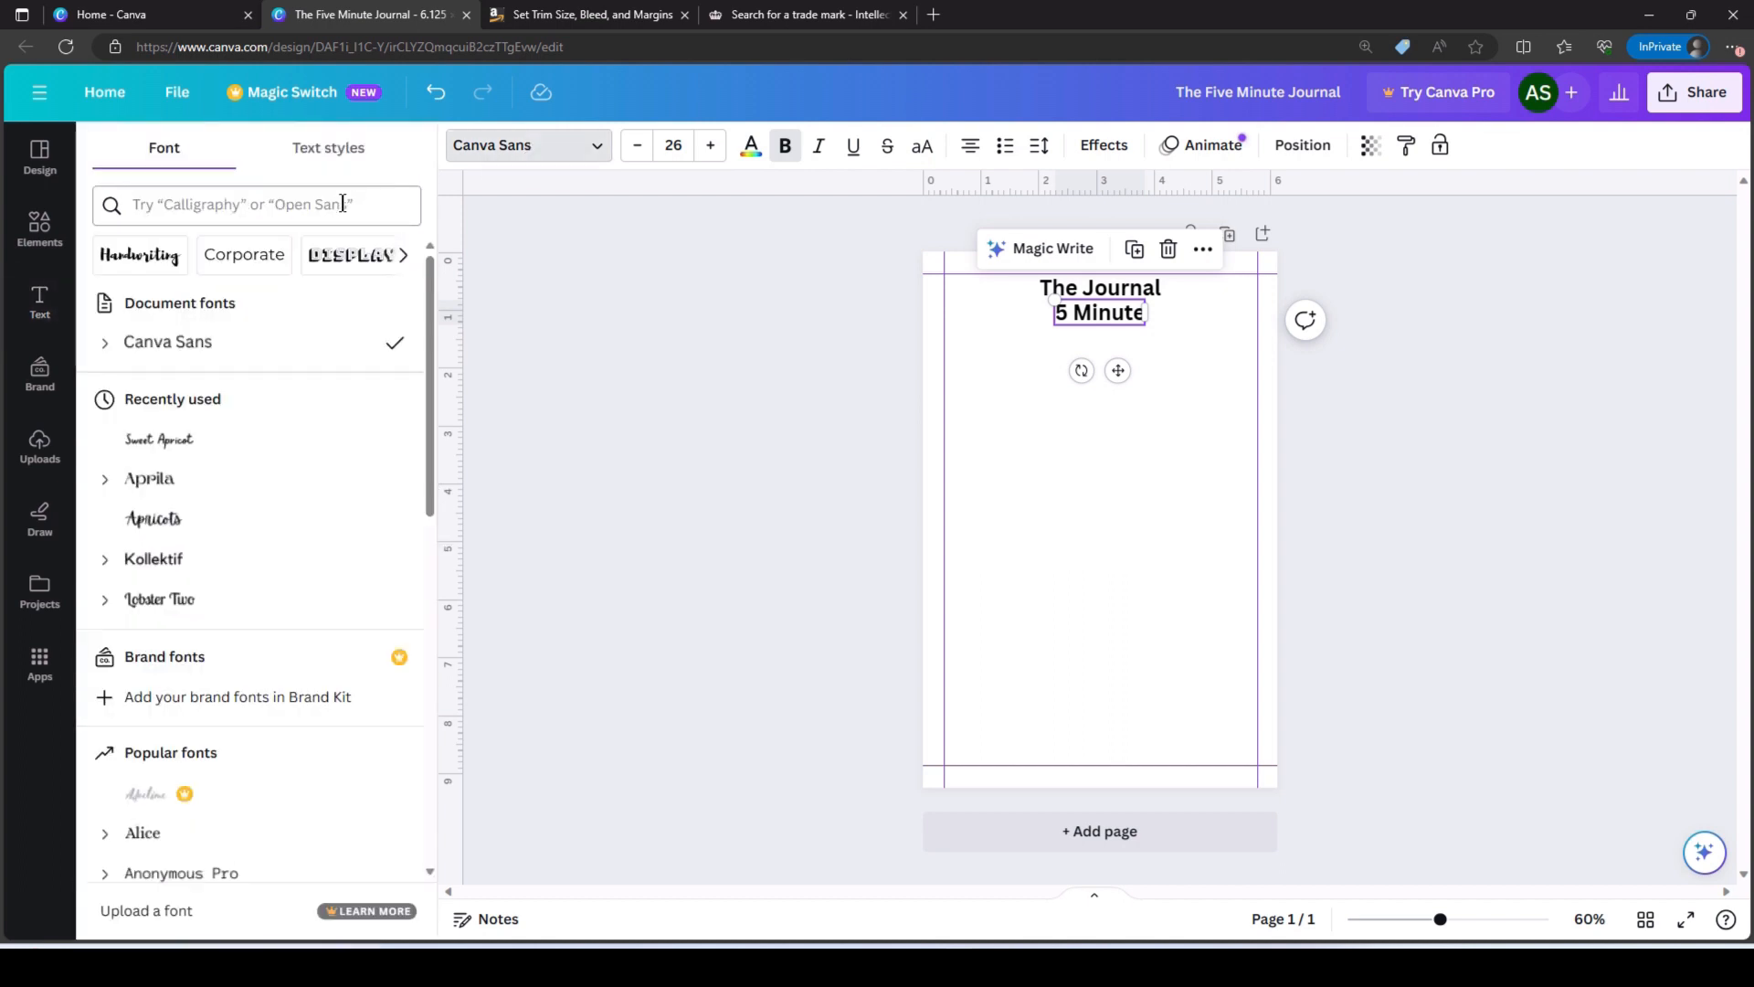
{"action": "left_click", "coordinate": [172, 520]}
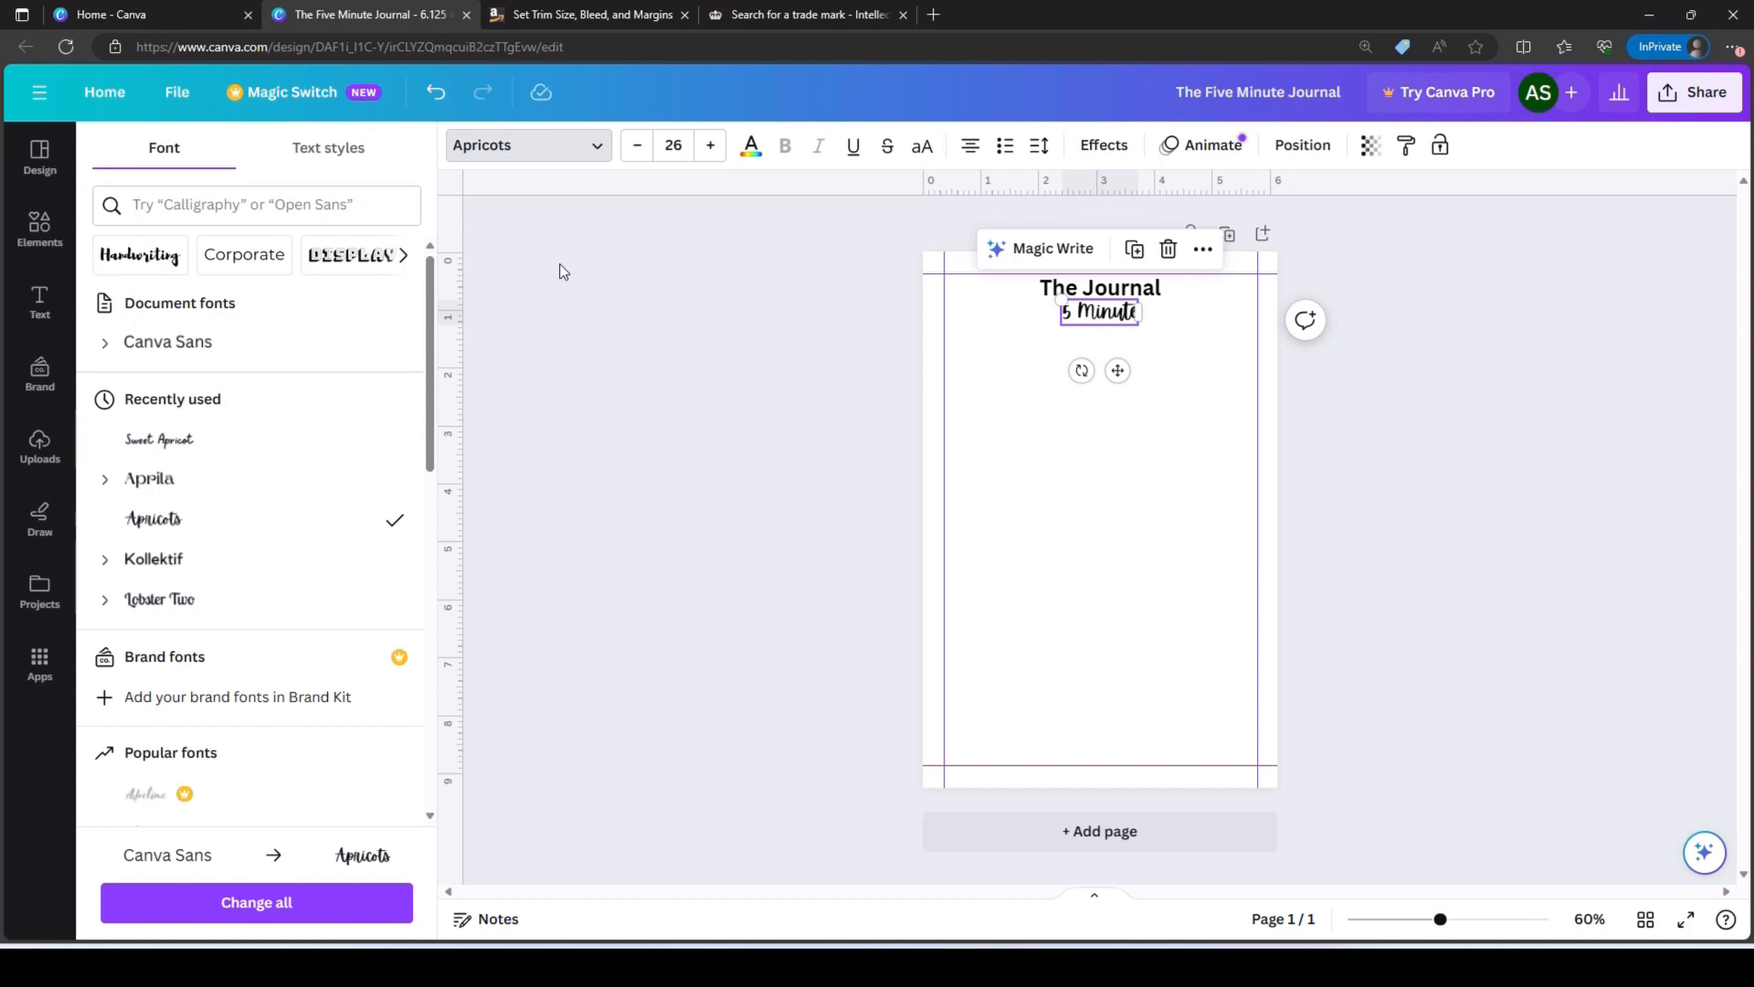
- Try Lobster Two on the "5 Minute" text, then settle on the Aprila font
{"action": "left_click", "coordinate": [150, 480]}
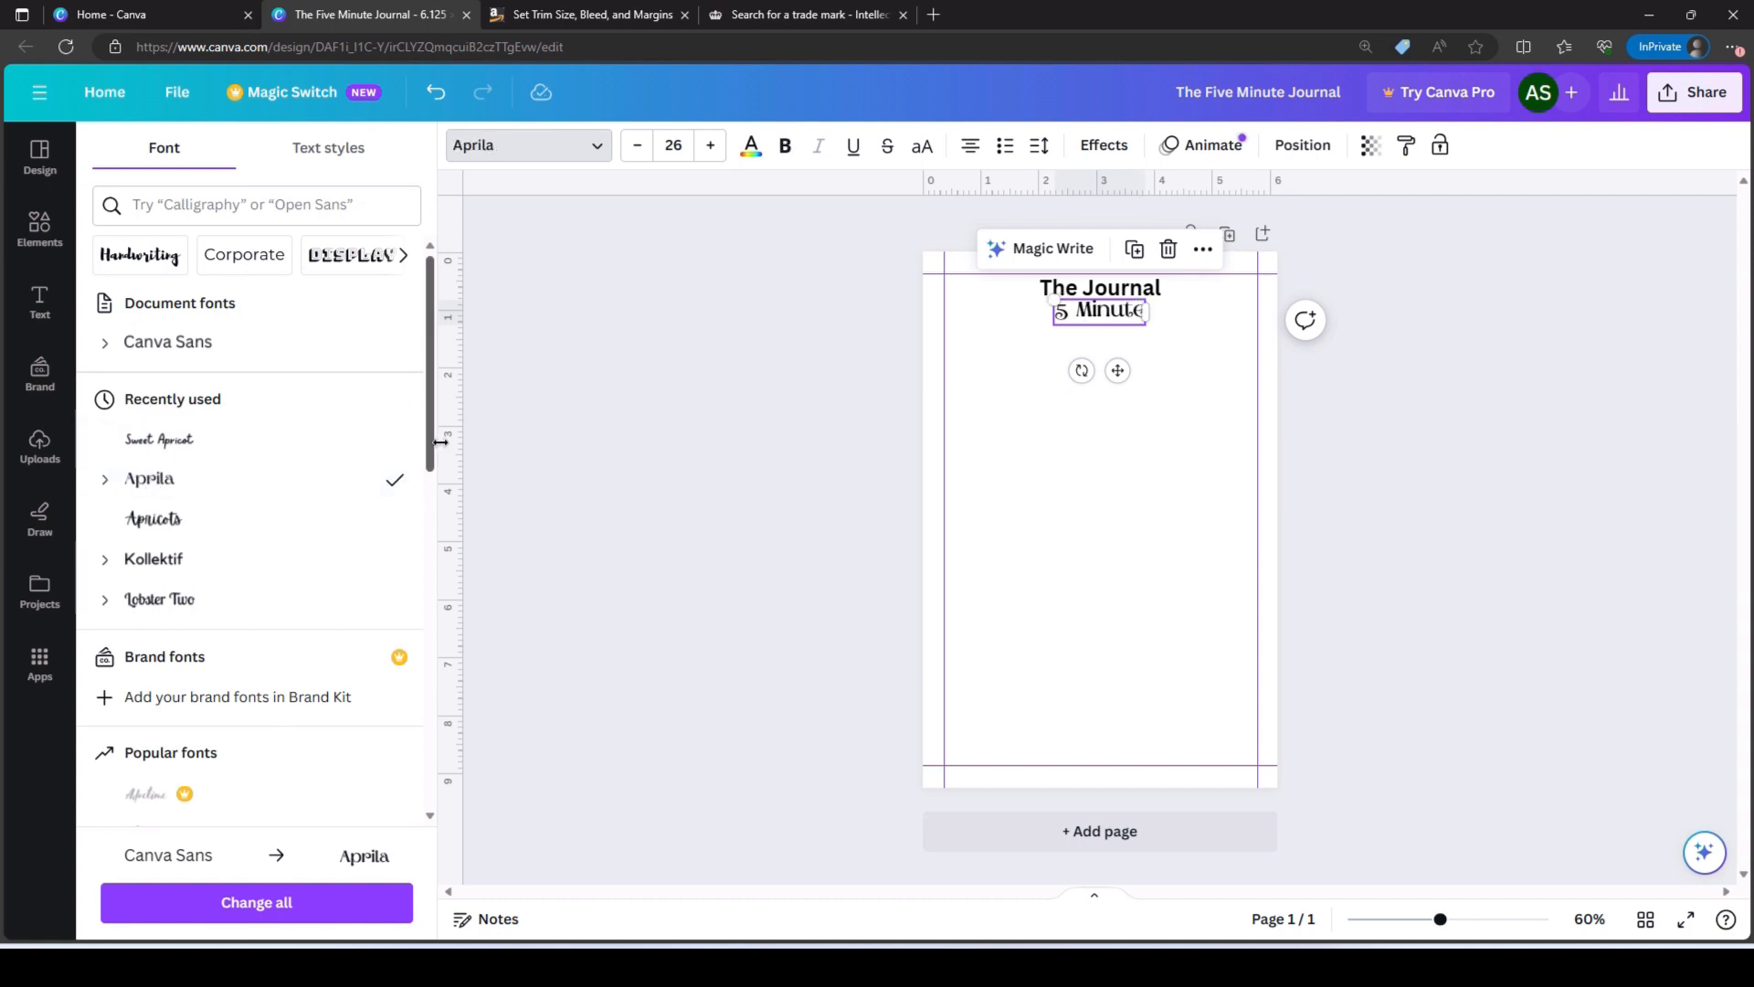
{"action": "left_click", "coordinate": [183, 601]}
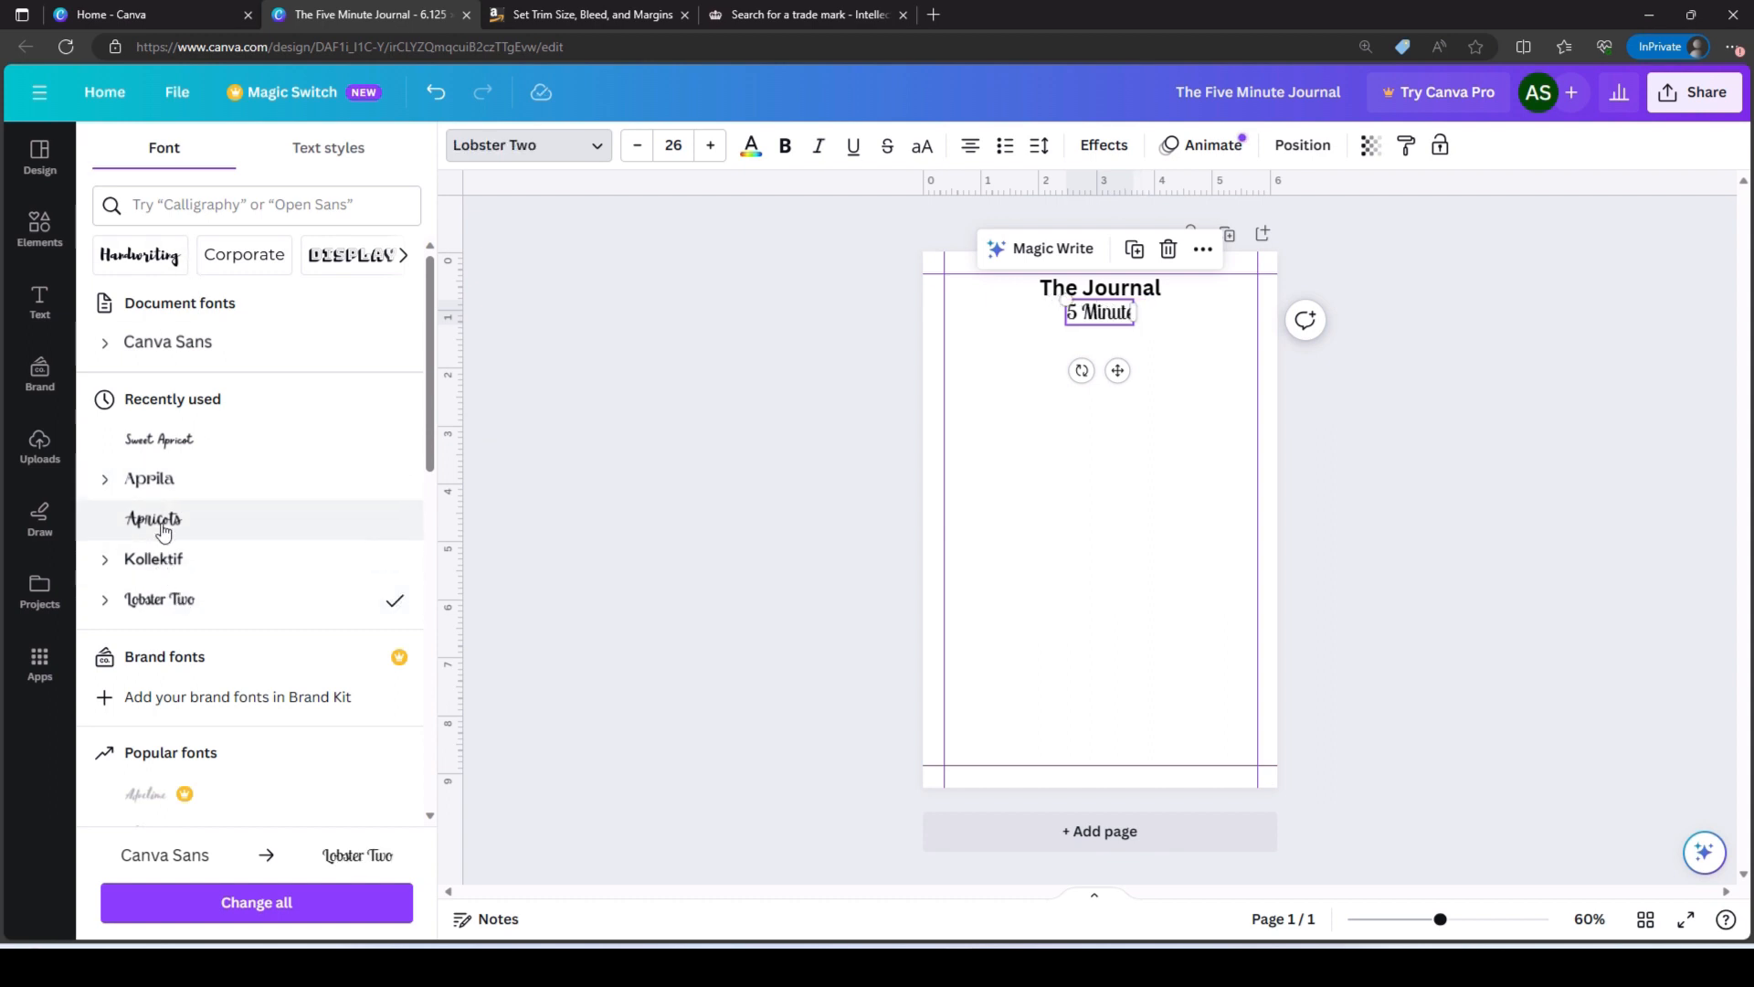
{"action": "left_click", "coordinate": [156, 479]}
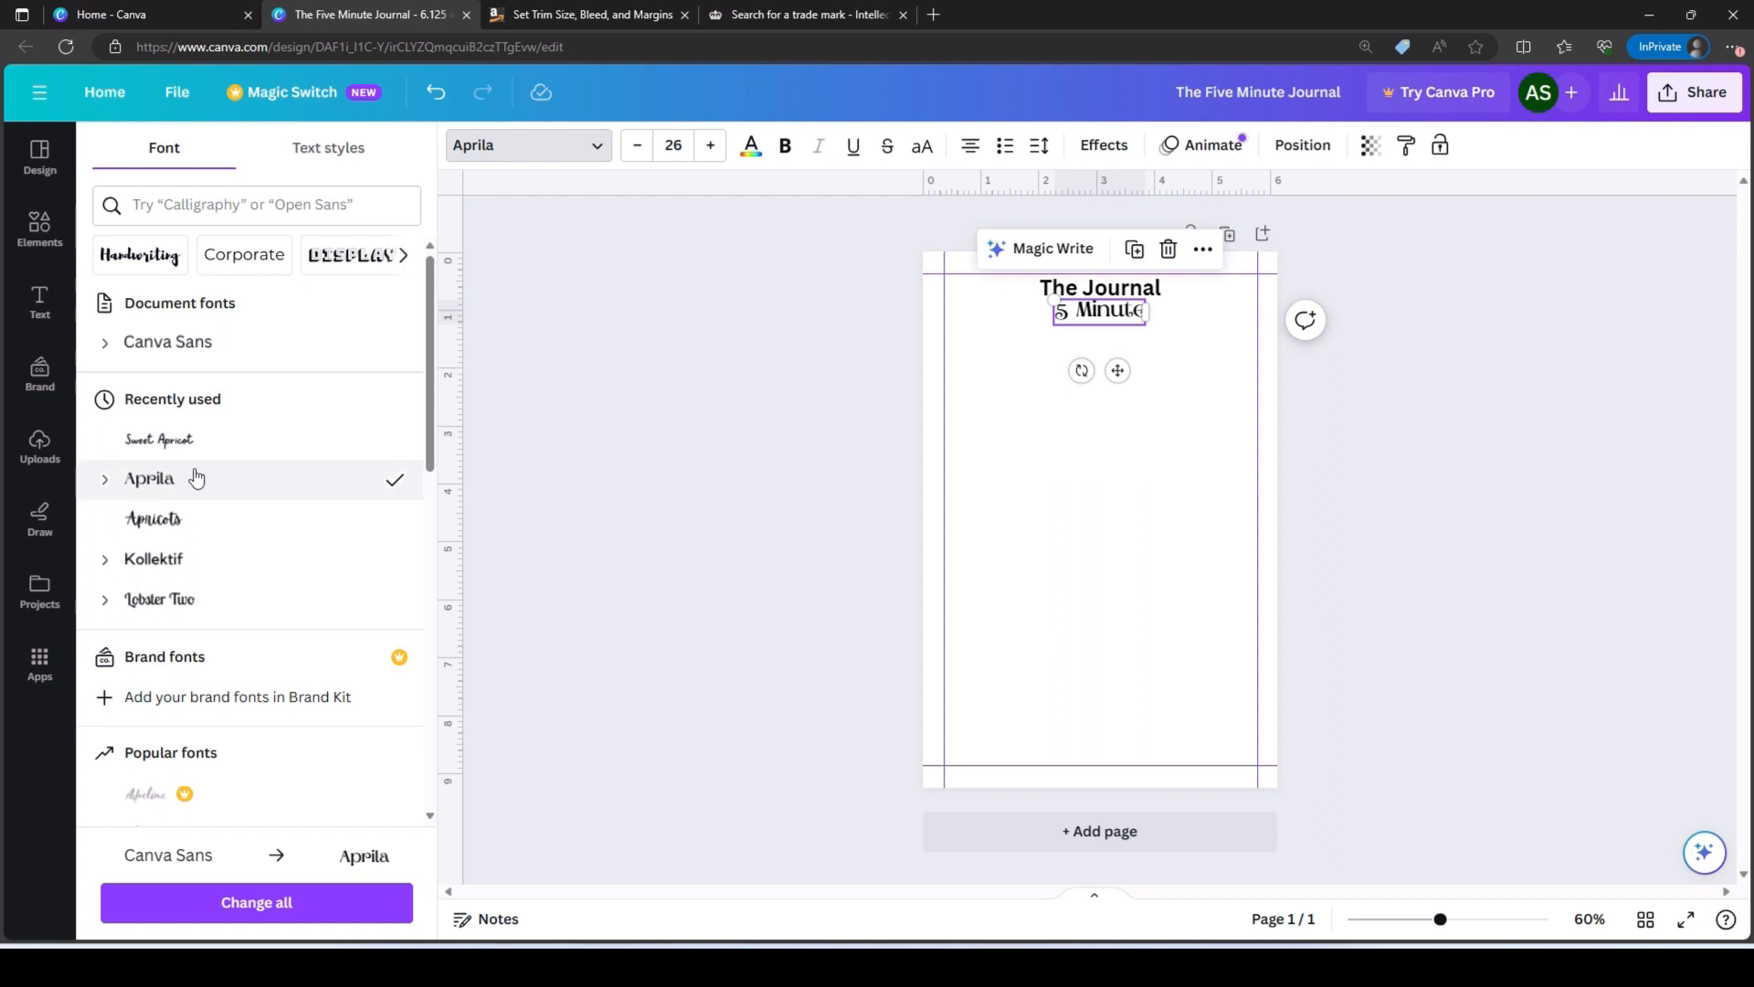
- Widen the gap between "The" and "Journal" with spaces and fit the "5 Minute" text into it on the same line
{"action": "left_click", "coordinate": [1087, 294]}
{"action": "left_click", "coordinate": [1085, 288]}
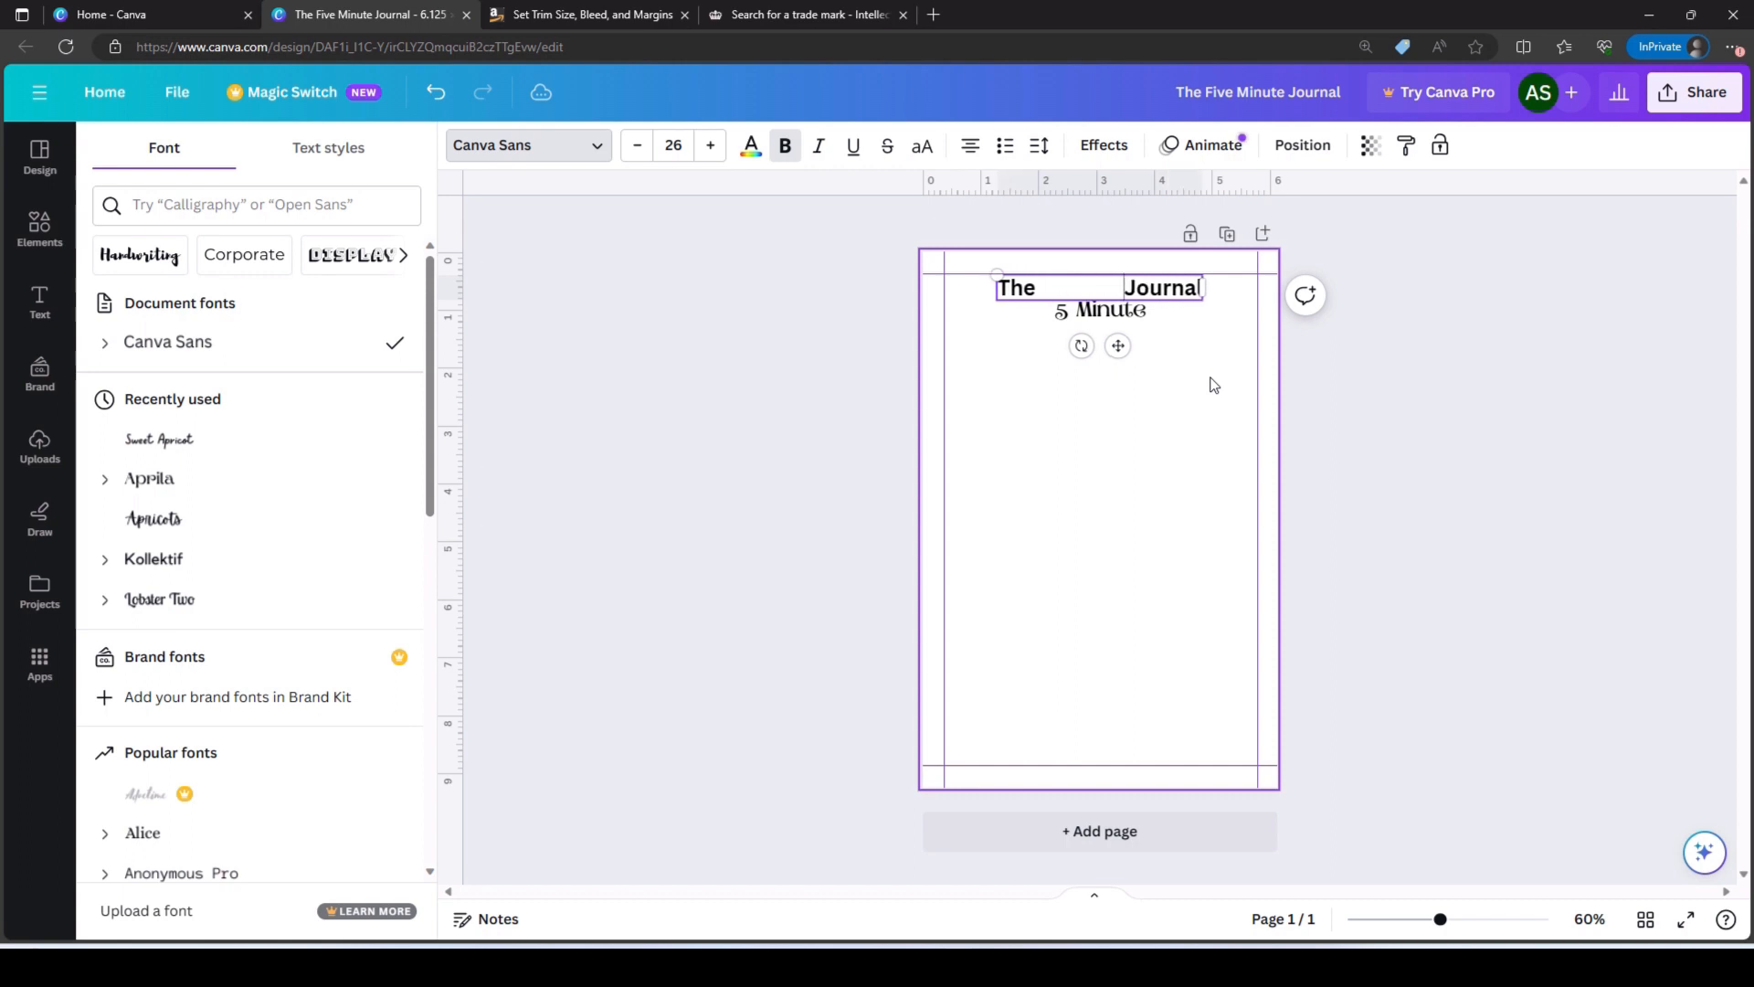
{"action": "left_click", "coordinate": [1096, 311]}
{"action": "left_click_drag", "start_coordinate": [1068, 309], "coordinate": [1064, 291]}
{"action": "left_click", "coordinate": [1086, 354]}
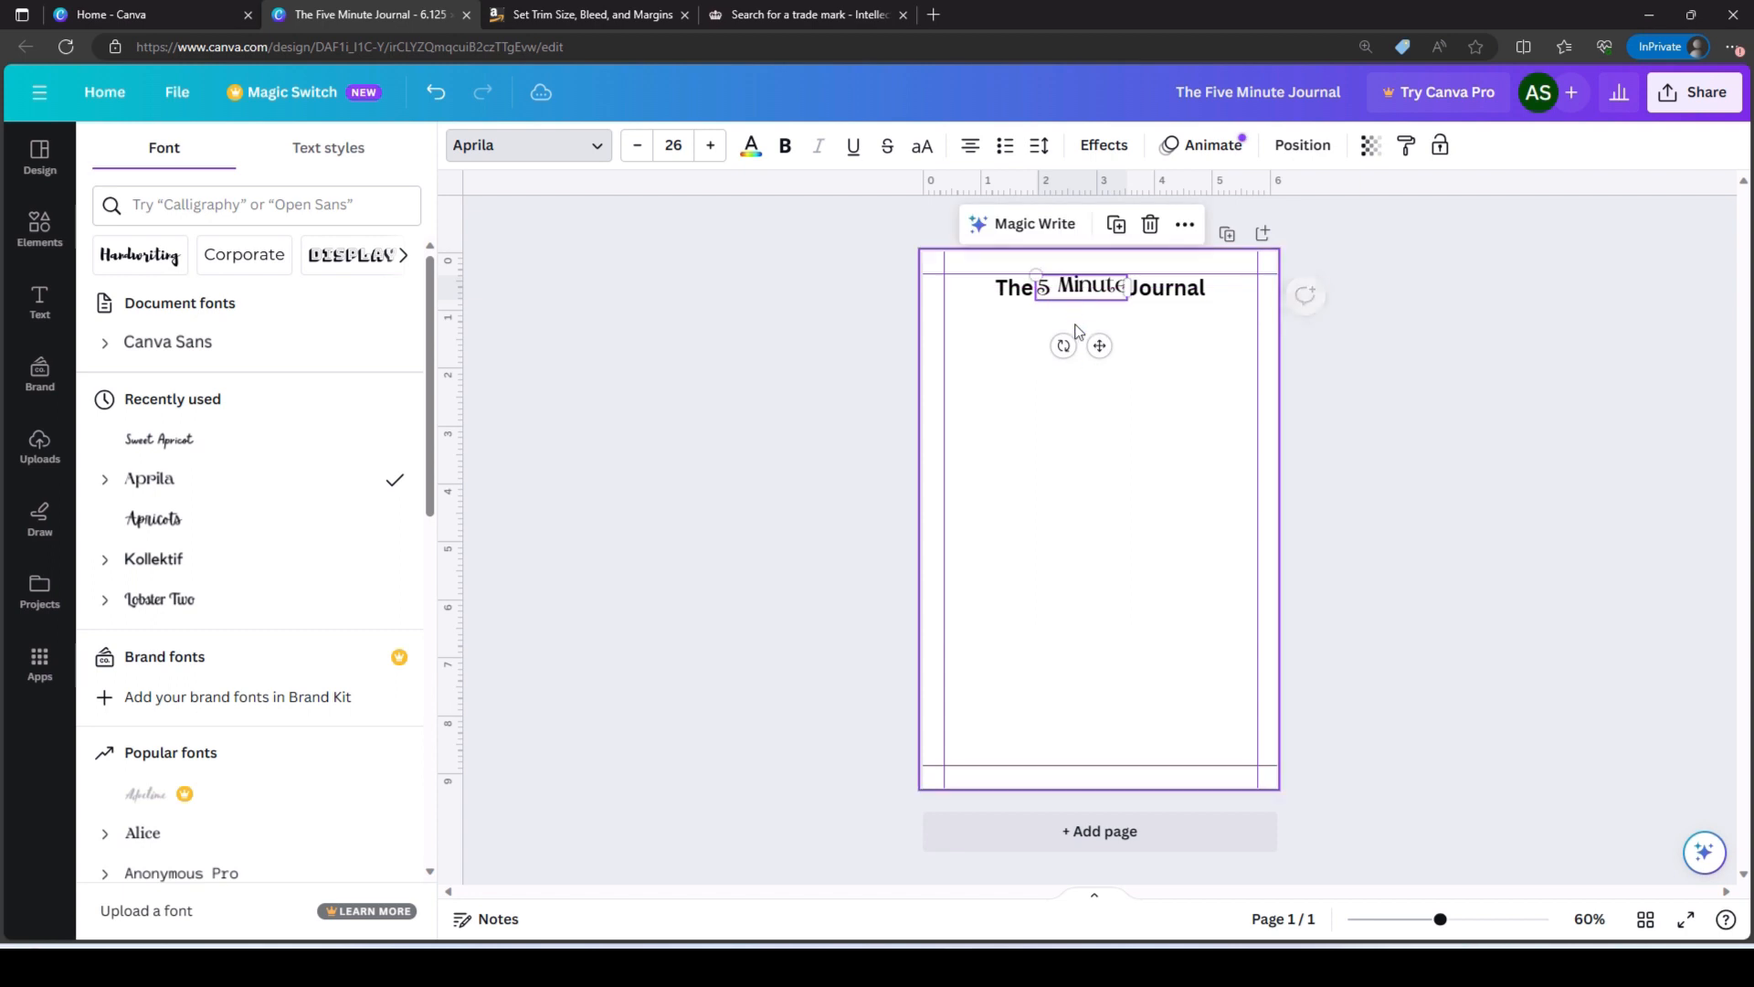
{"action": "left_click", "coordinate": [1077, 289]}
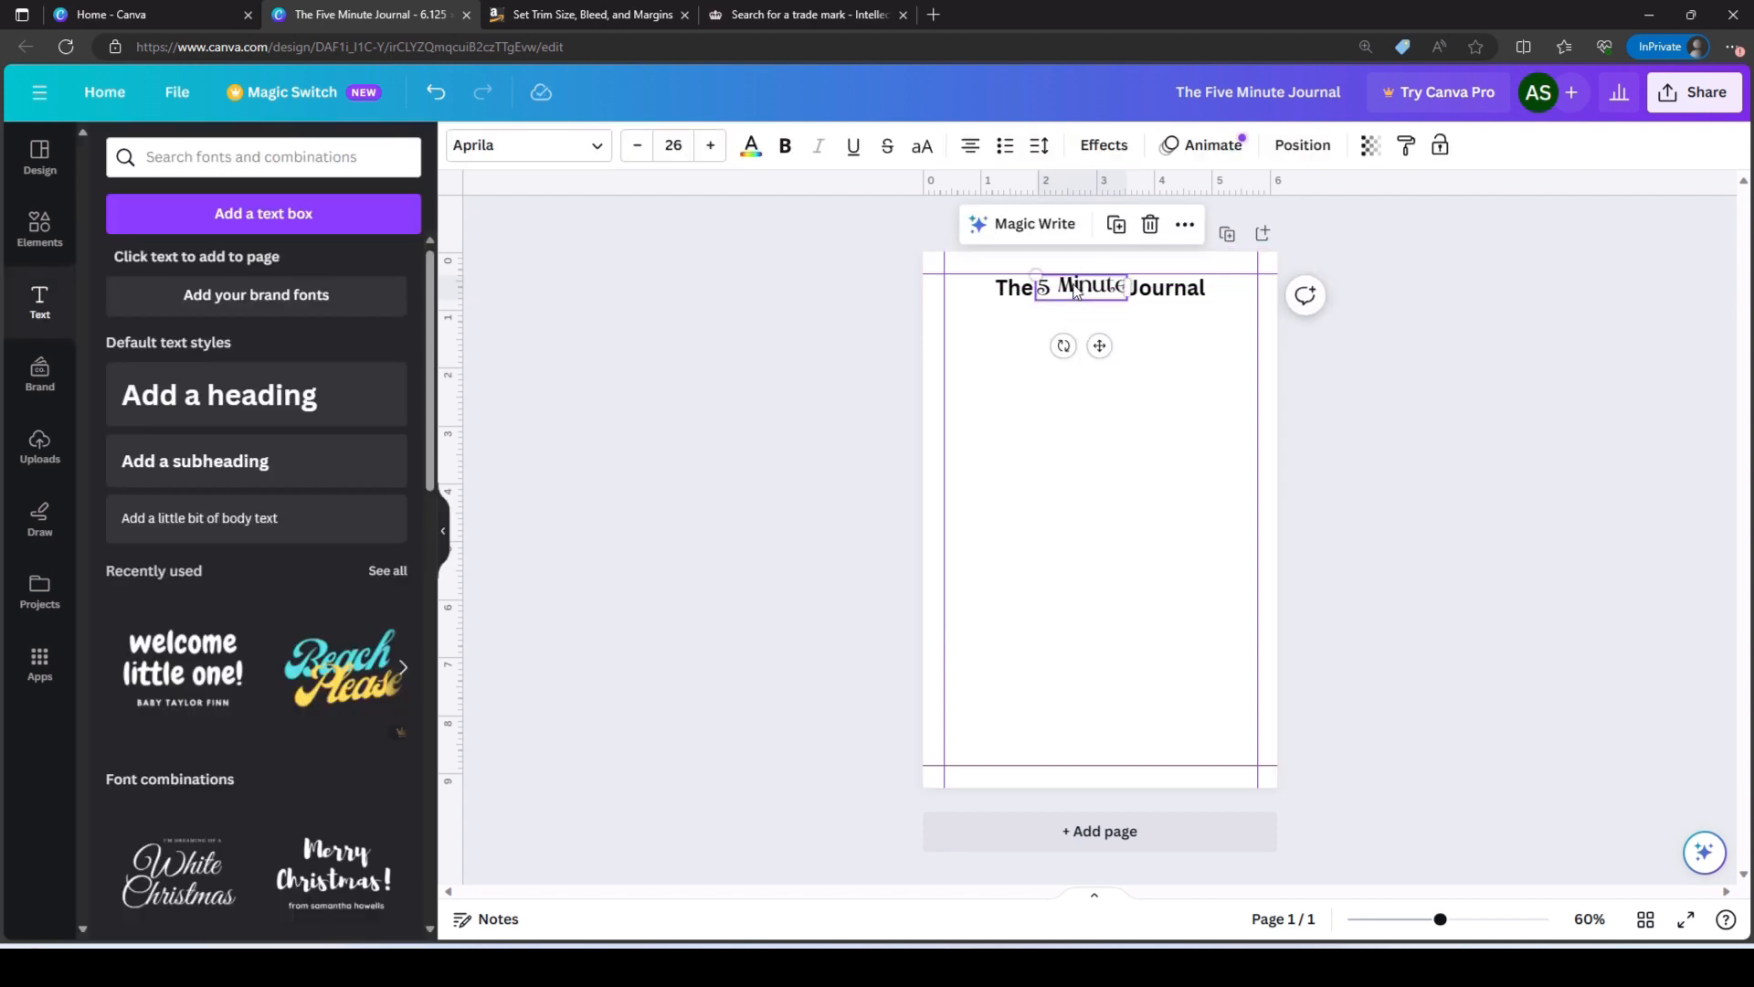
{"action": "scroll", "coordinate": [1098, 308], "scroll_direction": "up", "scroll_amount": 5}
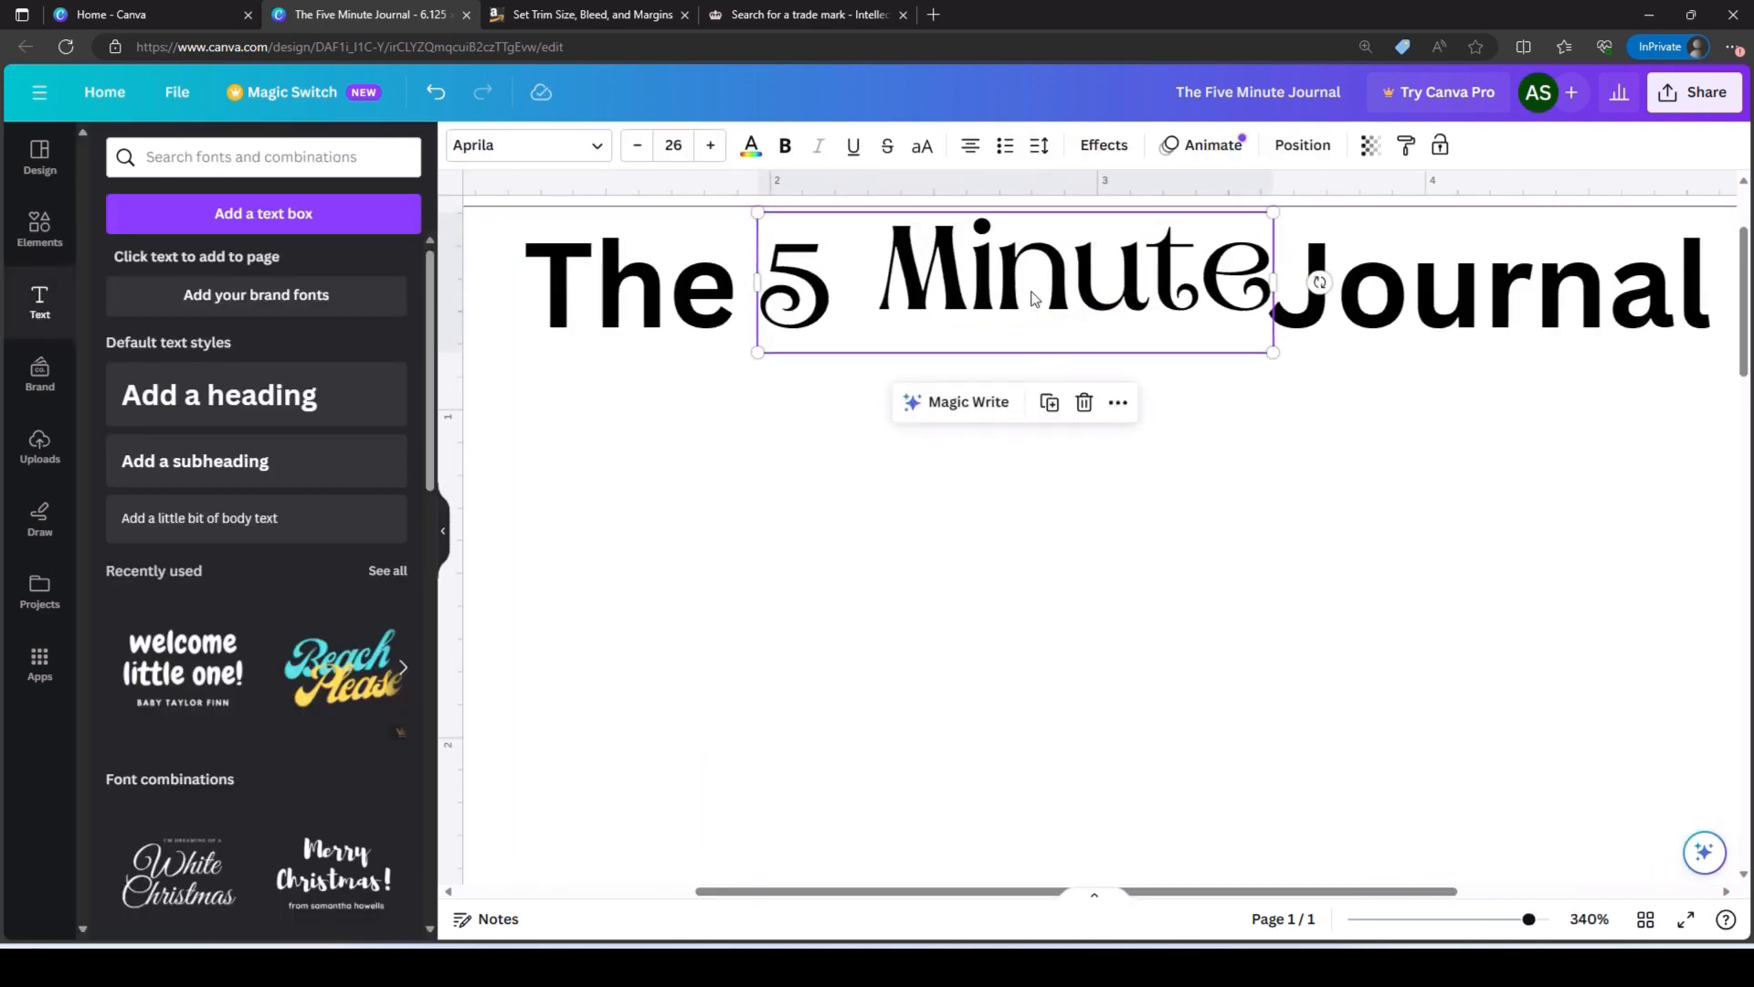
{"action": "left_click_drag", "start_coordinate": [1032, 302], "coordinate": [1025, 310]}
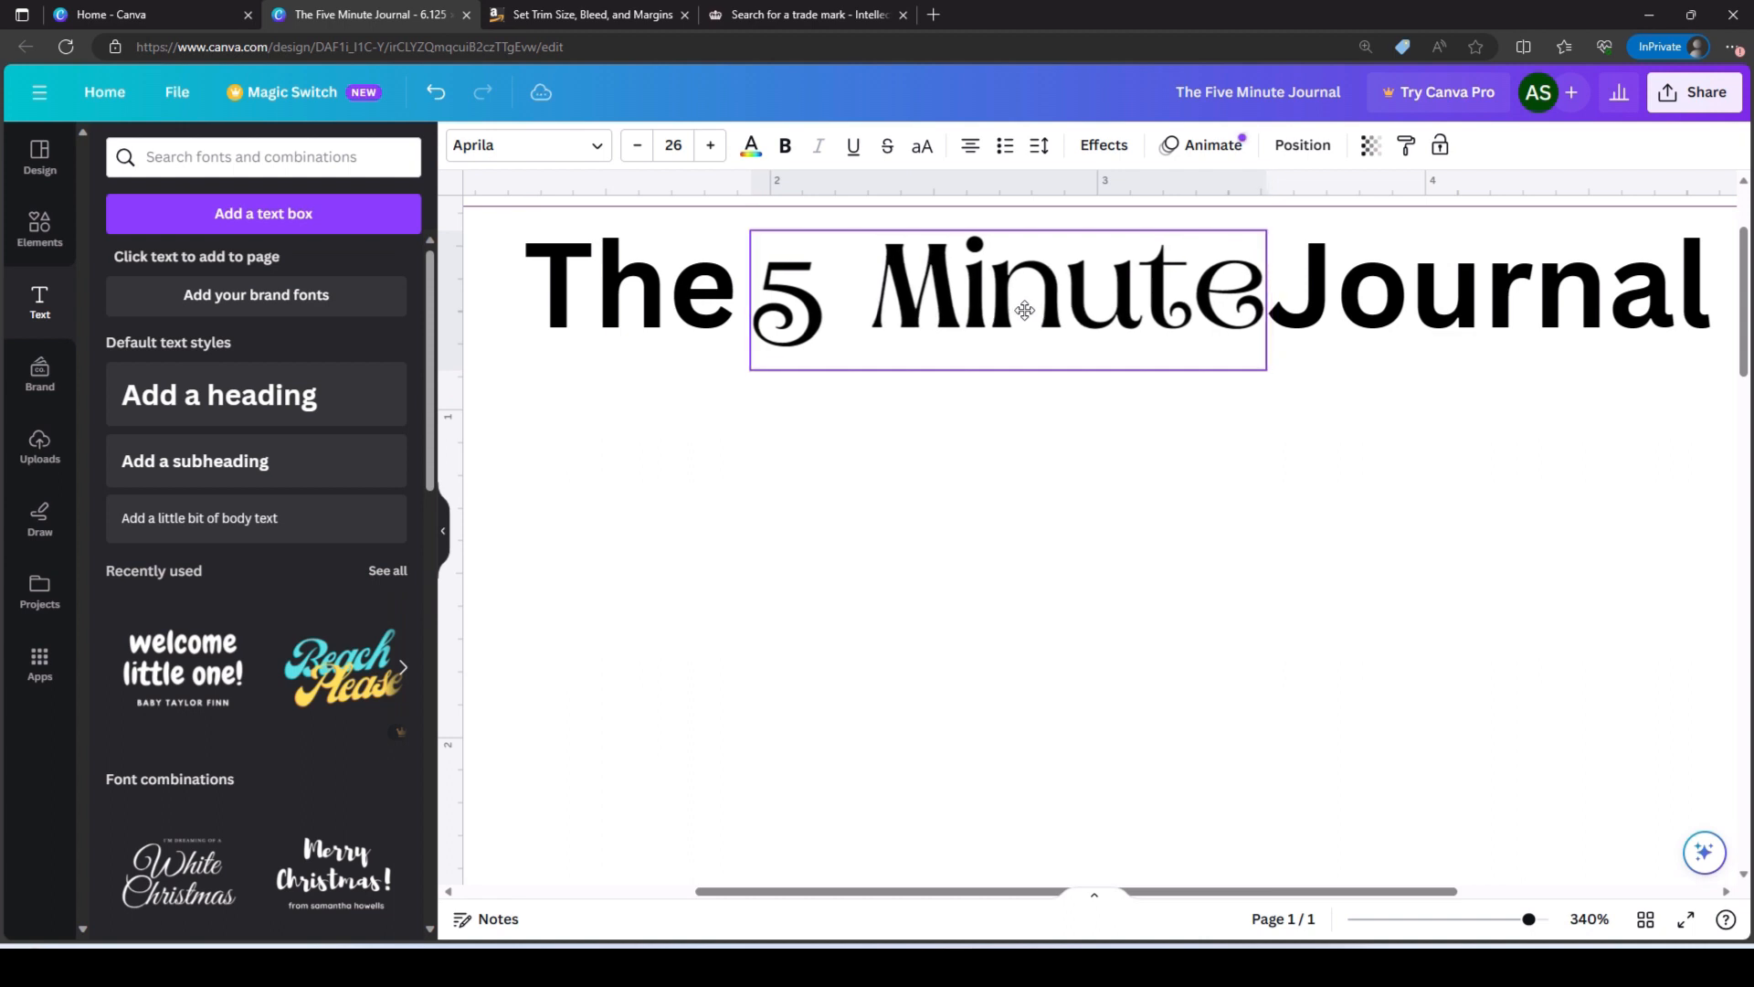
- Enlarge the "5 Minute" text, trying font size 30 and settling on 35
{"action": "left_click", "coordinate": [999, 307]}
{"action": "double_click", "coordinate": [998, 307]}
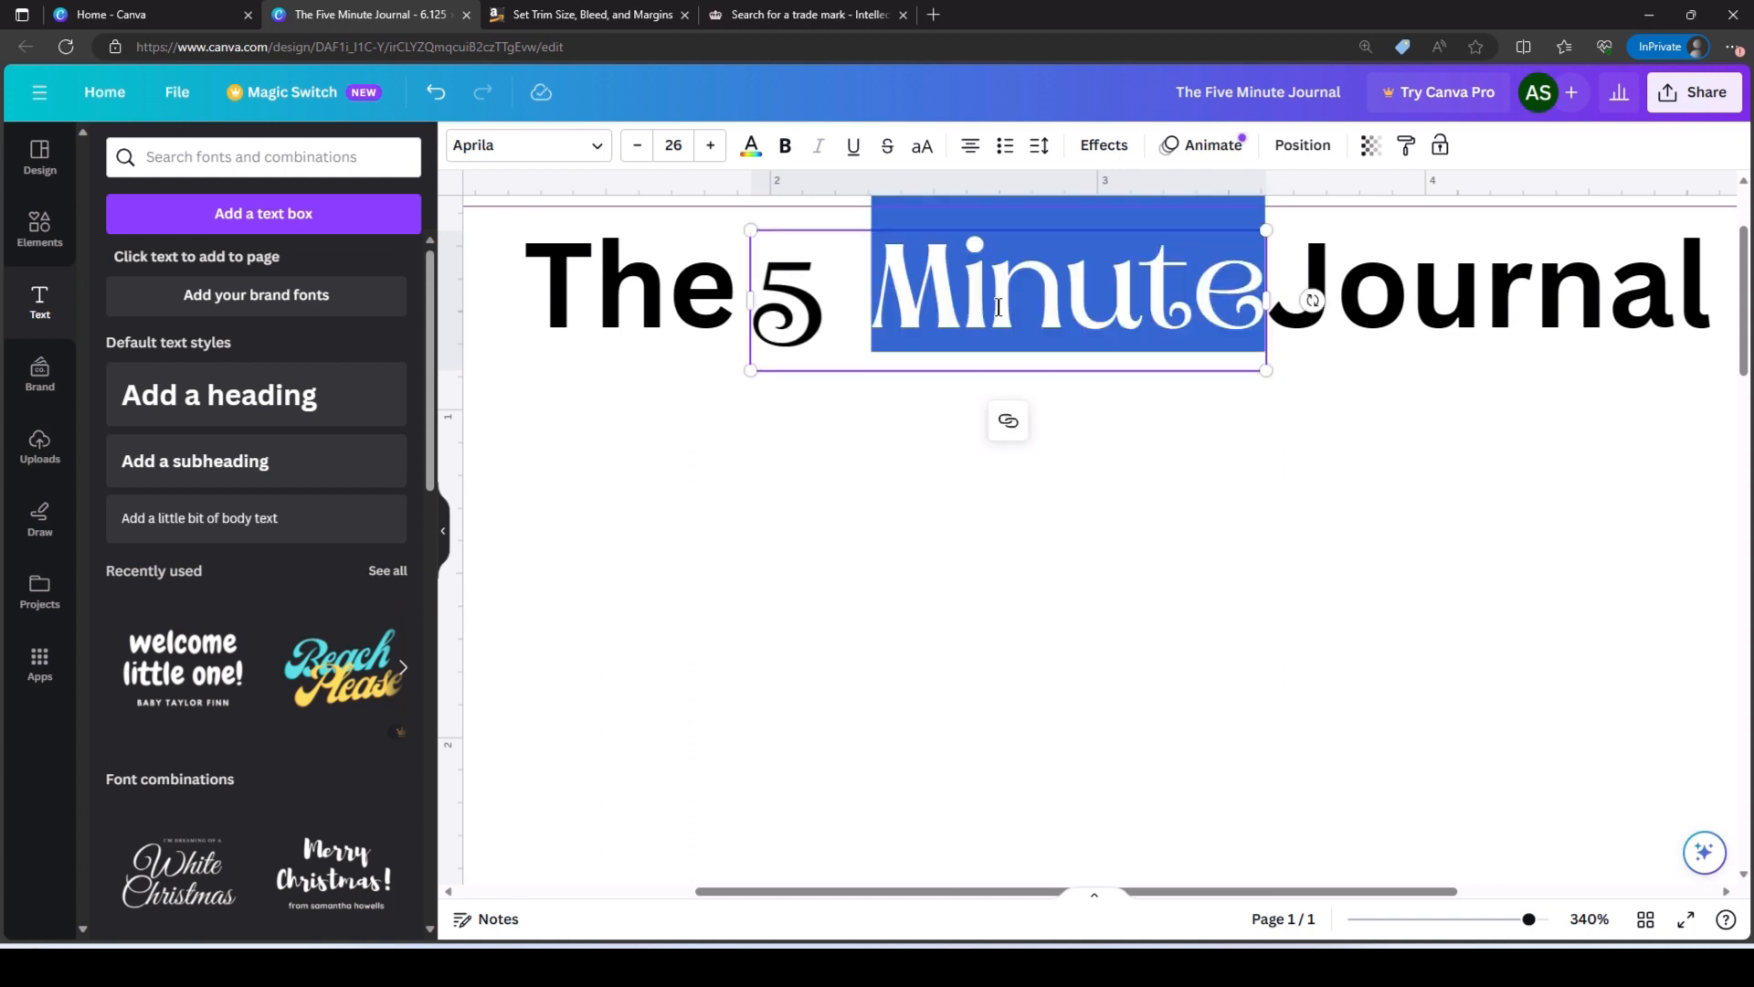
{"action": "left_click", "coordinate": [1133, 466]}
{"action": "left_click", "coordinate": [954, 301]}
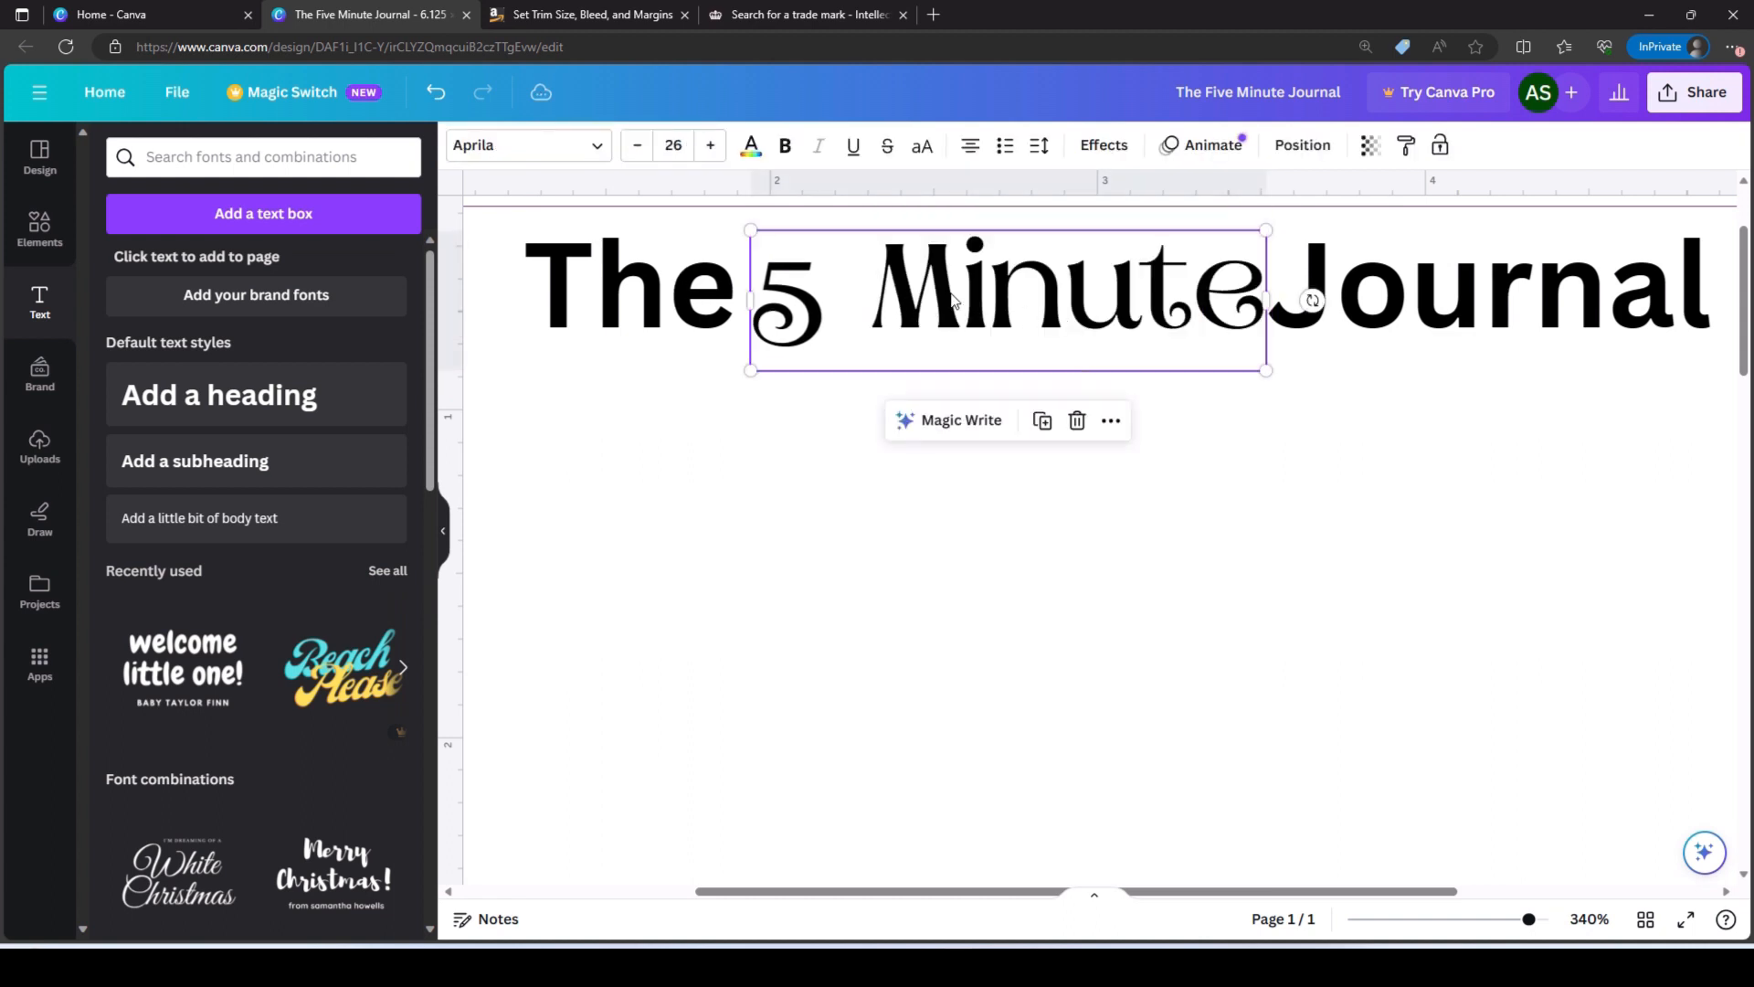
{"action": "left_click", "coordinate": [674, 146]}
{"action": "type", "text": "30"}
{"action": "key", "text": "Return"}
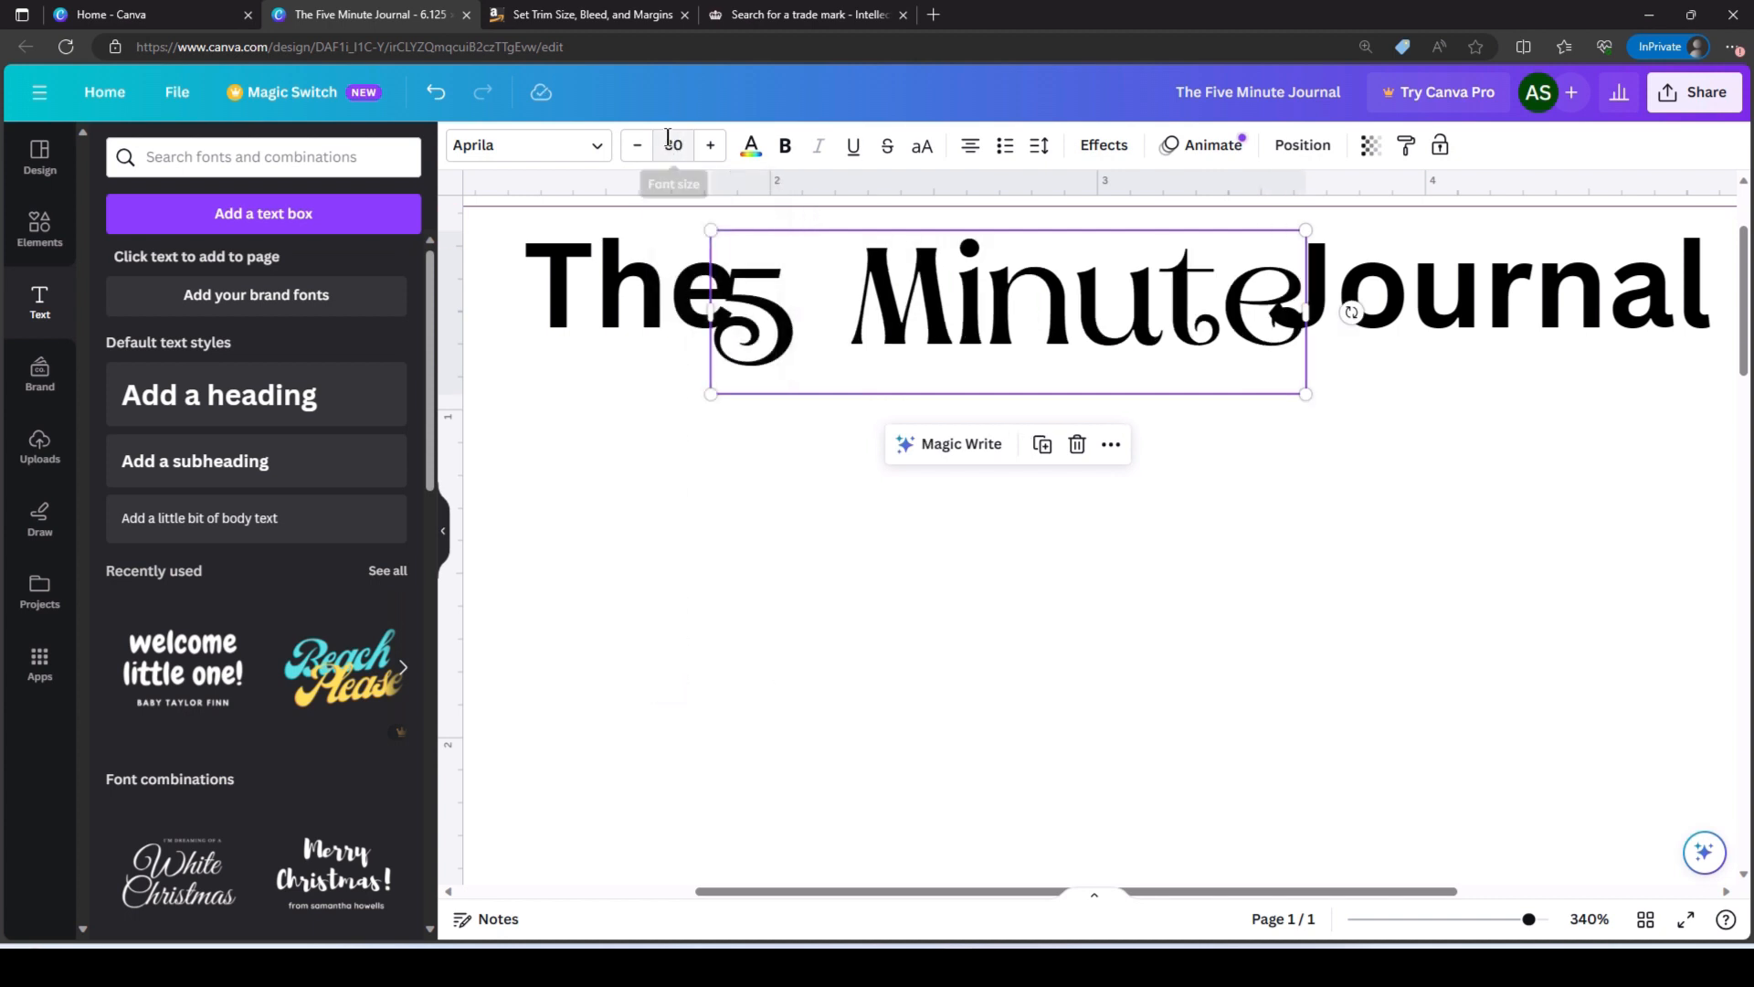
{"action": "left_click", "coordinate": [674, 145]}
{"action": "type", "text": "35"}
{"action": "key", "text": "Return"}
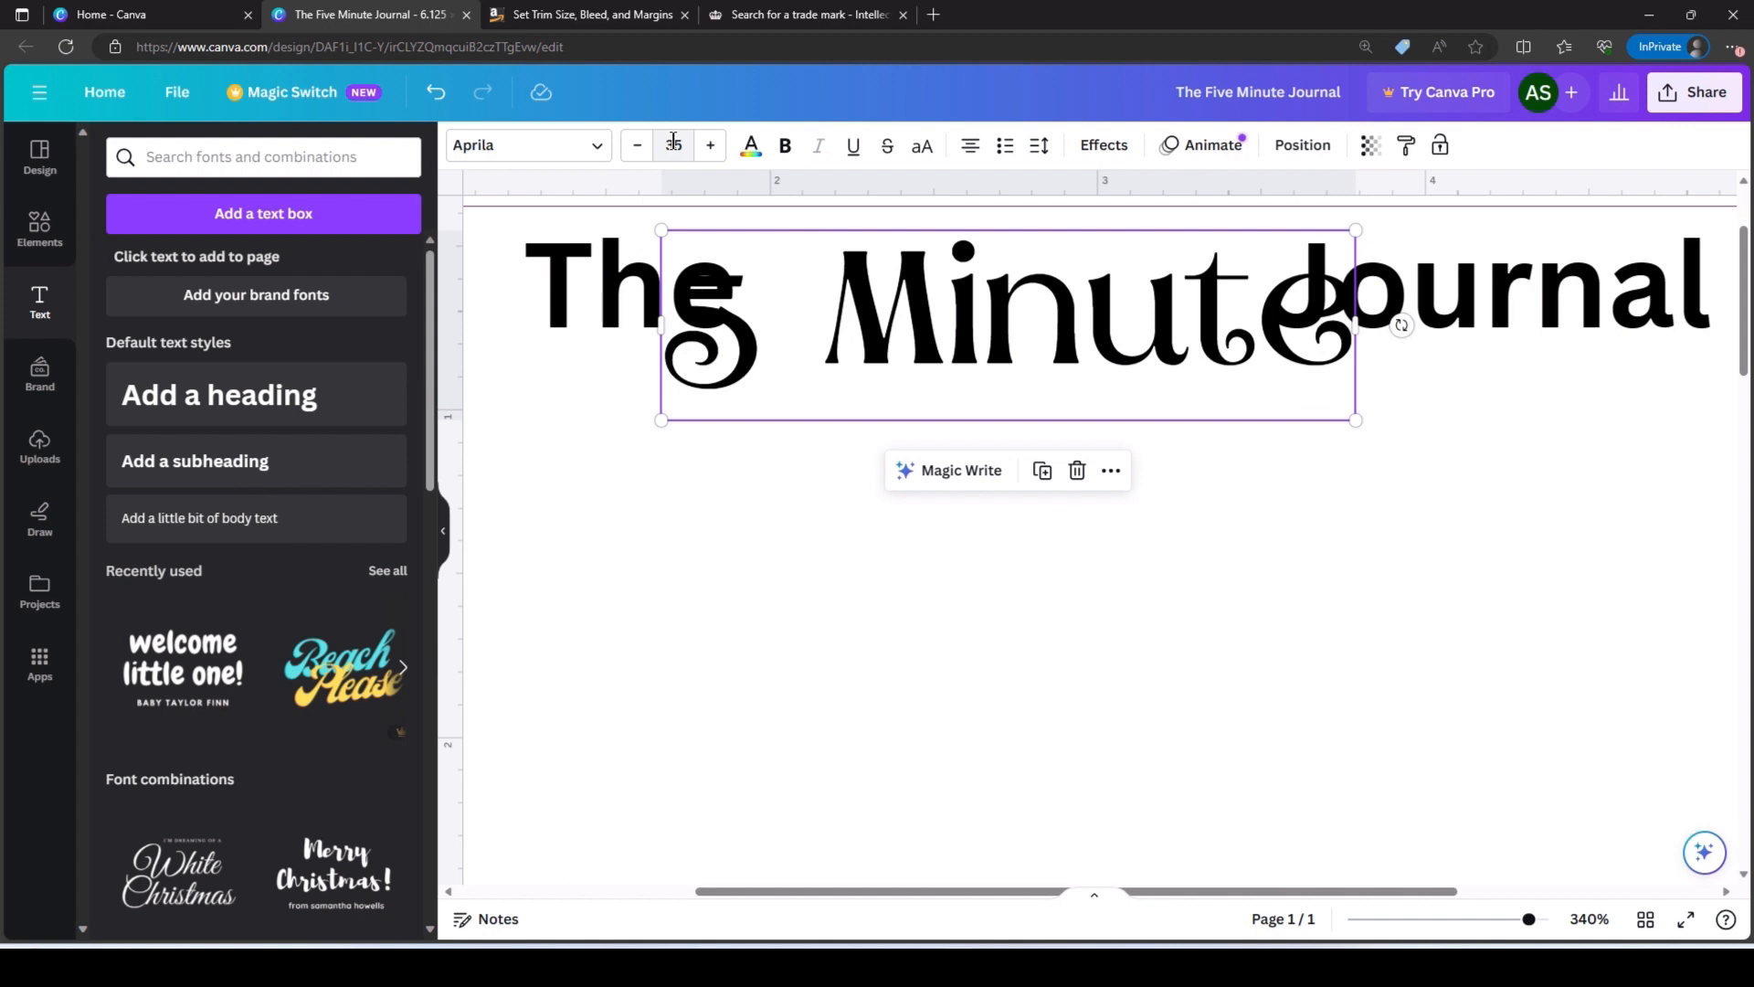
- Add more spaces between "The" and "Journal" and move the enlarged "5 Minute" text up into line with them
{"action": "left_click", "coordinate": [577, 309]}
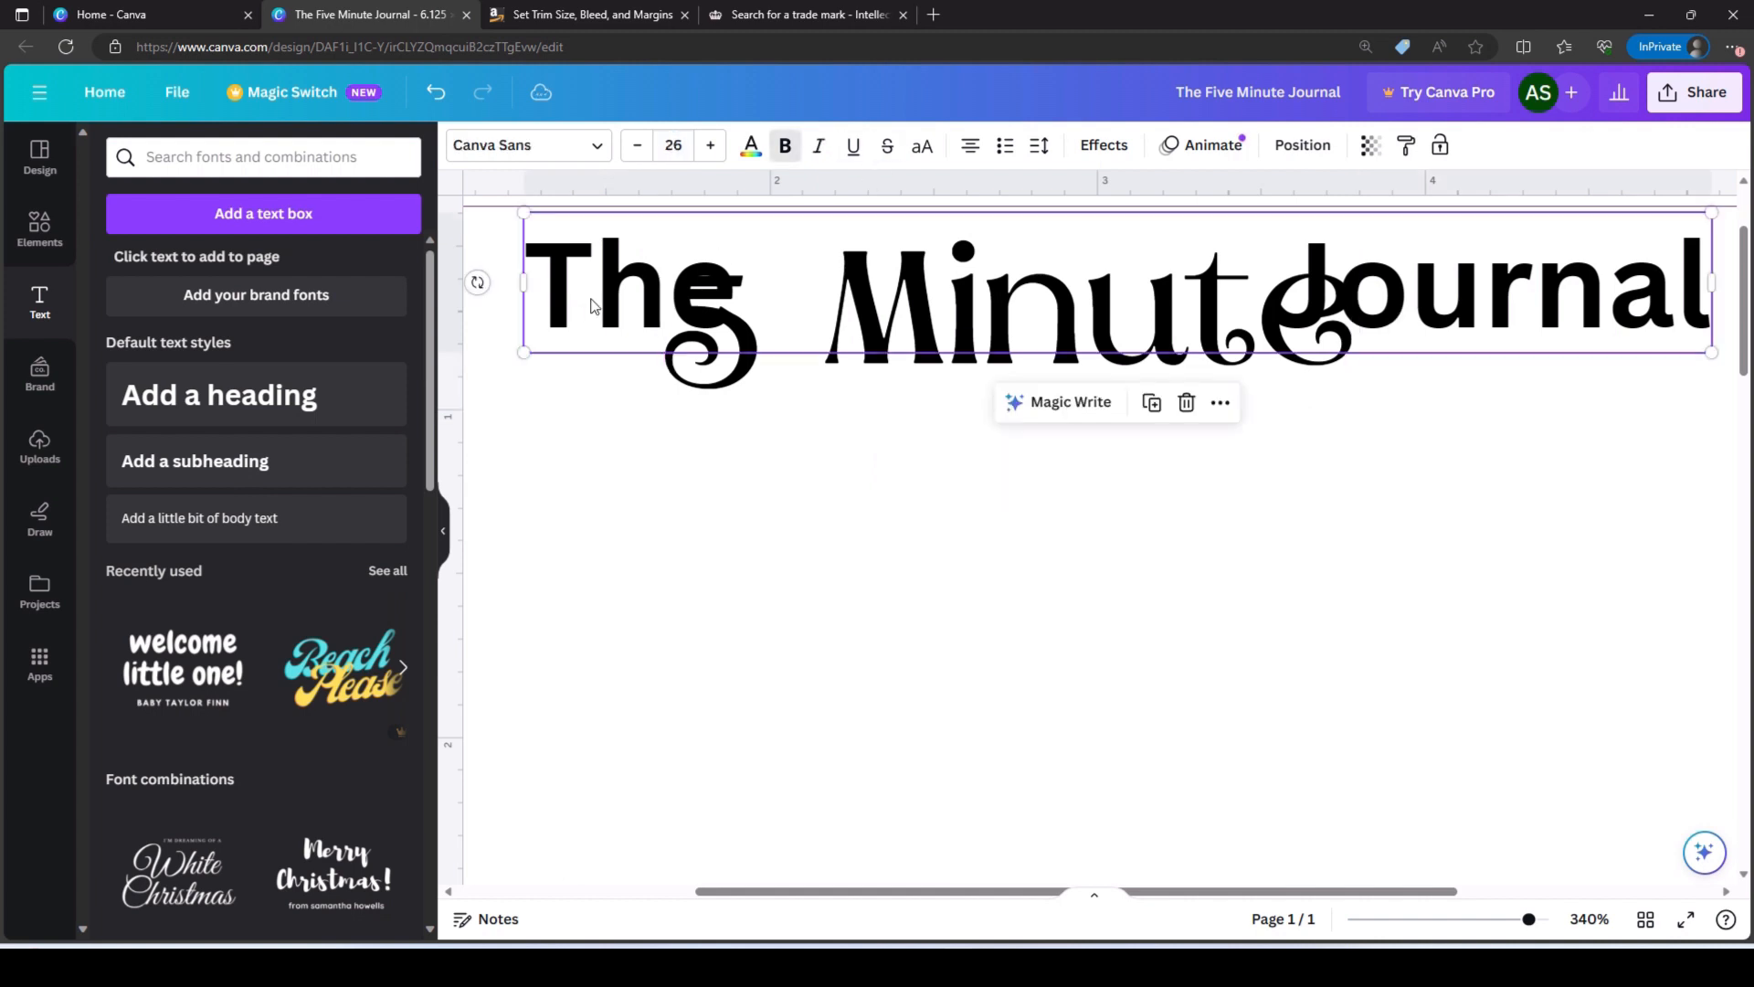
{"action": "left_click", "coordinate": [651, 305]}
{"action": "key", "text": "Right"}
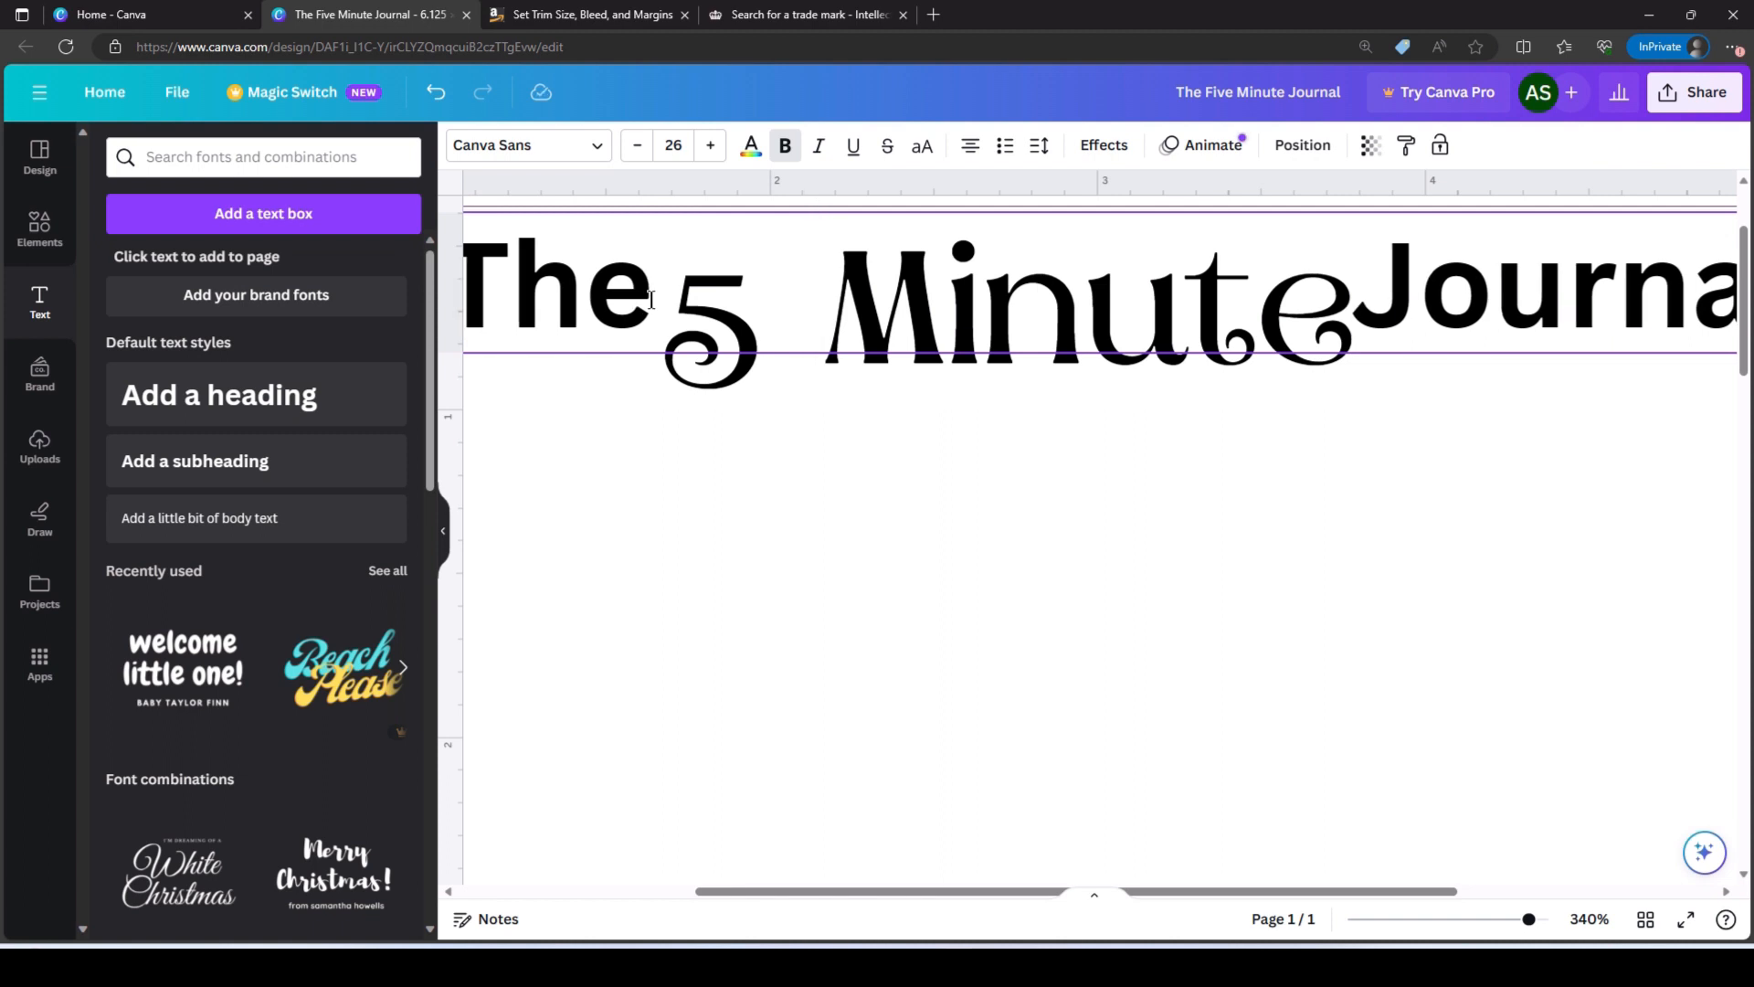
{"action": "left_click", "coordinate": [908, 381]}
{"action": "left_click_drag", "start_coordinate": [906, 381], "coordinate": [893, 342]}
{"action": "left_click", "coordinate": [1073, 688]}
- Set the font size of the "The Journal" text to 15
{"action": "scroll", "coordinate": [1107, 658], "scroll_direction": "down", "scroll_amount": 2}
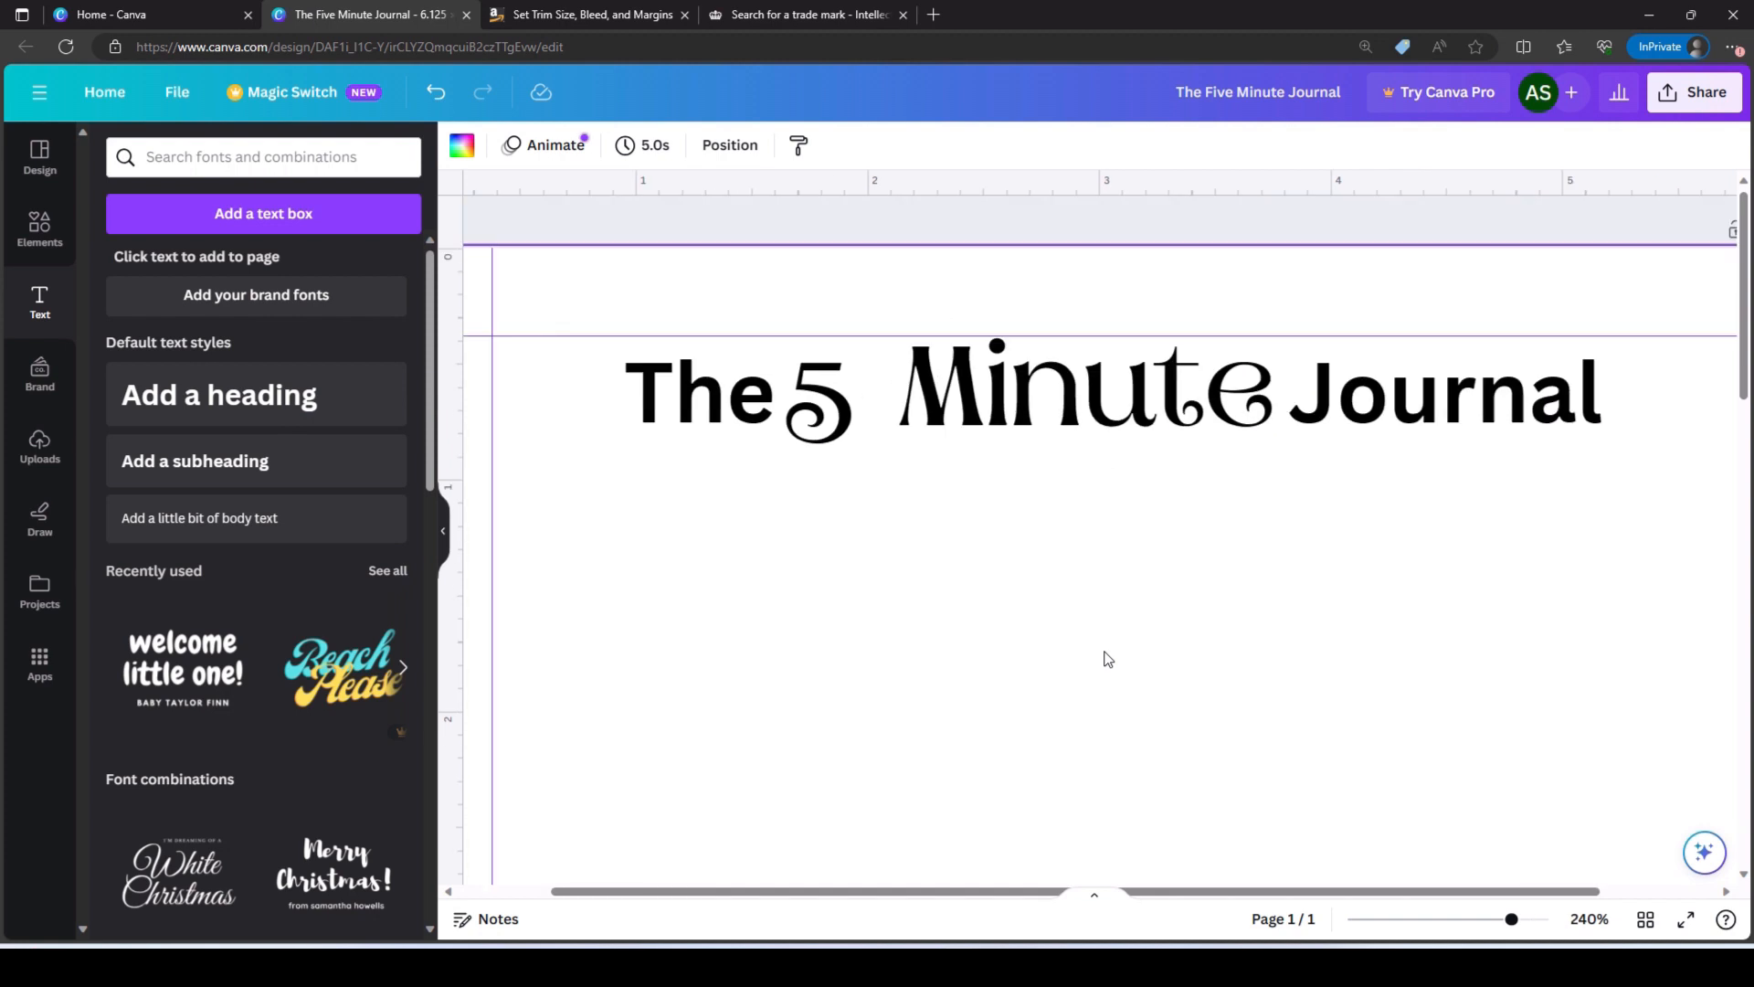
{"action": "scroll", "coordinate": [1107, 658], "scroll_direction": "down", "scroll_amount": 4}
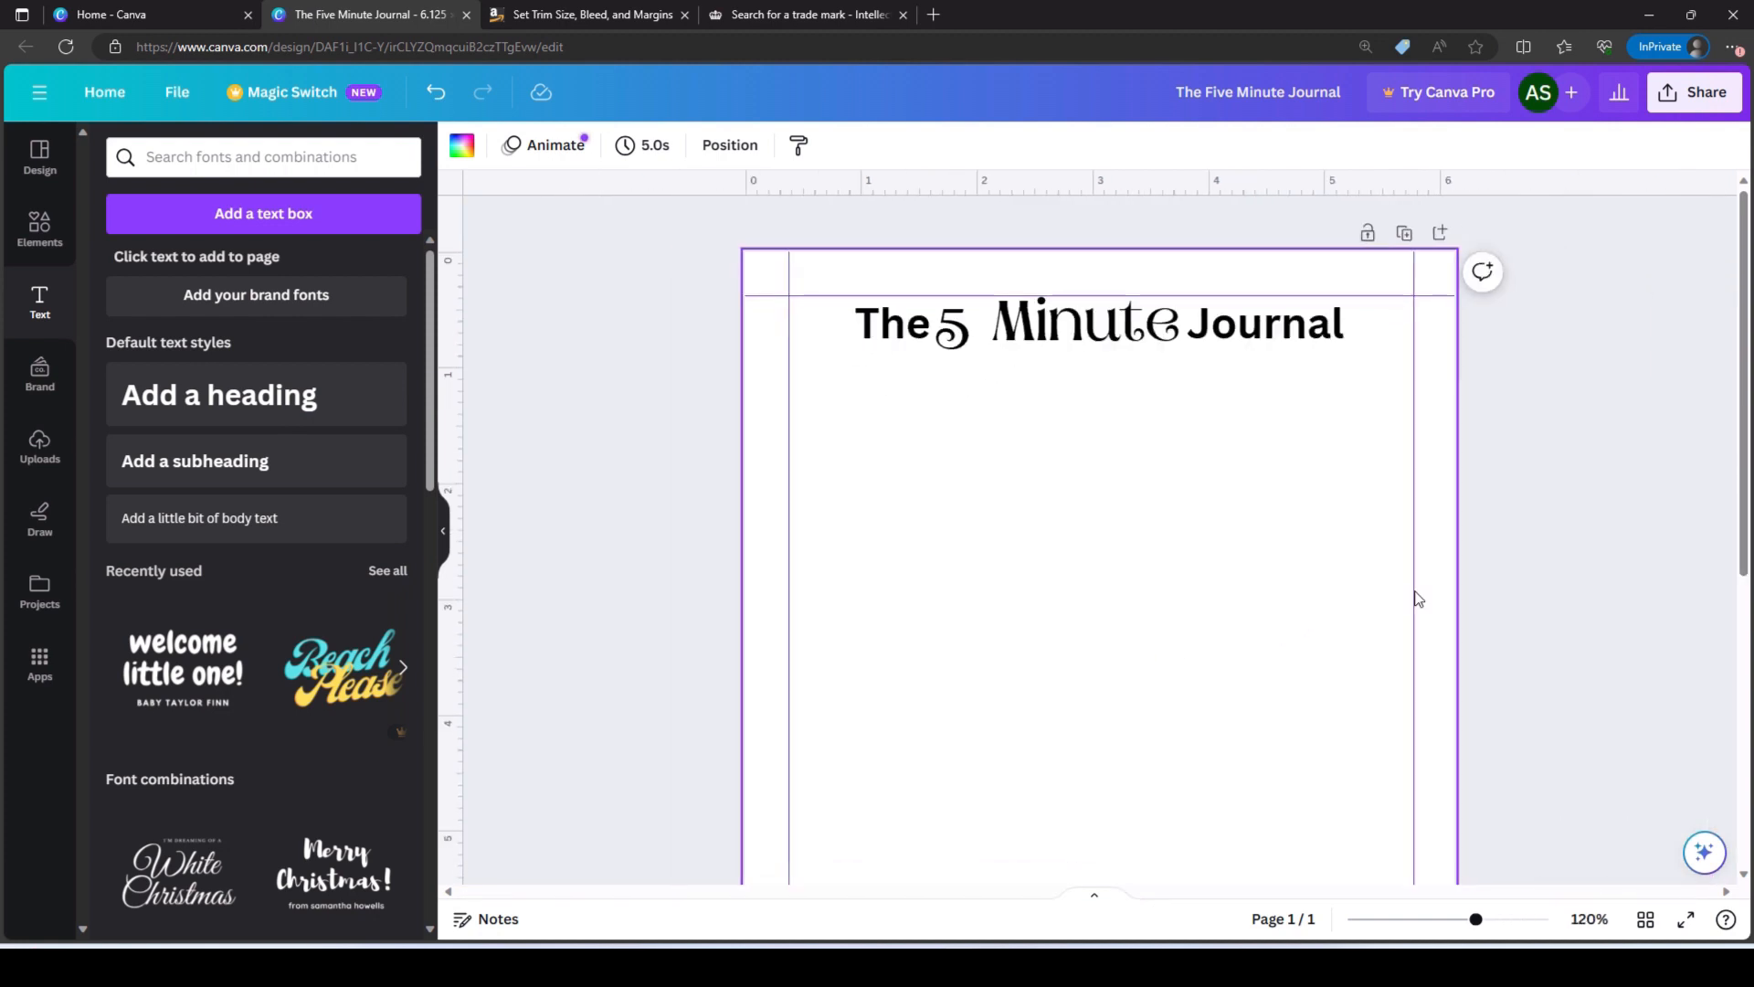
{"action": "left_click", "coordinate": [1224, 331]}
{"action": "left_click", "coordinate": [686, 144]}
{"action": "type", "text": "15"}
{"action": "key", "text": "Return"}
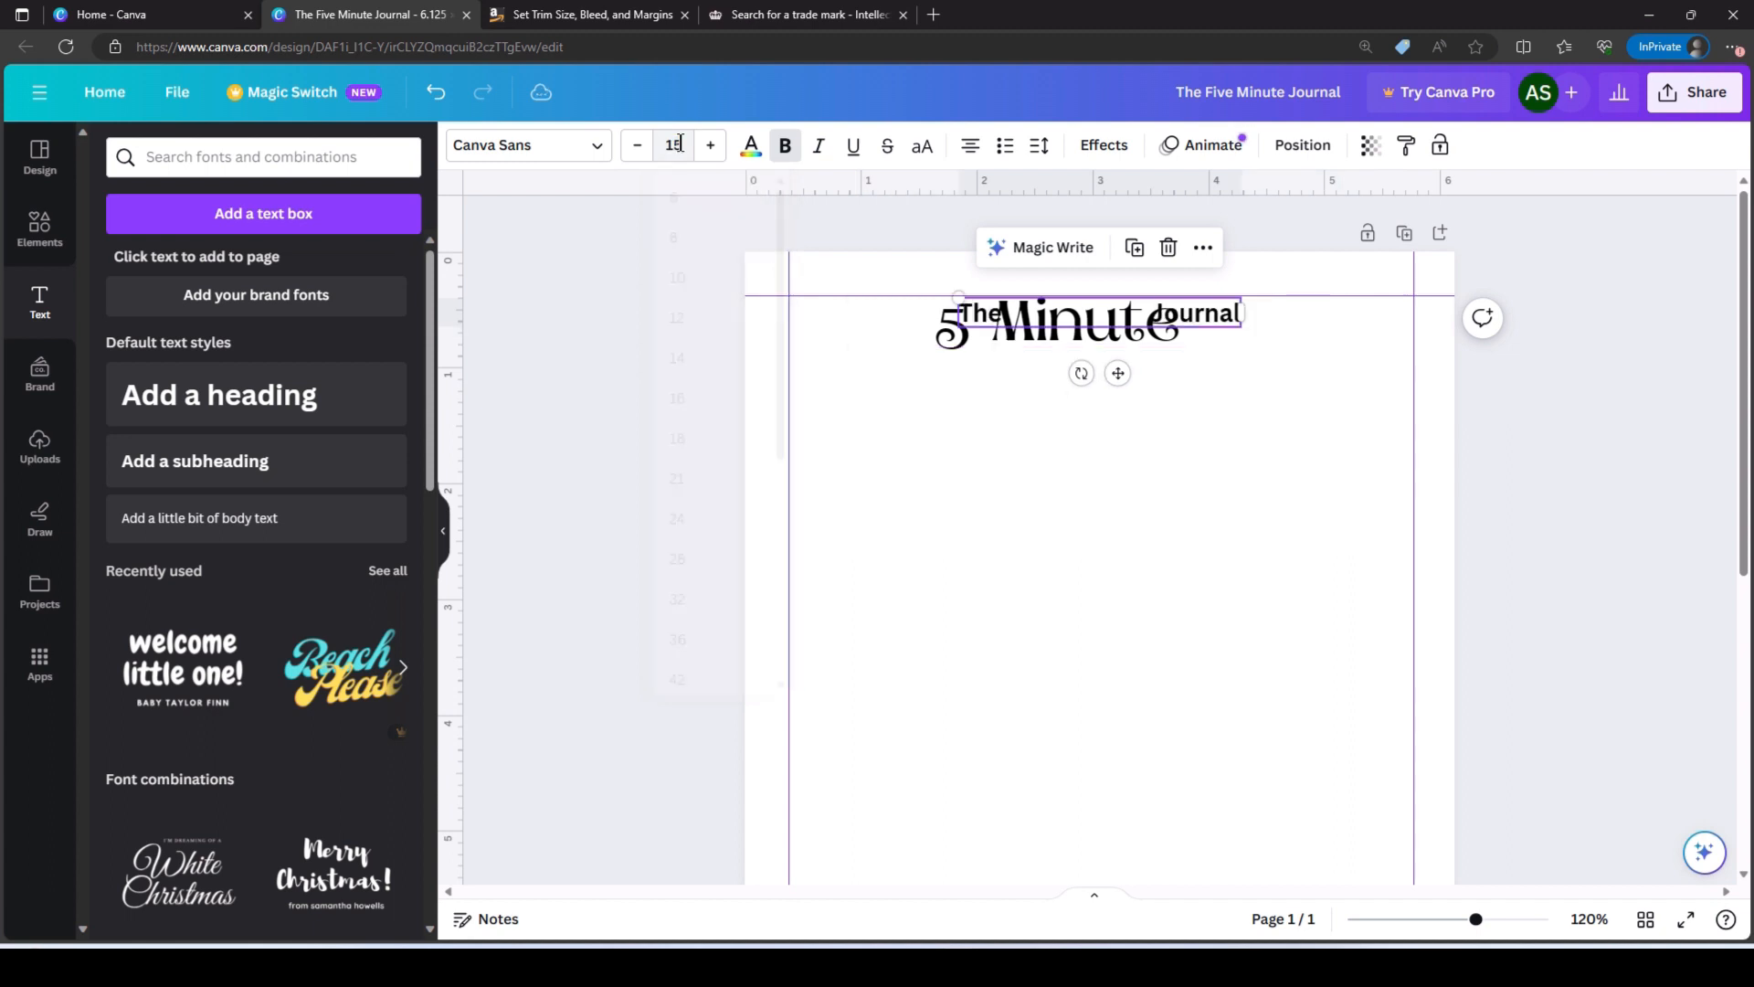
- Add spaces between "The" and "Journal" to clear "5 Minute" and align the text vertically with it
{"action": "left_click", "coordinate": [1199, 316]}
{"action": "left_click", "coordinate": [1153, 314]}
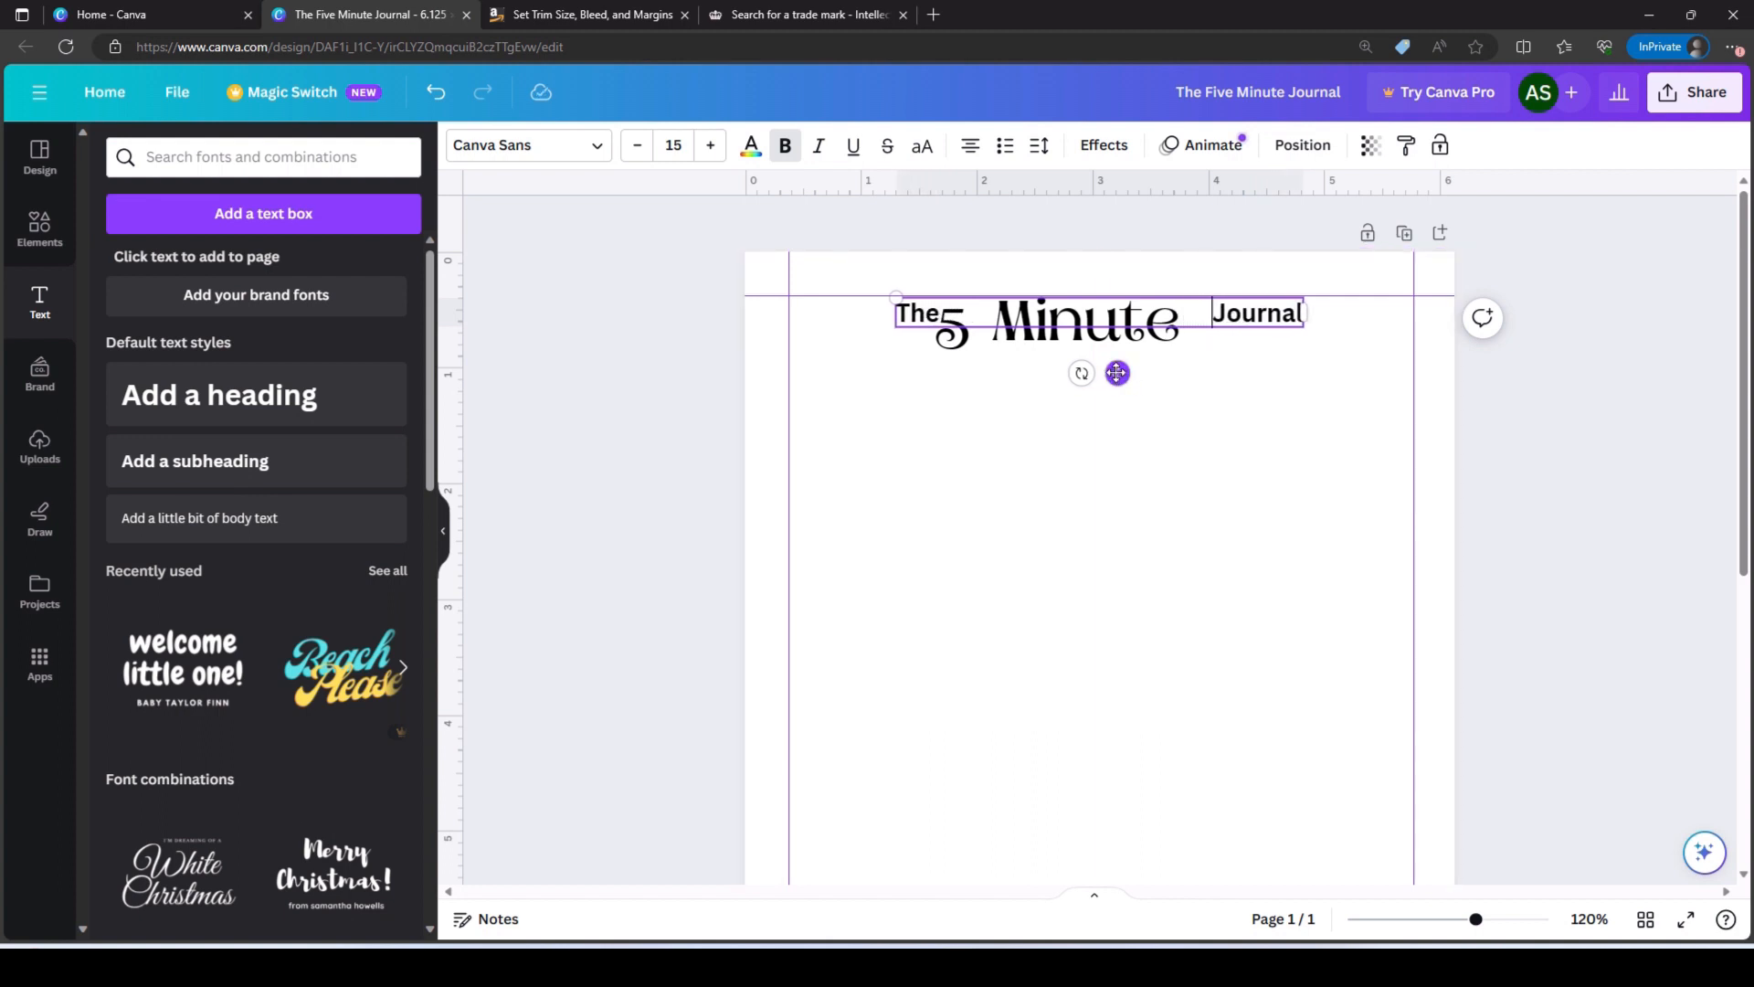
{"action": "left_click", "coordinate": [1711, 402]}
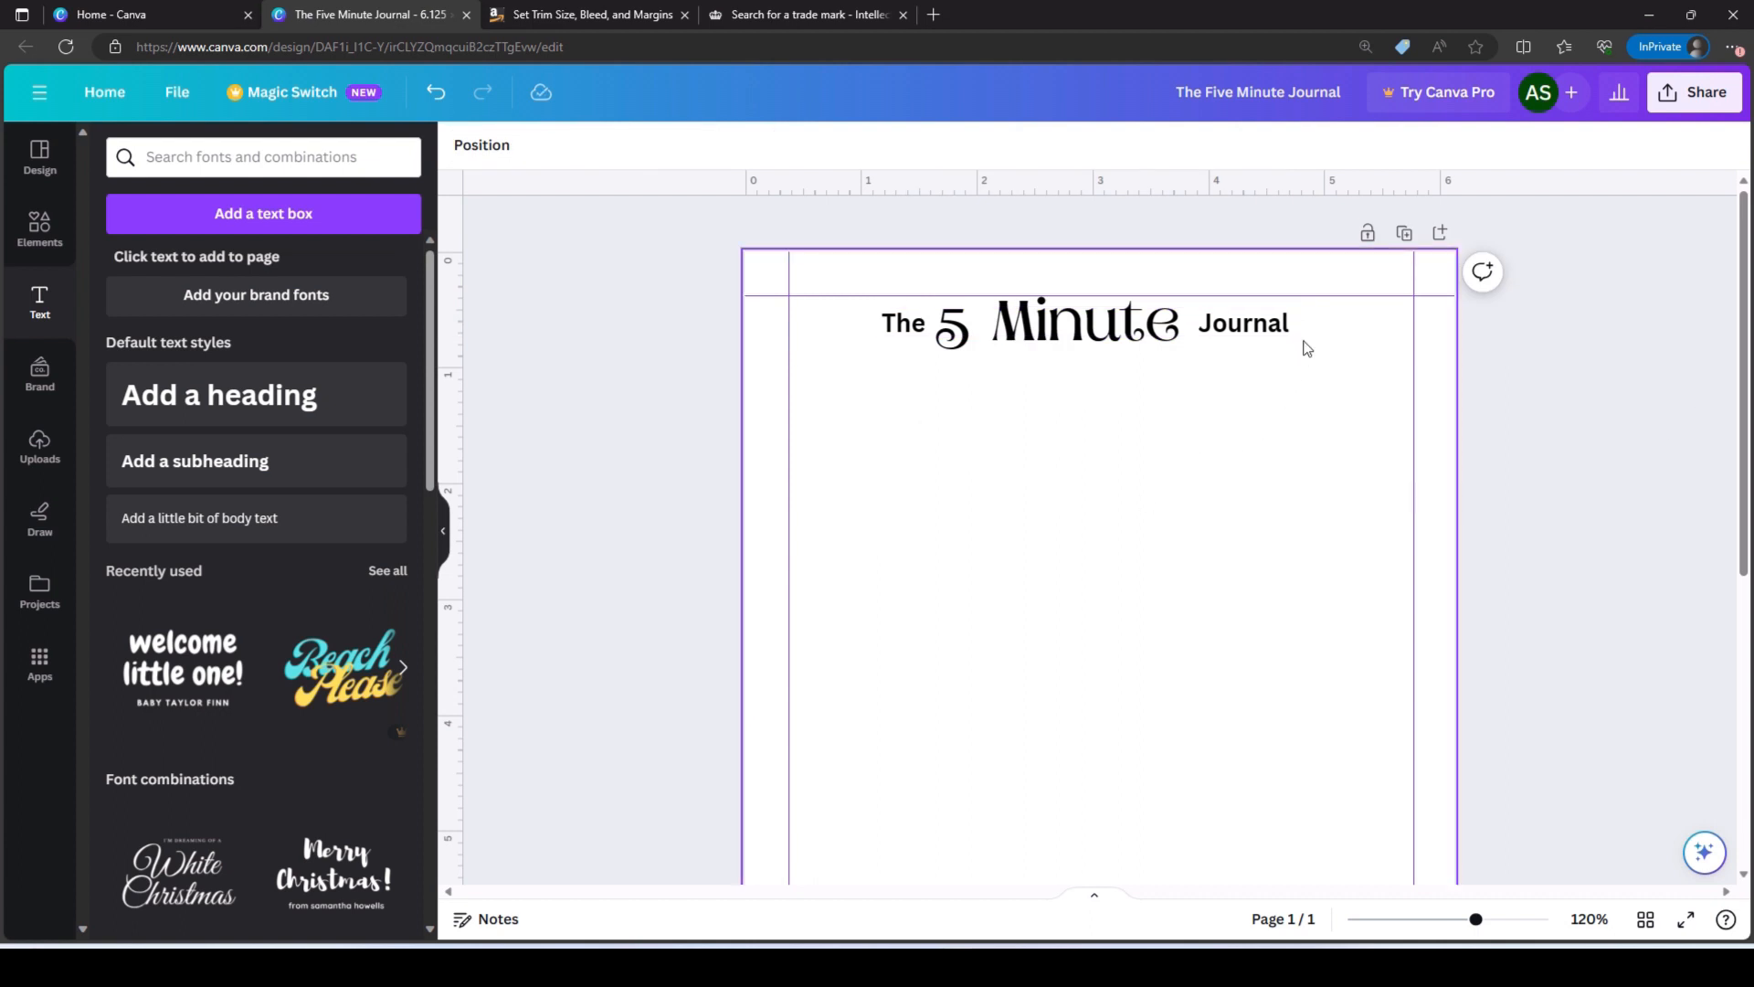
- Group the two title texts and centre the group horizontally on the page
{"action": "left_click_drag", "start_coordinate": [1359, 321], "coordinate": [831, 347]}
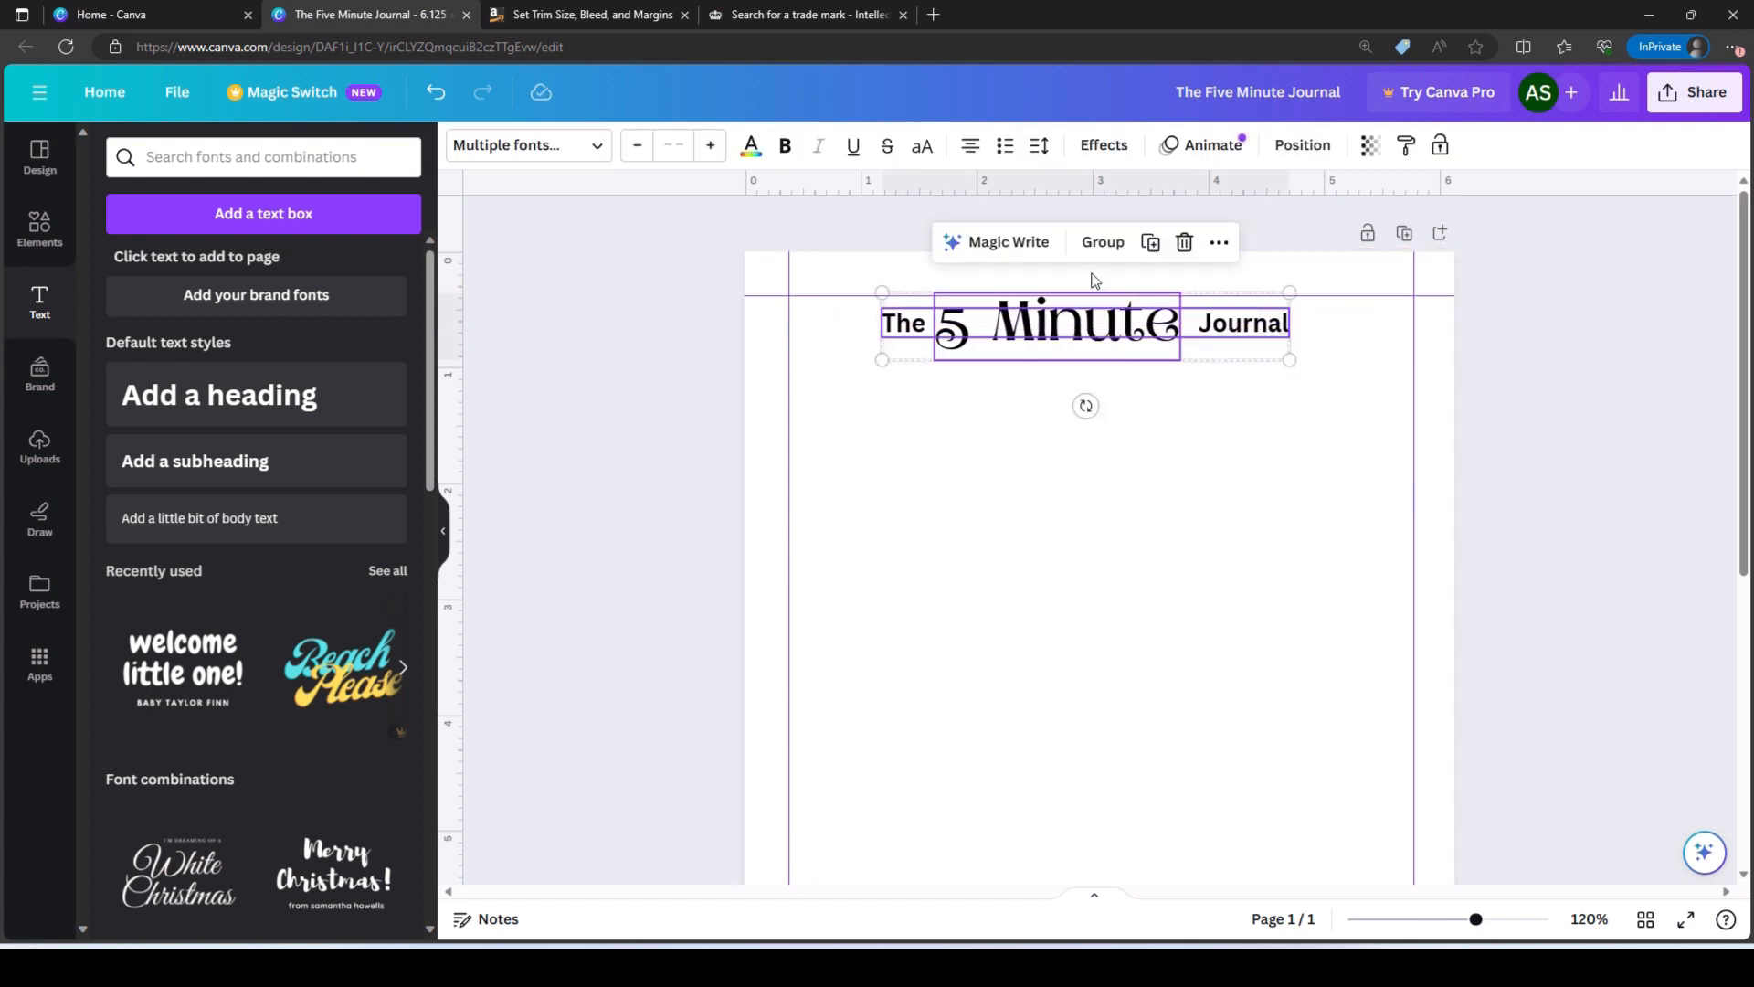
{"action": "left_click", "coordinate": [1105, 242]}
{"action": "left_click", "coordinate": [1298, 145]}
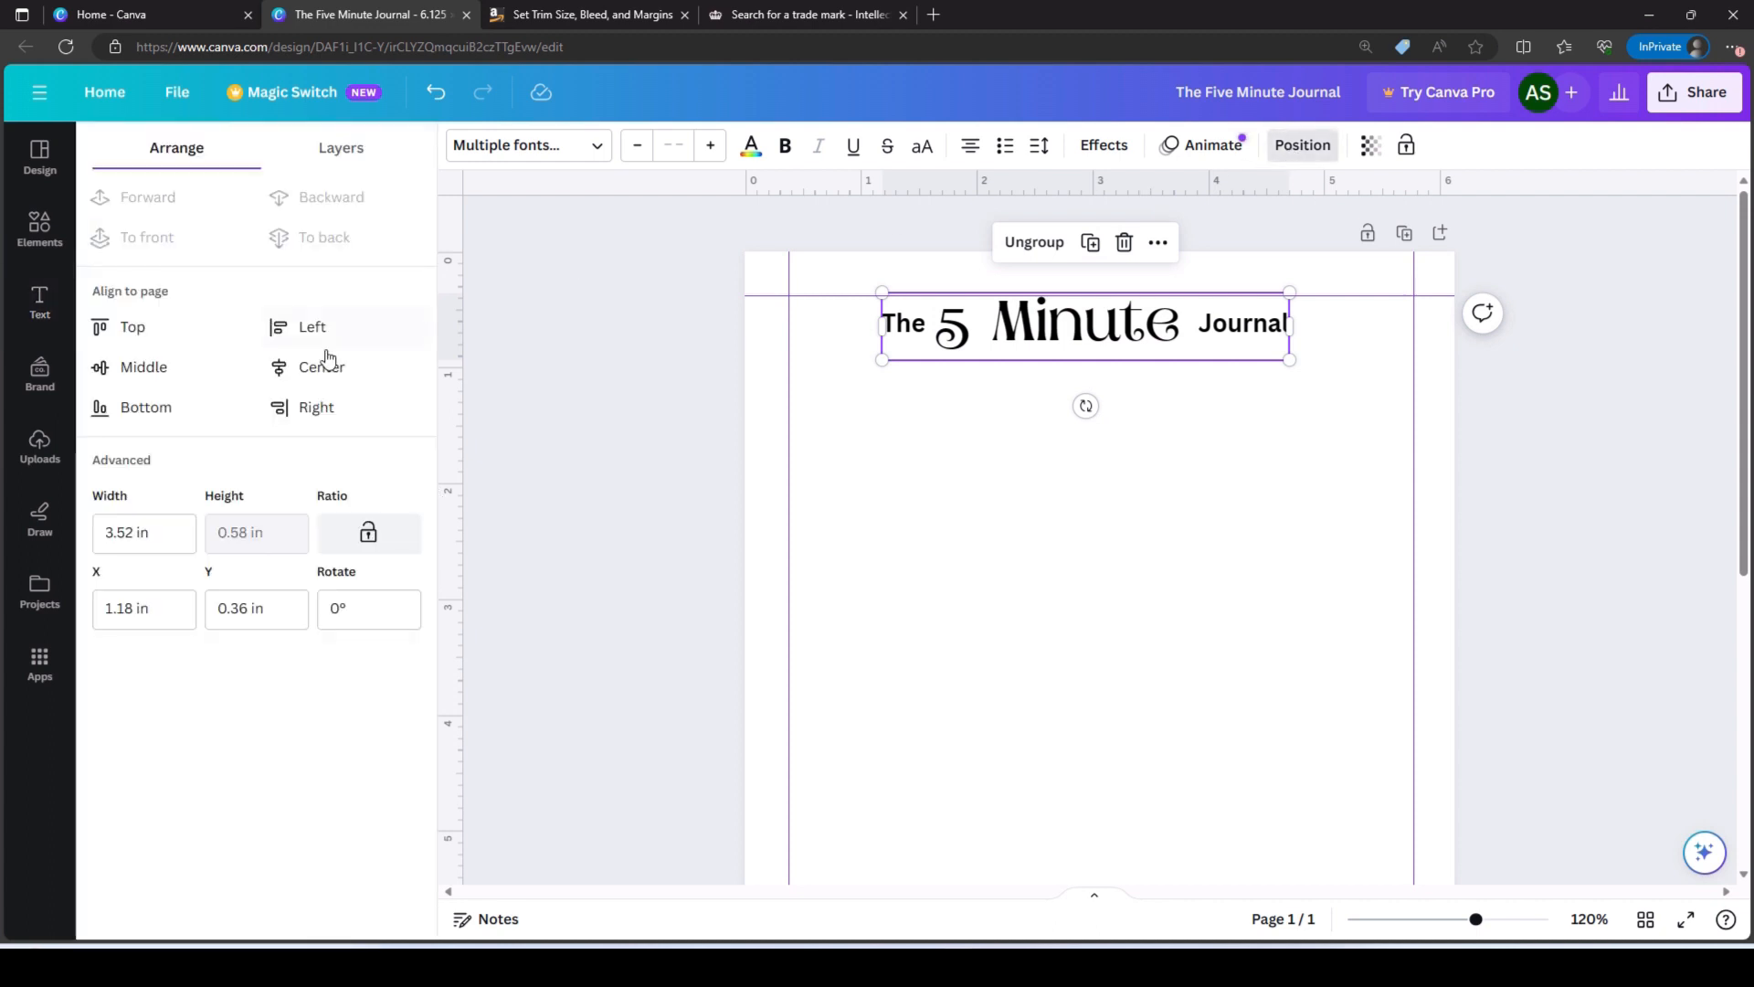
{"action": "left_click", "coordinate": [282, 368]}
{"action": "left_click", "coordinate": [1035, 551]}
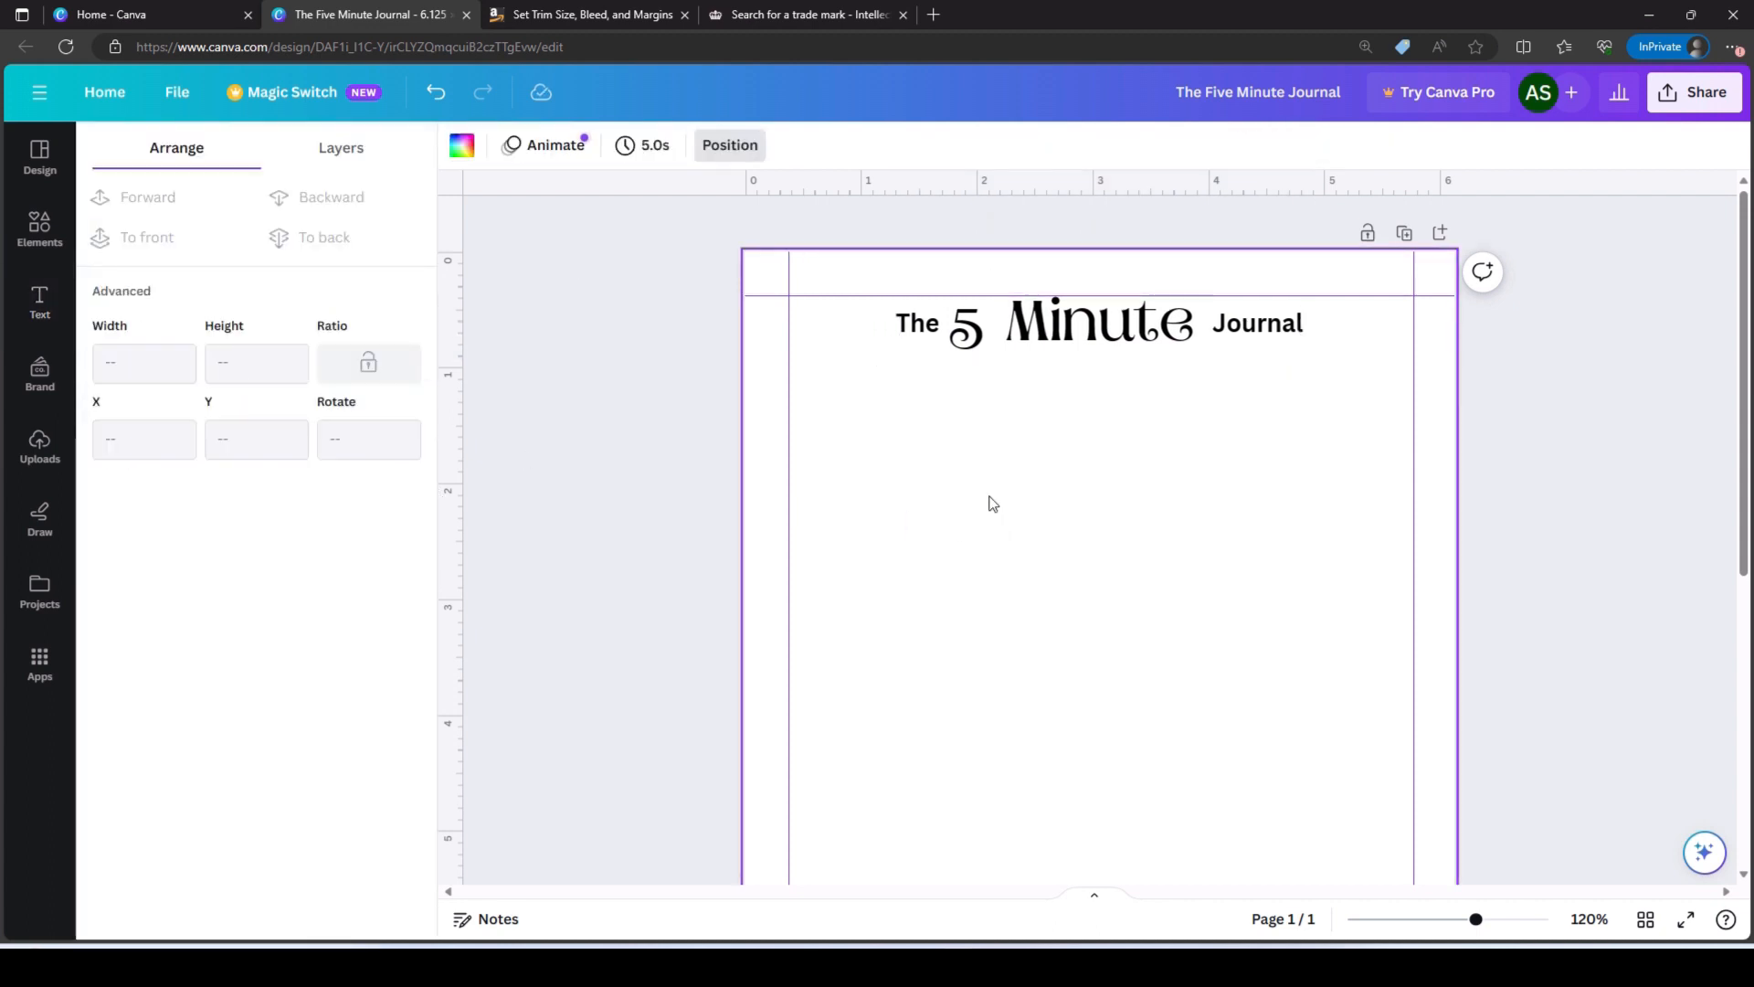
- Duplicate the title group and place the copy directly beneath the original, at a Y position of about 1.08 in
{"action": "left_click", "coordinate": [899, 326]}
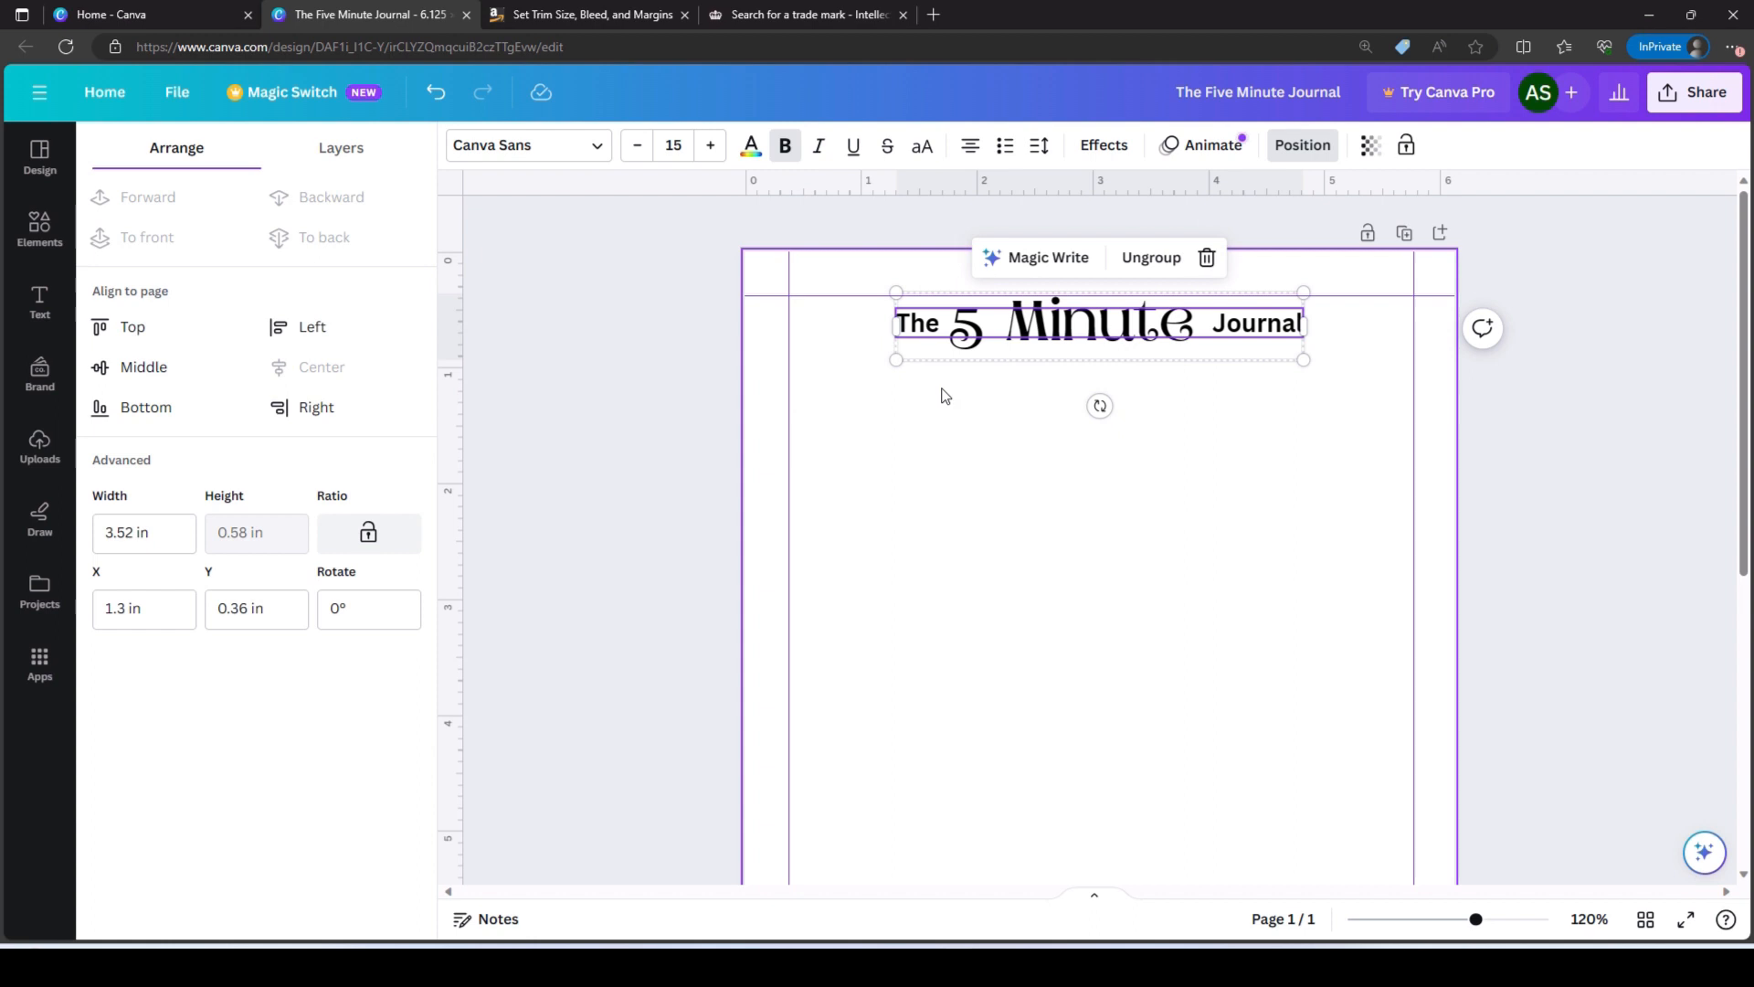
{"action": "key", "text": "ctrl+d"}
{"action": "left_click_drag", "start_coordinate": [944, 313], "coordinate": [990, 417]}
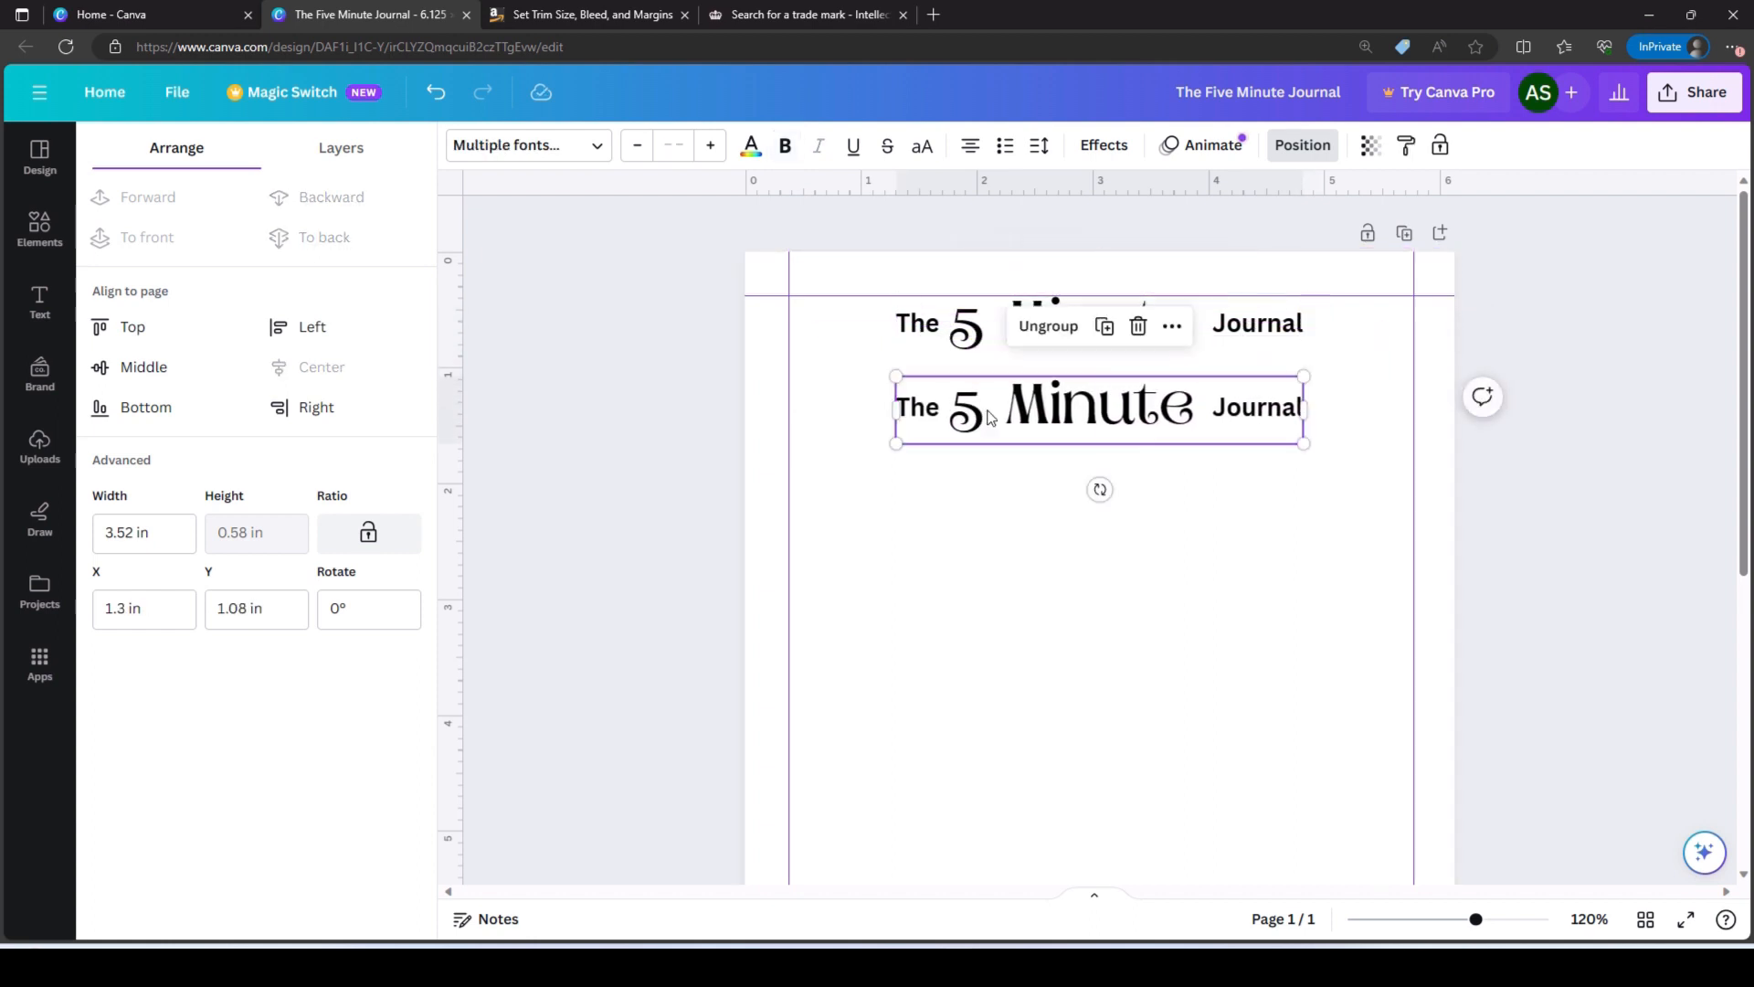
- Ungroup the copied title and delete its "5 Minute" text
{"action": "left_click", "coordinate": [1048, 326]}
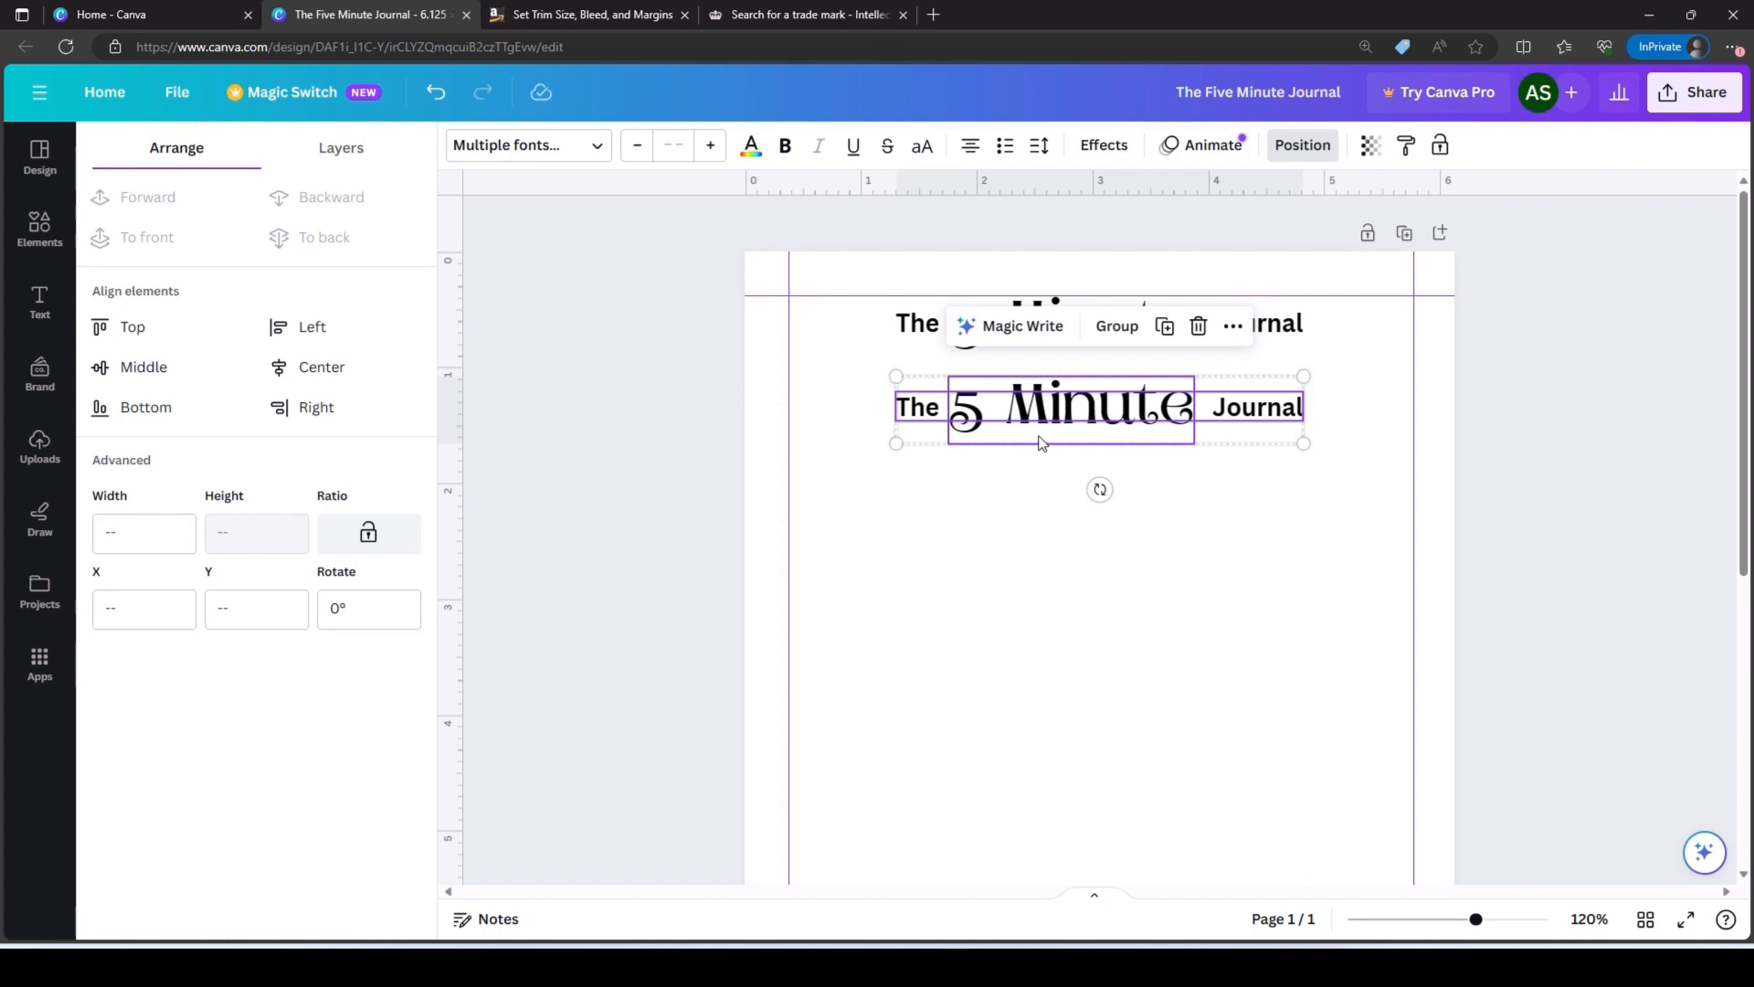
{"action": "left_click", "coordinate": [1050, 543]}
{"action": "left_click", "coordinate": [1029, 427]}
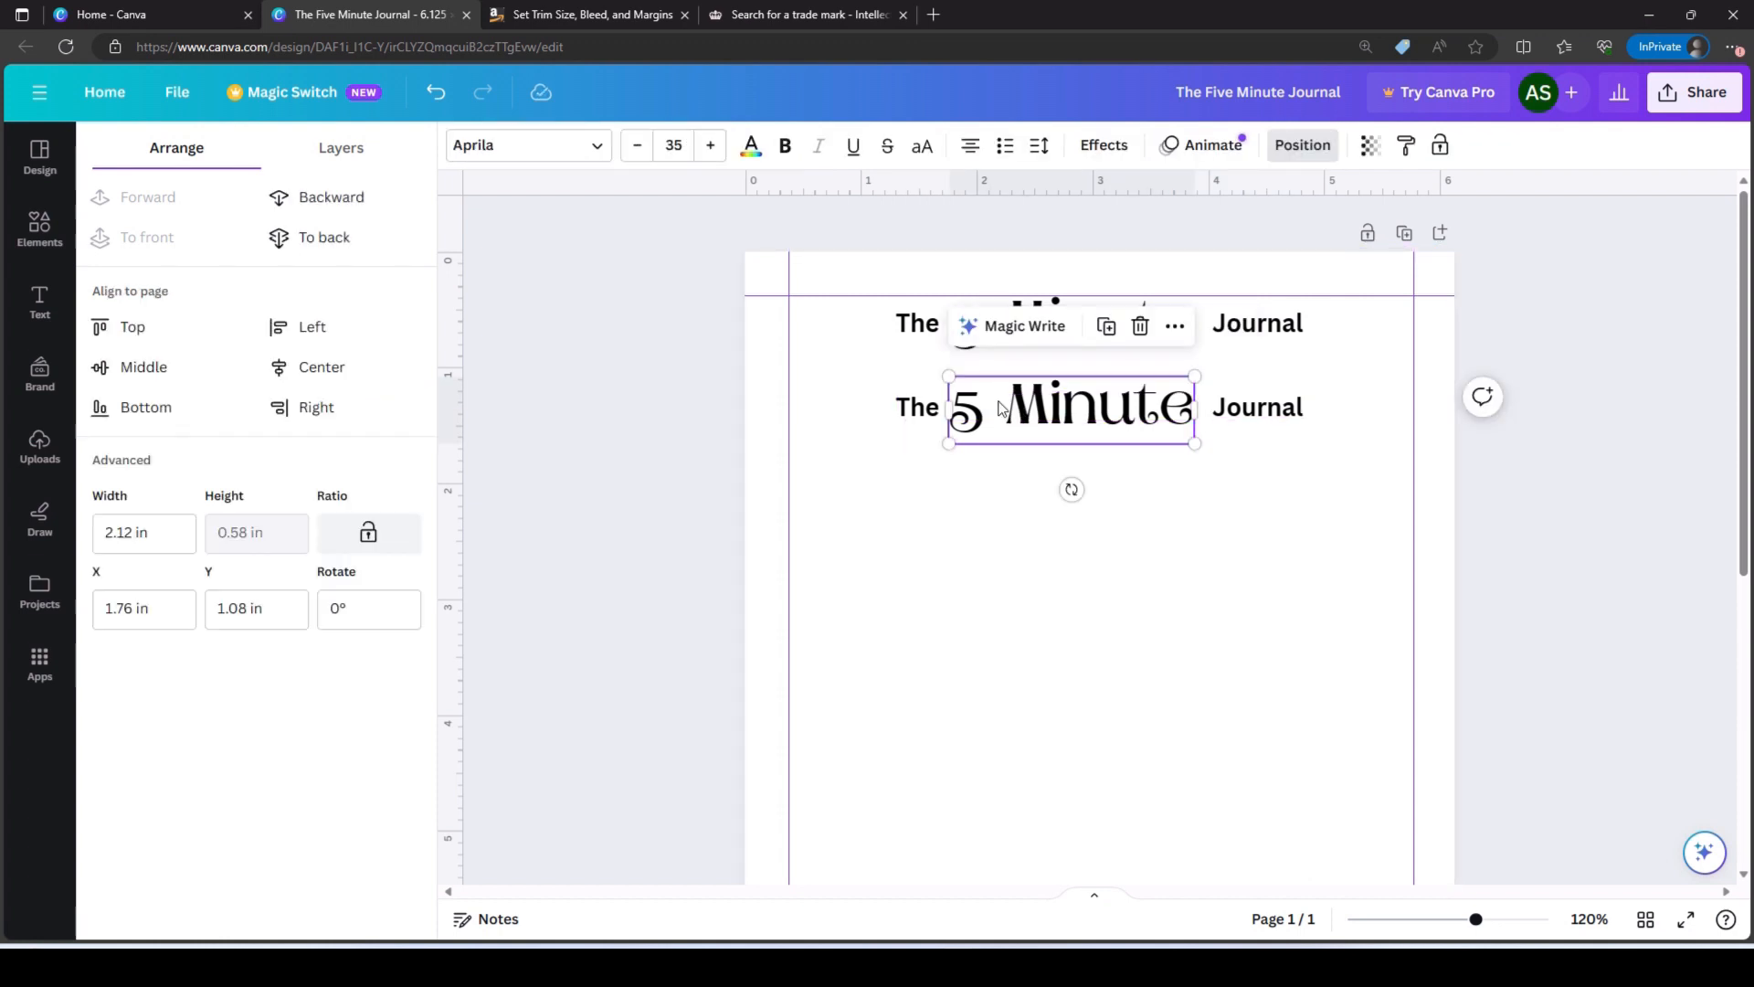
{"action": "key", "text": "Delete"}
- Replace the copied "The Journal" text with "Date", narrow its box to about 0.6 in and place it at the left margin guide below the title
{"action": "left_click", "coordinate": [953, 417]}
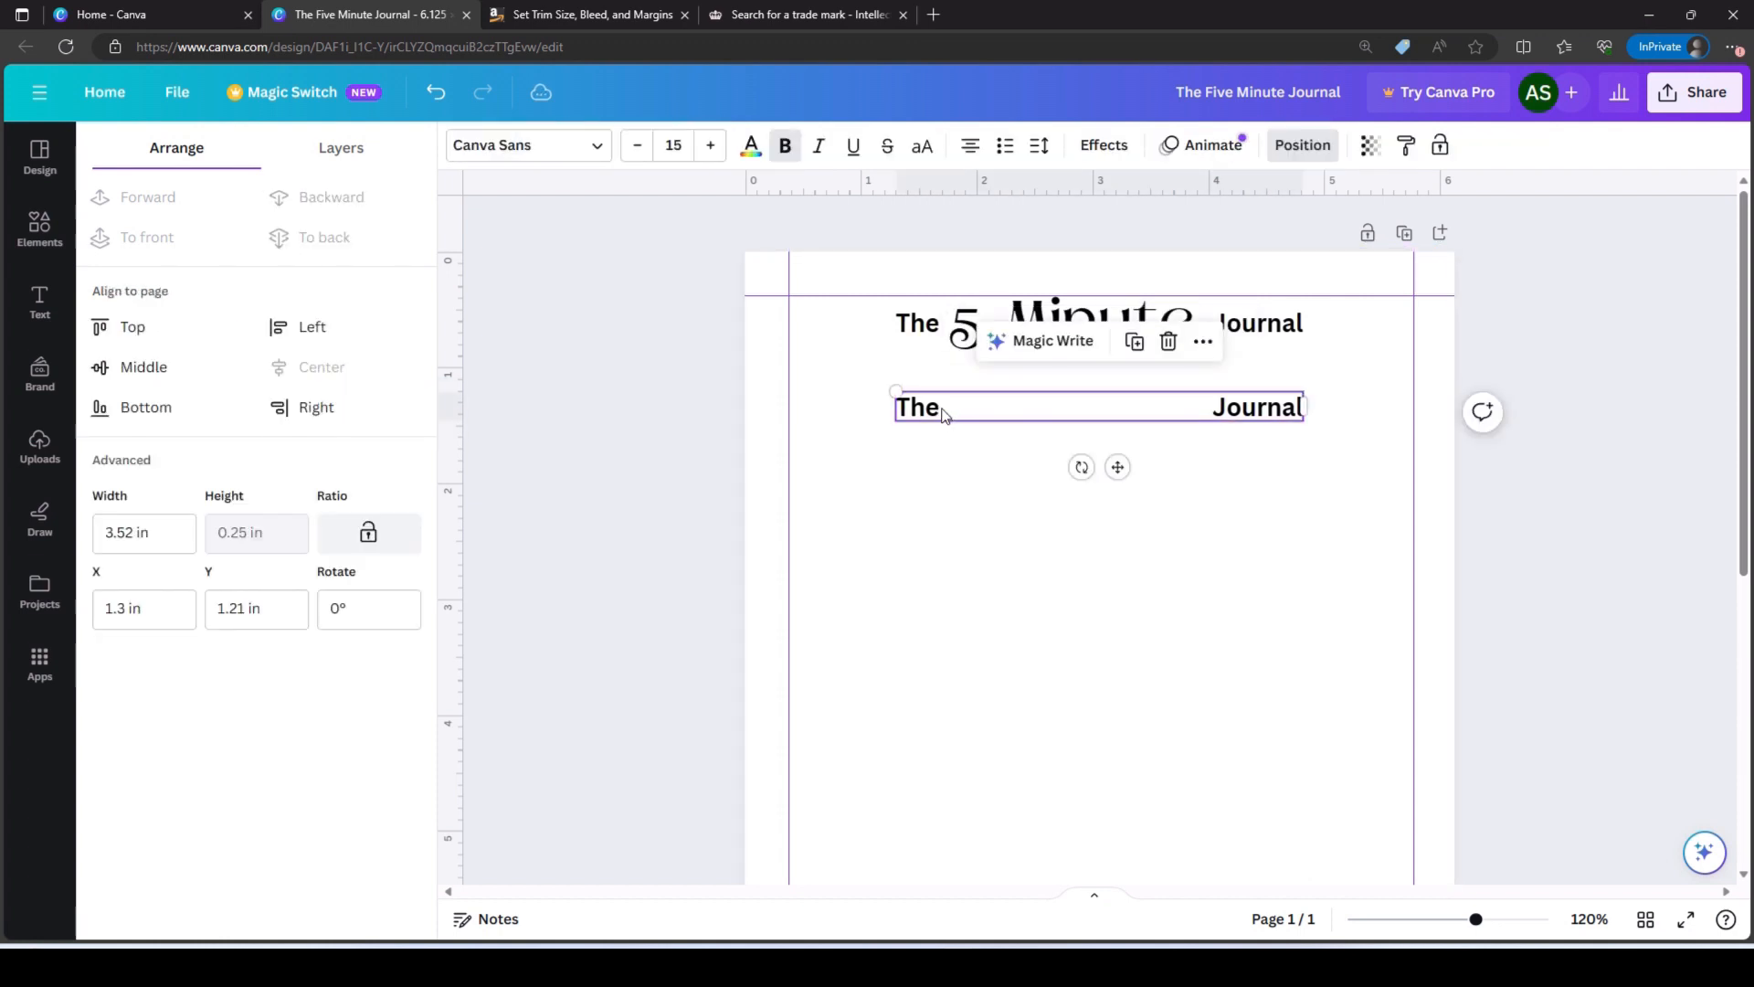
{"action": "left_click", "coordinate": [945, 411]}
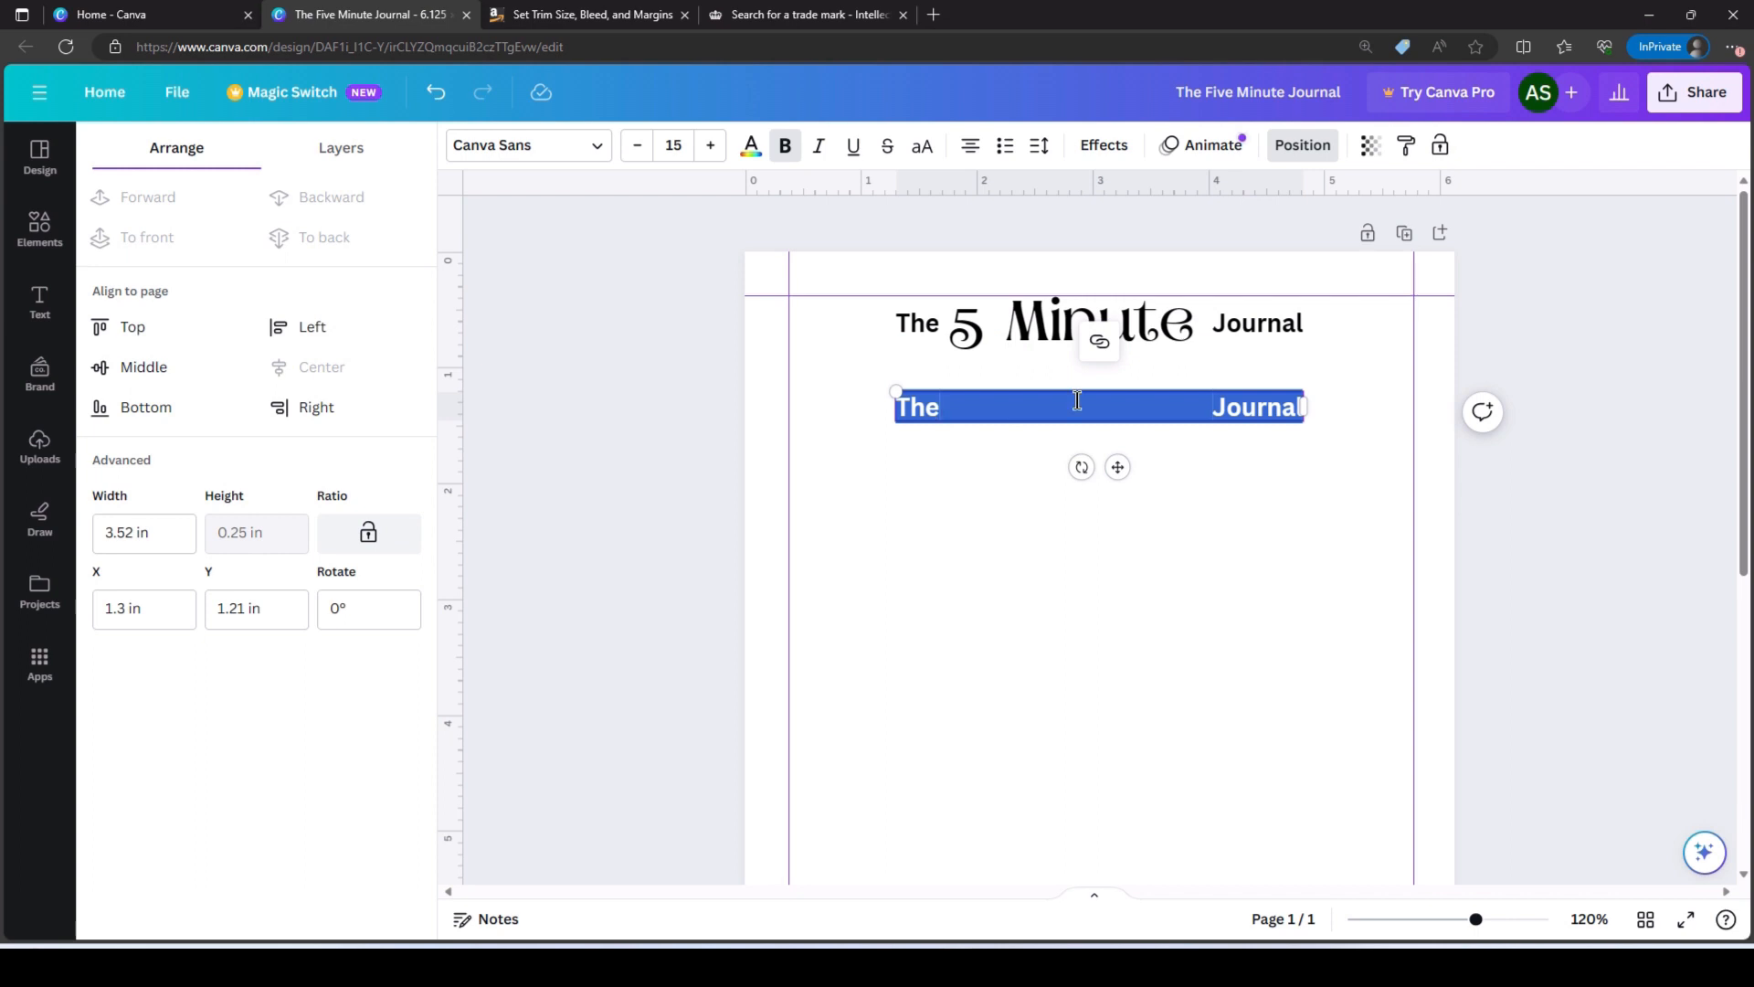
{"action": "type", "text": "Date"}
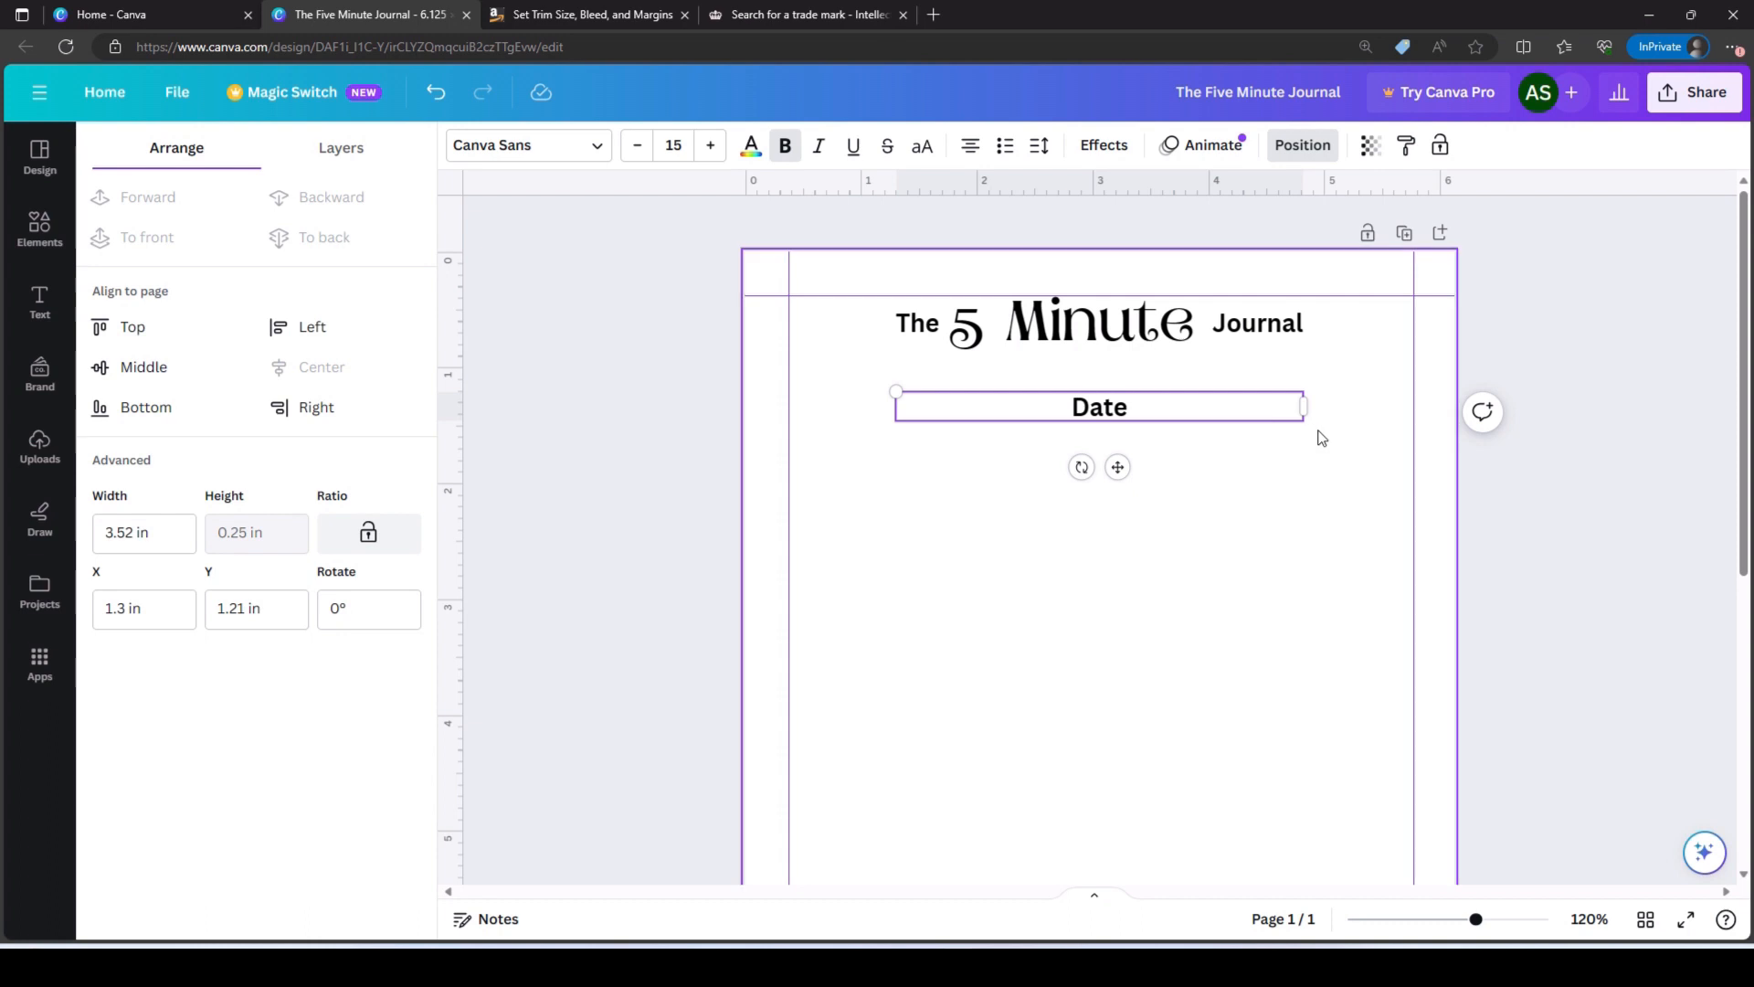
{"action": "left_click_drag", "start_coordinate": [1300, 410], "coordinate": [859, 360]}
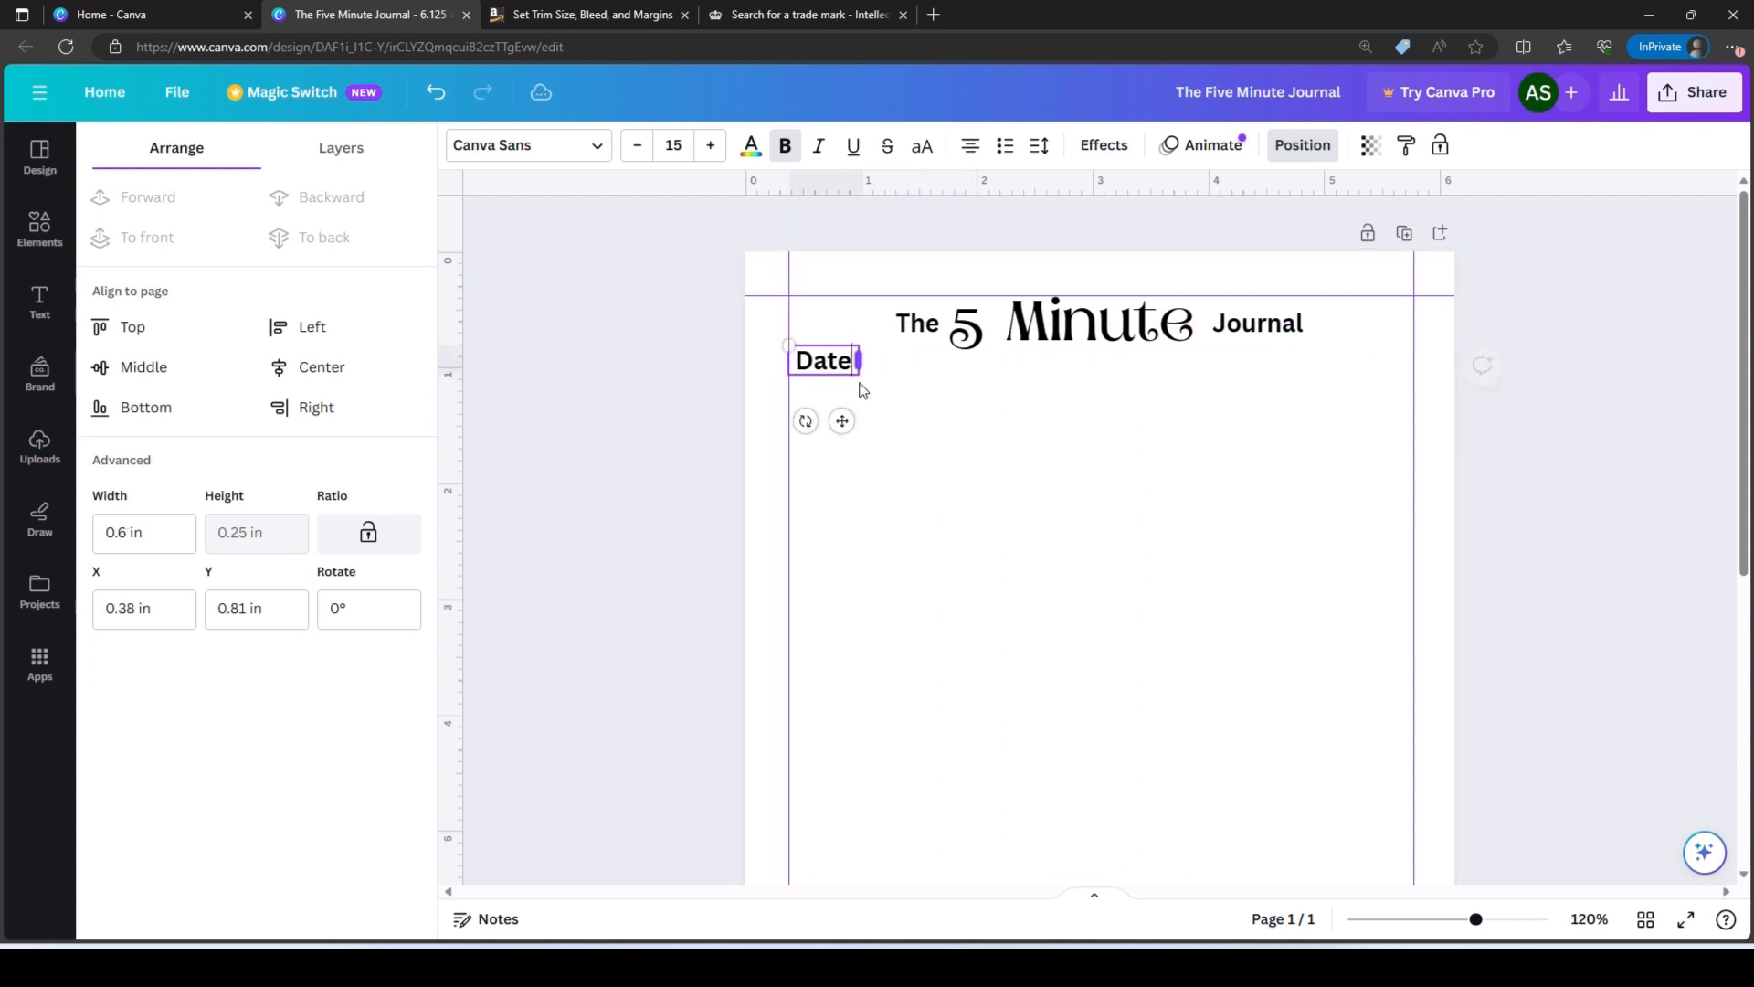
{"action": "left_click", "coordinate": [1011, 496]}
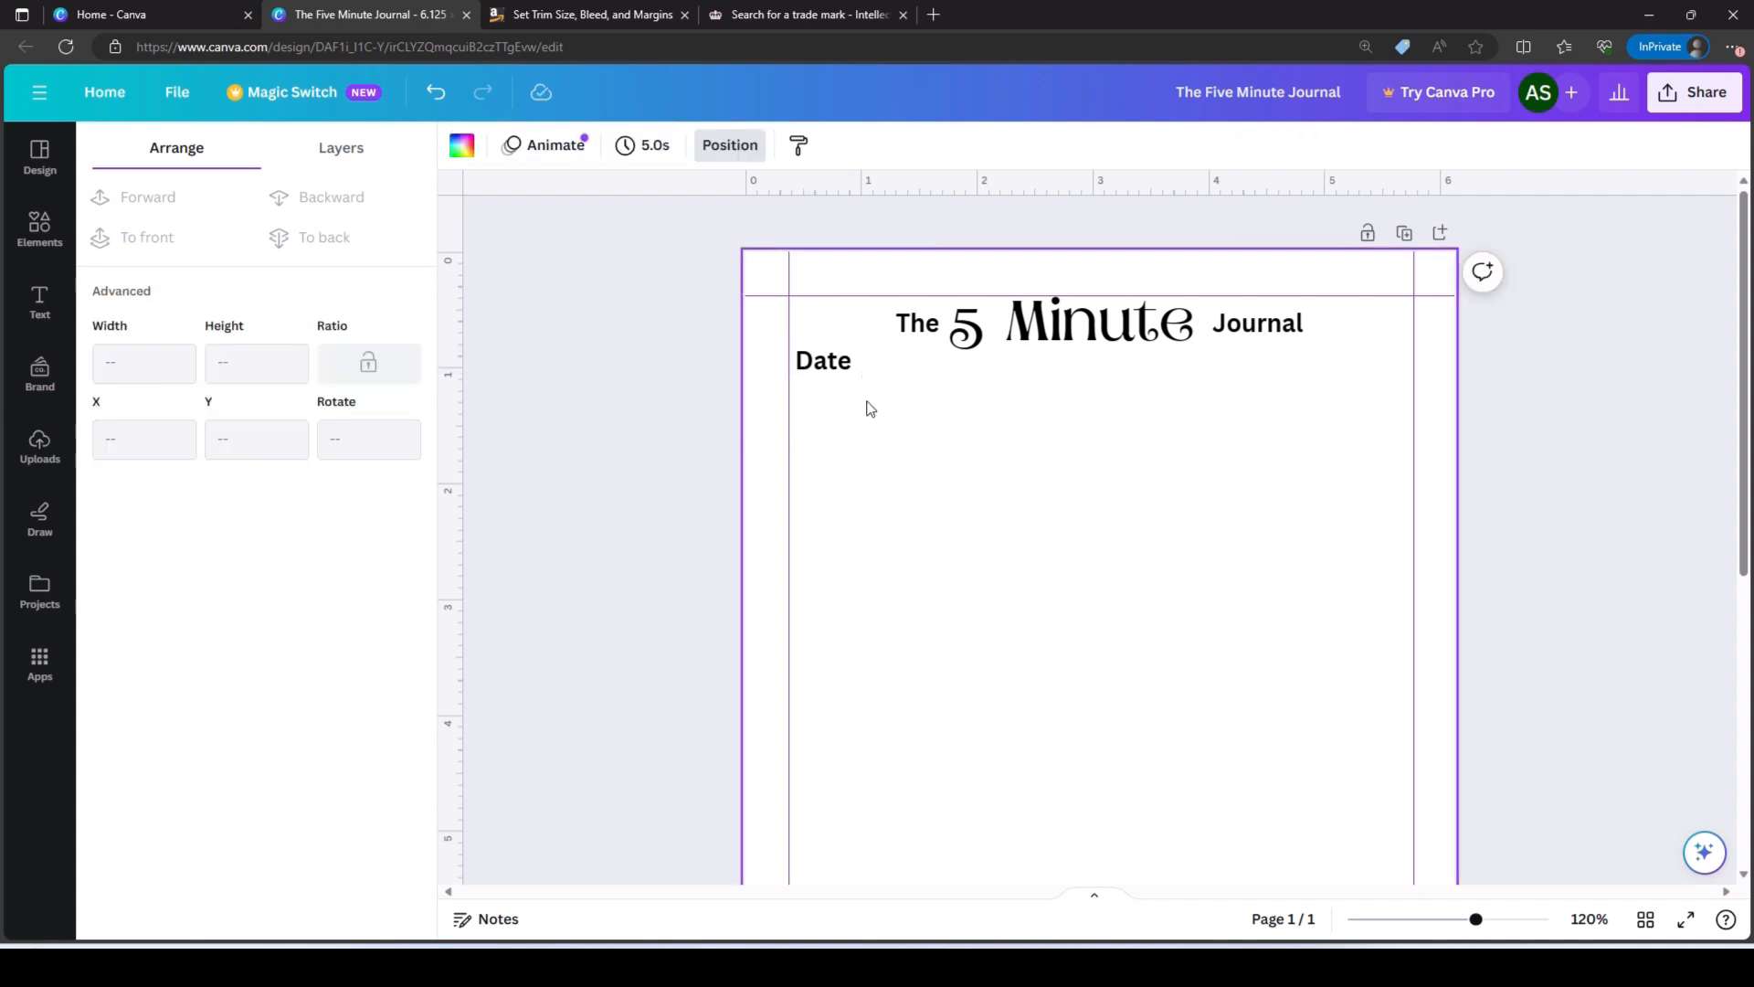
- Duplicate the "Date" text and place the copy at the right margin guide, level with the original
{"action": "left_click", "coordinate": [844, 355]}
{"action": "key", "text": "ctrl+d"}
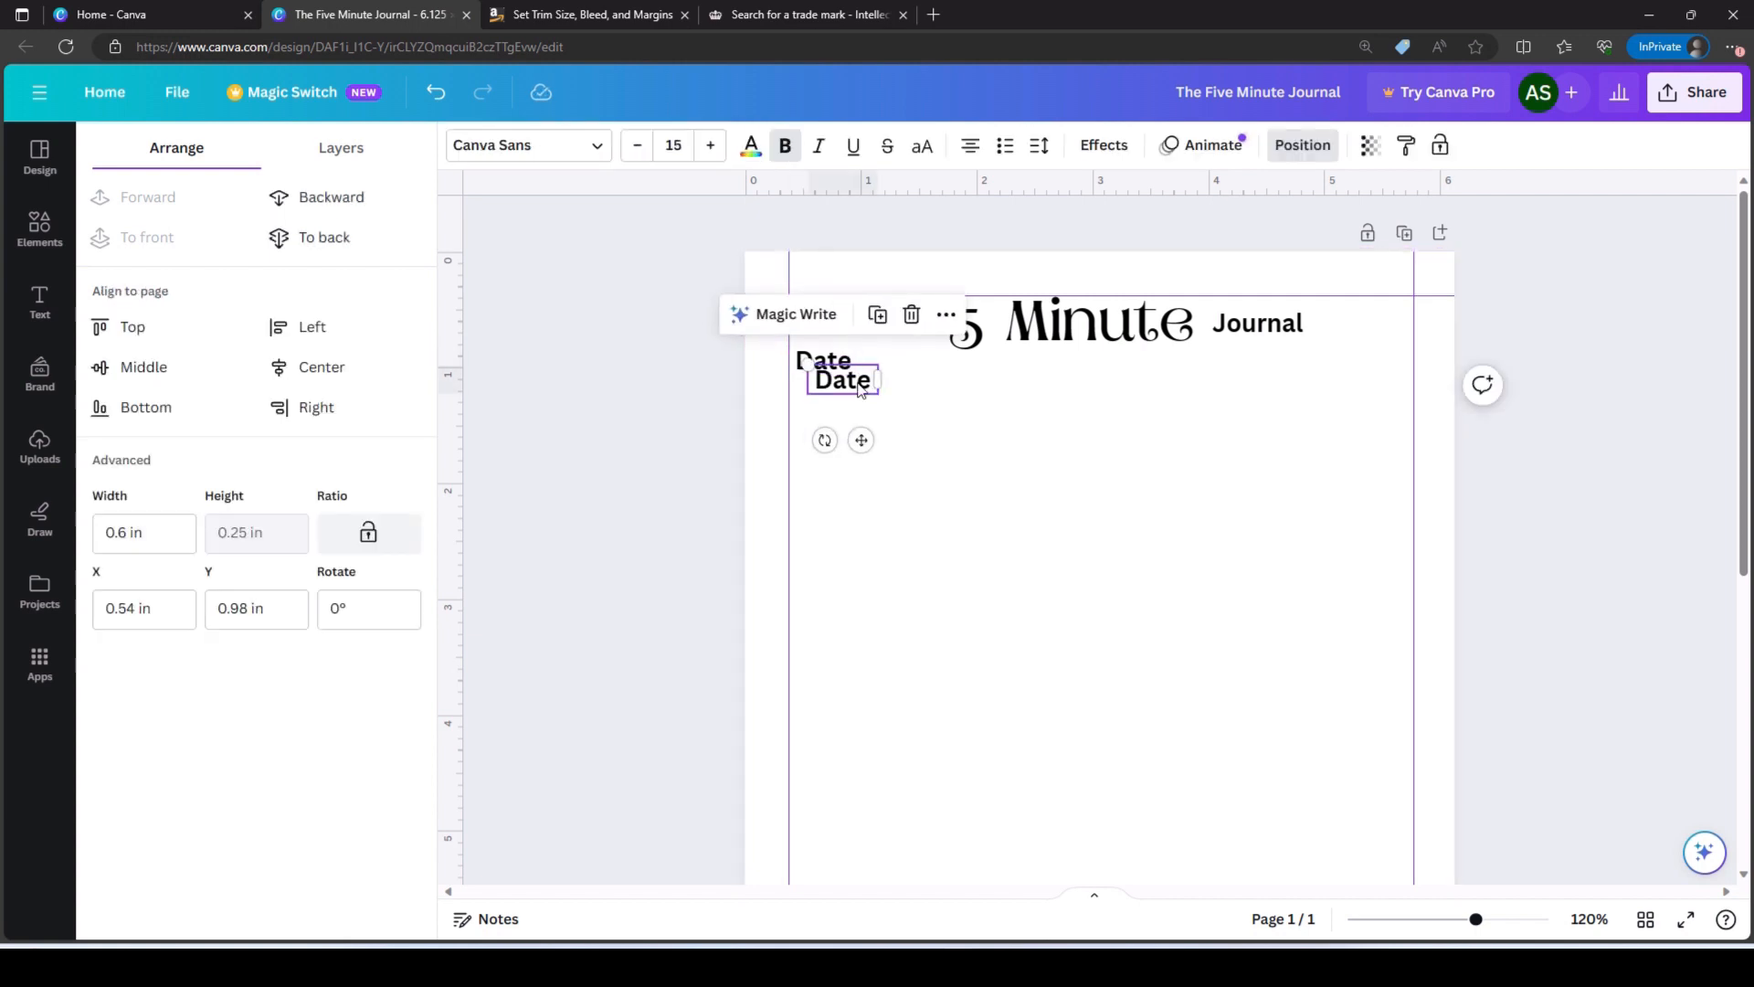
{"action": "left_click_drag", "start_coordinate": [862, 382], "coordinate": [1390, 360]}
- Replace the copied "Date" text with "M T W T F S S" and widen its box leftward so the initials fit on one line
{"action": "double_click", "coordinate": [1373, 363]}
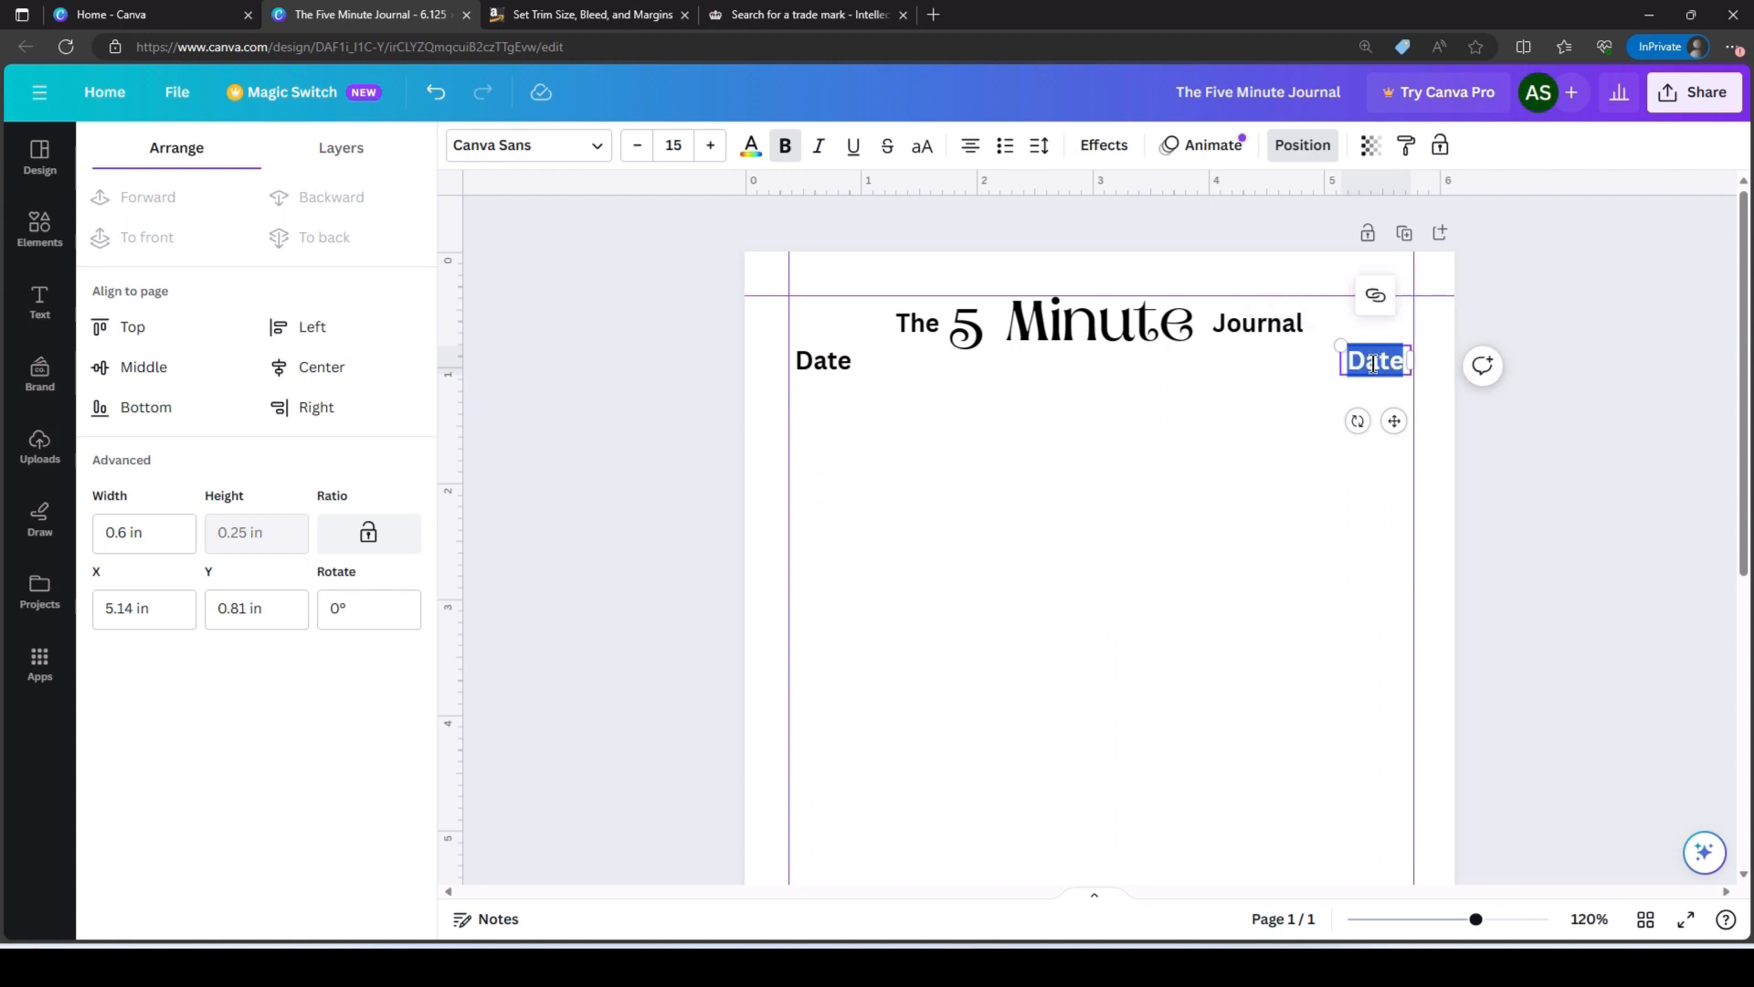
{"action": "type", "text": "M"}
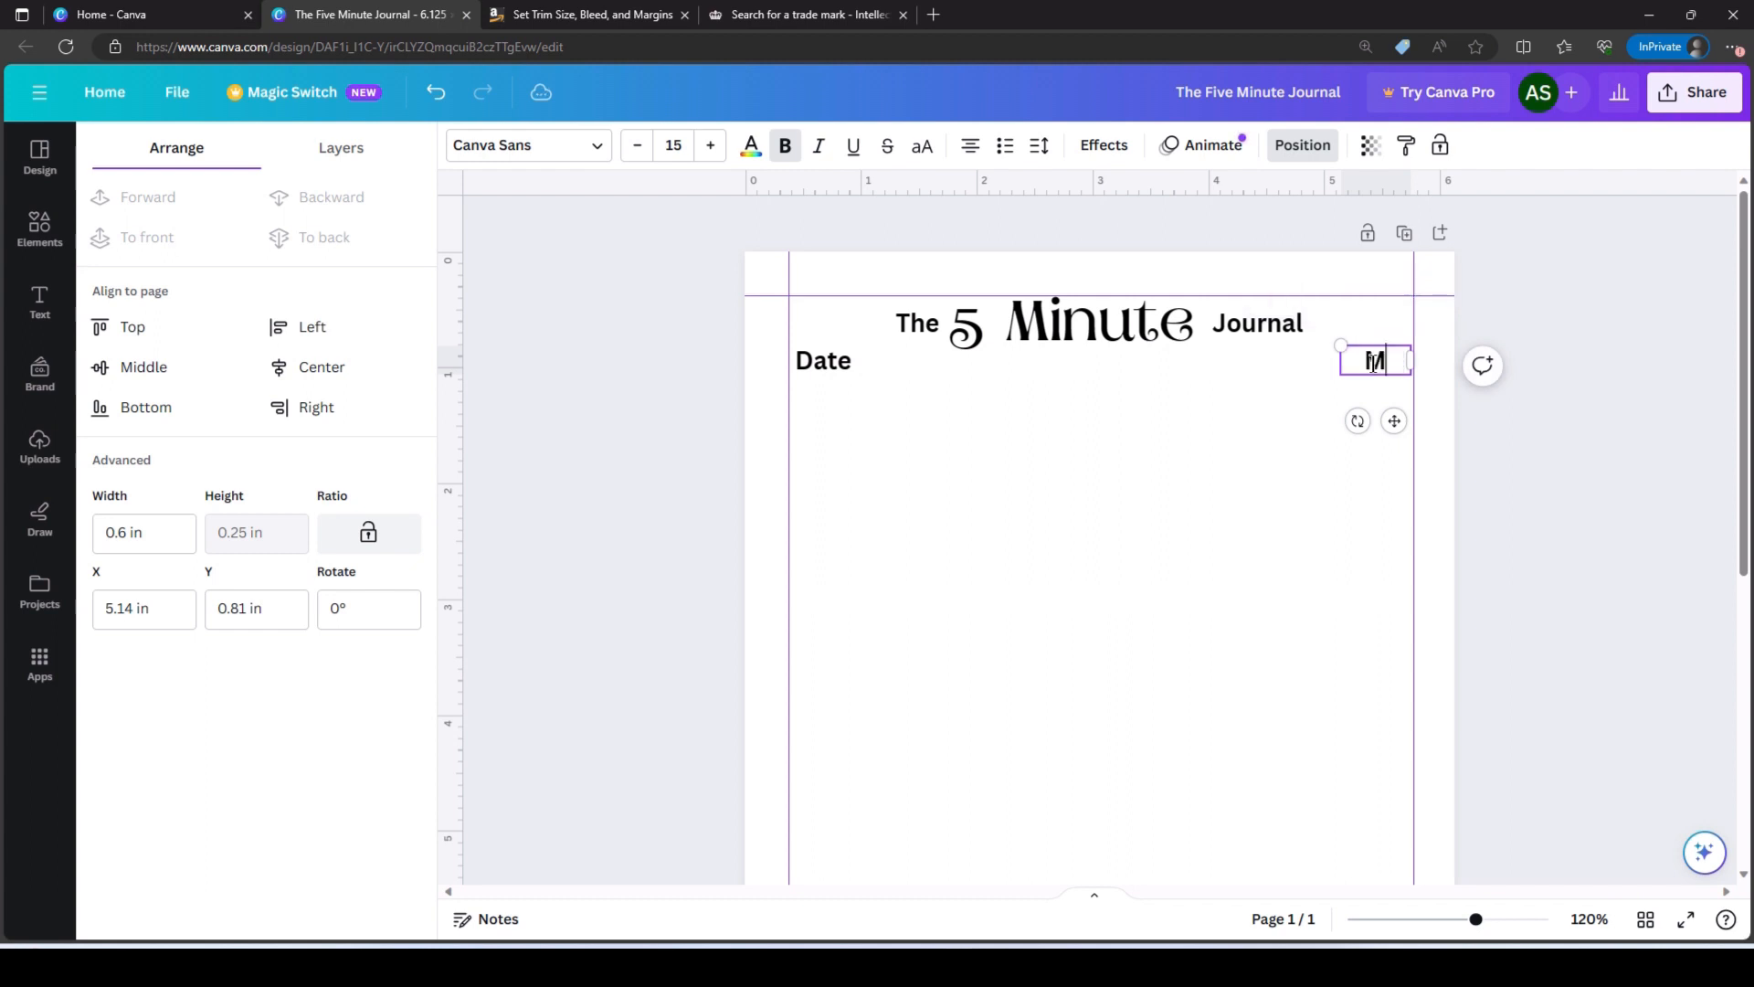
{"action": "type", "text": " T W"}
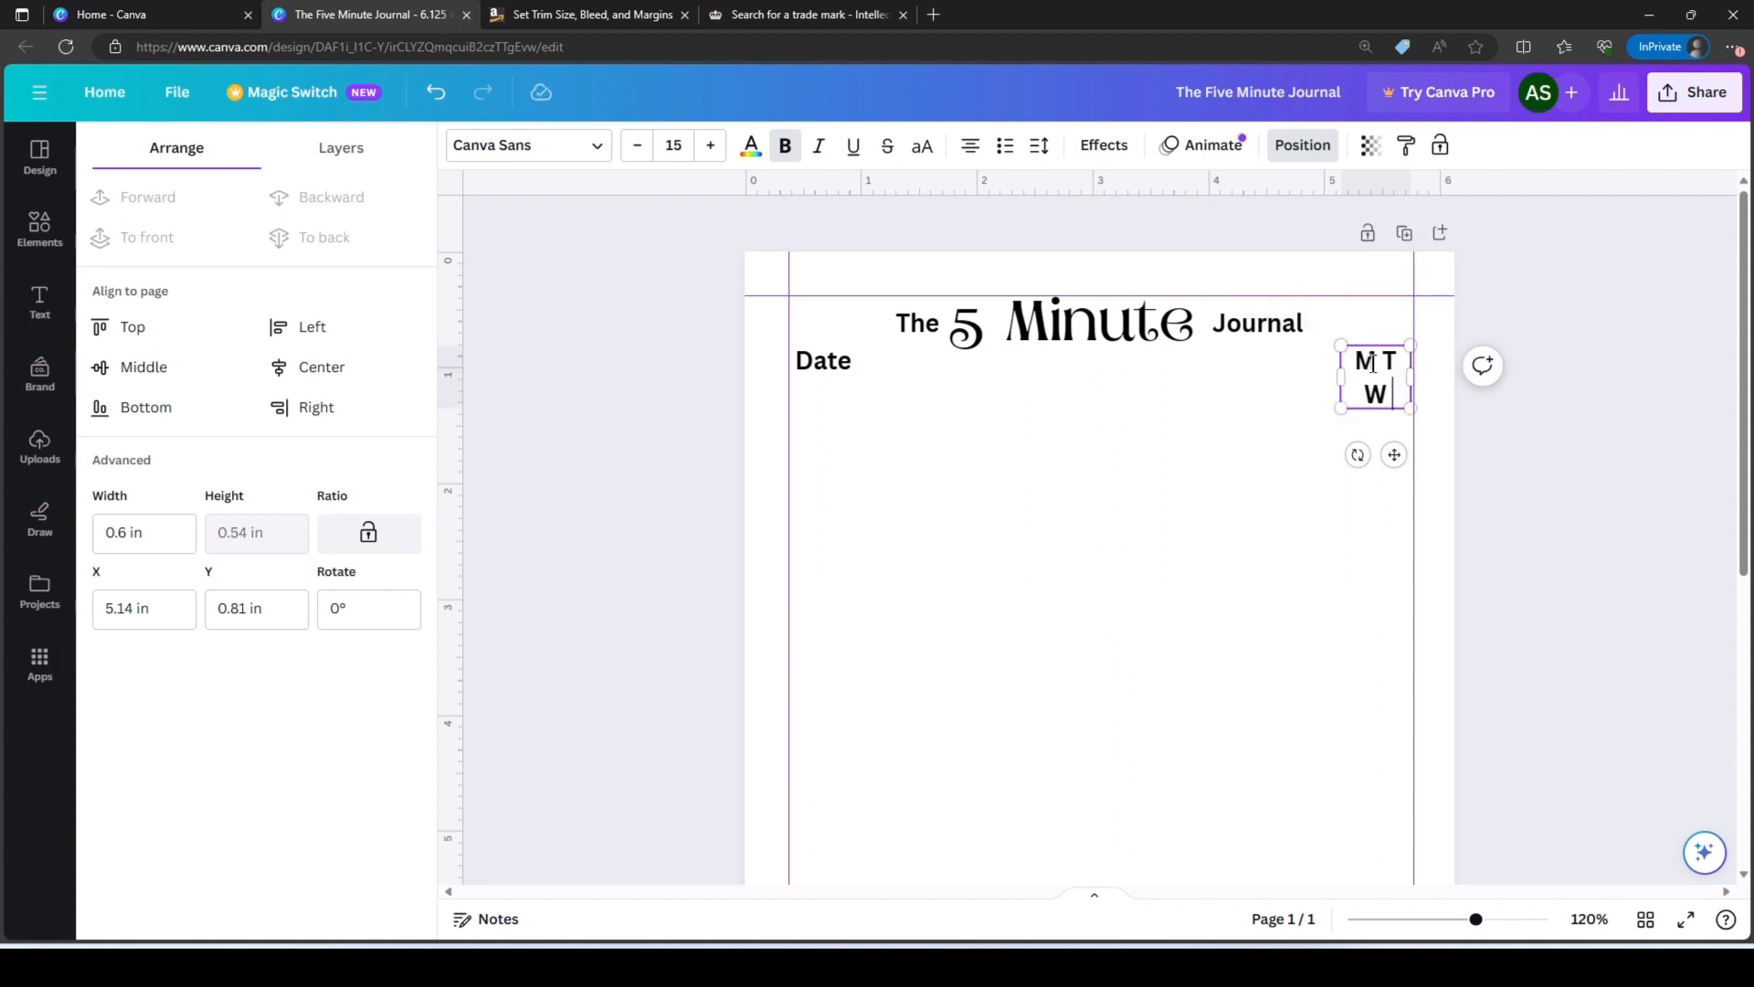
{"action": "type", "text": " T F S S"}
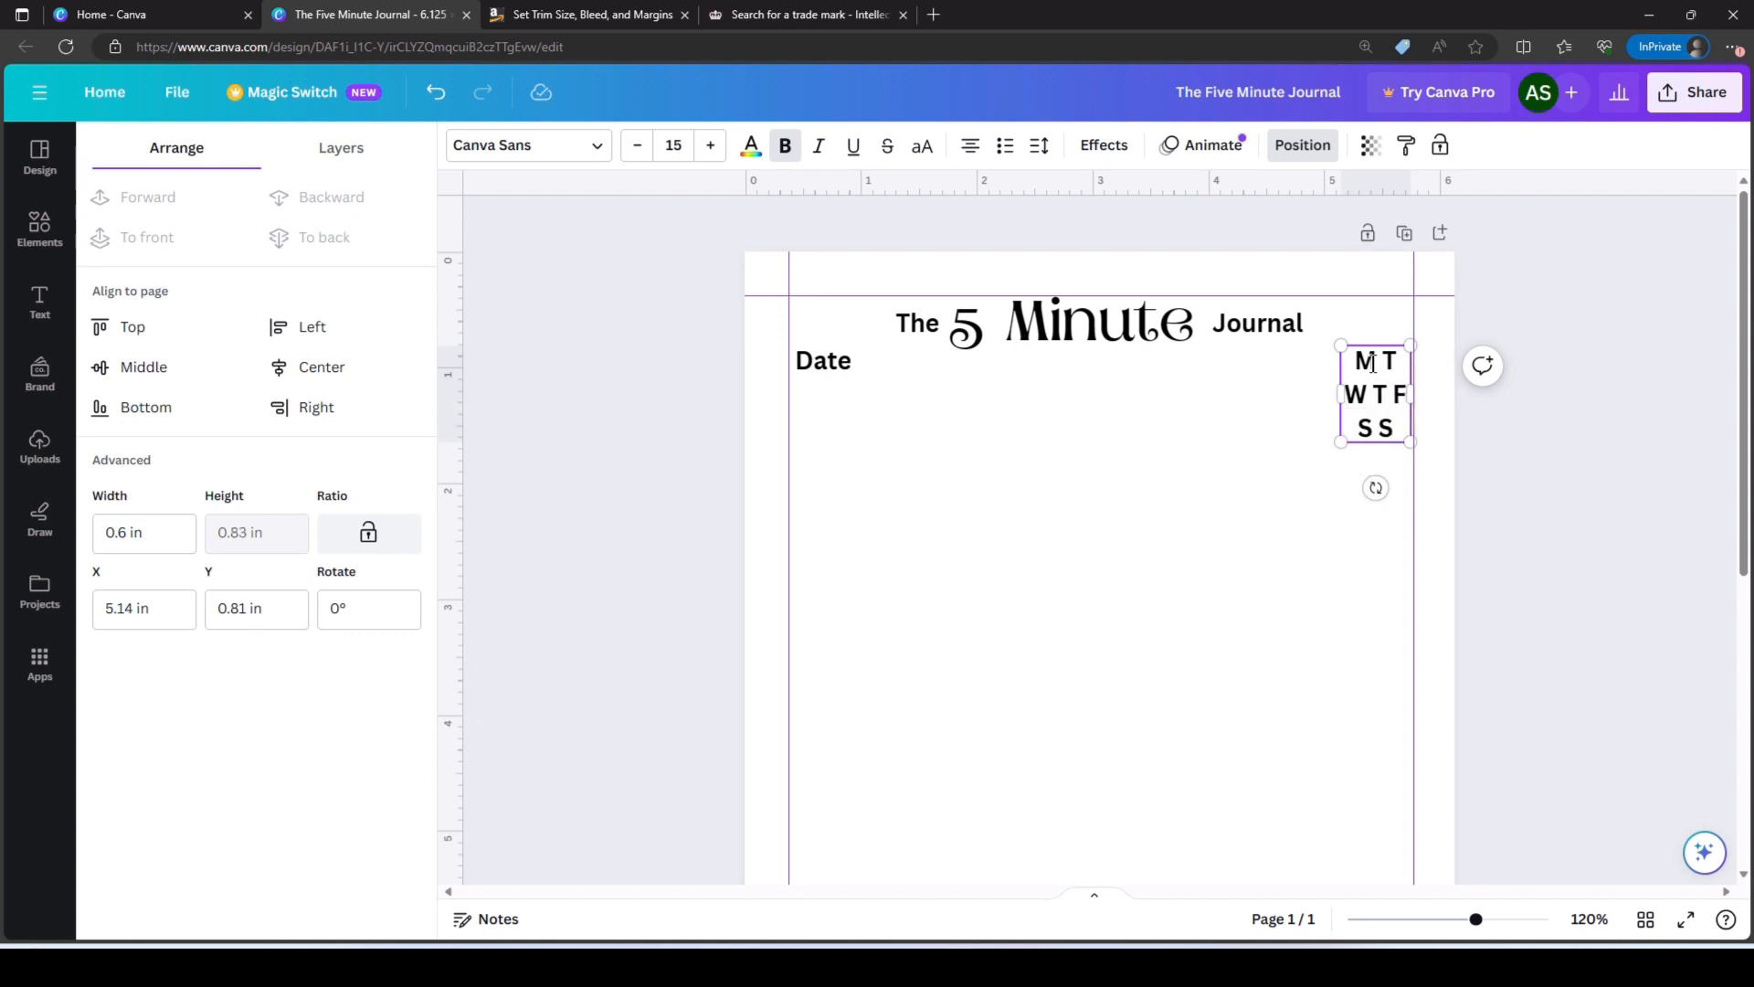
{"action": "left_click_drag", "start_coordinate": [1340, 391], "coordinate": [1239, 383]}
{"action": "left_click", "coordinate": [1655, 435]}
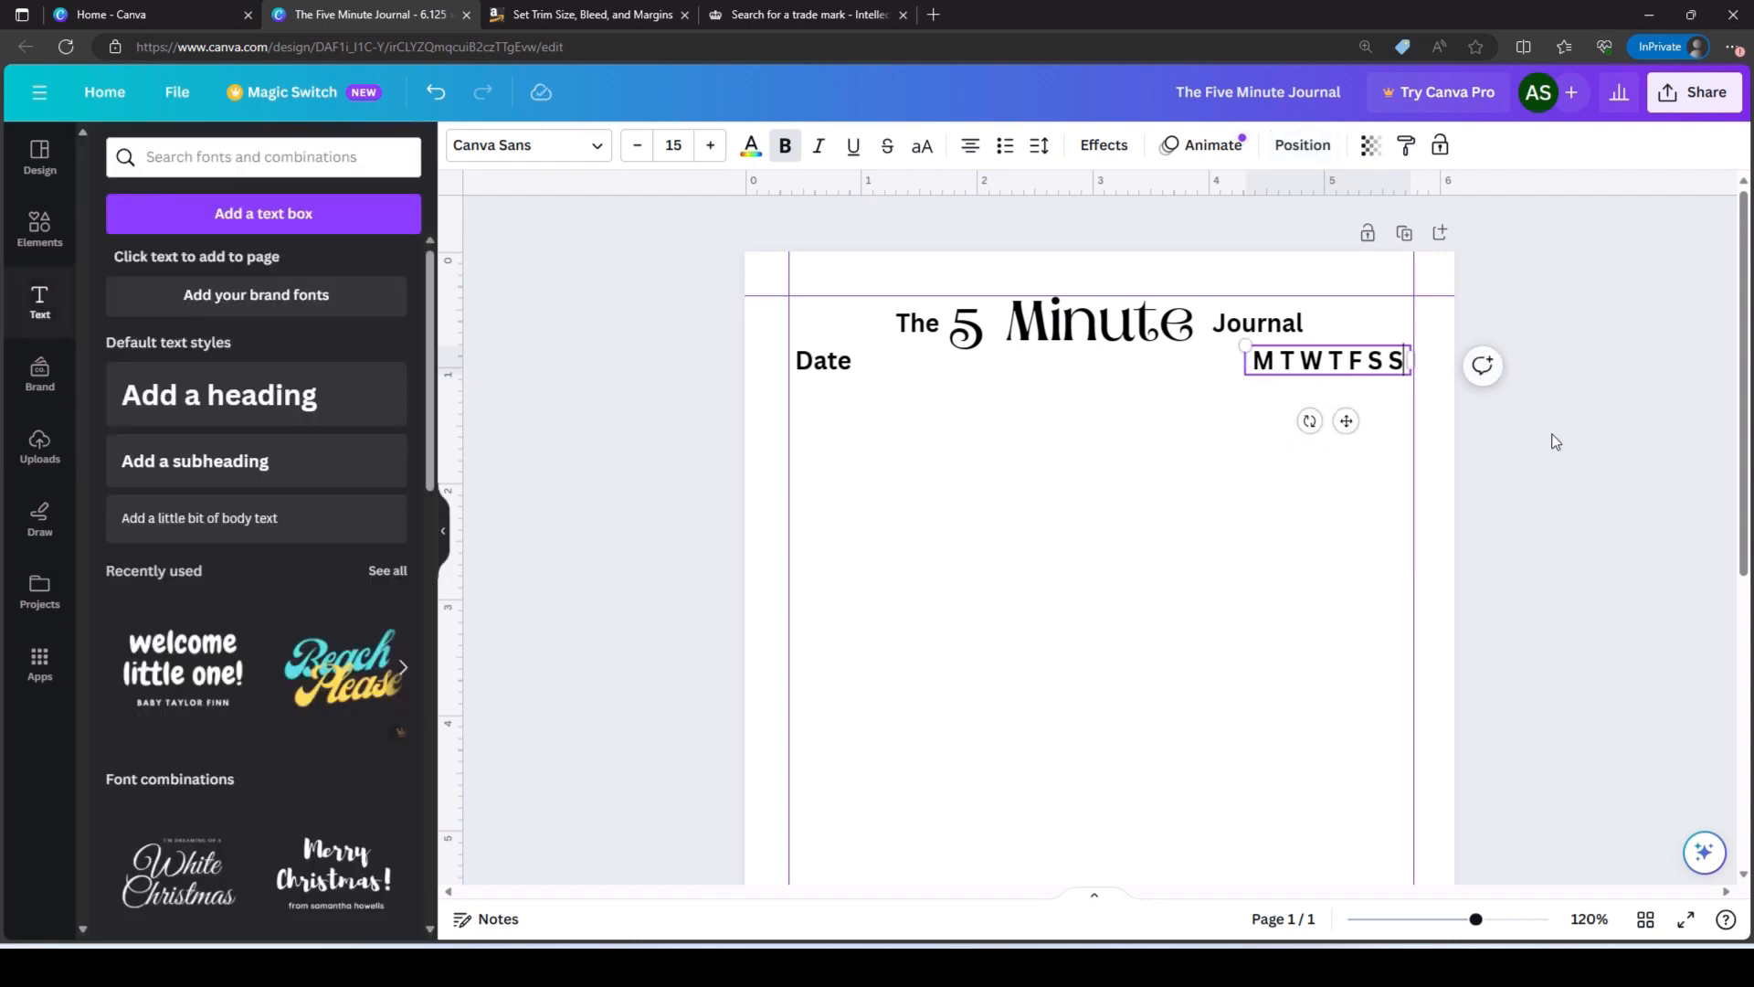
{"action": "left_click", "coordinate": [1603, 466]}
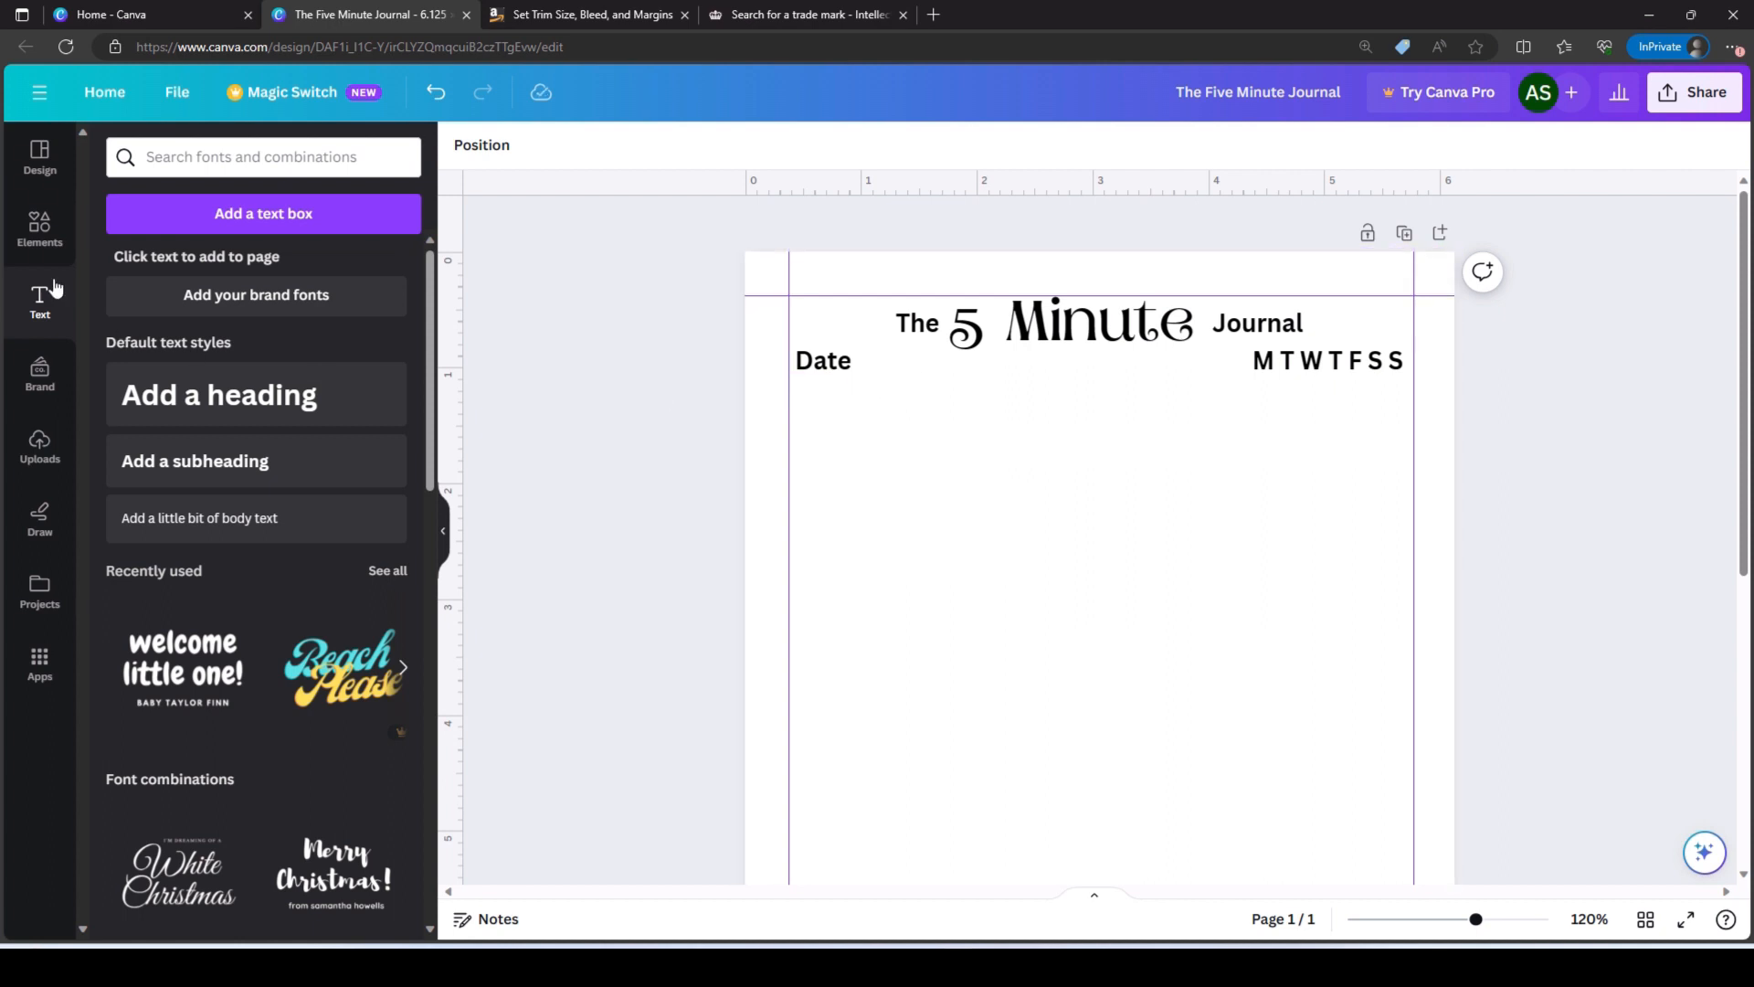
- Add a horizontal line beneath the date and weekday row, spanning the full page width, with a line weight of 1
{"action": "left_click", "coordinate": [39, 228]}
{"action": "left_click", "coordinate": [254, 466]}
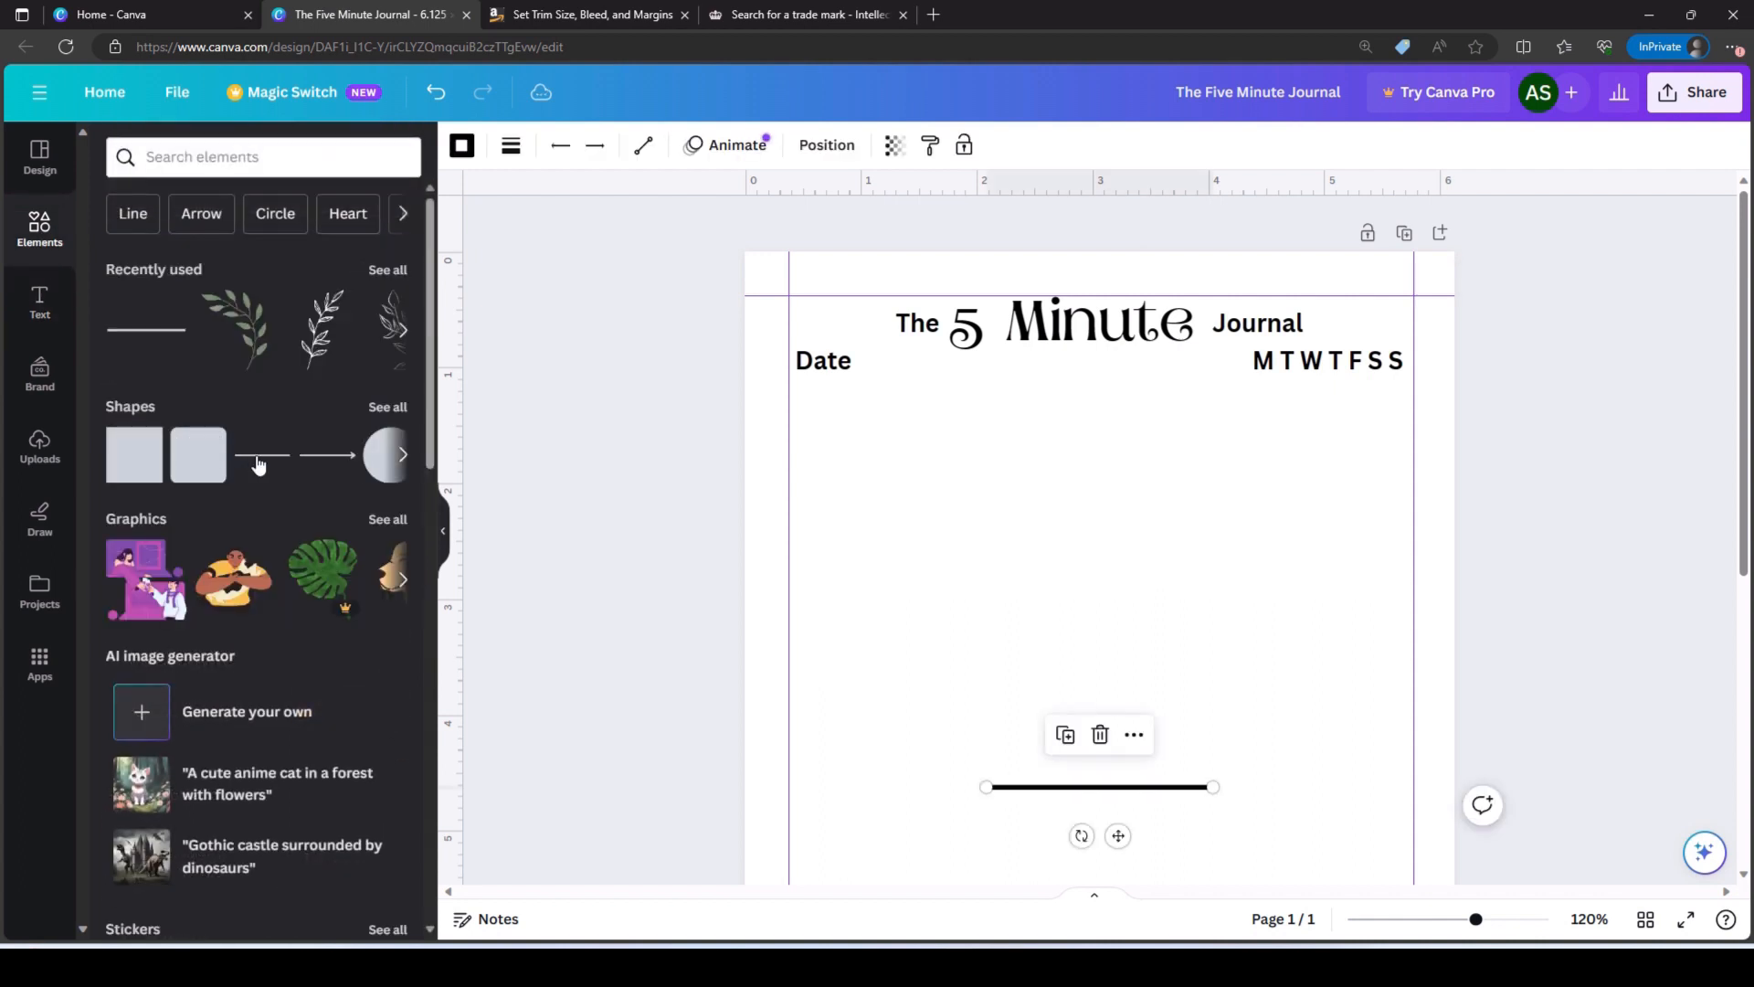
{"action": "left_click_drag", "start_coordinate": [1123, 786], "coordinate": [1459, 395]}
{"action": "left_click", "coordinate": [511, 147]}
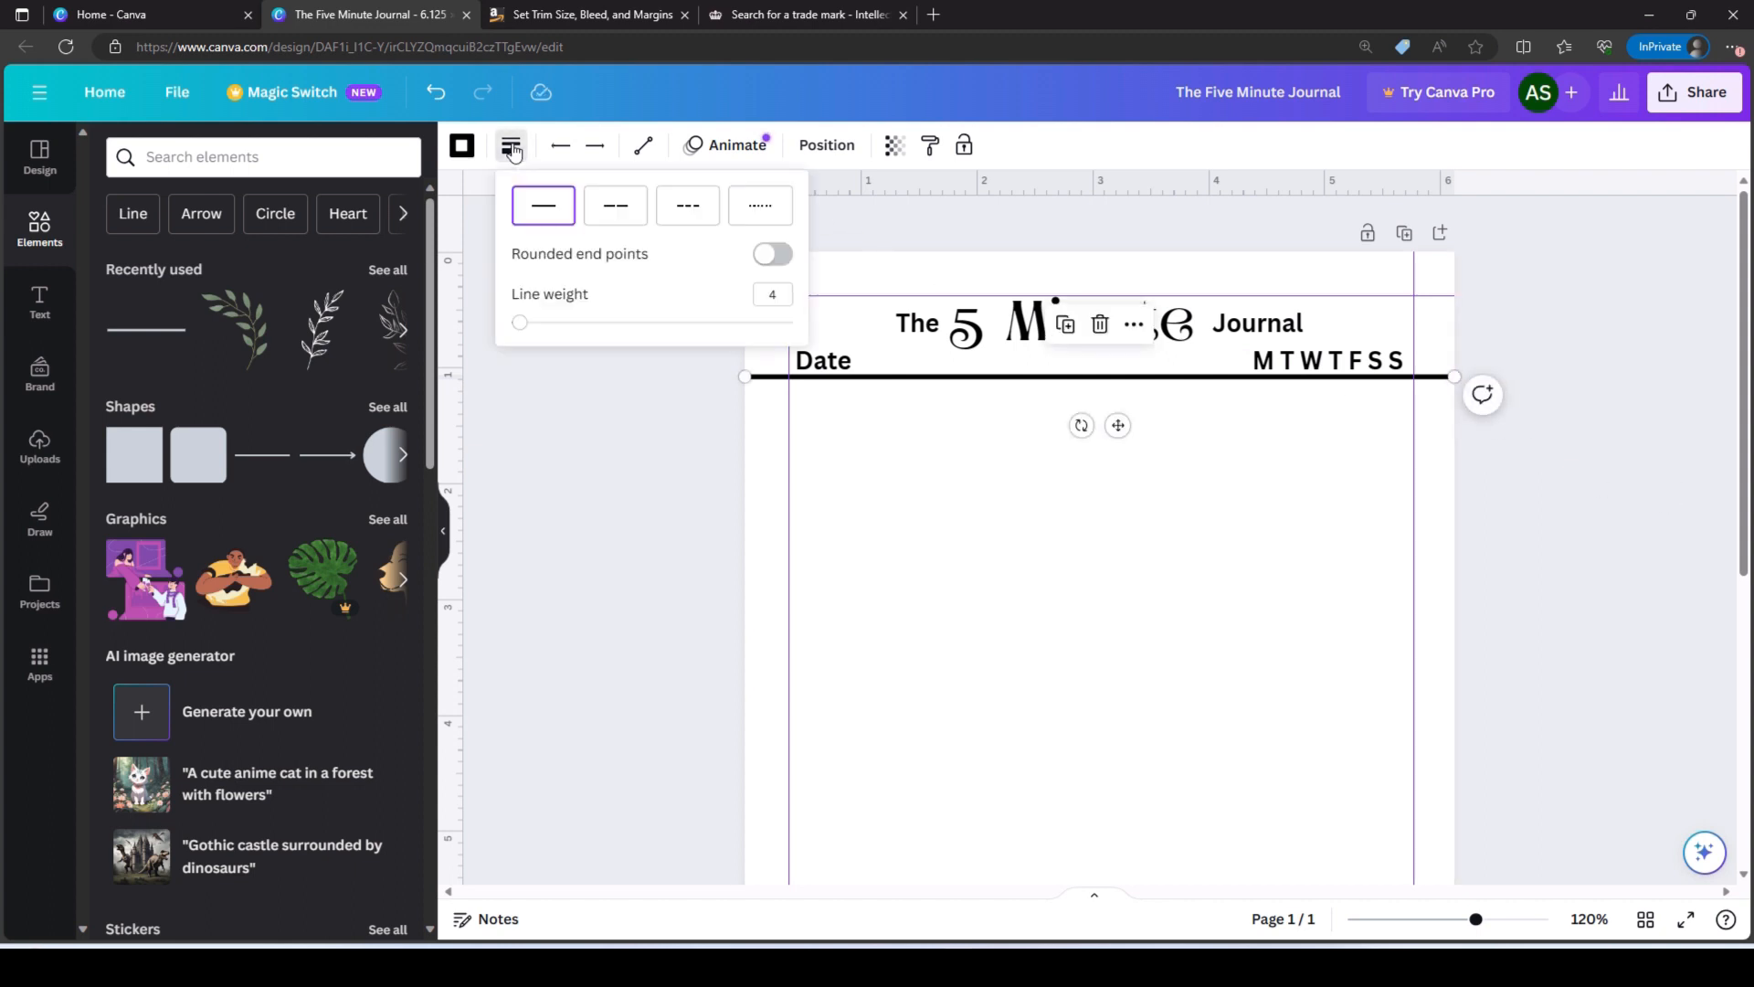
{"action": "left_click", "coordinate": [770, 291]}
{"action": "type", "text": "1"}
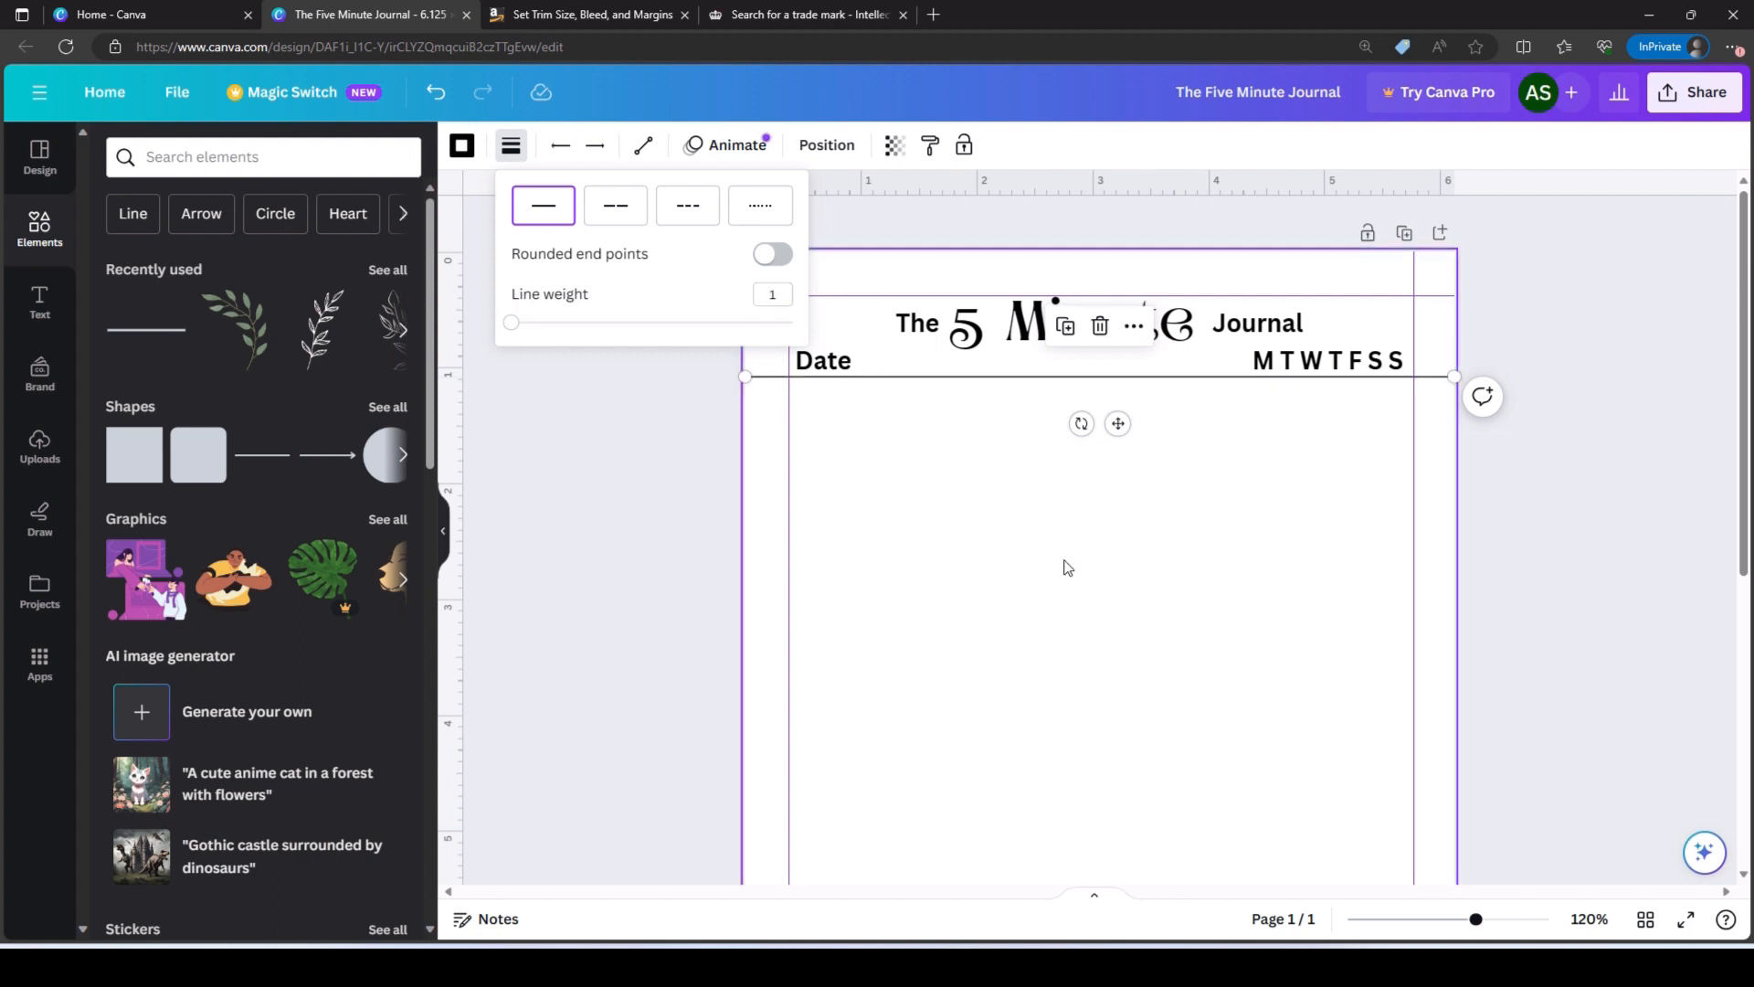
{"action": "left_click", "coordinate": [1065, 567]}
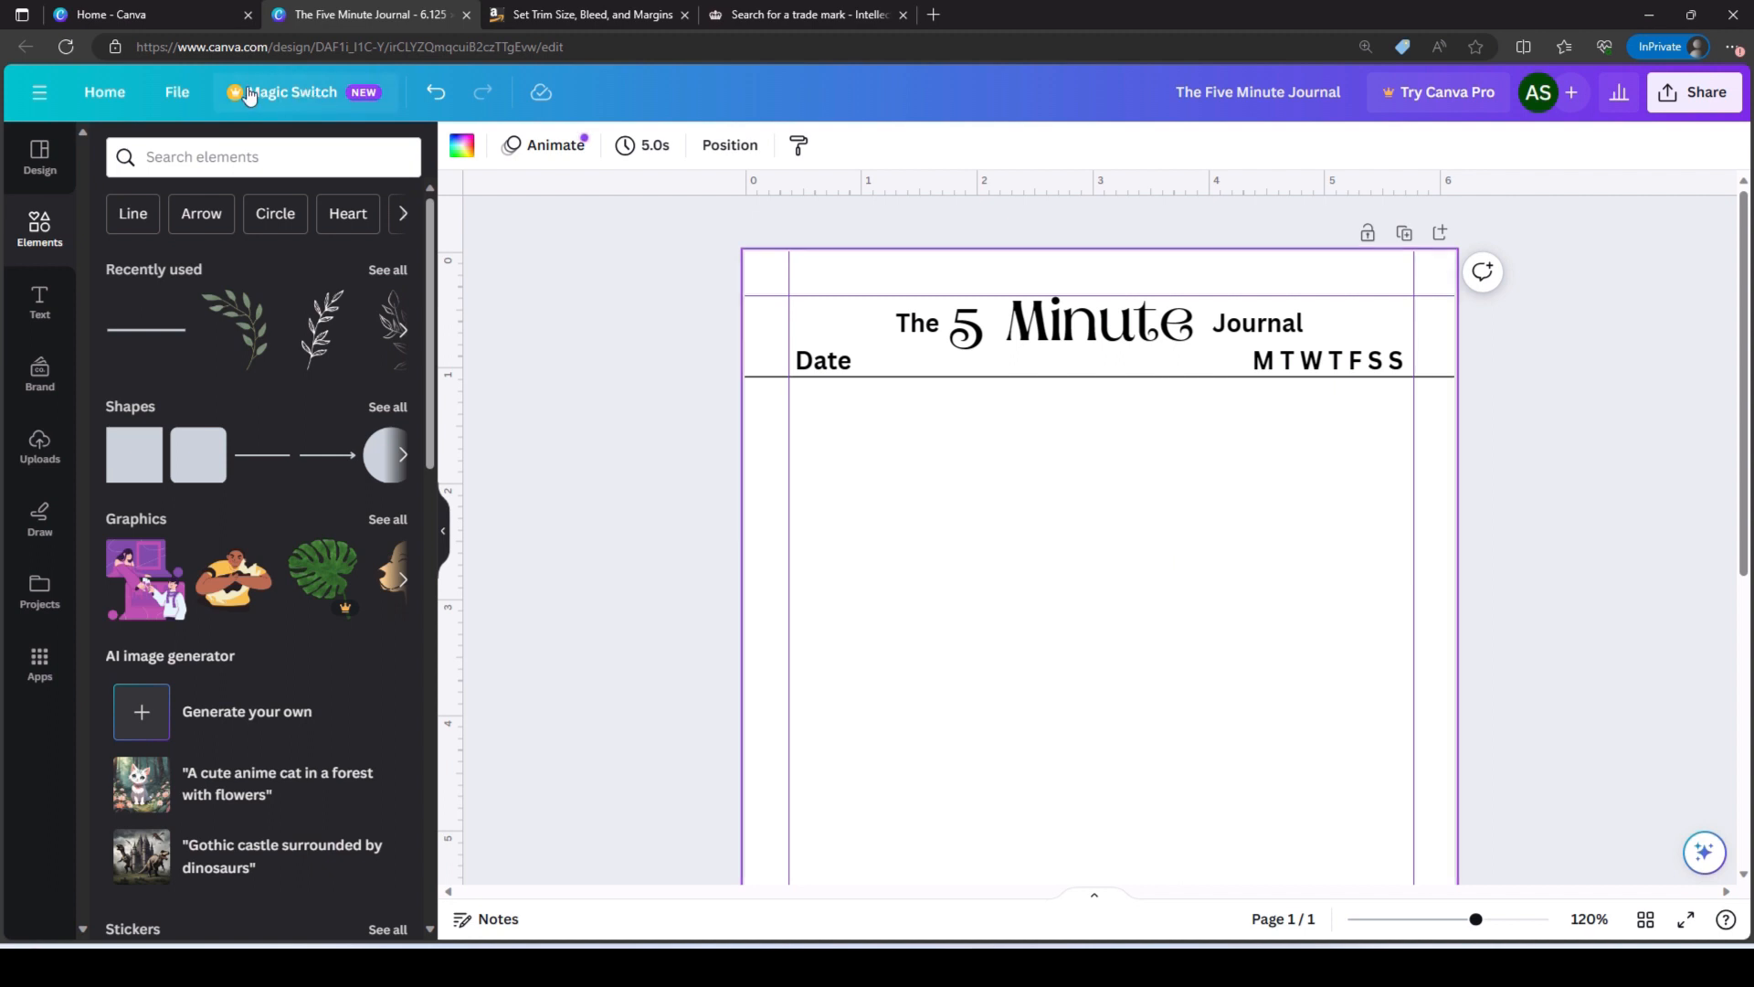
- Hide the rulers and guides to examine the header layout without them, and show them again
{"action": "left_click", "coordinate": [177, 92]}
{"action": "mouse_move", "coordinate": [305, 339]}
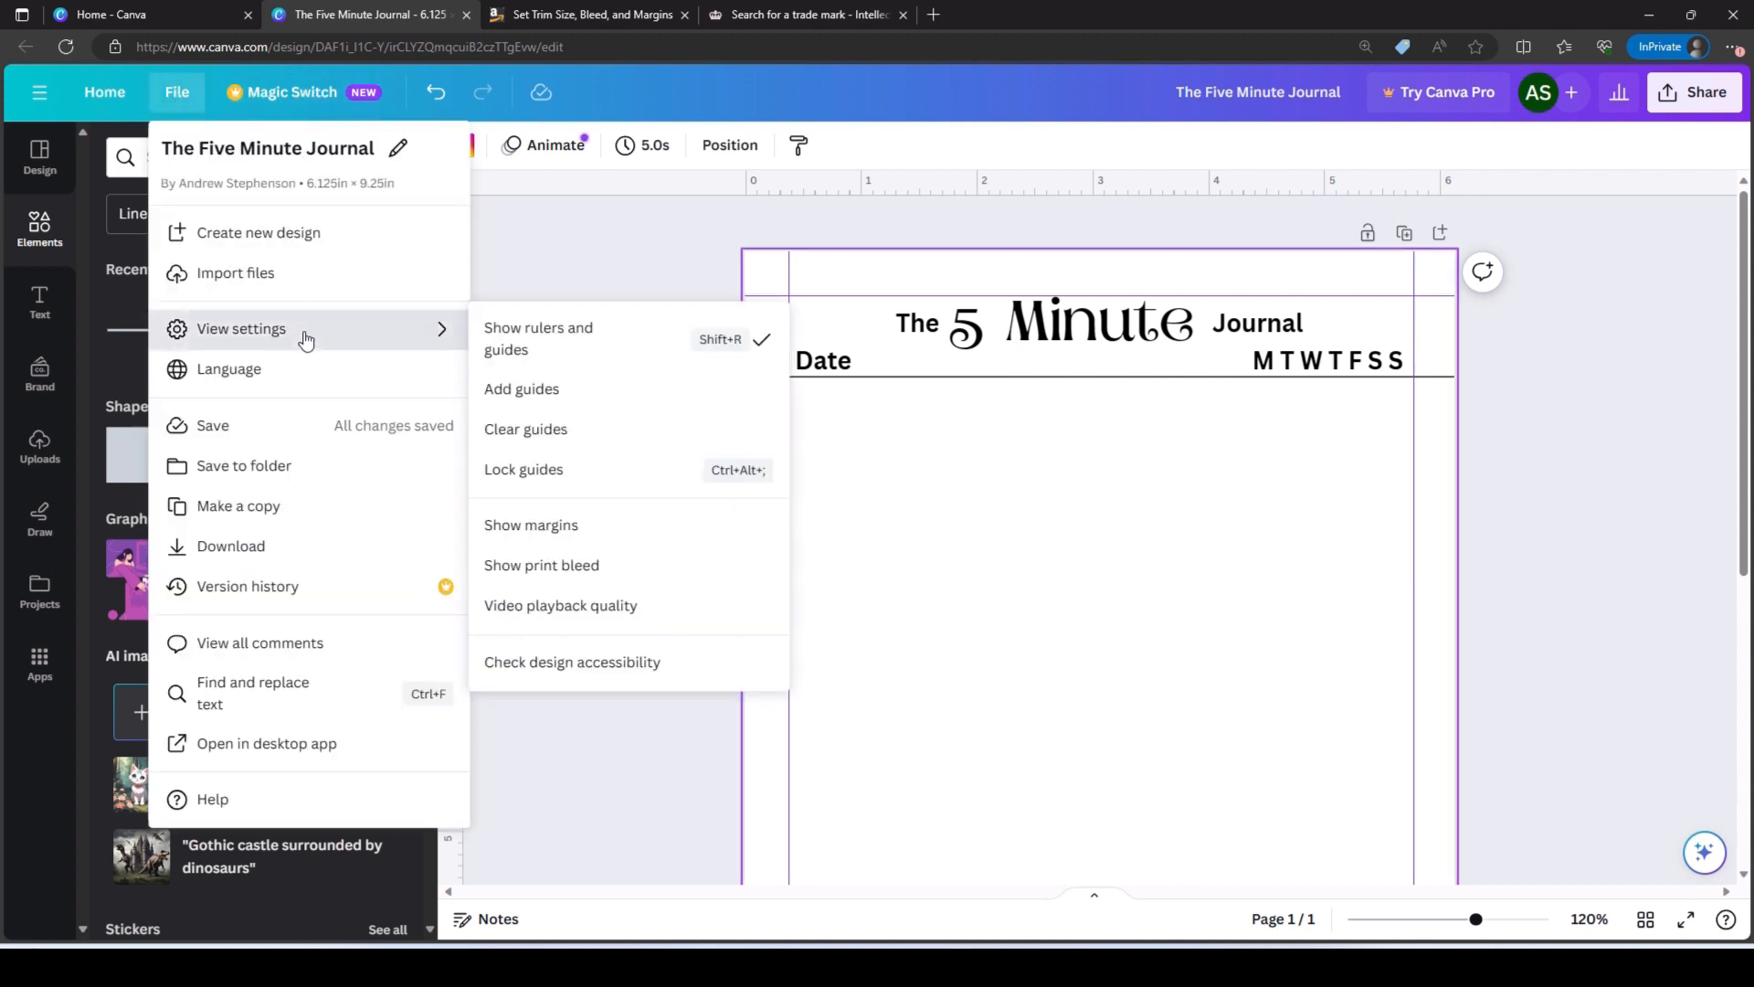
{"action": "left_click", "coordinate": [511, 331]}
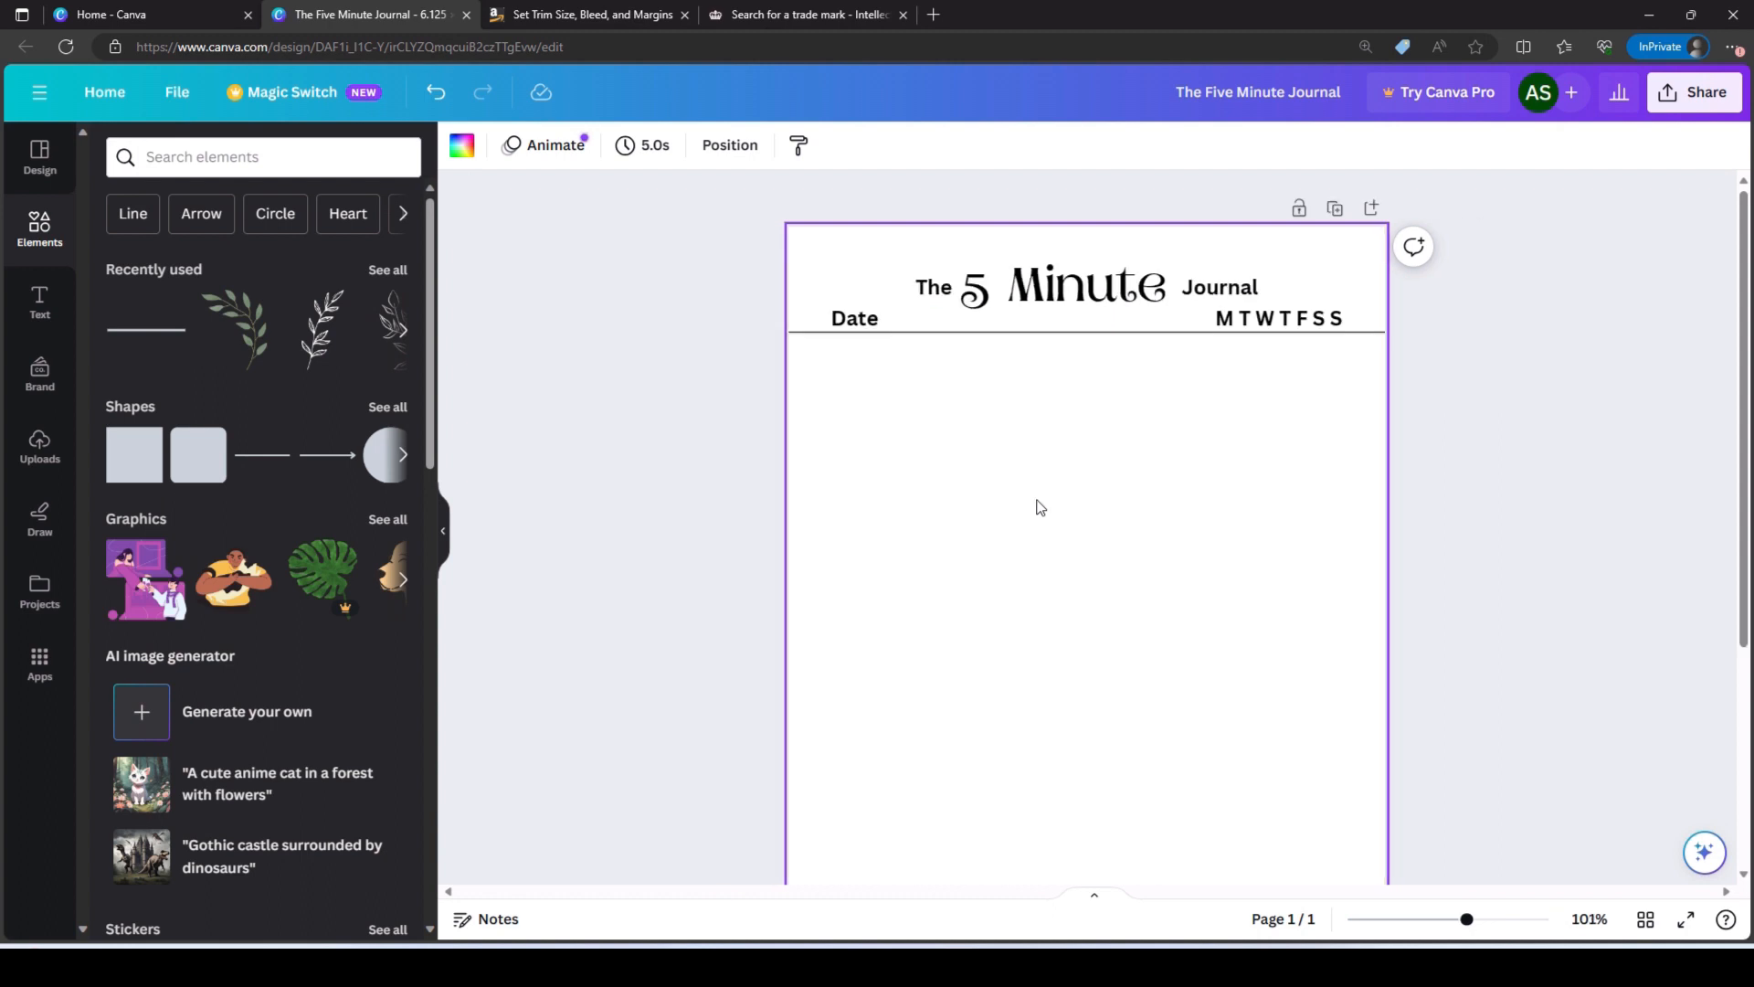
{"action": "scroll", "coordinate": [1040, 507], "scroll_direction": "up", "scroll_amount": 3}
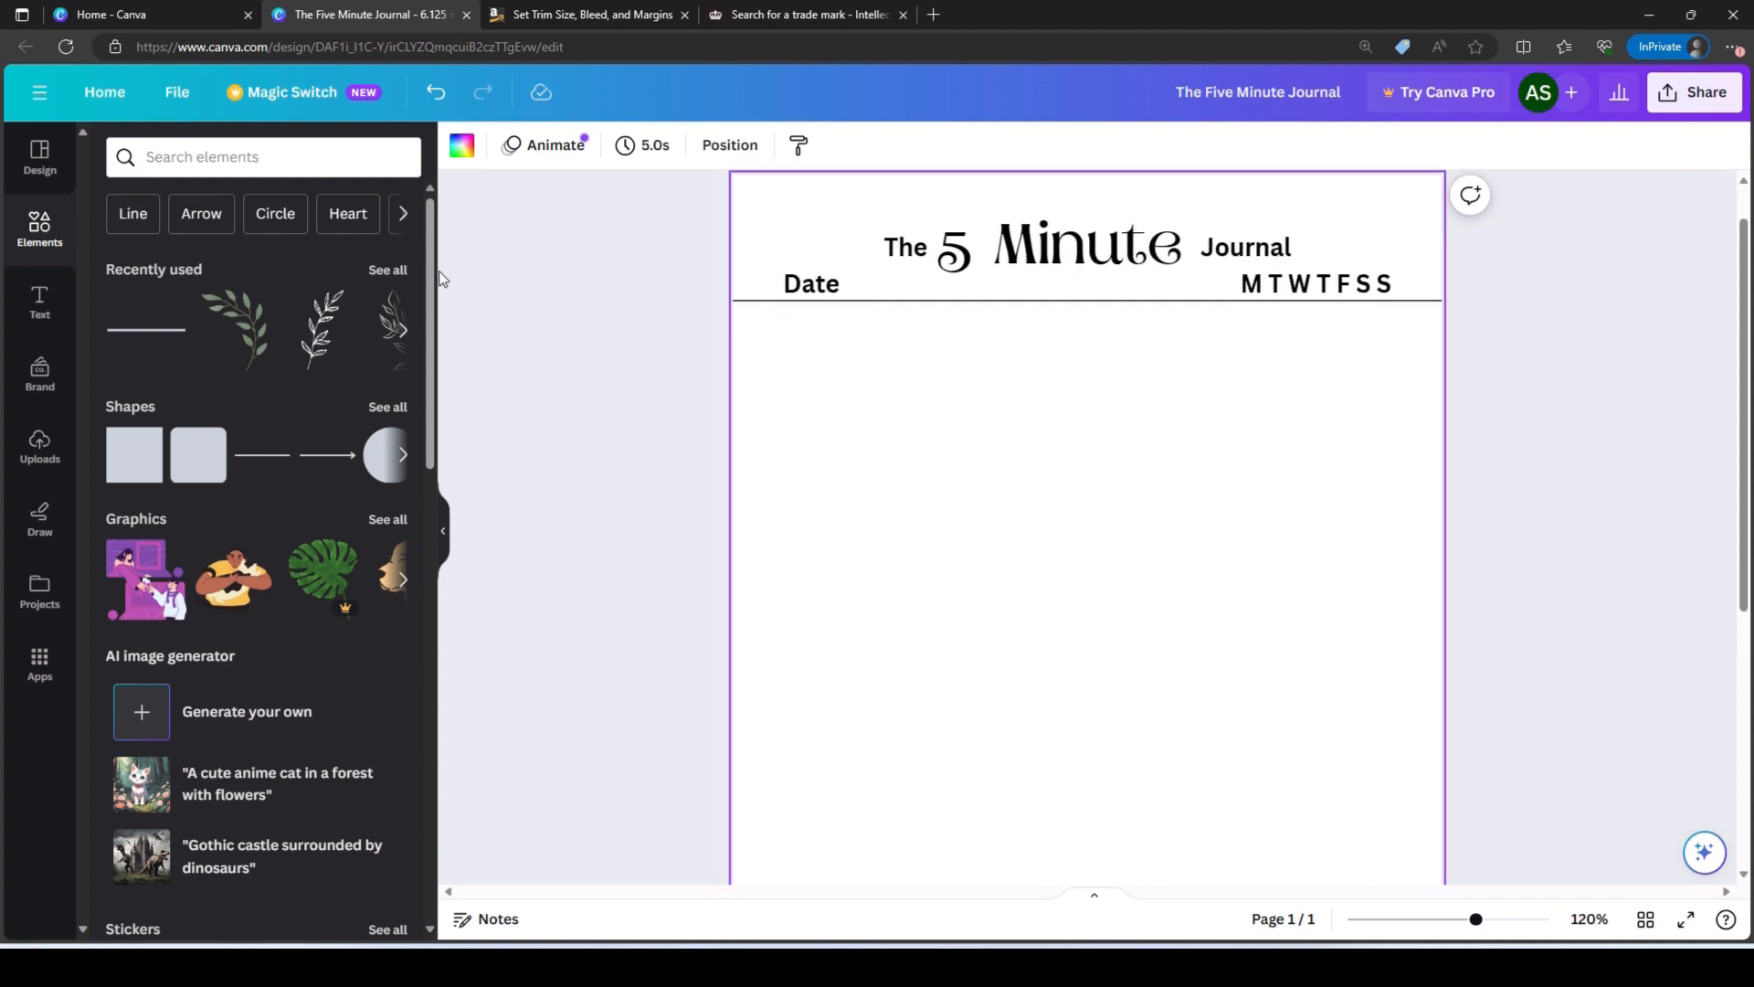
{"action": "left_click", "coordinate": [181, 94]}
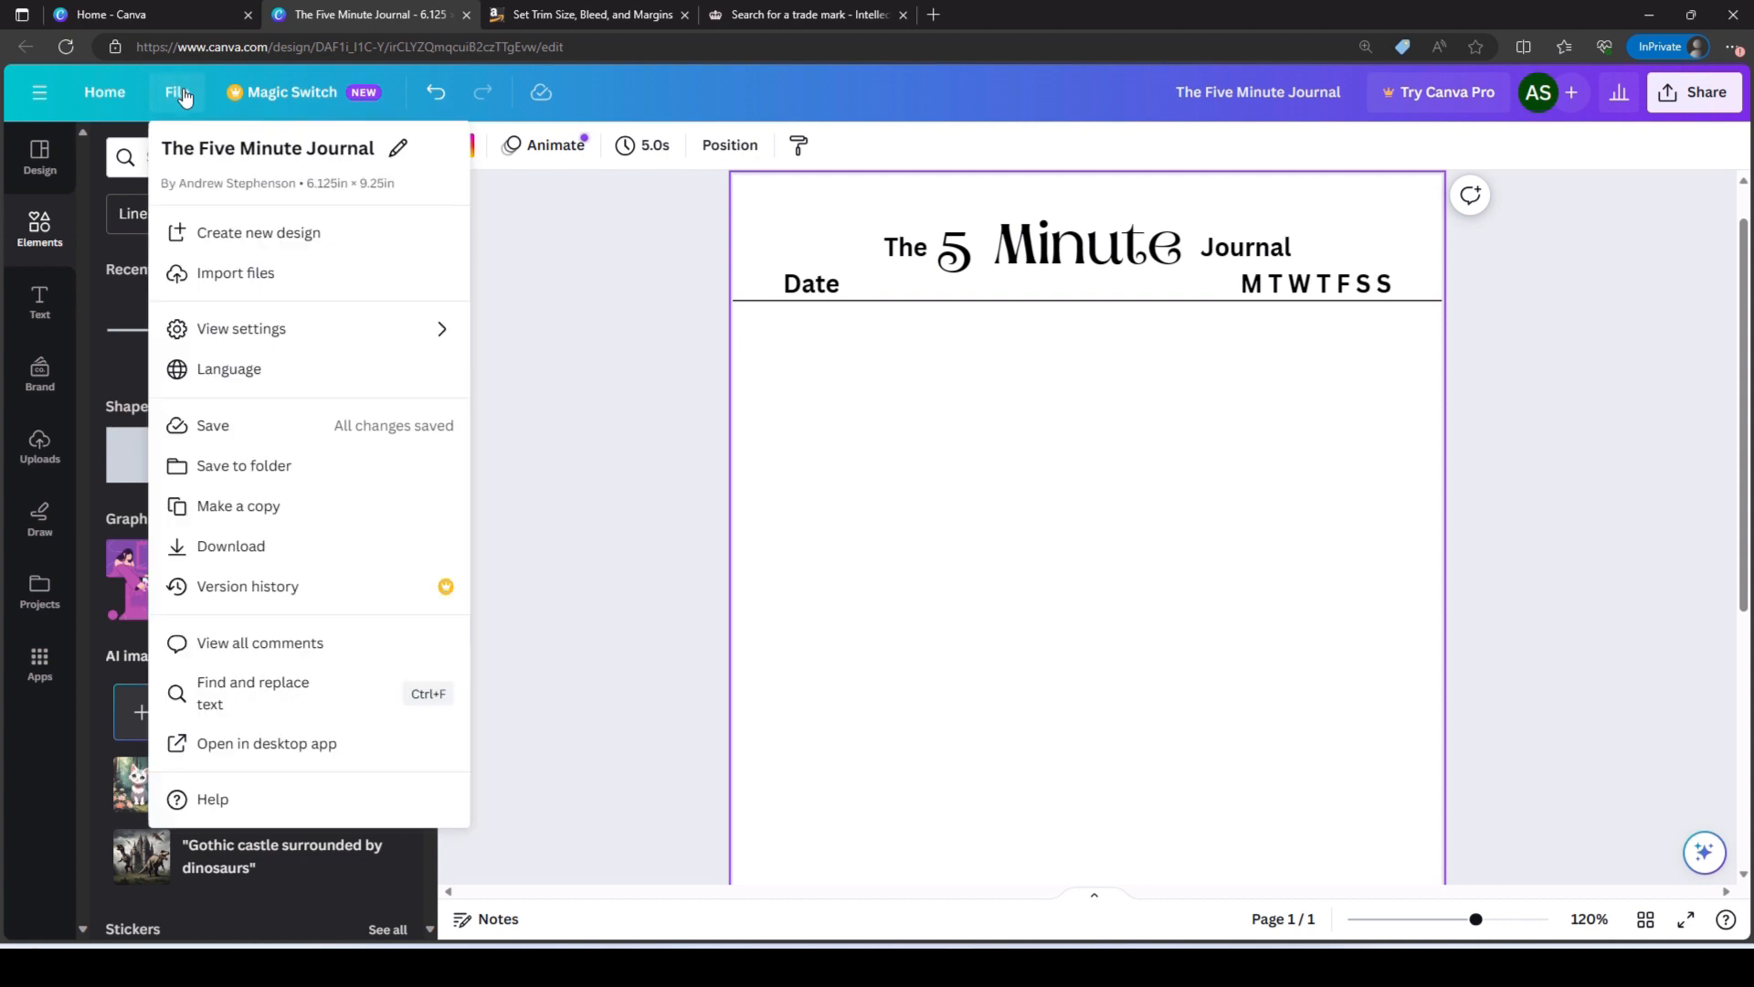
{"action": "mouse_move", "coordinate": [266, 329]}
{"action": "left_click", "coordinate": [584, 329]}
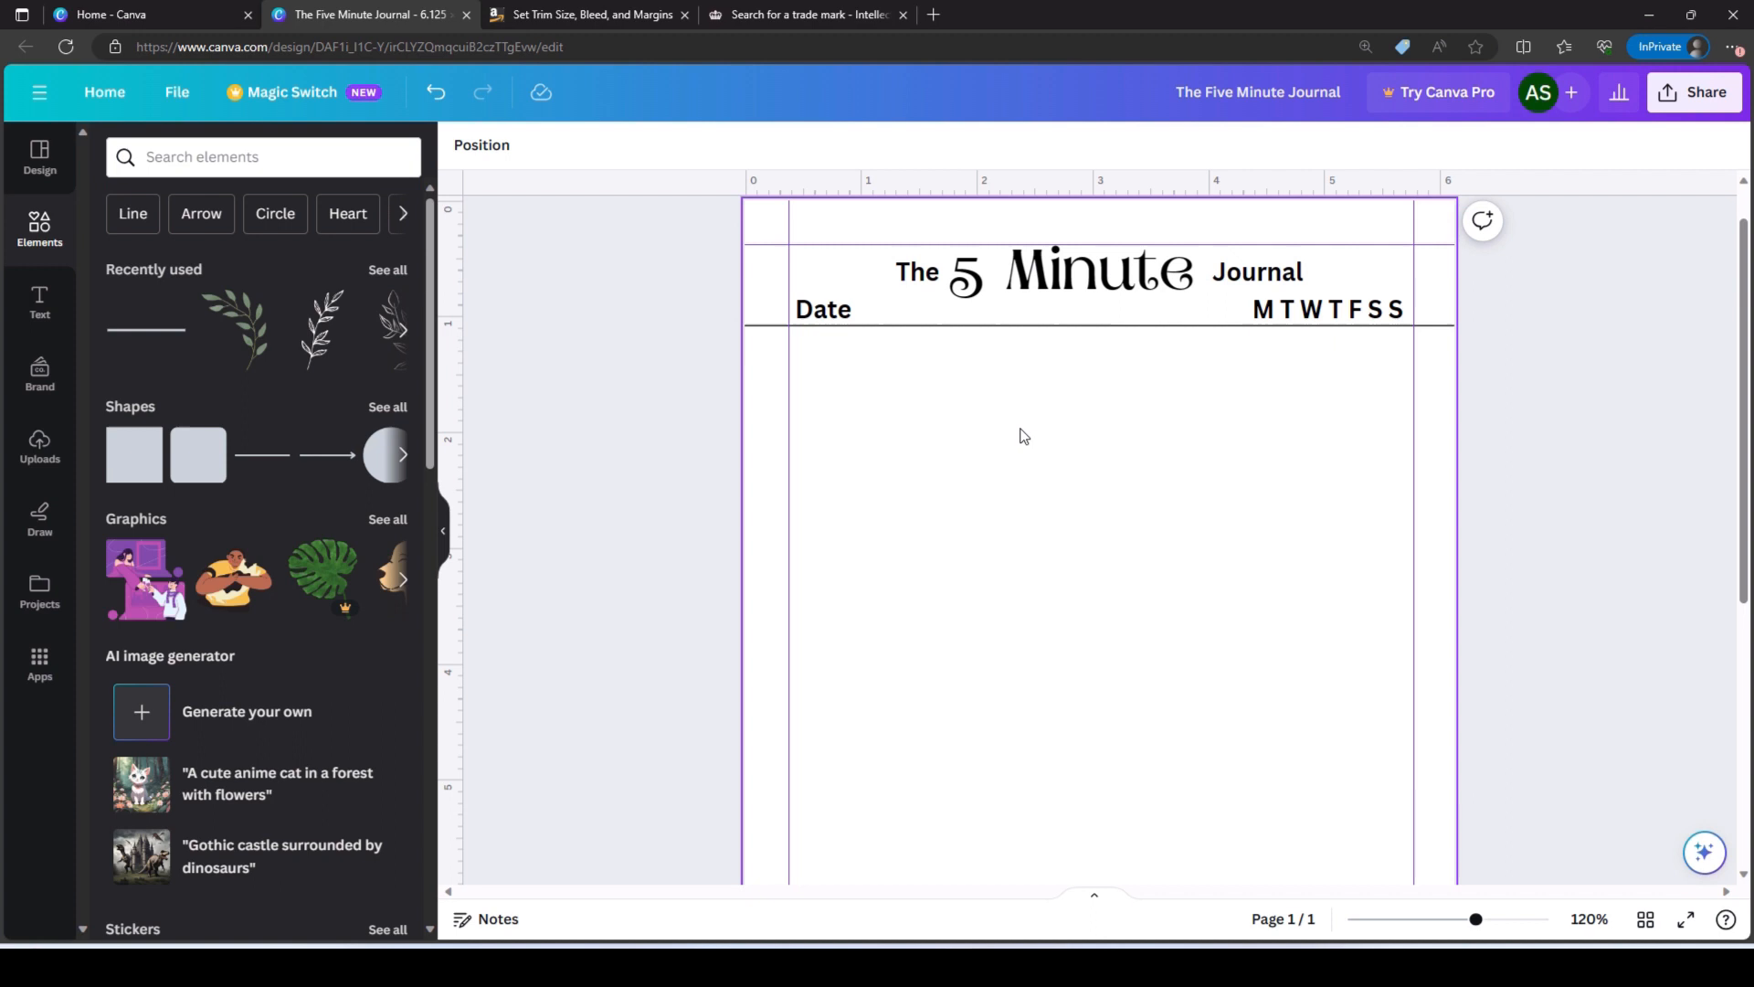
- Duplicate the title group and place the copy directly beneath the header line, aligned with the original
{"action": "left_click", "coordinate": [1047, 283]}
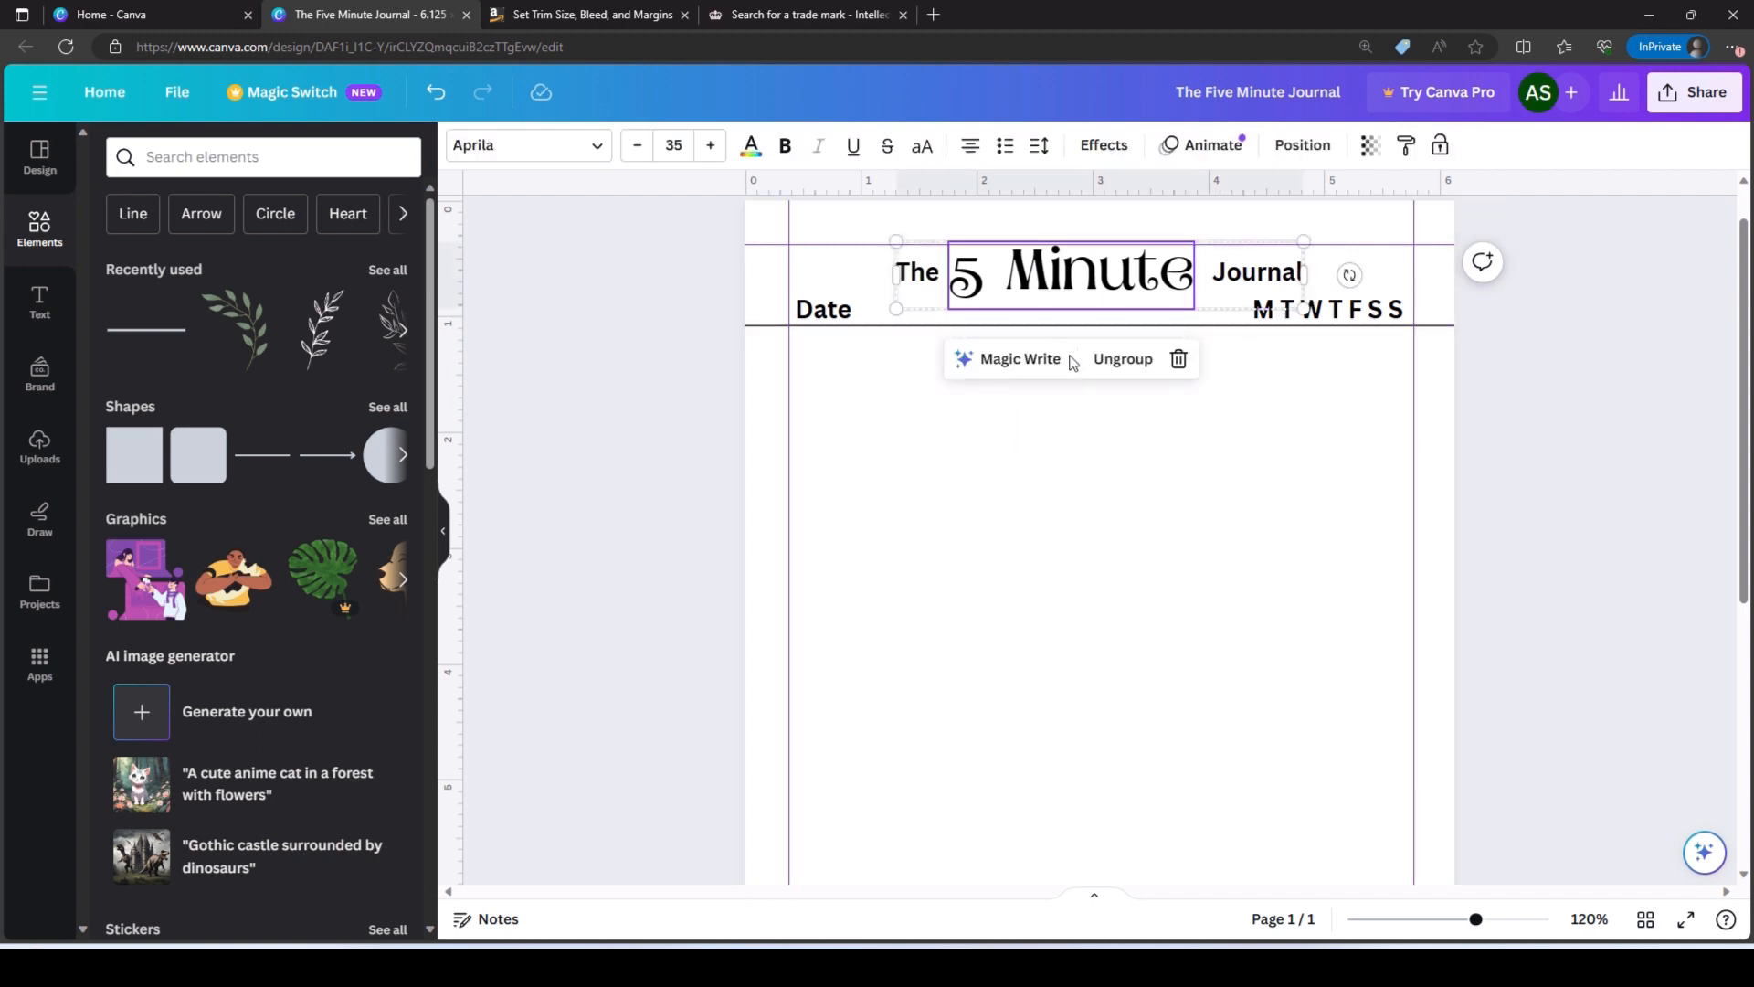
{"action": "key", "text": "ctrl+d"}
{"action": "left_click_drag", "start_coordinate": [1053, 277], "coordinate": [1033, 350]}
- Ungroup the copied title and delete its "The Journal" text
{"action": "left_click", "coordinate": [1047, 278]}
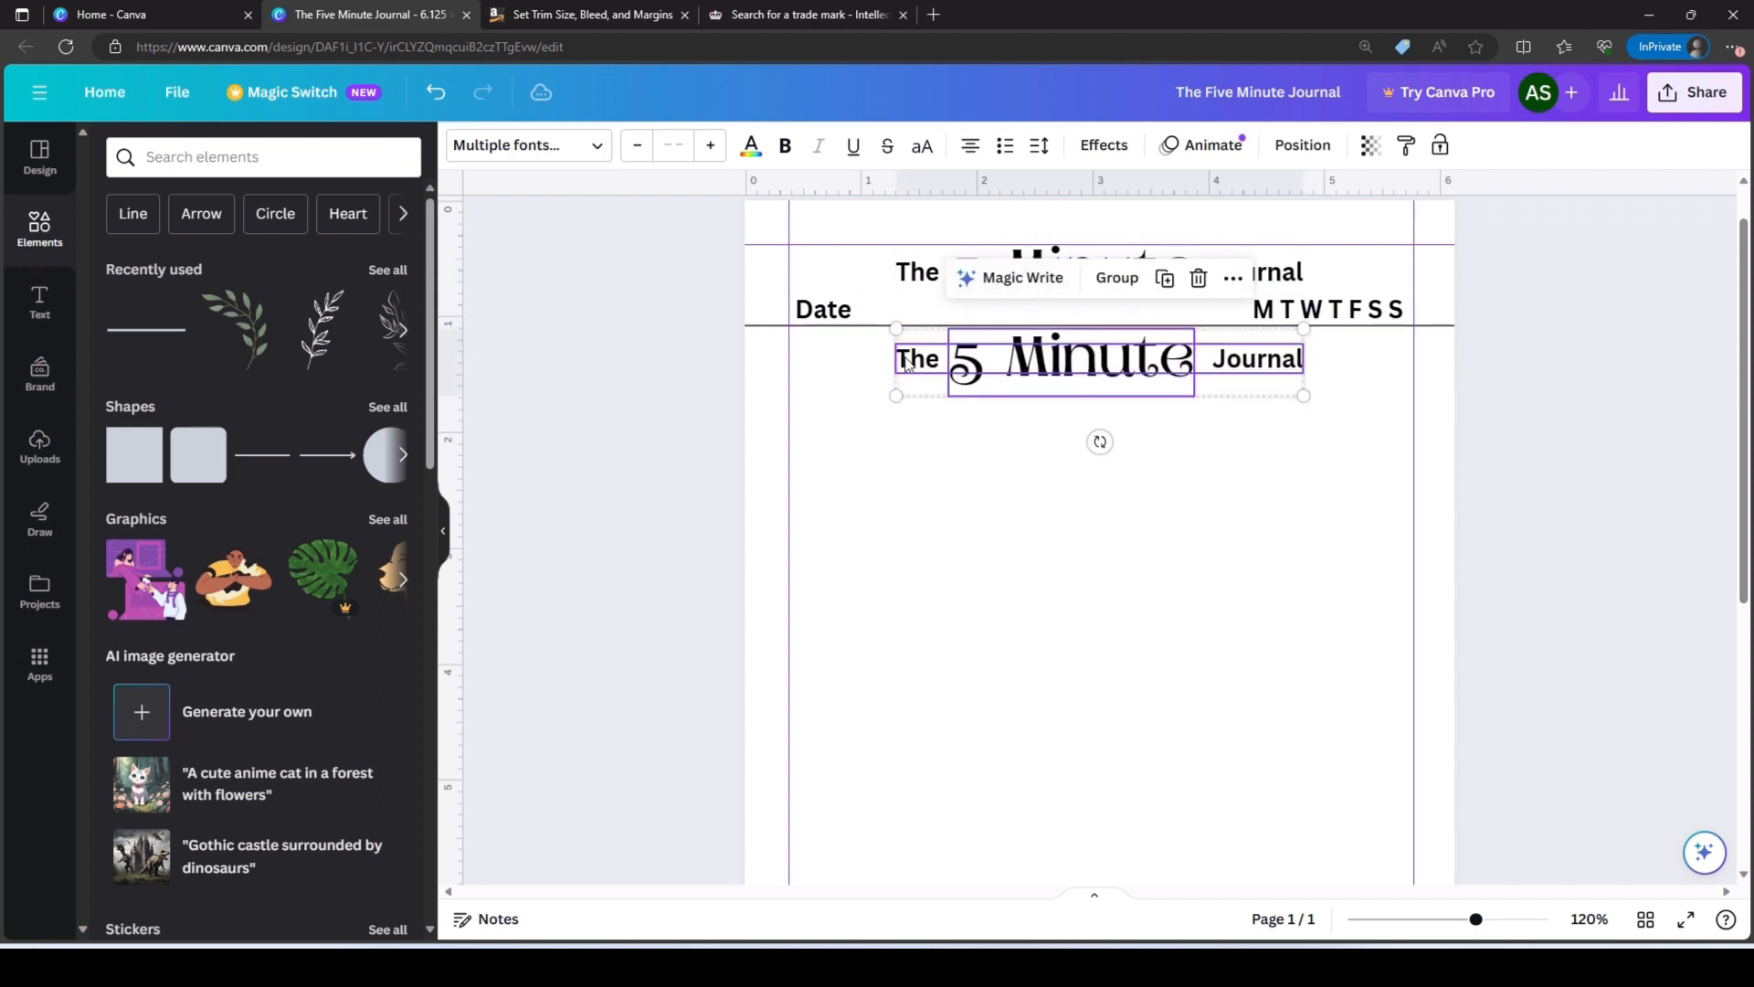
{"action": "left_click", "coordinate": [913, 442]}
{"action": "left_click", "coordinate": [914, 370]}
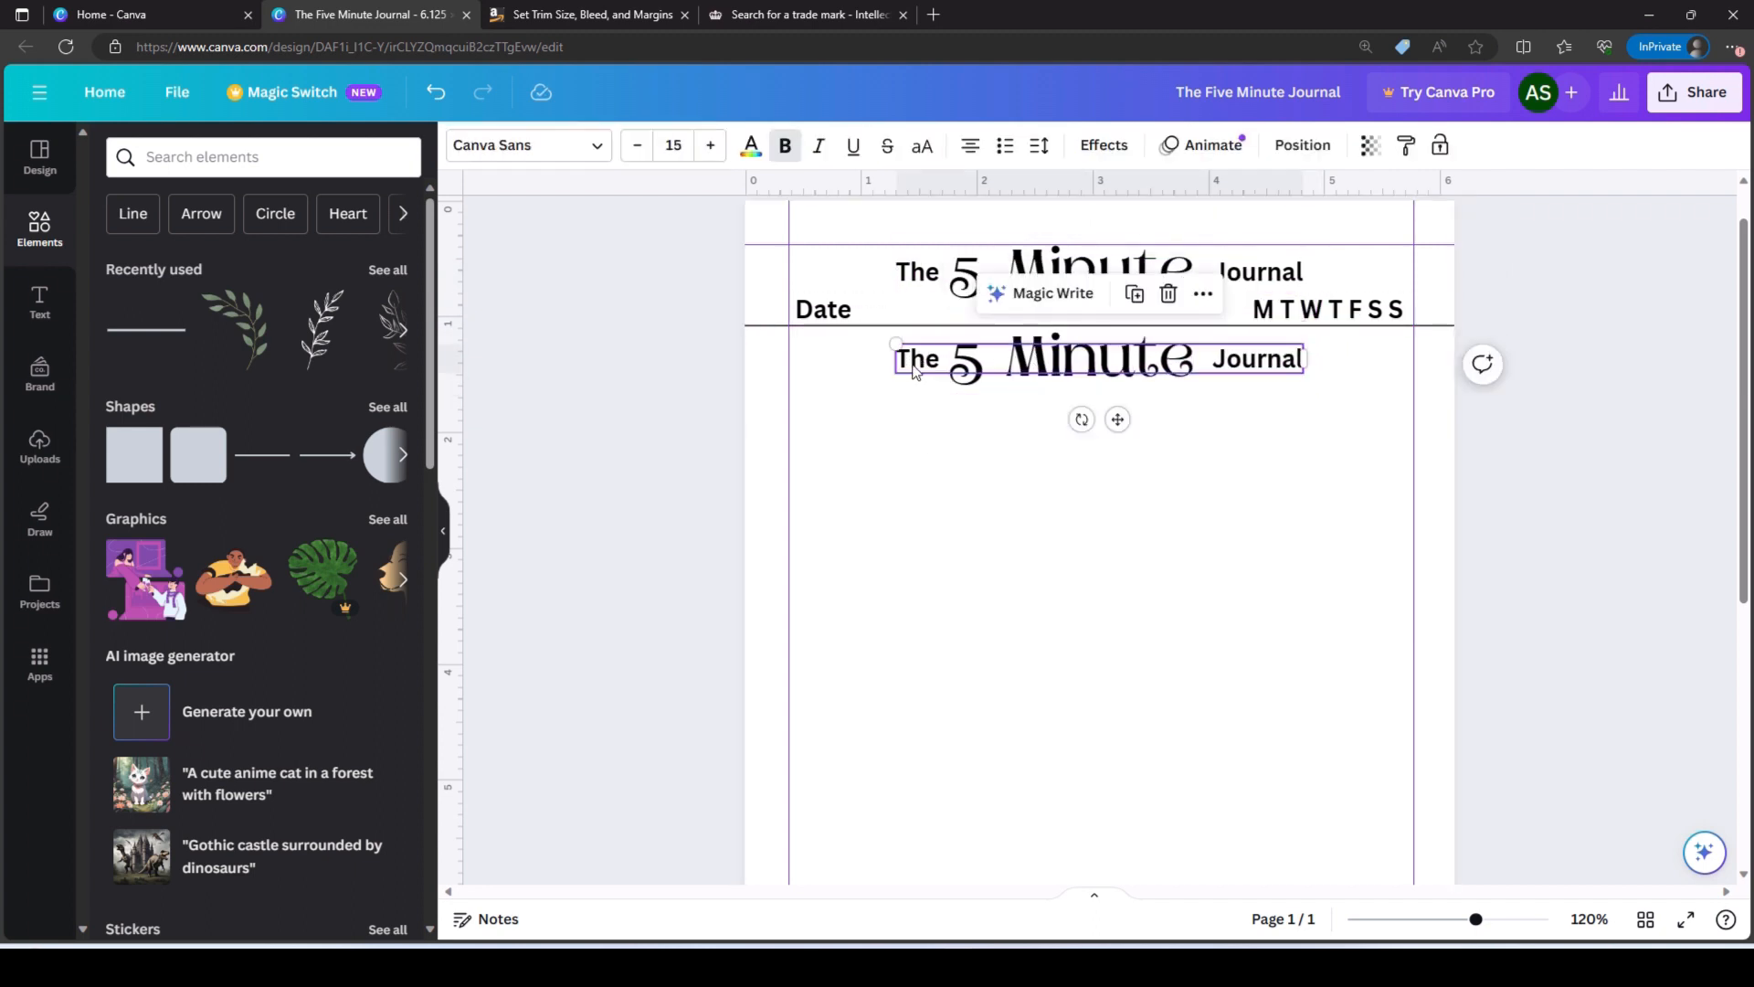
{"action": "key", "text": "Delete"}
- Replace the copied "5 Minute" text with "Daily Affirmation" and widen its box to the full page width
{"action": "left_click", "coordinate": [1050, 358]}
{"action": "left_click", "coordinate": [1049, 359]}
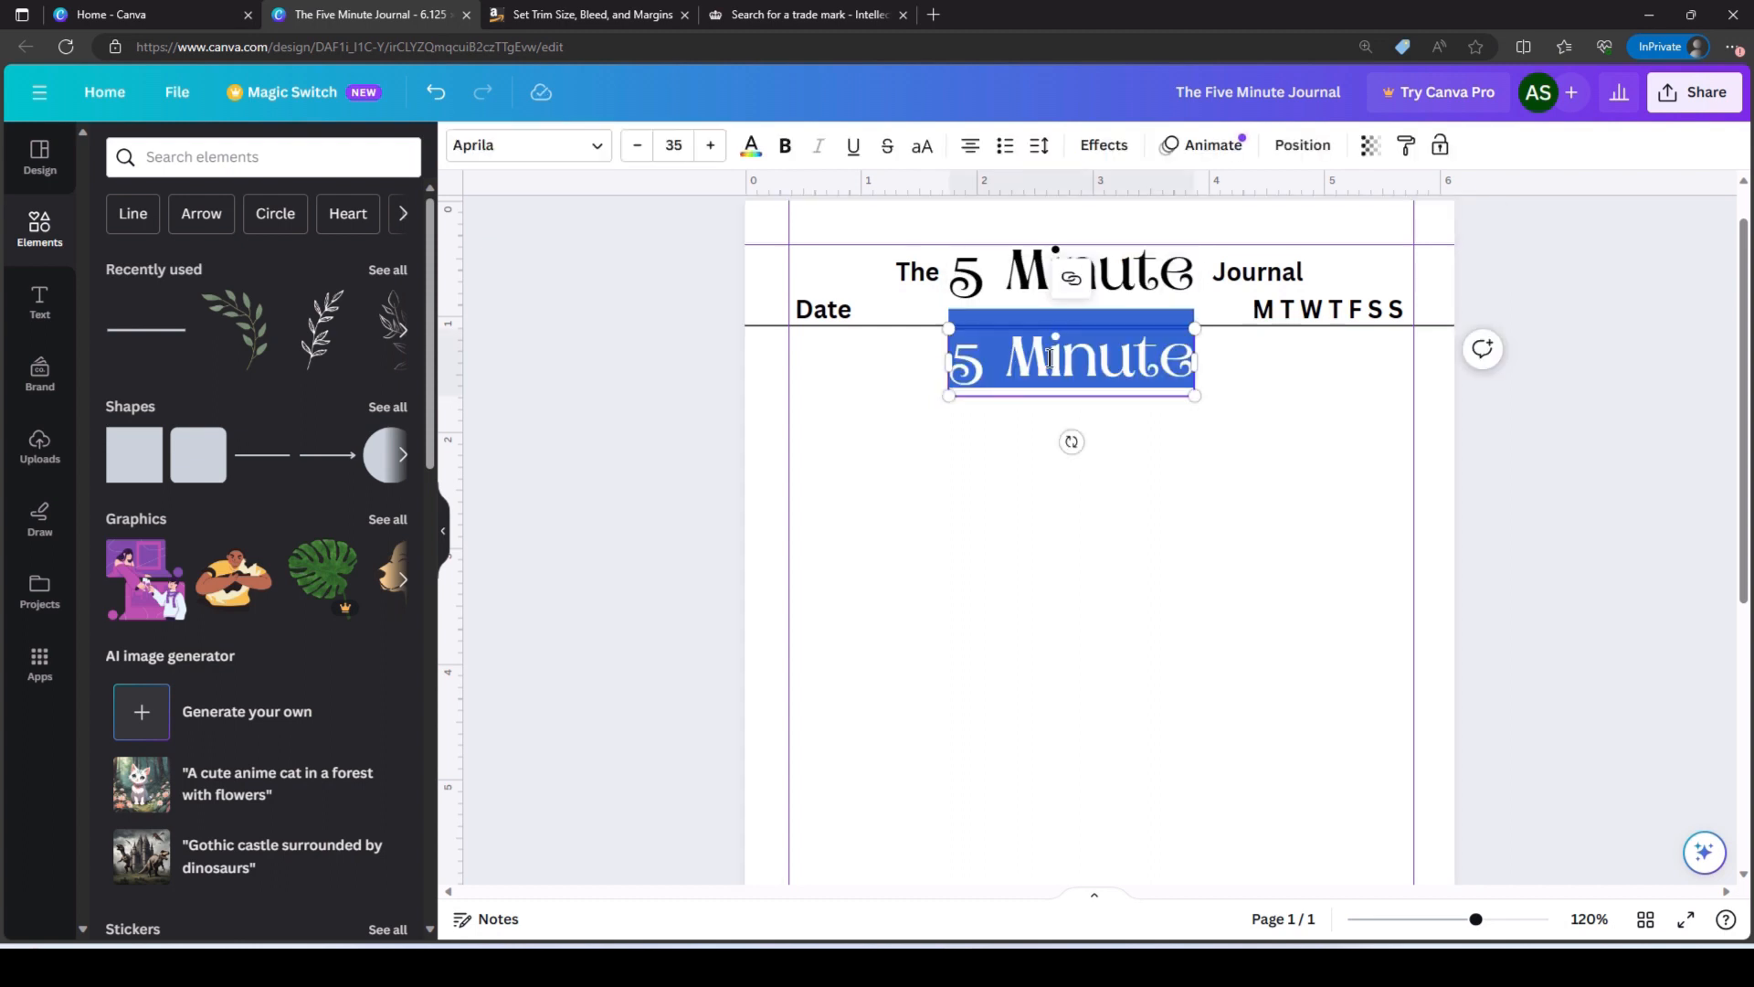
{"action": "type", "text": "dAIL"}
{"action": "key", "text": "BackSpace"}
{"action": "key", "text": "BackSpace"}
{"action": "key", "text": "BackSpace"}
{"action": "key", "text": "BackSpace"}
{"action": "type", "text": "Daily Affirmation"}
{"action": "left_click_drag", "start_coordinate": [1194, 440], "coordinate": [1455, 446]}
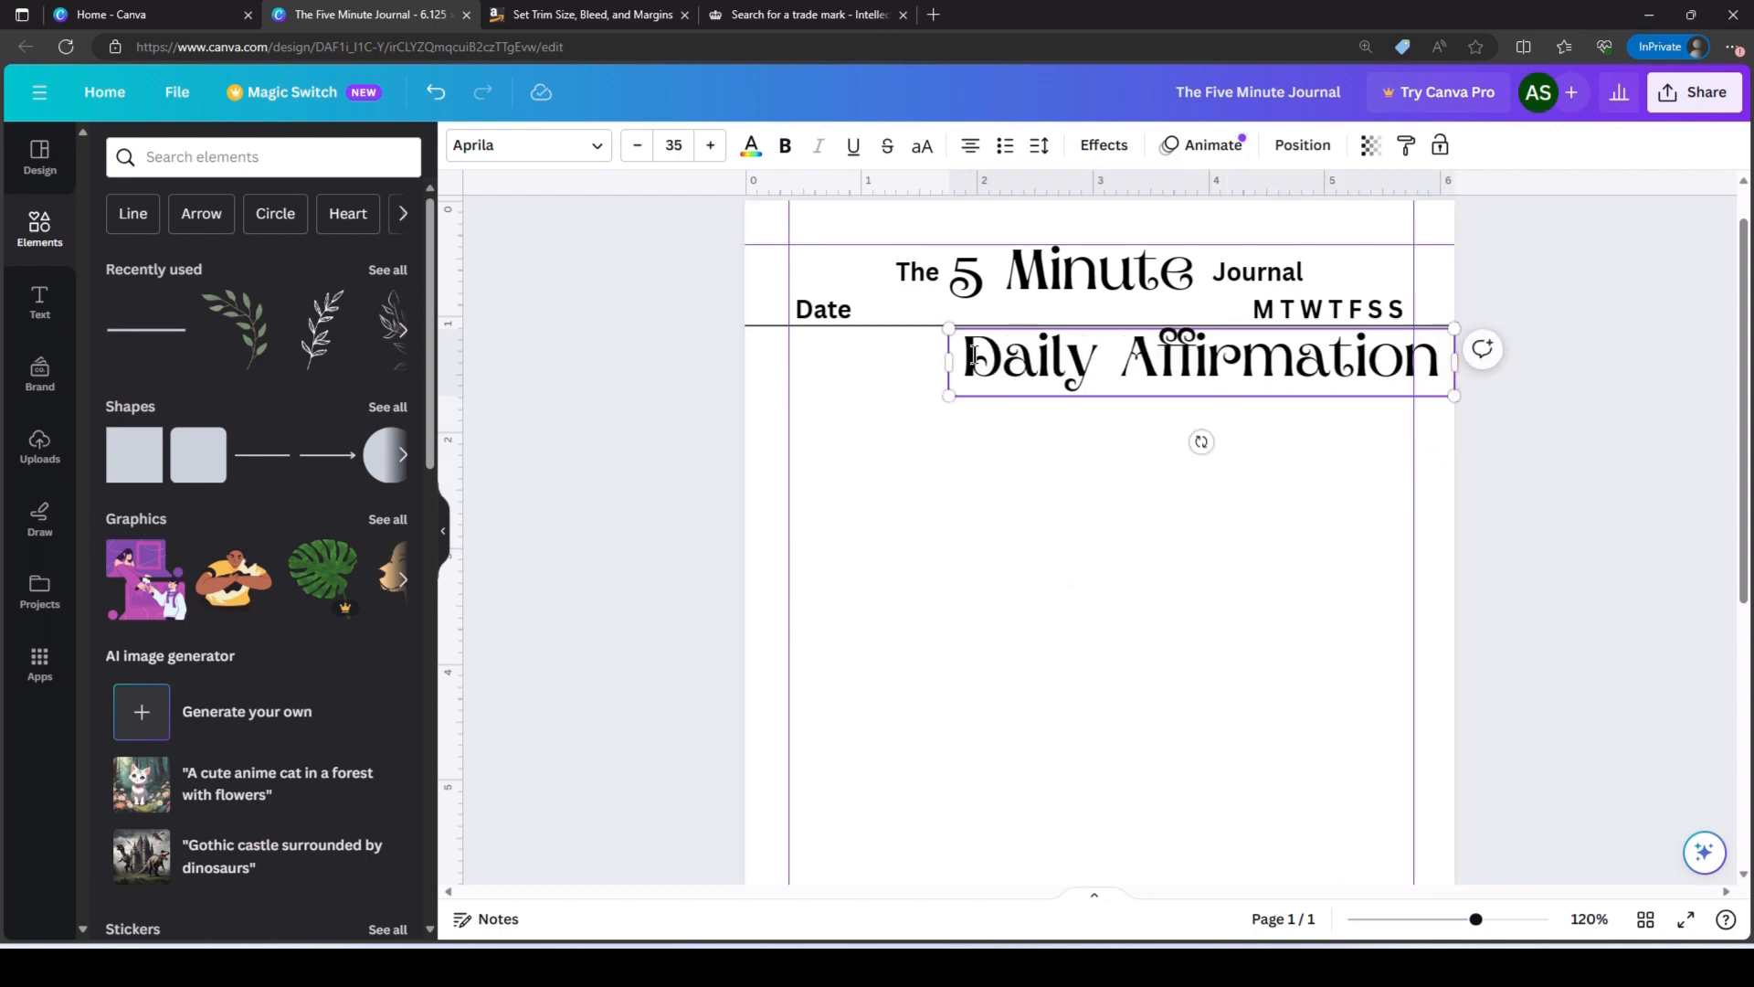
{"action": "left_click_drag", "start_coordinate": [946, 363], "coordinate": [744, 362]}
- Add the prompt "What is today's positive affirmation or mantra?" on a new line below the "Daily Affirmation" heading
{"action": "key", "text": "Return"}
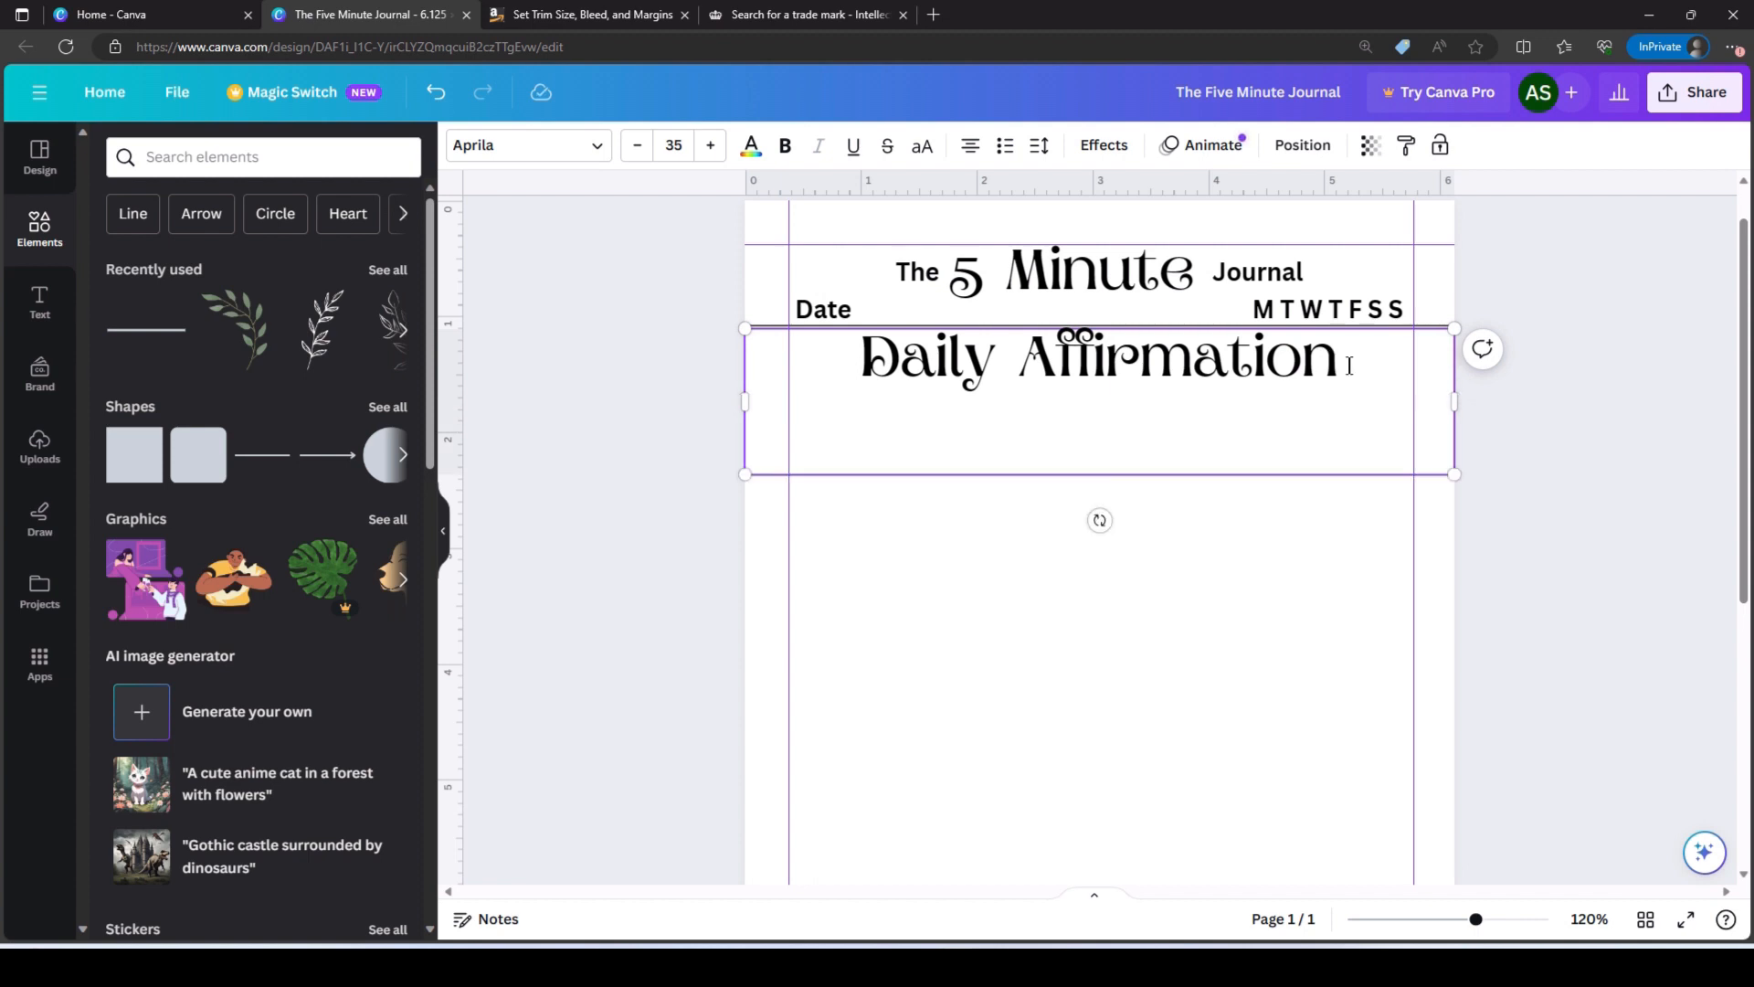
{"action": "type", "text": "What is "}
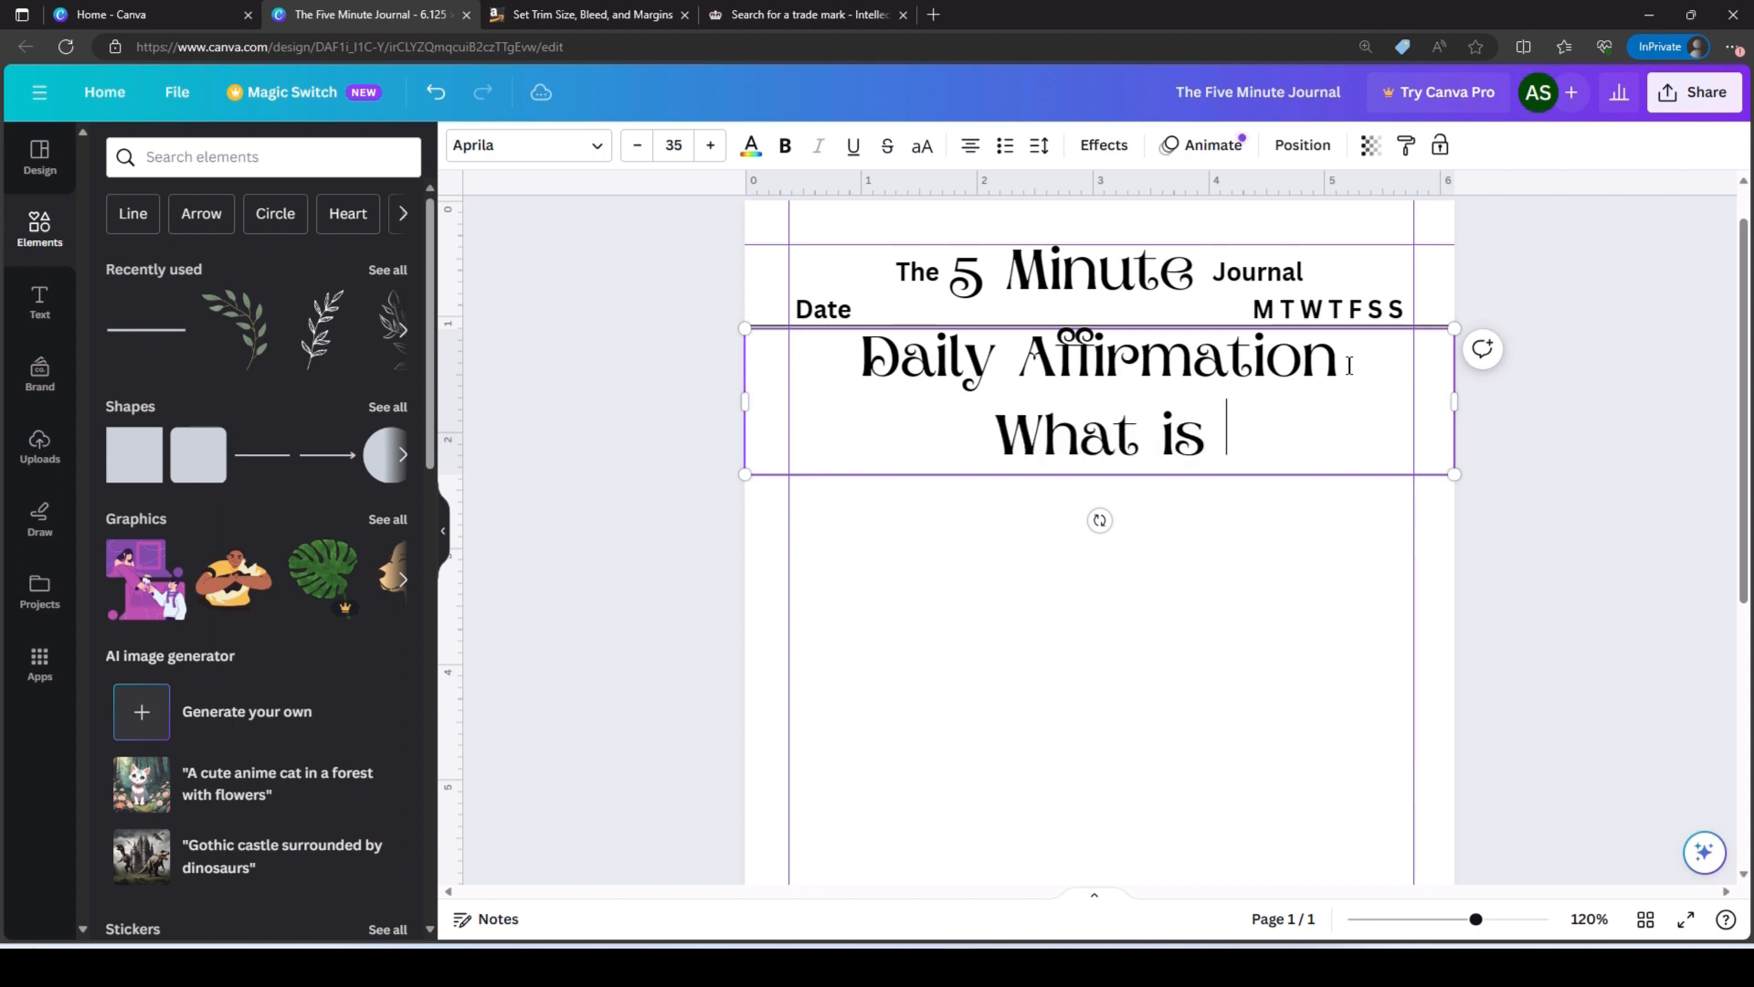
{"action": "type", "text": "today's "}
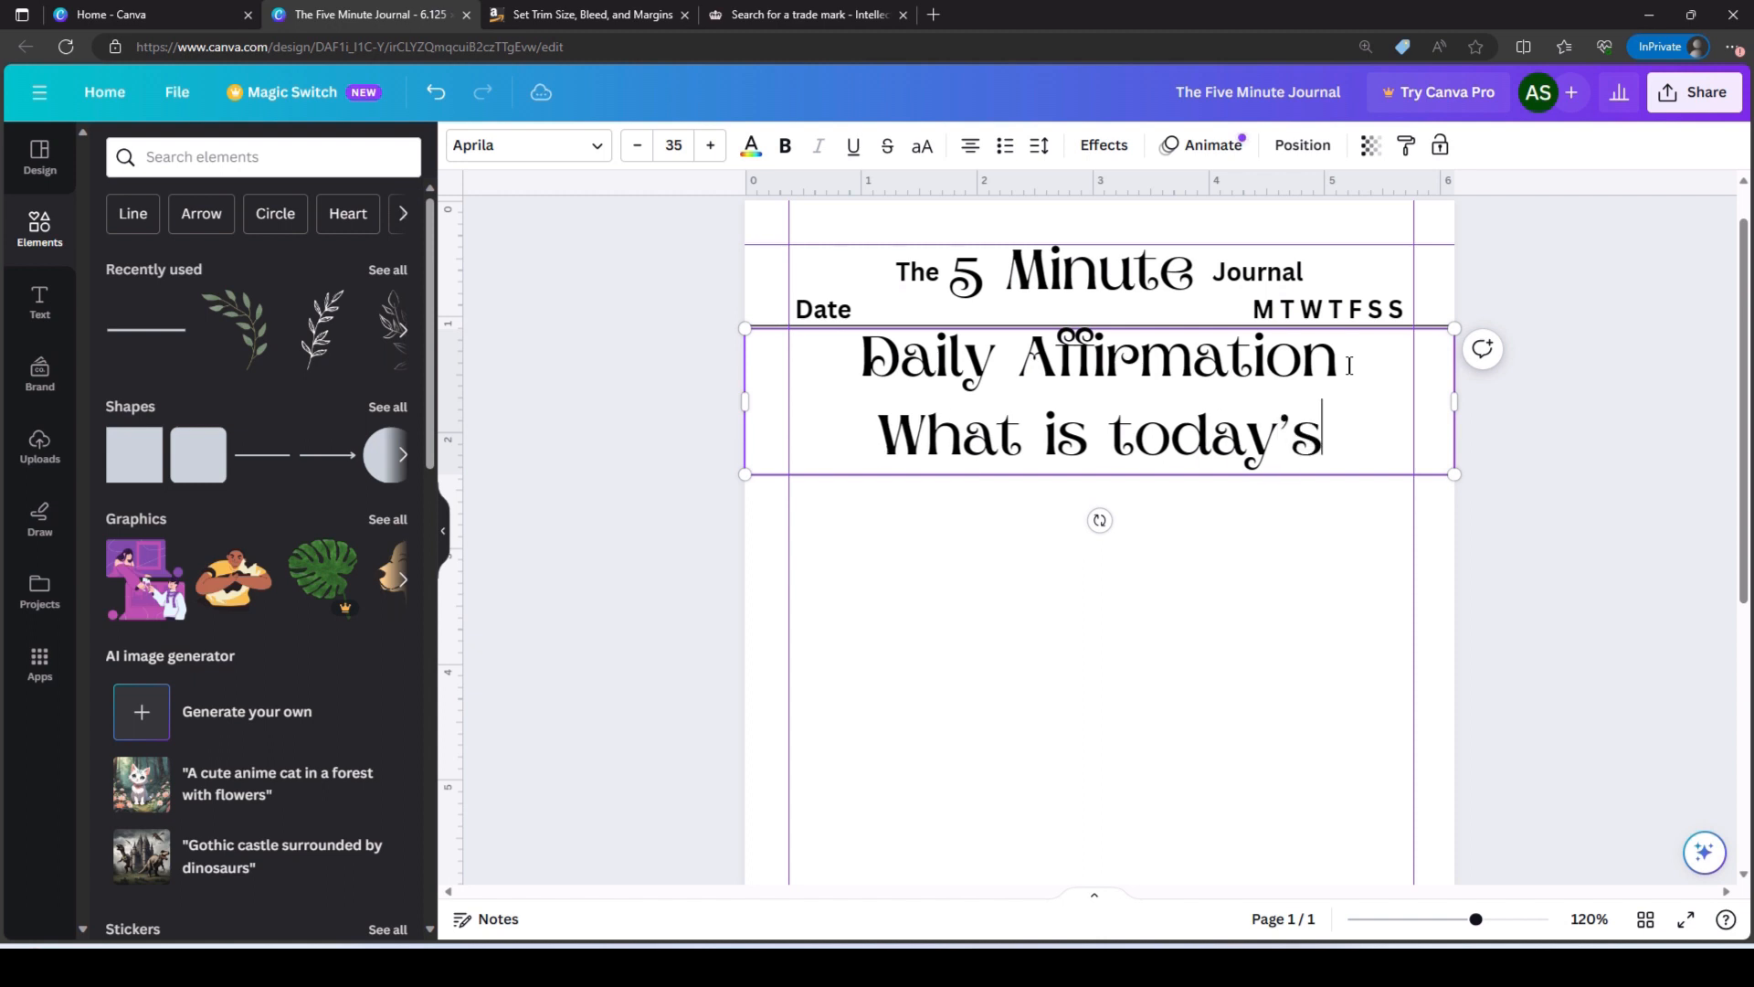
{"action": "type", "text": "post"}
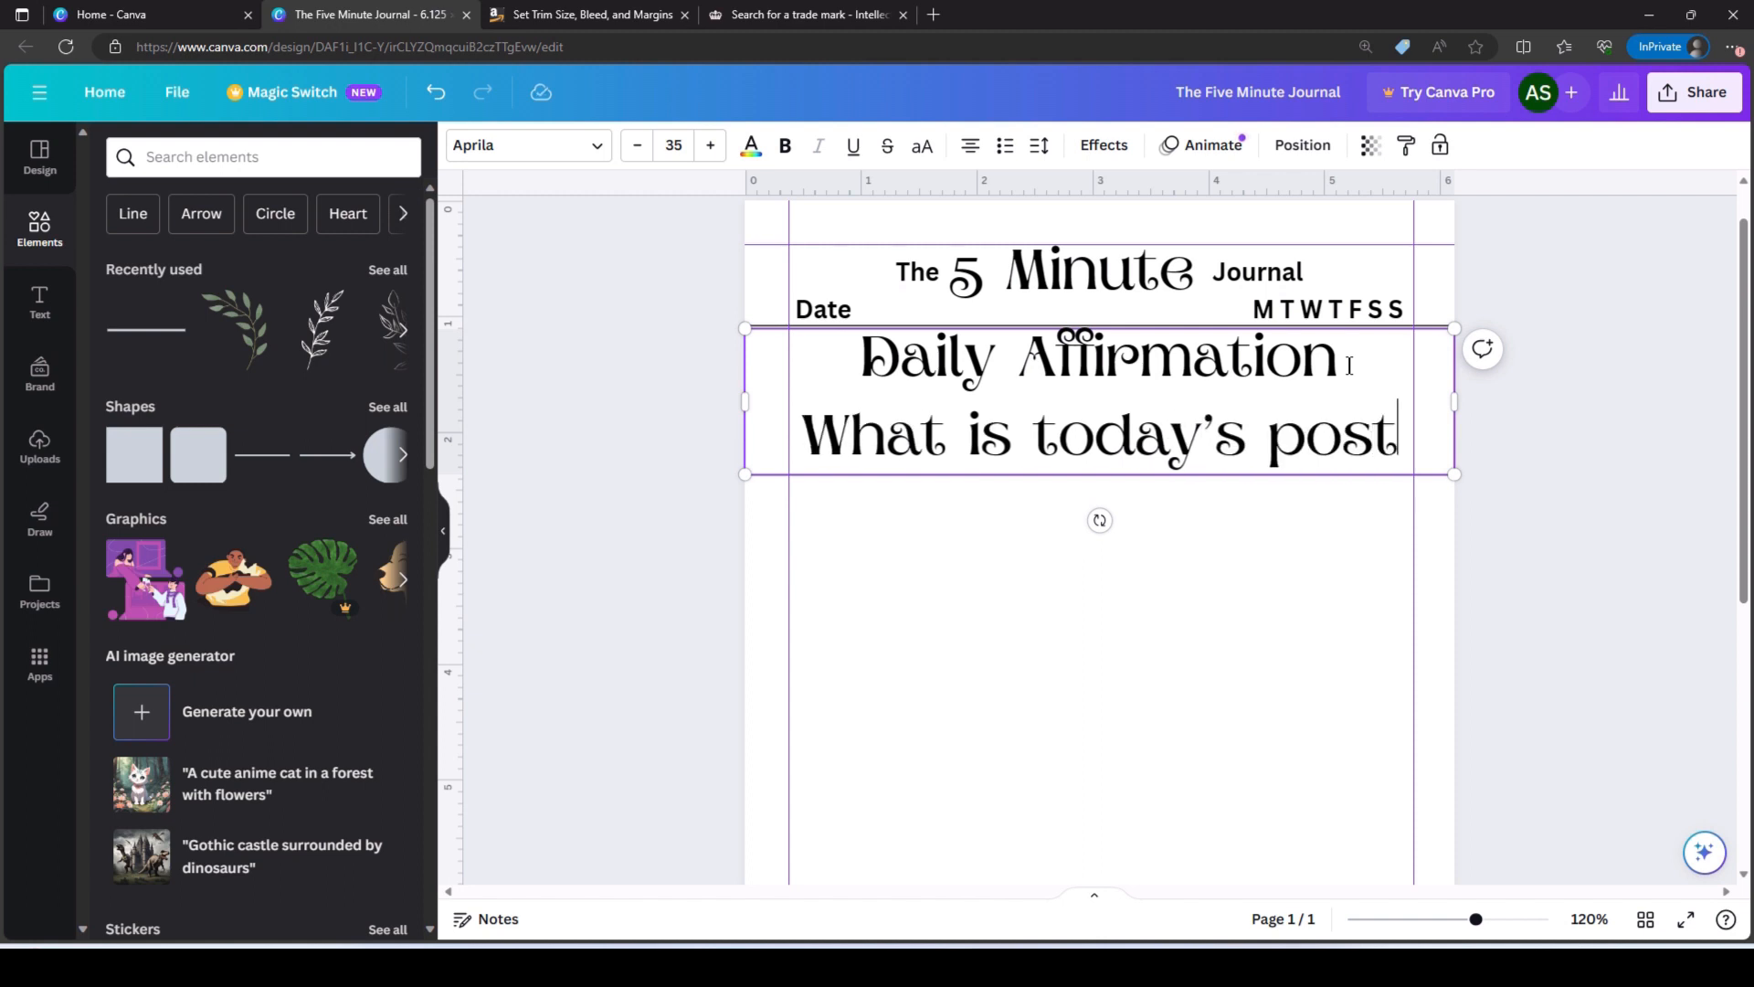
{"action": "key", "text": "BackSpace"}
{"action": "type", "text": "iti"}
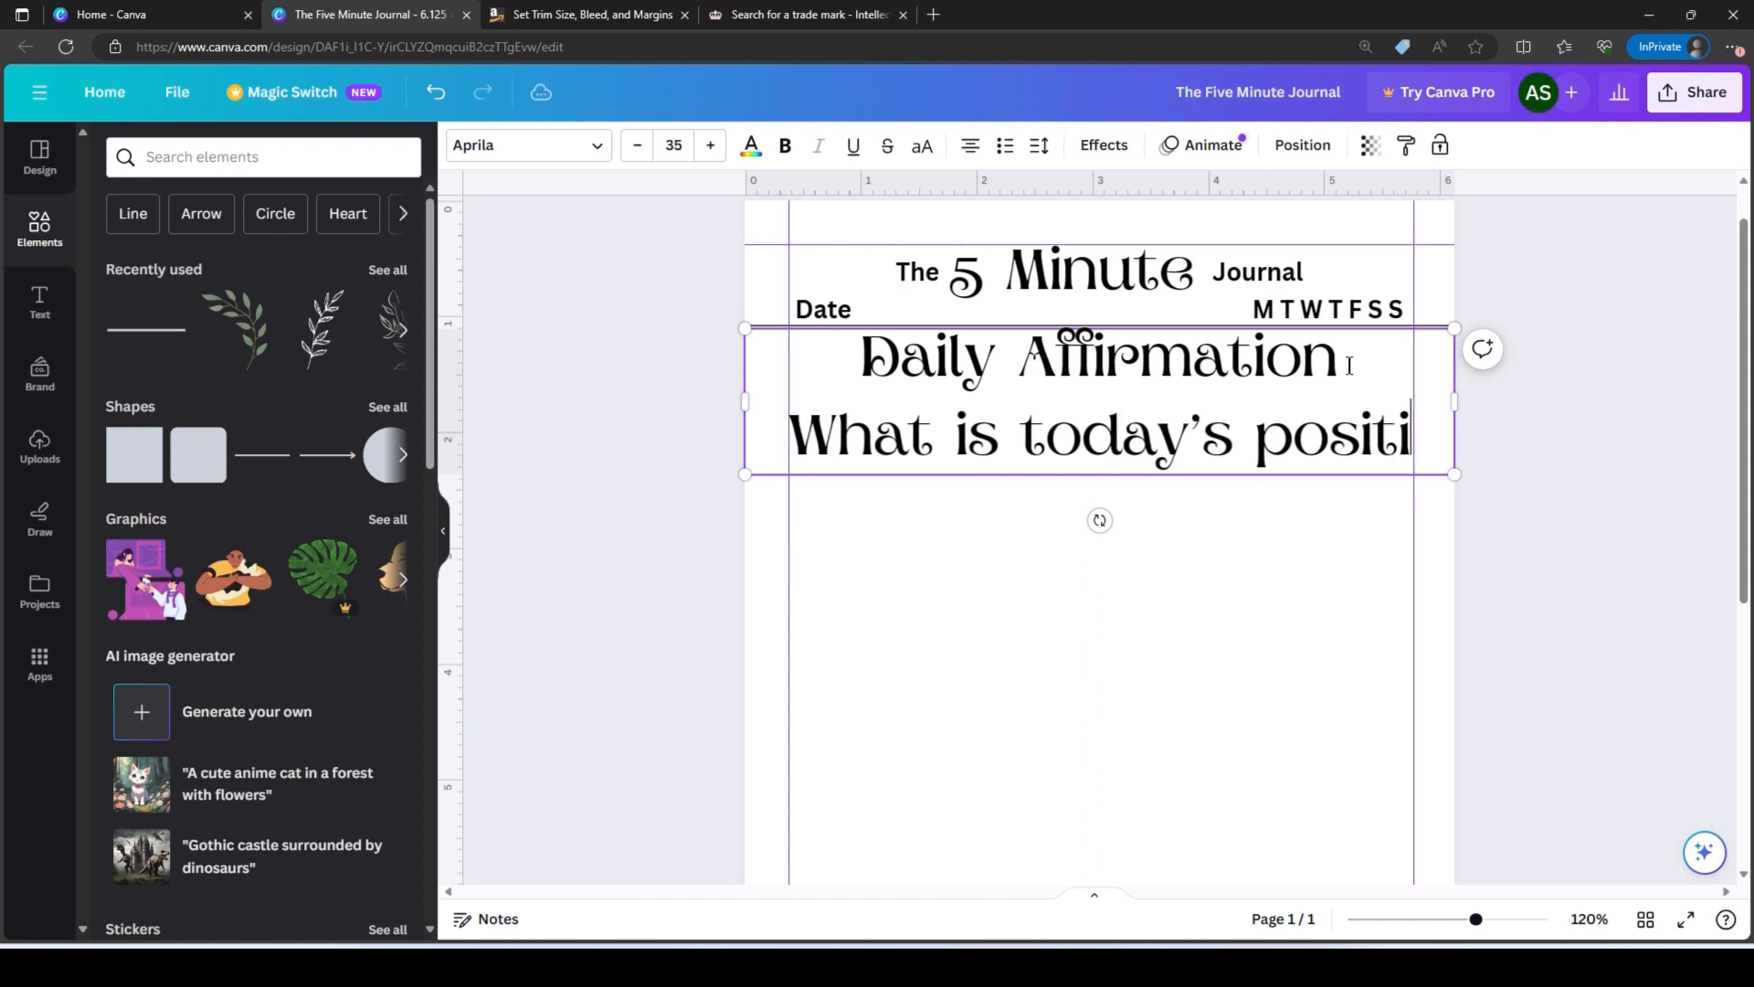
{"action": "type", "text": "ve affirm"}
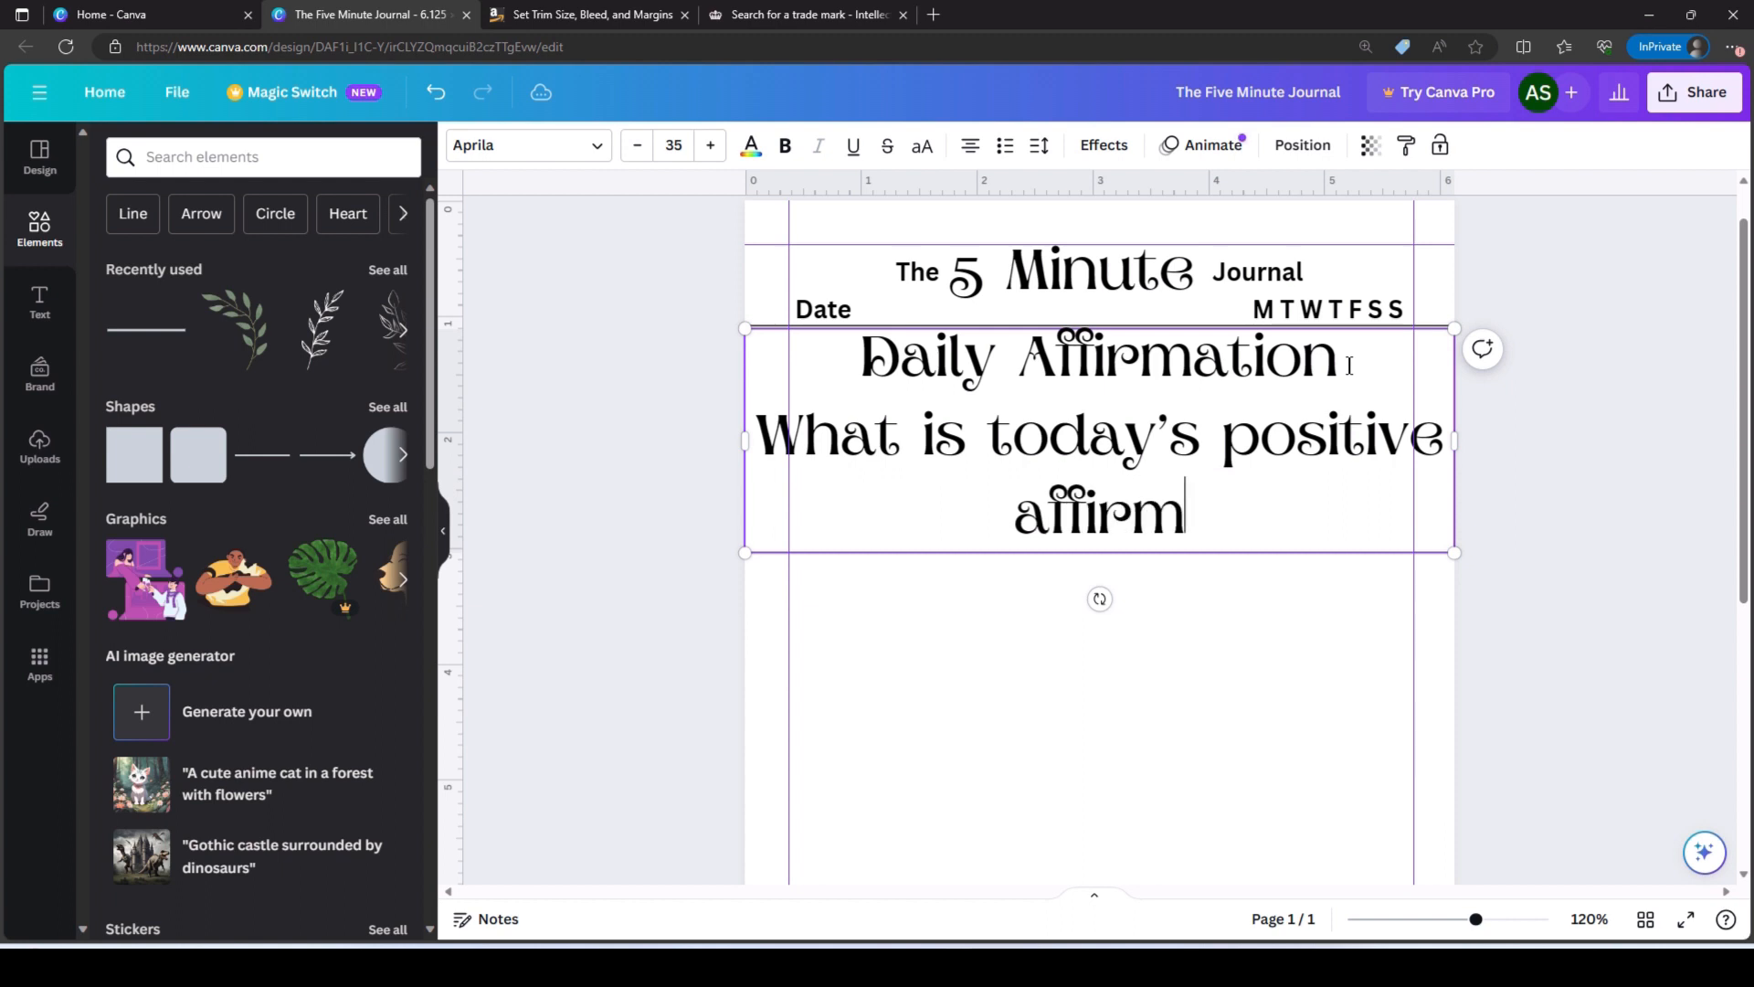
{"action": "type", "text": "ation or "}
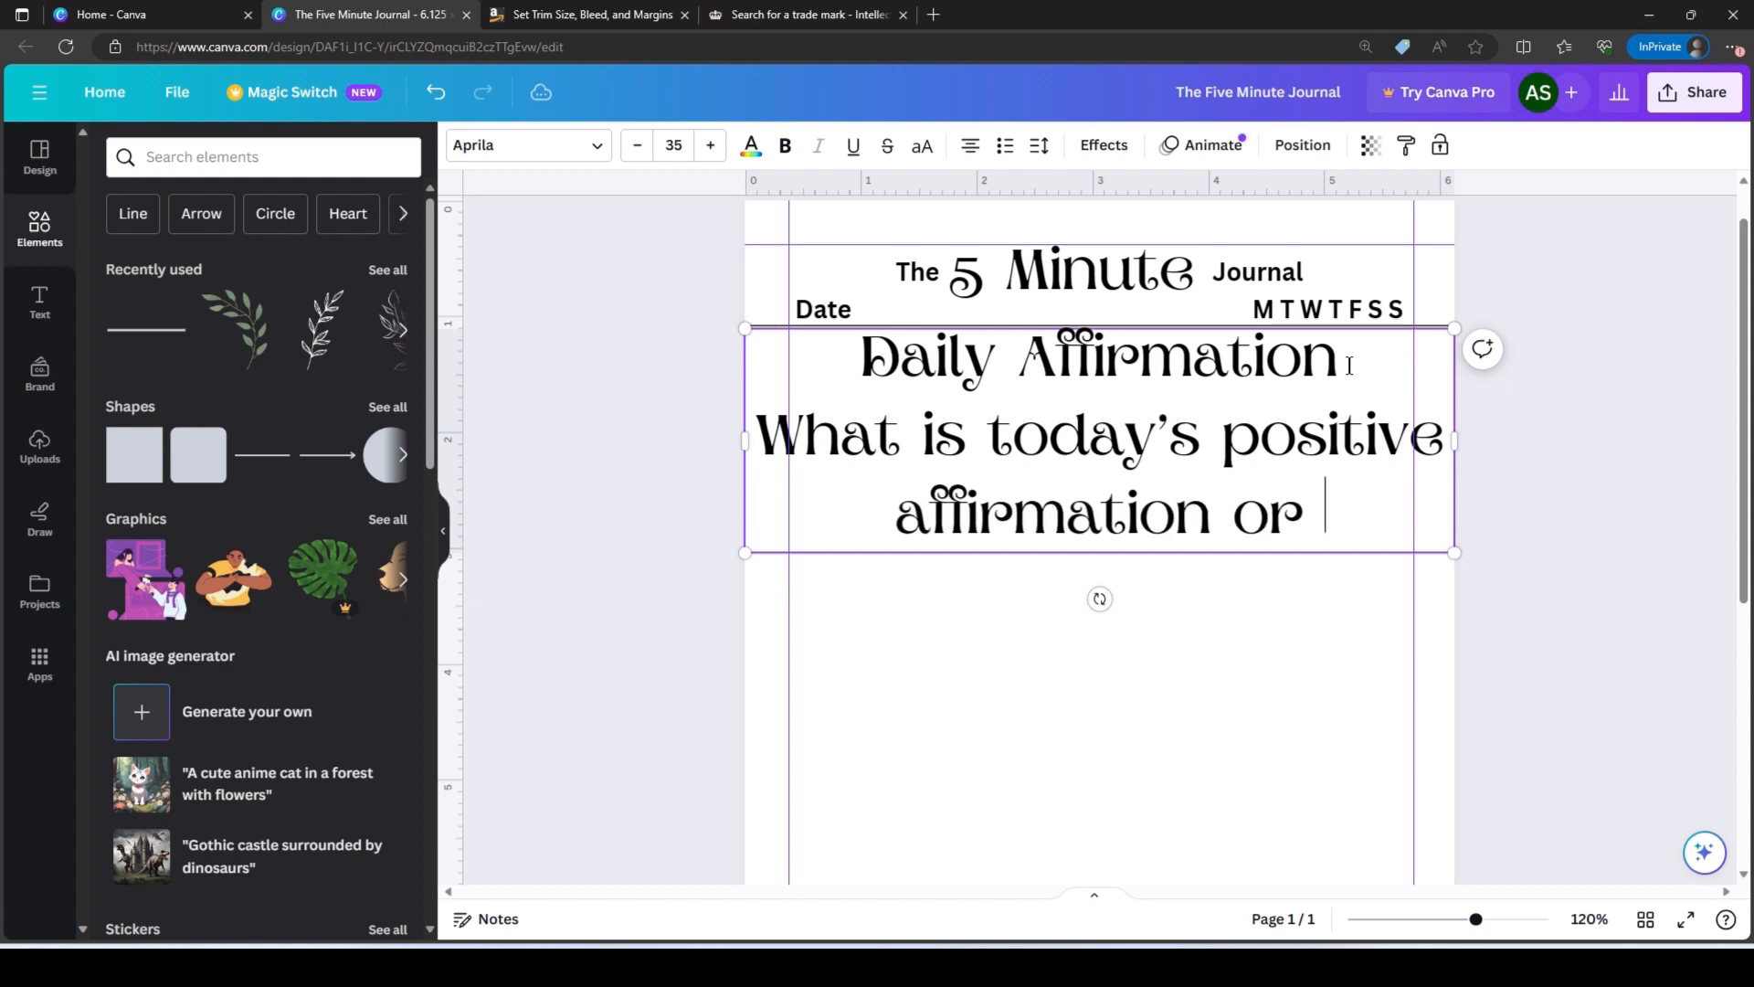
{"action": "type", "text": "mantra?"}
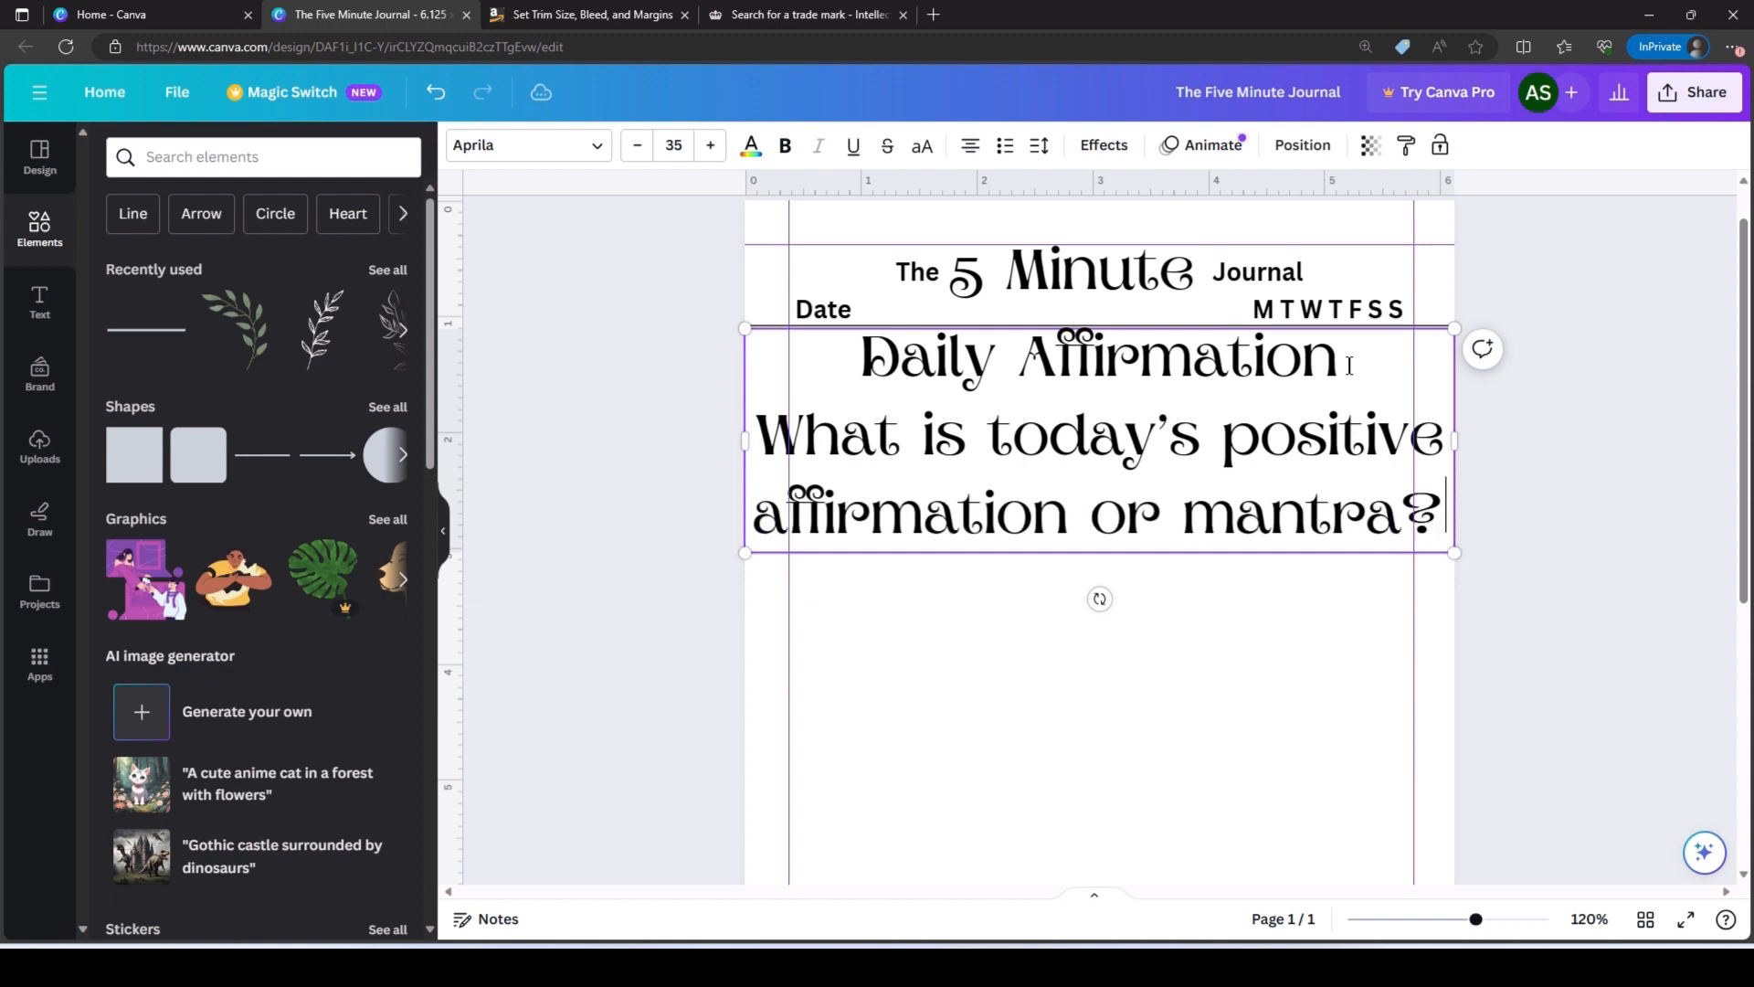
- Set the affirmation prompt's font size to 15
{"action": "left_click_drag", "start_coordinate": [1436, 524], "coordinate": [755, 429]}
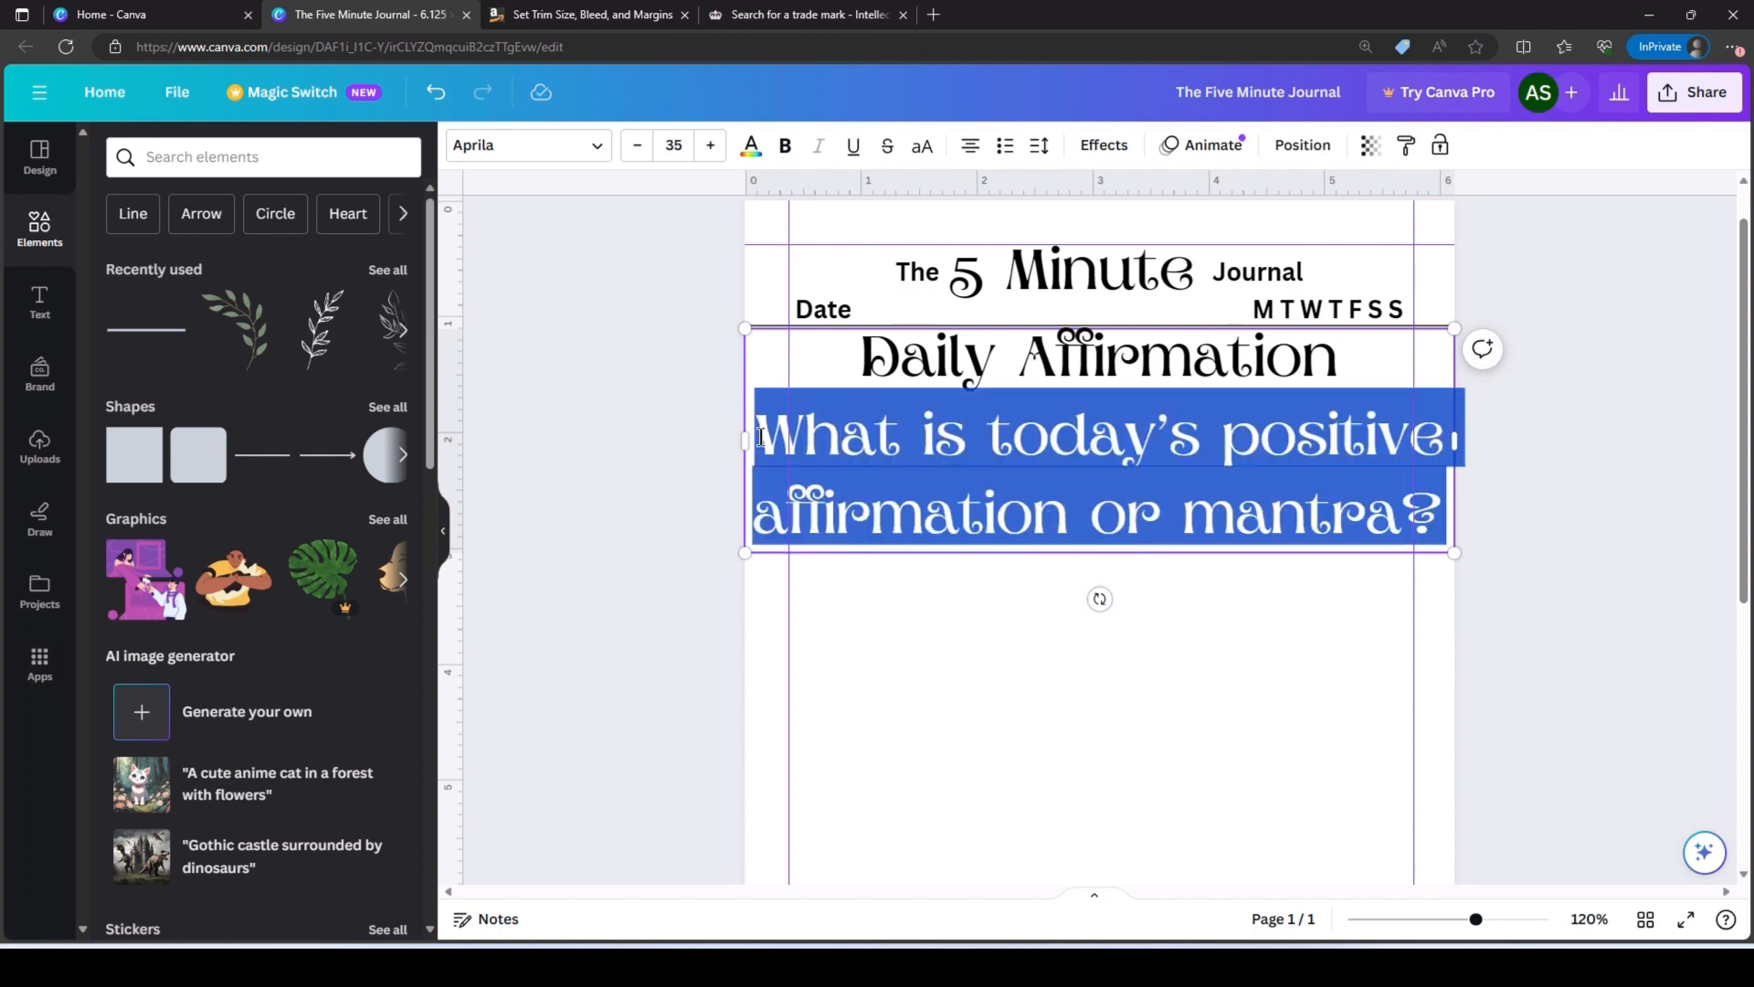
{"action": "left_click", "coordinate": [673, 148]}
{"action": "type", "text": "15"}
{"action": "key", "text": "Return"}
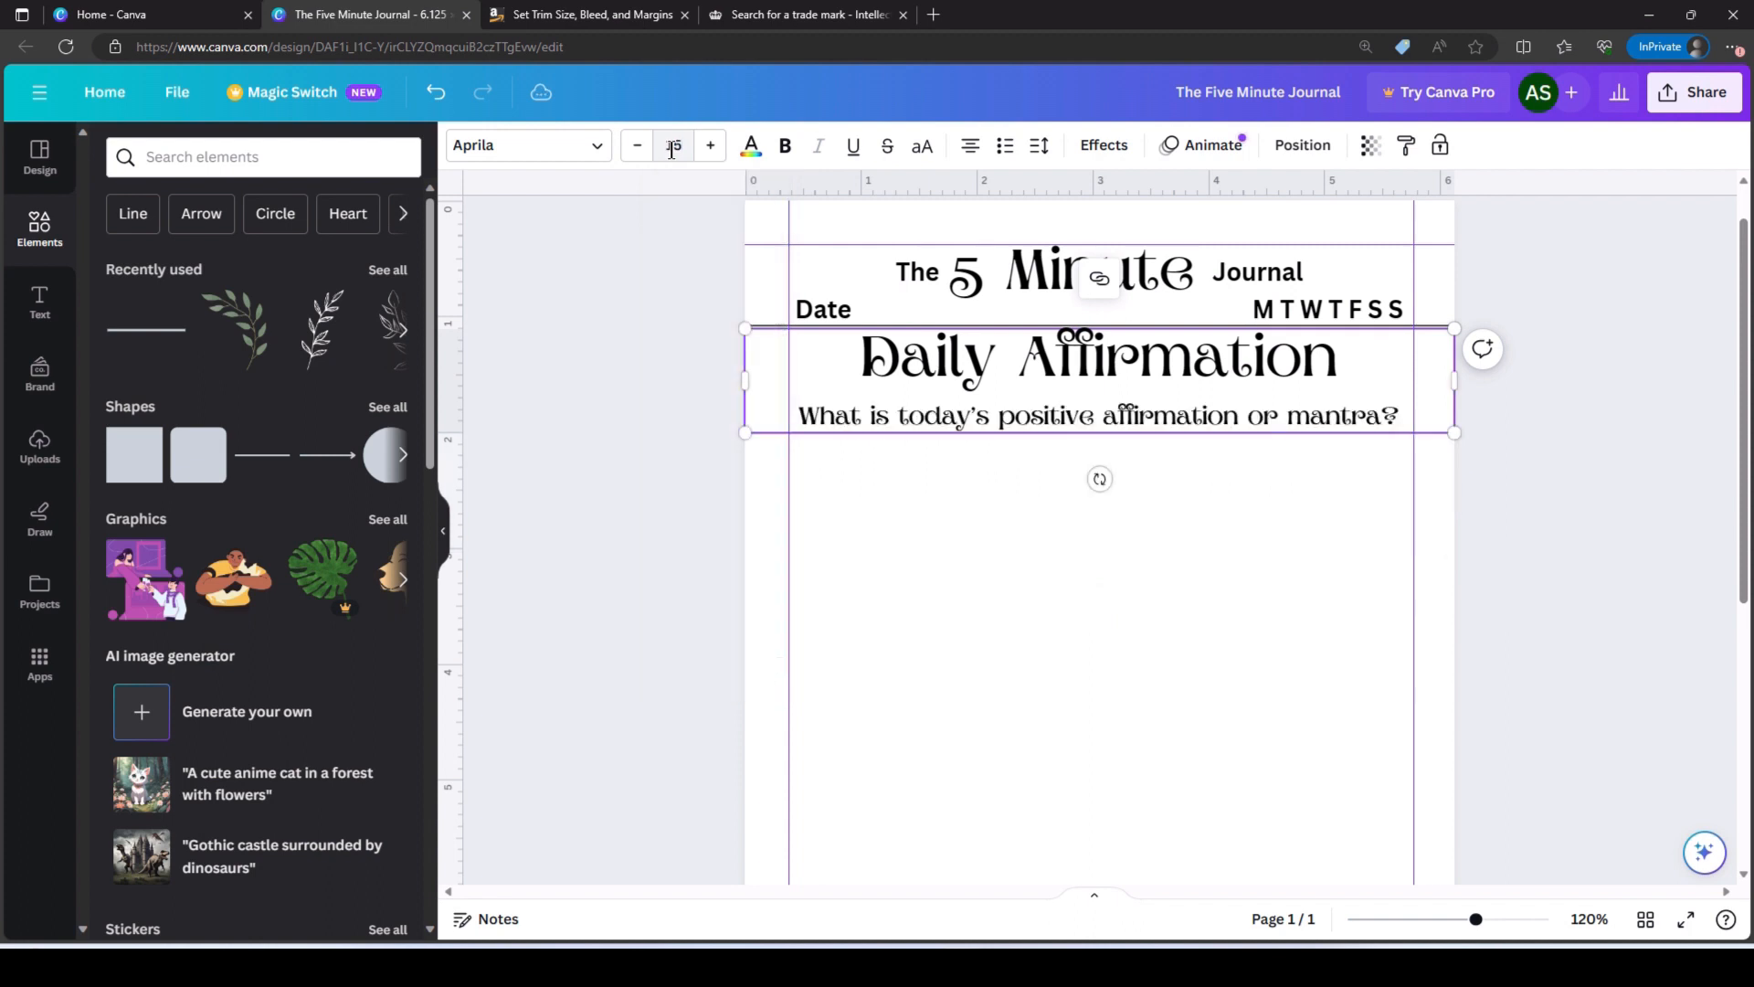
- Set the "Daily Affirmation" heading's font size to 25
{"action": "left_click", "coordinate": [1143, 356]}
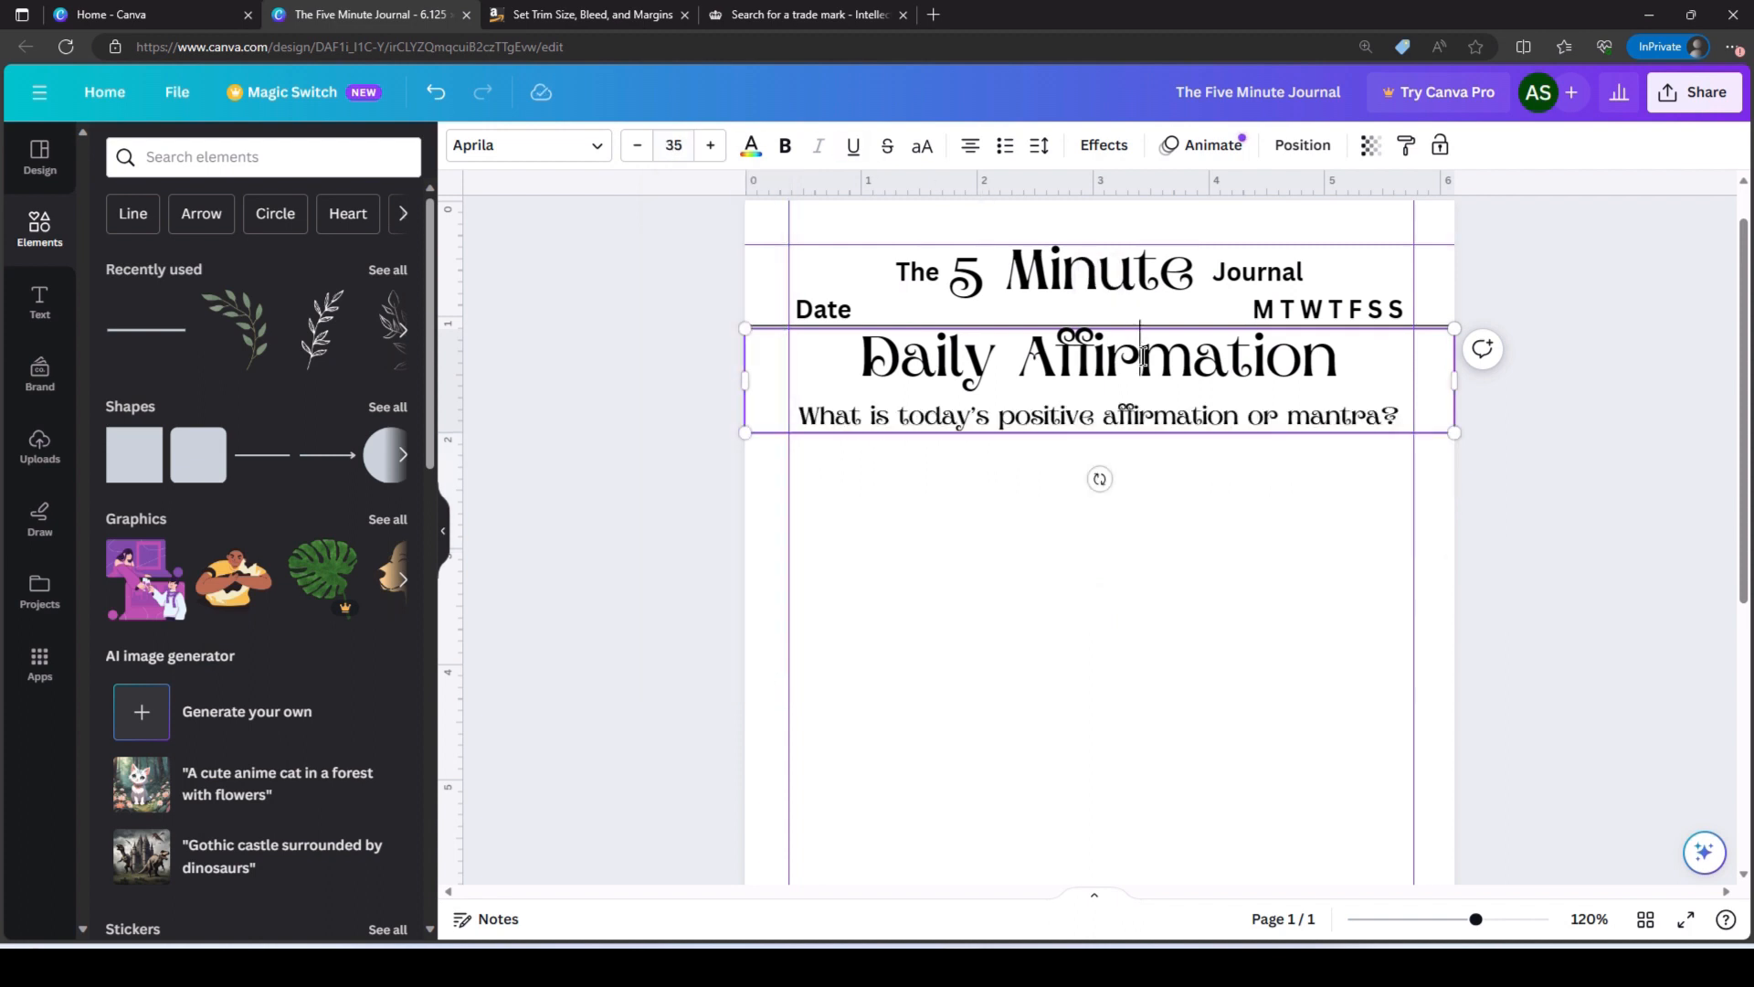
{"action": "left_click_drag", "start_coordinate": [1356, 361], "coordinate": [820, 345]}
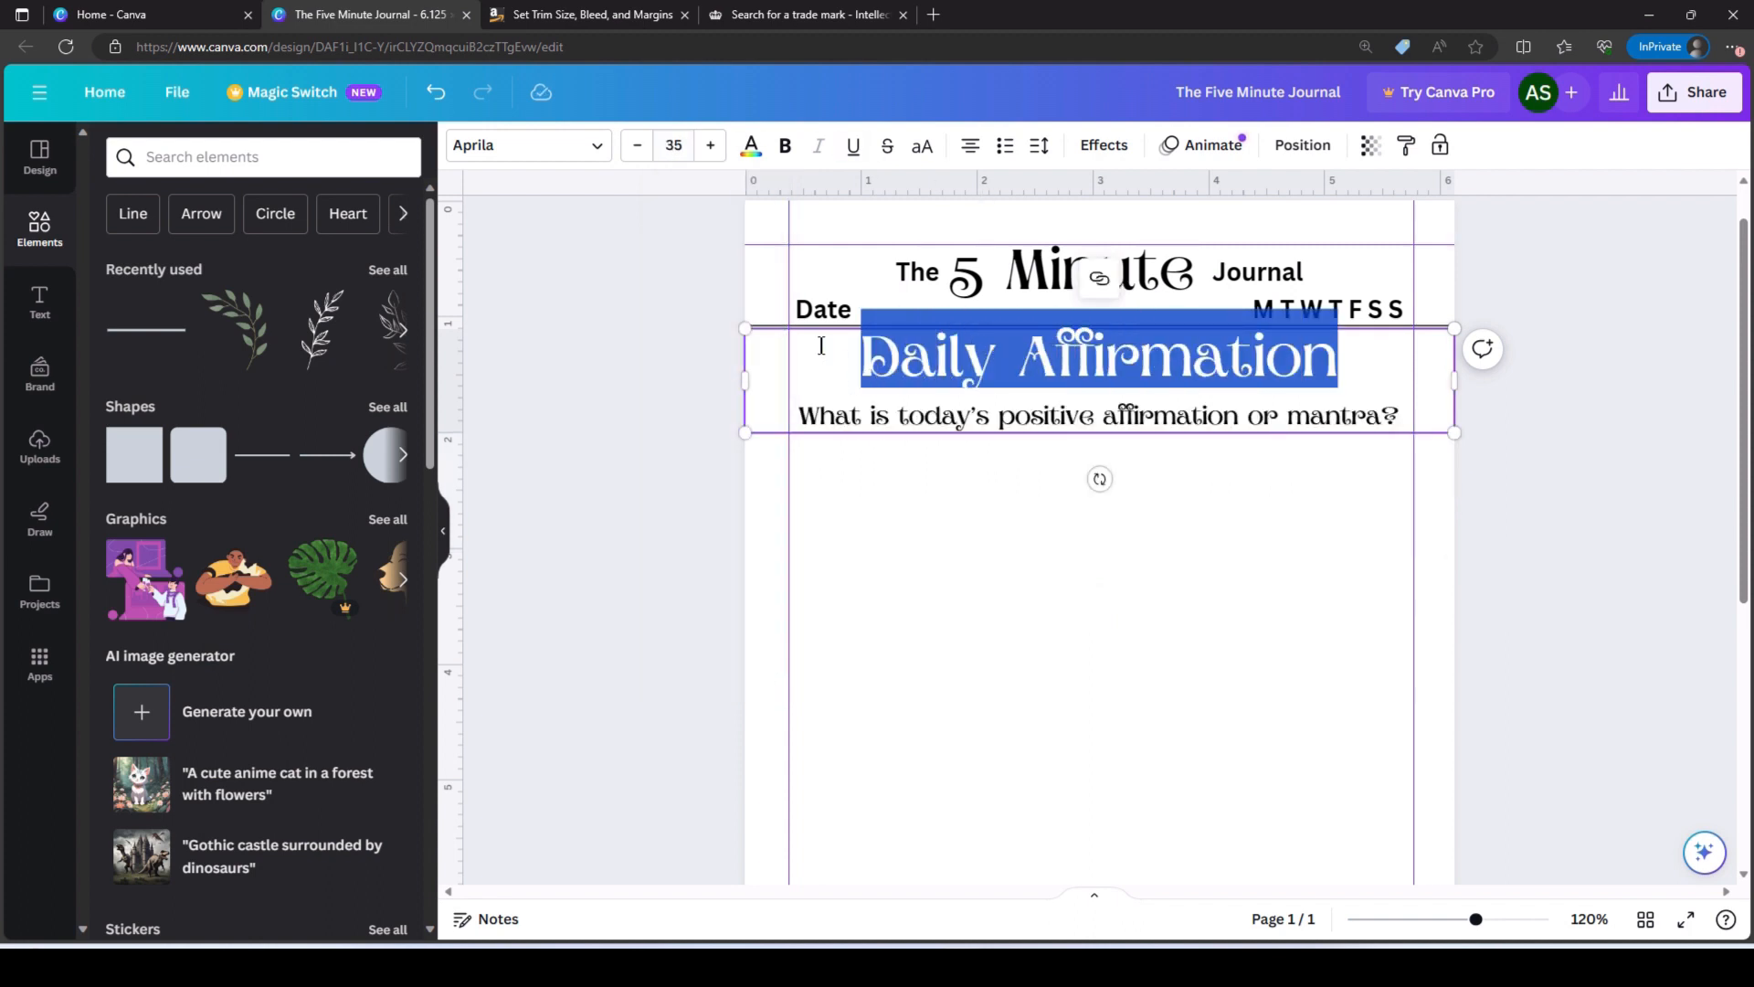
{"action": "left_click", "coordinate": [673, 150]}
{"action": "type", "text": "2"}
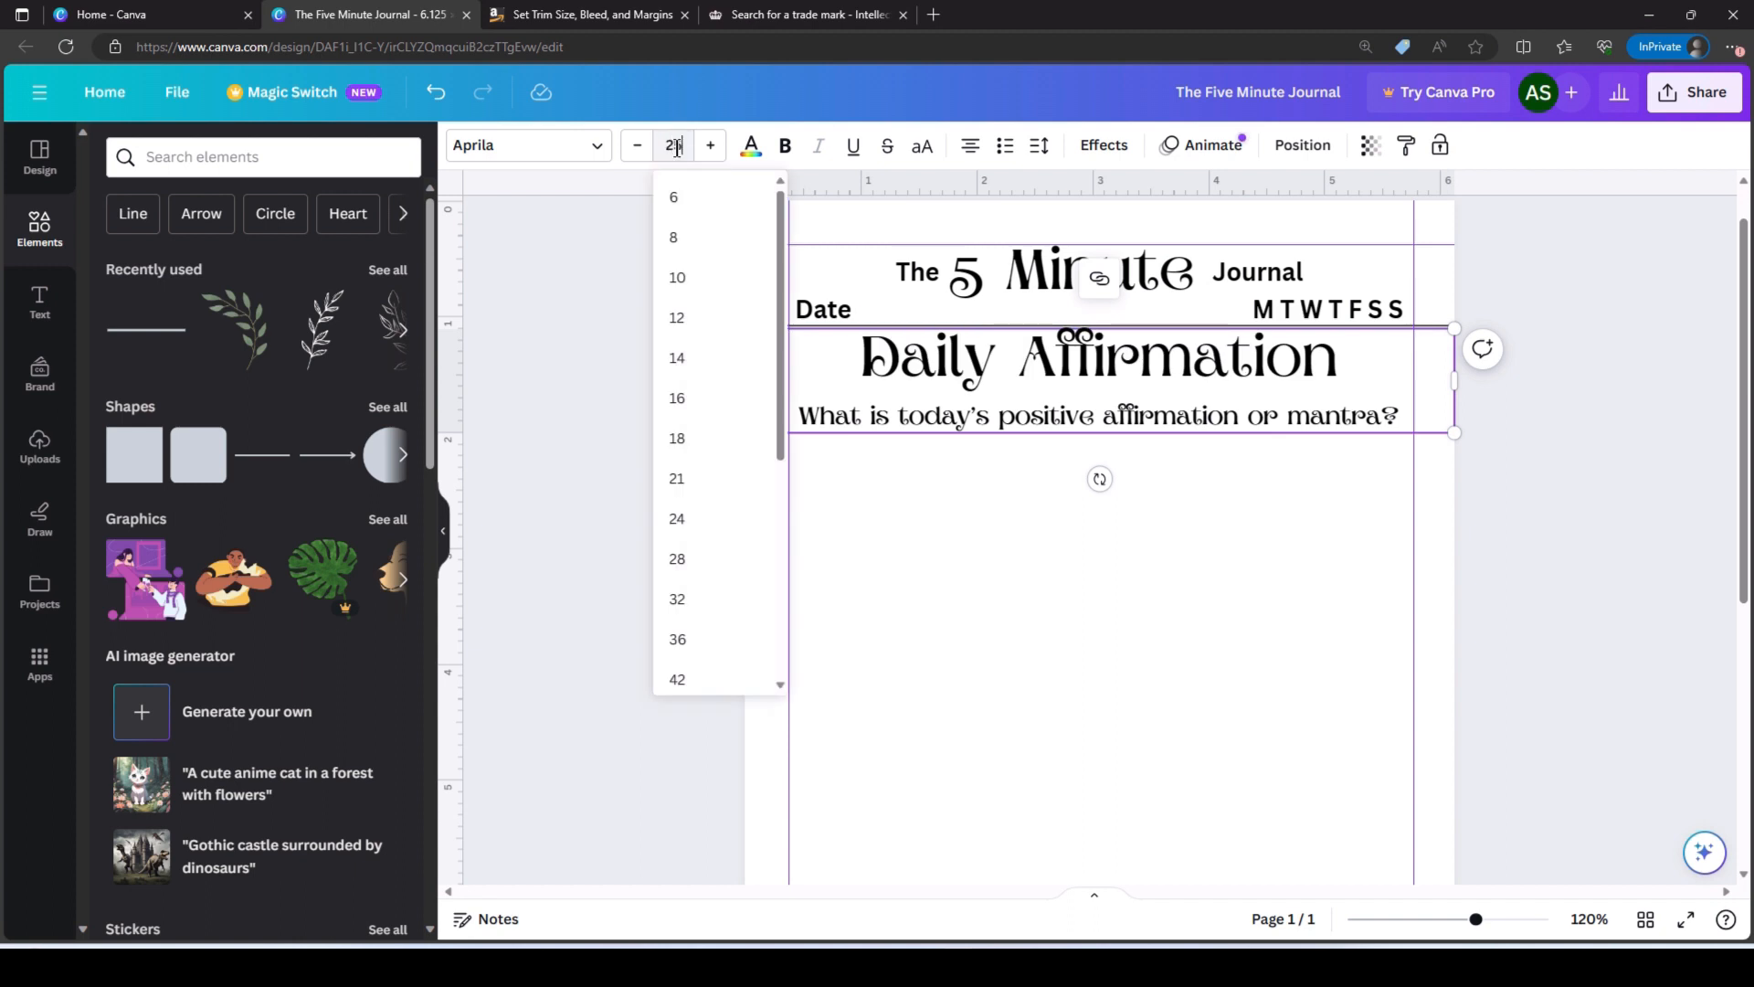
{"action": "type", "text": "1"}
{"action": "key", "text": "Return"}
{"action": "left_click", "coordinate": [528, 286]}
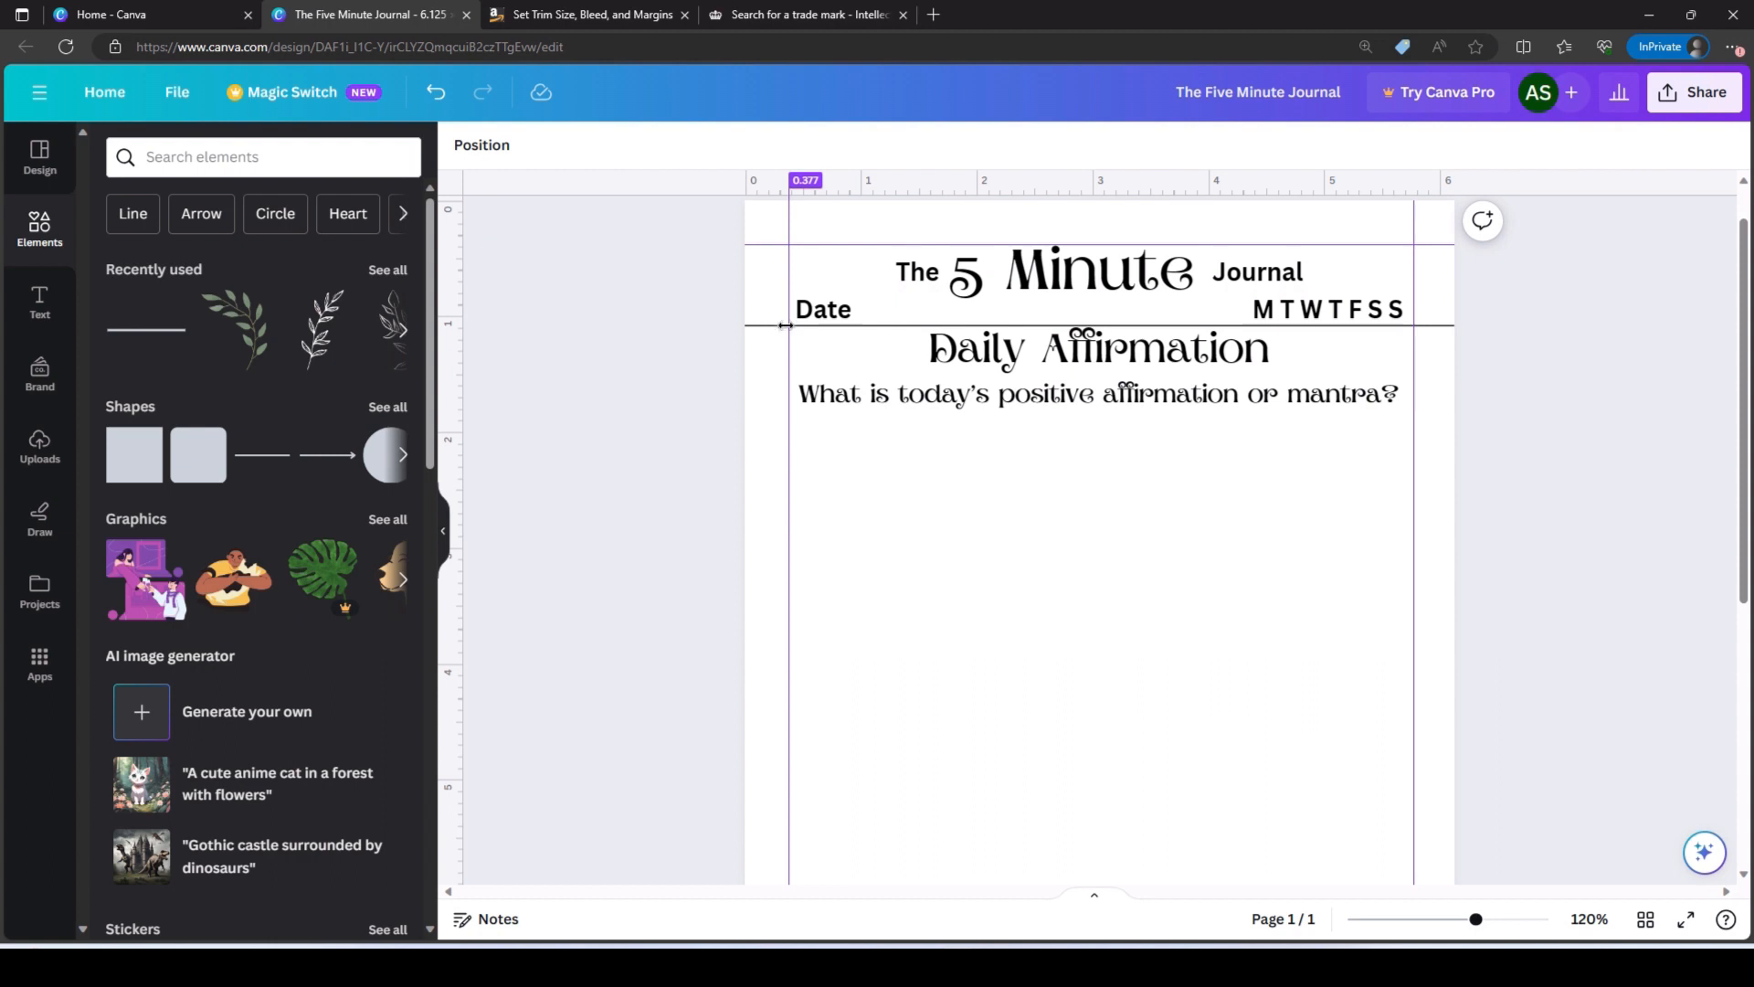
- Add a straight horizontal line below the affirmation prompt, spanning exactly between the two side margin guides
{"action": "left_click", "coordinate": [145, 331]}
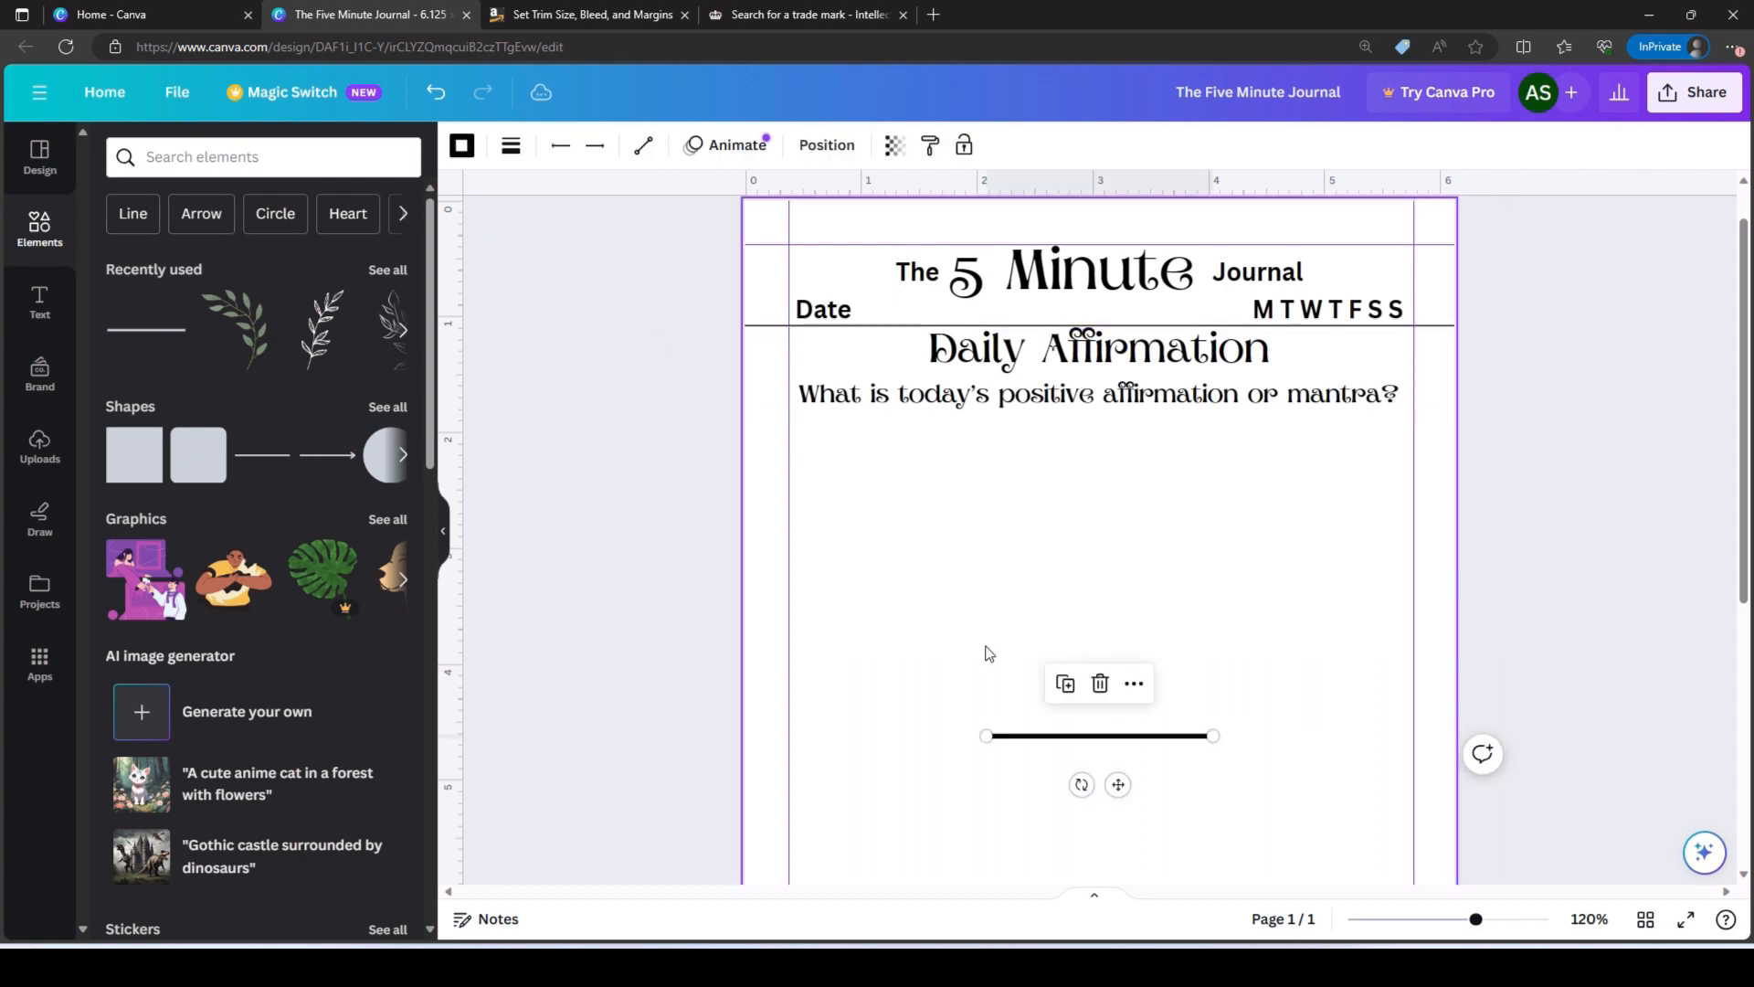
{"action": "left_click_drag", "start_coordinate": [1116, 784], "coordinate": [1108, 491]}
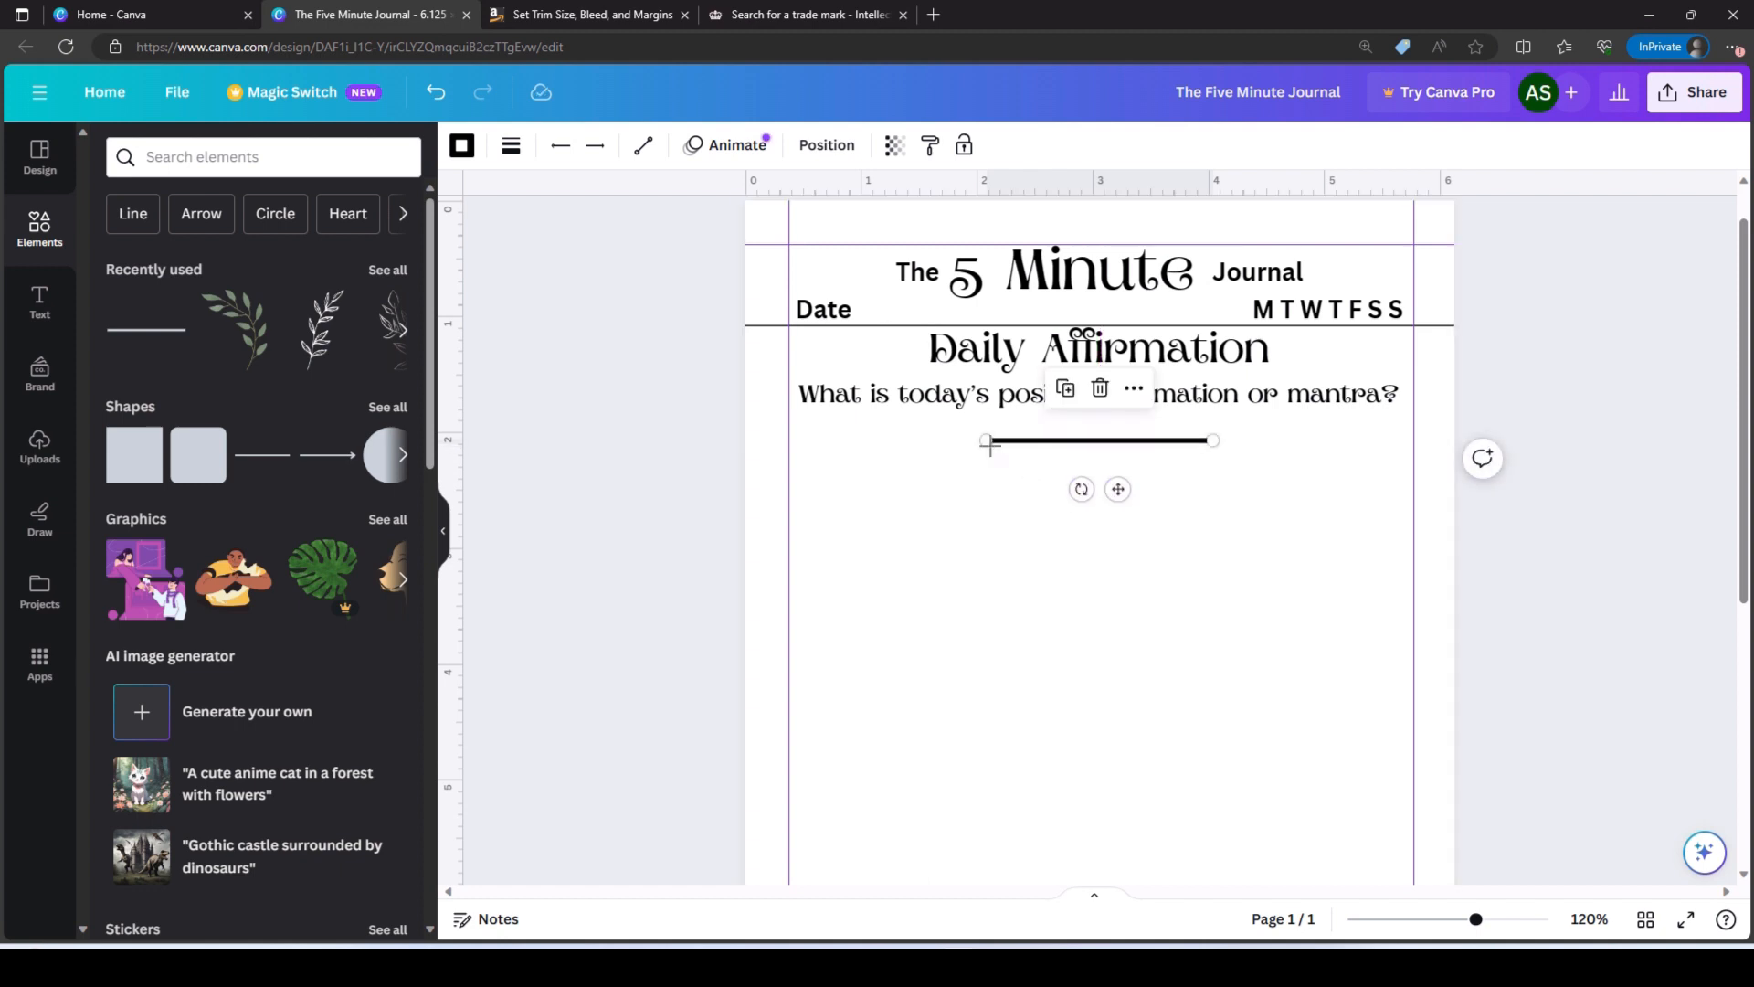
{"action": "left_click_drag", "start_coordinate": [985, 440], "coordinate": [706, 438]}
{"action": "left_click_drag", "start_coordinate": [1213, 440], "coordinate": [1489, 430]}
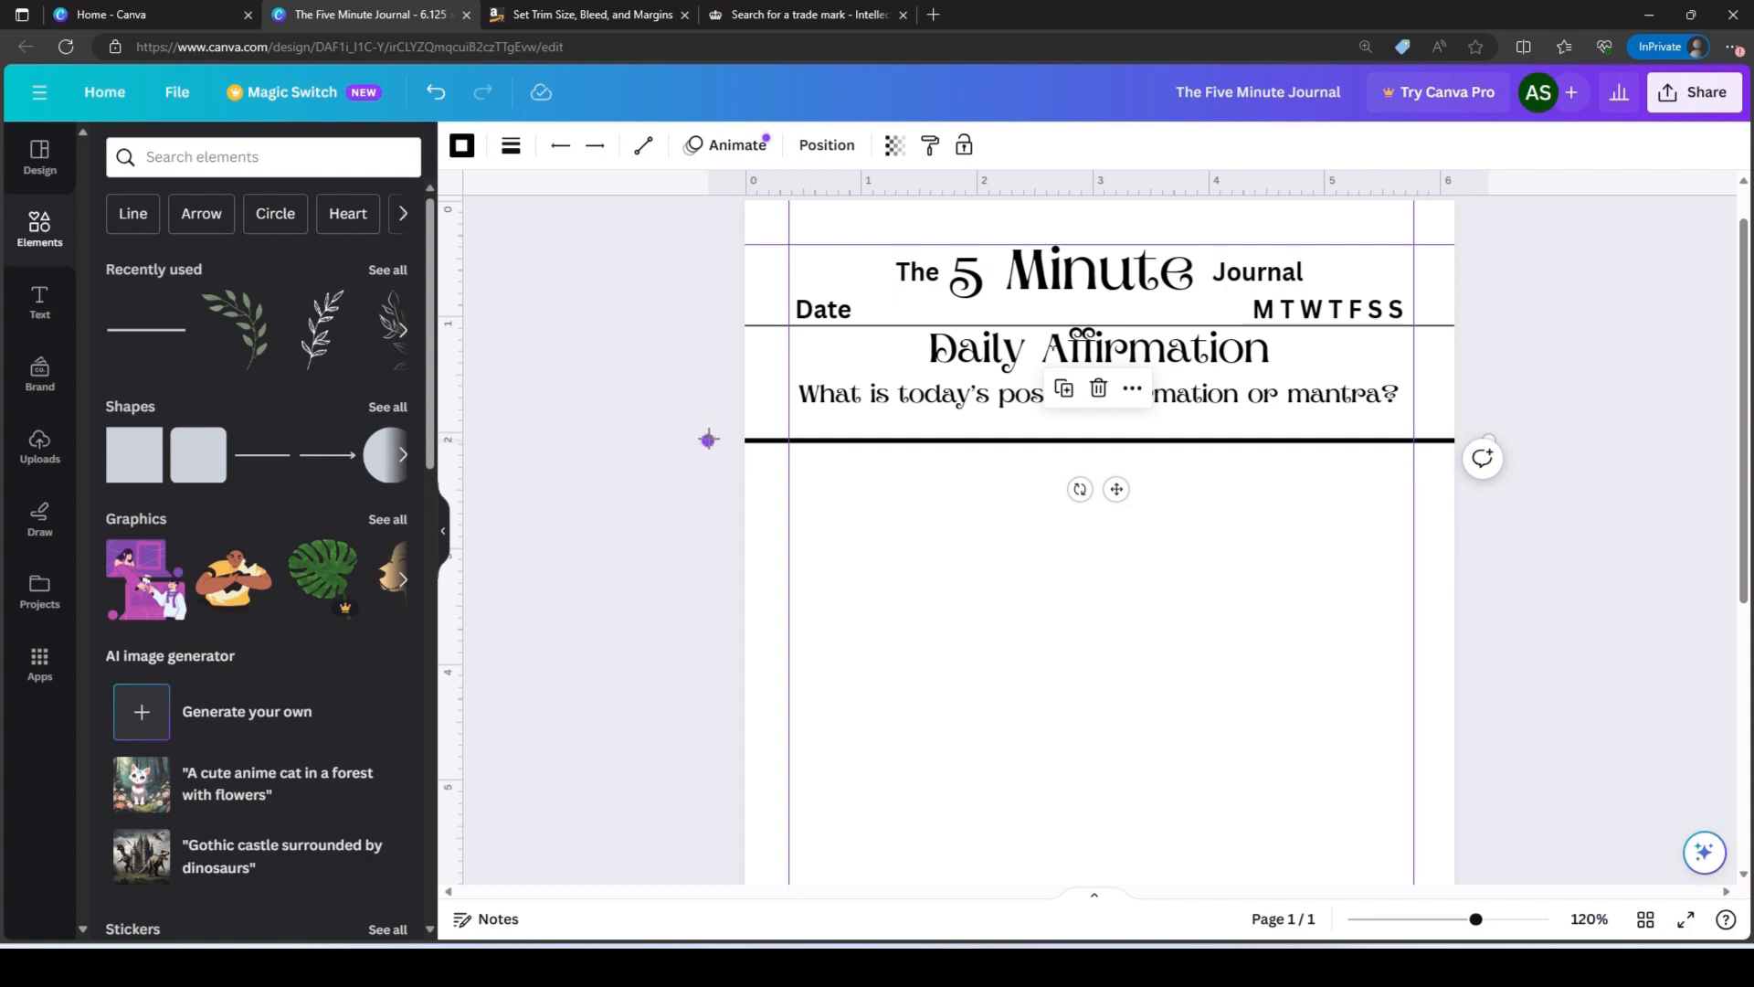
{"action": "left_click_drag", "start_coordinate": [709, 439], "coordinate": [788, 441]}
{"action": "scroll", "coordinate": [1462, 447], "scroll_direction": "down", "scroll_amount": 1}
{"action": "left_click_drag", "start_coordinate": [1454, 384], "coordinate": [1418, 374]}
{"action": "left_click", "coordinate": [1580, 330]}
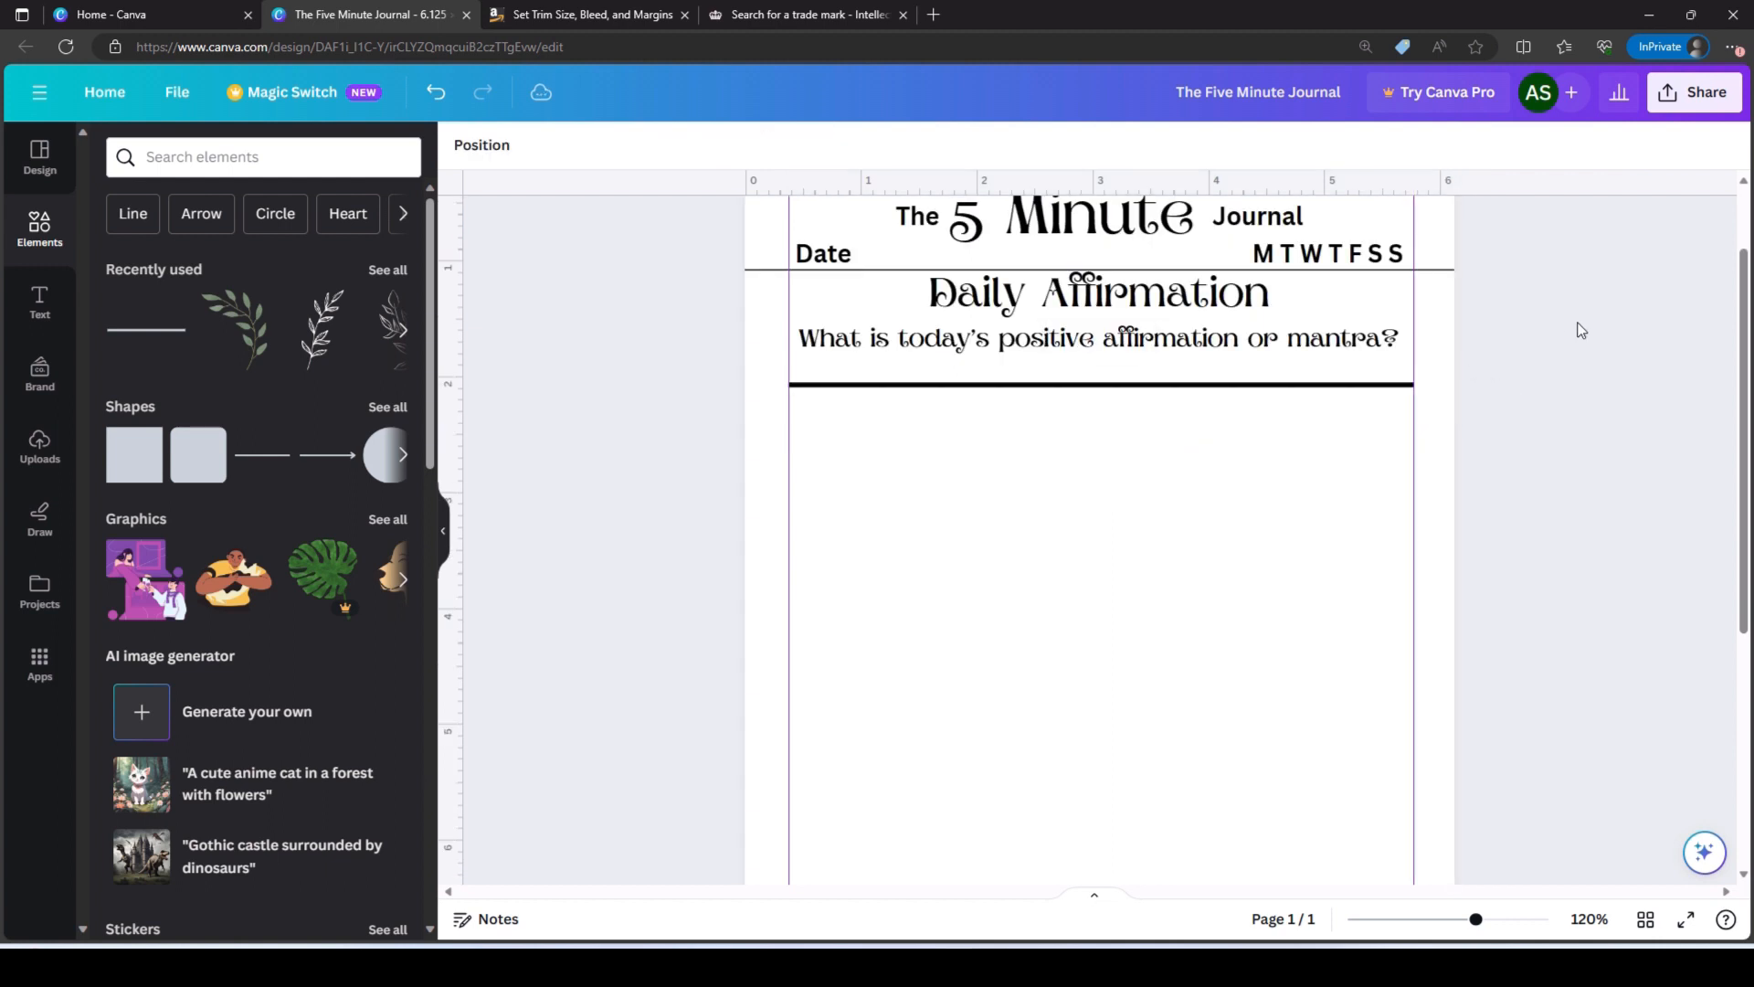
- Make the line below the affirmation prompt dotted with a line weight of 1
{"action": "left_click", "coordinate": [1110, 392]}
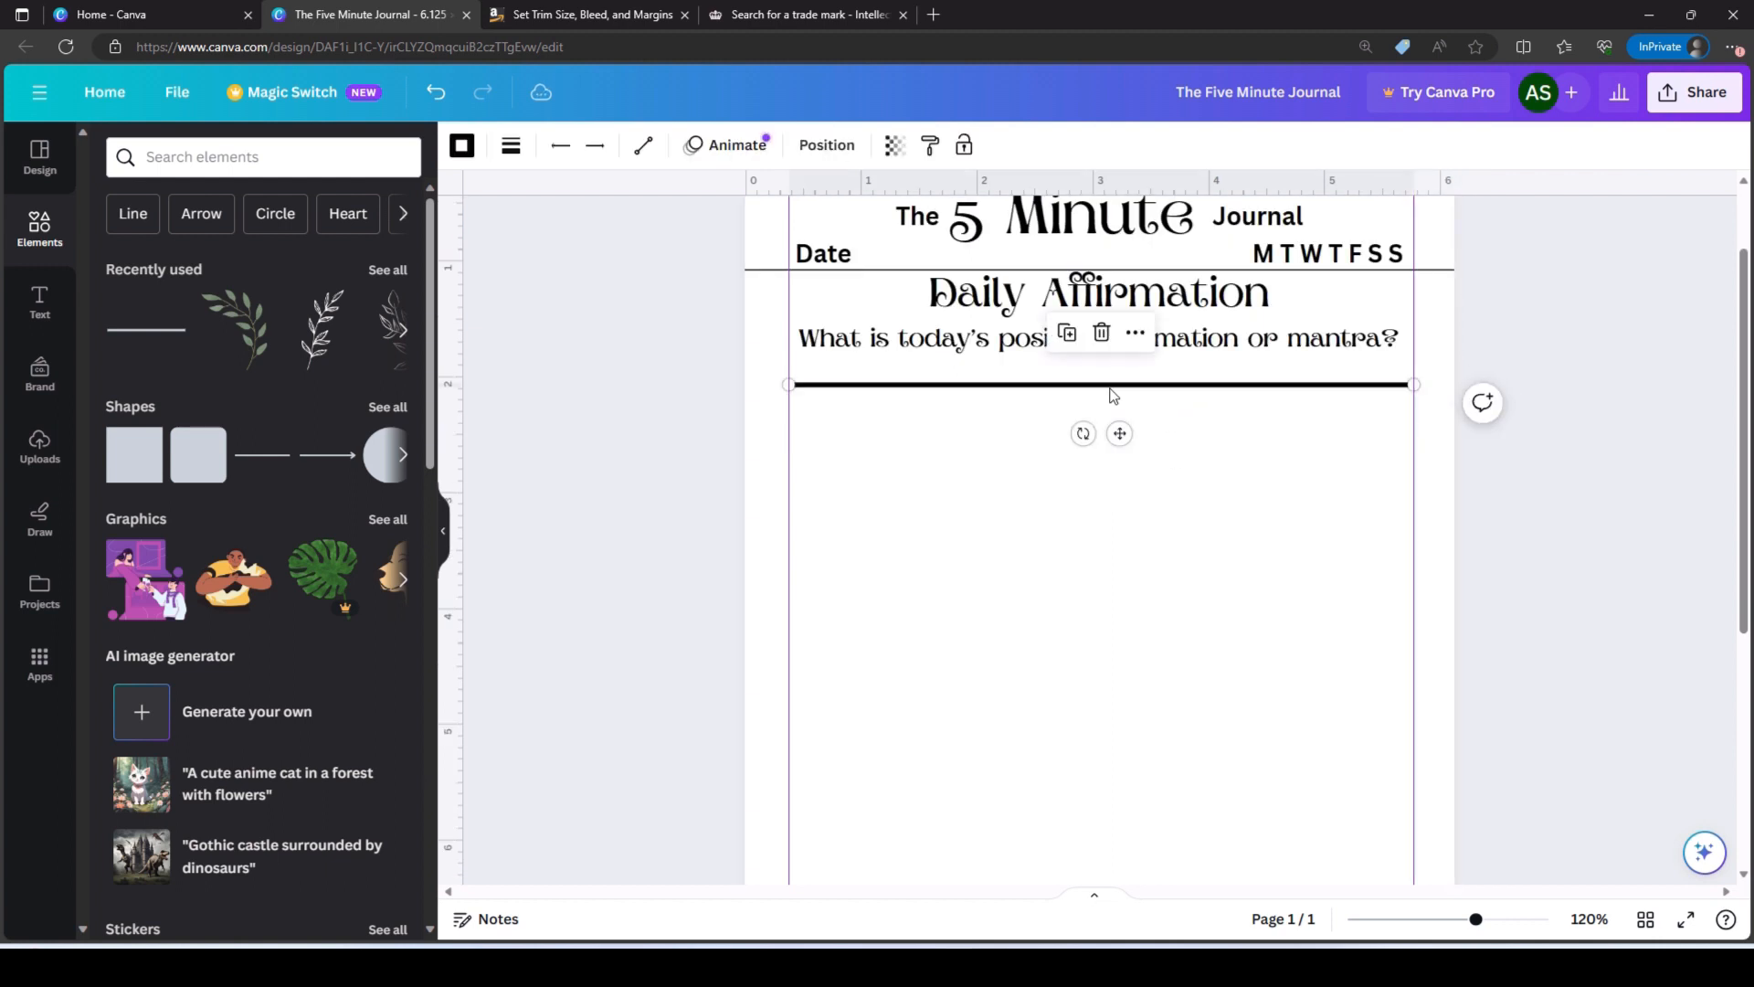
{"action": "left_click", "coordinate": [510, 146]}
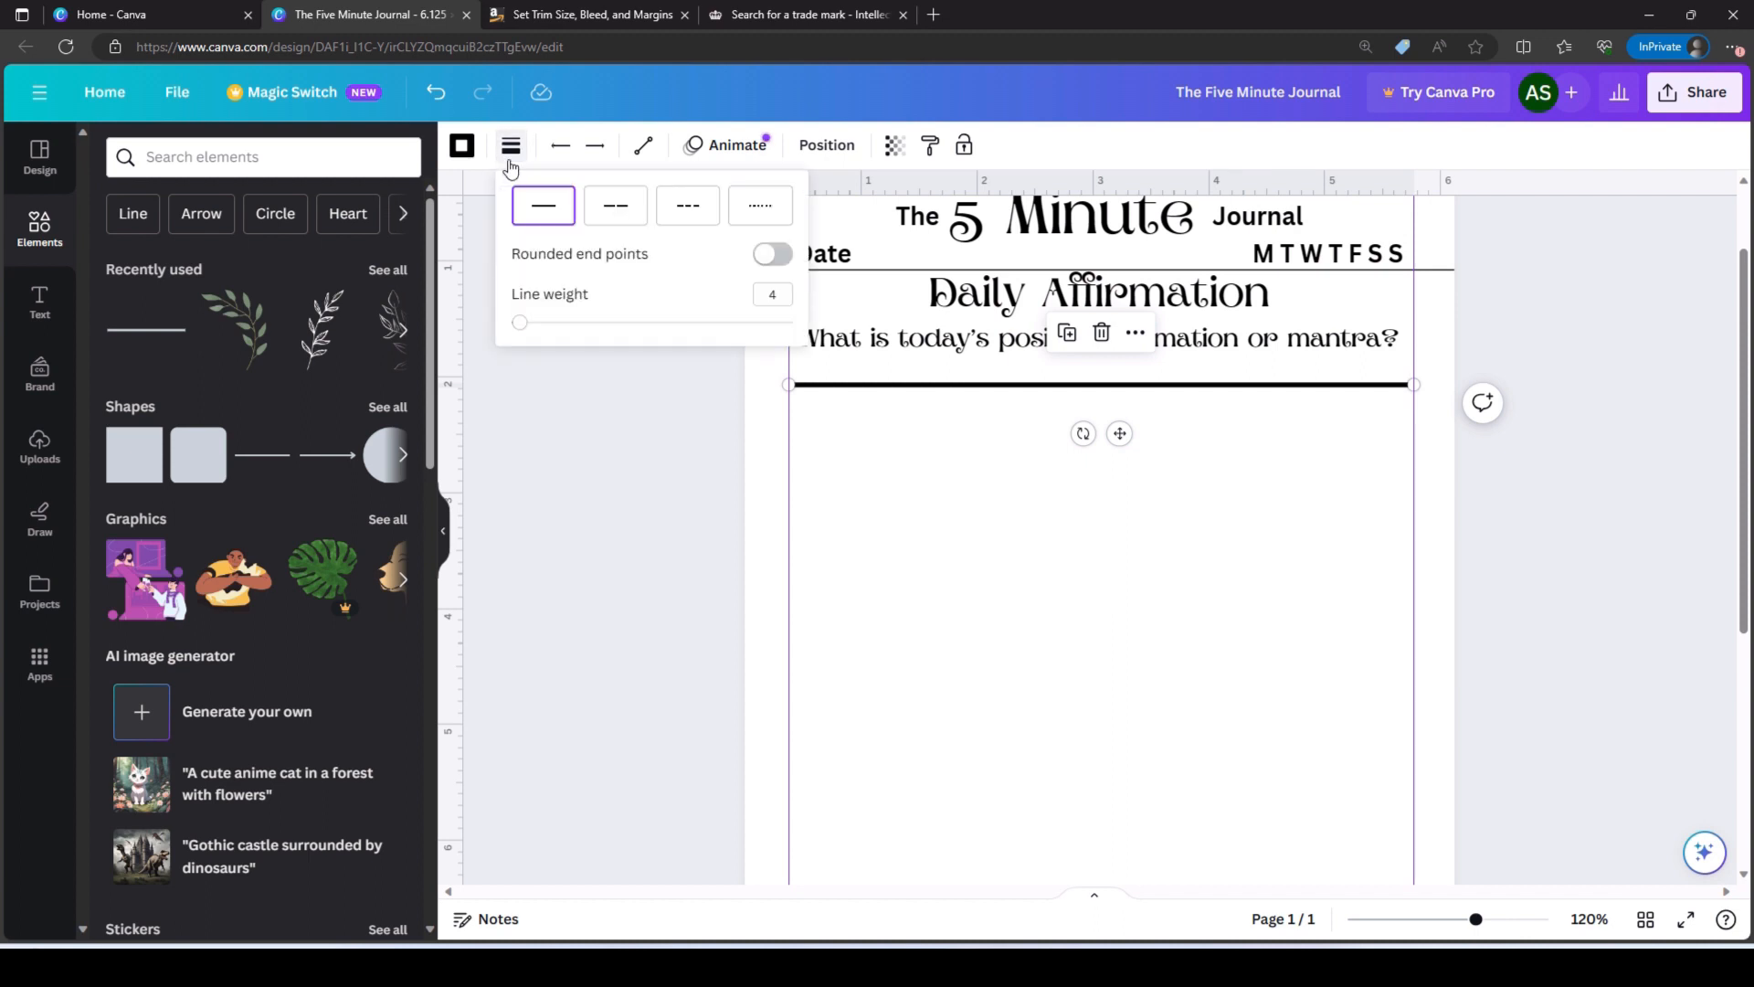
{"action": "left_click", "coordinate": [757, 209]}
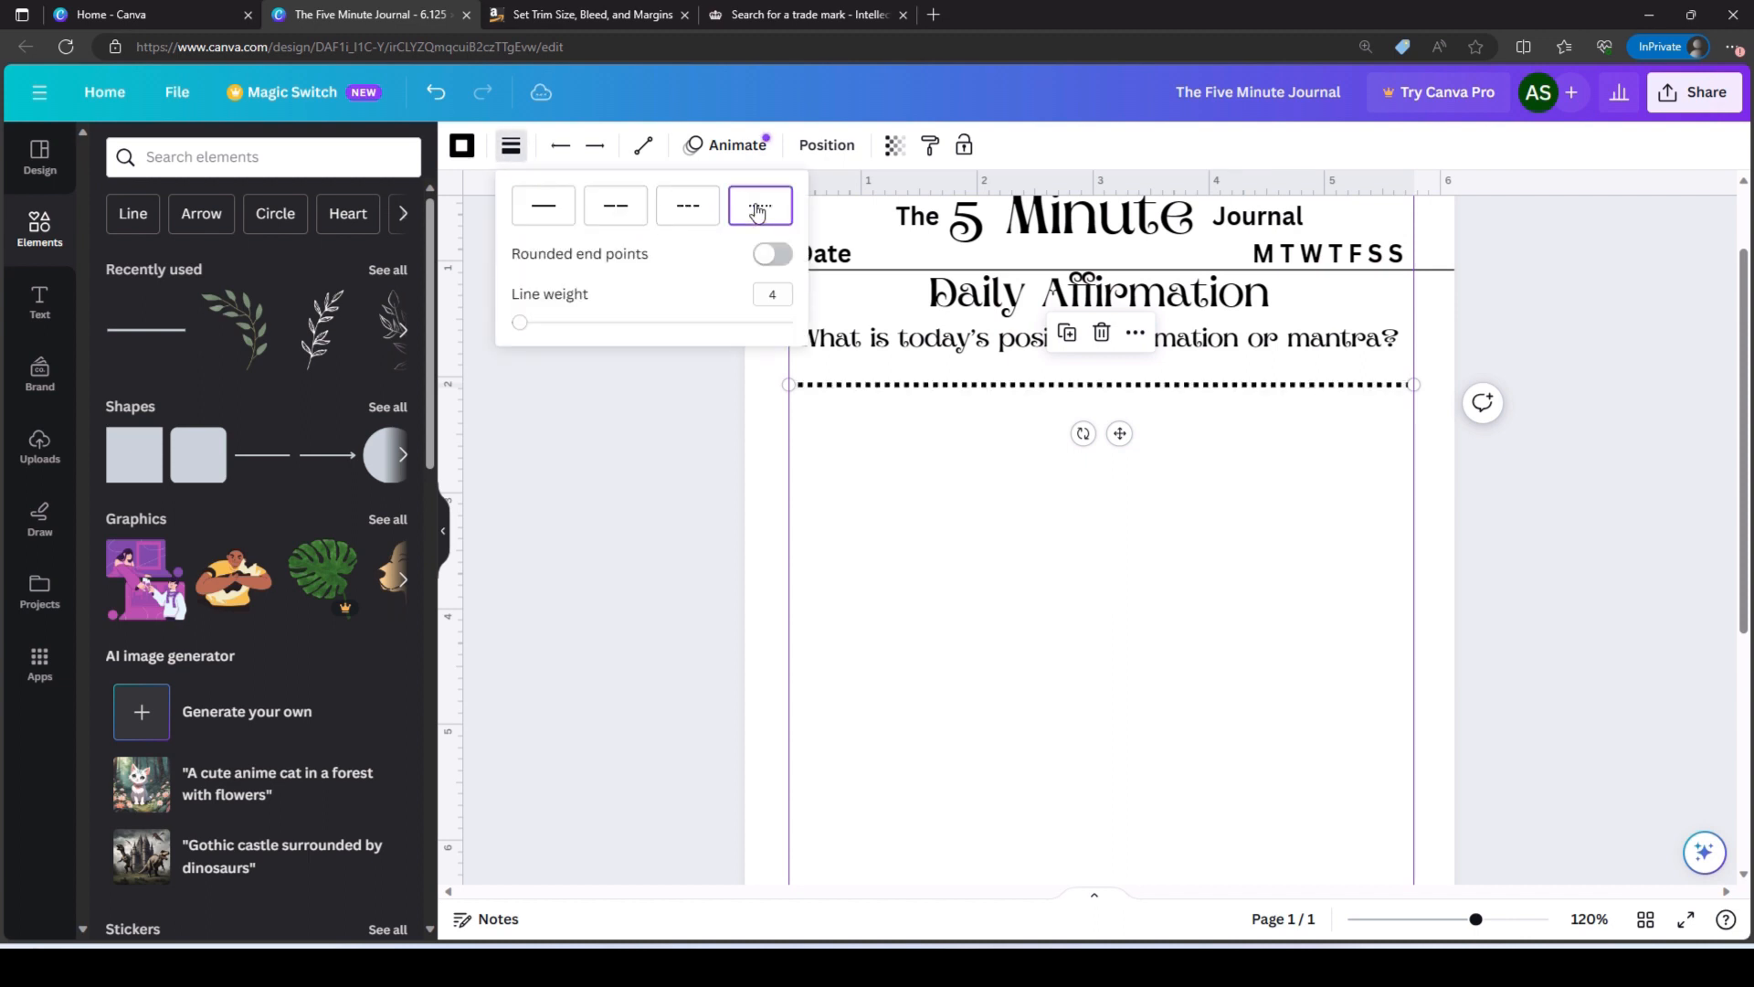
{"action": "left_click", "coordinate": [767, 297]}
{"action": "type", "text": "1"}
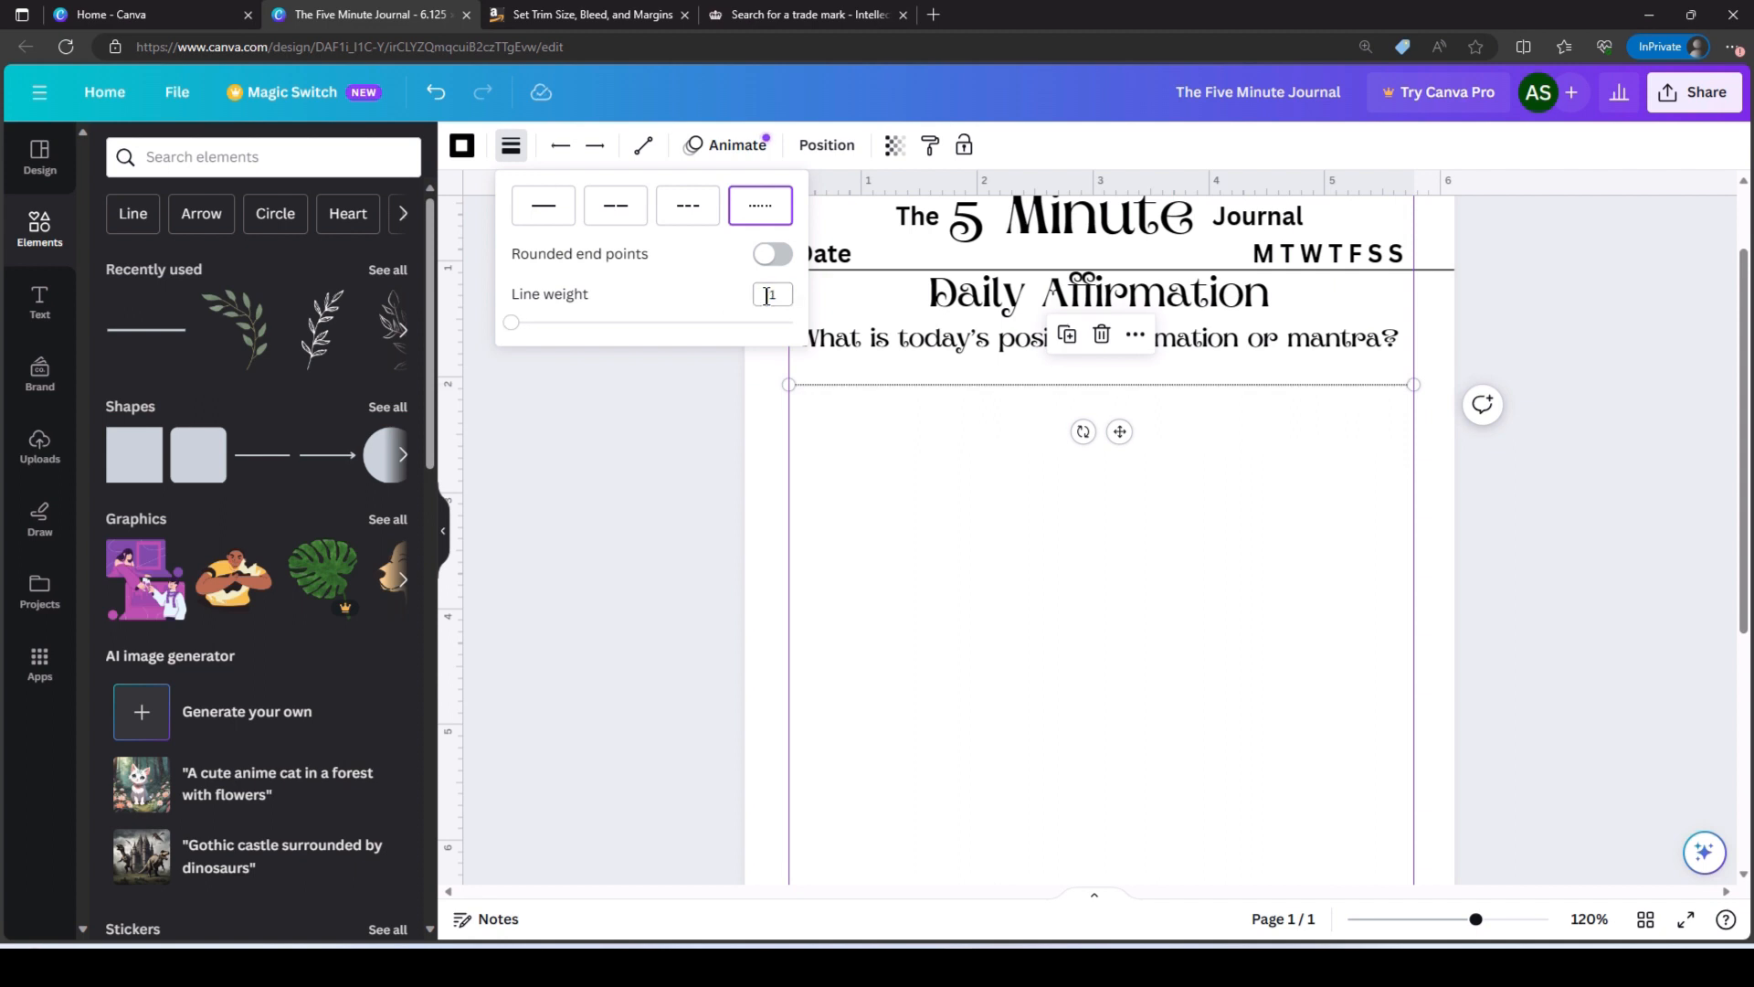
{"action": "left_click", "coordinate": [746, 476]}
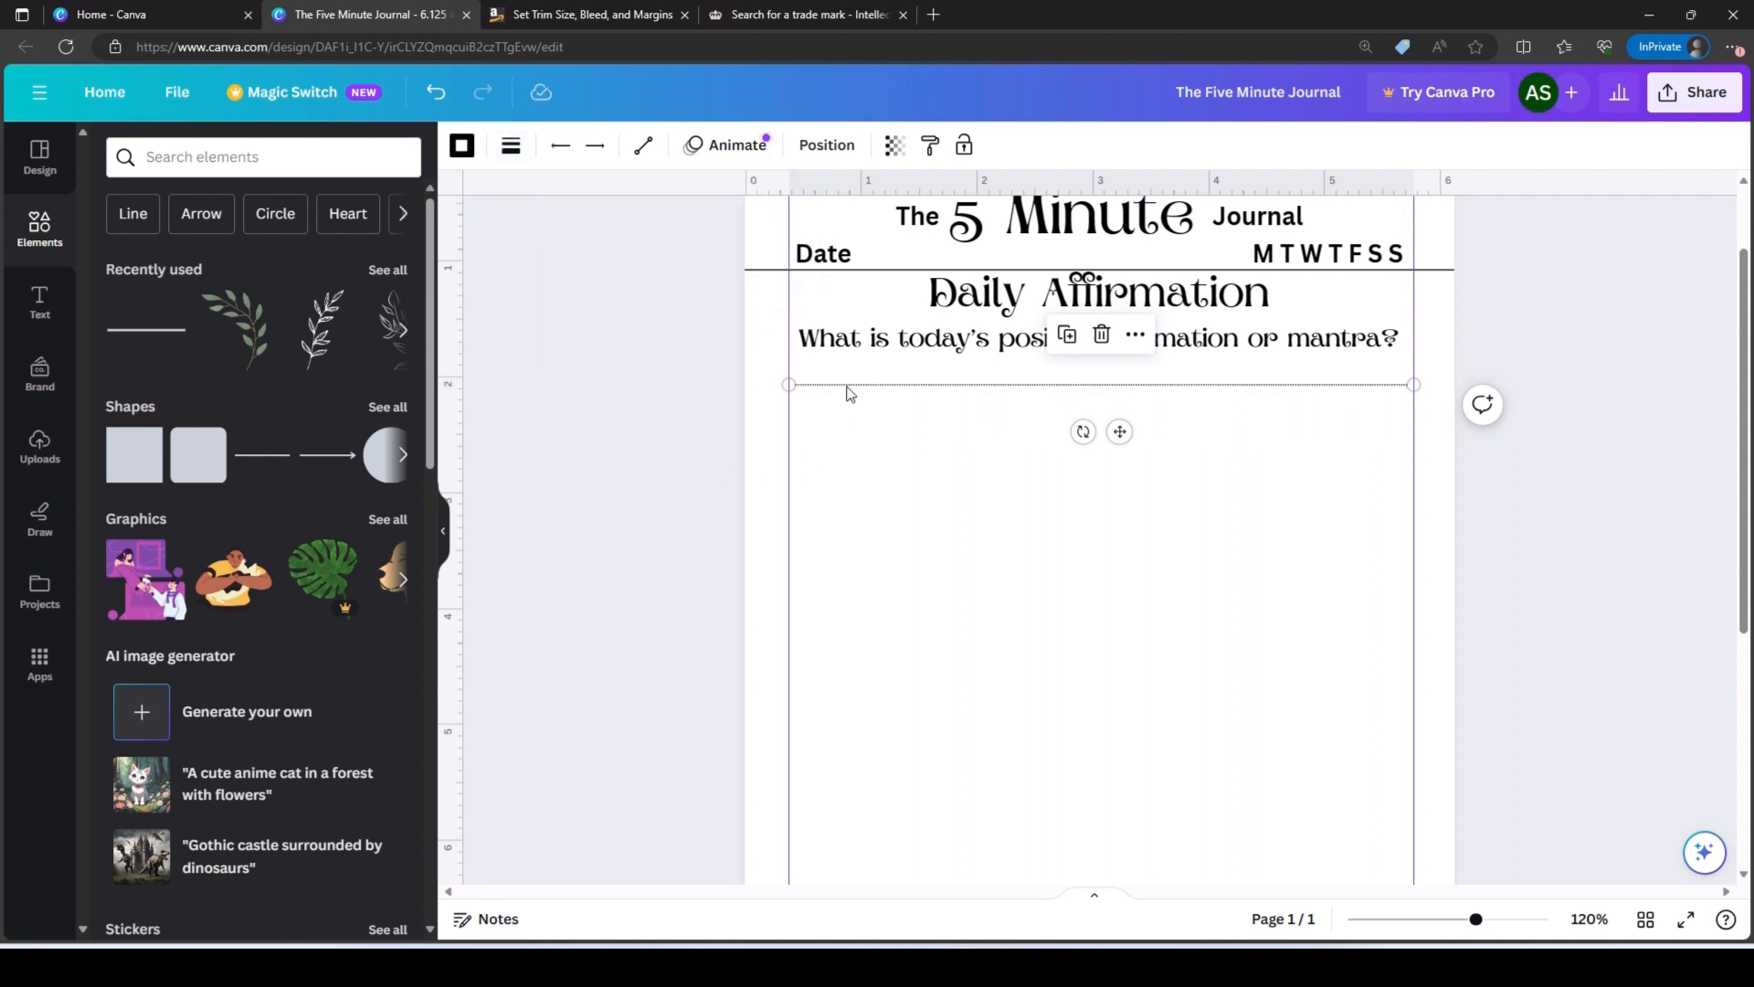
- Duplicate the dotted line four times to make five writing lines
{"action": "key", "text": "ctrl+d"}
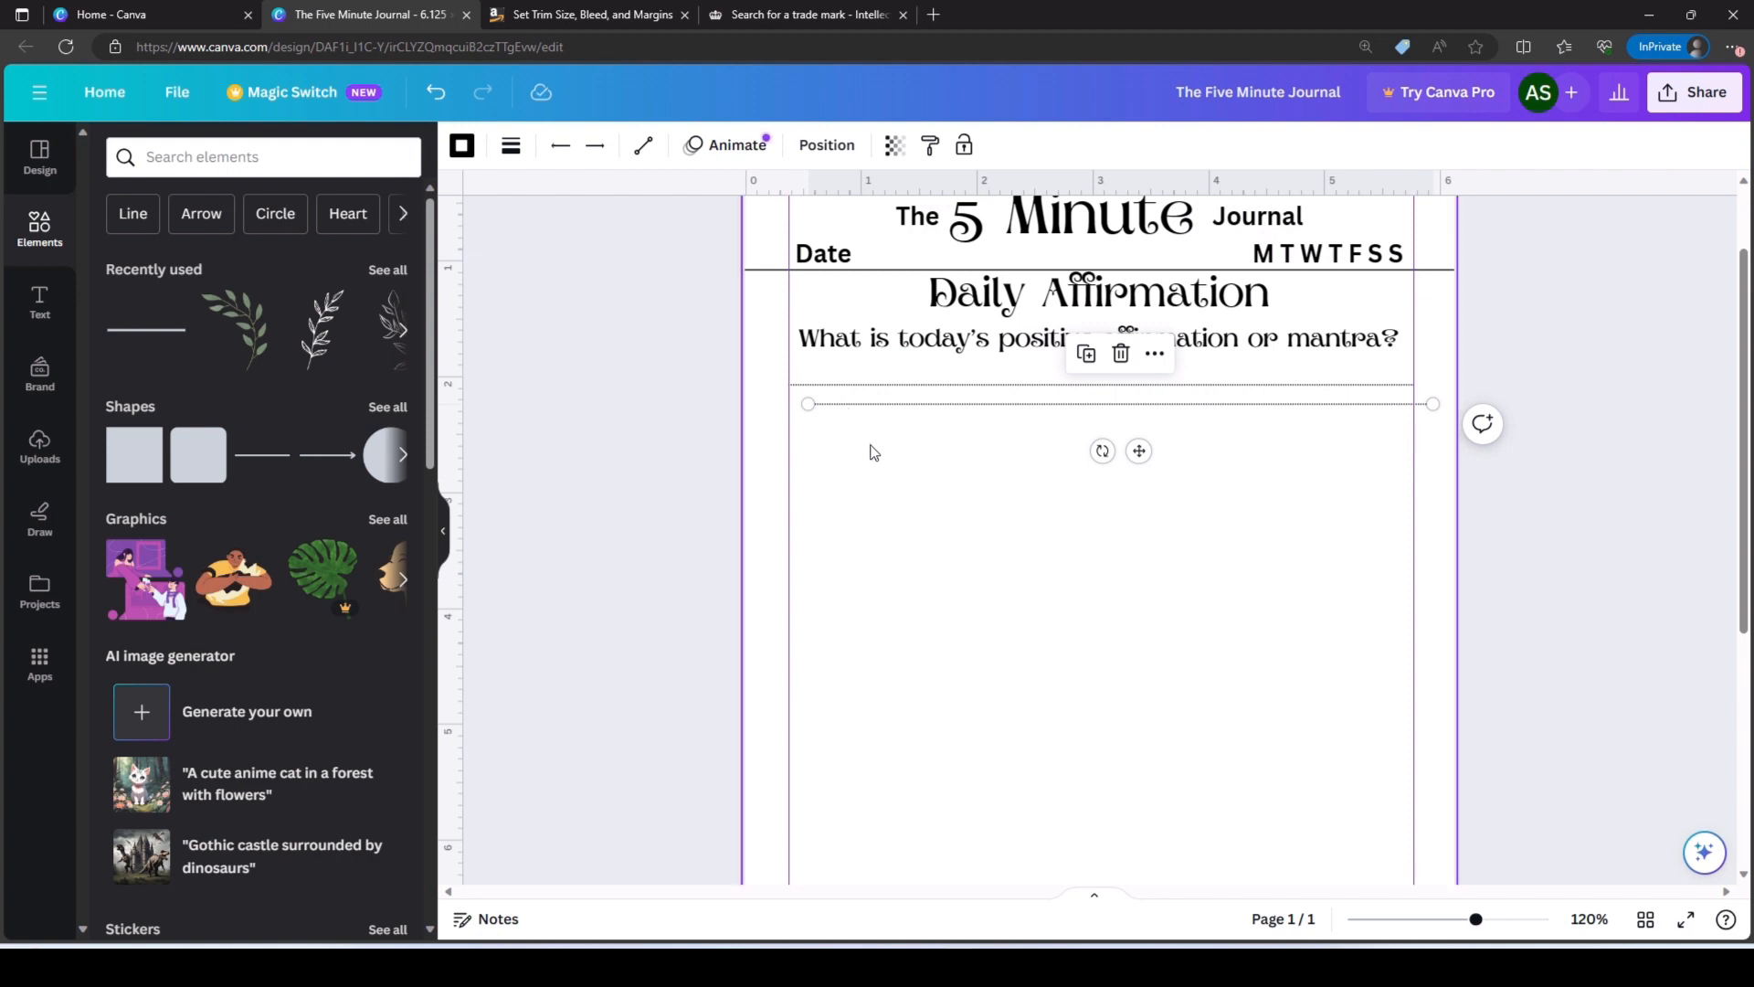
{"action": "key", "text": "ctrl+d"}
{"action": "key", "text": "ctrl+d"}
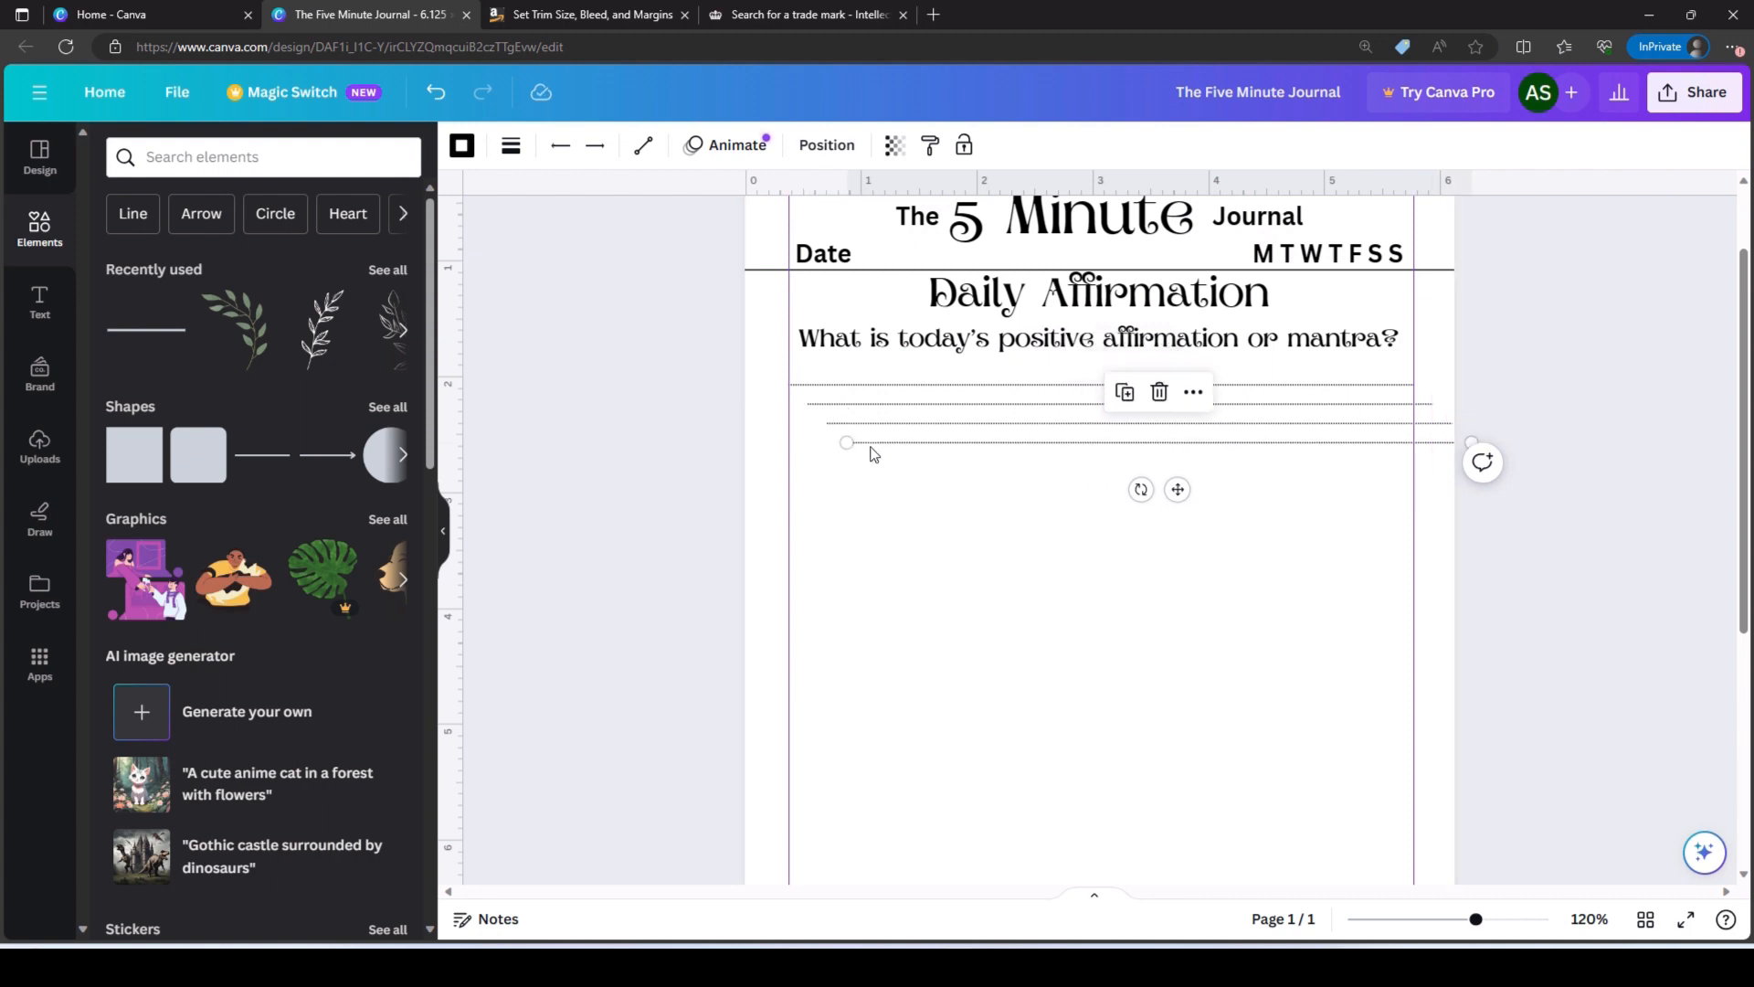
{"action": "key", "text": "ctrl+d"}
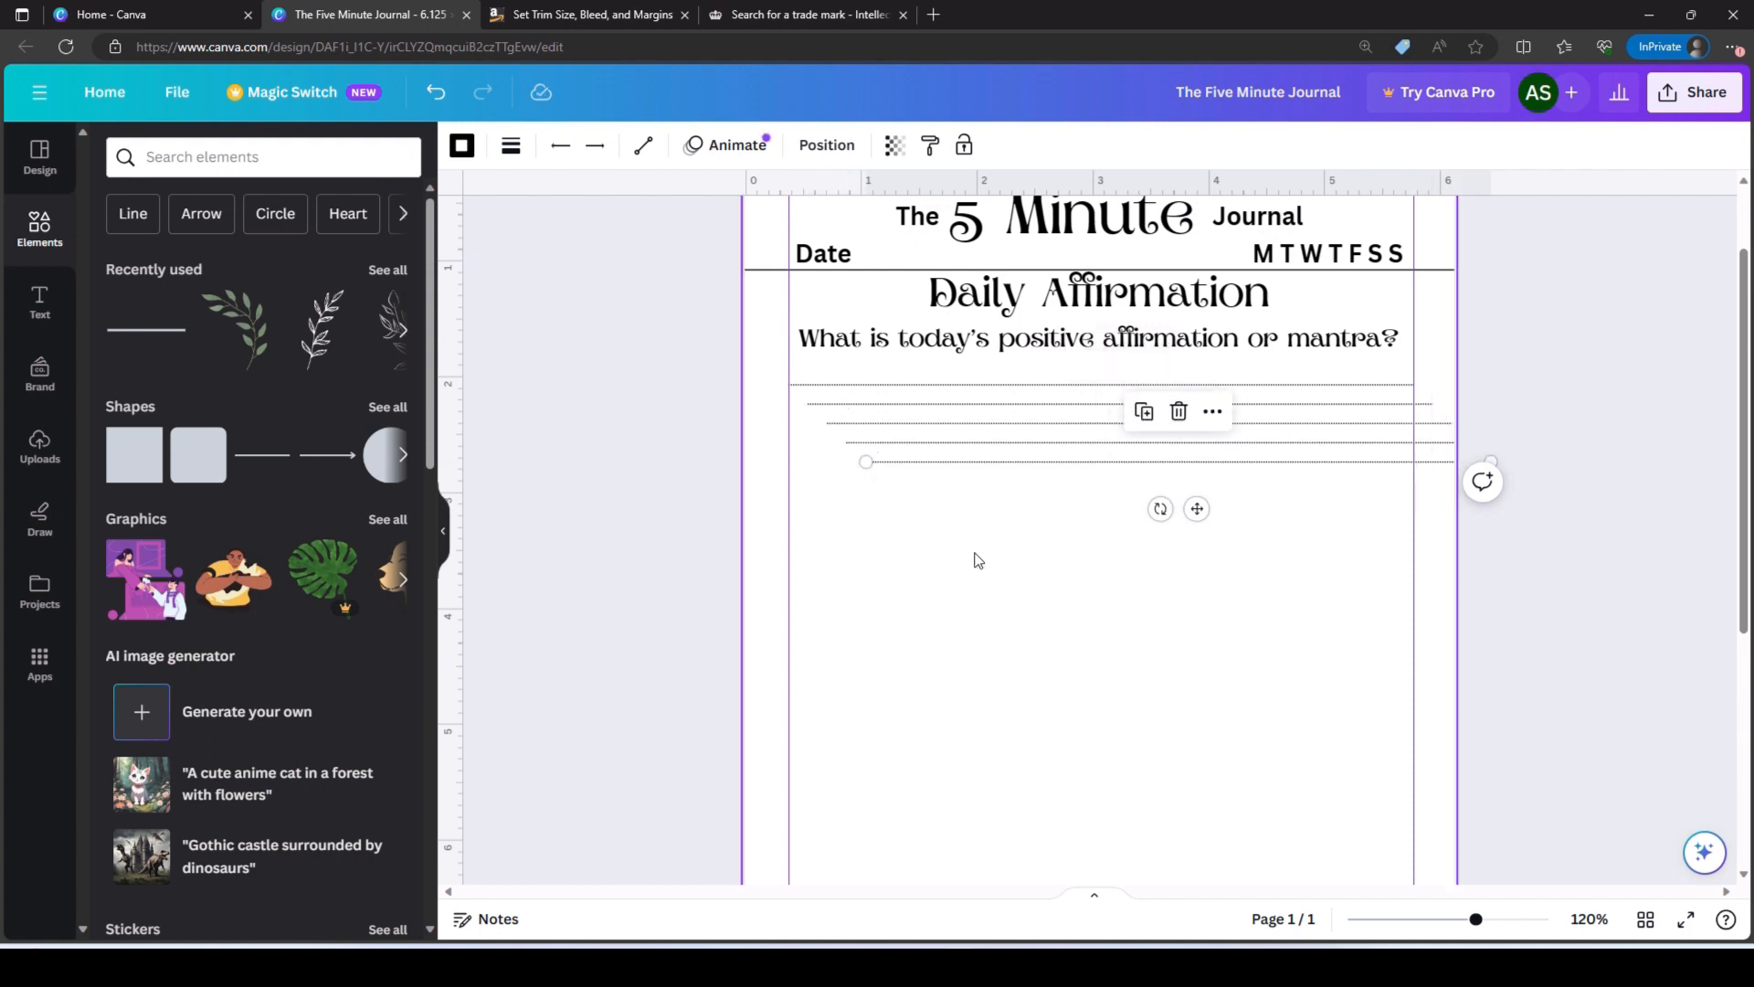
- Tidy up the five dotted lines so their ends align, and move them together between the side margin guides
{"action": "left_click", "coordinate": [977, 561]}
{"action": "left_click_drag", "start_coordinate": [976, 517], "coordinate": [935, 384]}
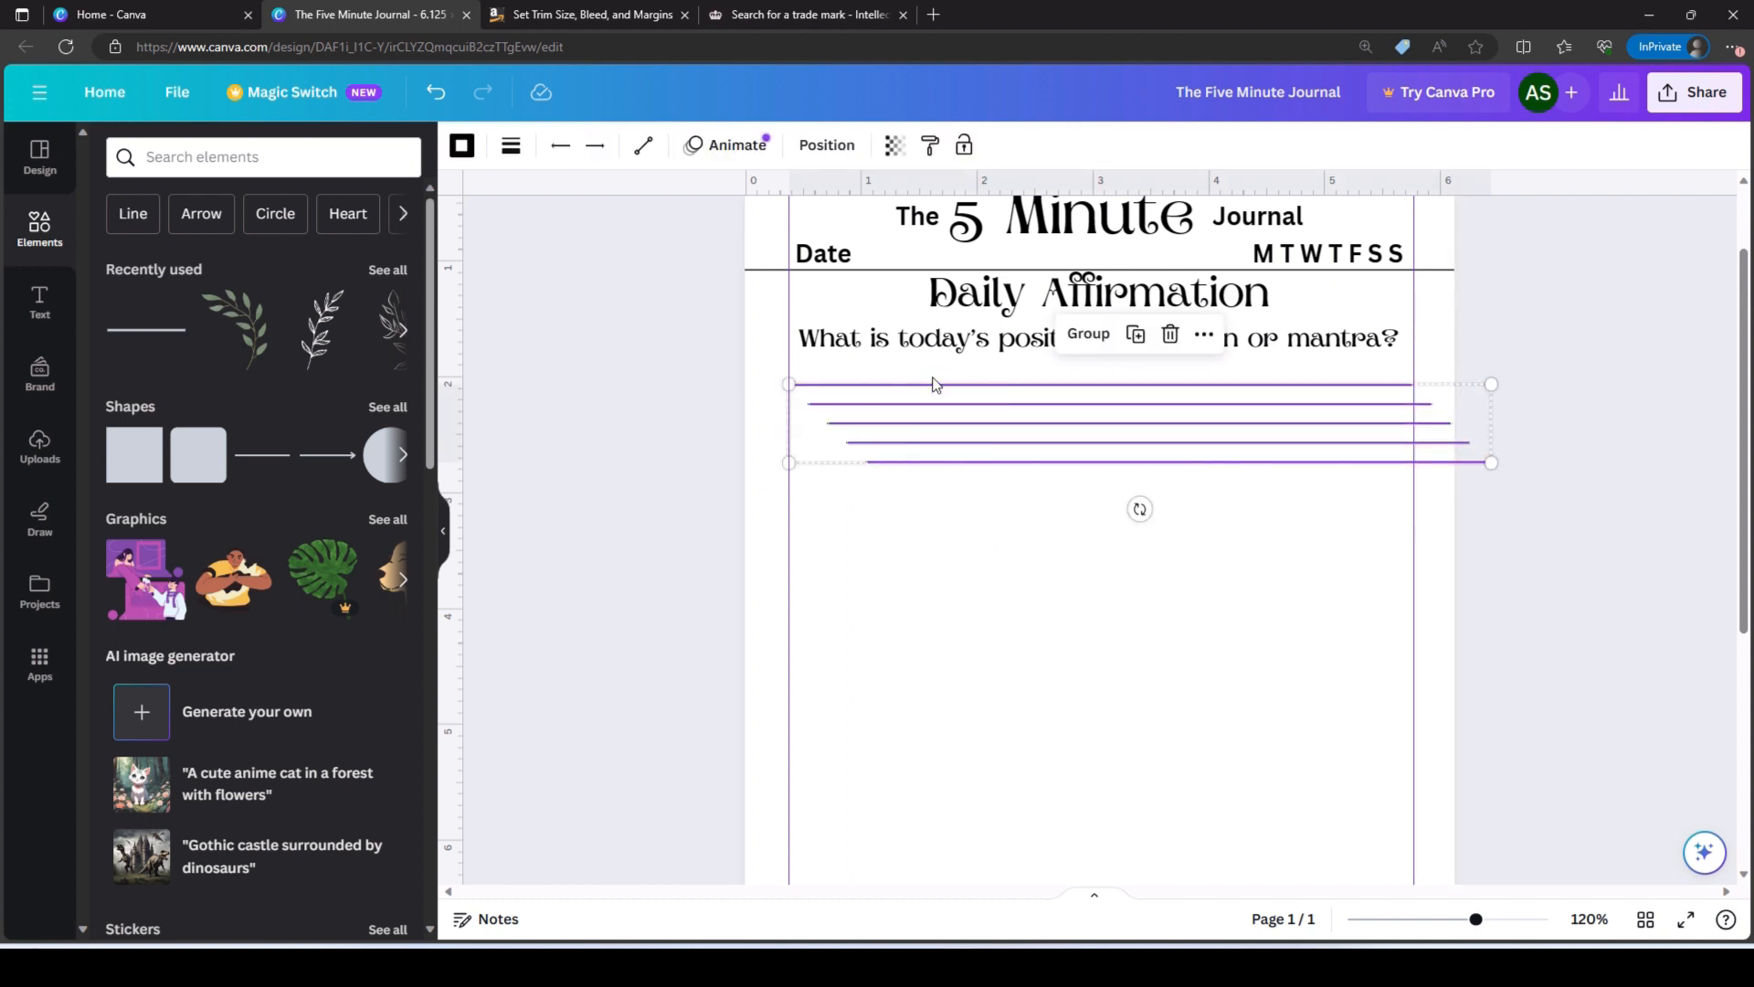
{"action": "left_click", "coordinate": [894, 148]}
{"action": "left_click", "coordinate": [826, 145]}
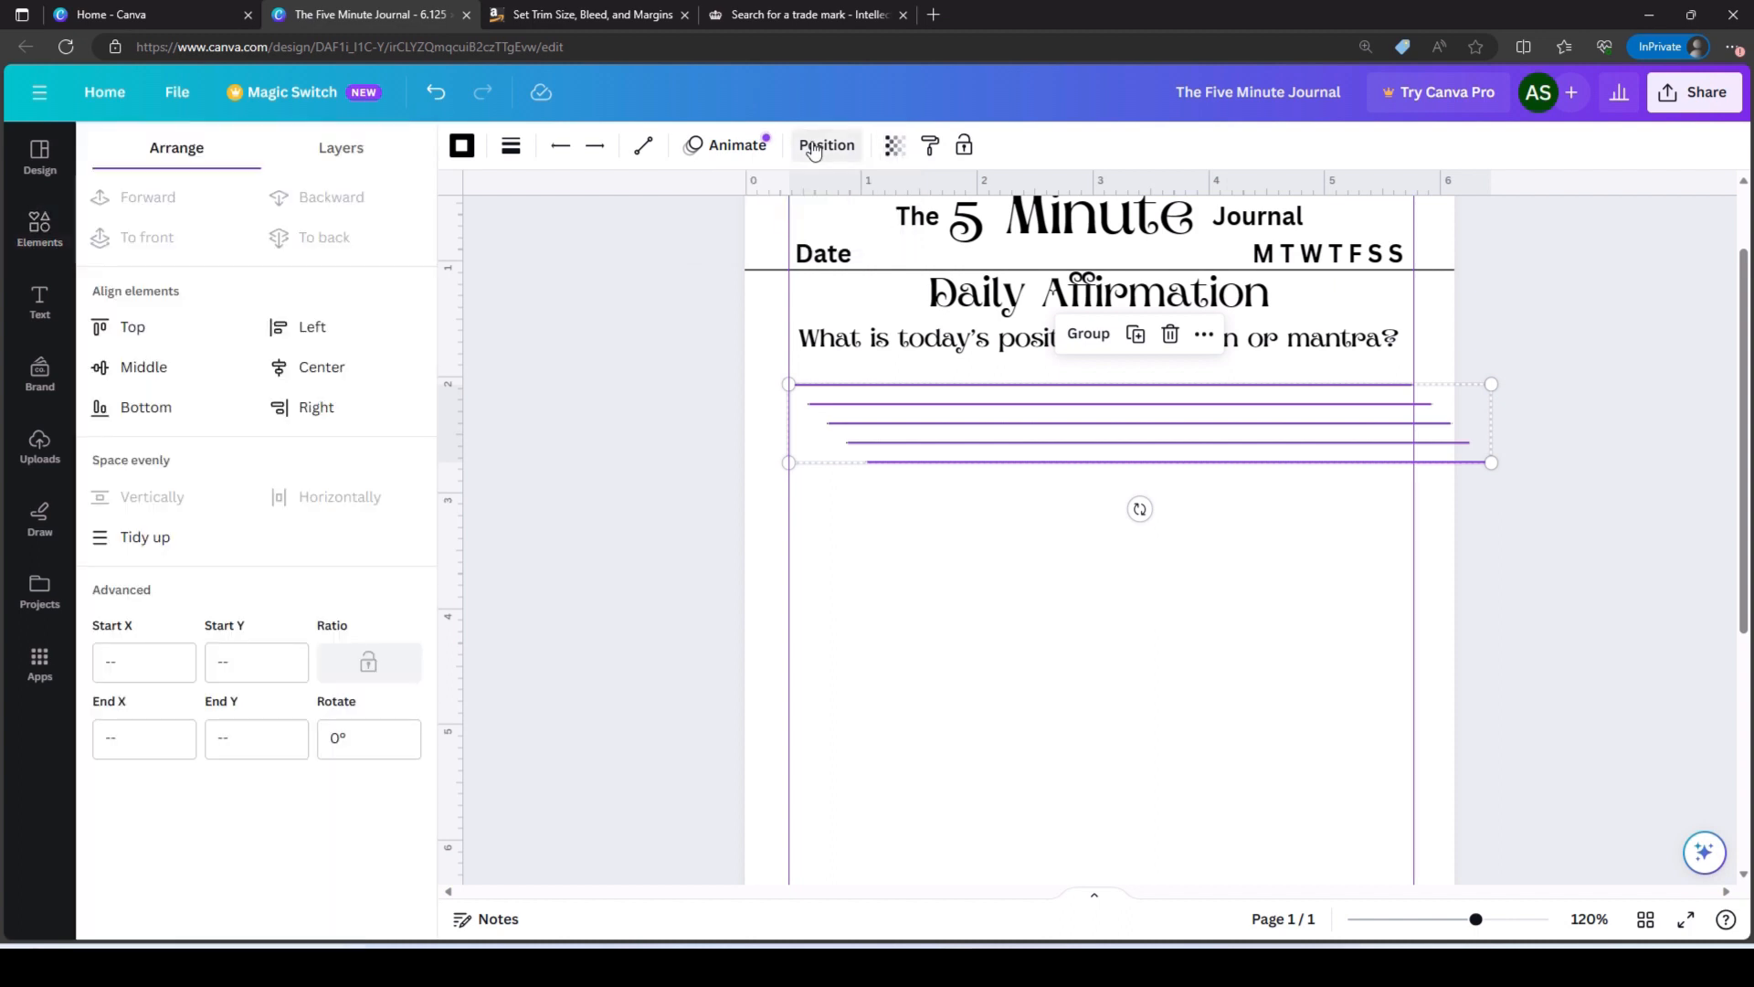
{"action": "left_click", "coordinate": [128, 537]}
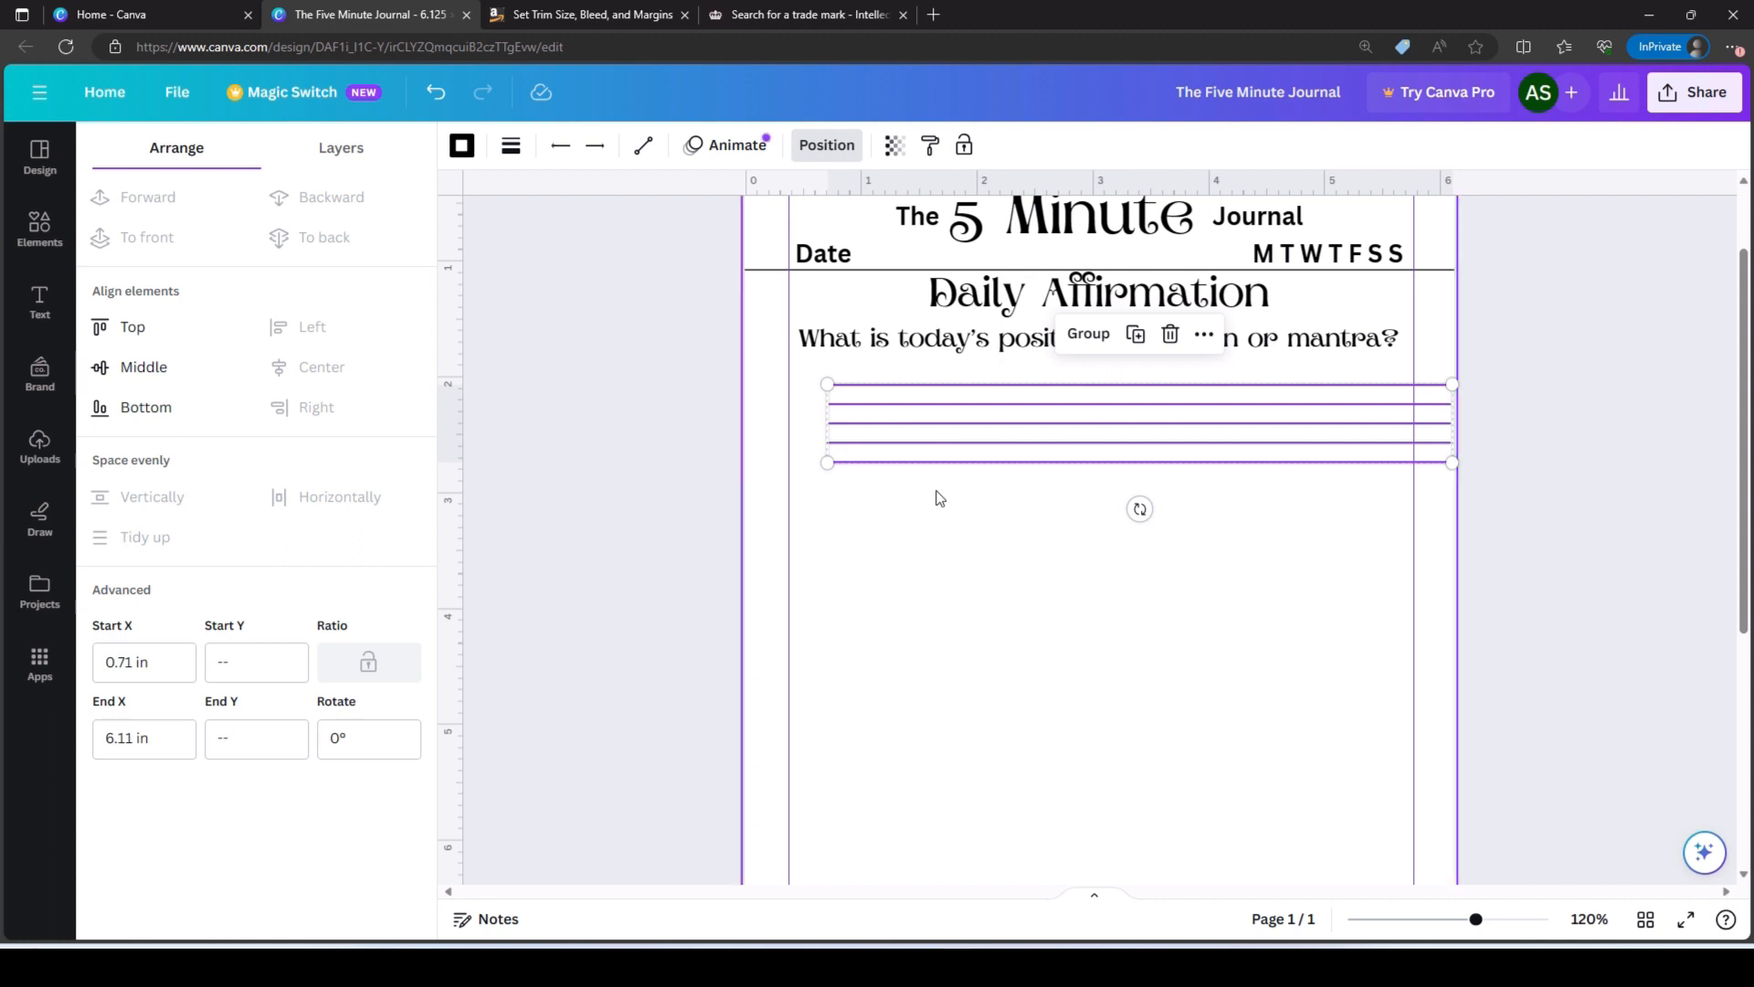
{"action": "left_click_drag", "start_coordinate": [1042, 435], "coordinate": [1005, 428]}
{"action": "left_click", "coordinate": [993, 537]}
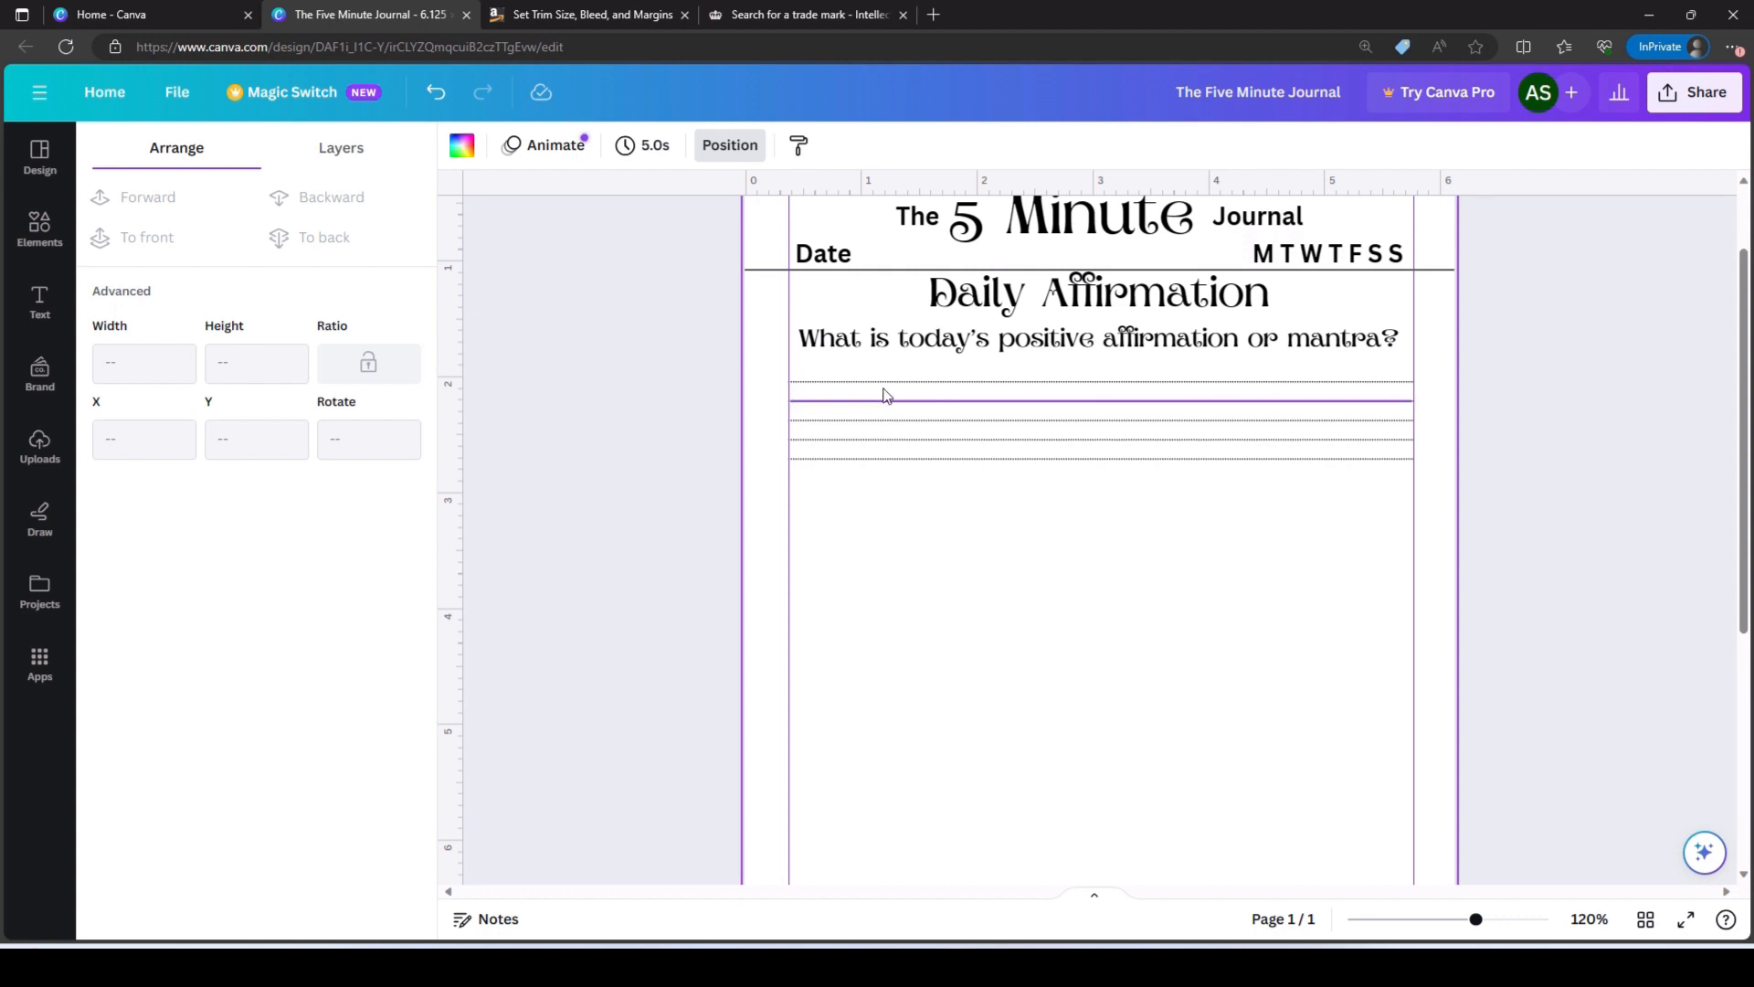
- Move the lowest dotted line down to about 3.1 in and space all five lines evenly vertically
{"action": "left_click", "coordinate": [901, 466]}
{"action": "left_click_drag", "start_coordinate": [897, 462], "coordinate": [898, 467]}
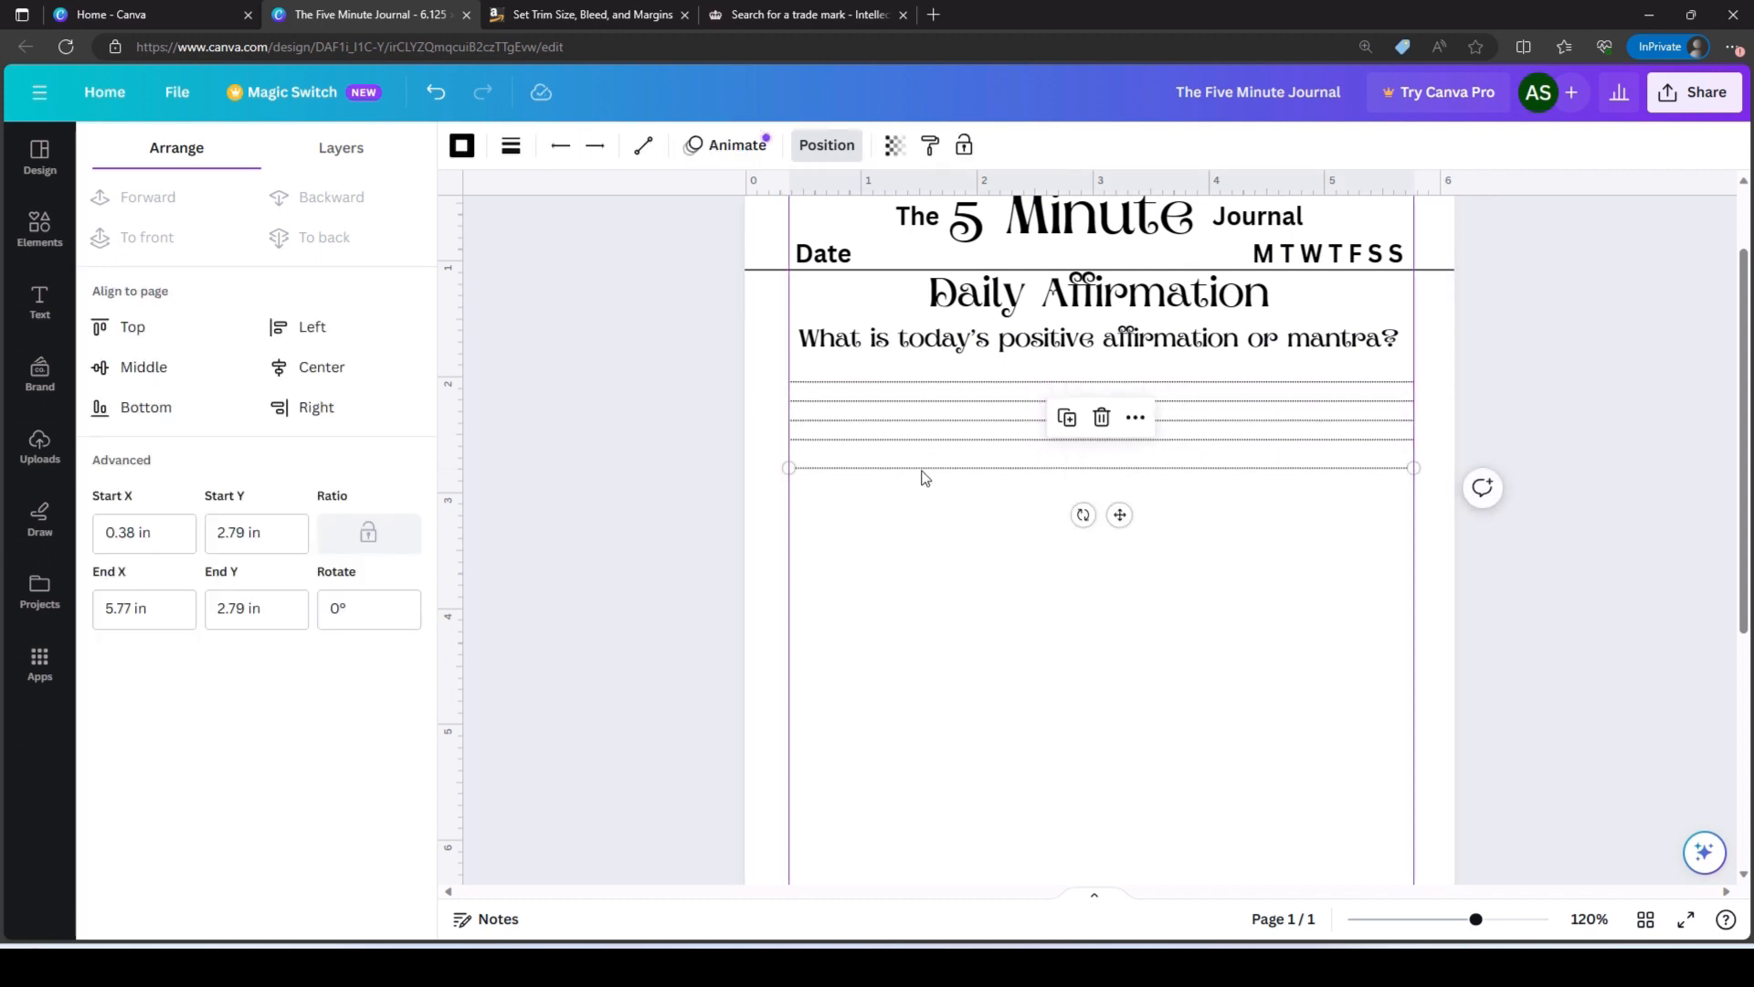
{"action": "left_click_drag", "start_coordinate": [922, 474], "coordinate": [927, 508]}
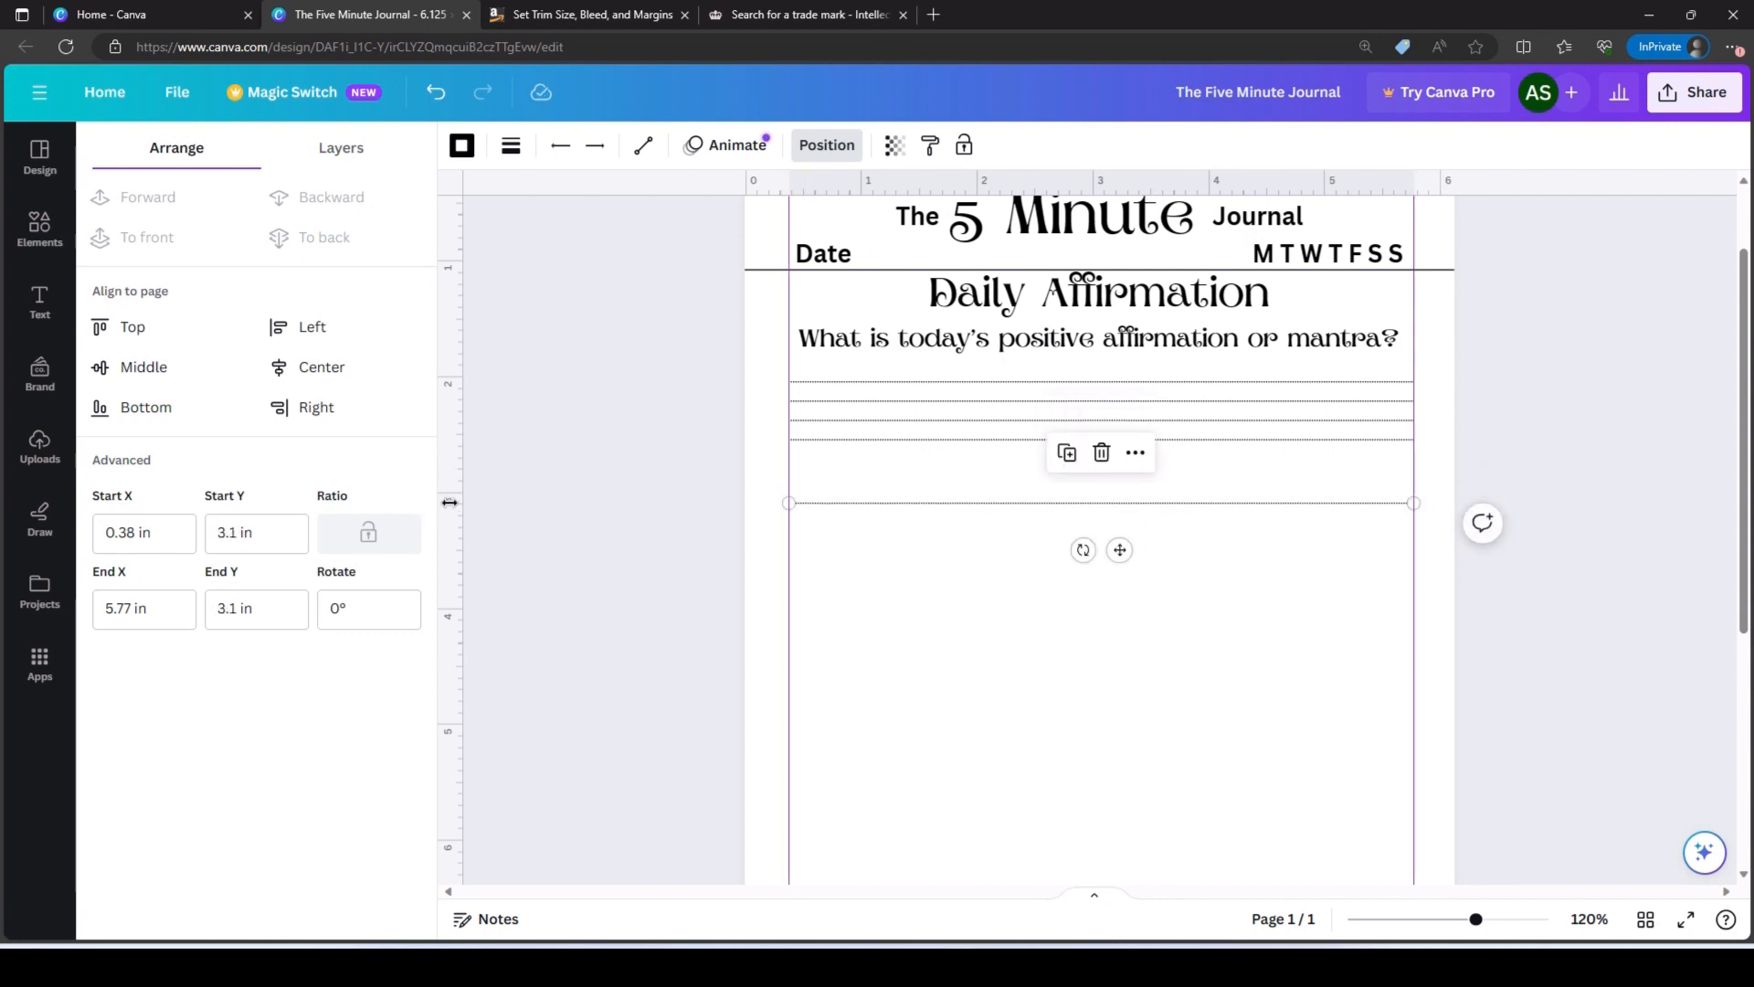
{"action": "left_click", "coordinate": [1019, 591]}
{"action": "left_click_drag", "start_coordinate": [1041, 562], "coordinate": [972, 369]}
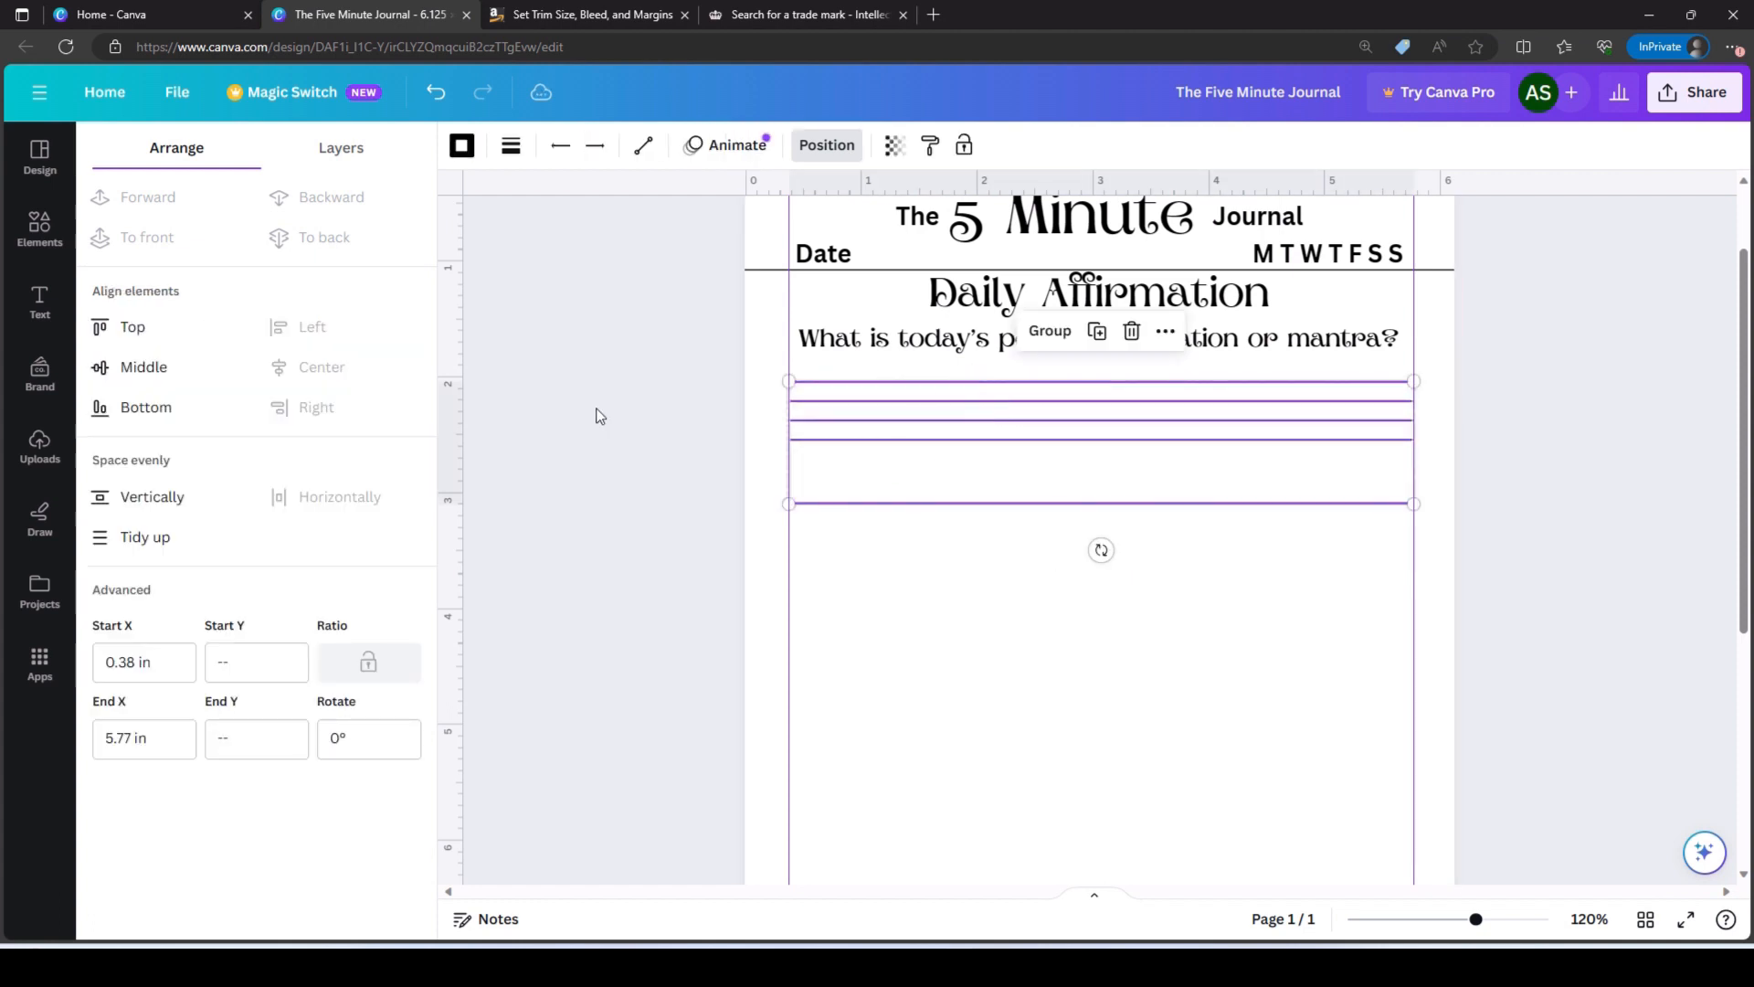
{"action": "left_click", "coordinate": [137, 496]}
{"action": "left_click", "coordinate": [959, 716]}
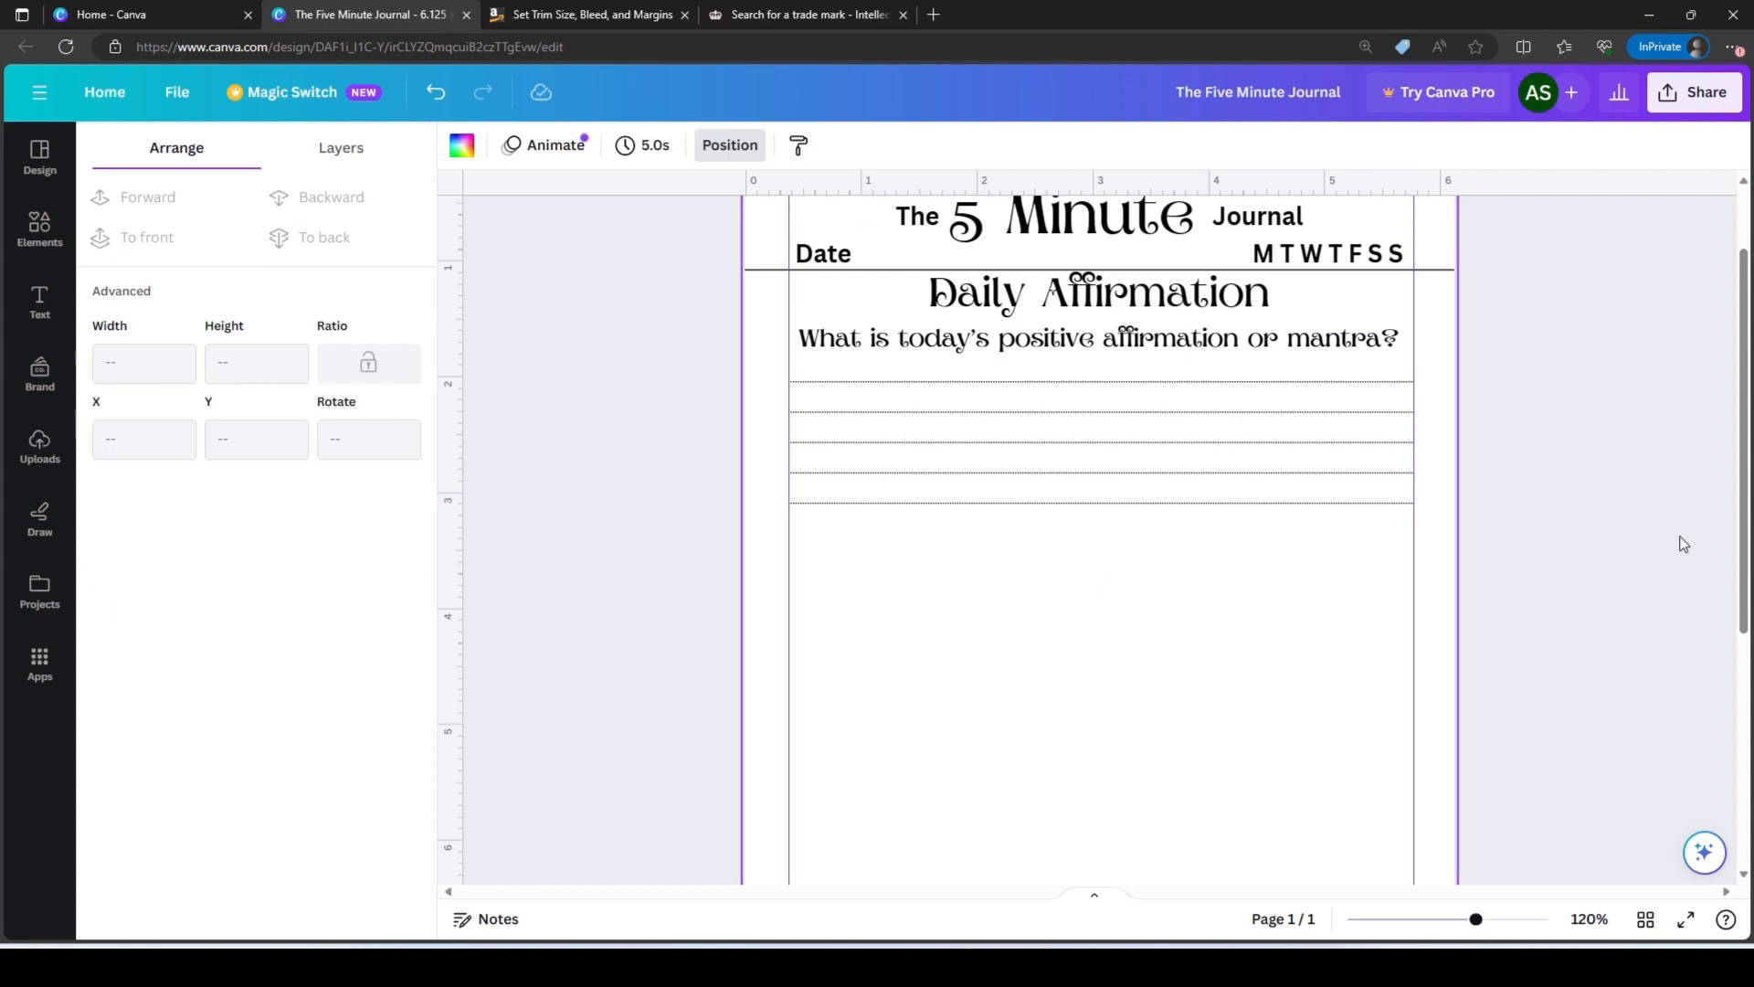
{"action": "left_click", "coordinate": [1590, 530]}
- Duplicate the Daily Affirmation heading, prompt and five dotted lines, and place the copy directly below the original section
{"action": "scroll", "coordinate": [1594, 572], "scroll_direction": "up", "scroll_amount": 1}
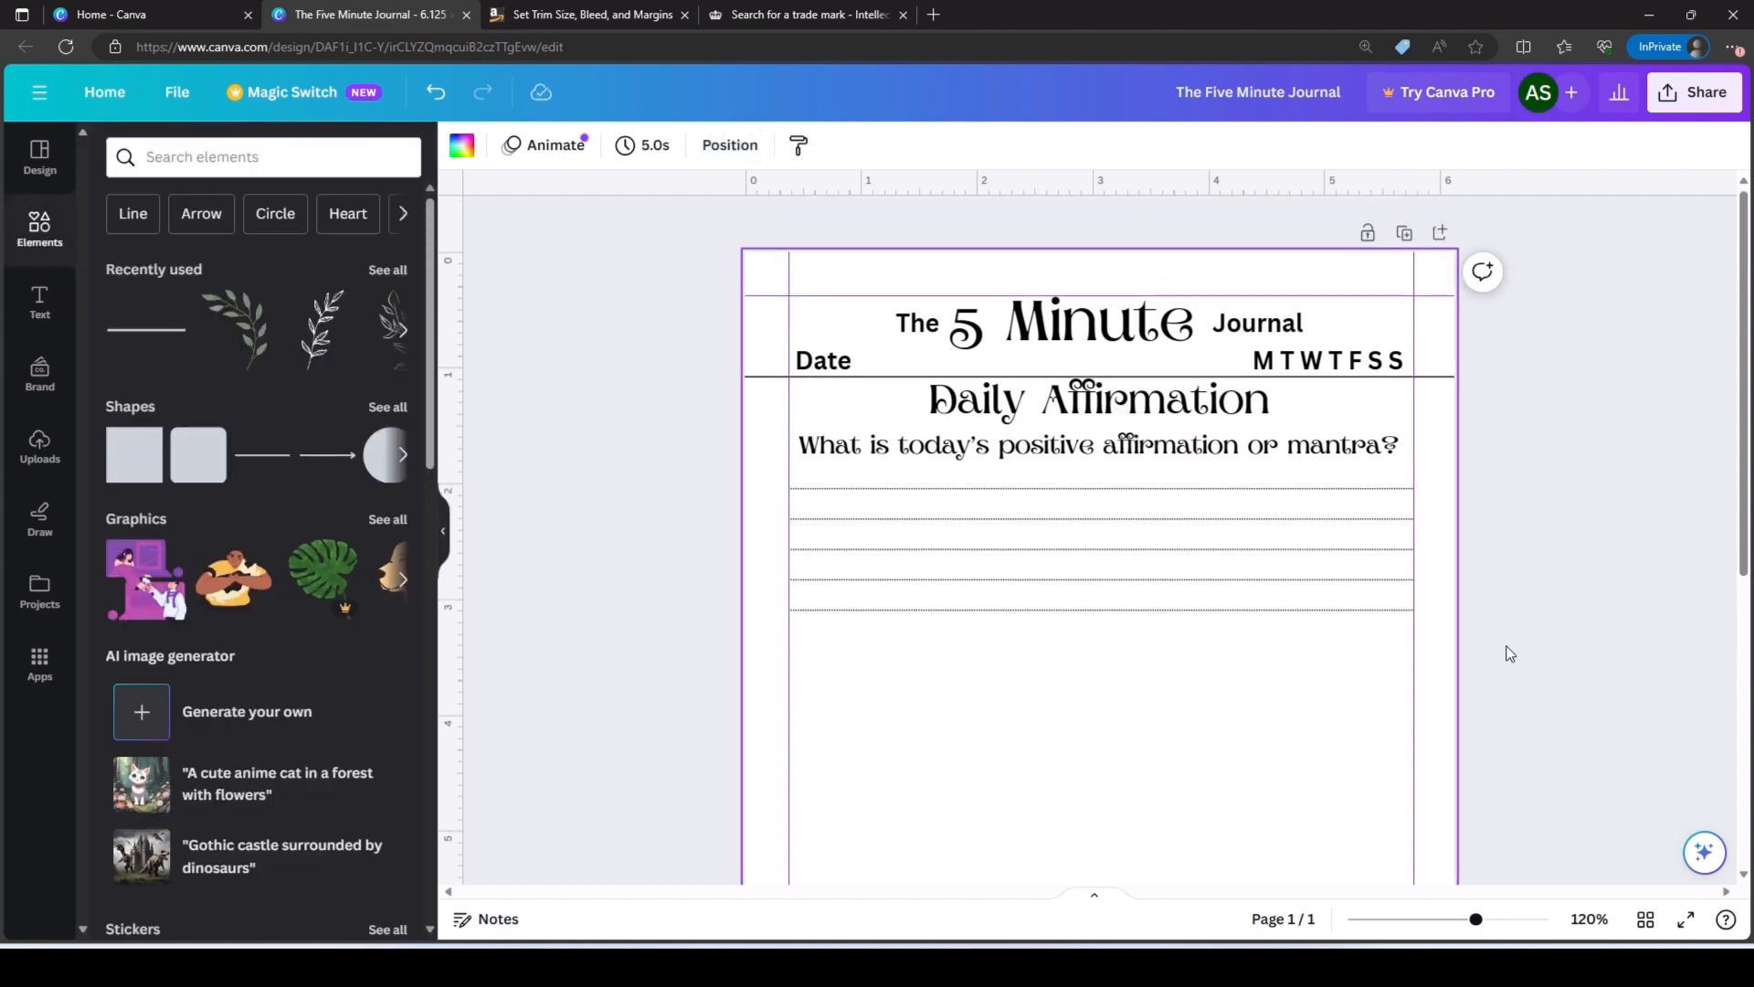
{"action": "scroll", "coordinate": [1154, 654], "scroll_direction": "up", "scroll_amount": 2}
{"action": "left_click_drag", "start_coordinate": [1154, 655], "coordinate": [1046, 333]}
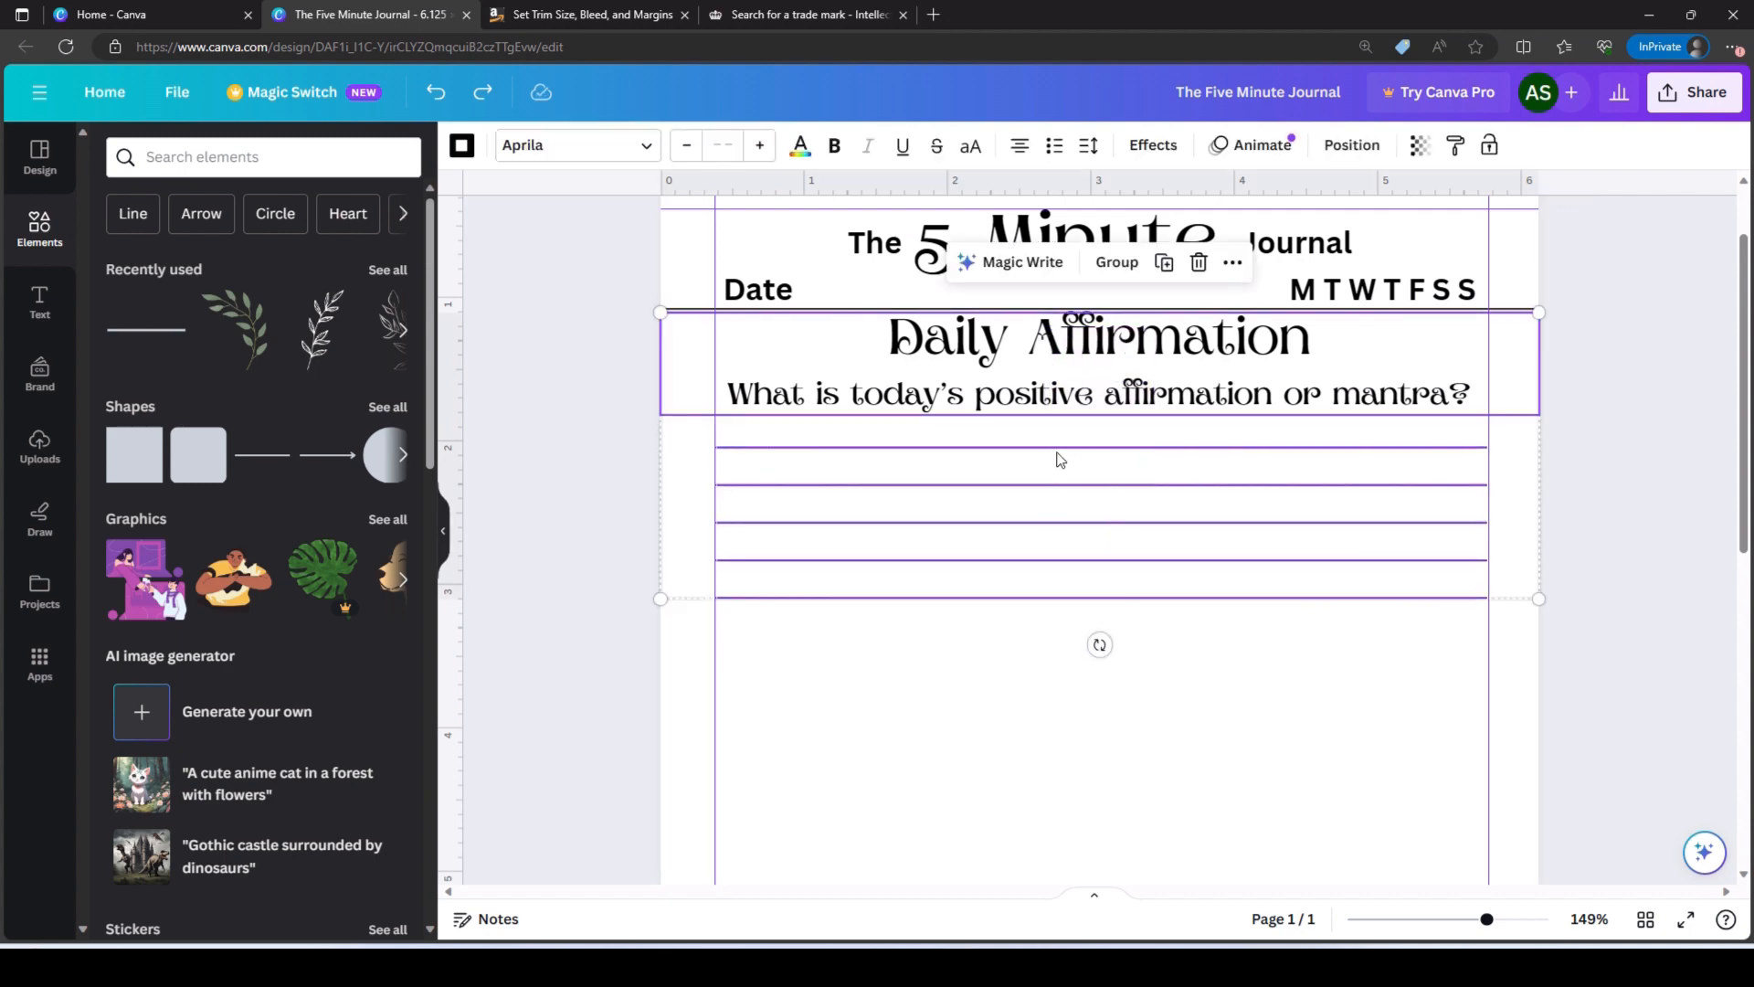
{"action": "key", "text": "ctrl+d"}
{"action": "left_click_drag", "start_coordinate": [1069, 384], "coordinate": [1042, 643]}
{"action": "left_click", "coordinate": [1609, 448]}
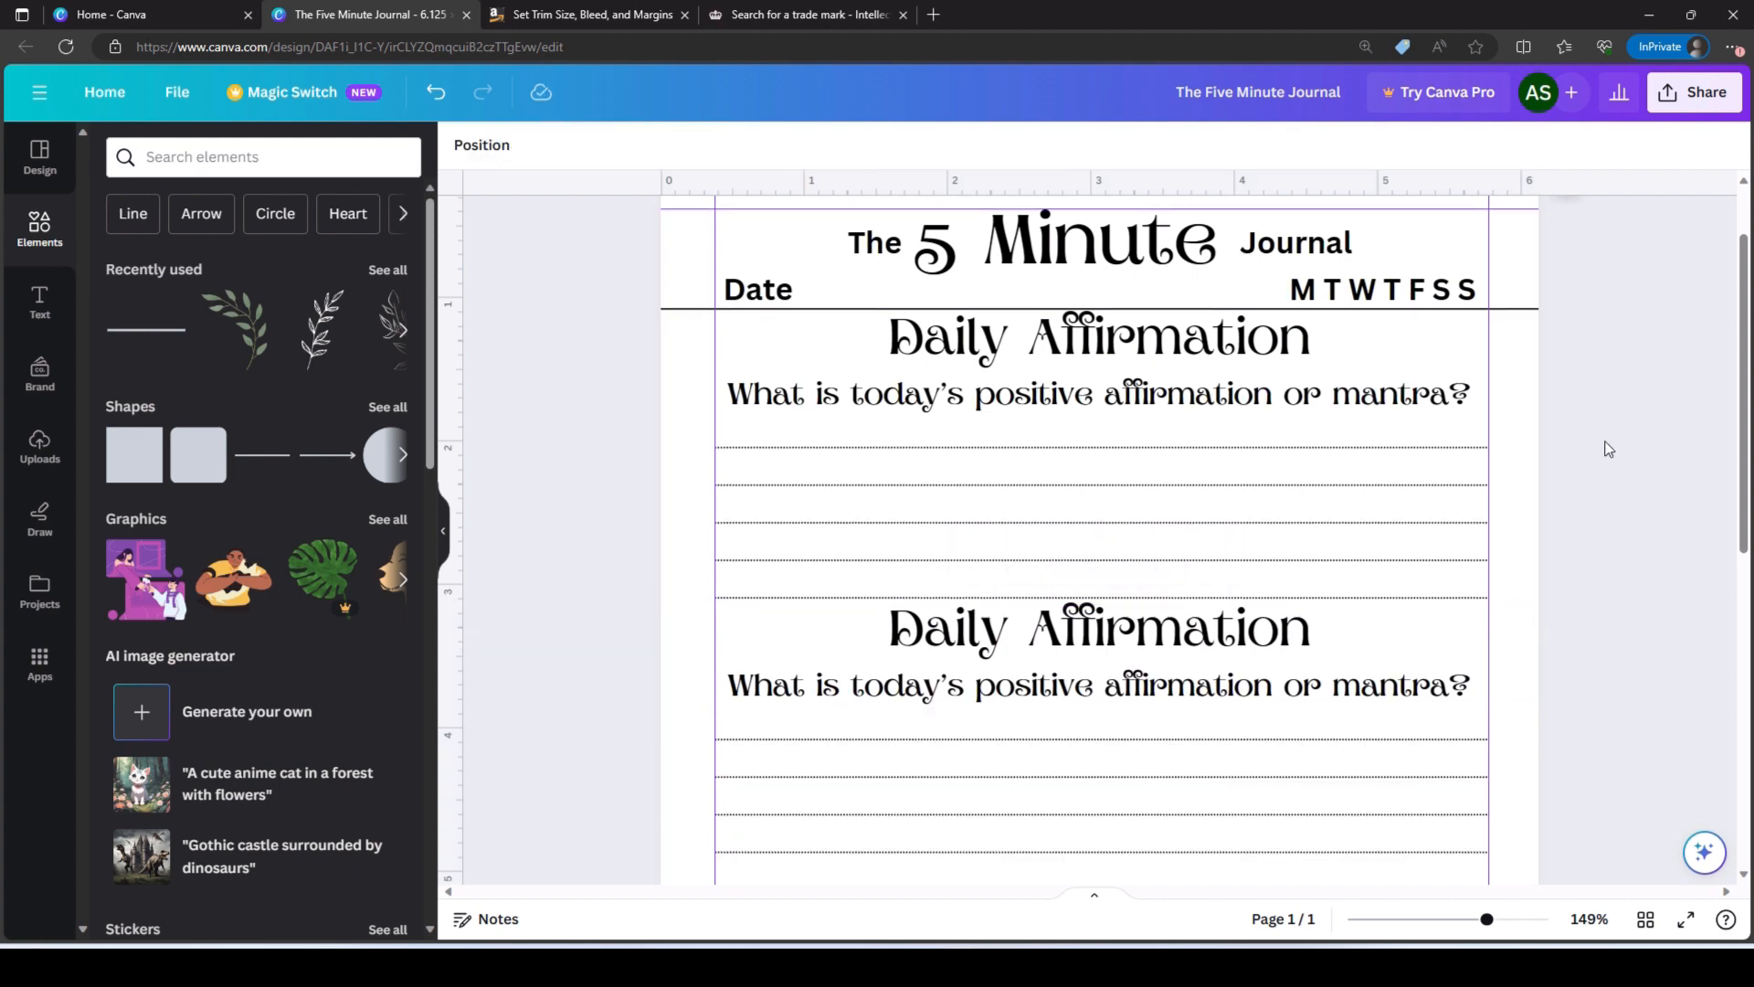
- Replace the heading of the copied section with "Morning Gratitude"
{"action": "double_click", "coordinate": [1203, 637]}
{"action": "left_click", "coordinate": [1283, 629]}
{"action": "left_click_drag", "start_coordinate": [1325, 628], "coordinate": [902, 649]}
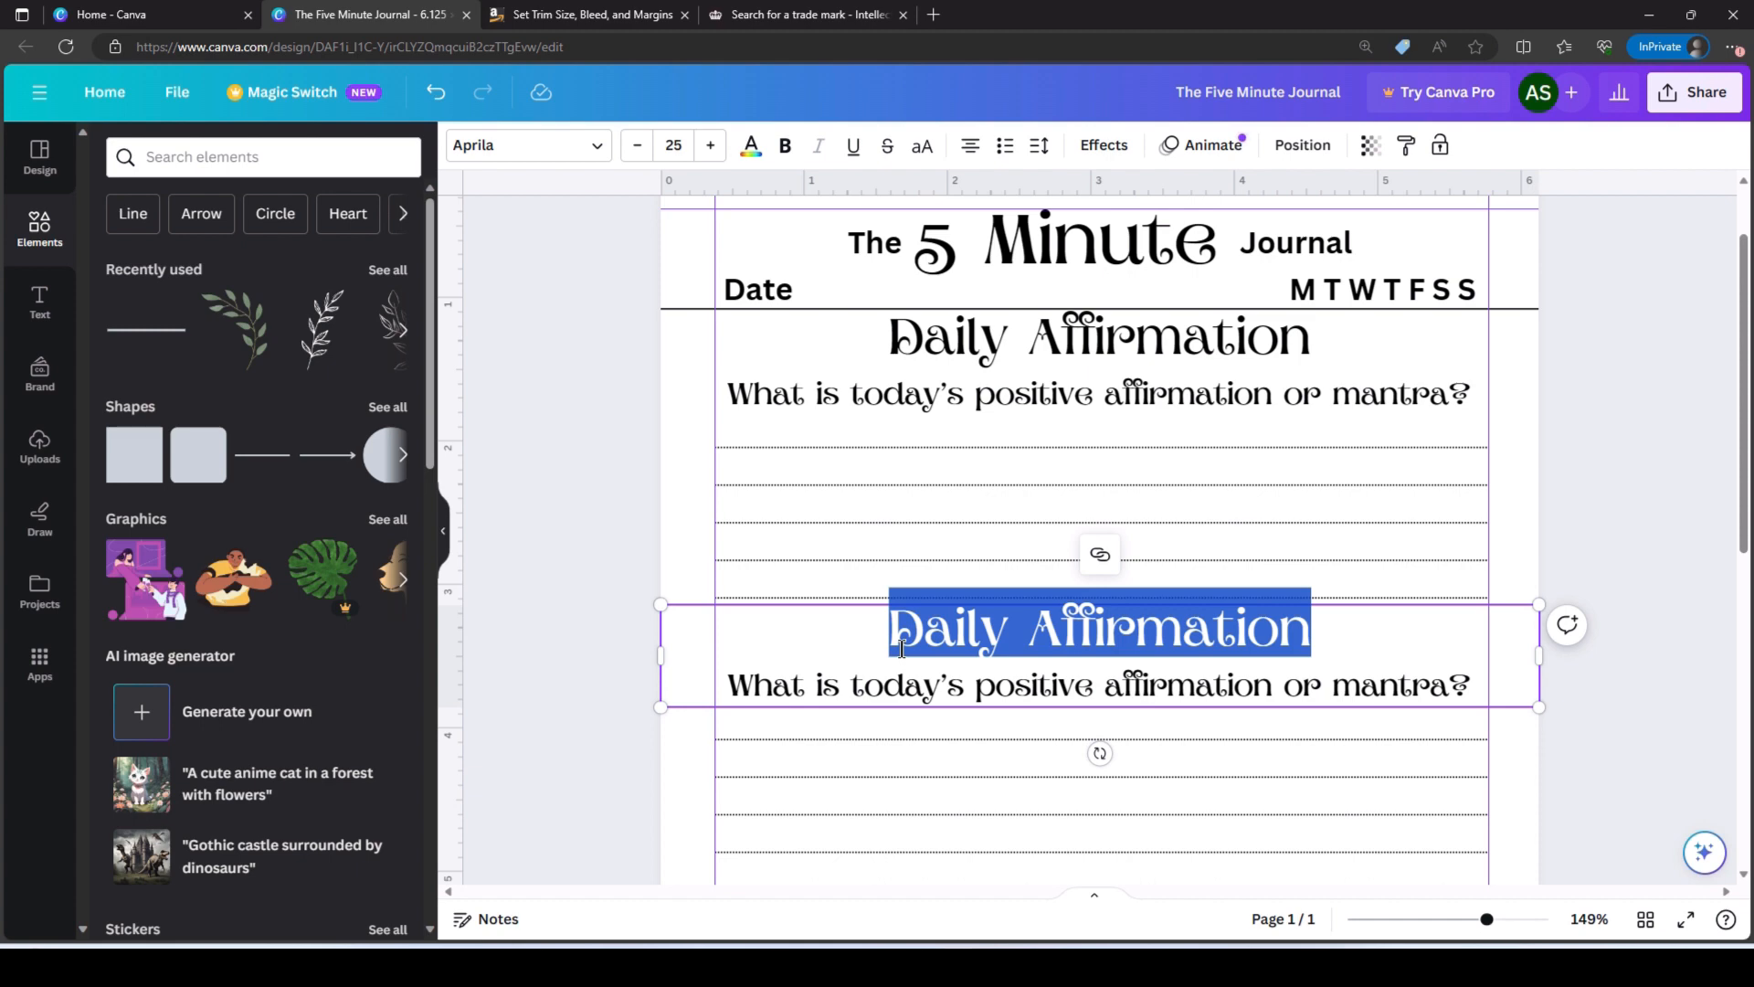
{"action": "type", "text": "mOTNING"}
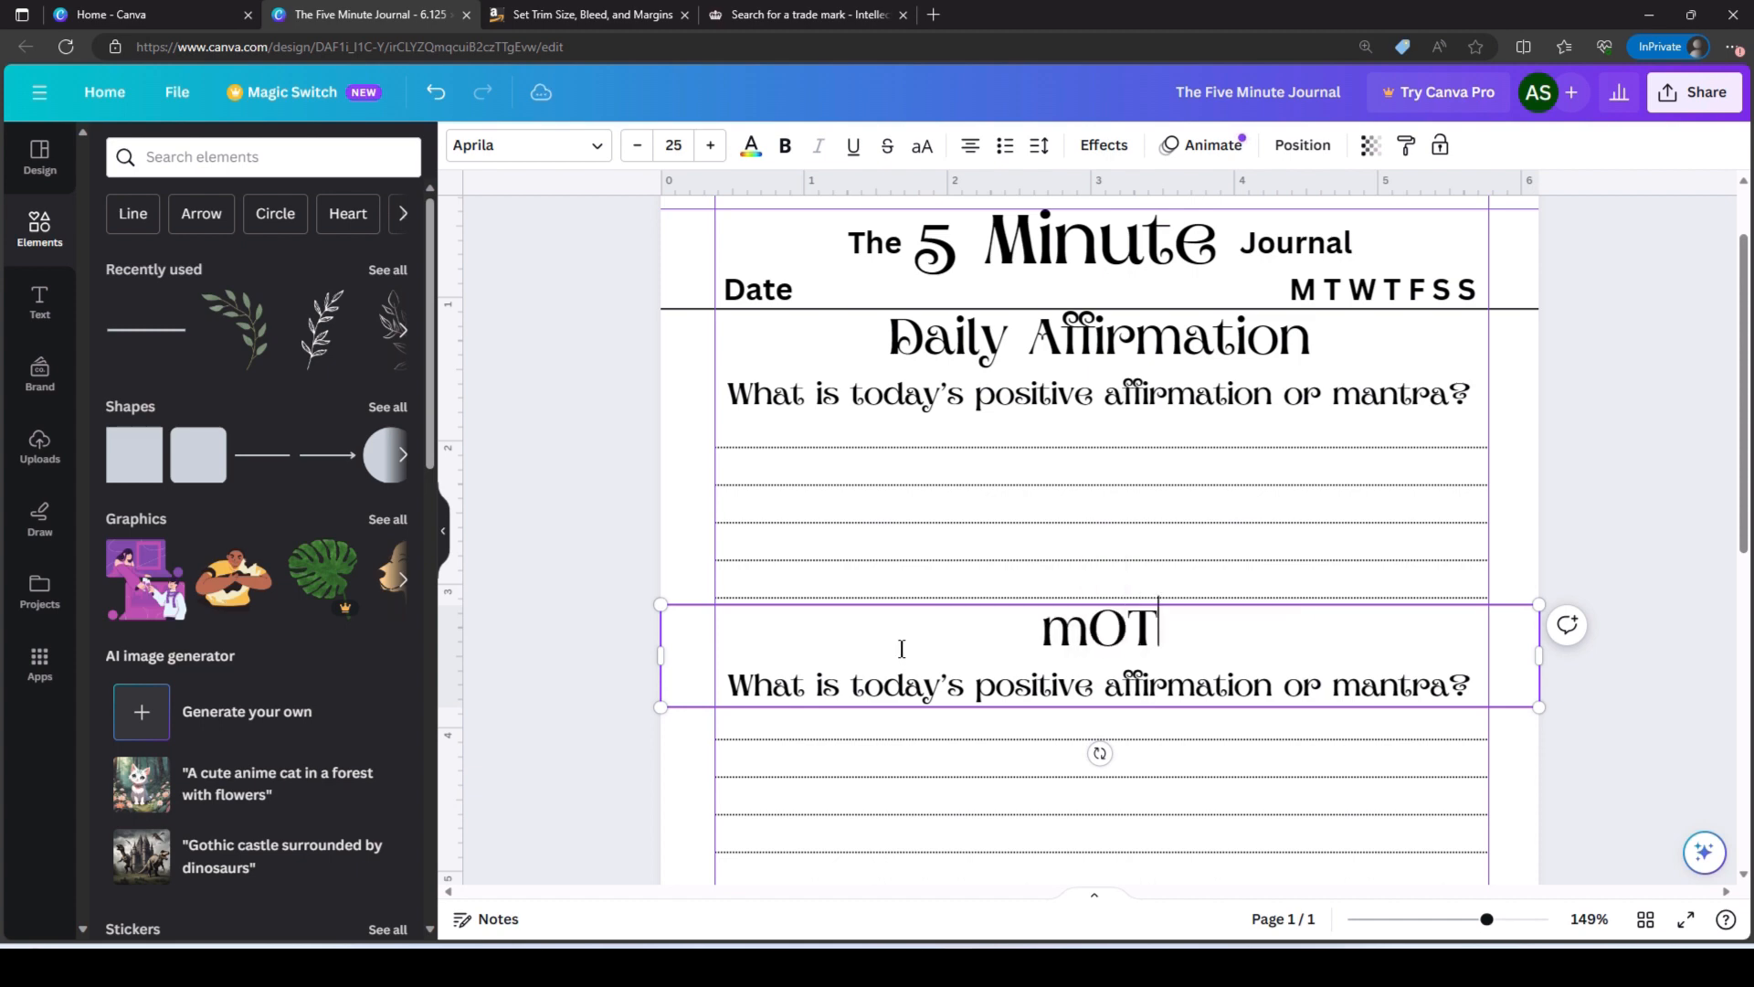
{"action": "key", "text": "BackSpace"}
{"action": "key", "text": "BackSpace"}
{"action": "key", "text": "BackSpace"}
{"action": "key", "text": "BackSpace"}
{"action": "key", "text": "BackSpace"}
{"action": "key", "text": "BackSpace"}
{"action": "key", "text": "BackSpace"}
{"action": "key", "text": "BackSpace"}
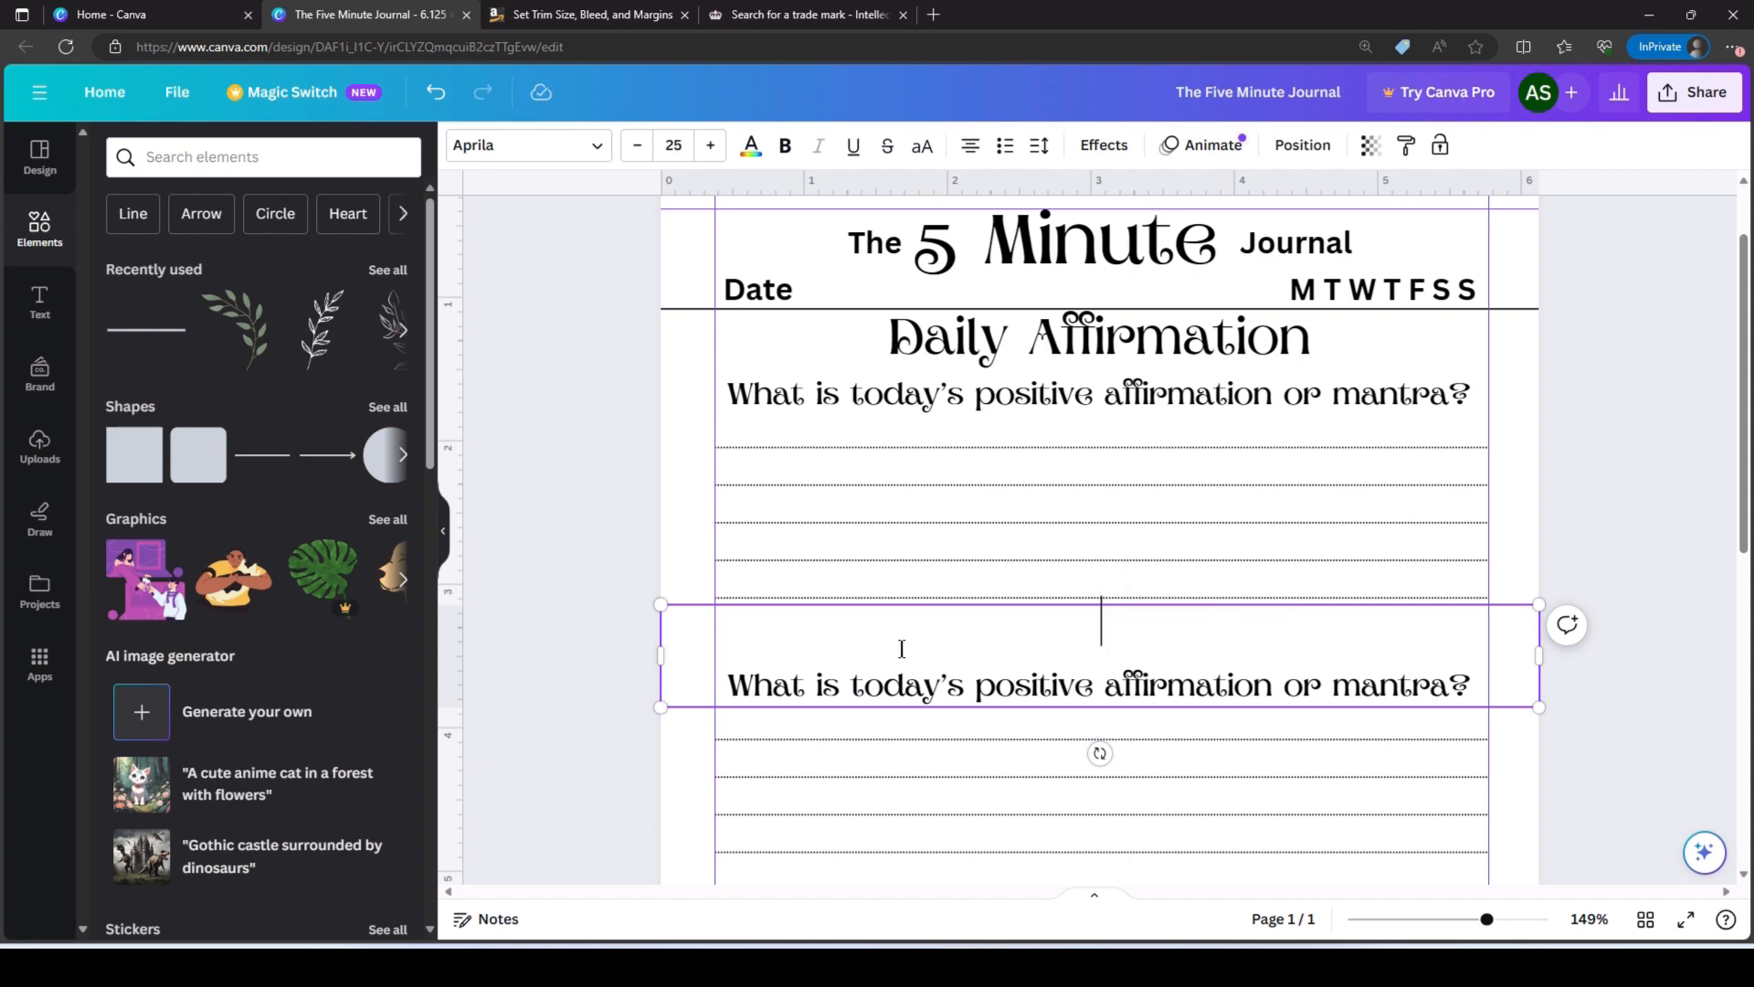
{"action": "type", "text": "Morn"}
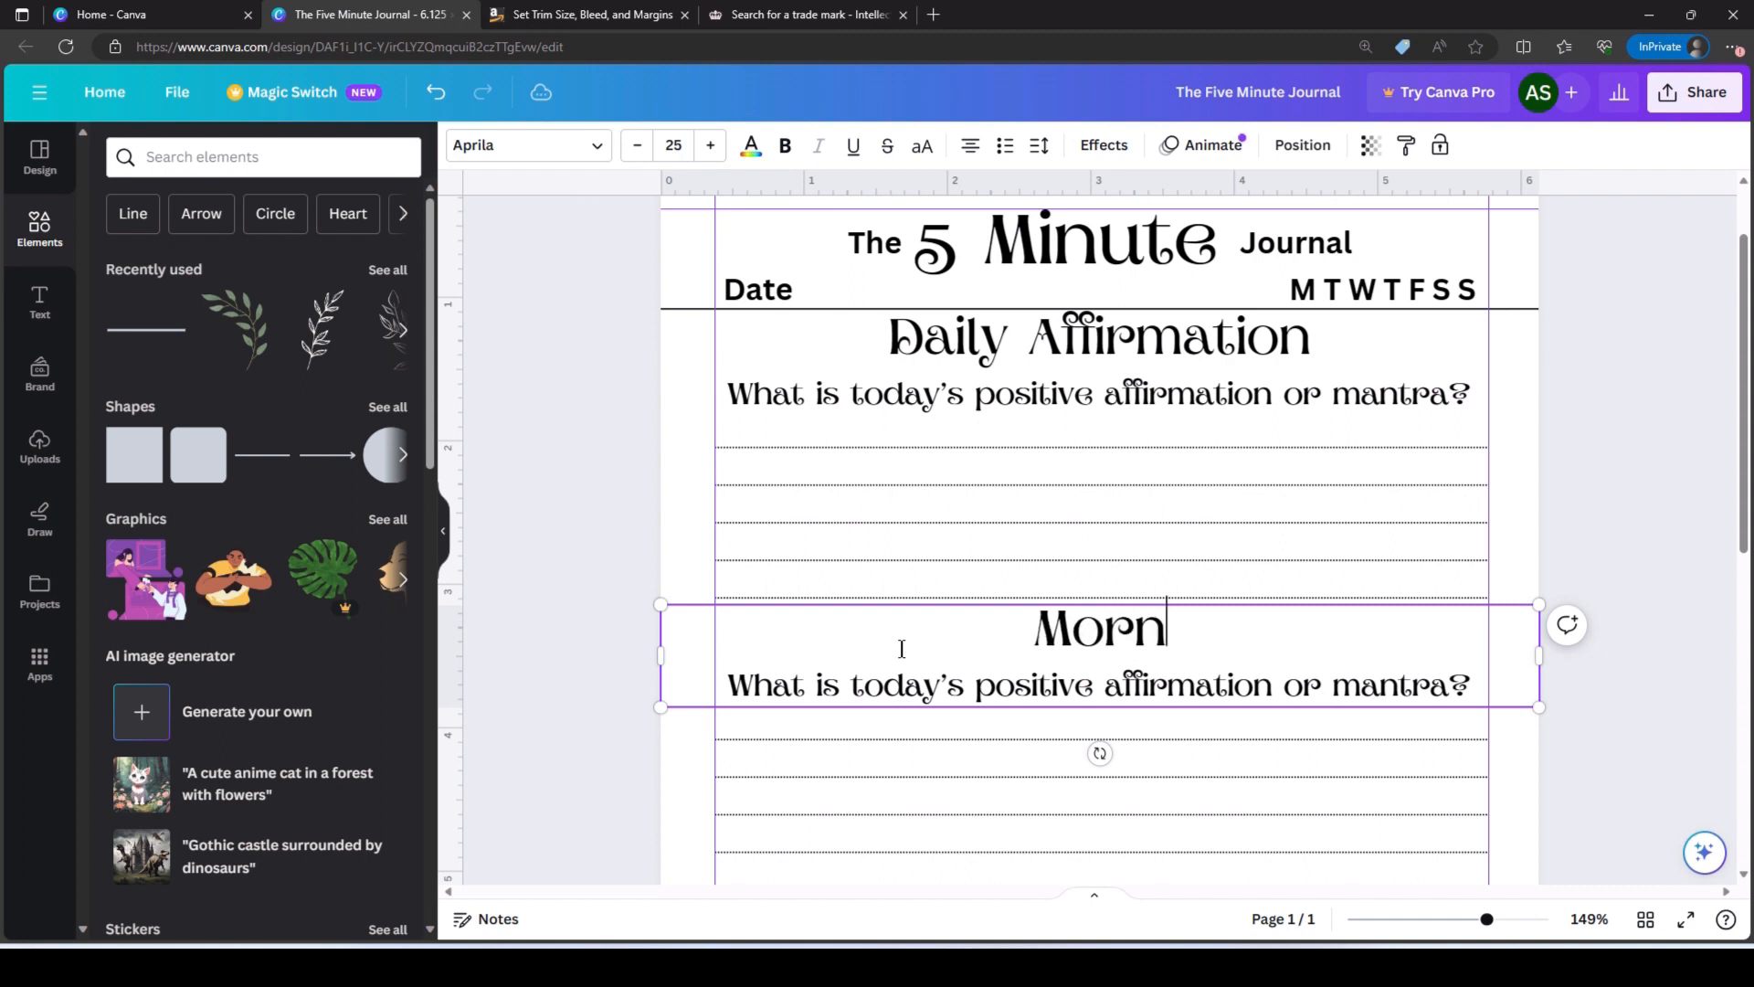
{"action": "type", "text": "ing Grat"}
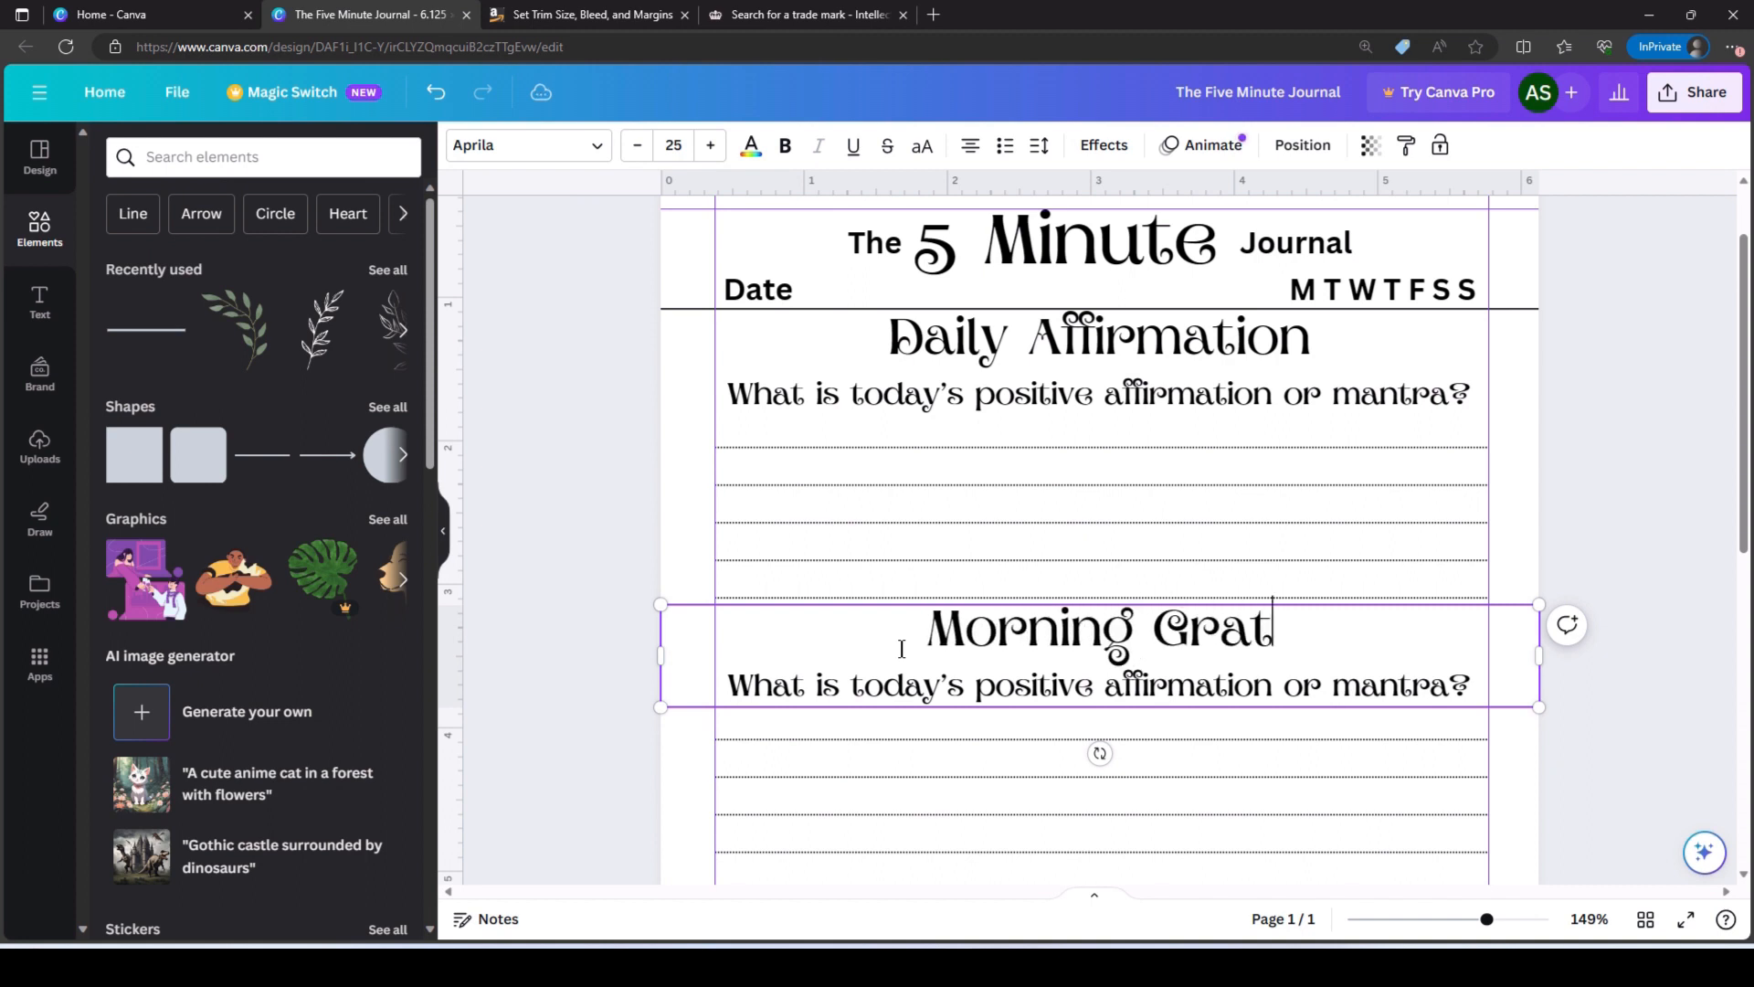
{"action": "type", "text": "itude"}
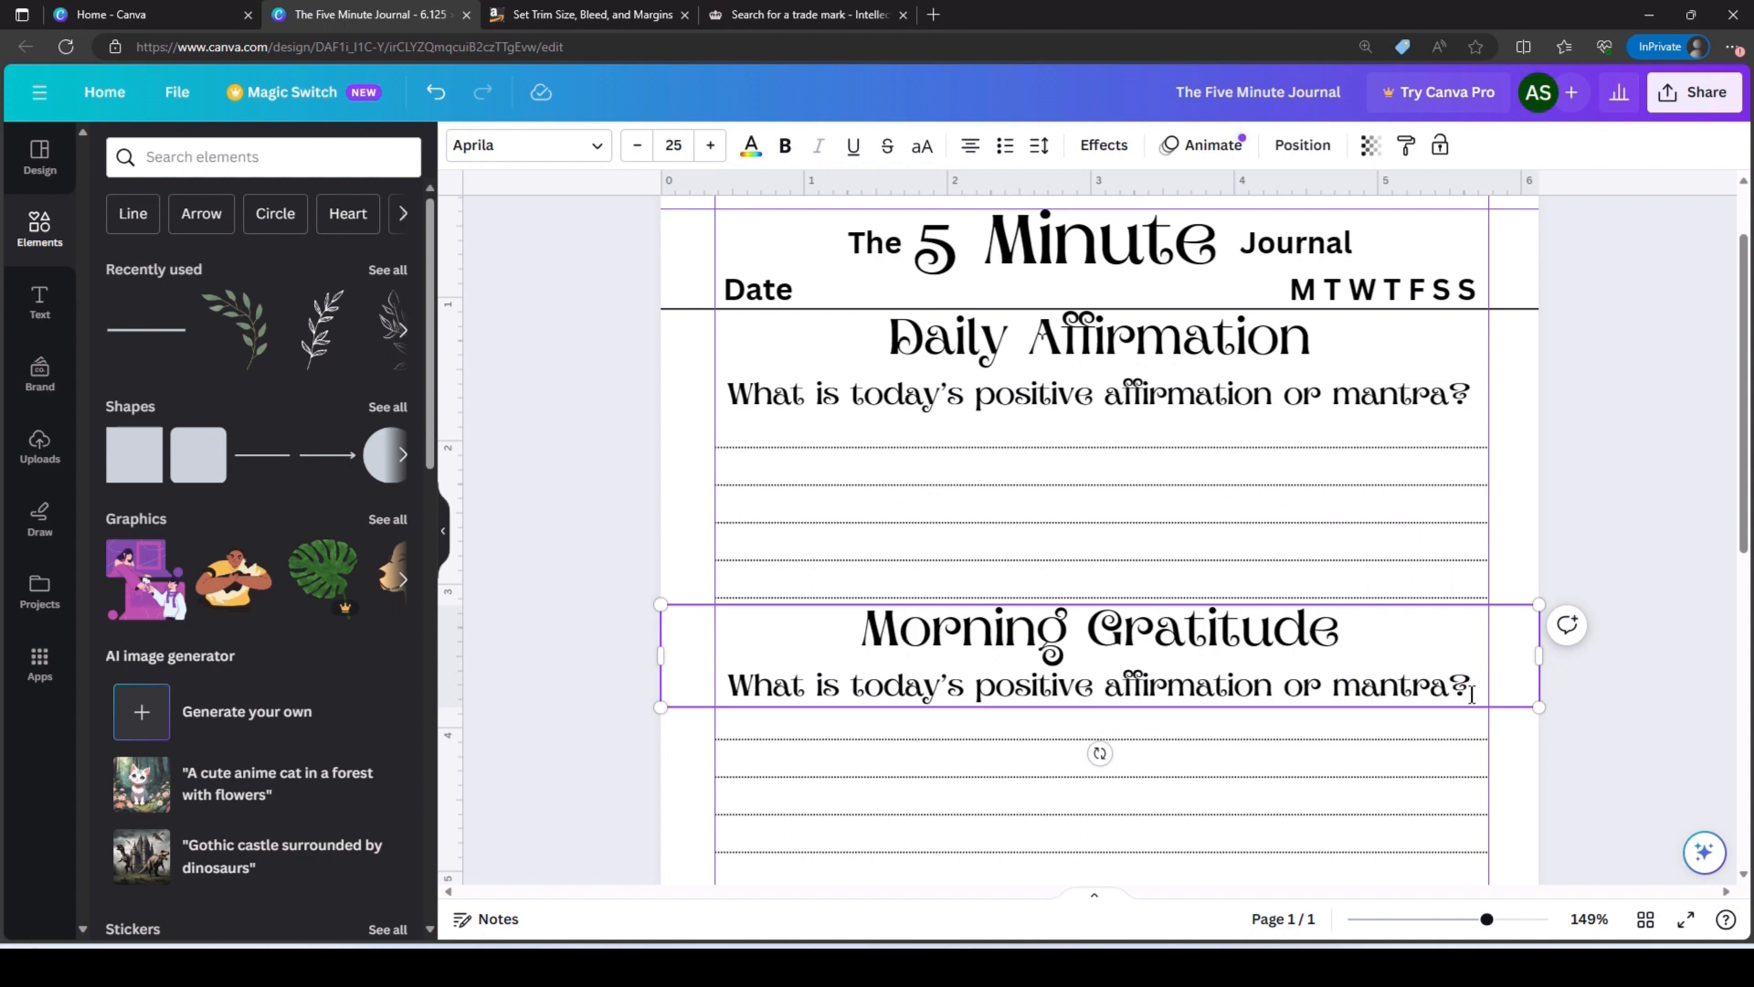
- Change the prompt under "Morning Gratitude" to "What are you grateful for today?"
{"action": "left_click_drag", "start_coordinate": [1448, 692], "coordinate": [814, 694]}
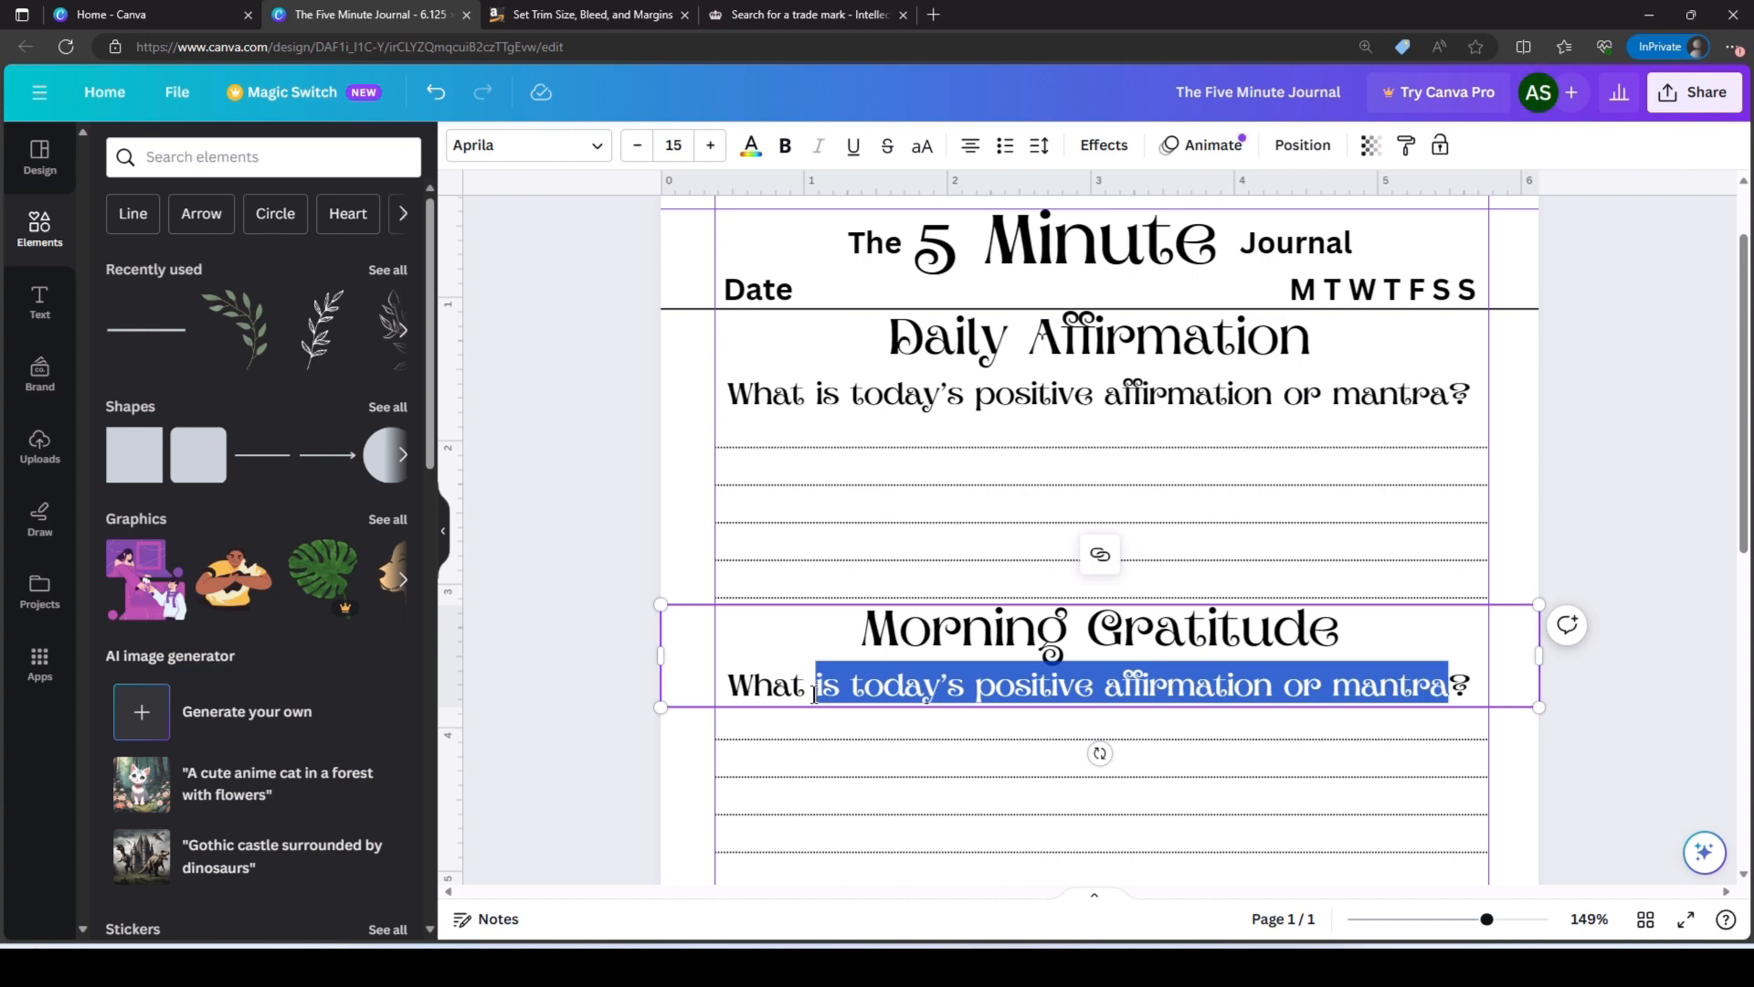
{"action": "type", "text": "are you "}
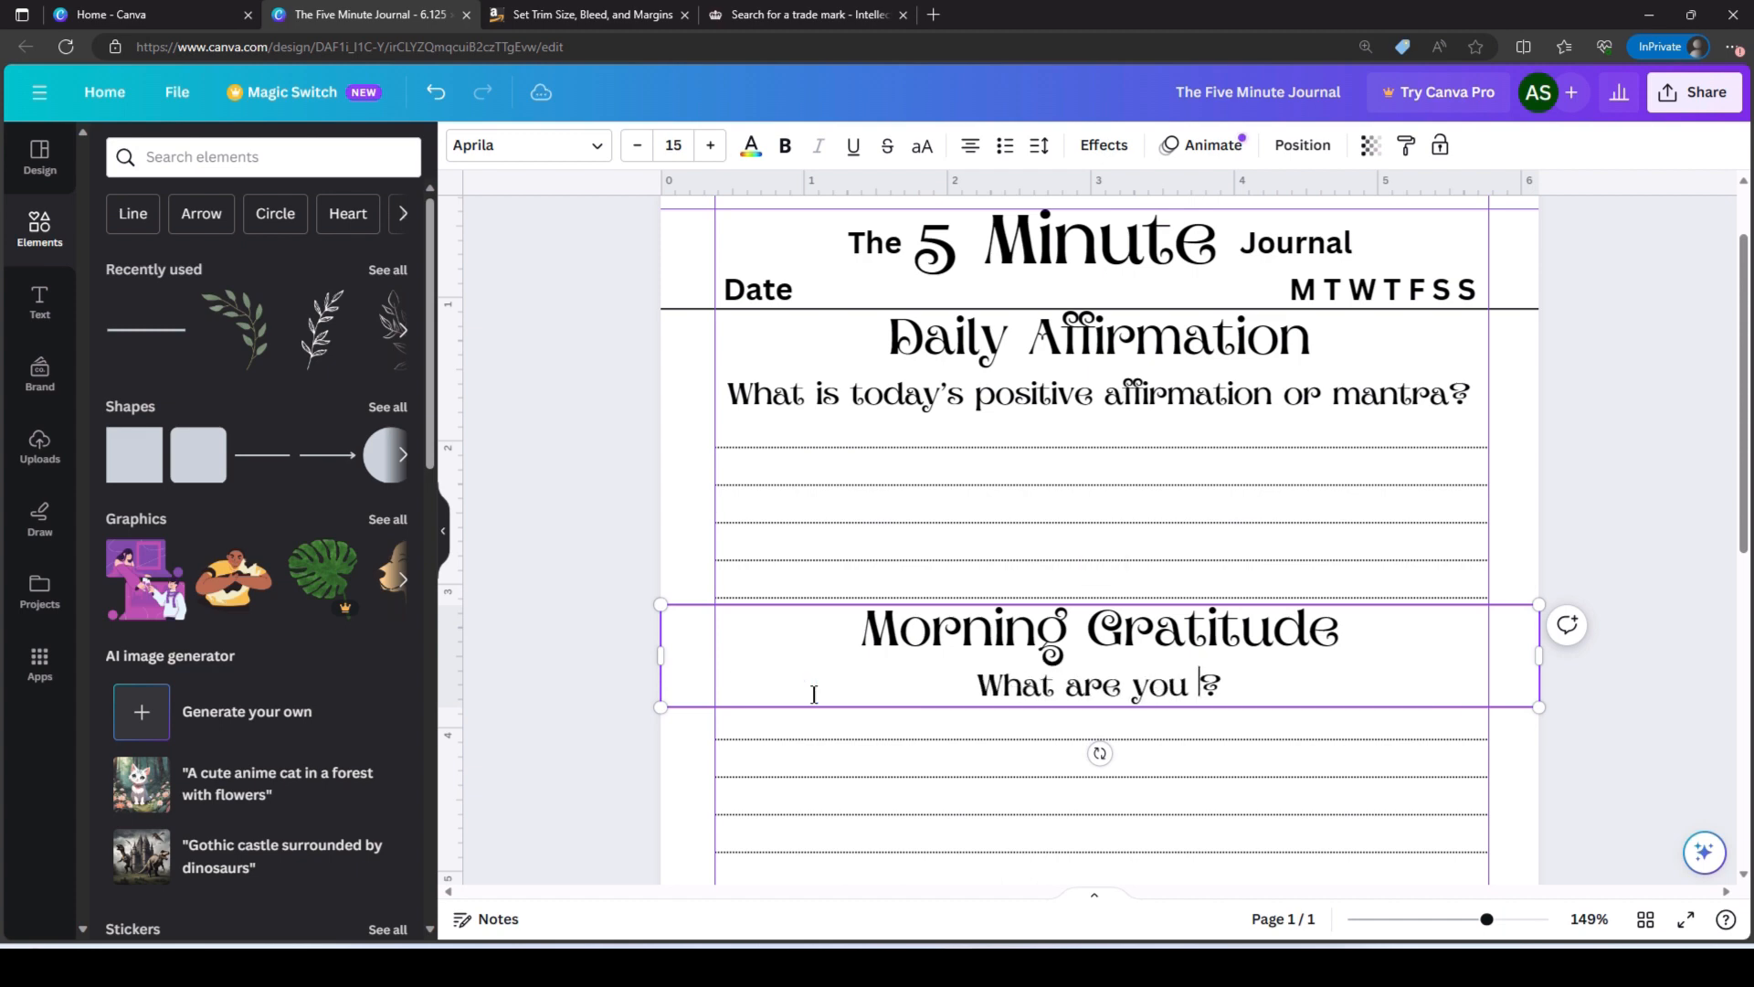
{"action": "type", "text": "grateful f"}
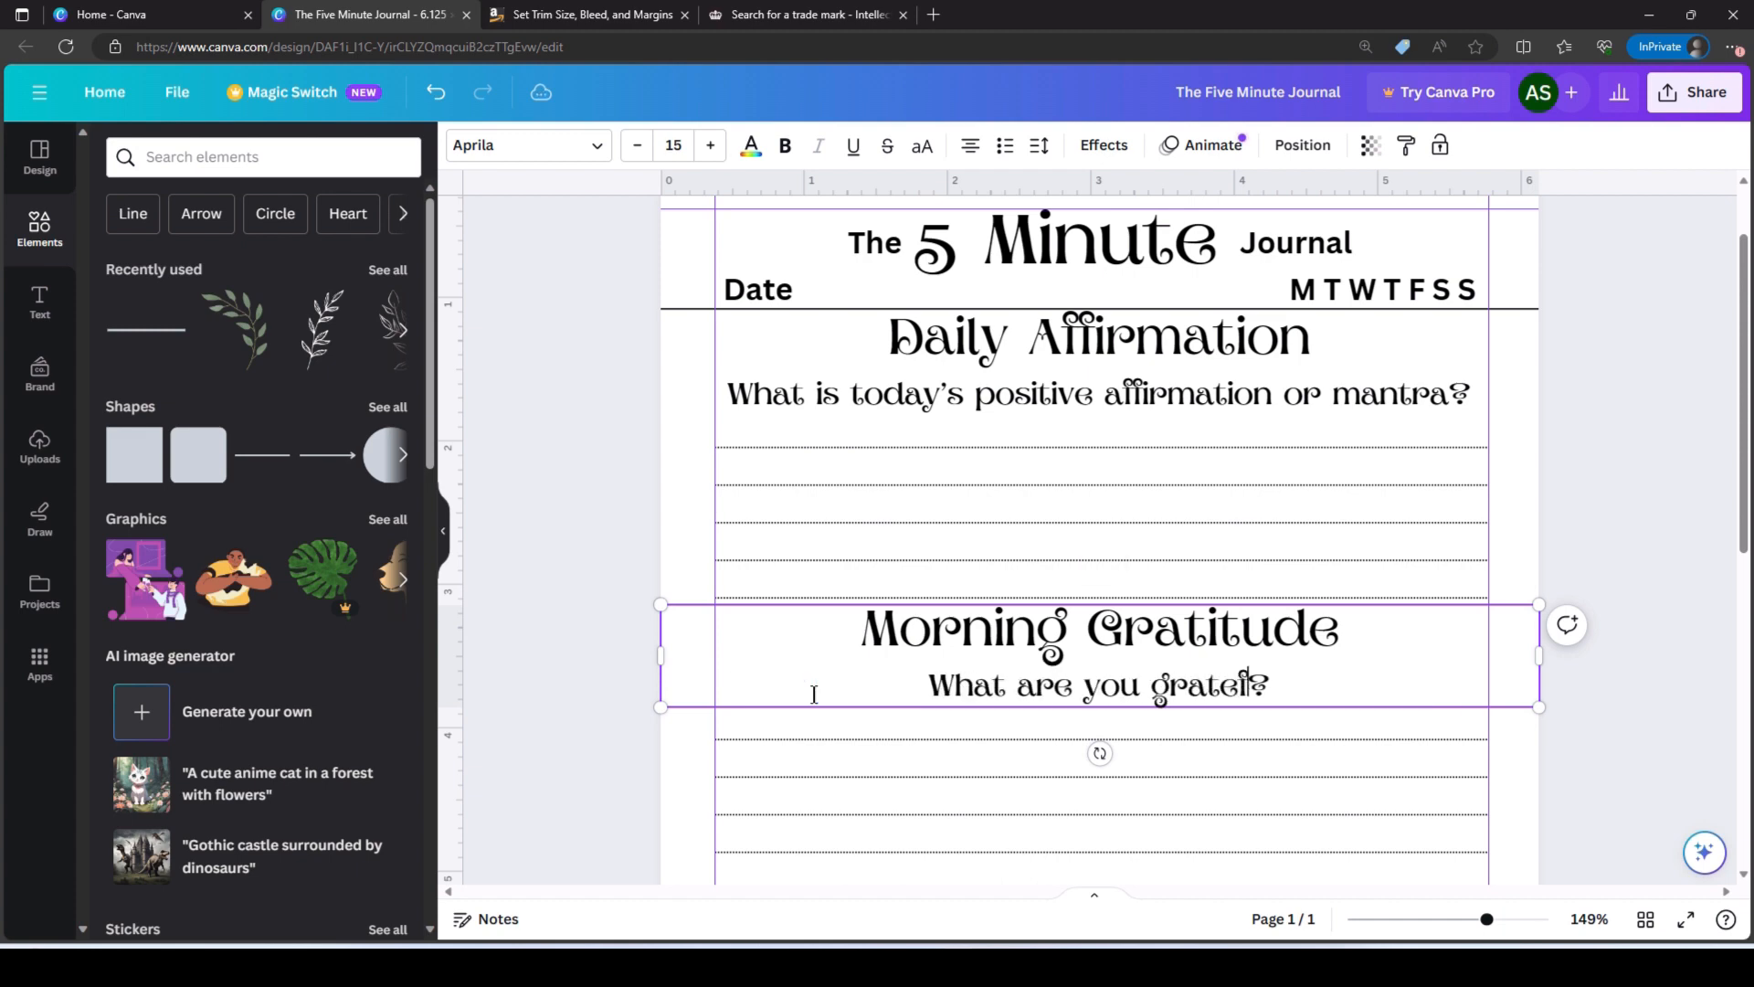
{"action": "type", "text": "or today"}
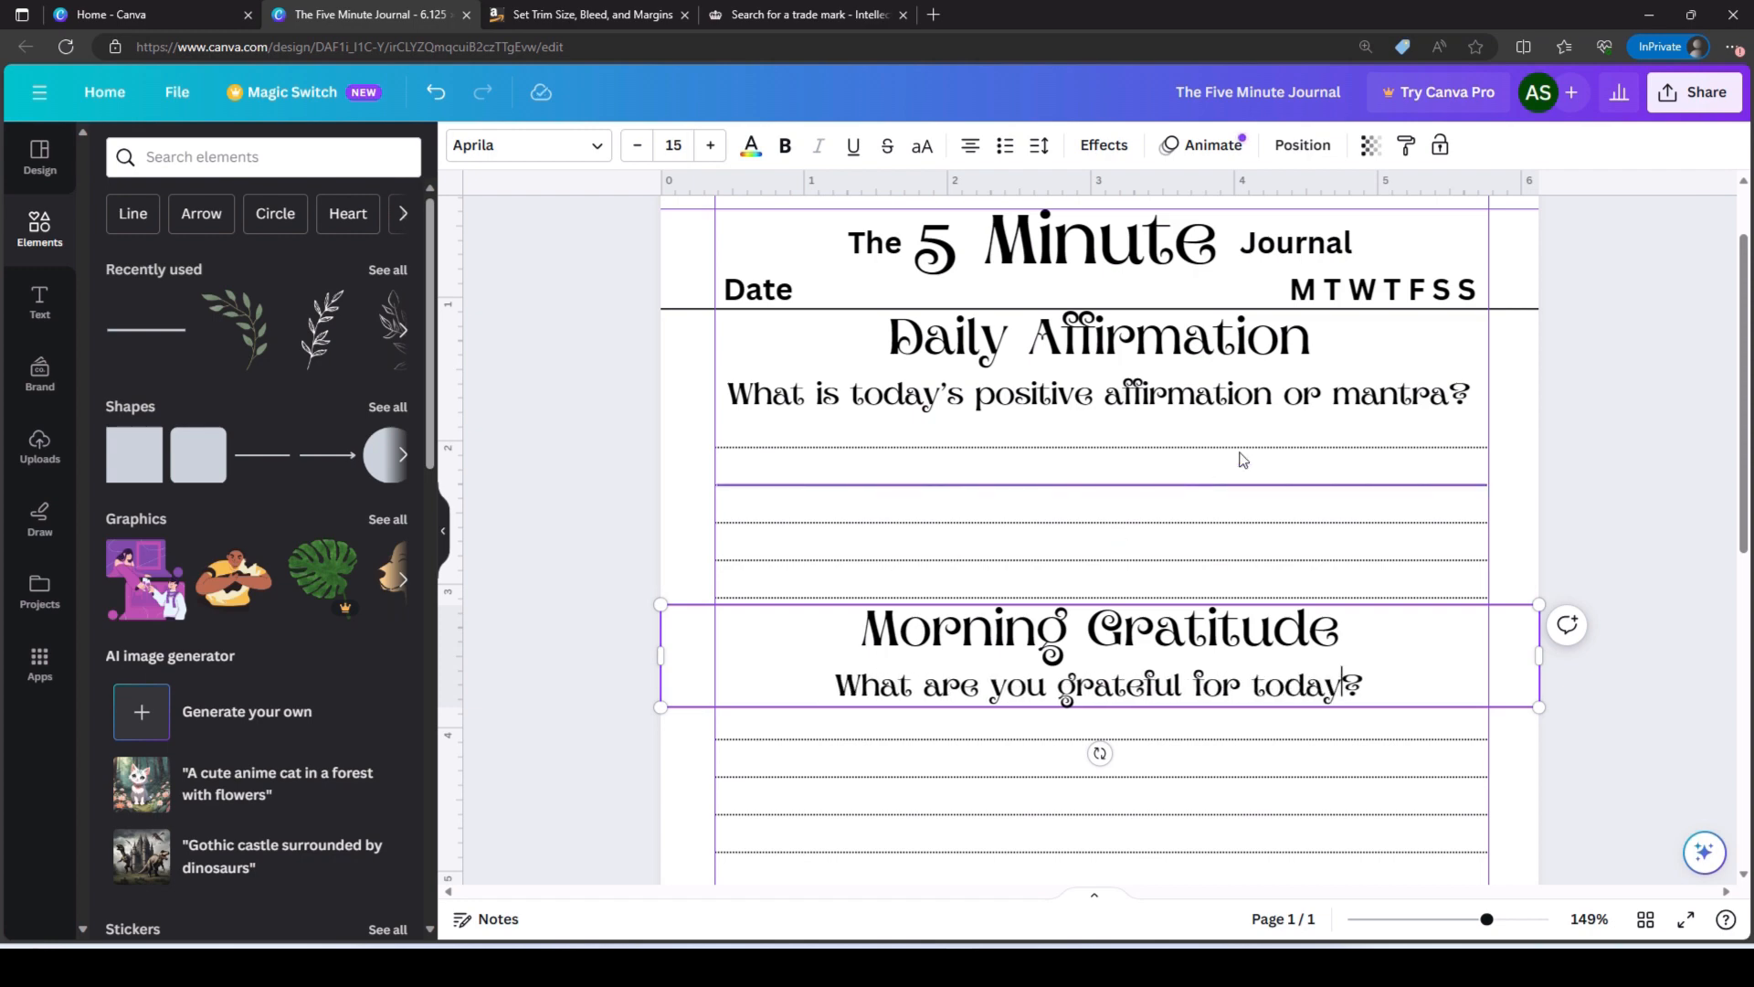
{"action": "left_click", "coordinate": [1601, 443]}
{"action": "scroll", "coordinate": [1622, 553], "scroll_direction": "down", "scroll_amount": 1}
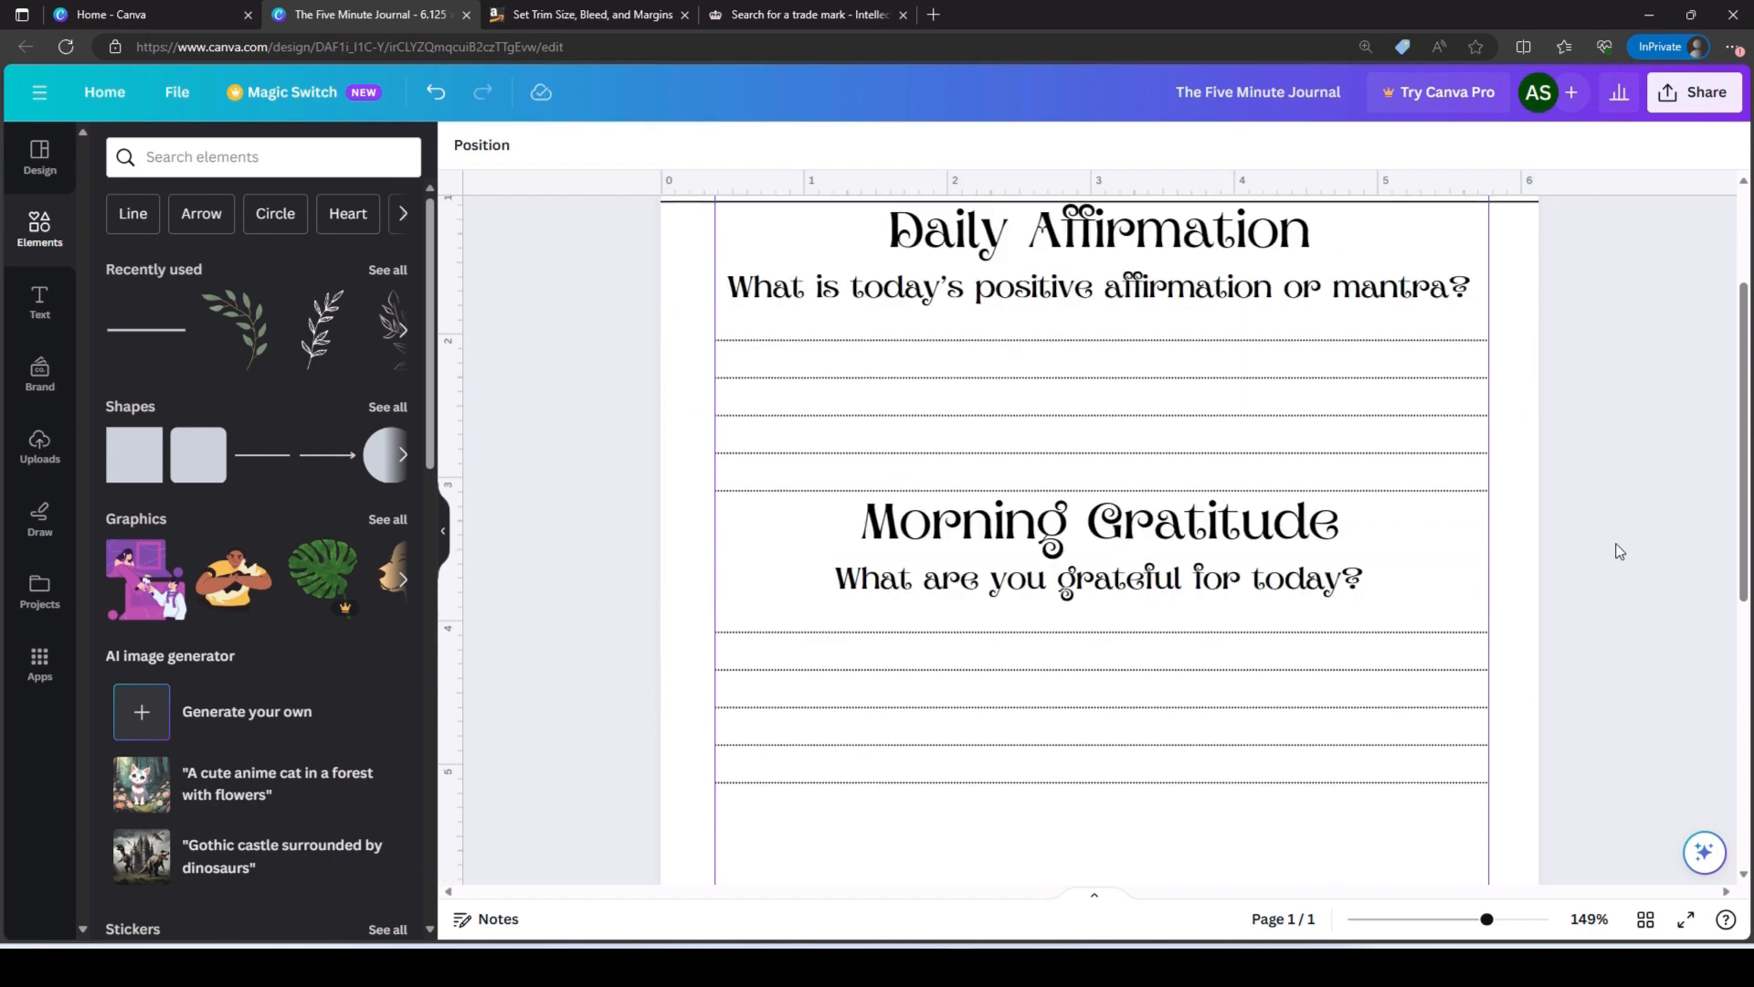
{"action": "scroll", "coordinate": [1621, 552], "scroll_direction": "down", "scroll_amount": 4, "text": "ctrl"}
{"action": "scroll", "coordinate": [1618, 550], "scroll_direction": "down", "scroll_amount": 4}
{"action": "scroll", "coordinate": [1618, 551], "scroll_direction": "down", "scroll_amount": 1}
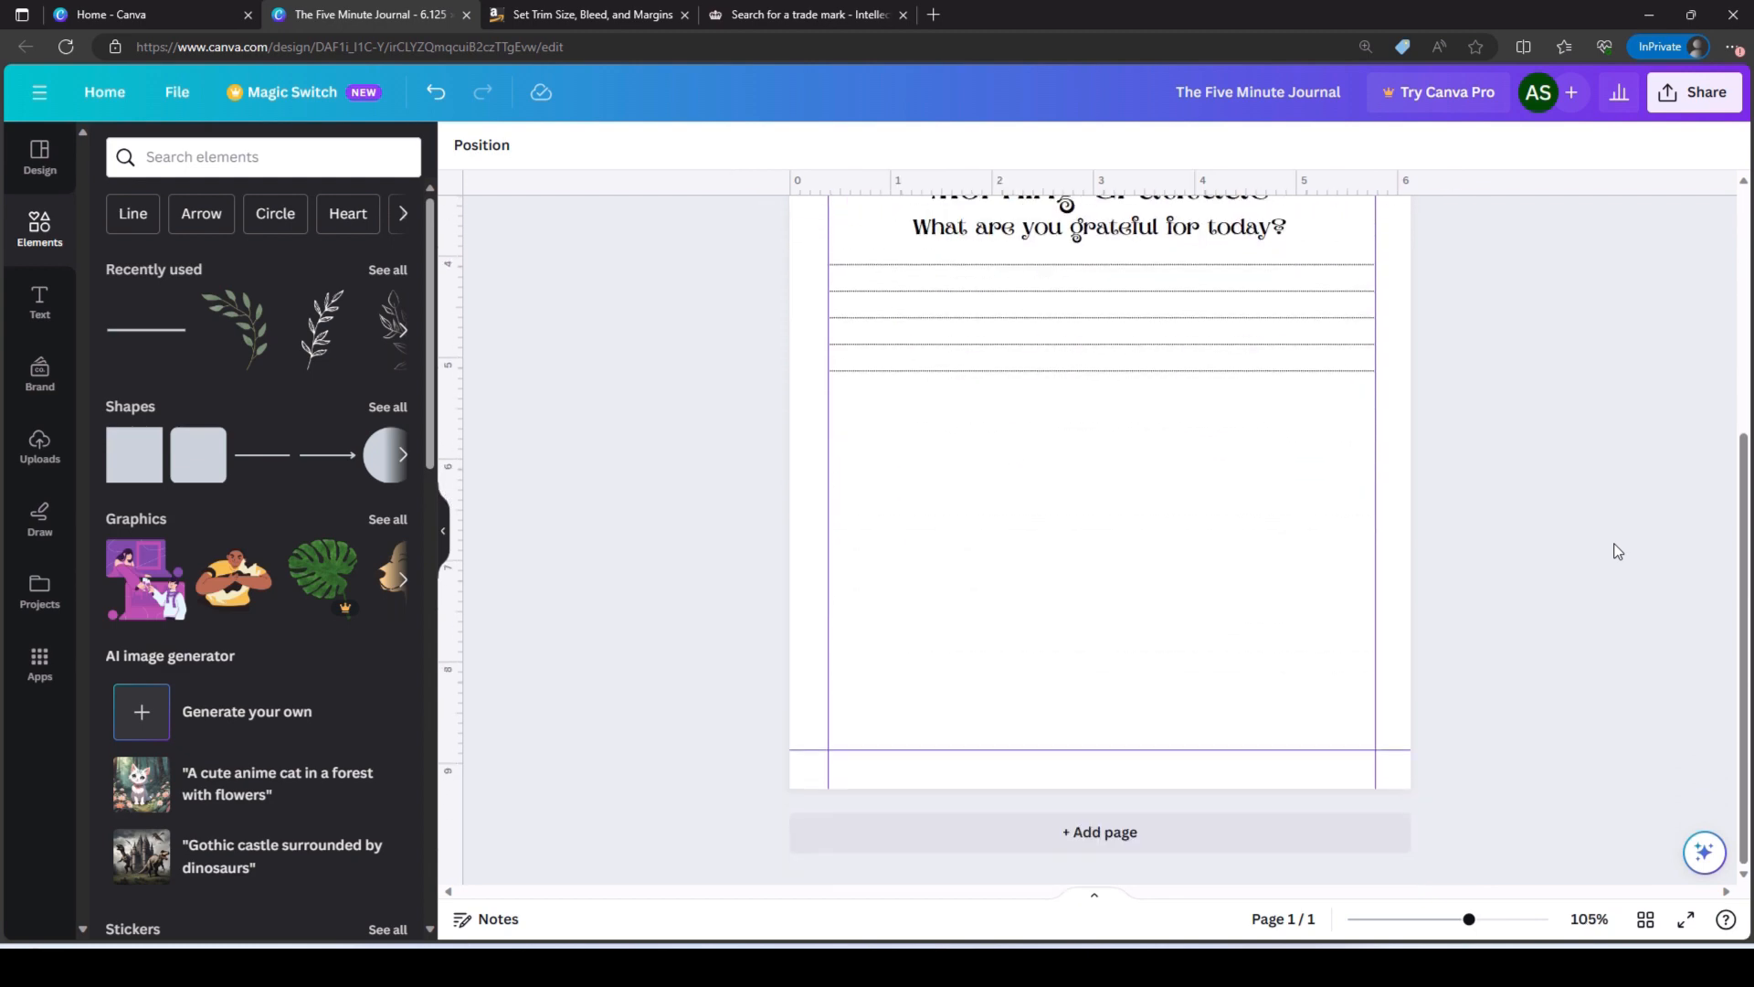
- Duplicate the Morning Gratitude heading, prompt and five dotted lines, and place the copy directly below the original section
{"action": "scroll", "coordinate": [1618, 550], "scroll_direction": "up", "scroll_amount": 4}
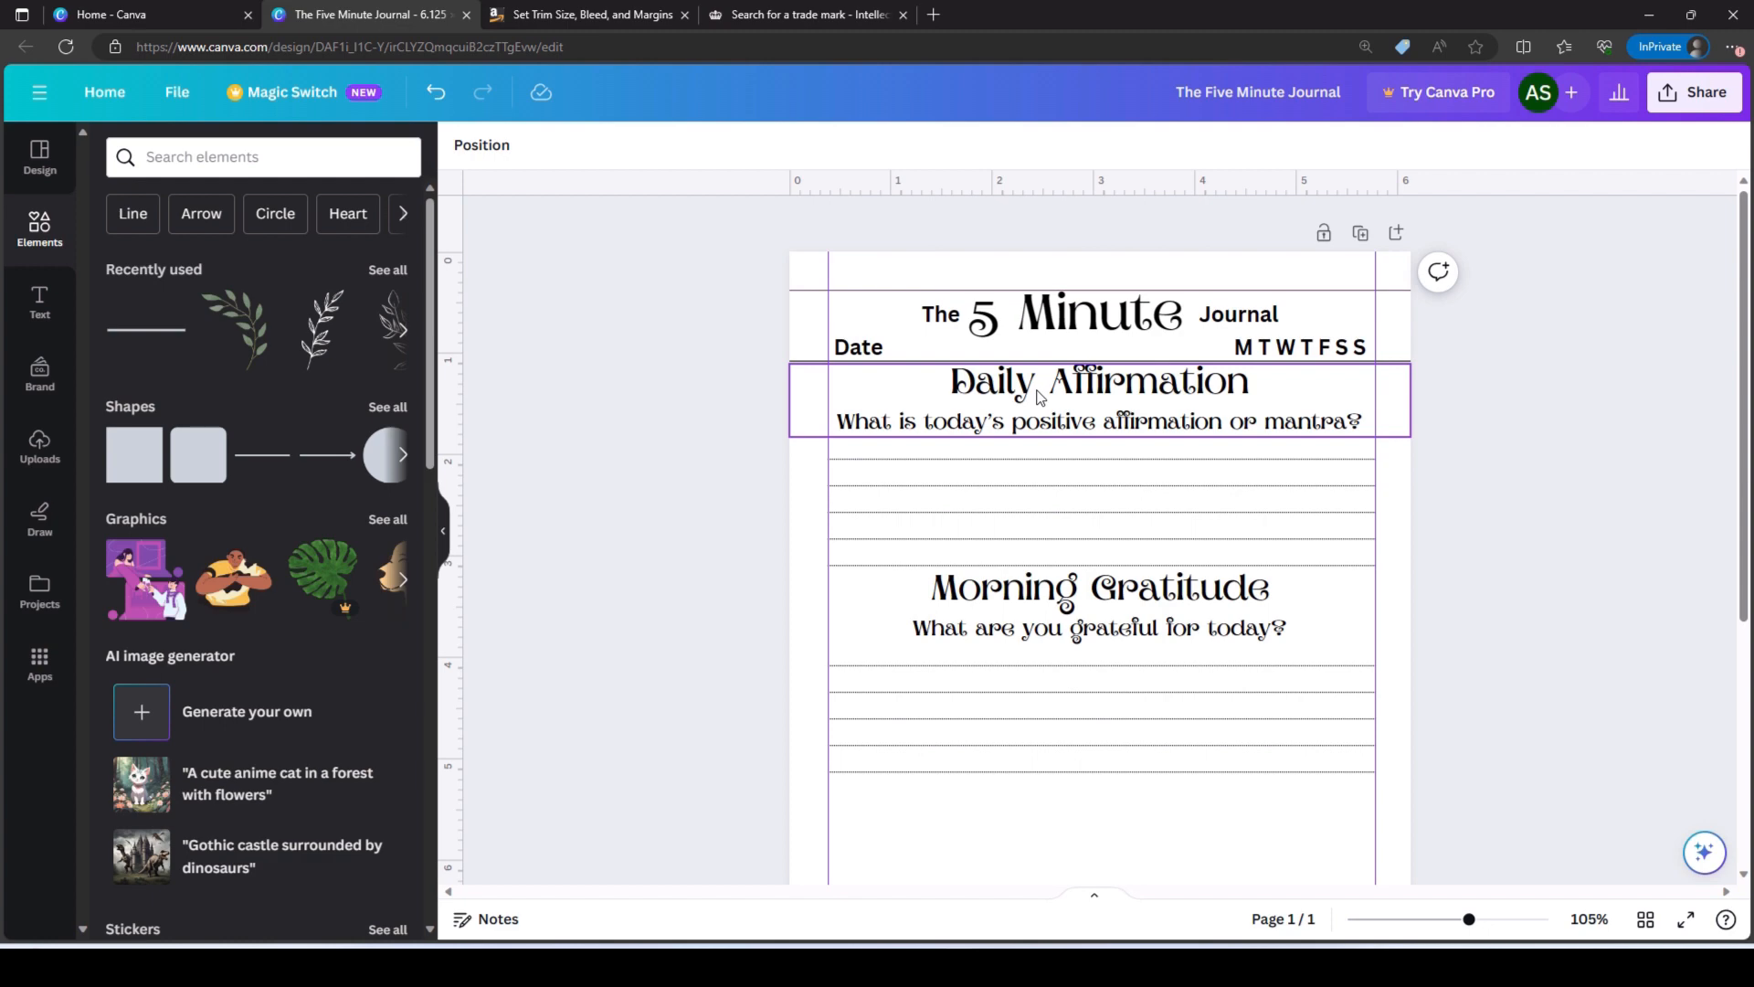
{"action": "scroll", "coordinate": [1530, 562], "scroll_direction": "down", "scroll_amount": 1}
{"action": "scroll", "coordinate": [1279, 584], "scroll_direction": "down", "scroll_amount": 2}
{"action": "scroll", "coordinate": [1133, 639], "scroll_direction": "down", "scroll_amount": 2}
{"action": "scroll", "coordinate": [1078, 539], "scroll_direction": "up", "scroll_amount": 2}
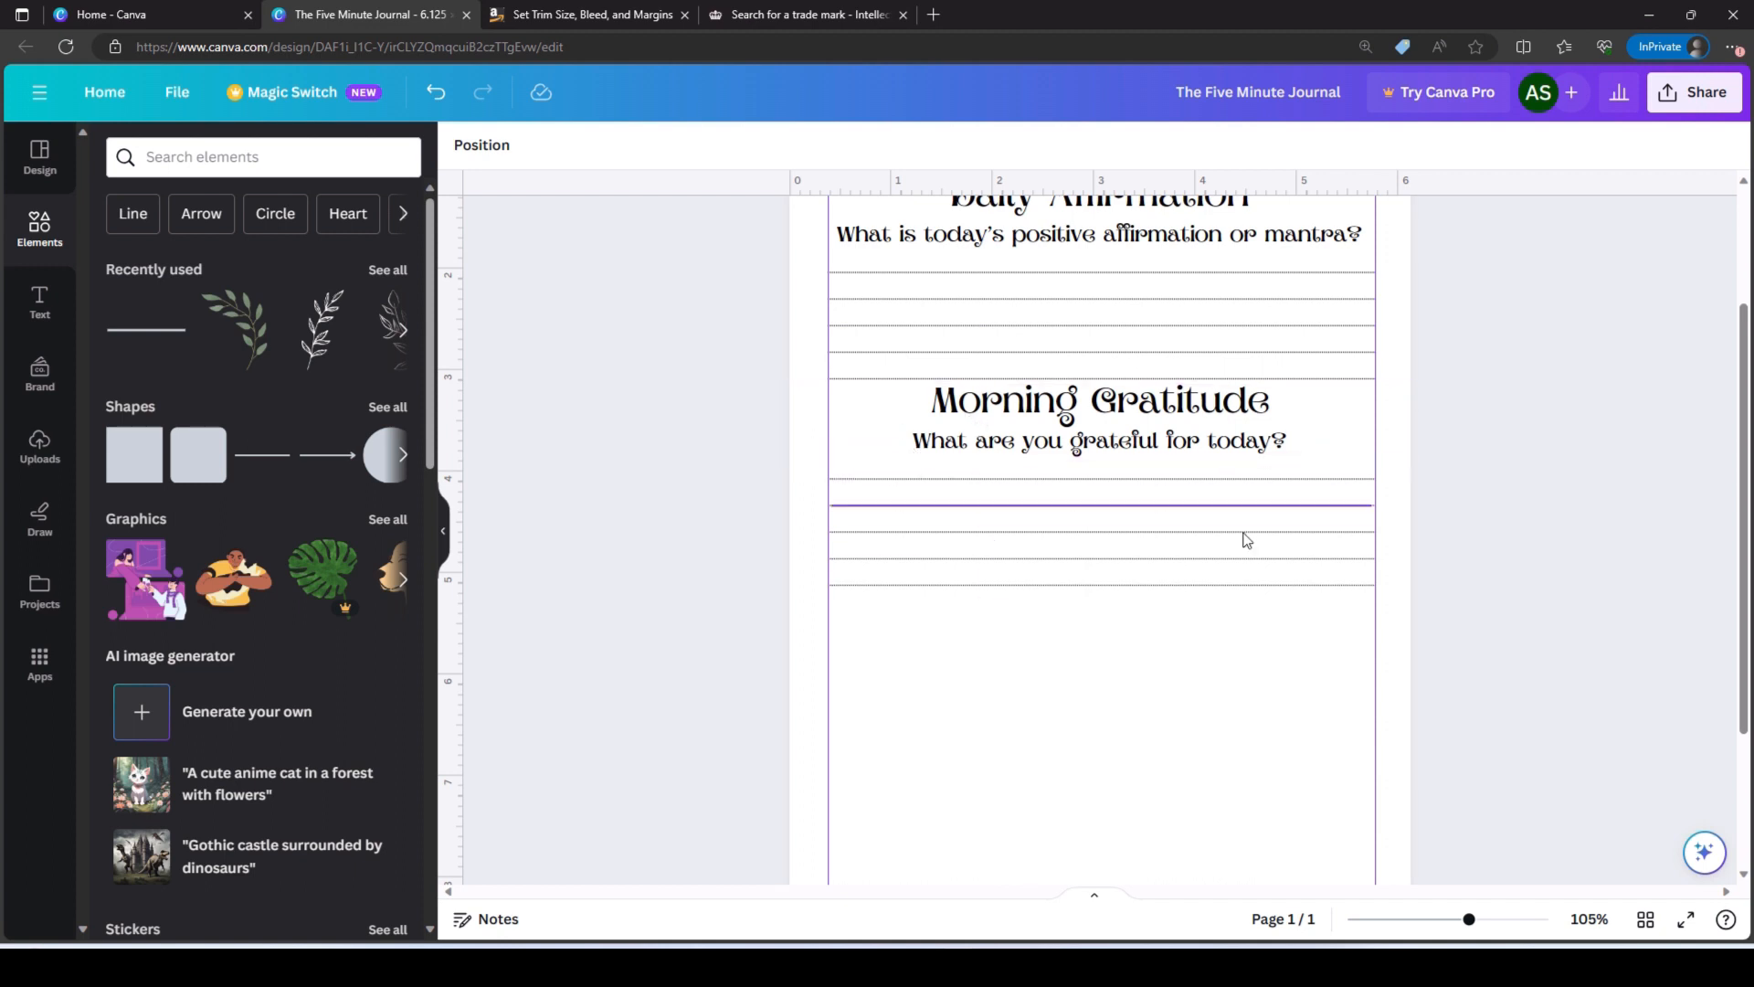
{"action": "left_click_drag", "start_coordinate": [1496, 647], "coordinate": [815, 408]}
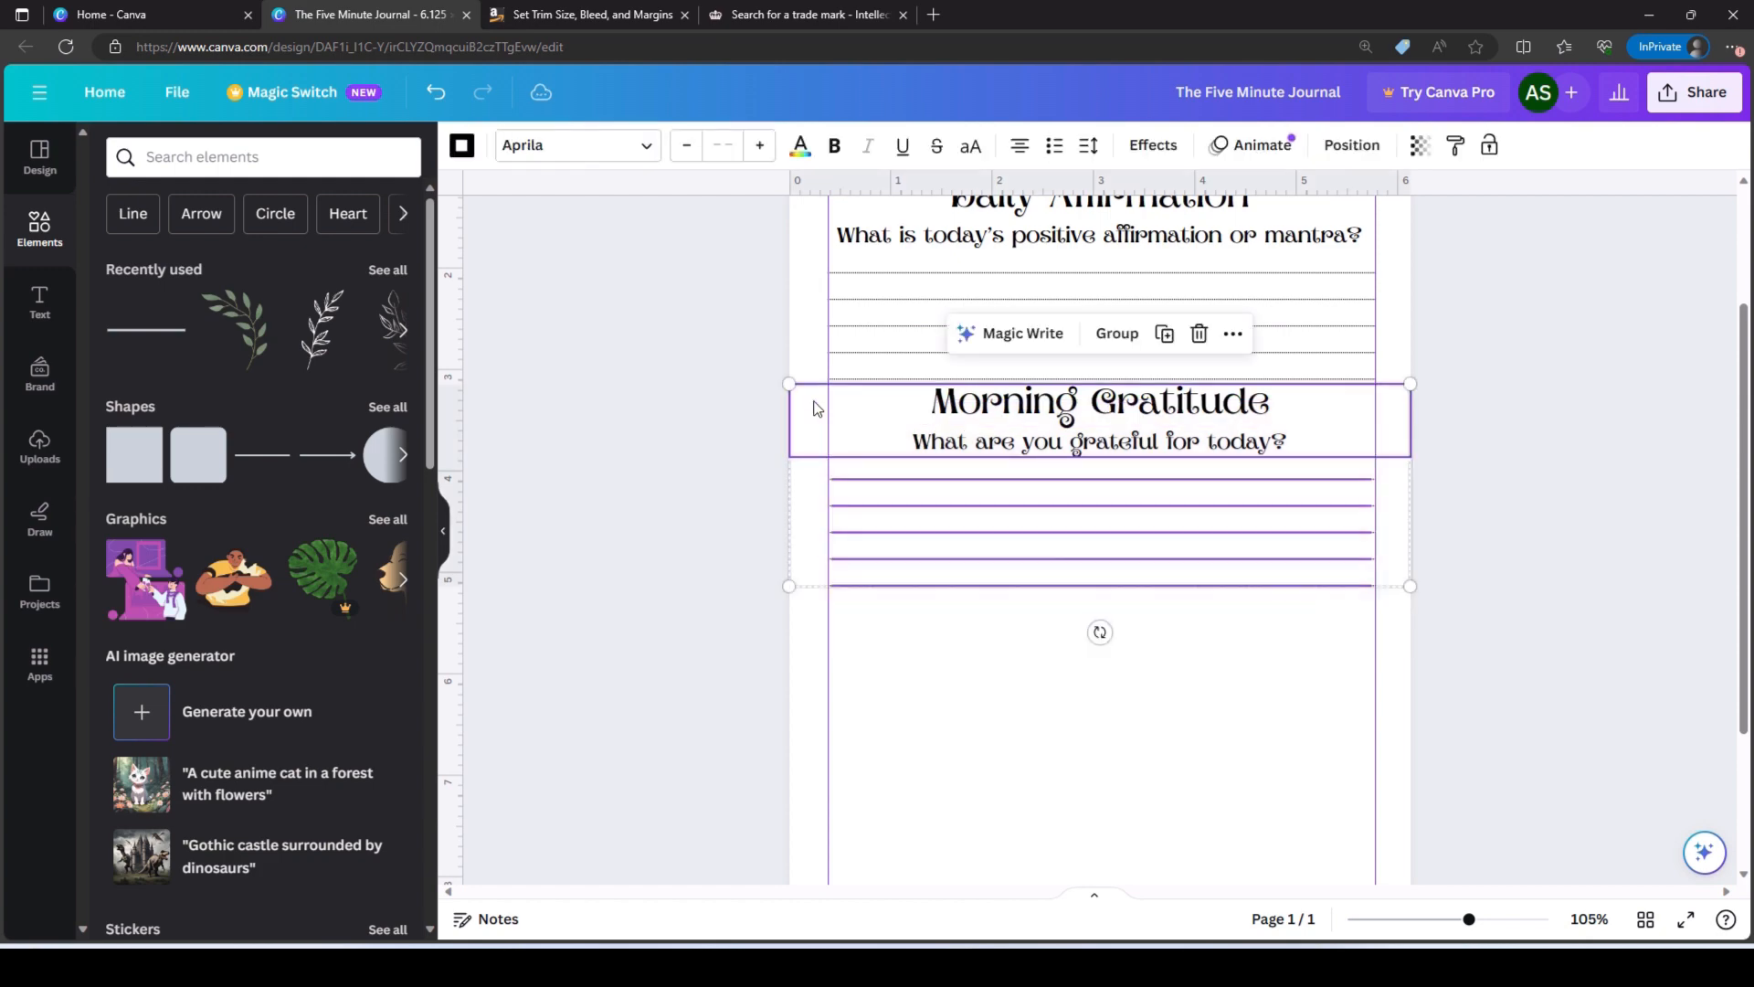
{"action": "key", "text": "ctrl+d"}
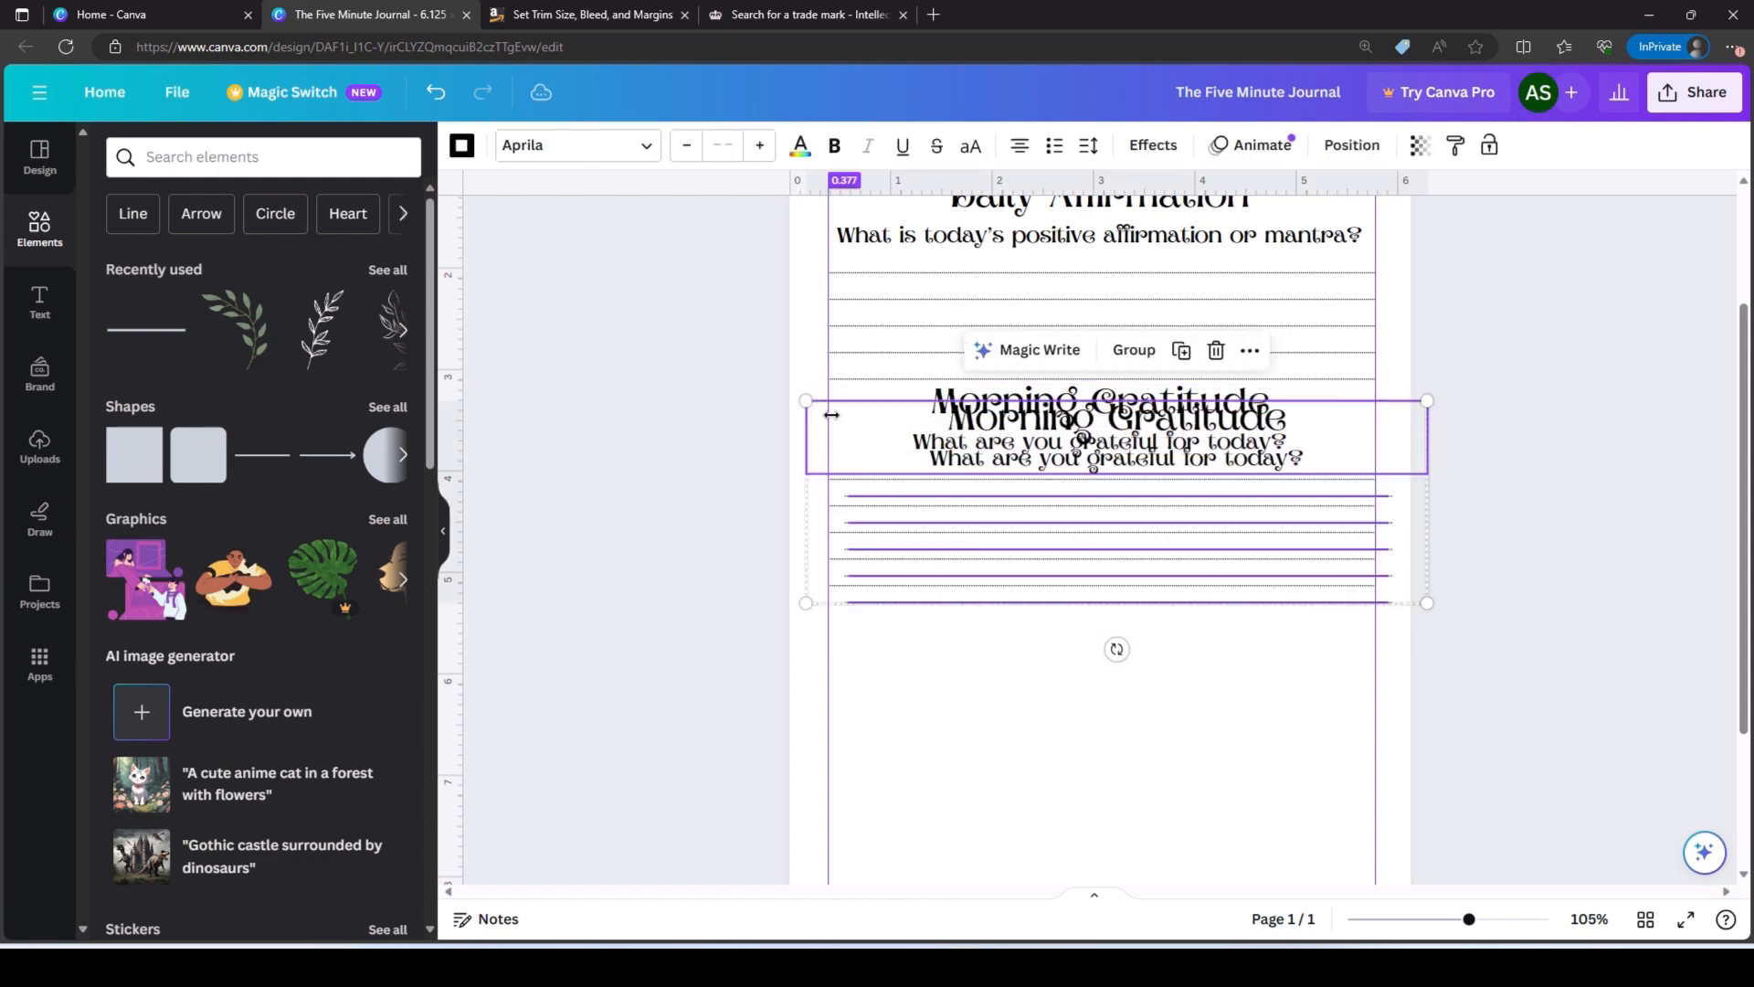
{"action": "left_click_drag", "start_coordinate": [1138, 434], "coordinate": [1123, 622]}
{"action": "left_click", "coordinate": [1584, 620]}
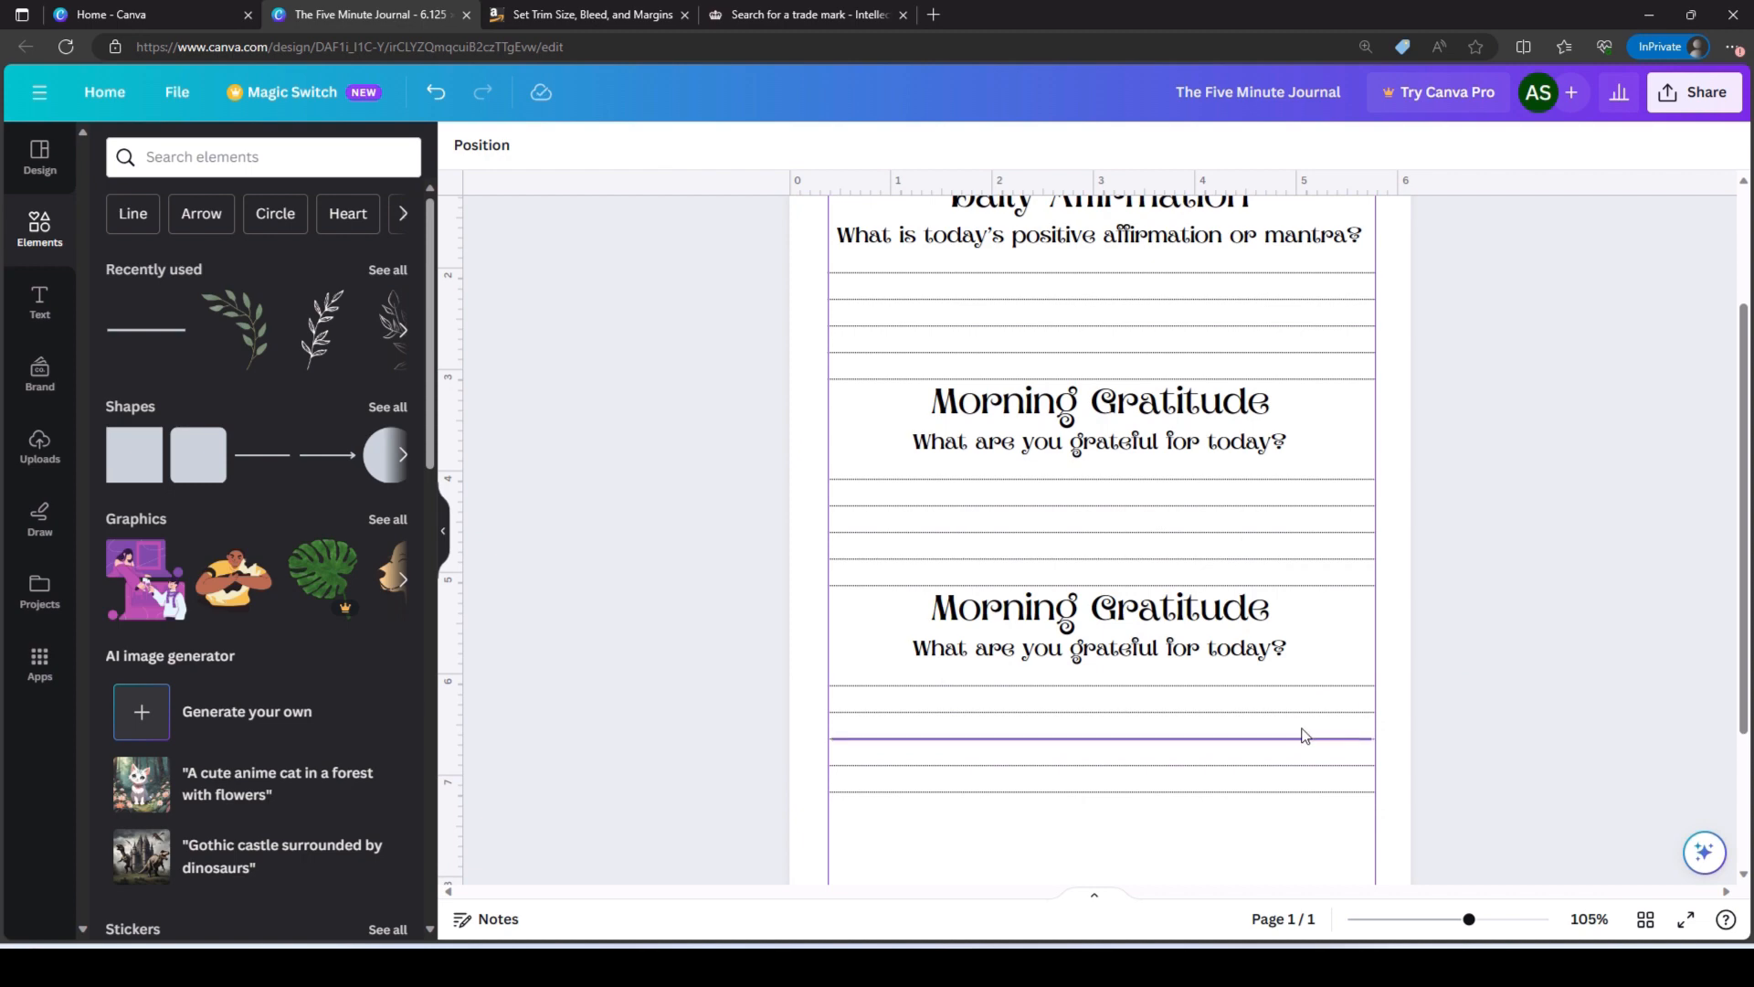
- Replace the heading of the lowest section with "Today's Highlights"
{"action": "double_click", "coordinate": [1275, 618]}
{"action": "left_click_drag", "start_coordinate": [1273, 614], "coordinate": [938, 614]}
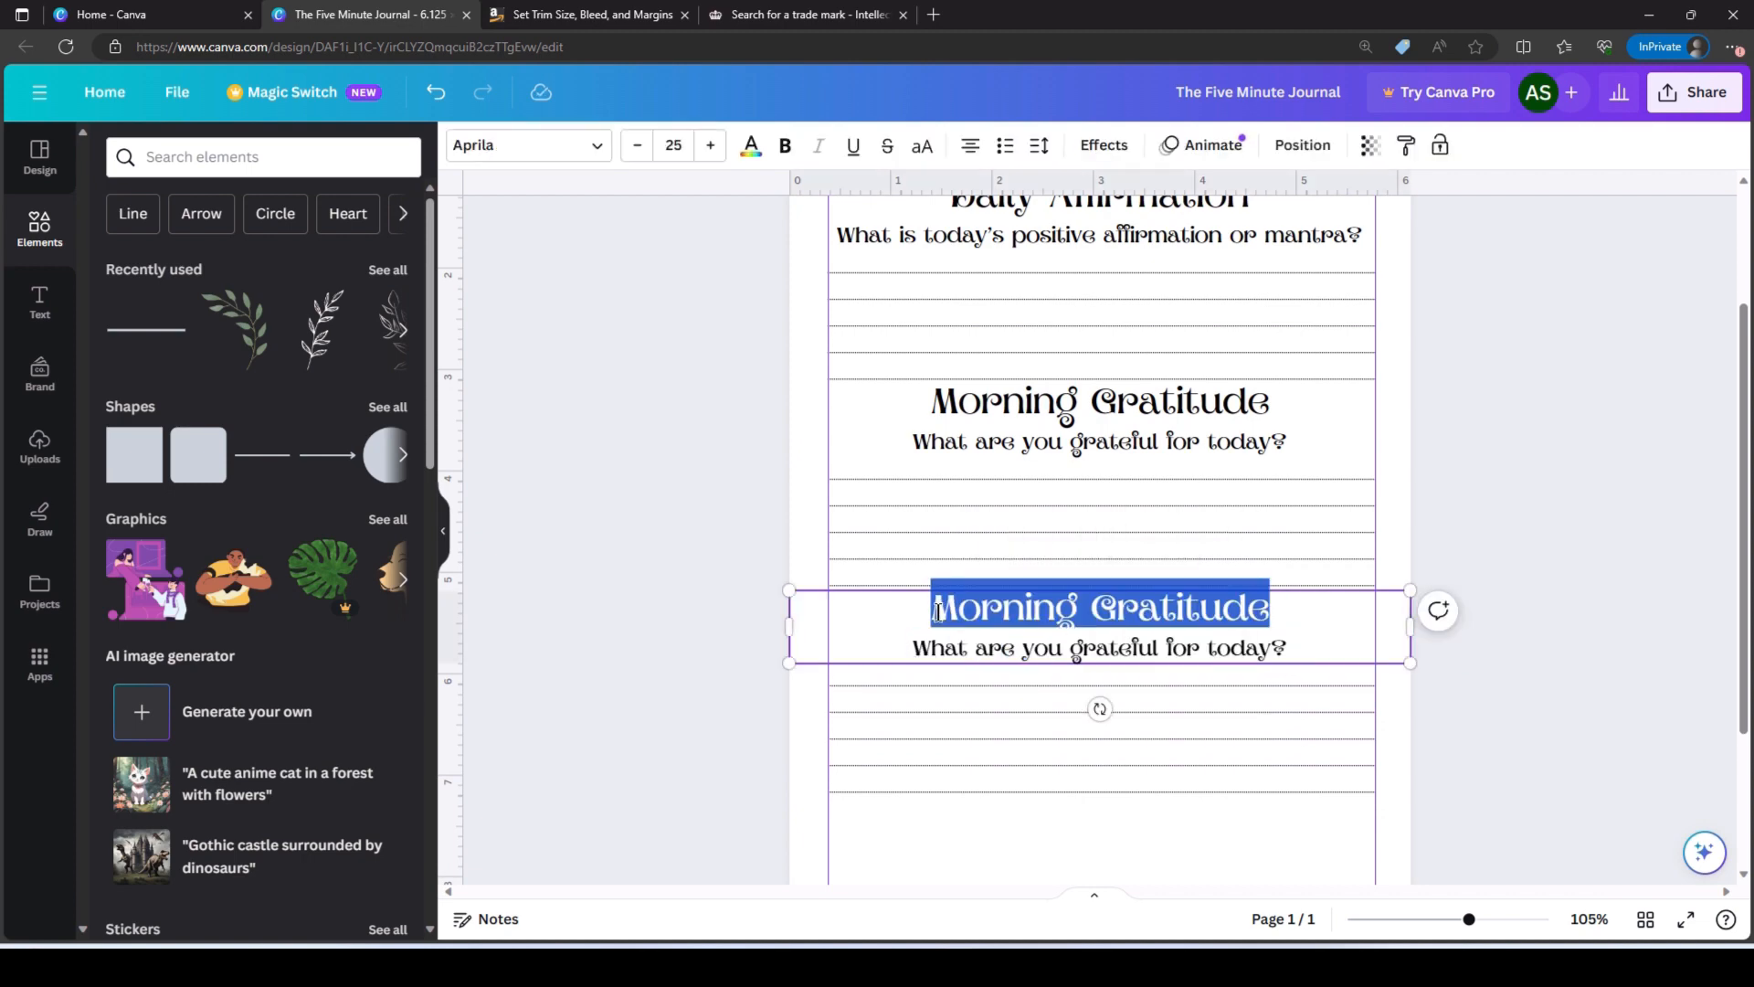
{"action": "type", "text": "To"}
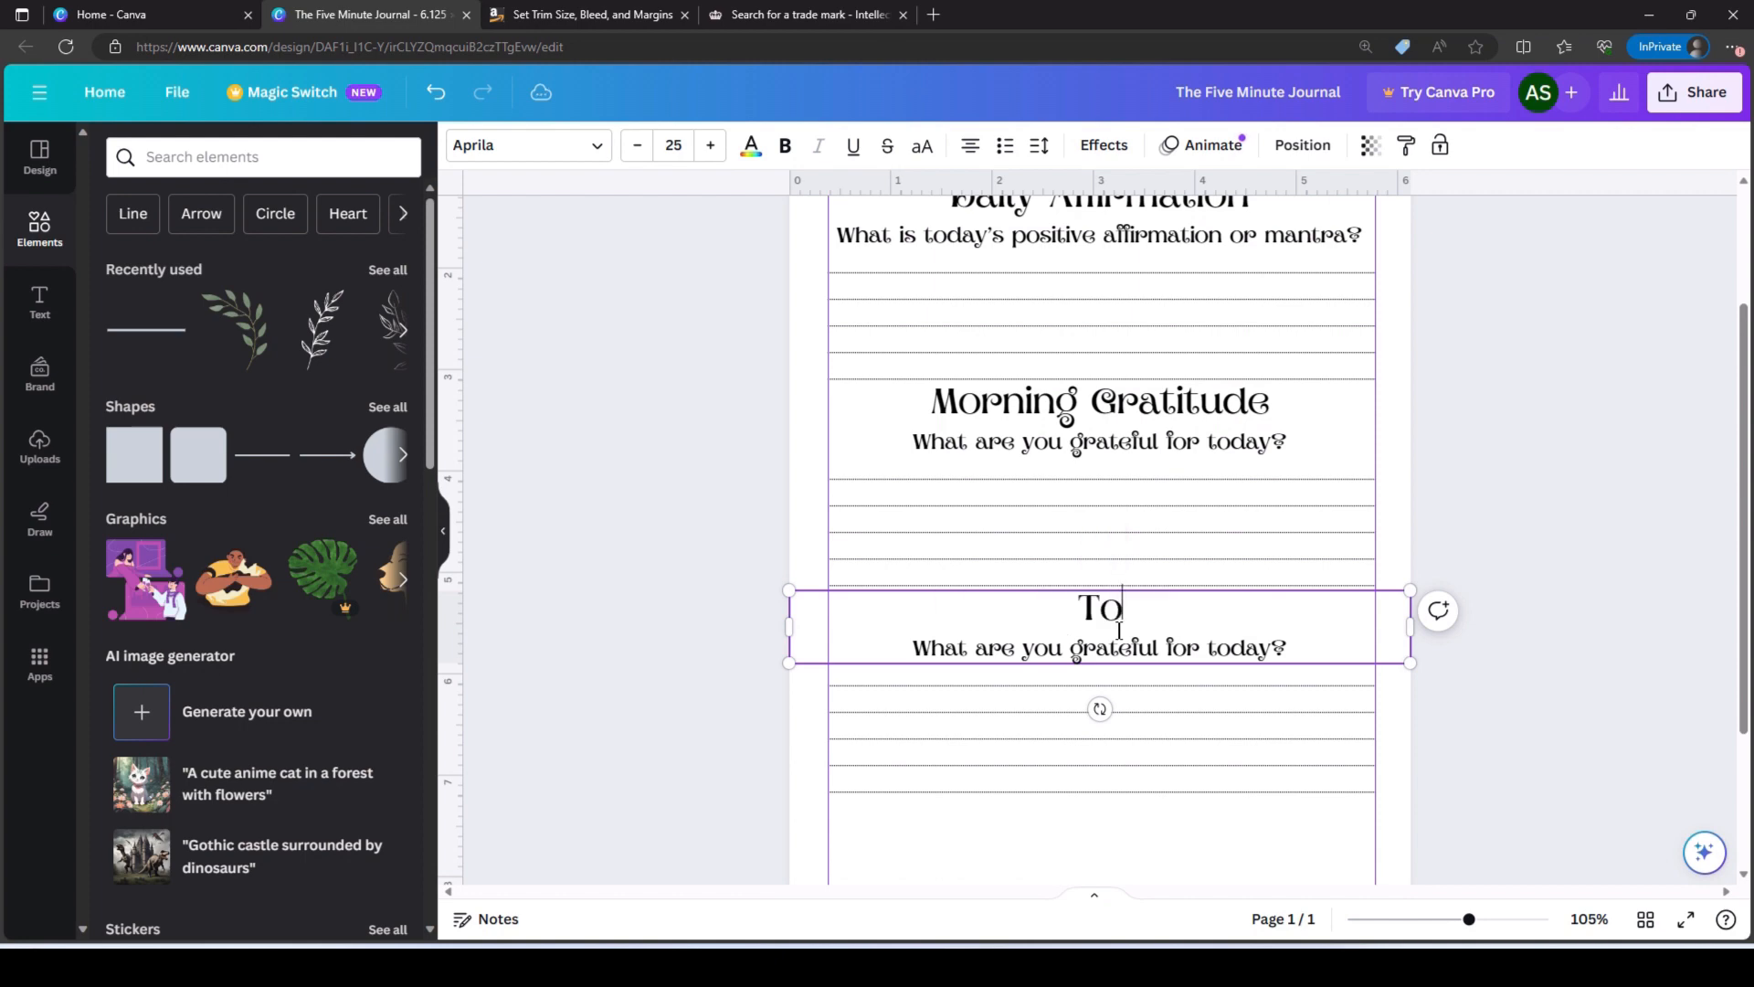
{"action": "type", "text": "day's Highligh"}
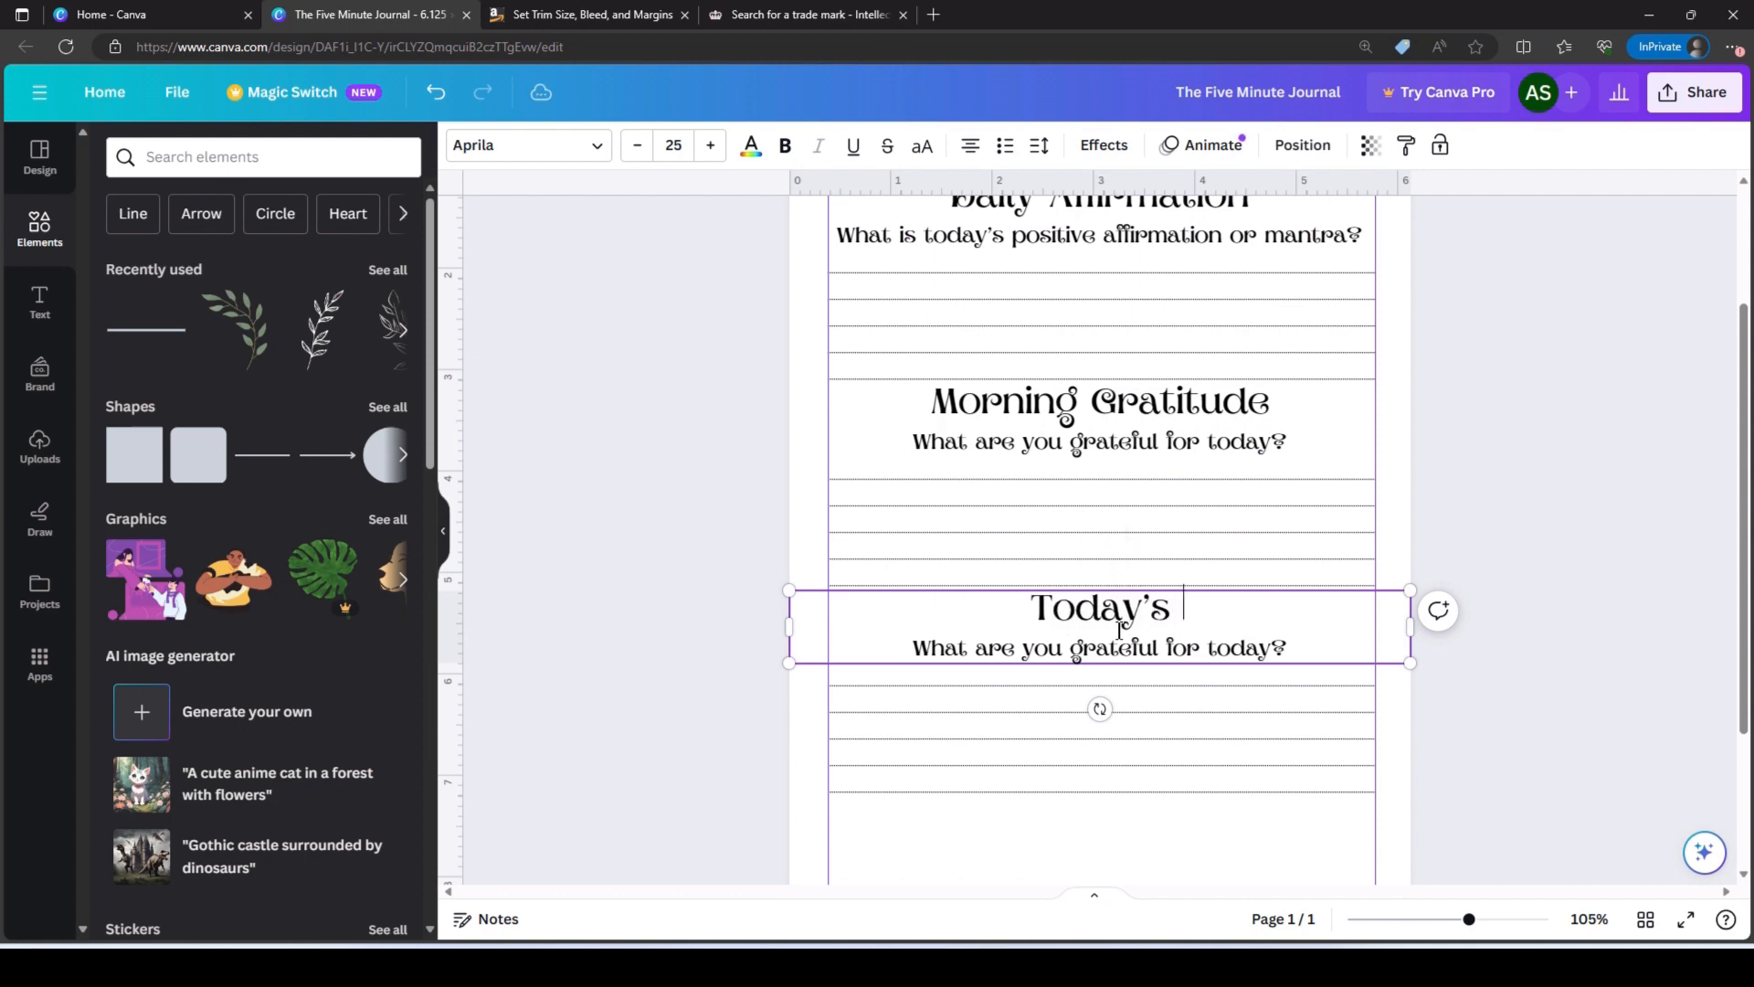
{"action": "type", "text": "ts"}
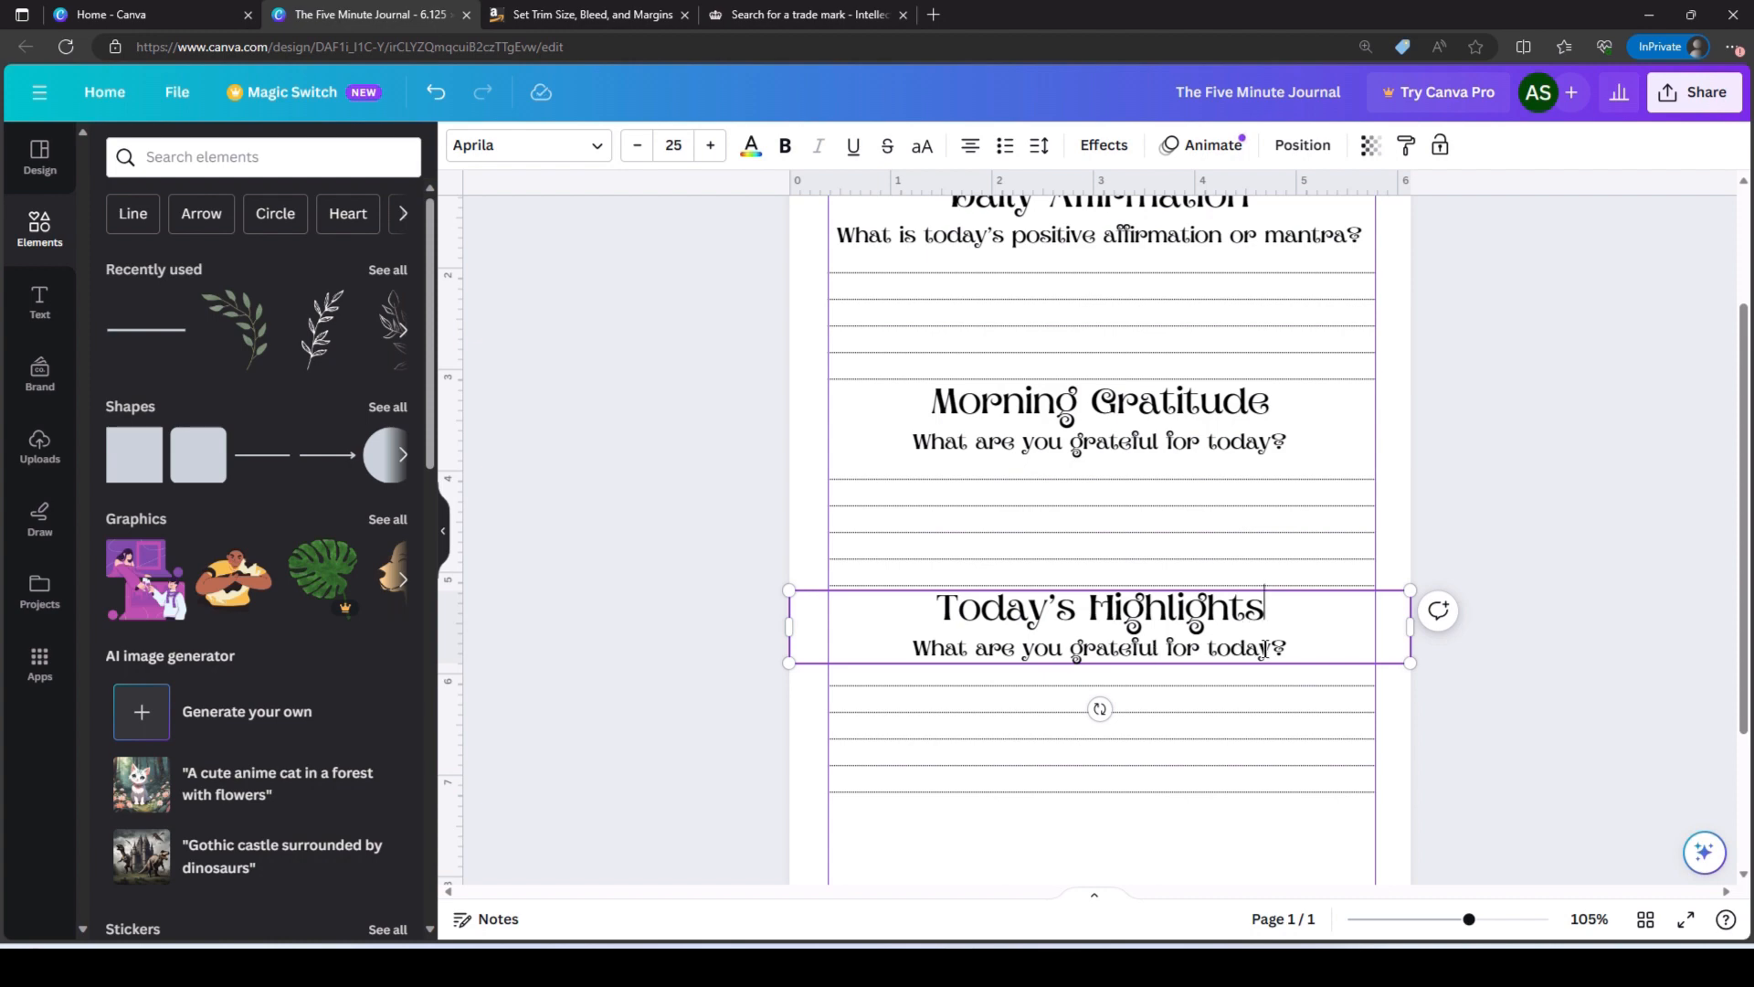
- Change the prompt under "Today's Highlights" to "What 3 amazing things happened today?"
{"action": "left_click_drag", "start_coordinate": [1269, 647], "coordinate": [975, 647]}
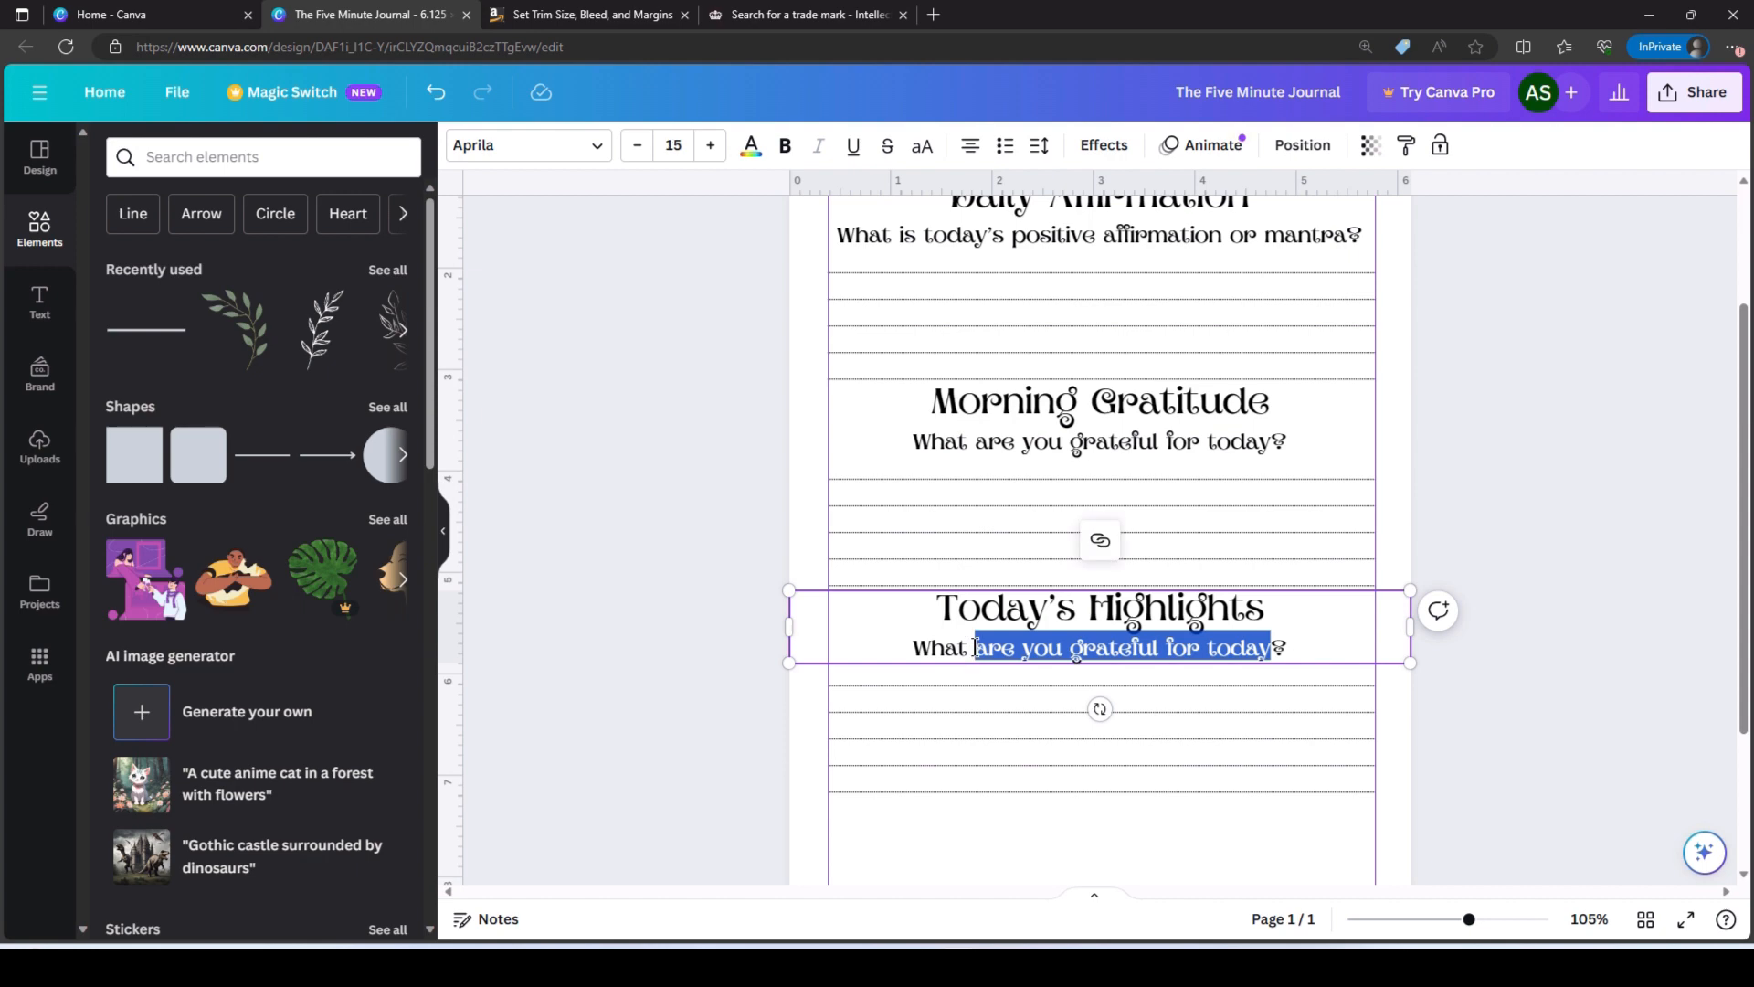
{"action": "type", "text": "3 ama"}
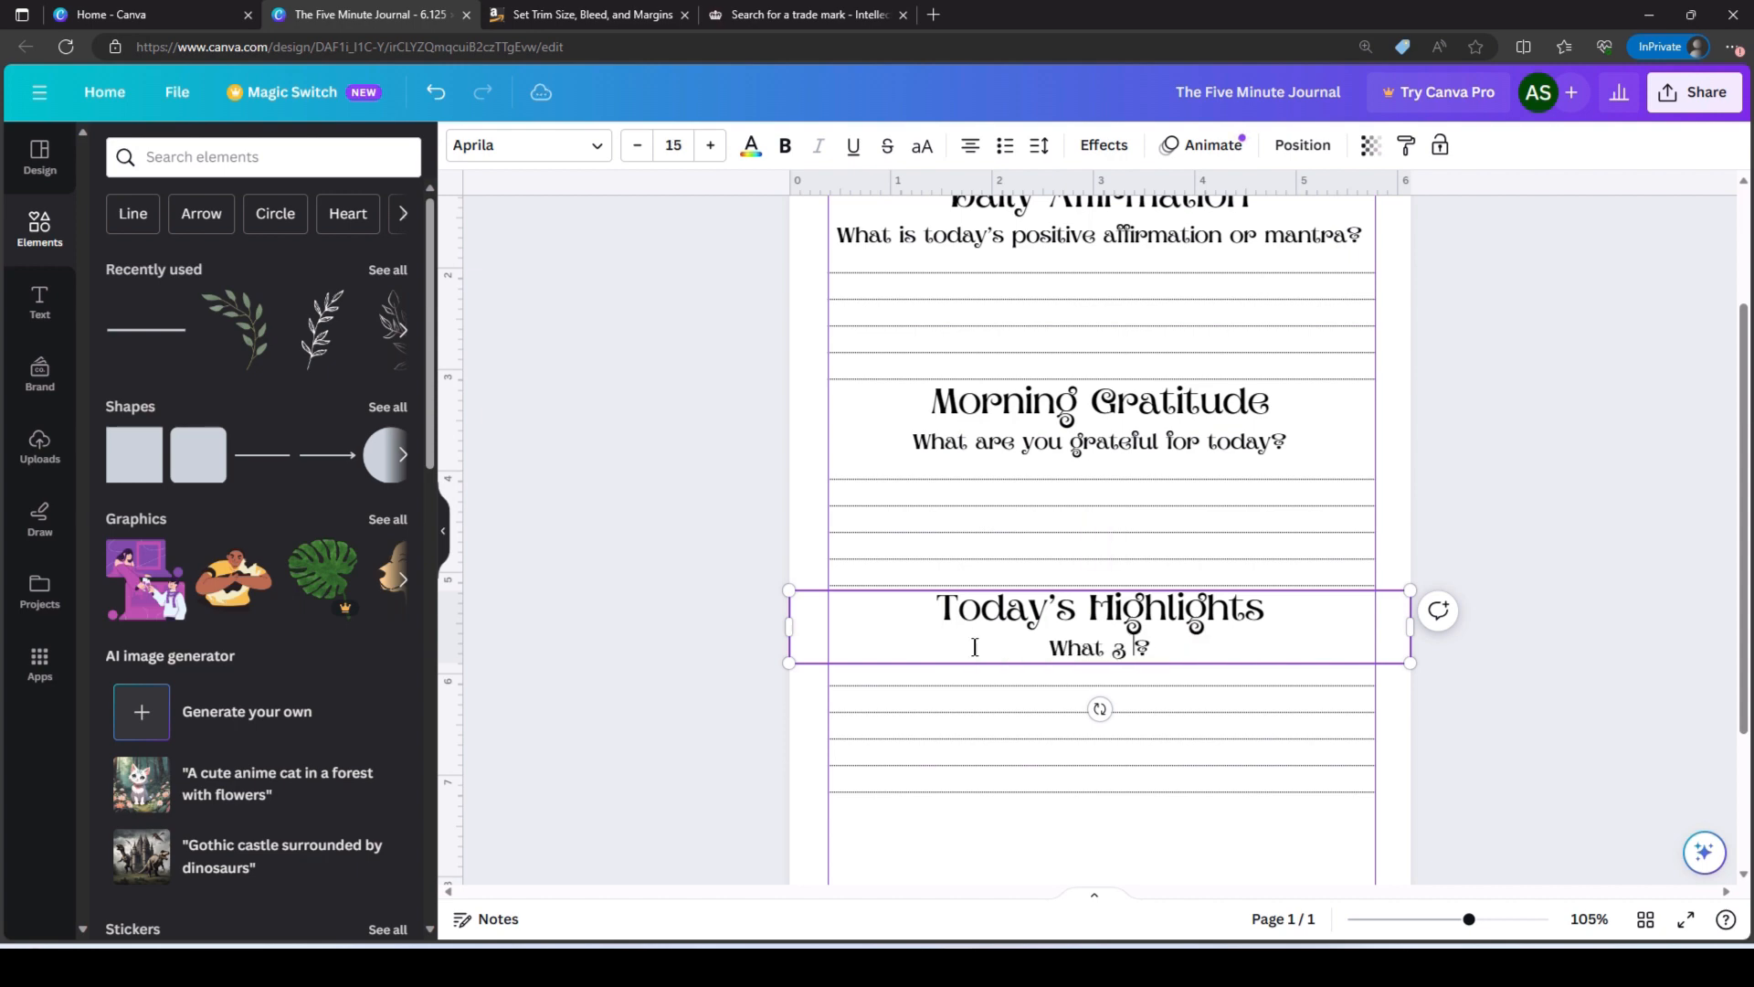
{"action": "type", "text": "zing things"}
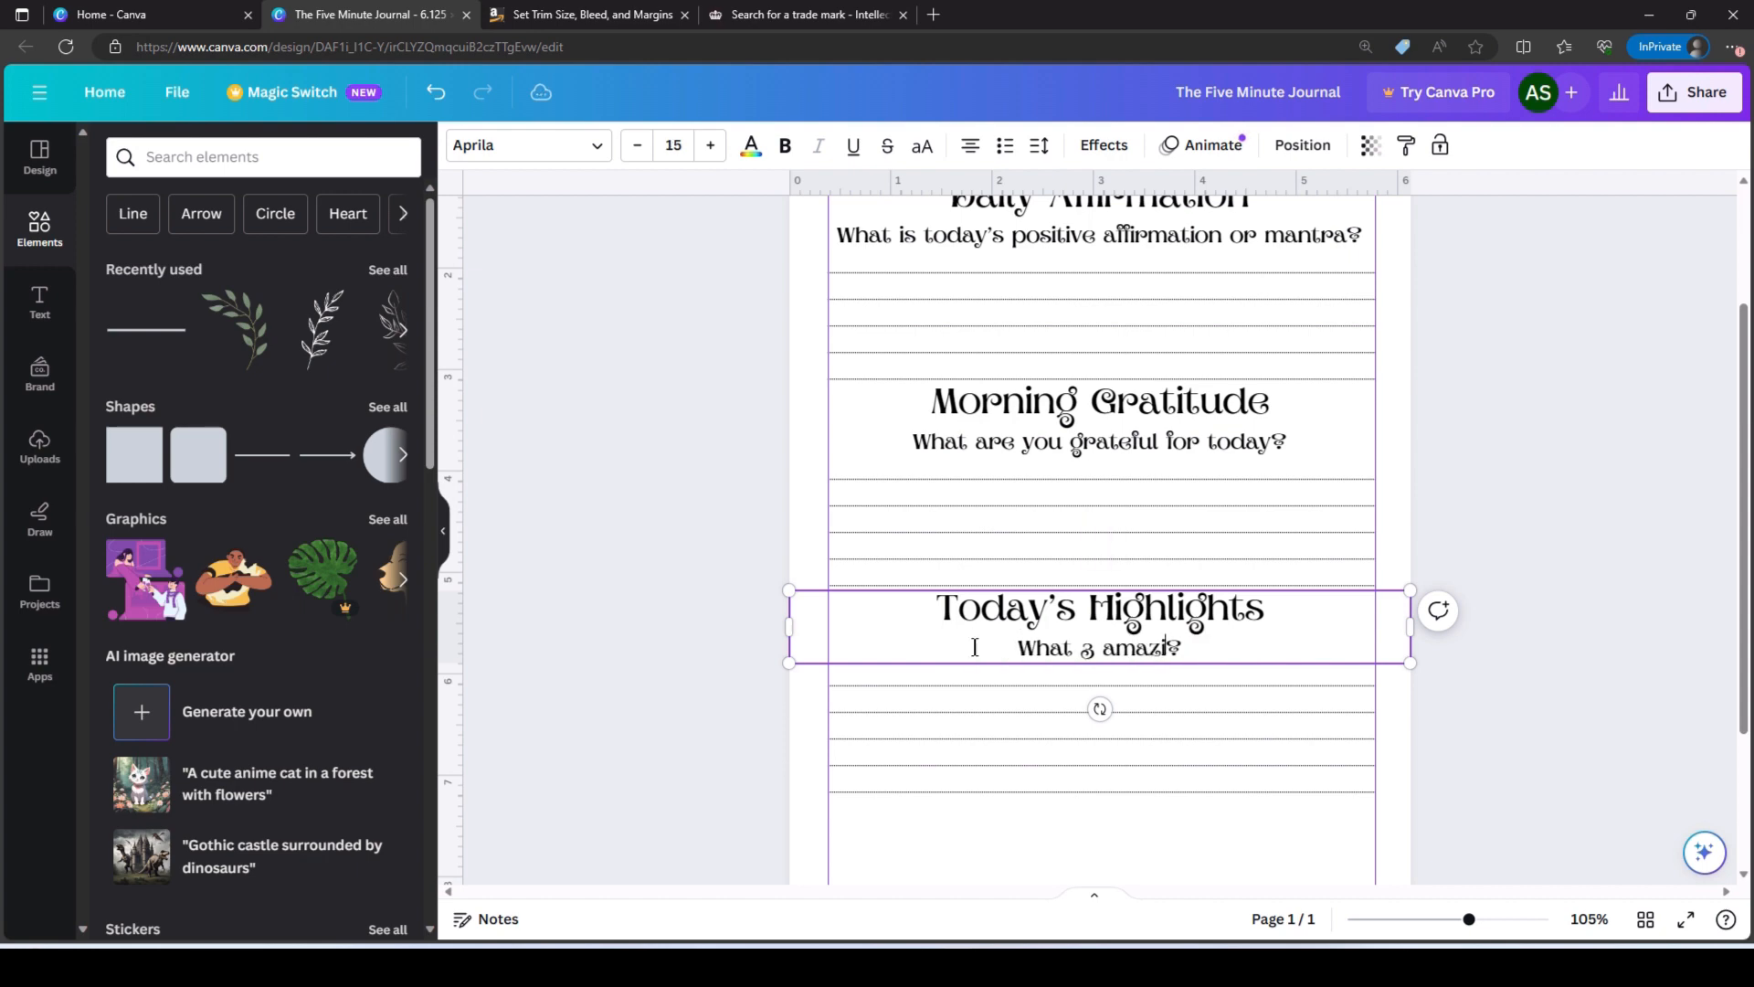
{"action": "type", "text": " happened to"}
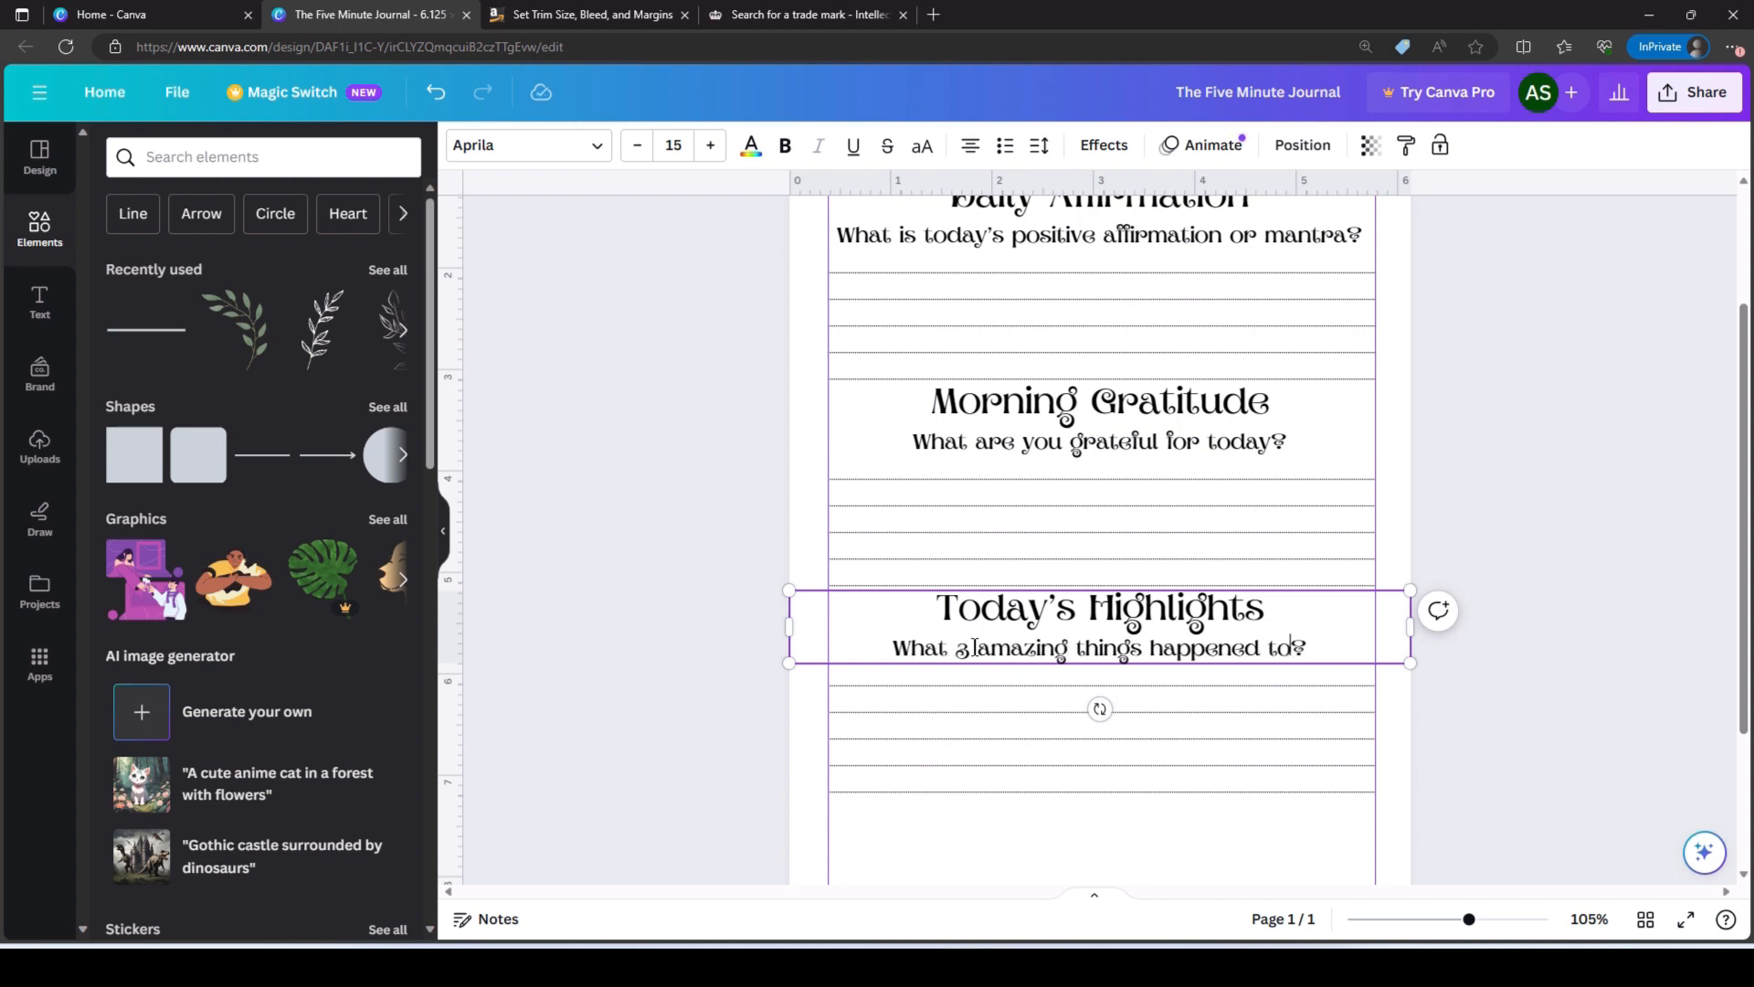
{"action": "type", "text": "day"}
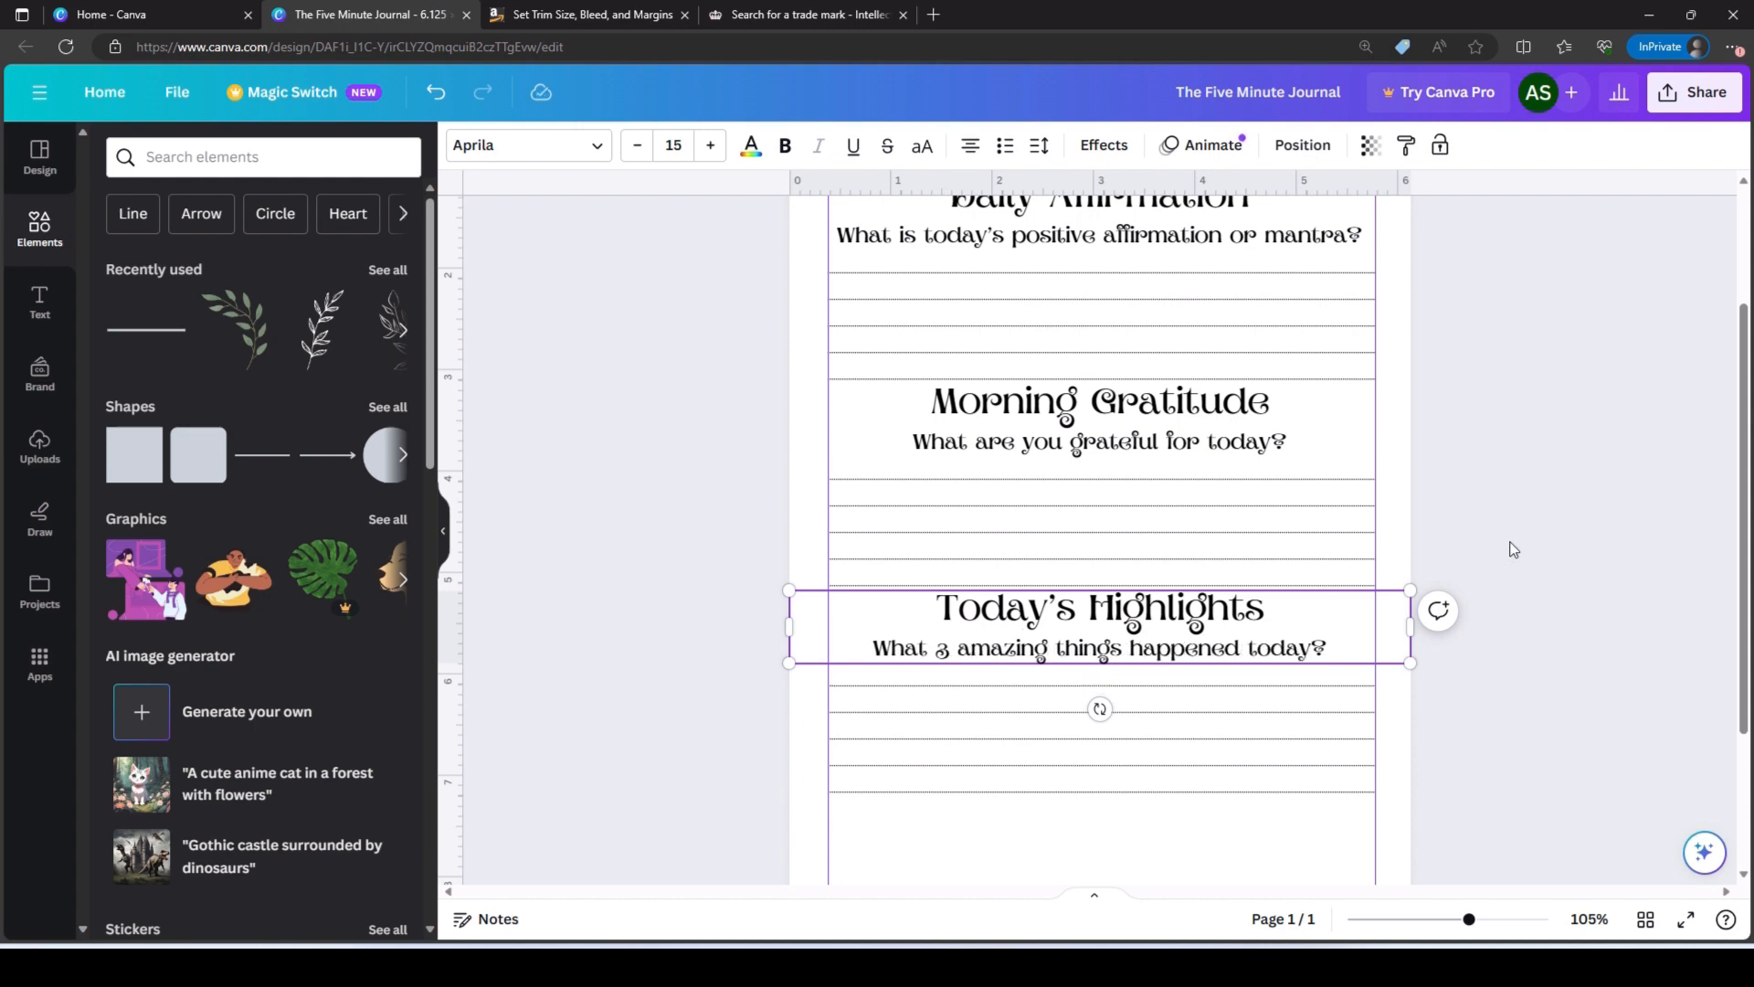
{"action": "left_click", "coordinate": [1512, 549]}
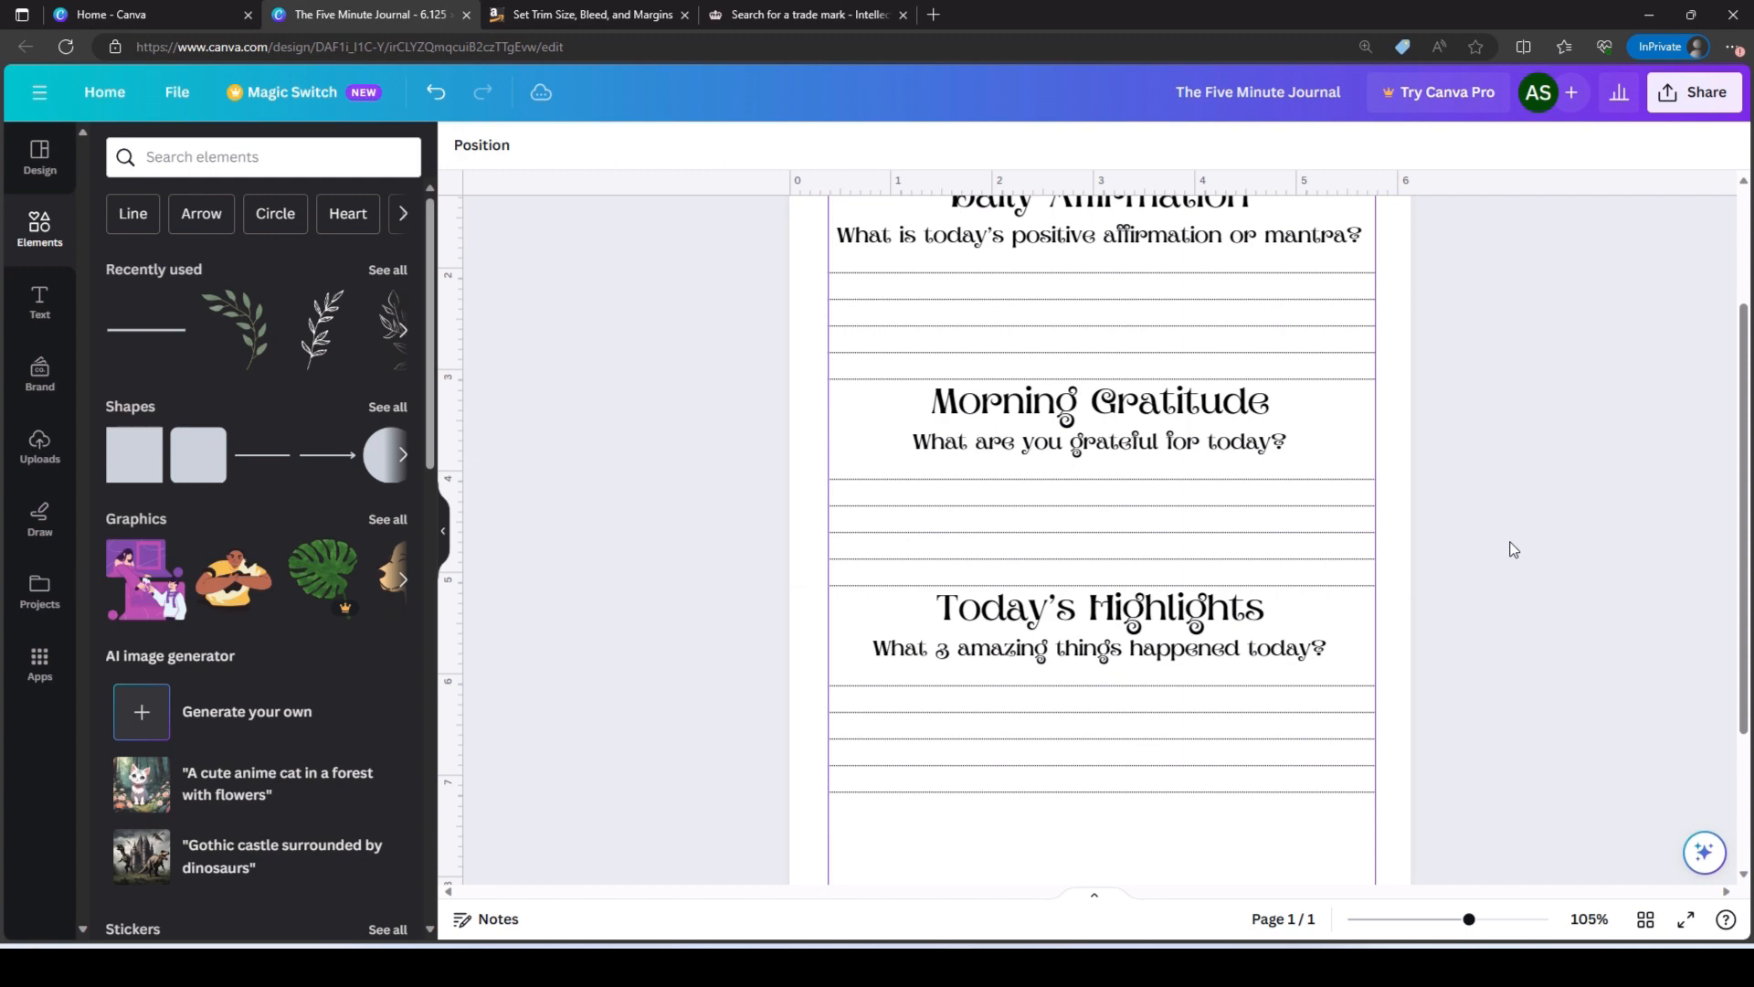
- Delete the two lowest dotted lines of the Today's Highlights section, keeping three
{"action": "left_click", "coordinate": [848, 690]}
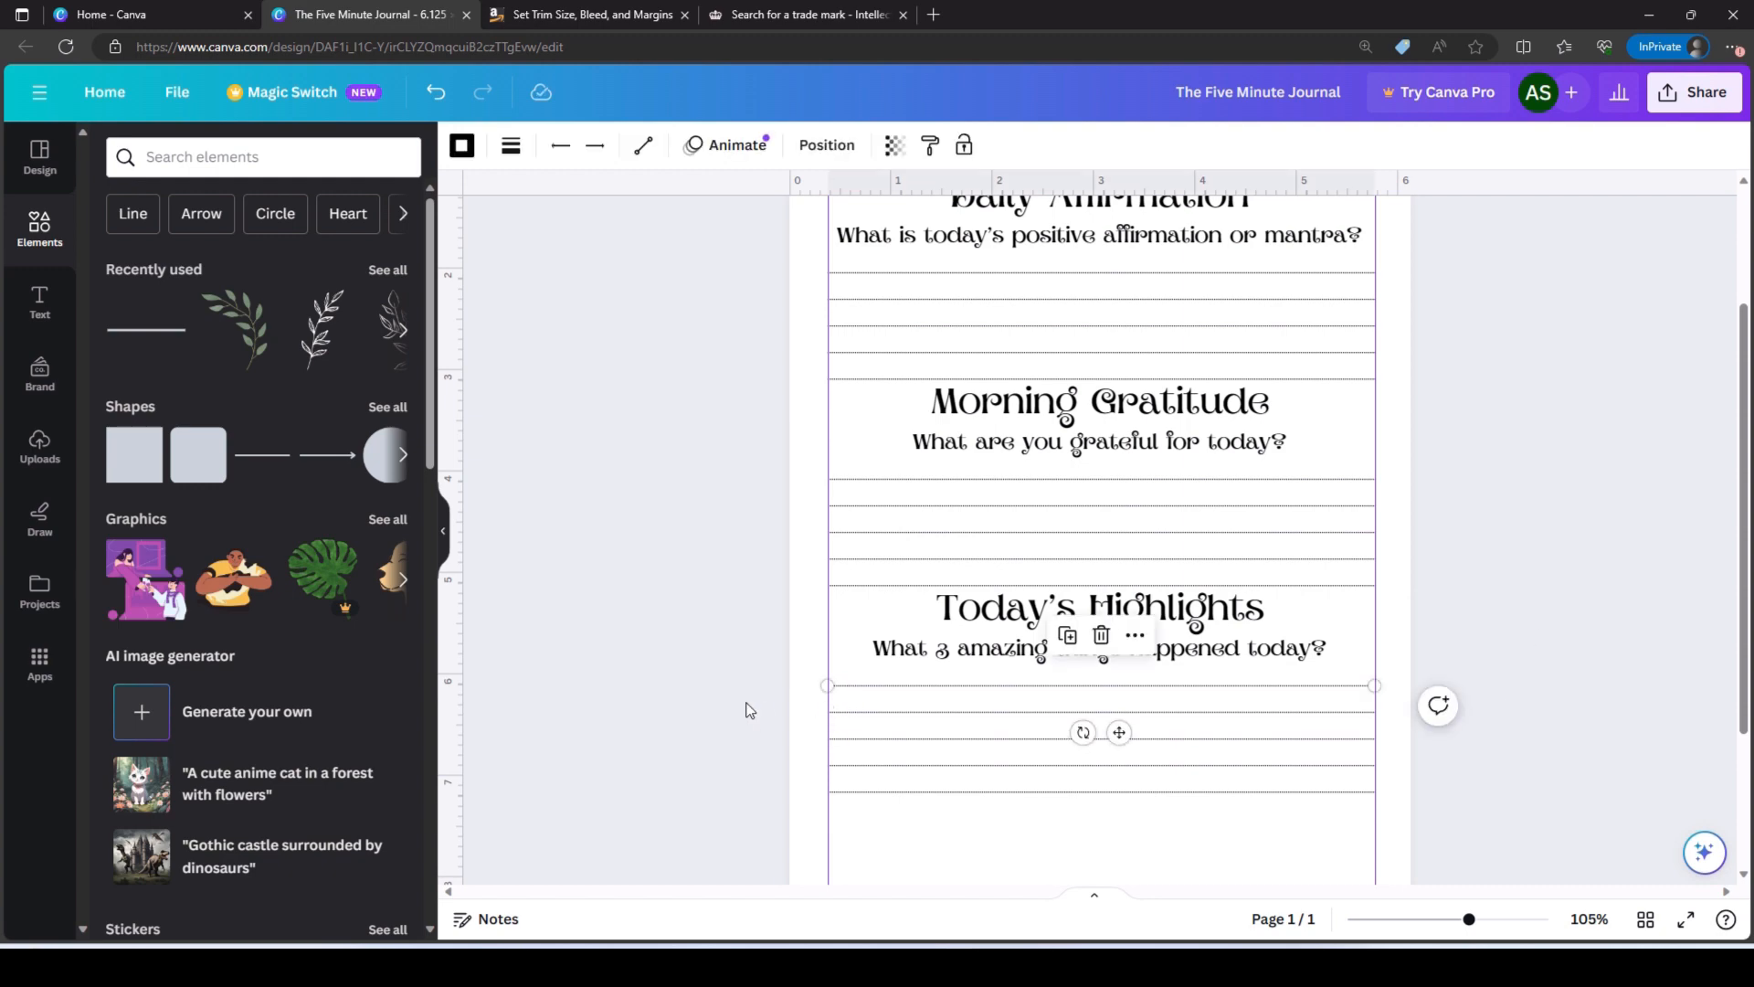
{"action": "left_click", "coordinate": [897, 802]}
{"action": "key", "text": "Delete"}
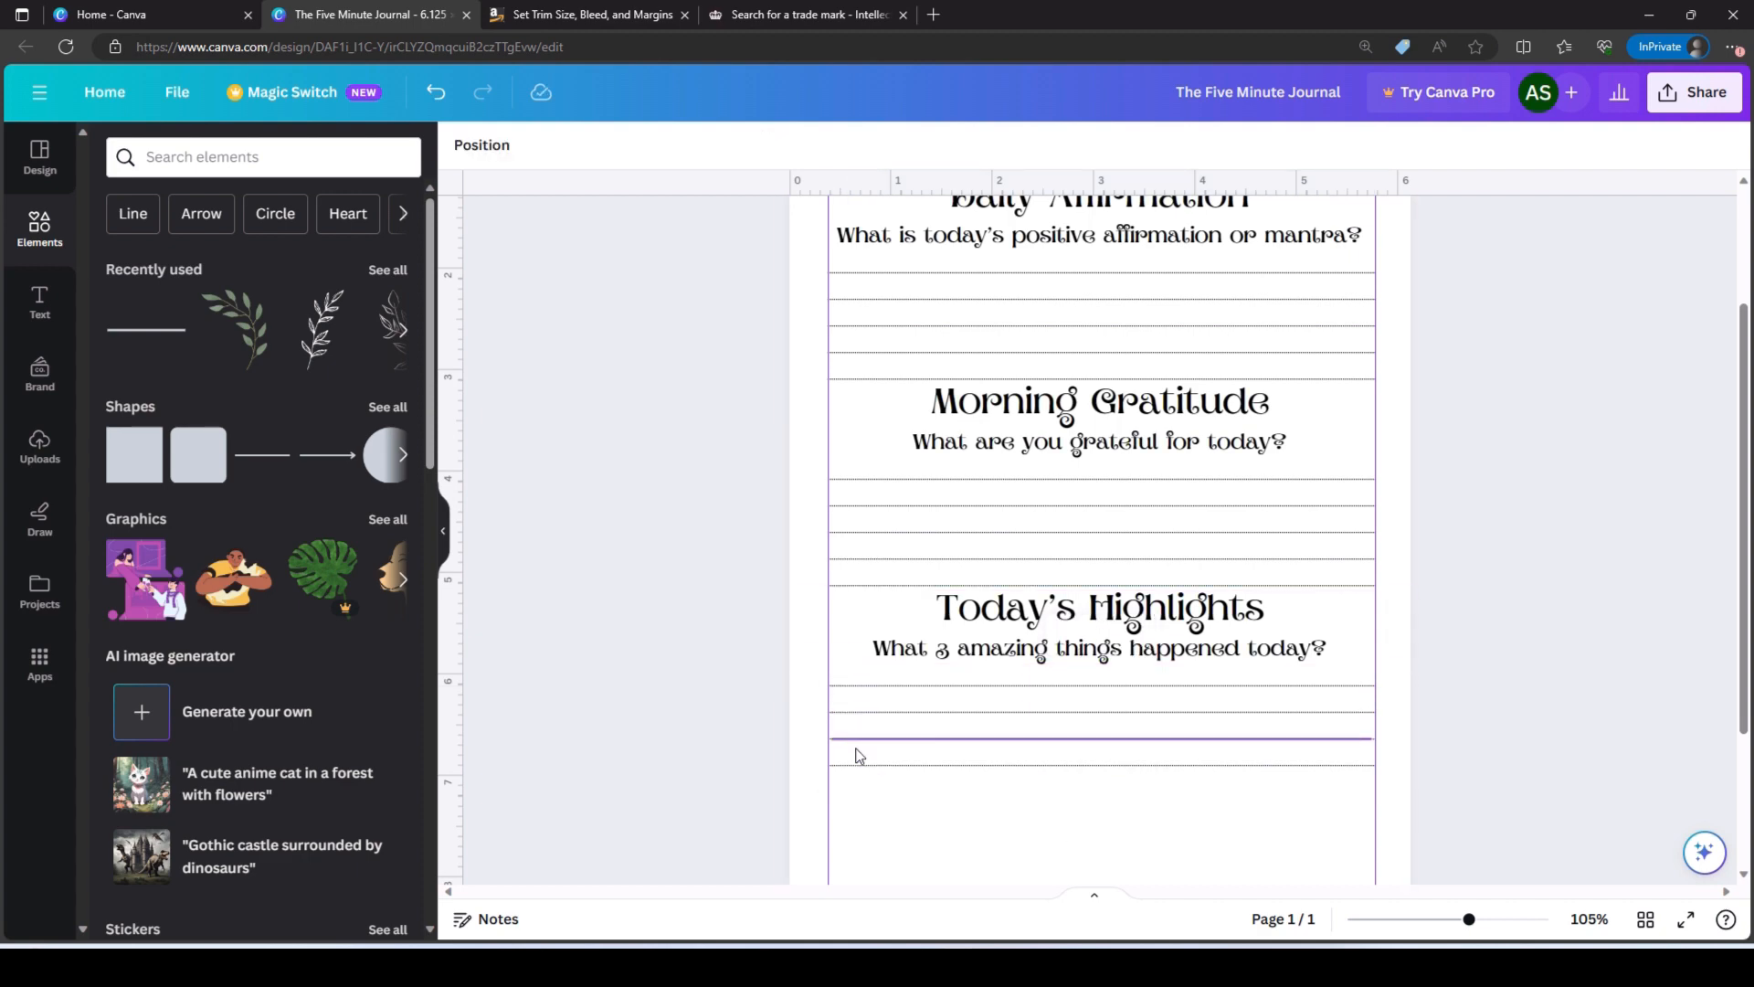
{"action": "left_click", "coordinate": [871, 774]}
{"action": "key", "text": "Delete"}
- Duplicate the Today's Highlights text box and place the copy below the three dotted lines
{"action": "left_click", "coordinate": [891, 660]}
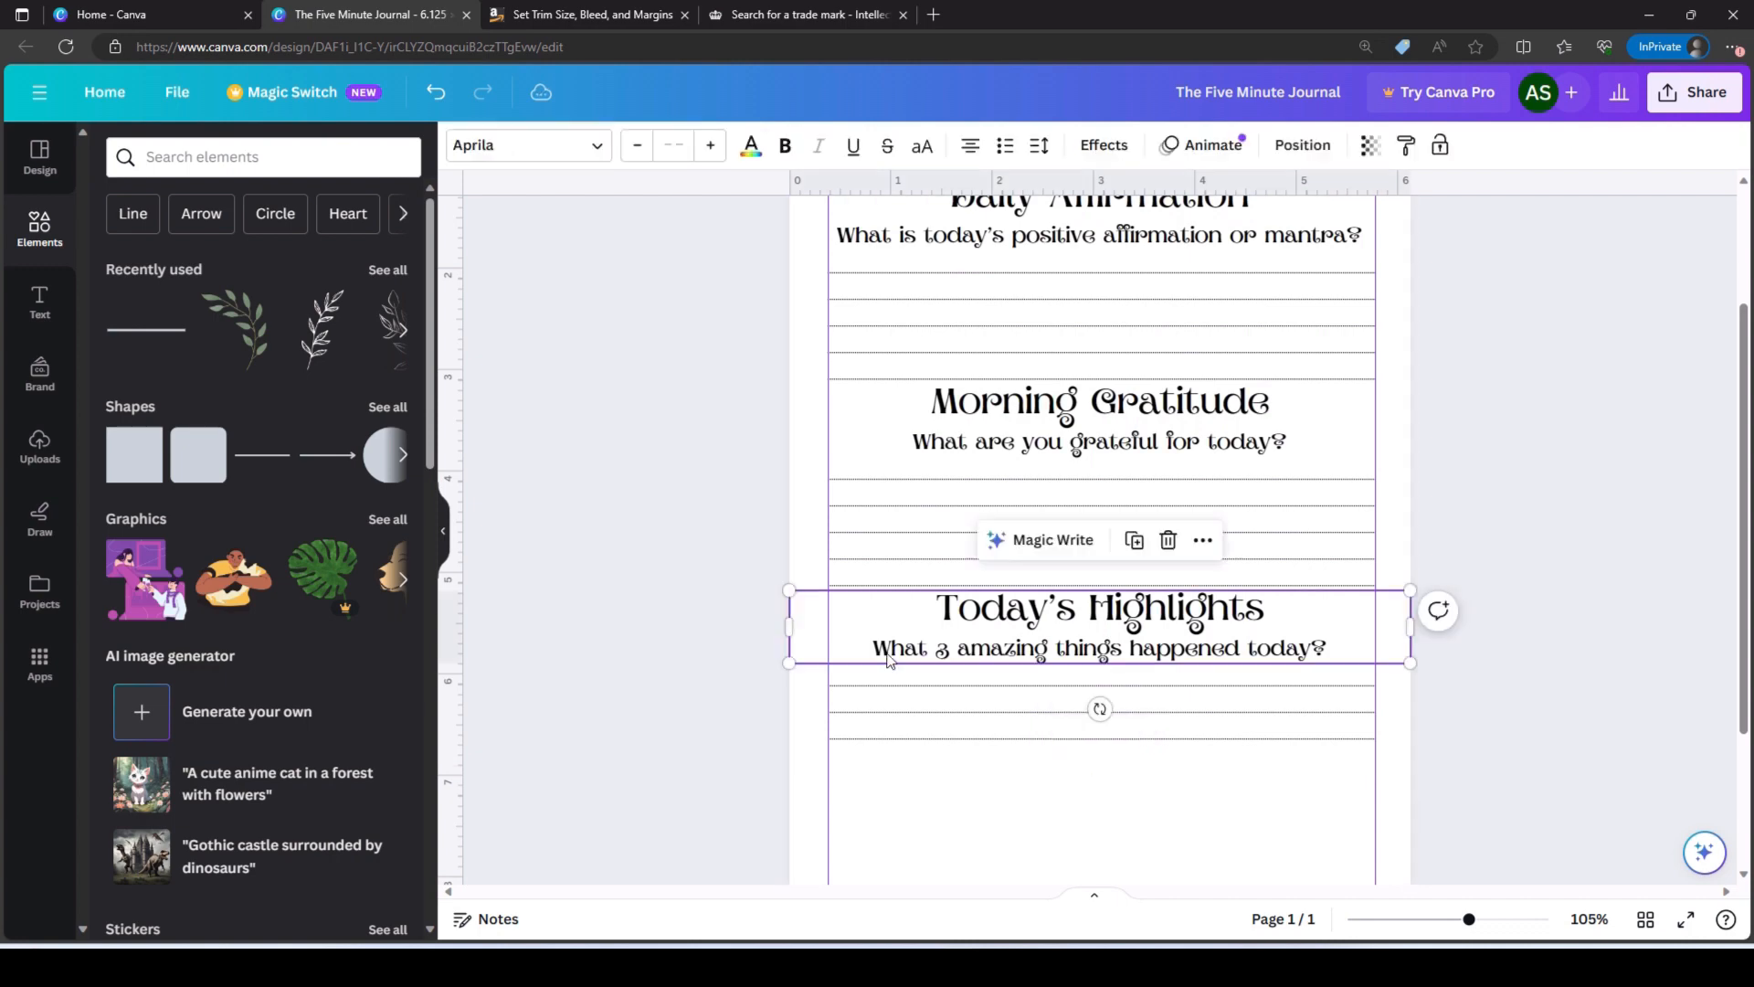
{"action": "key", "text": "ctrl+d"}
{"action": "left_click_drag", "start_coordinate": [1012, 645], "coordinate": [1016, 797]}
{"action": "left_click", "coordinate": [1085, 782]}
- Replace all text in the duplicated box with the numbers 1., 2. and 3., each on its own line
{"action": "left_click_drag", "start_coordinate": [1279, 772], "coordinate": [930, 788]}
{"action": "key", "text": "BackSpace"}
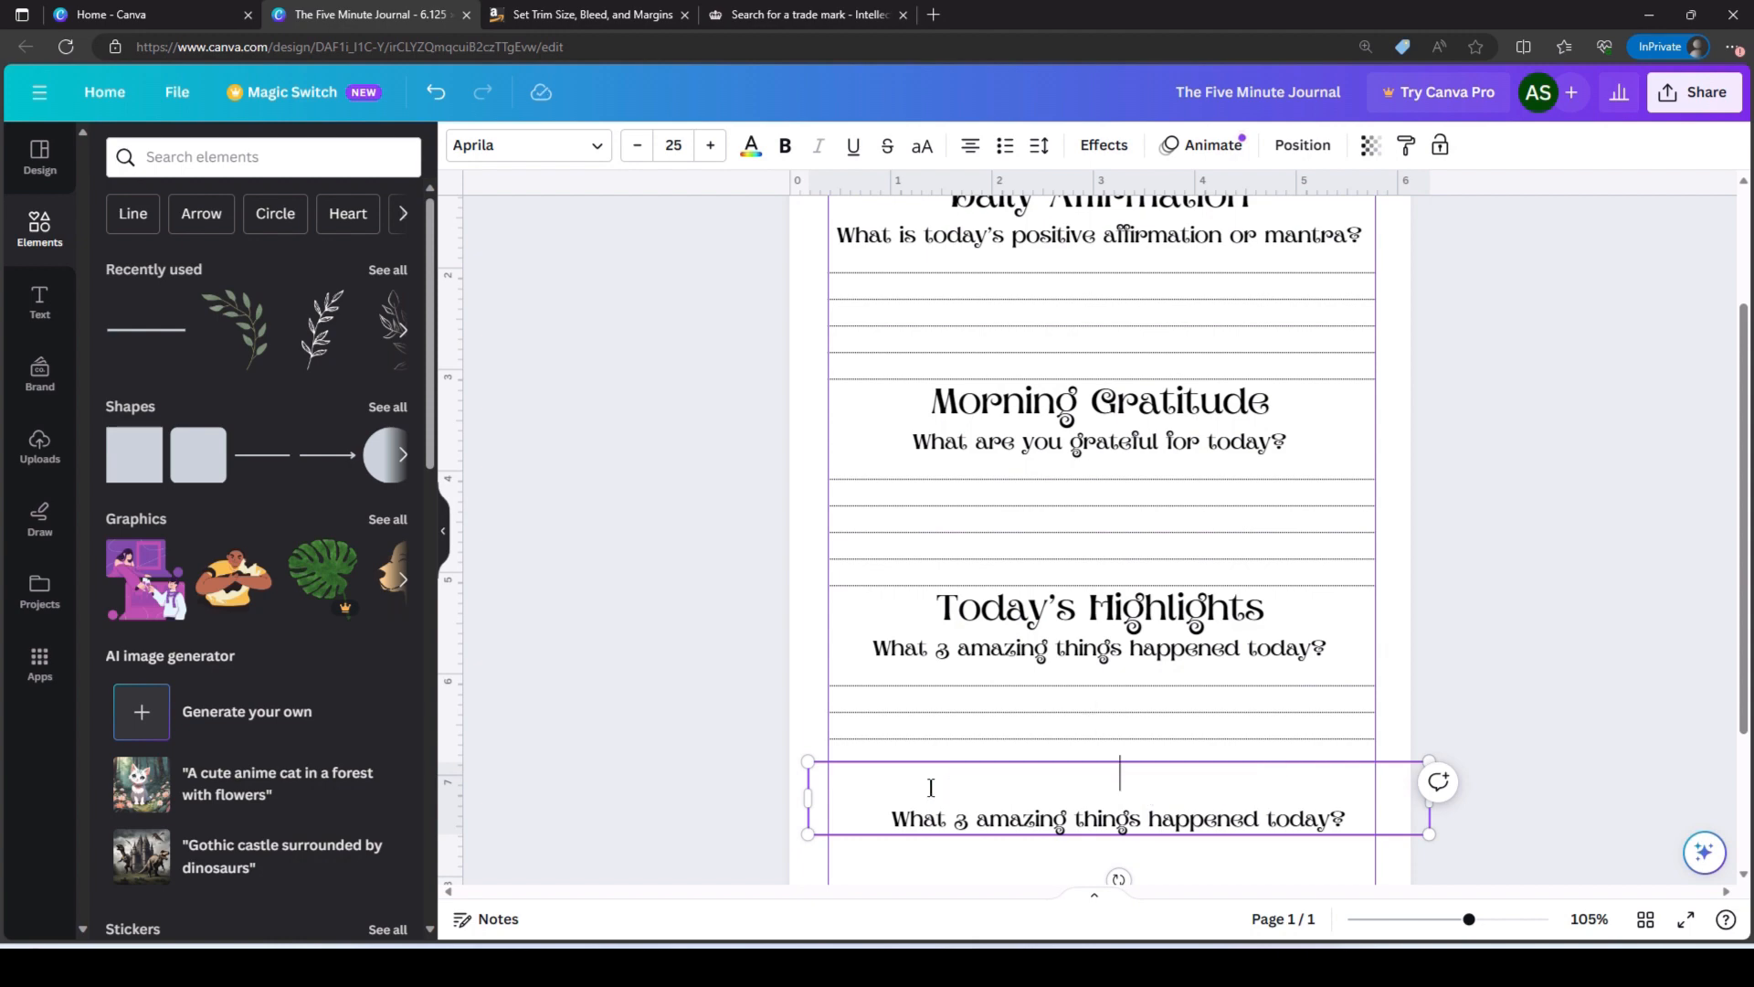
{"action": "left_click", "coordinate": [886, 820]}
{"action": "key", "text": "BackSpace"}
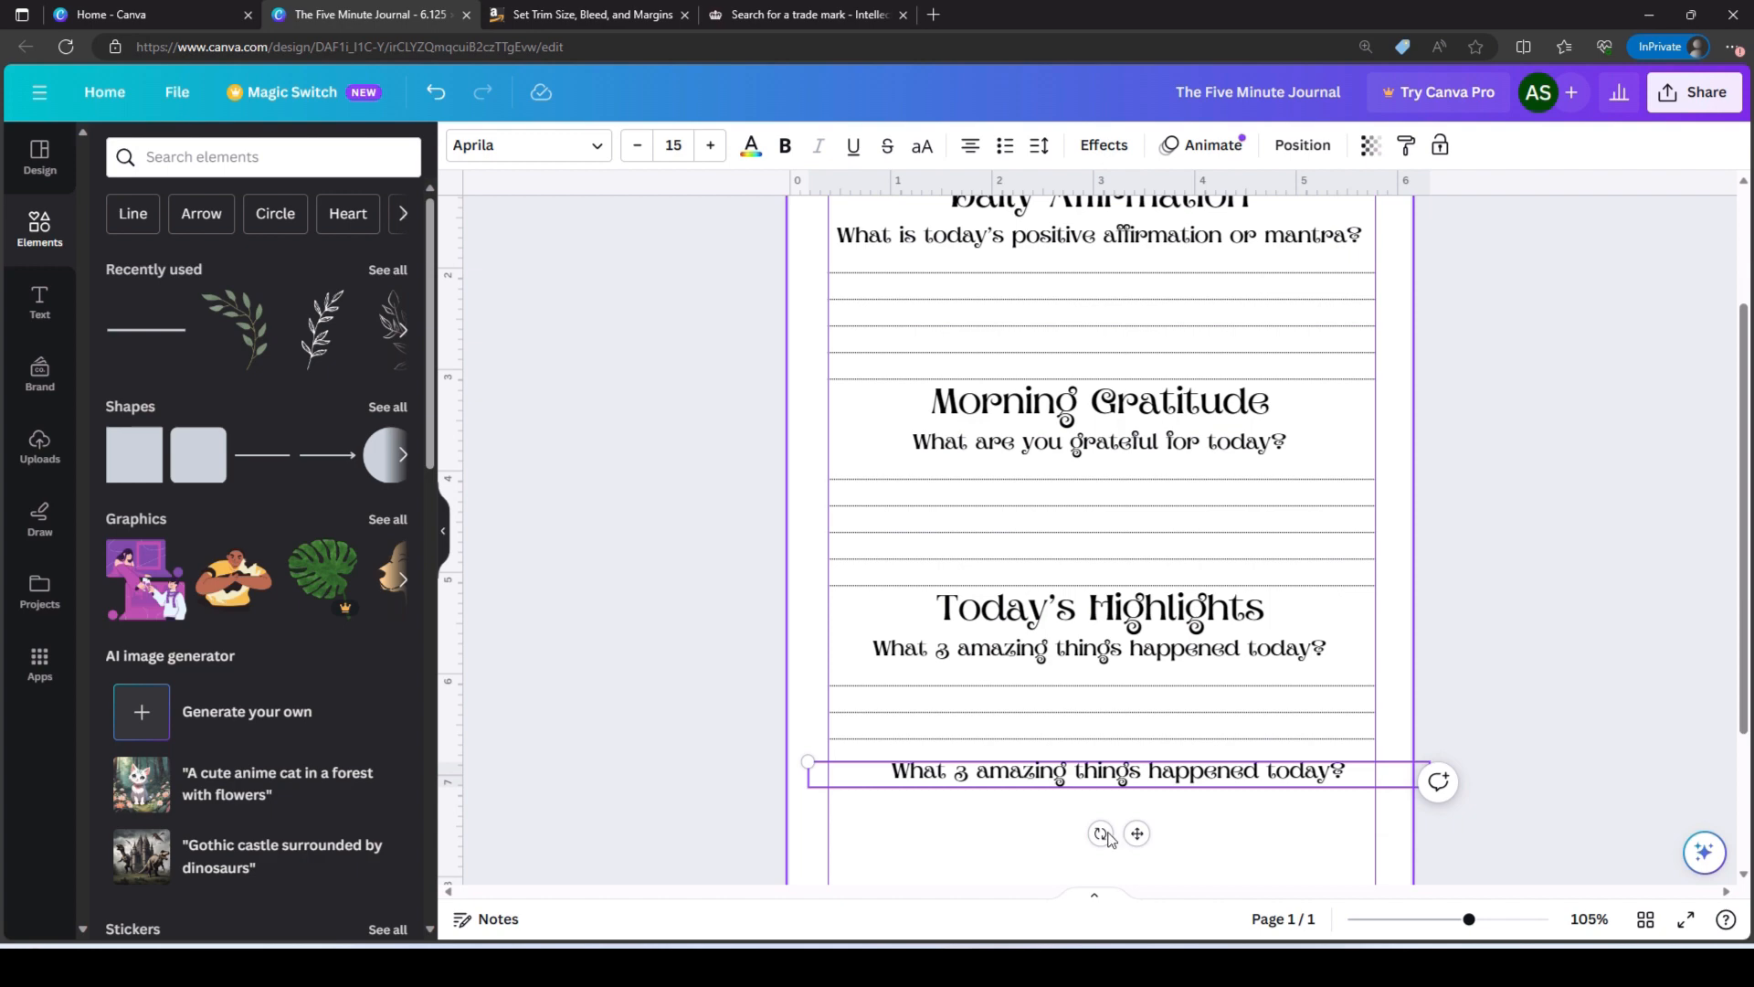
{"action": "left_click_drag", "start_coordinate": [1348, 771], "coordinate": [877, 796]}
{"action": "key", "text": "BackSpace"}
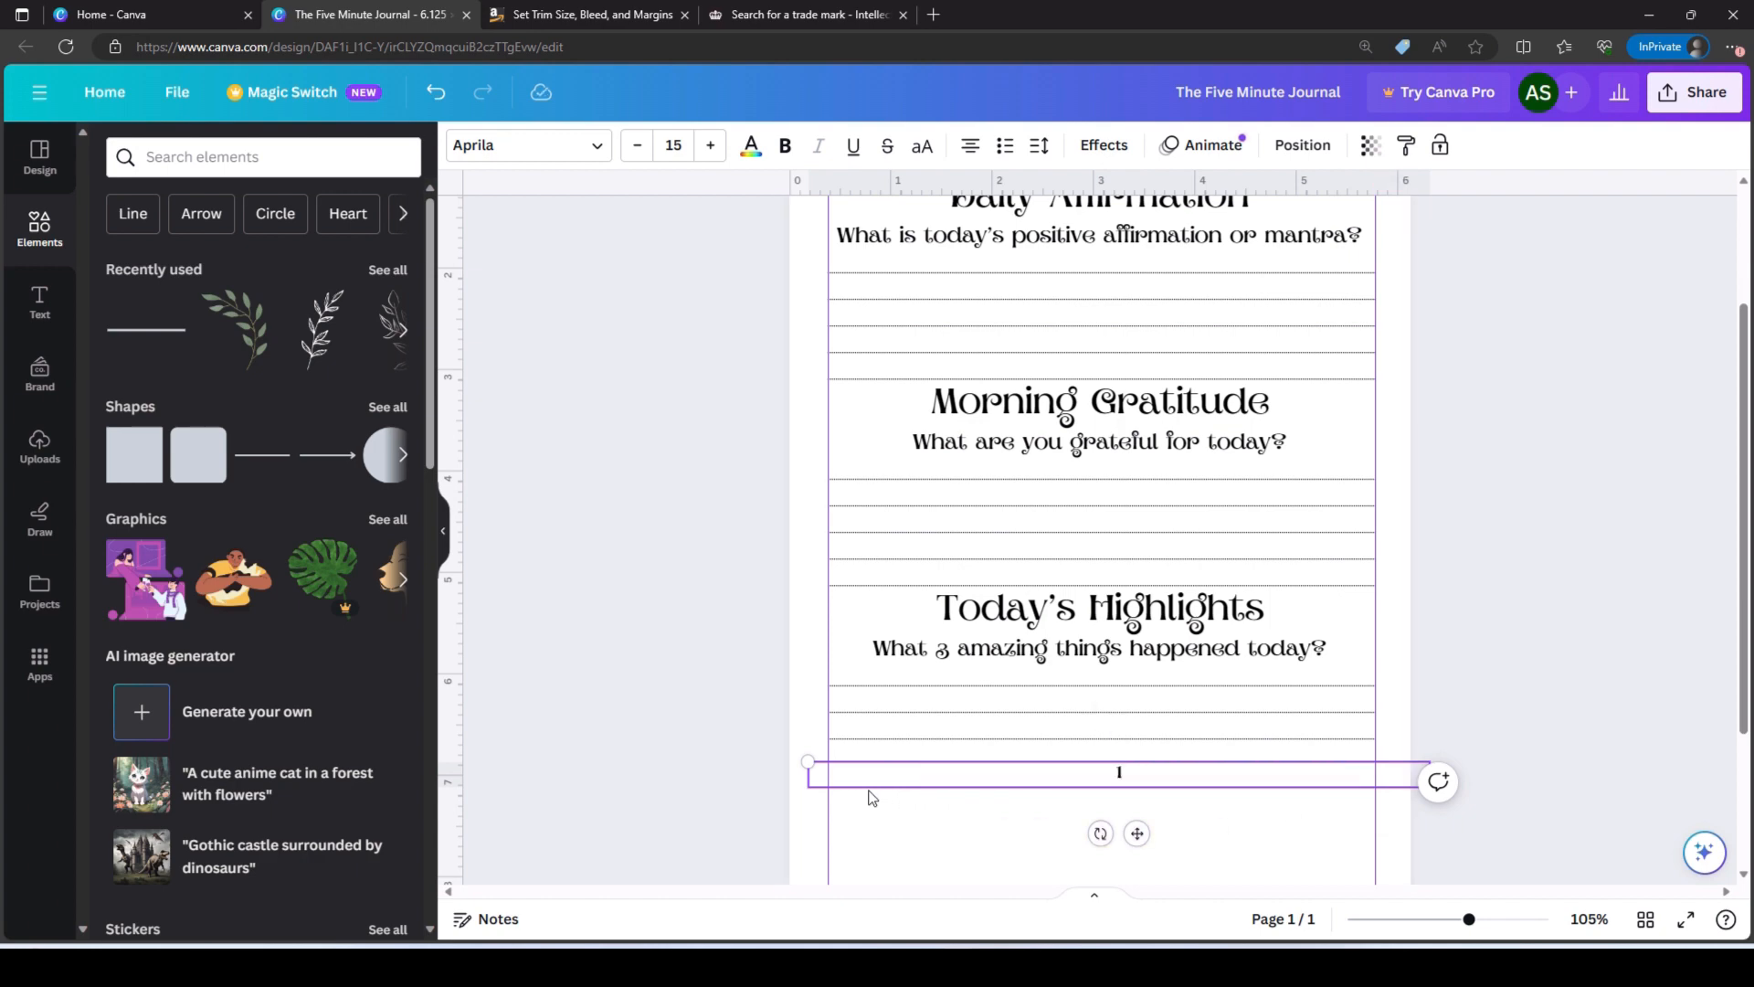
{"action": "type", "text": "1."}
{"action": "key", "text": "Return"}
{"action": "type", "text": "2."}
{"action": "key", "text": "Return"}
{"action": "type", "text": "3"}
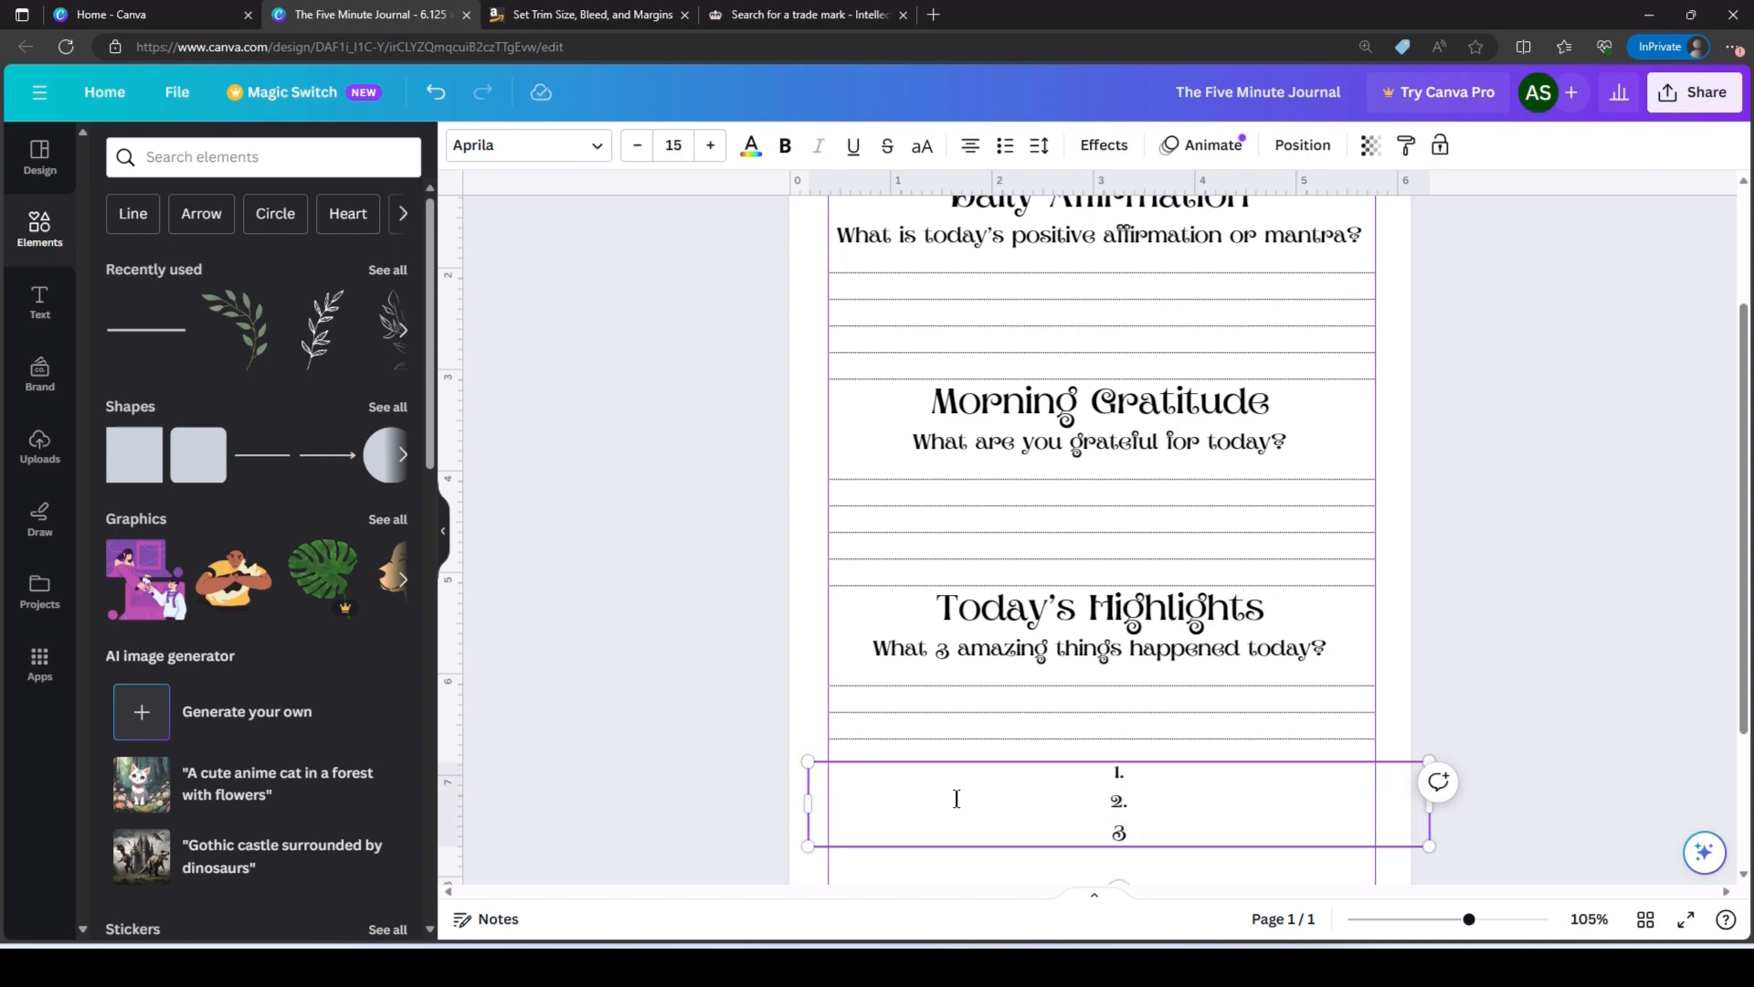
- Narrow the numbers' text box to about 0.4 in and move it to the left ends of the three Today's Highlights lines
{"action": "left_click_drag", "start_coordinate": [1430, 827], "coordinate": [853, 822]}
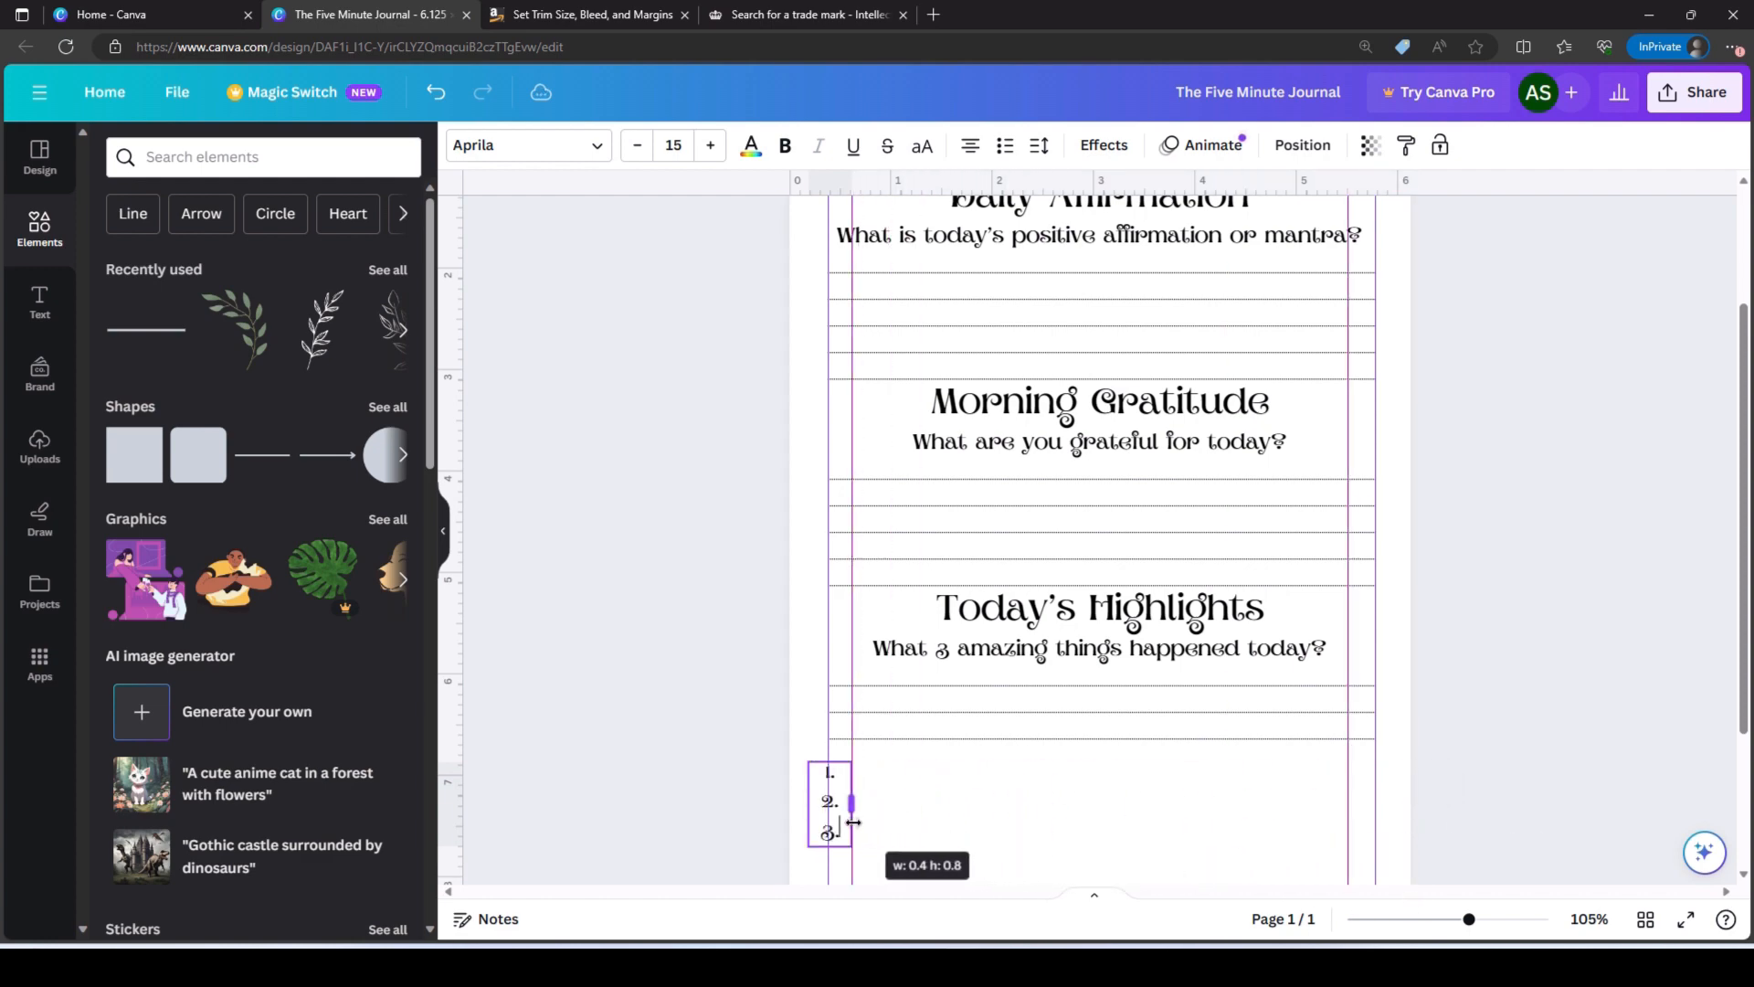
{"action": "left_click", "coordinate": [987, 822]}
{"action": "left_click_drag", "start_coordinate": [841, 827], "coordinate": [841, 715]}
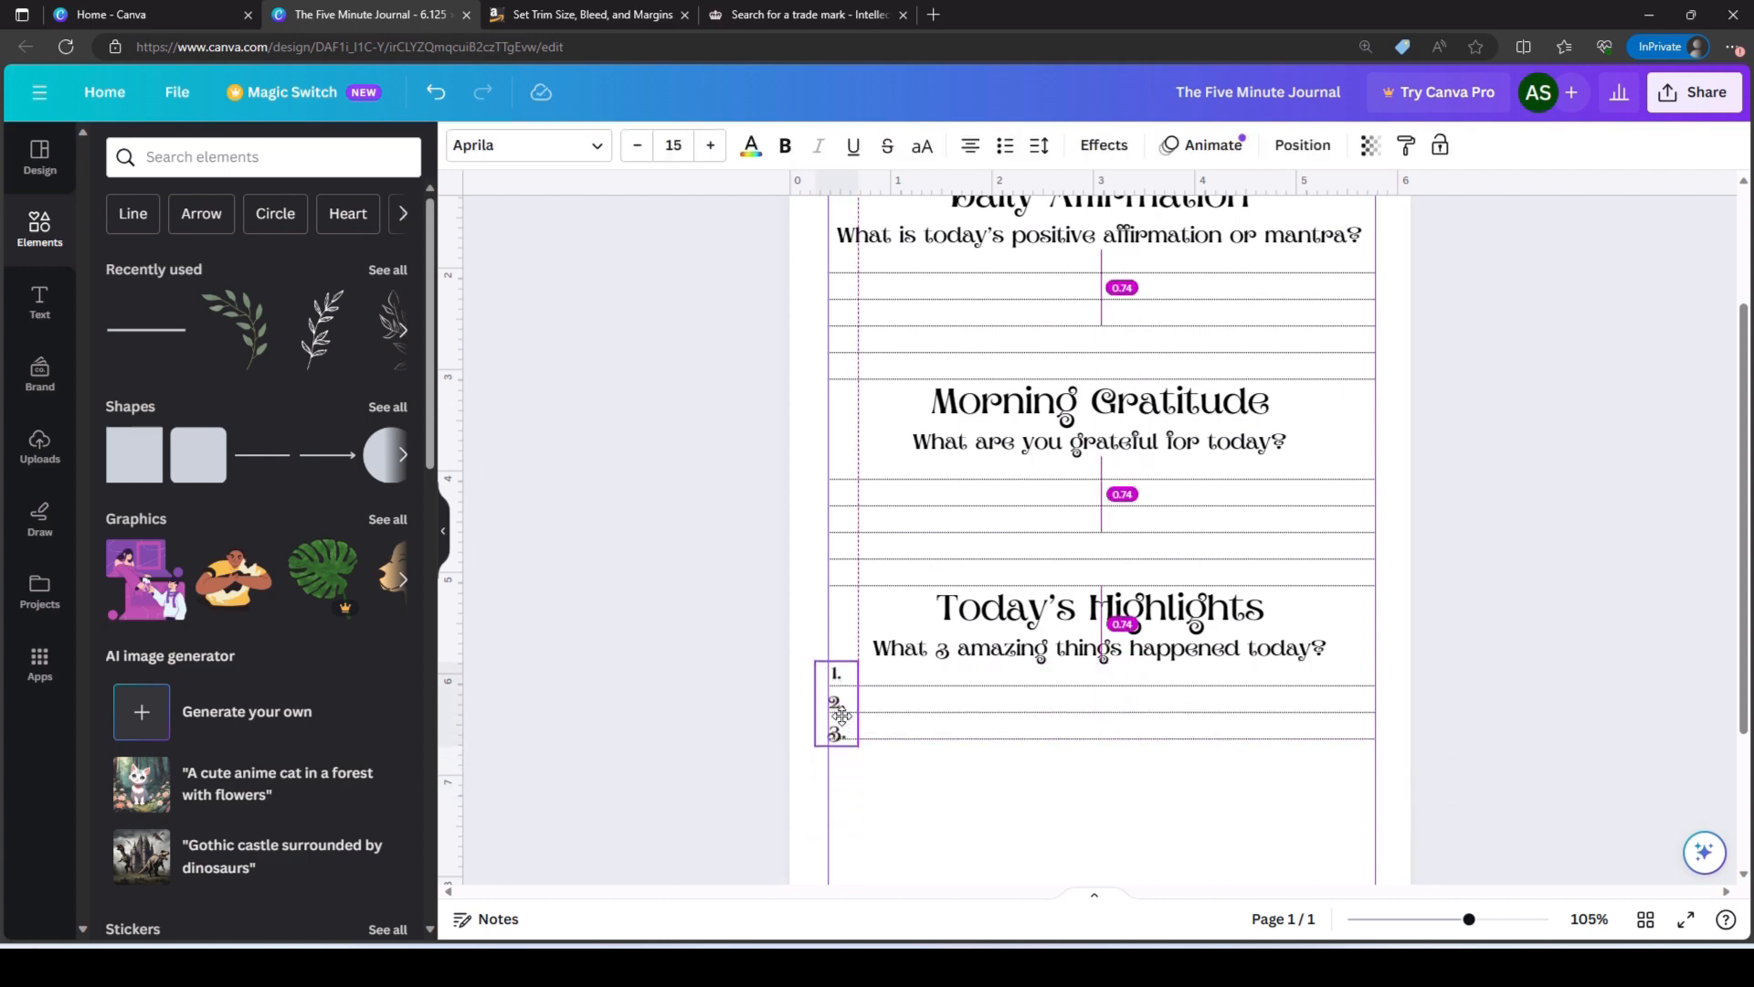
{"action": "left_click_drag", "start_coordinate": [840, 715], "coordinate": [841, 715]}
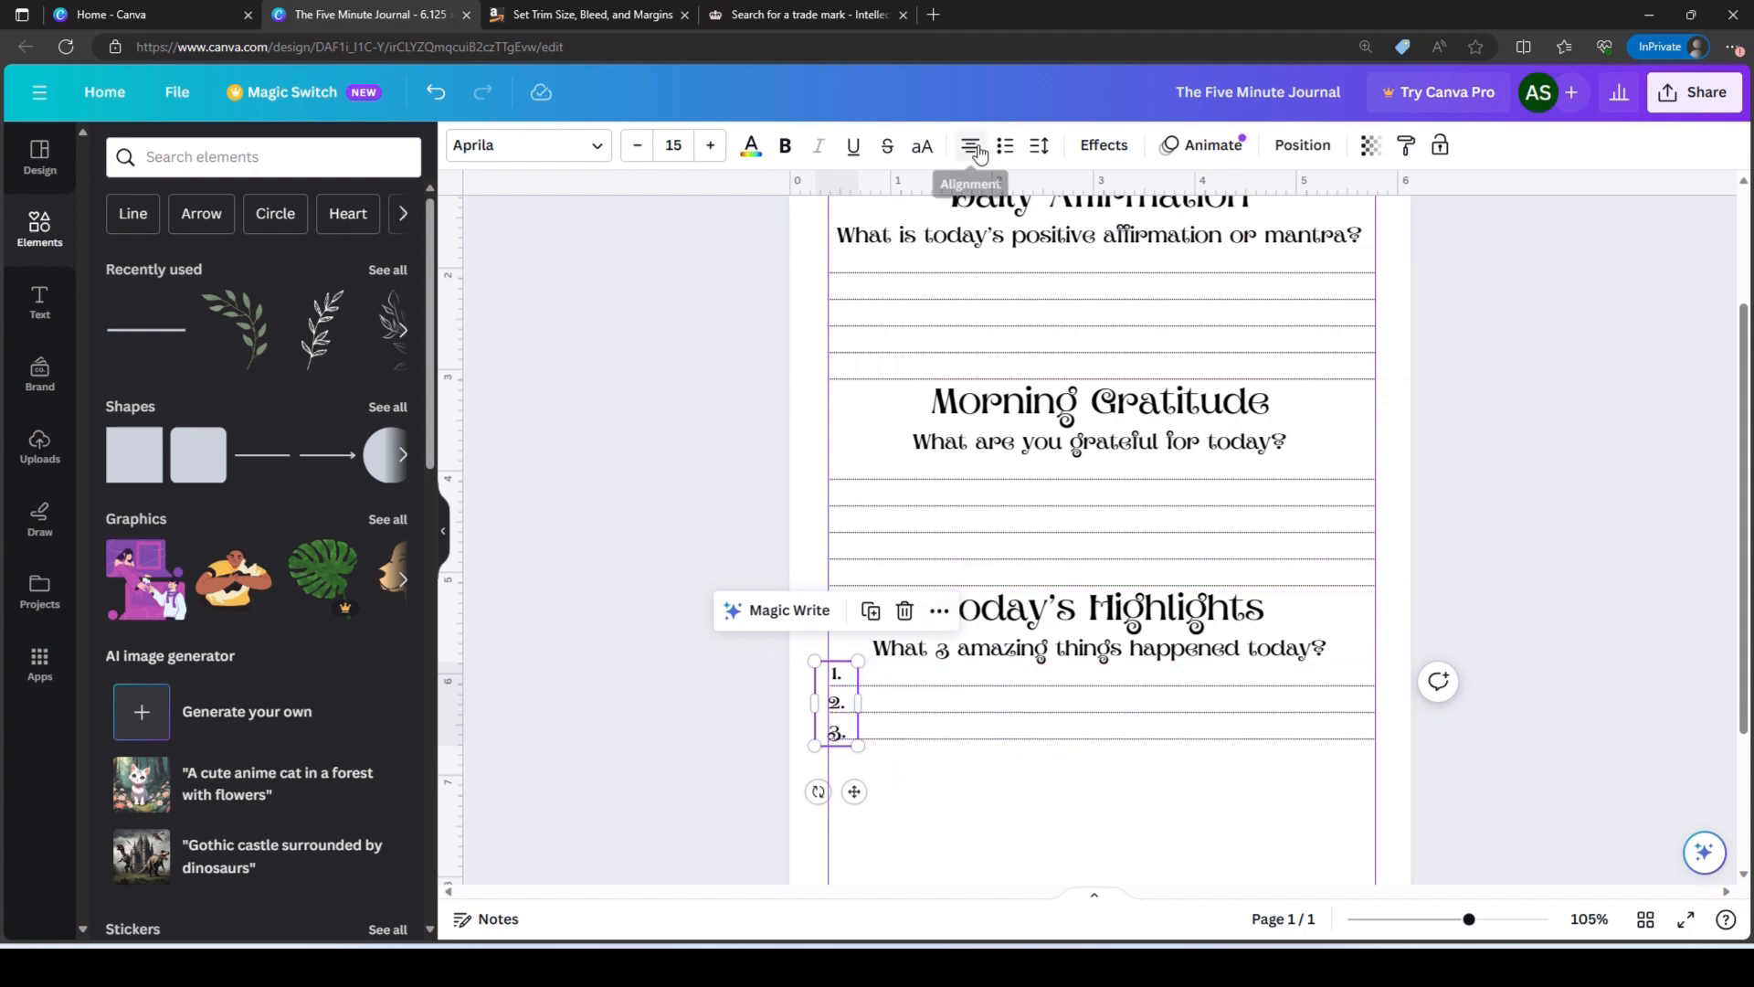
- Set the line spacing of the numbers 1 to 3 to 1.31
{"action": "left_click", "coordinate": [1039, 145]}
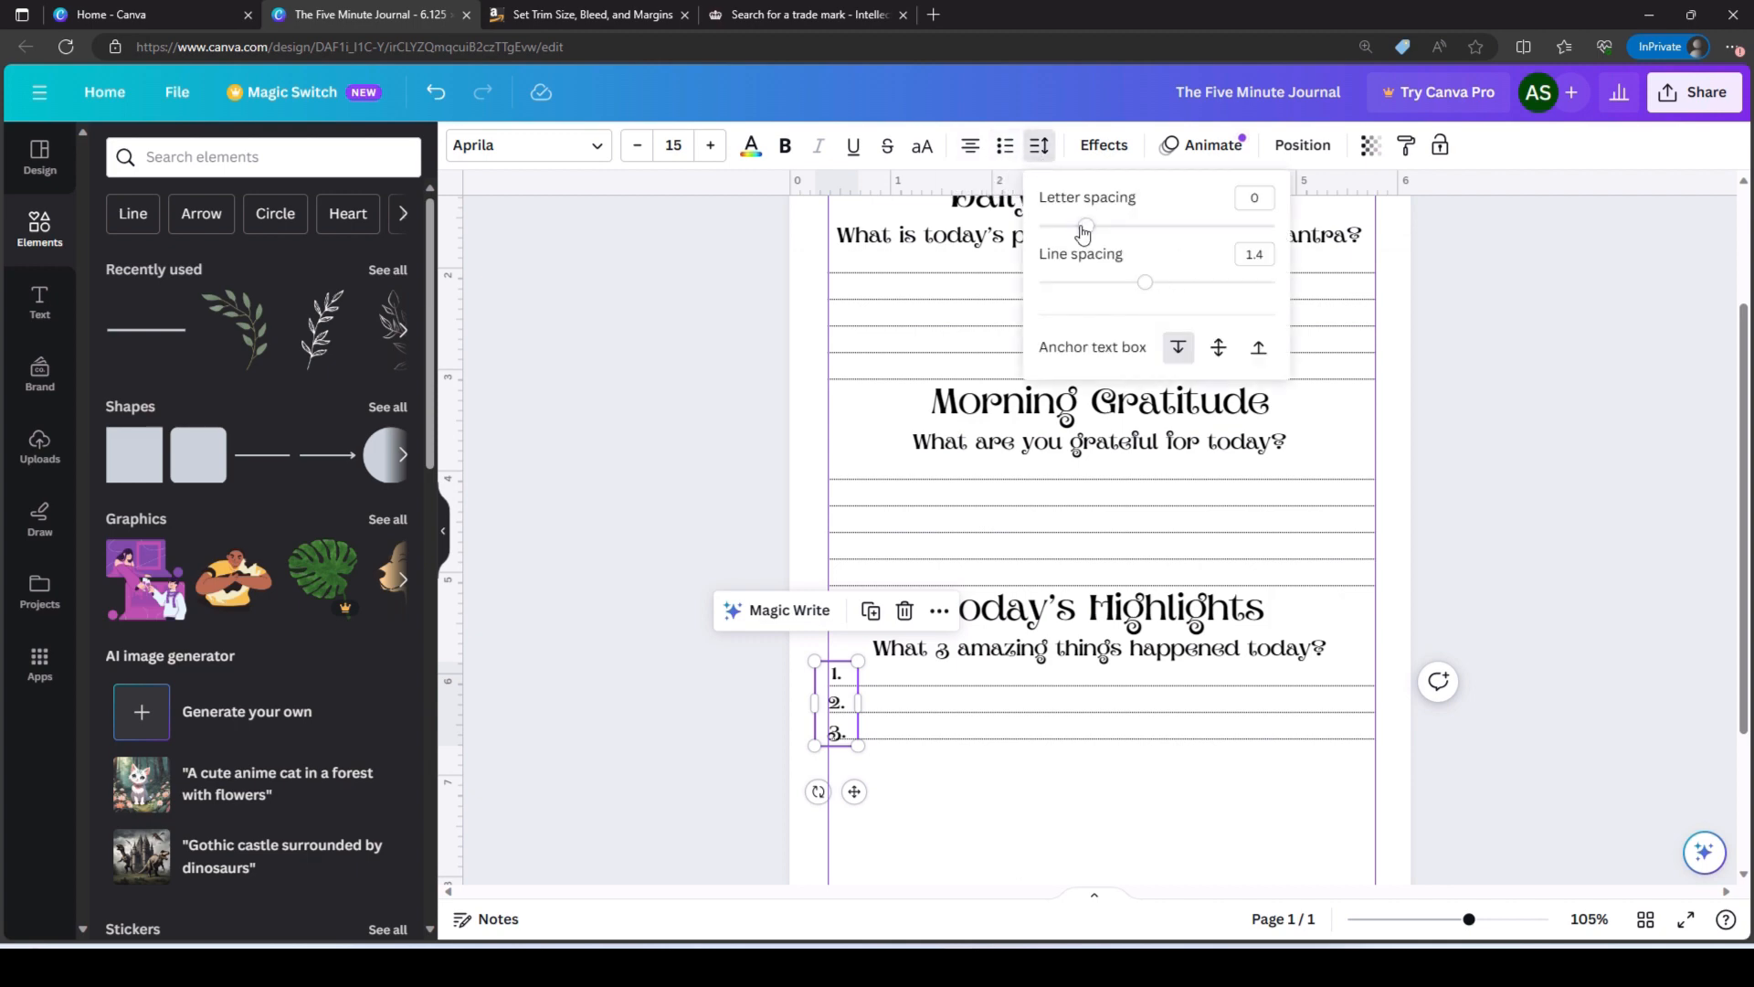
{"action": "left_click_drag", "start_coordinate": [1144, 282], "coordinate": [1133, 283]}
{"action": "scroll", "coordinate": [950, 754], "scroll_direction": "up", "scroll_amount": 5}
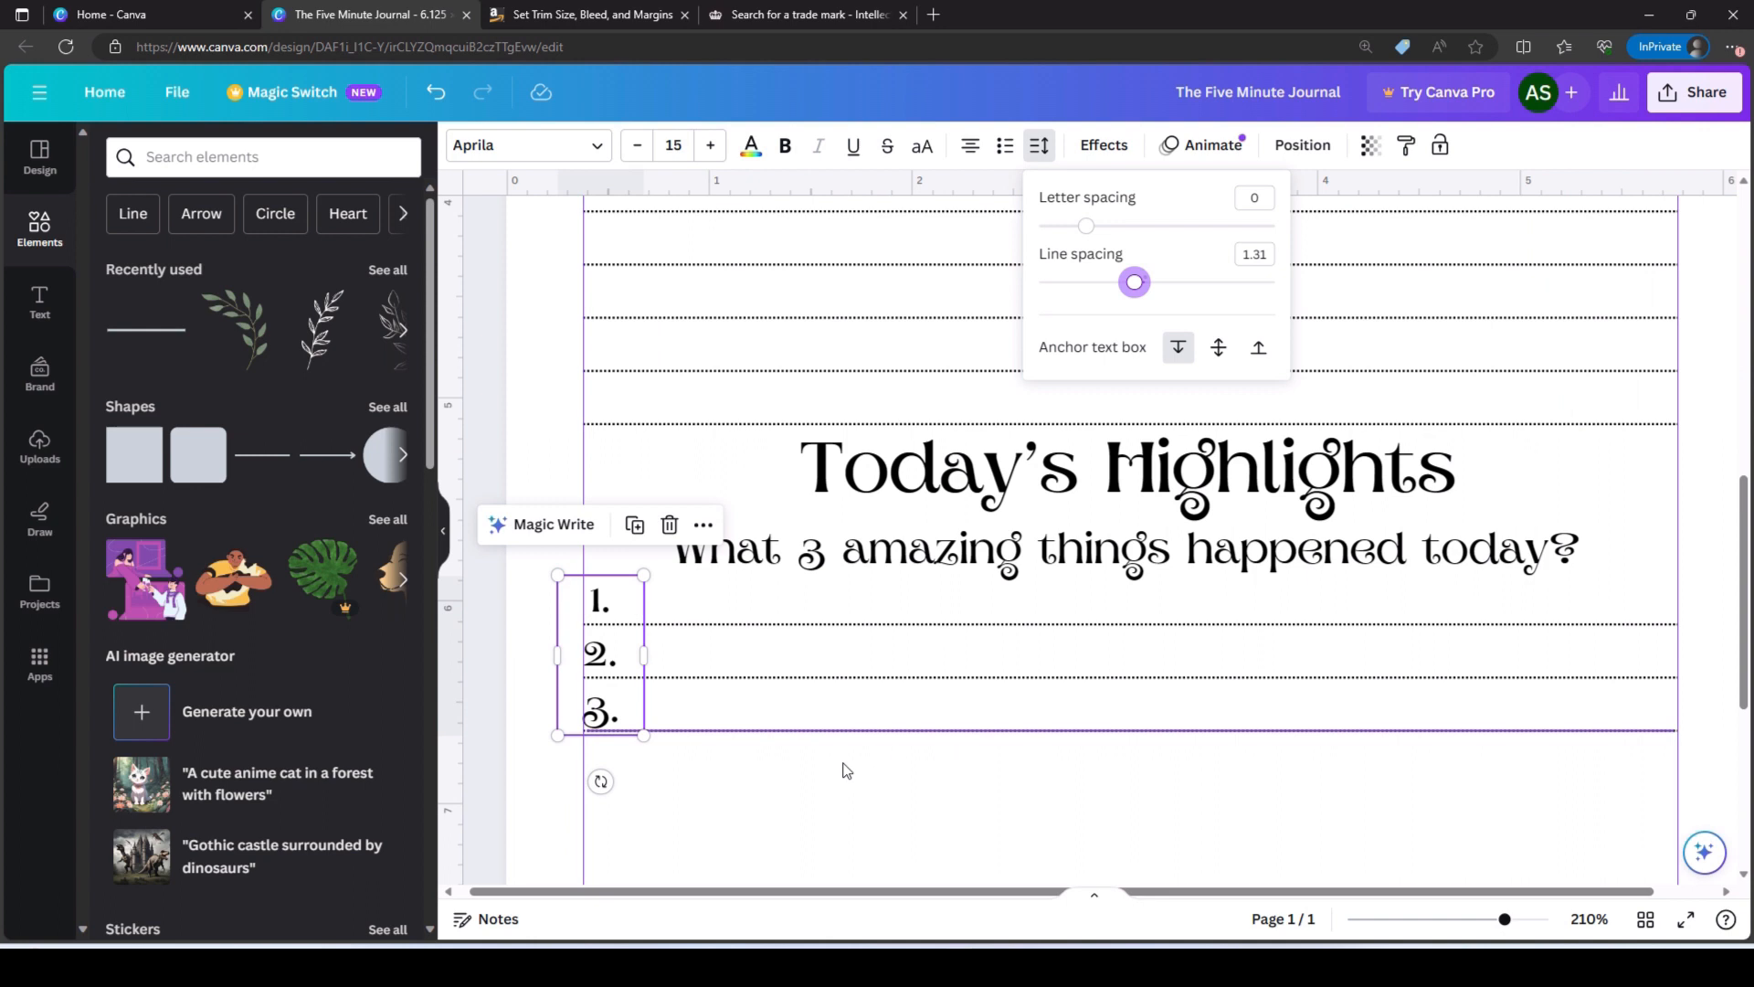
{"action": "left_click", "coordinate": [720, 813]}
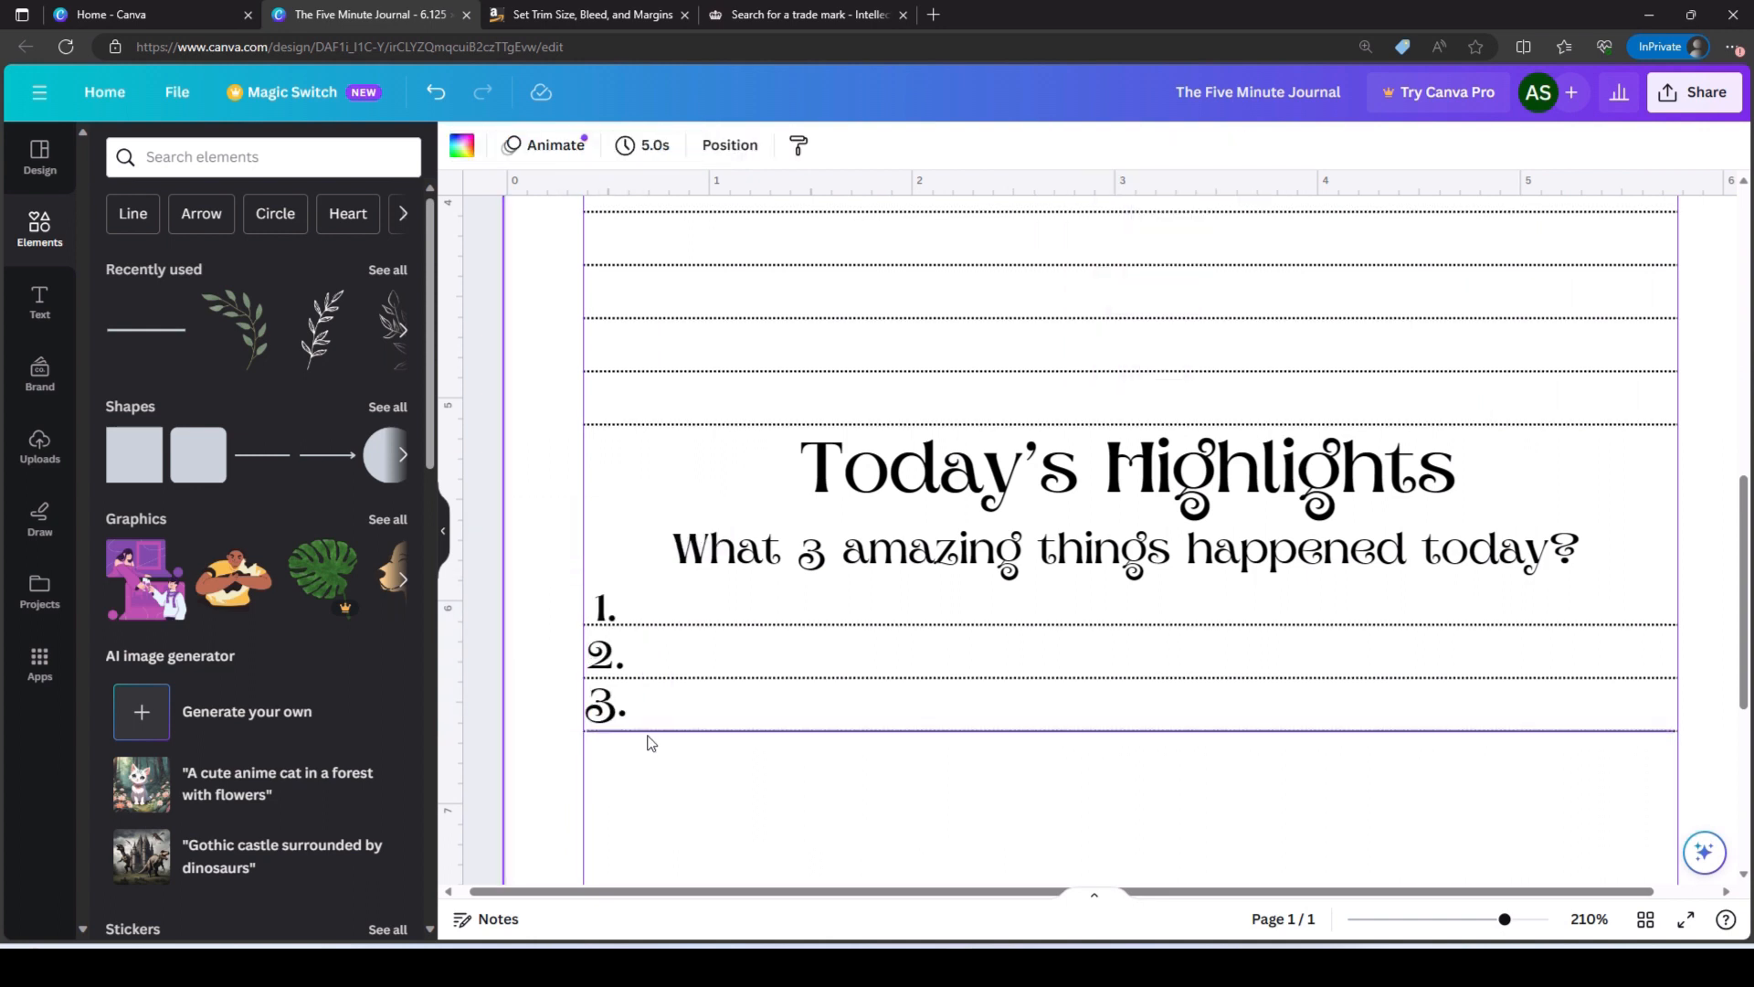
{"action": "left_click", "coordinate": [650, 734]}
{"action": "left_click_drag", "start_coordinate": [581, 733], "coordinate": [606, 734]}
{"action": "key", "text": "ctrl+z"}
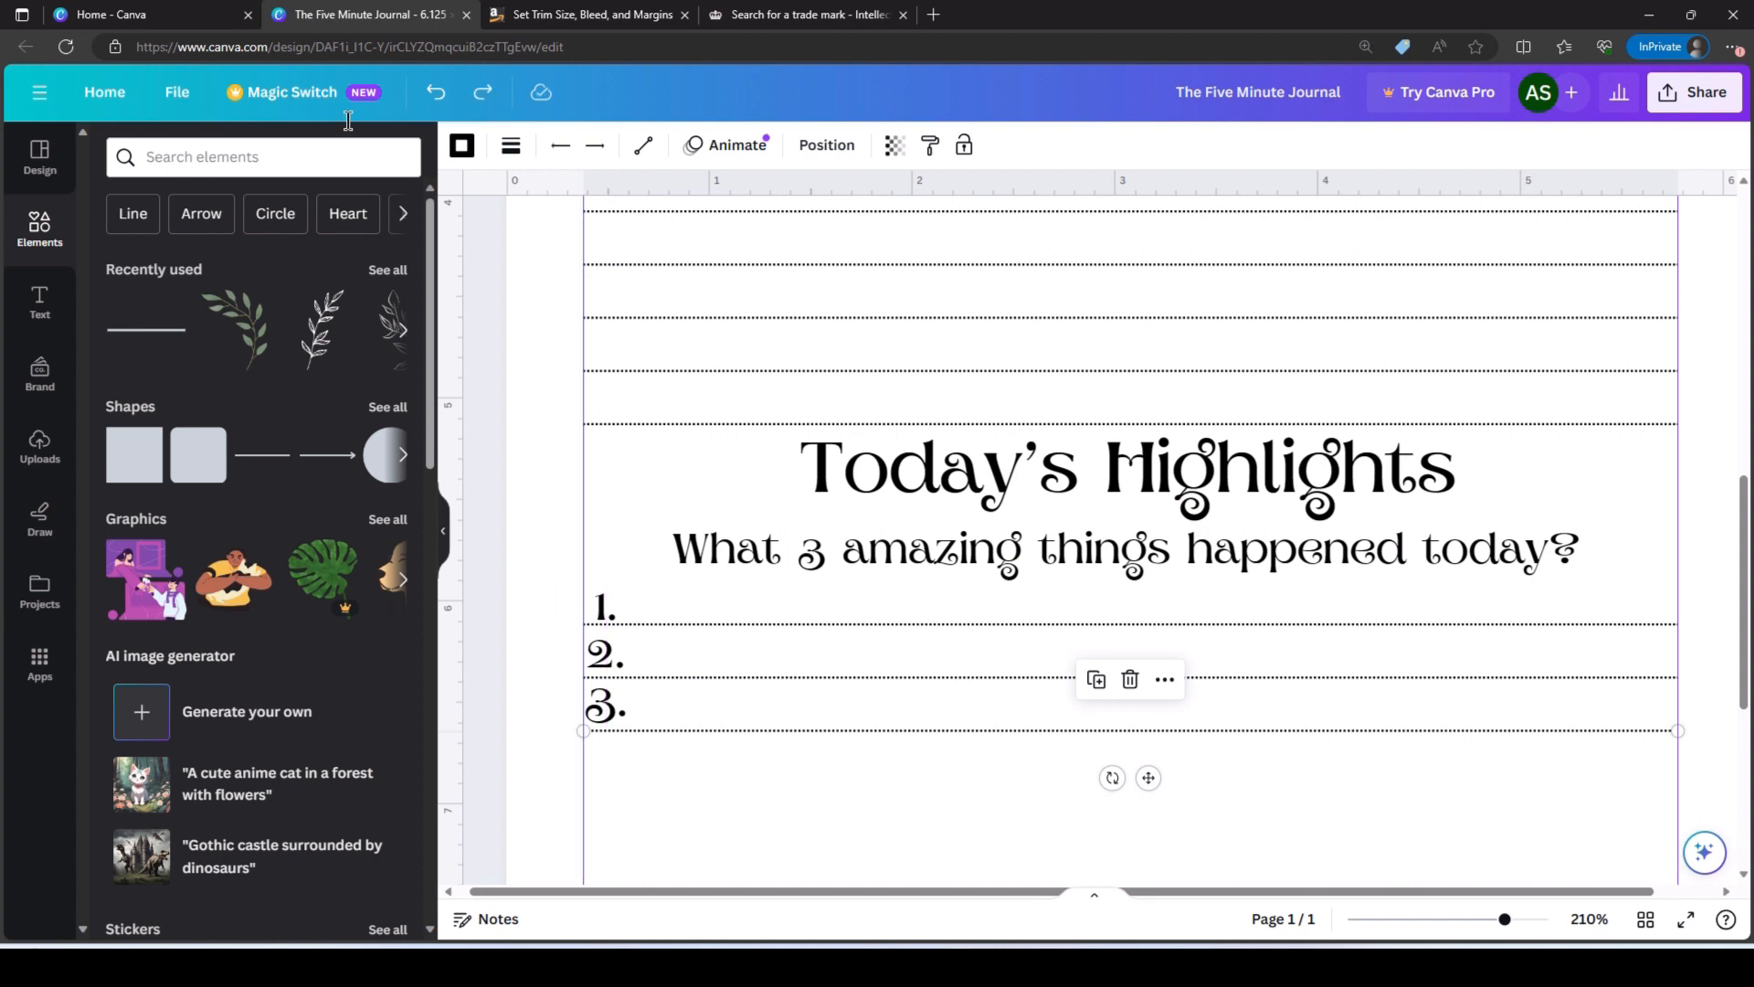
- Hide the rulers and guides on the canvas
{"action": "left_click", "coordinate": [169, 92]}
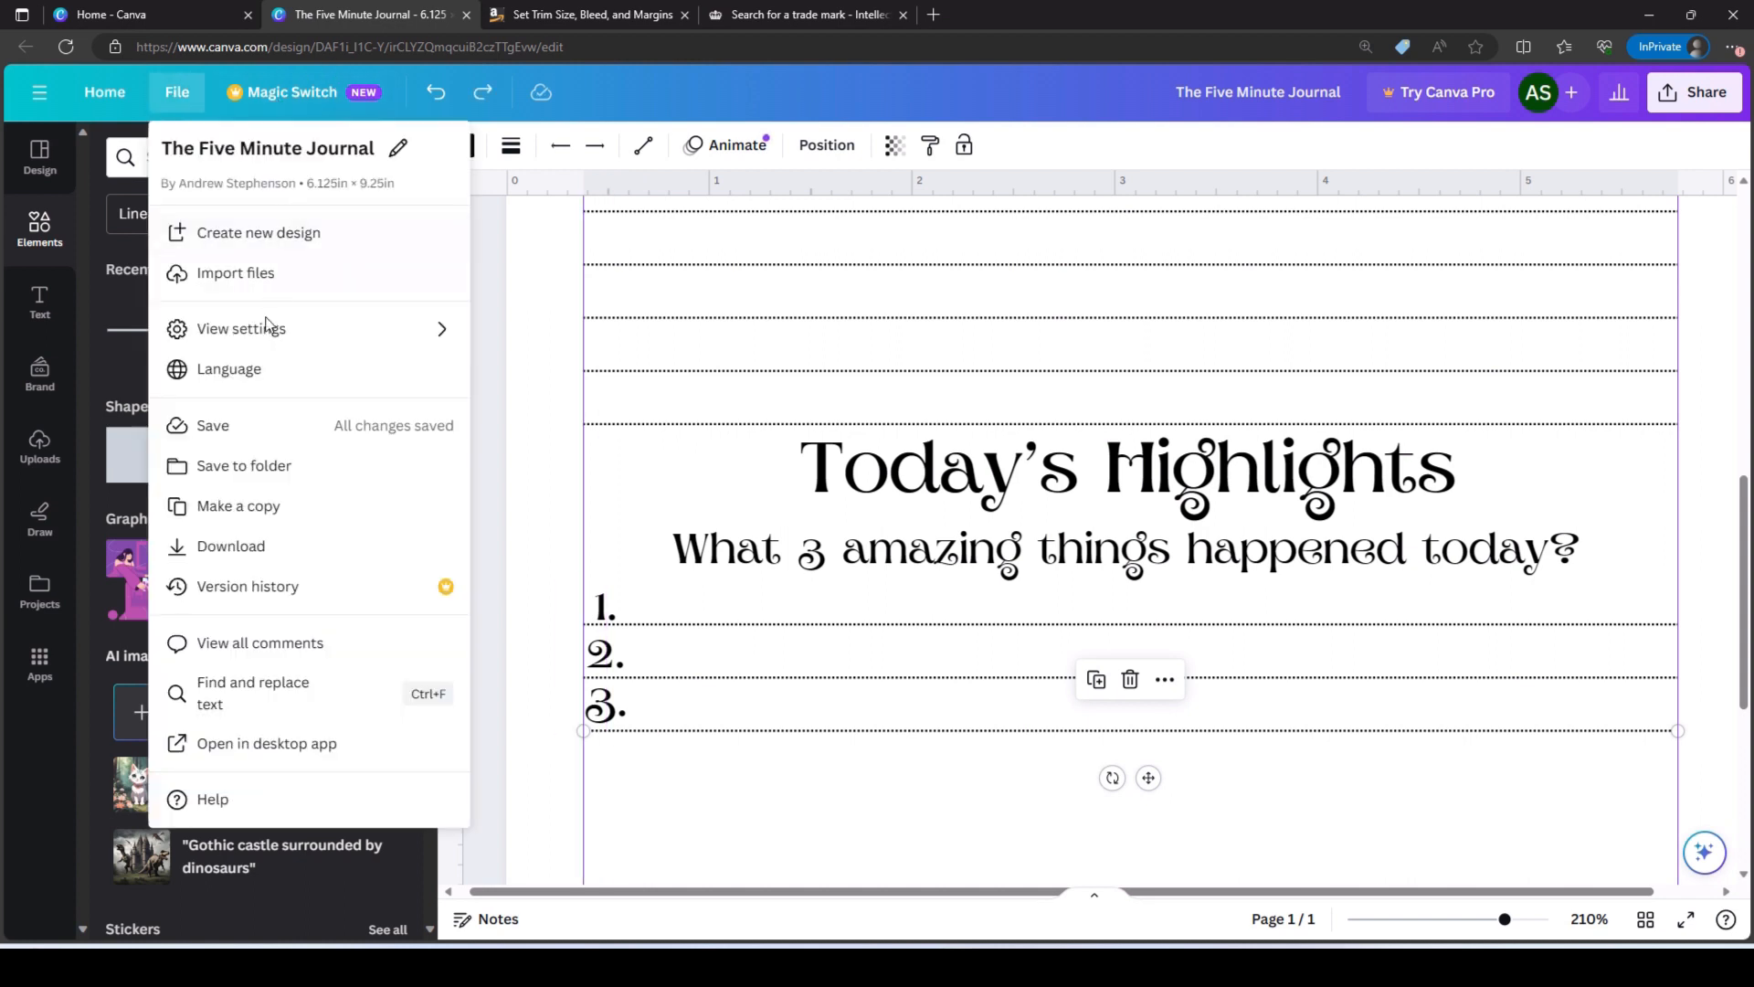
{"action": "mouse_move", "coordinate": [267, 331]}
{"action": "left_click", "coordinate": [589, 339]}
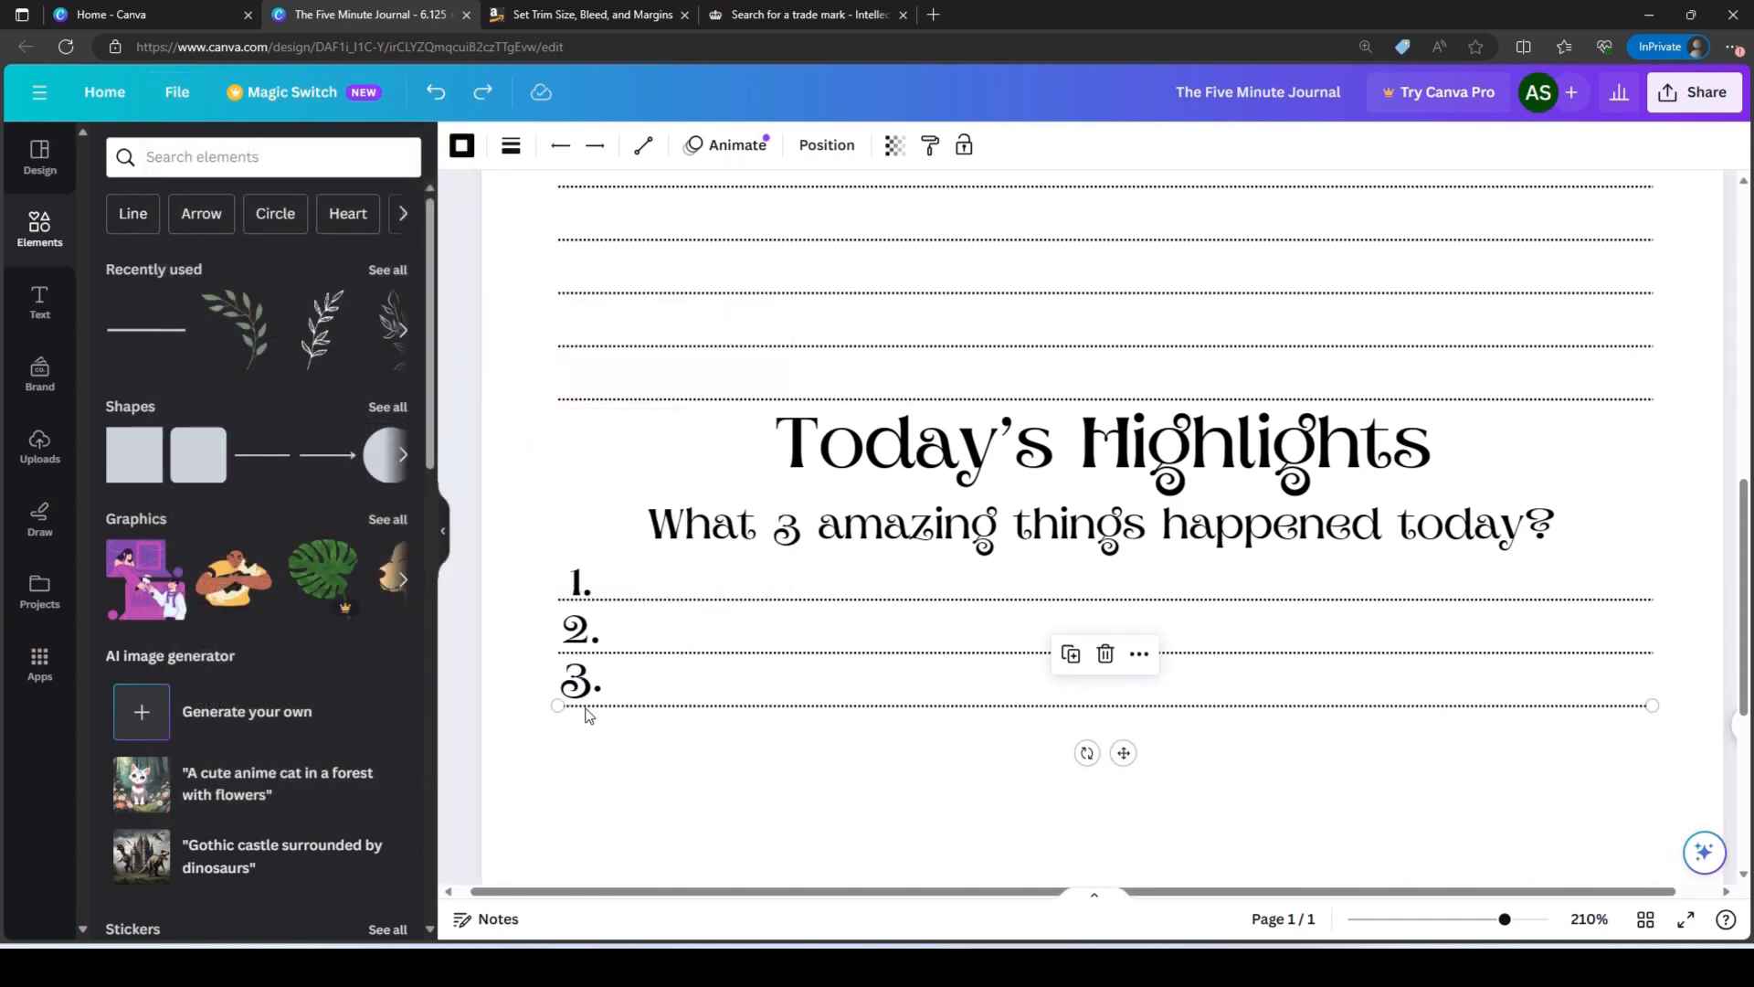
- Shorten the left ends of the three Today's Highlights lines so each starts just right of its number
{"action": "left_click_drag", "start_coordinate": [557, 706], "coordinate": [606, 705]}
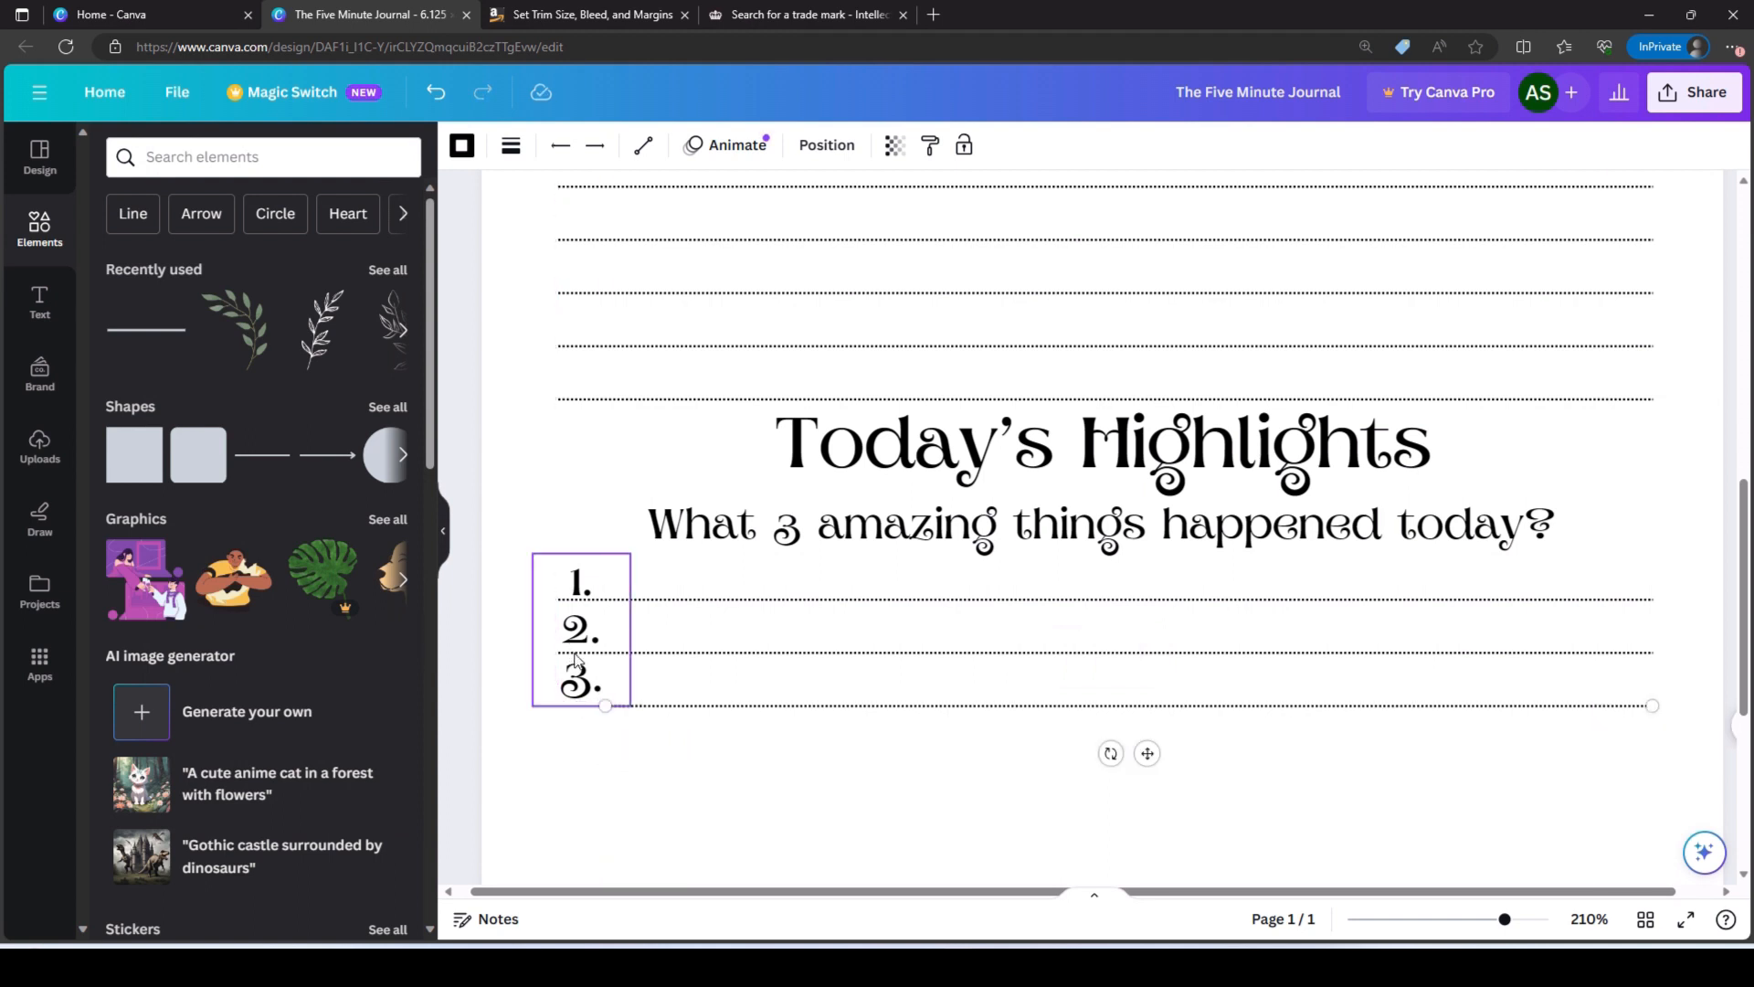
{"action": "left_click", "coordinate": [707, 653]}
{"action": "left_click_drag", "start_coordinate": [557, 652], "coordinate": [605, 652]}
{"action": "left_click", "coordinate": [673, 601]}
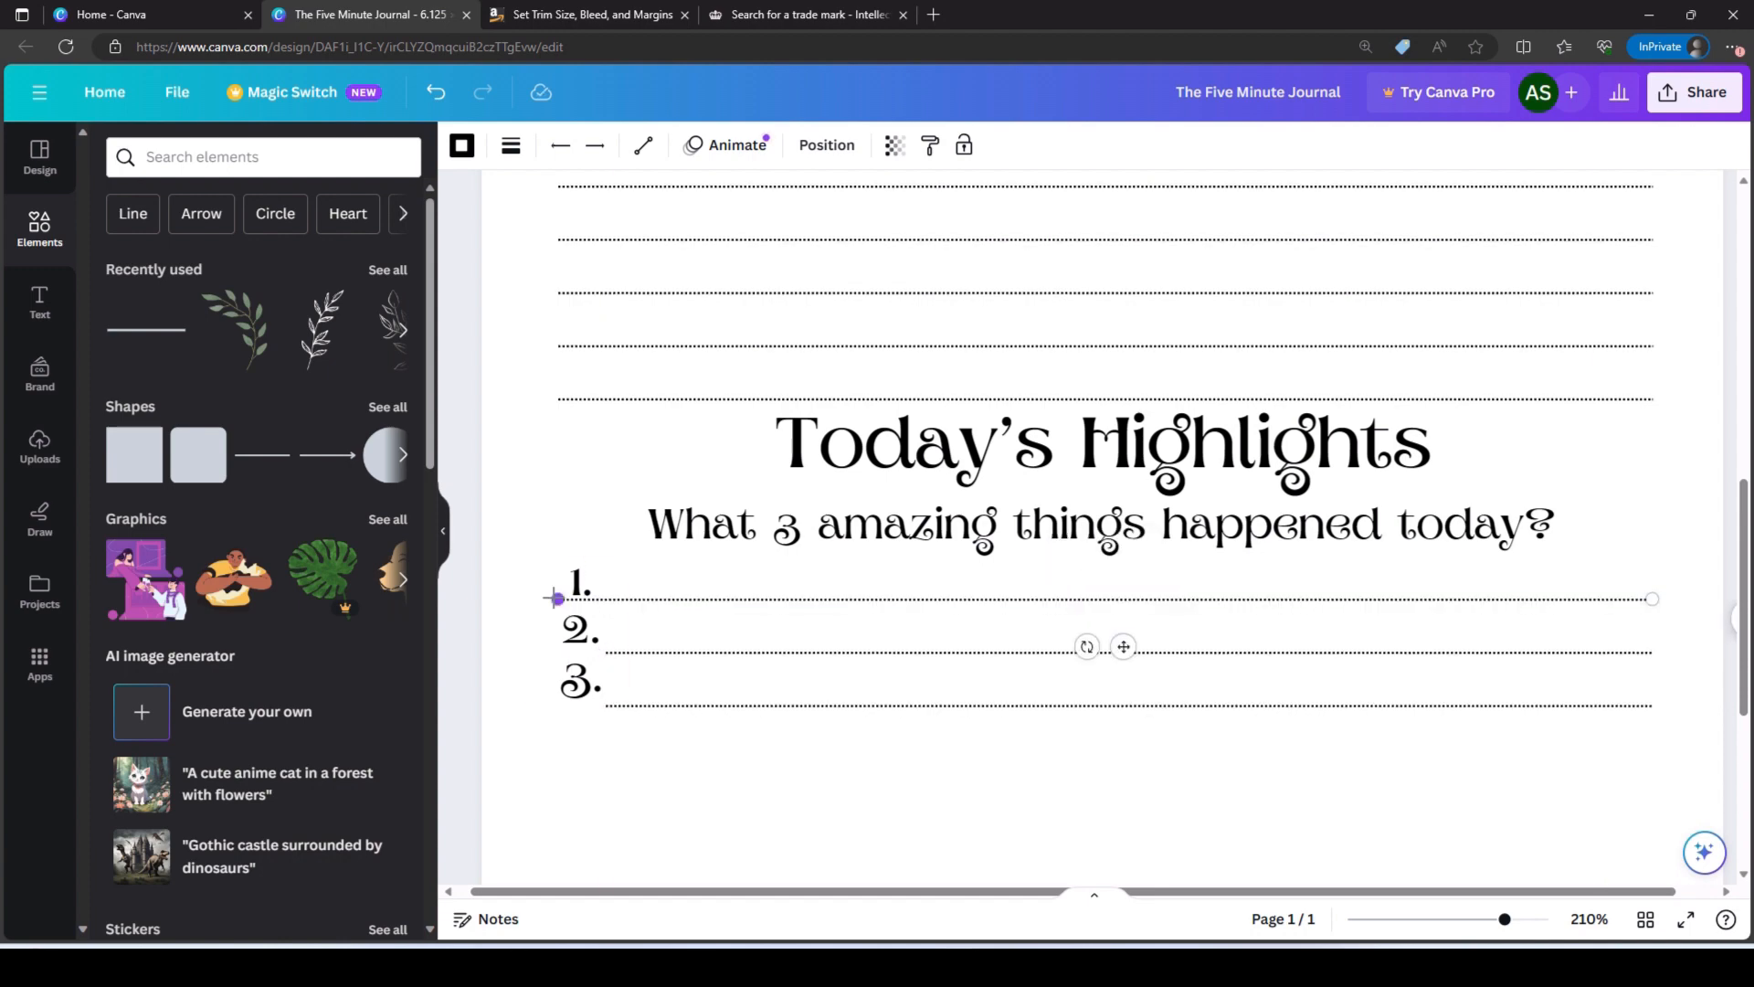
{"action": "left_click_drag", "start_coordinate": [556, 599], "coordinate": [606, 600]}
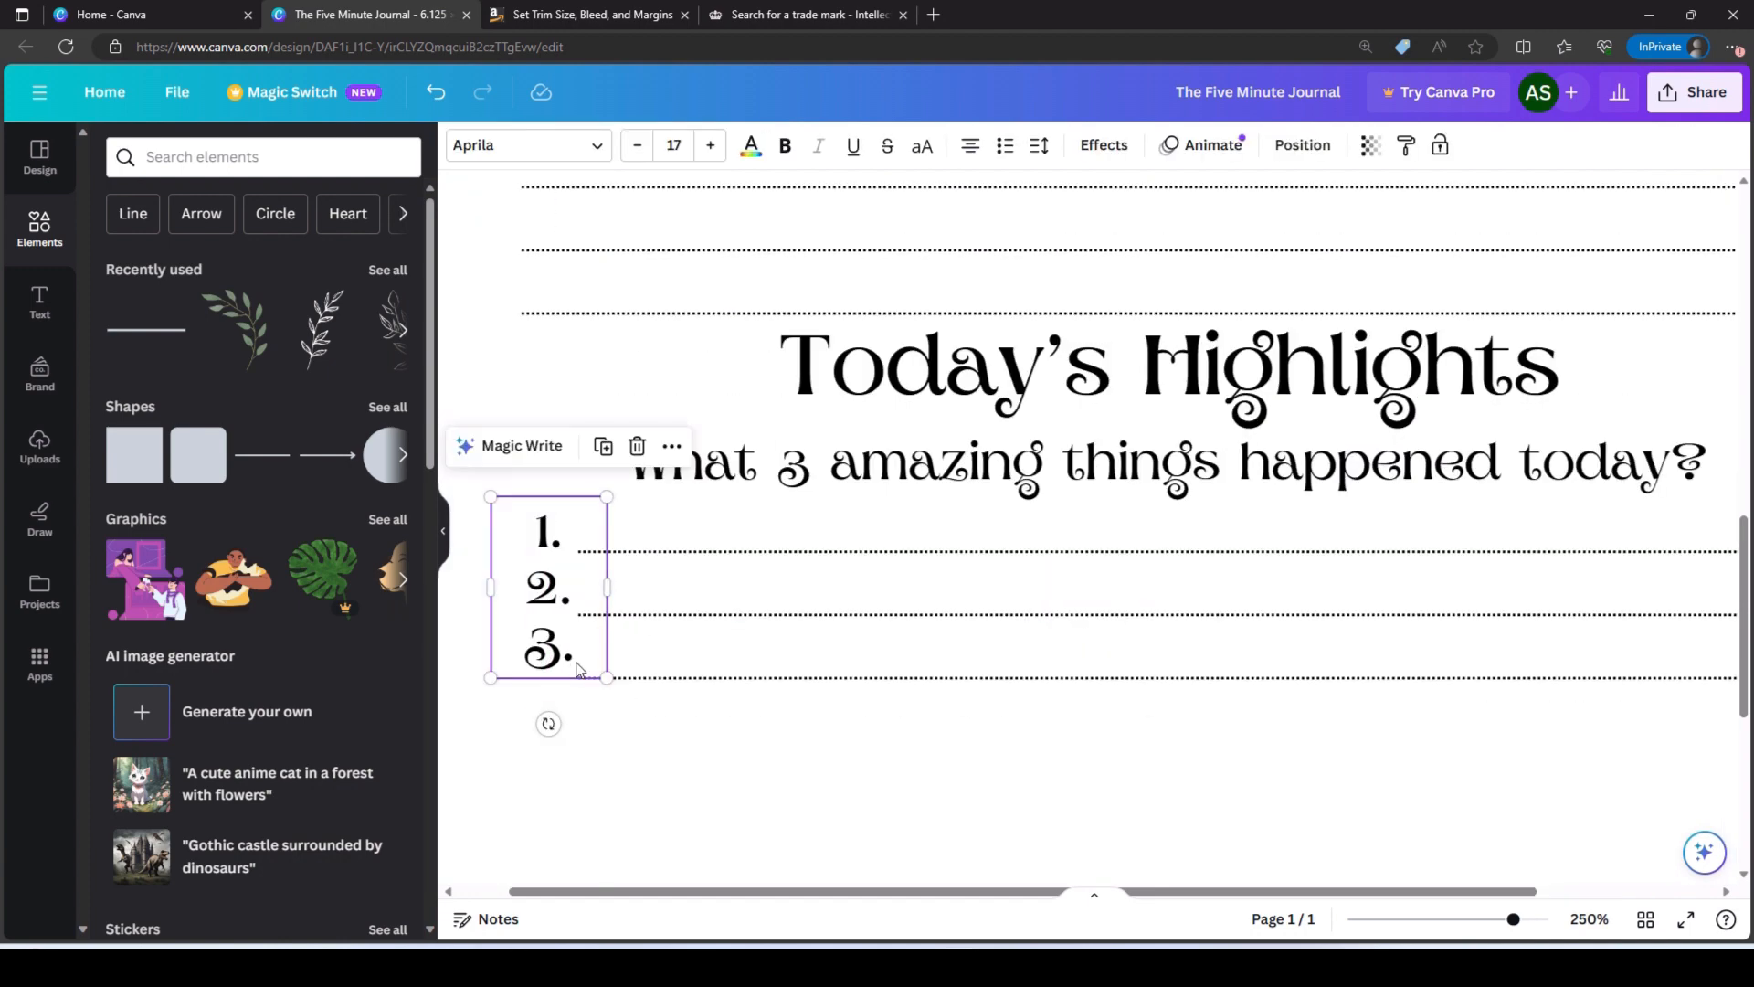
- Remove the numbers 2 and 3 from the Today's Highlights number text box, leaving only "1."
{"action": "left_click", "coordinate": [574, 655]}
{"action": "left_click_drag", "start_coordinate": [575, 655], "coordinate": [514, 594]}
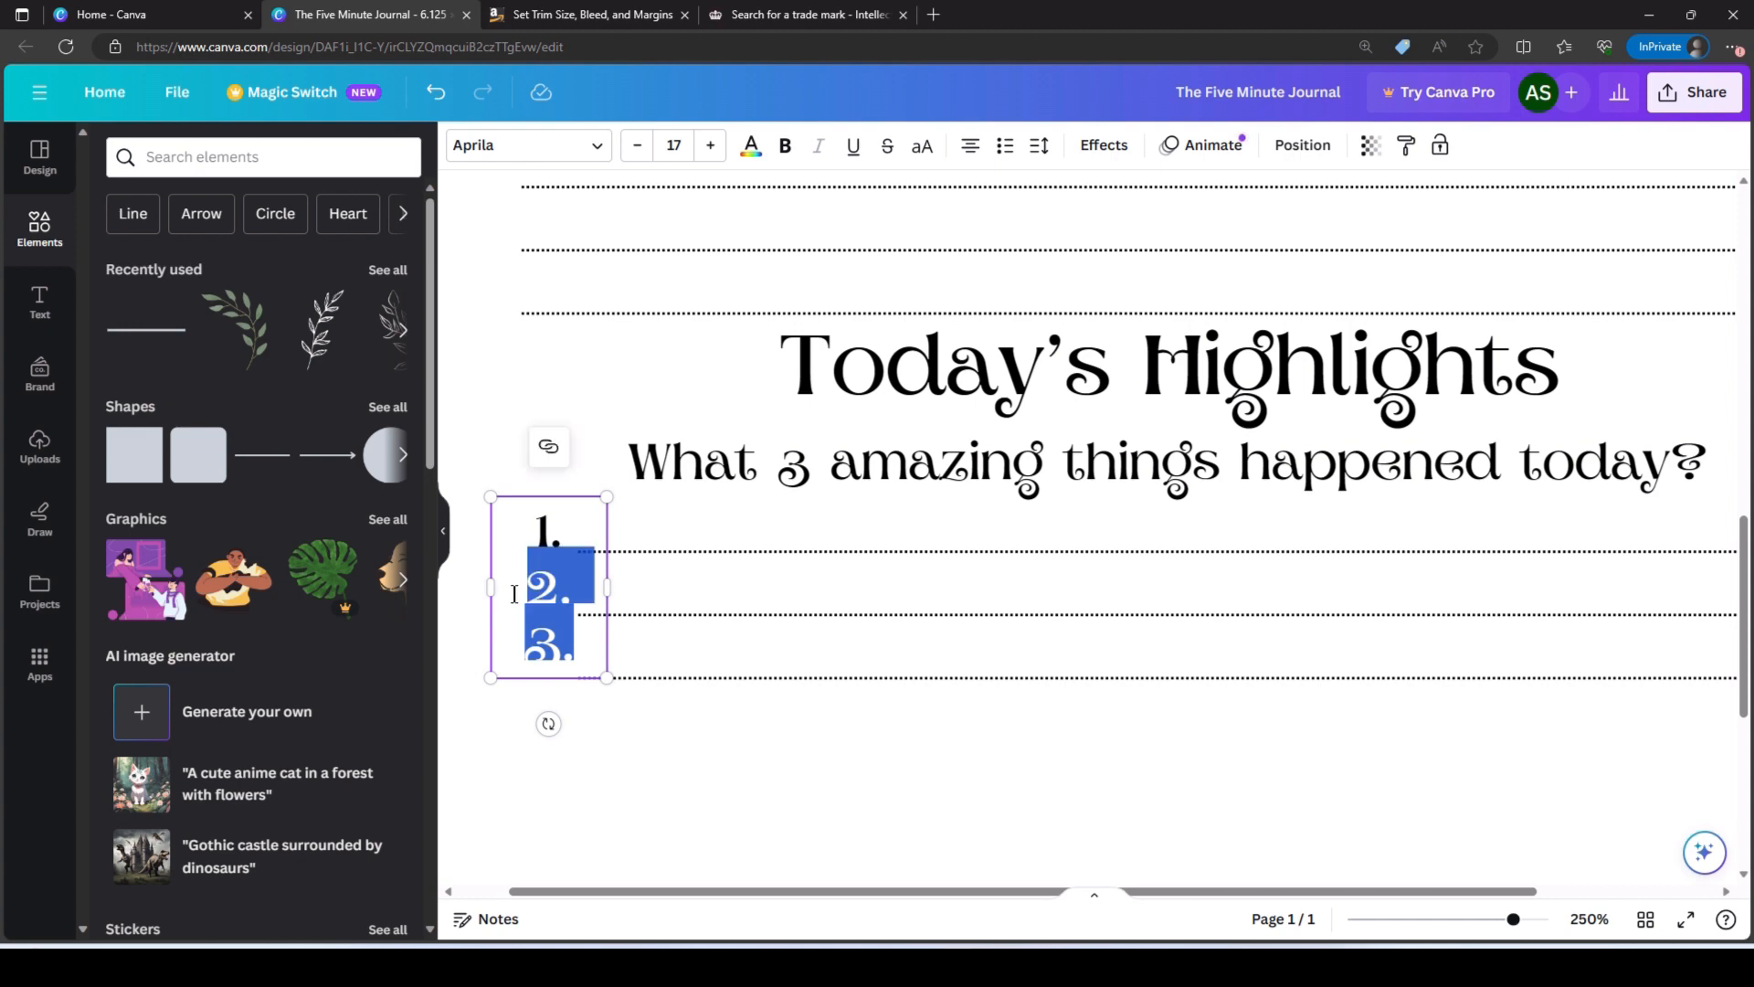
{"action": "key", "text": "BackSpace"}
{"action": "key", "text": "BackSpace"}
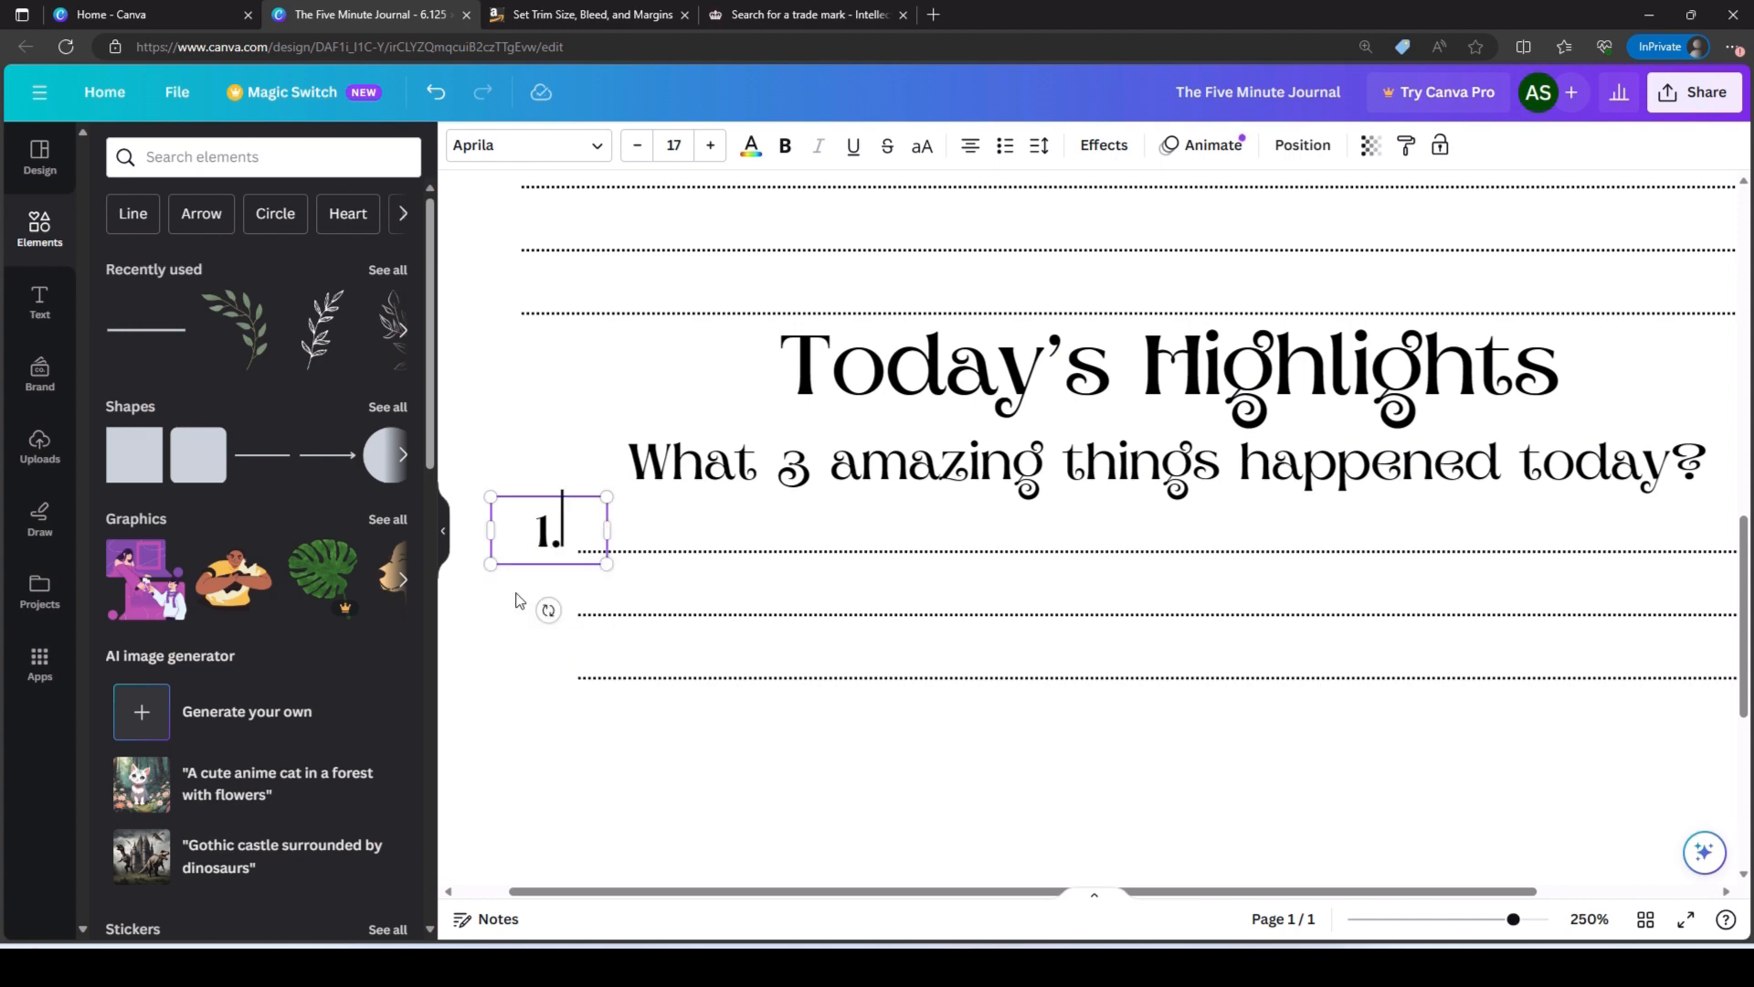
{"action": "left_click", "coordinate": [558, 764]}
- Duplicate the "1." text box twice and place the copies at the starts of the second and third Today's Highlights lines
{"action": "left_click", "coordinate": [539, 535]}
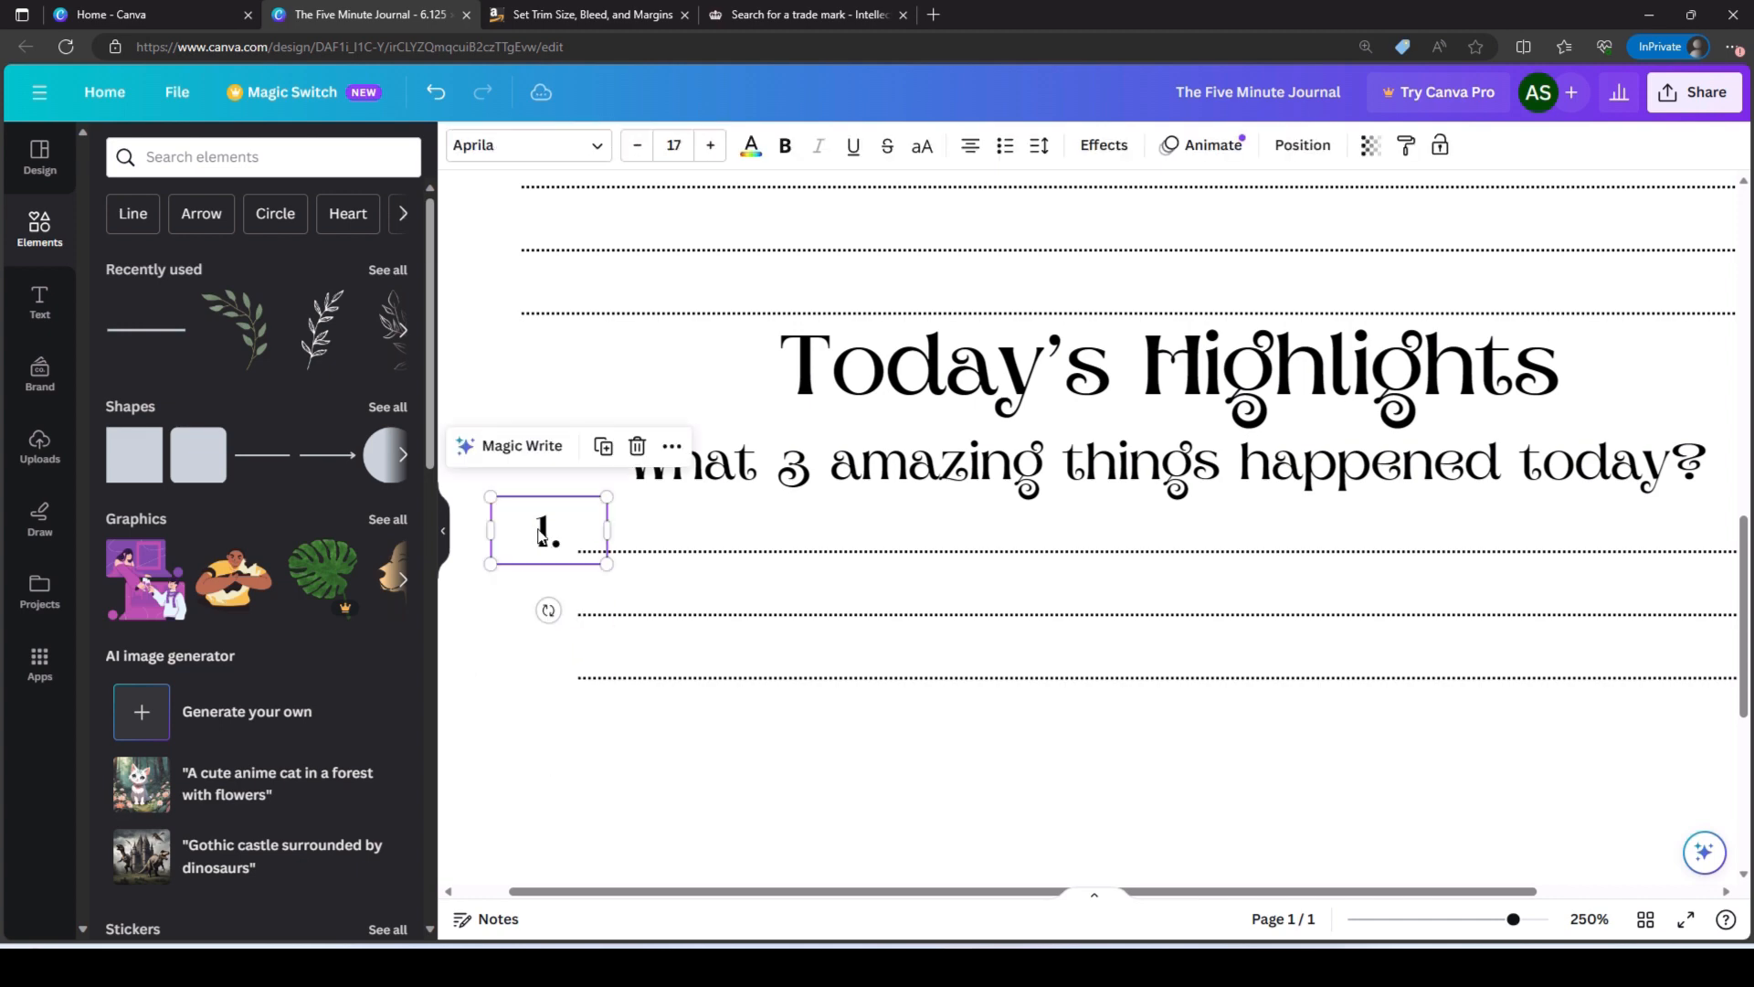
{"action": "left_click_drag", "start_coordinate": [537, 534], "coordinate": [542, 617]}
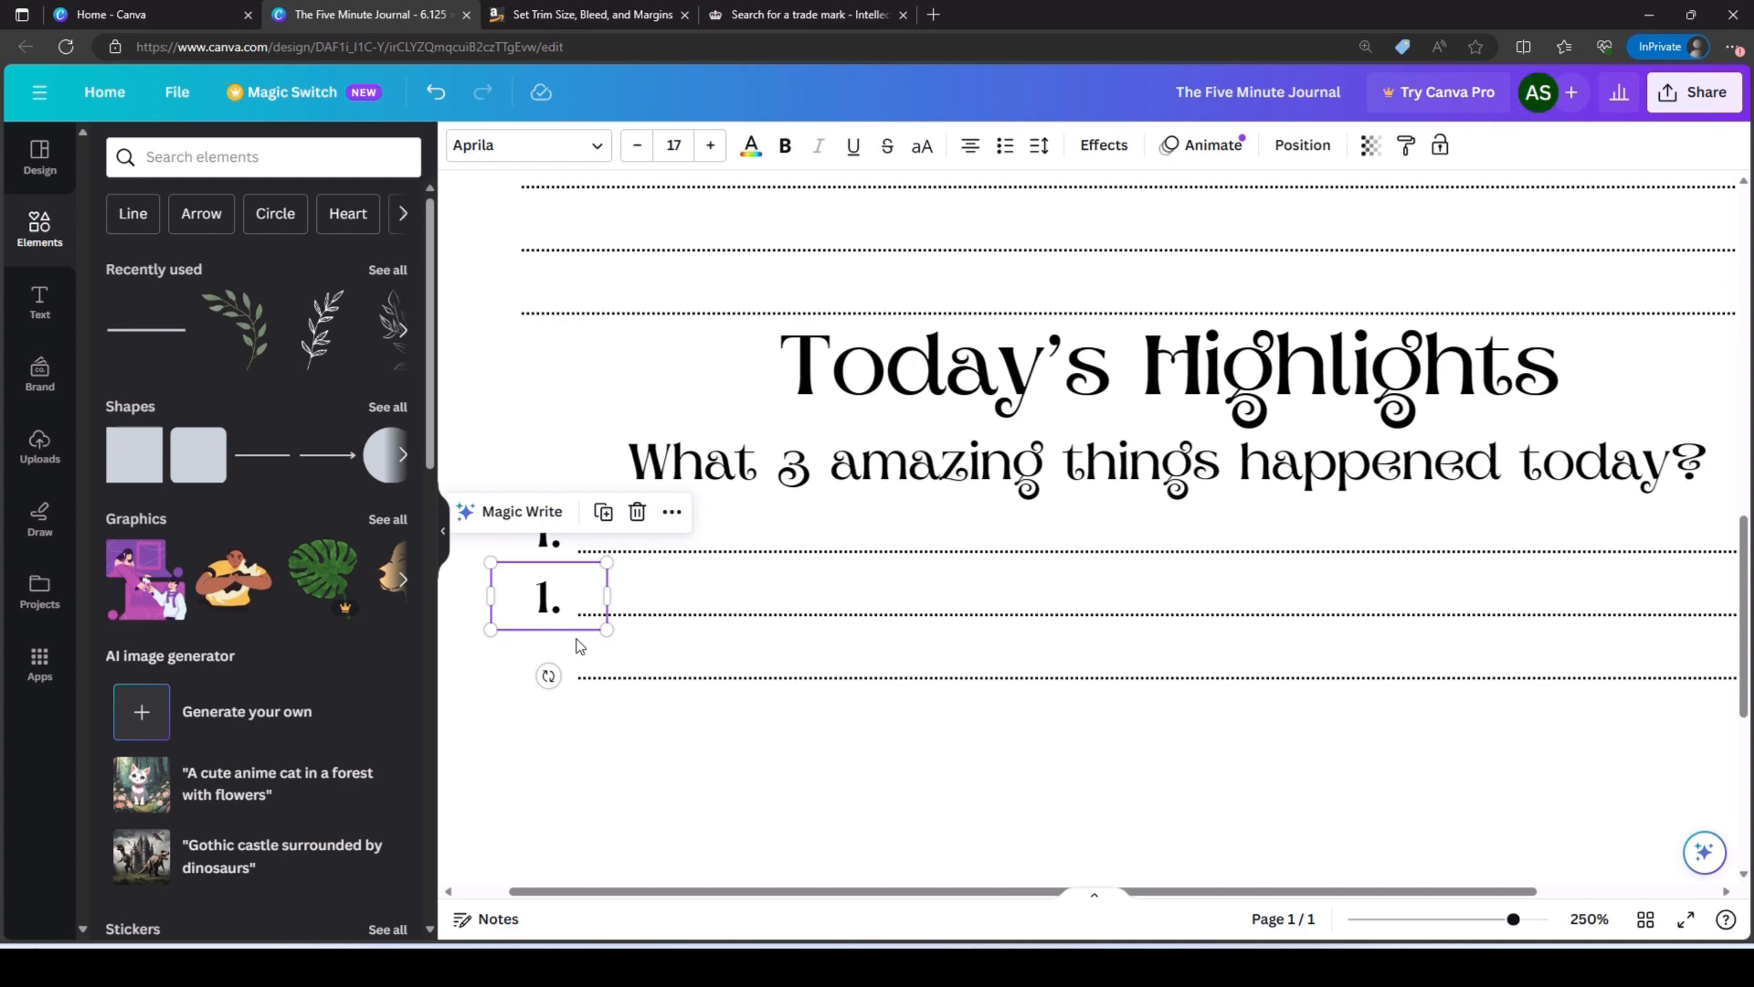
{"action": "left_click_drag", "start_coordinate": [586, 628], "coordinate": [554, 648]}
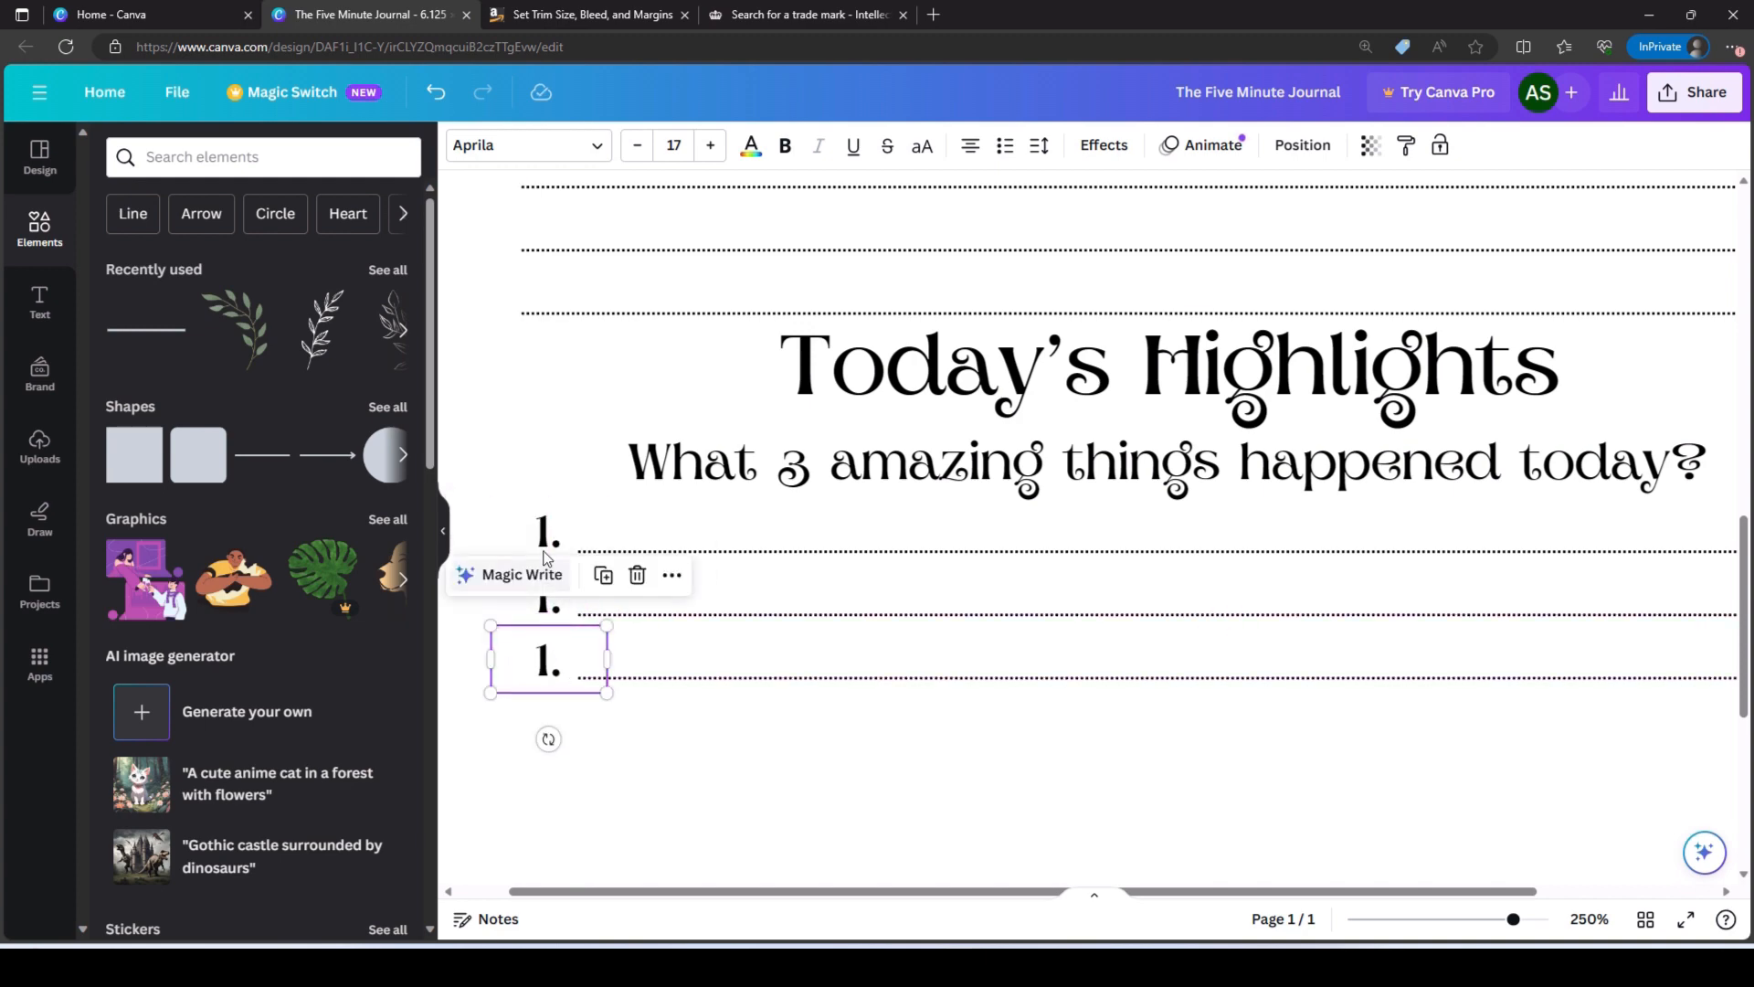
- Change the copied numbers on the second and third Today's Highlights lines to "2." and "3."
{"action": "double_click", "coordinate": [548, 606]}
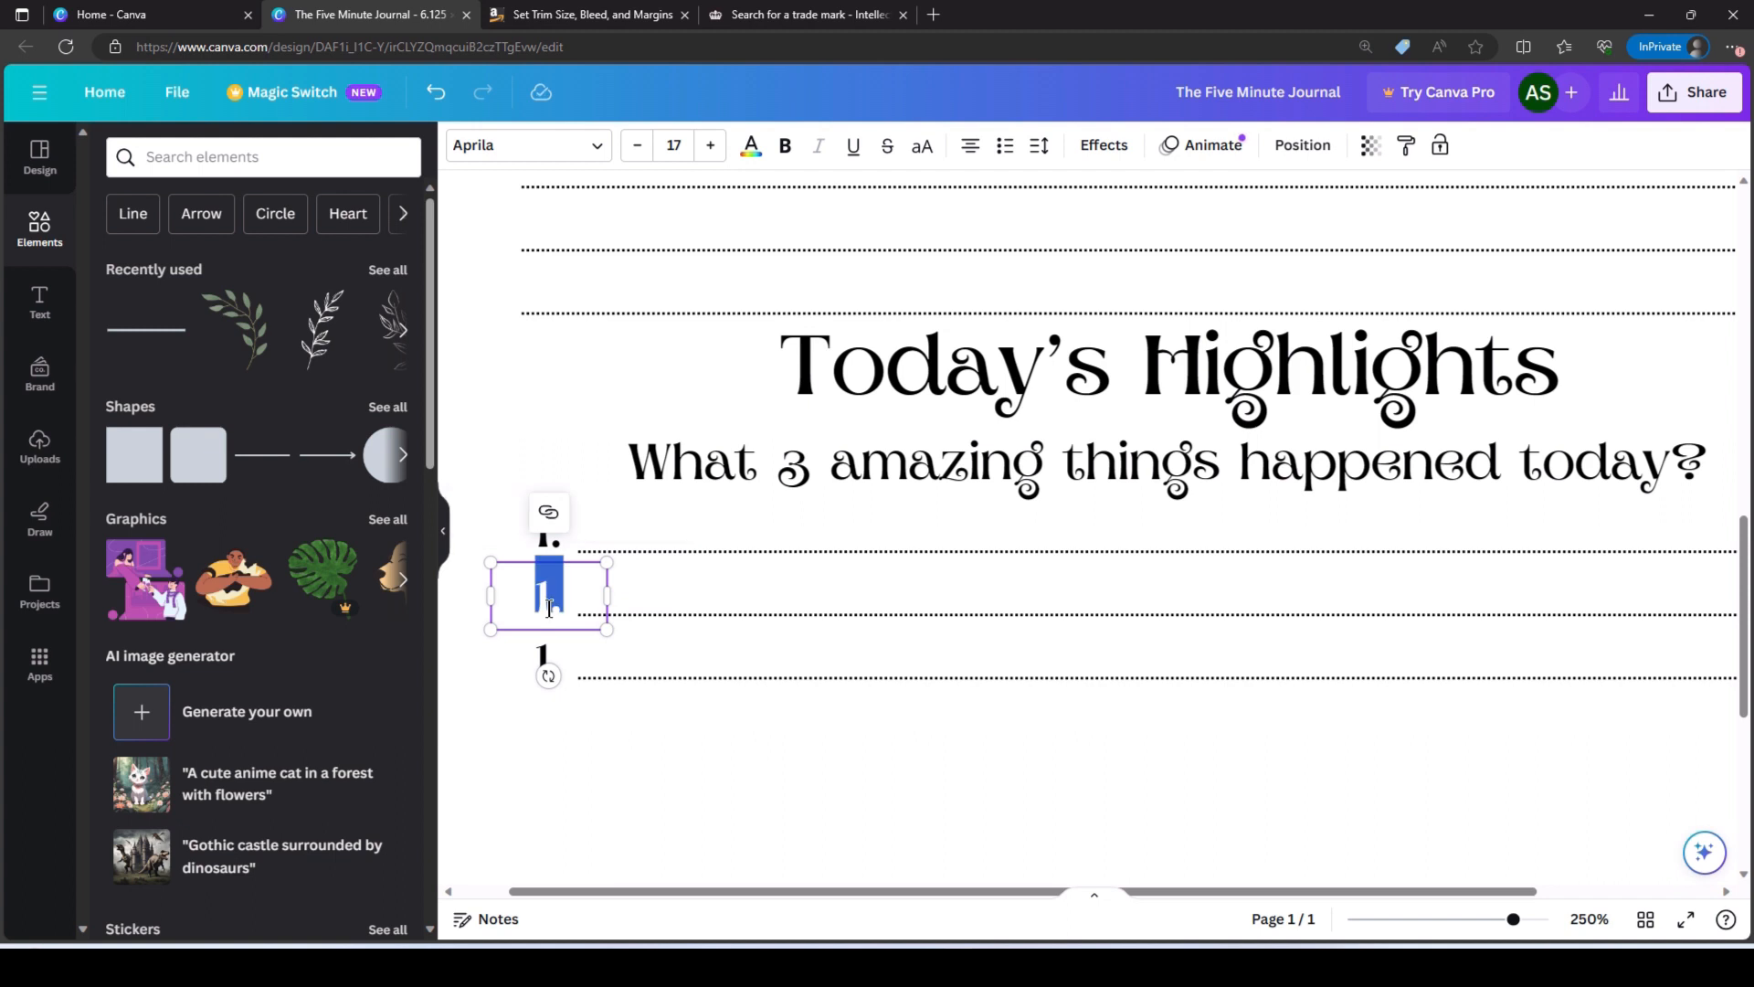
{"action": "type", "text": "2."}
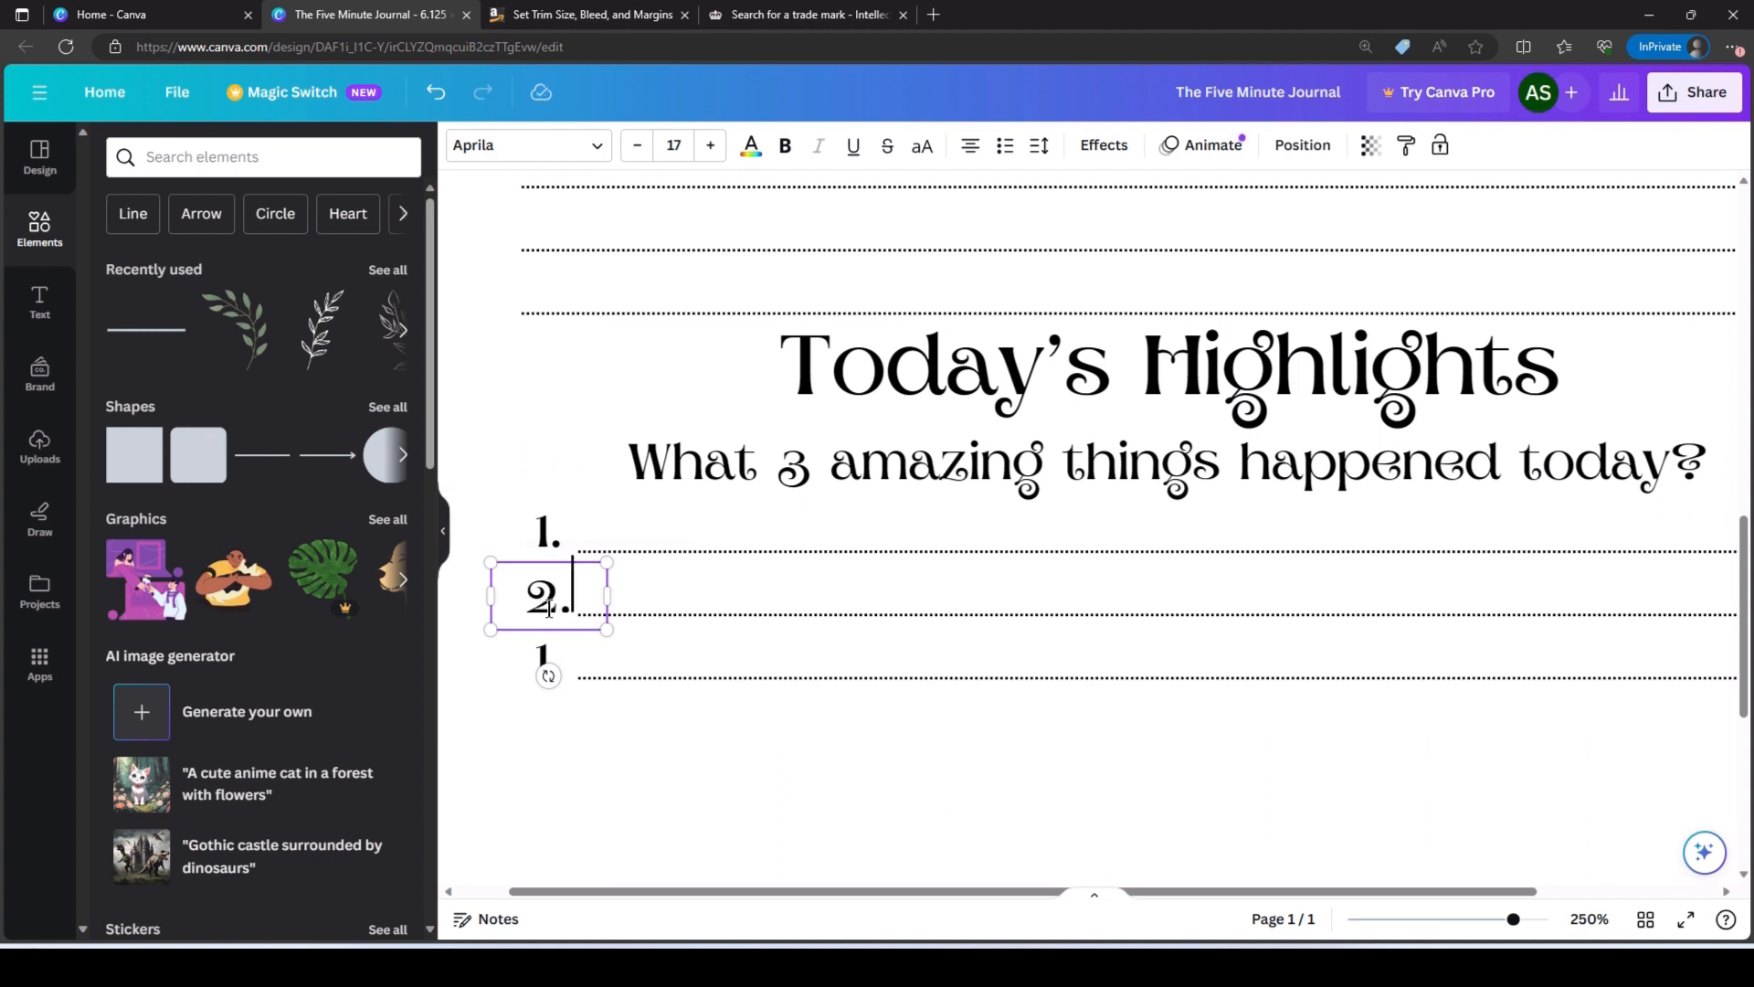
{"action": "left_click", "coordinate": [547, 661]}
{"action": "left_click", "coordinate": [549, 658]}
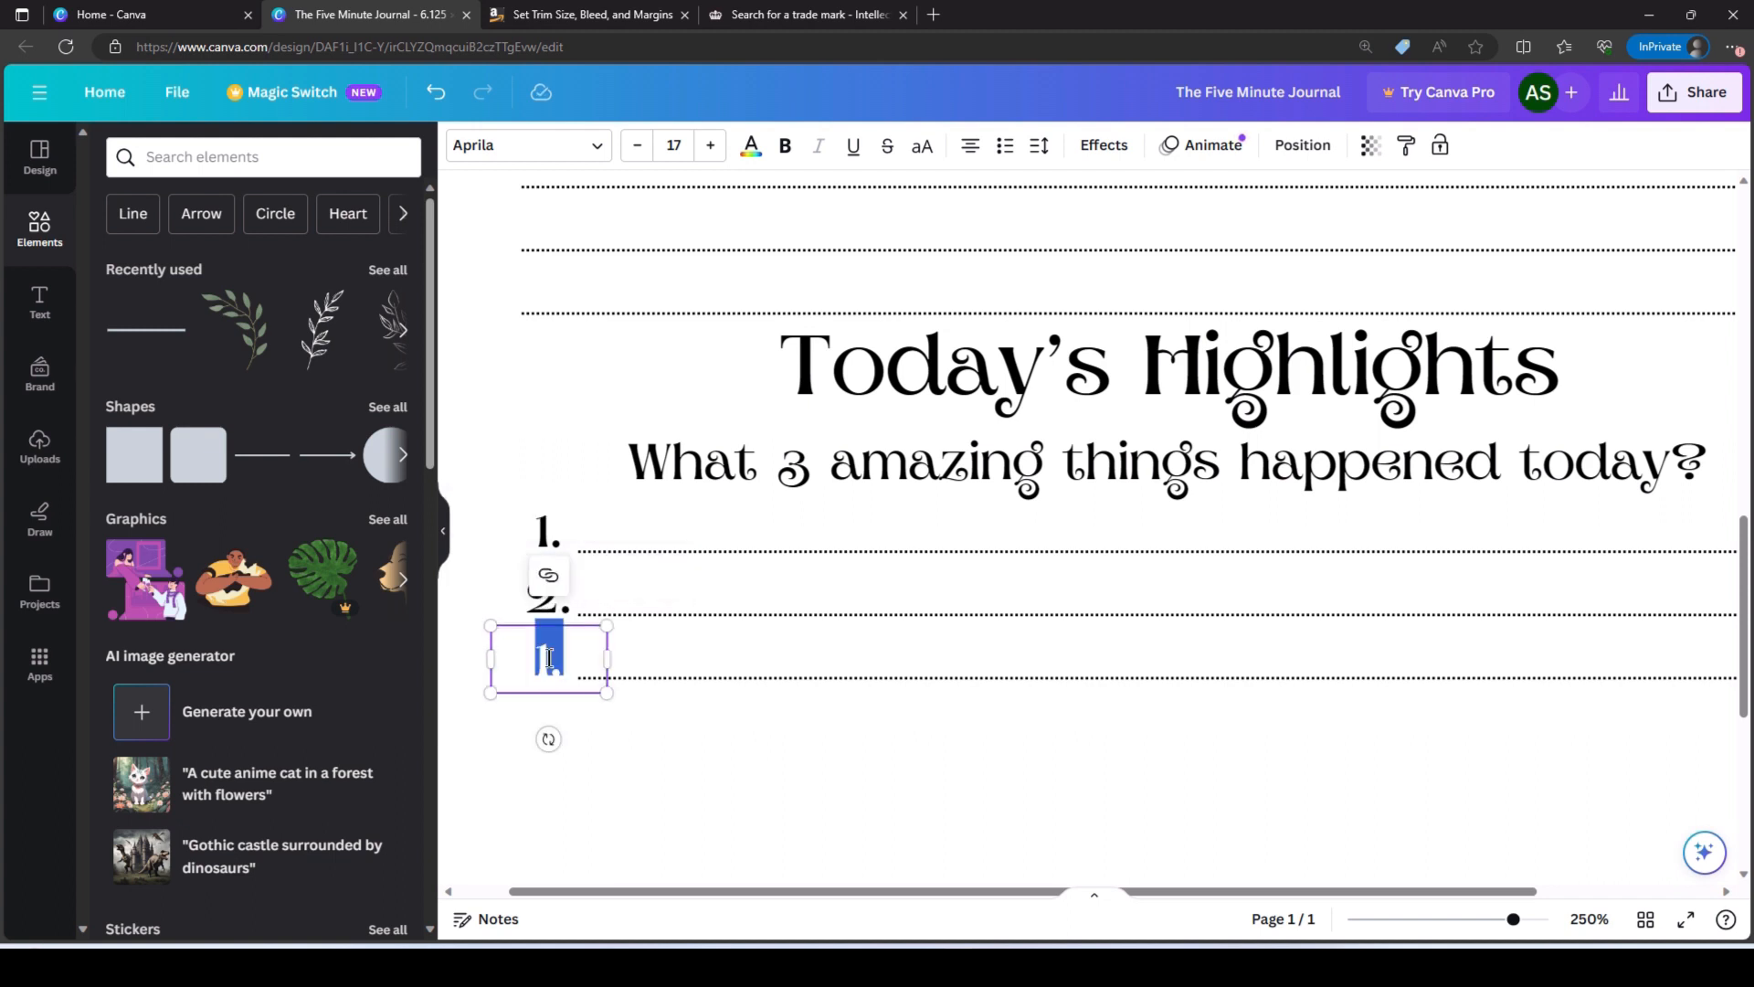
{"action": "type", "text": "3."}
{"action": "left_click", "coordinate": [828, 760]}
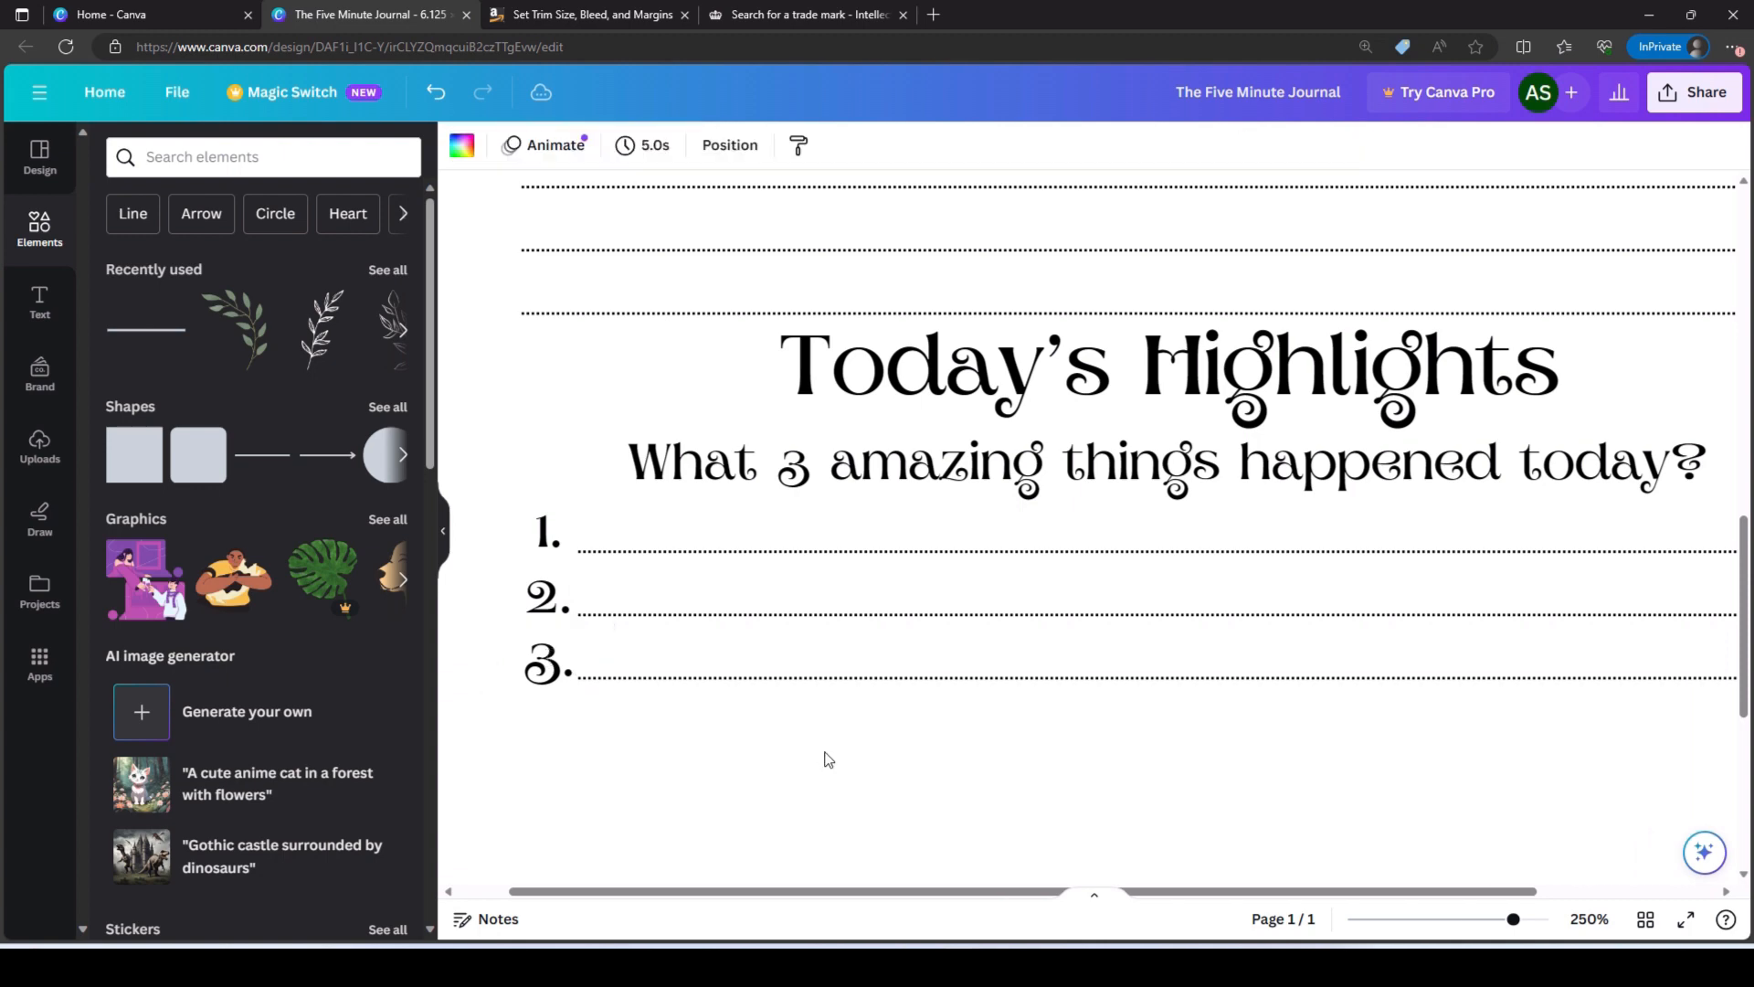
- Examine the journal page layout from the header down to the empty space below Today's Highlights
{"action": "scroll", "coordinate": [1192, 765], "scroll_direction": "down", "scroll_amount": 5}
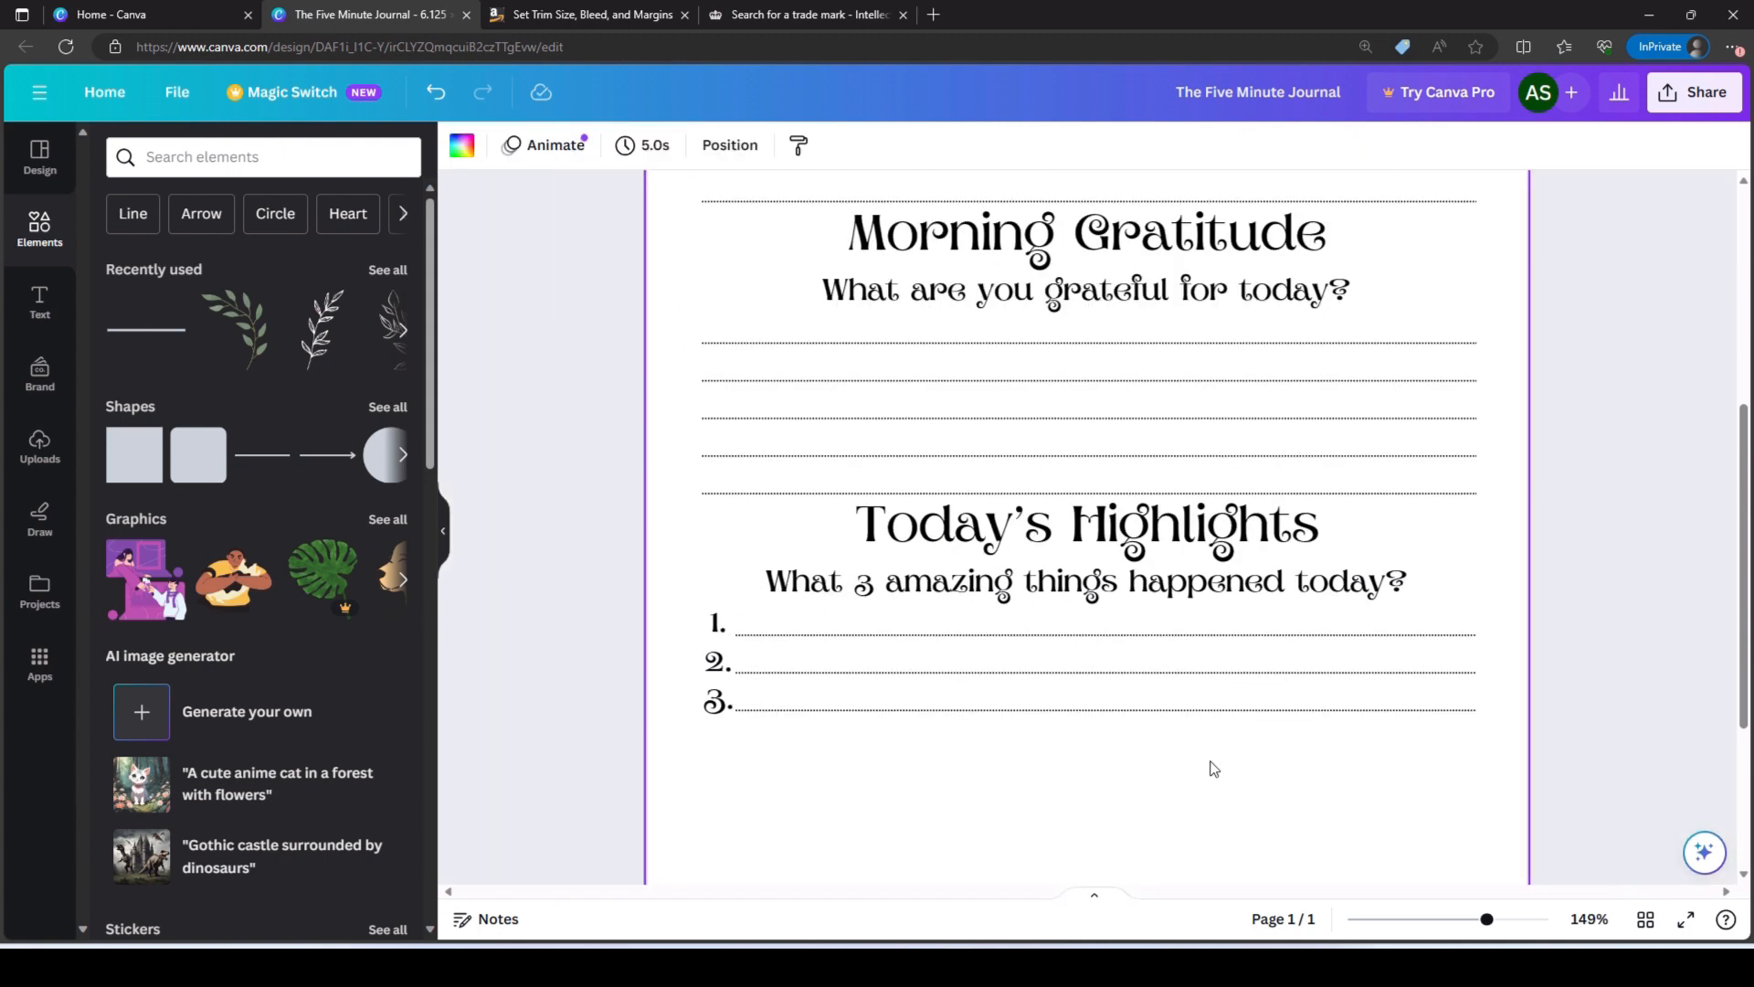
{"action": "scroll", "coordinate": [1298, 762], "scroll_direction": "down", "scroll_amount": 1}
{"action": "scroll", "coordinate": [1578, 624], "scroll_direction": "down", "scroll_amount": 3}
{"action": "scroll", "coordinate": [1577, 625], "scroll_direction": "down", "scroll_amount": 1}
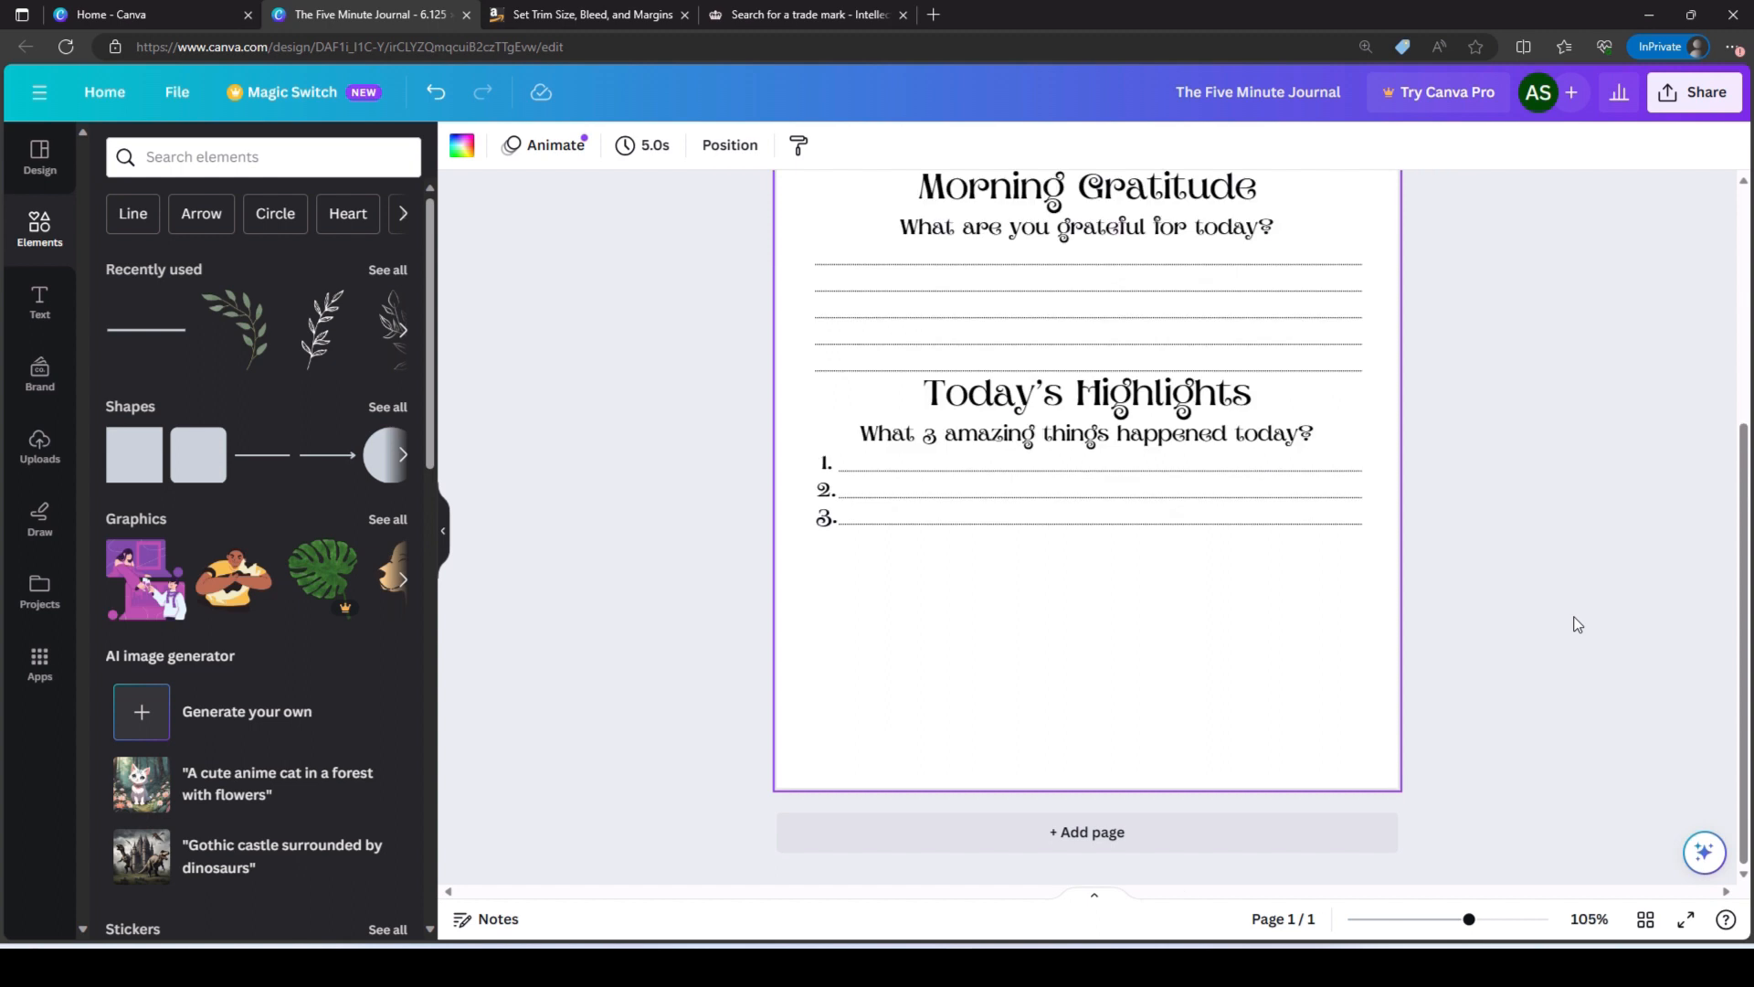
{"action": "scroll", "coordinate": [1577, 625], "scroll_direction": "up", "scroll_amount": 1}
{"action": "scroll", "coordinate": [1578, 625], "scroll_direction": "up", "scroll_amount": 3}
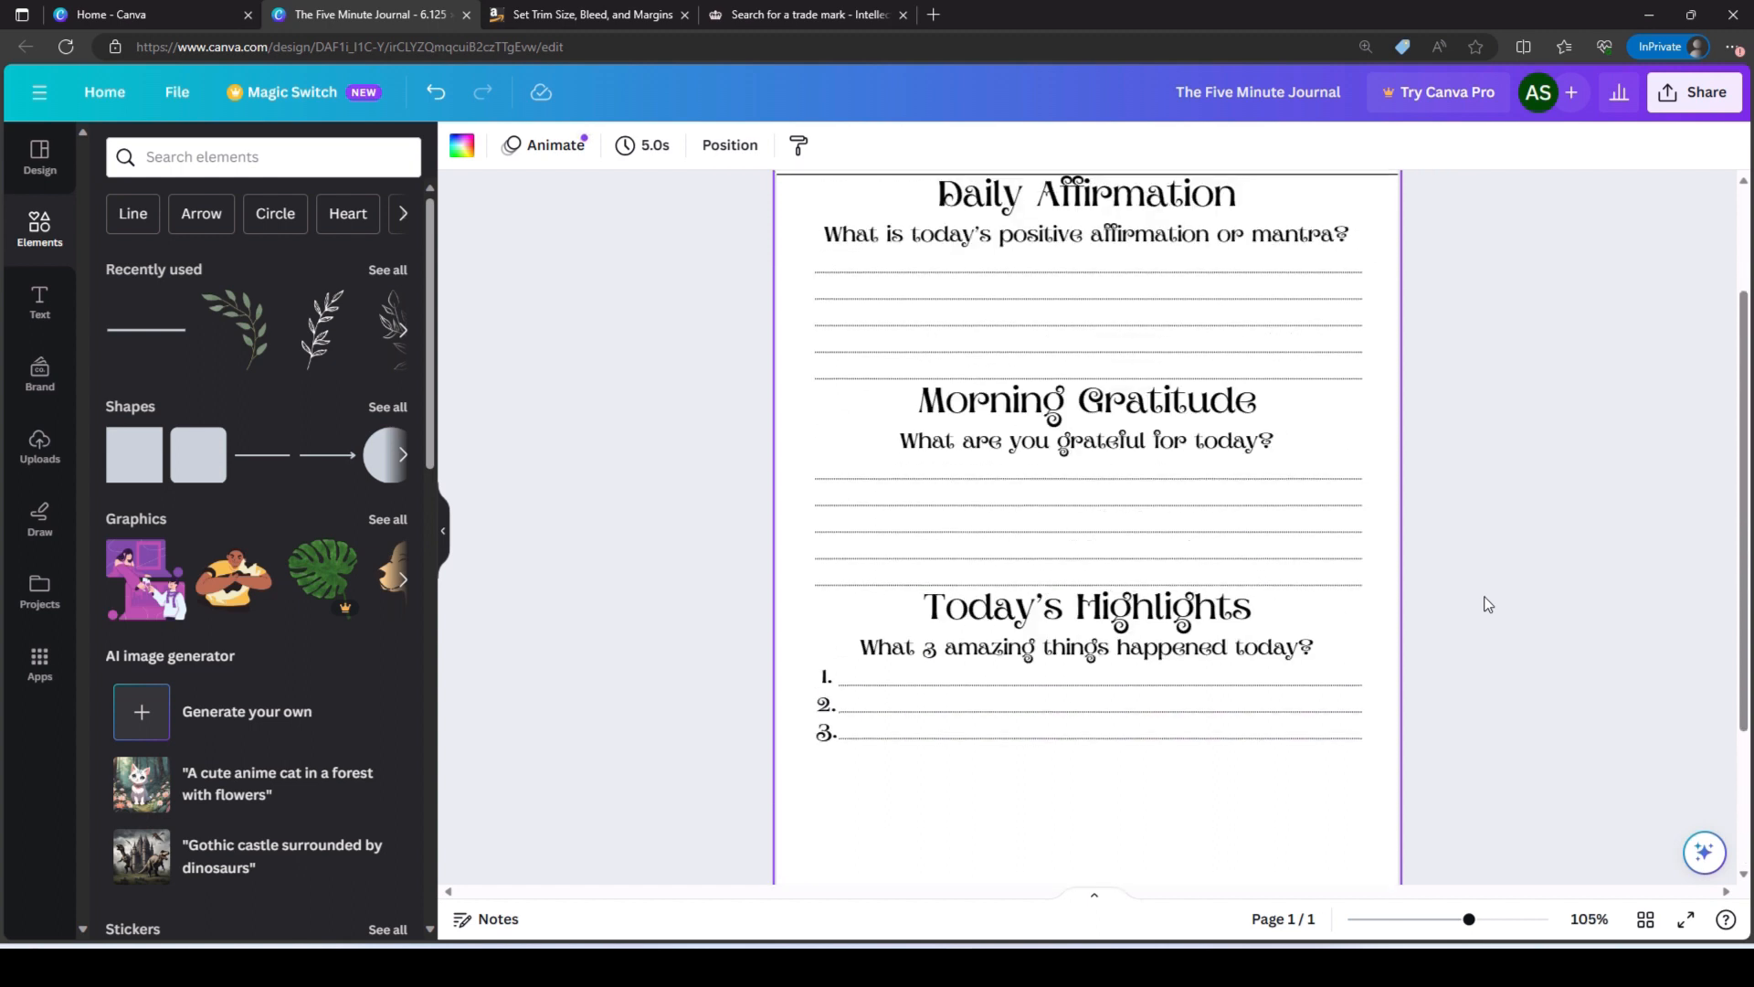
{"action": "scroll", "coordinate": [1553, 611], "scroll_direction": "down", "scroll_amount": 3}
{"action": "scroll", "coordinate": [1534, 614], "scroll_direction": "up", "scroll_amount": 5}
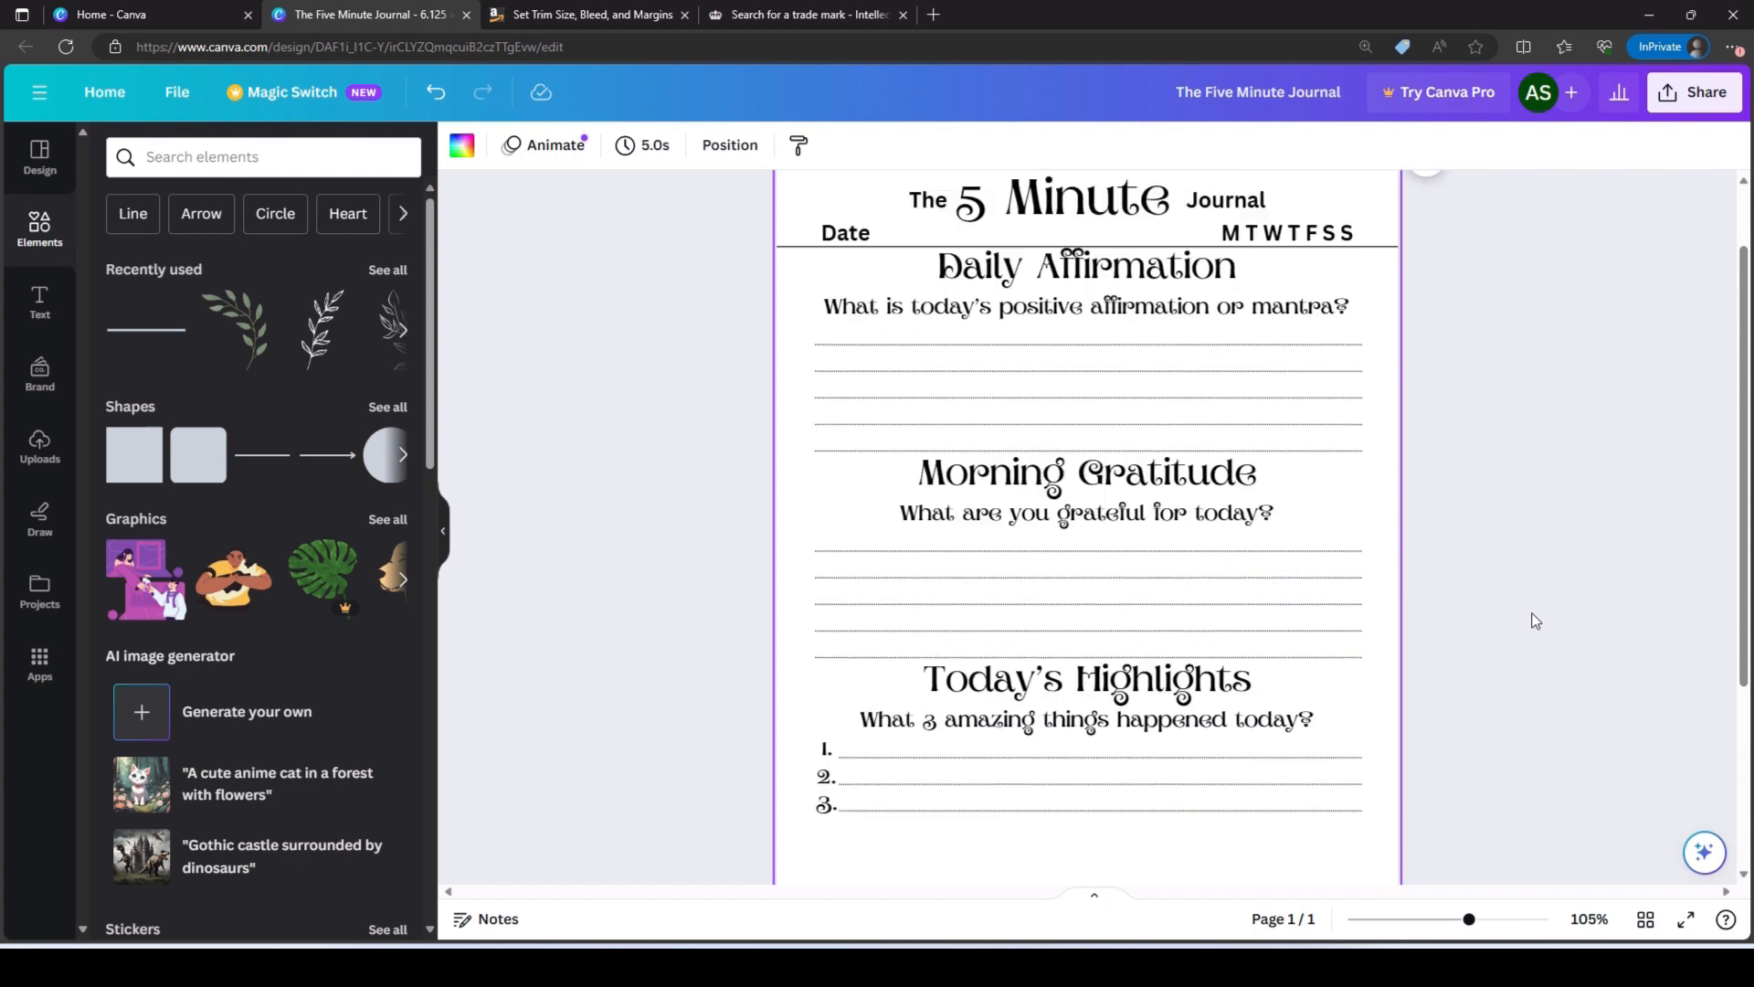
- Duplicate the Morning Gratitude heading, question and lines, and place the copy centred 0.135 in below the Today's Highlights section
{"action": "left_click_drag", "start_coordinate": [1484, 708], "coordinate": [833, 488]}
{"action": "scroll", "coordinate": [1404, 596], "scroll_direction": "down", "scroll_amount": 2}
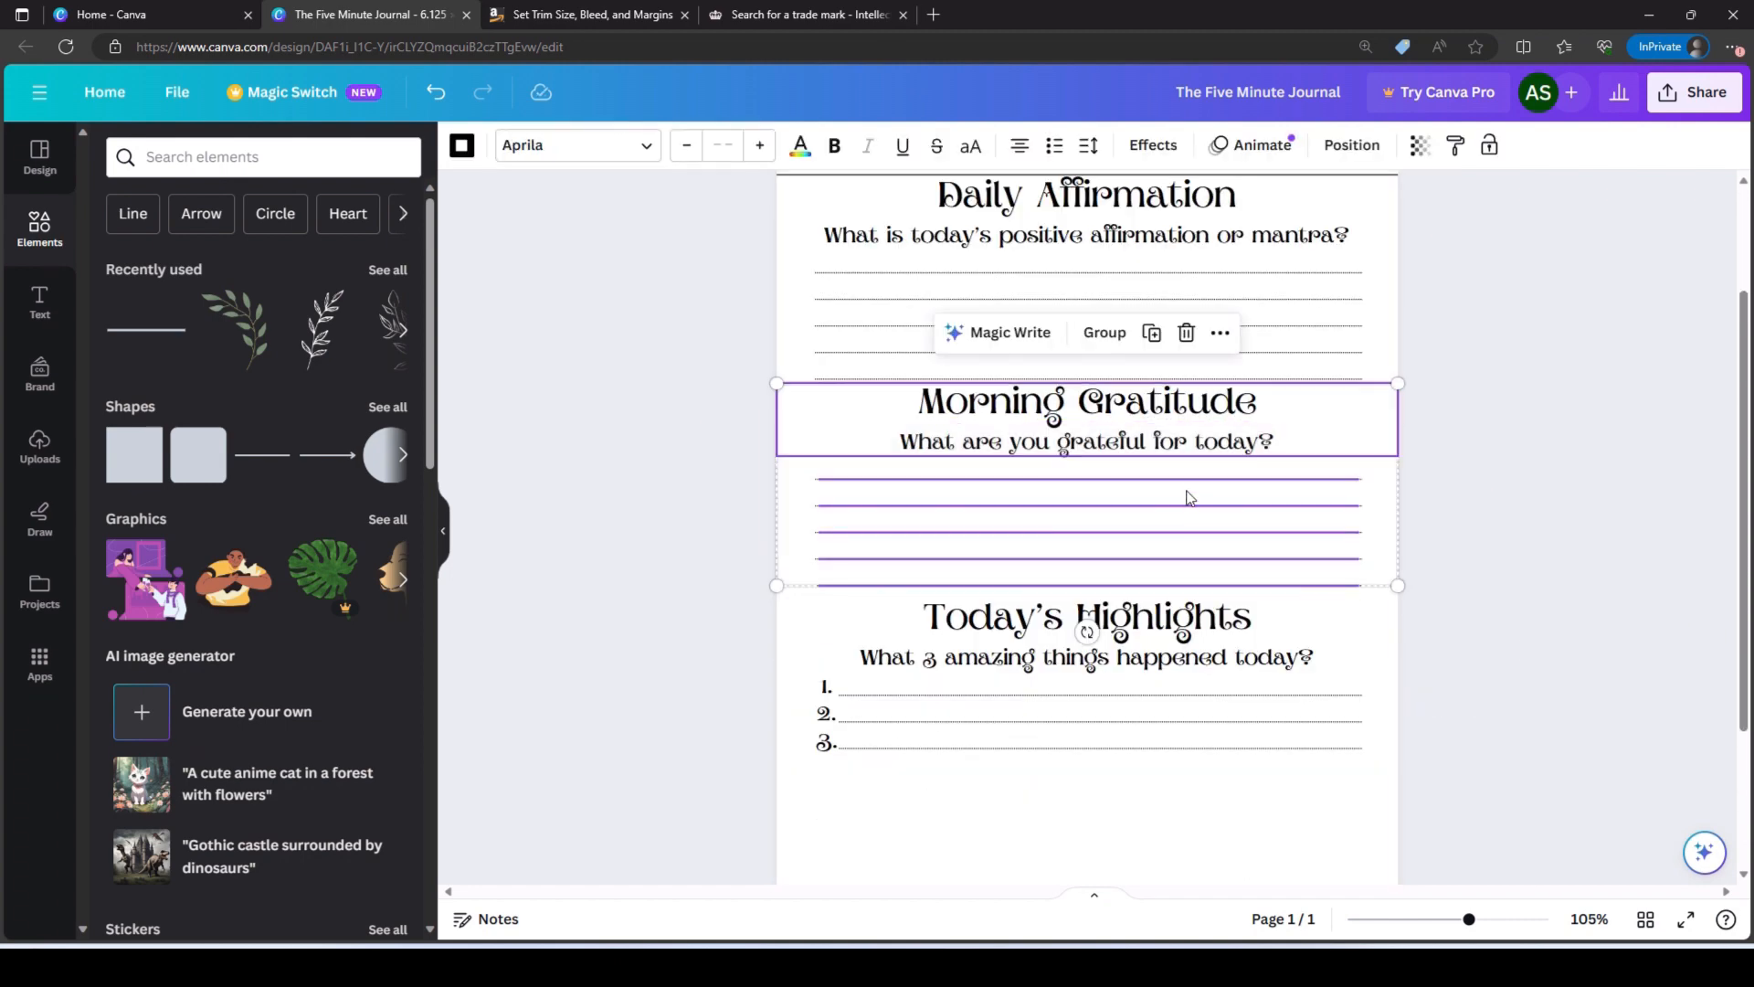
{"action": "key", "text": "ctrl+d"}
{"action": "scroll", "coordinate": [1519, 509], "scroll_direction": "down", "scroll_amount": 3}
{"action": "left_click_drag", "start_coordinate": [1124, 201], "coordinate": [1103, 564]}
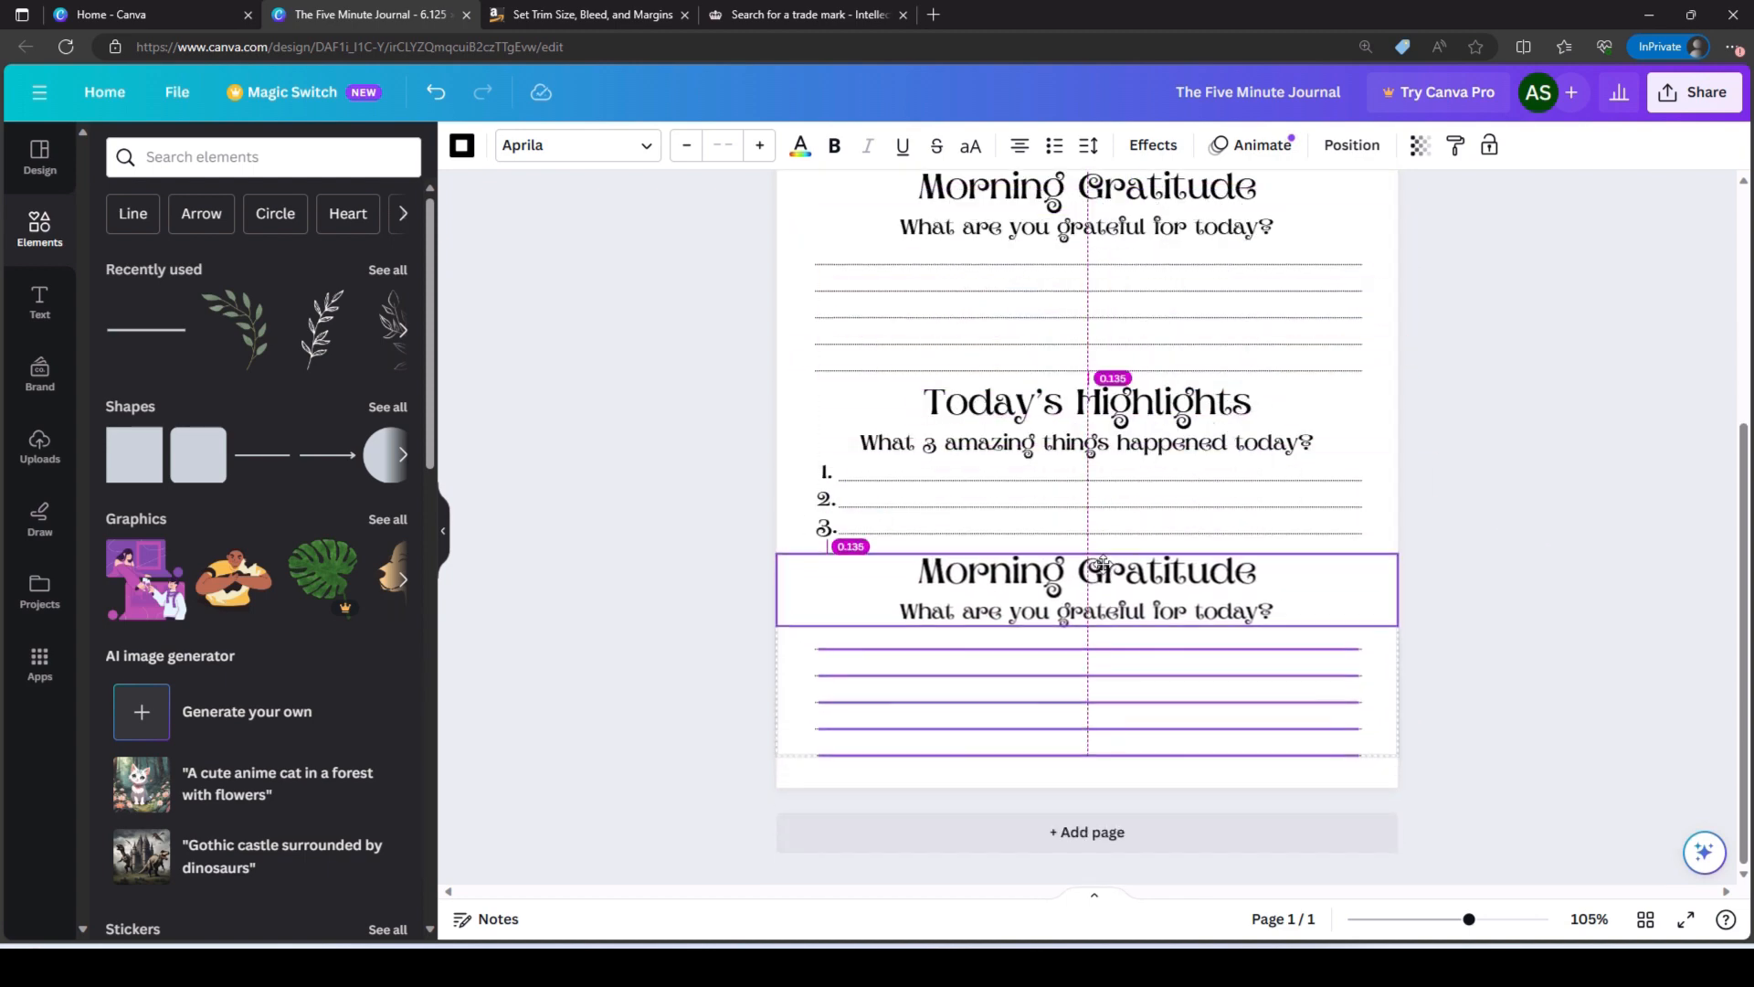
{"action": "left_click_drag", "start_coordinate": [1103, 565], "coordinate": [1103, 564]}
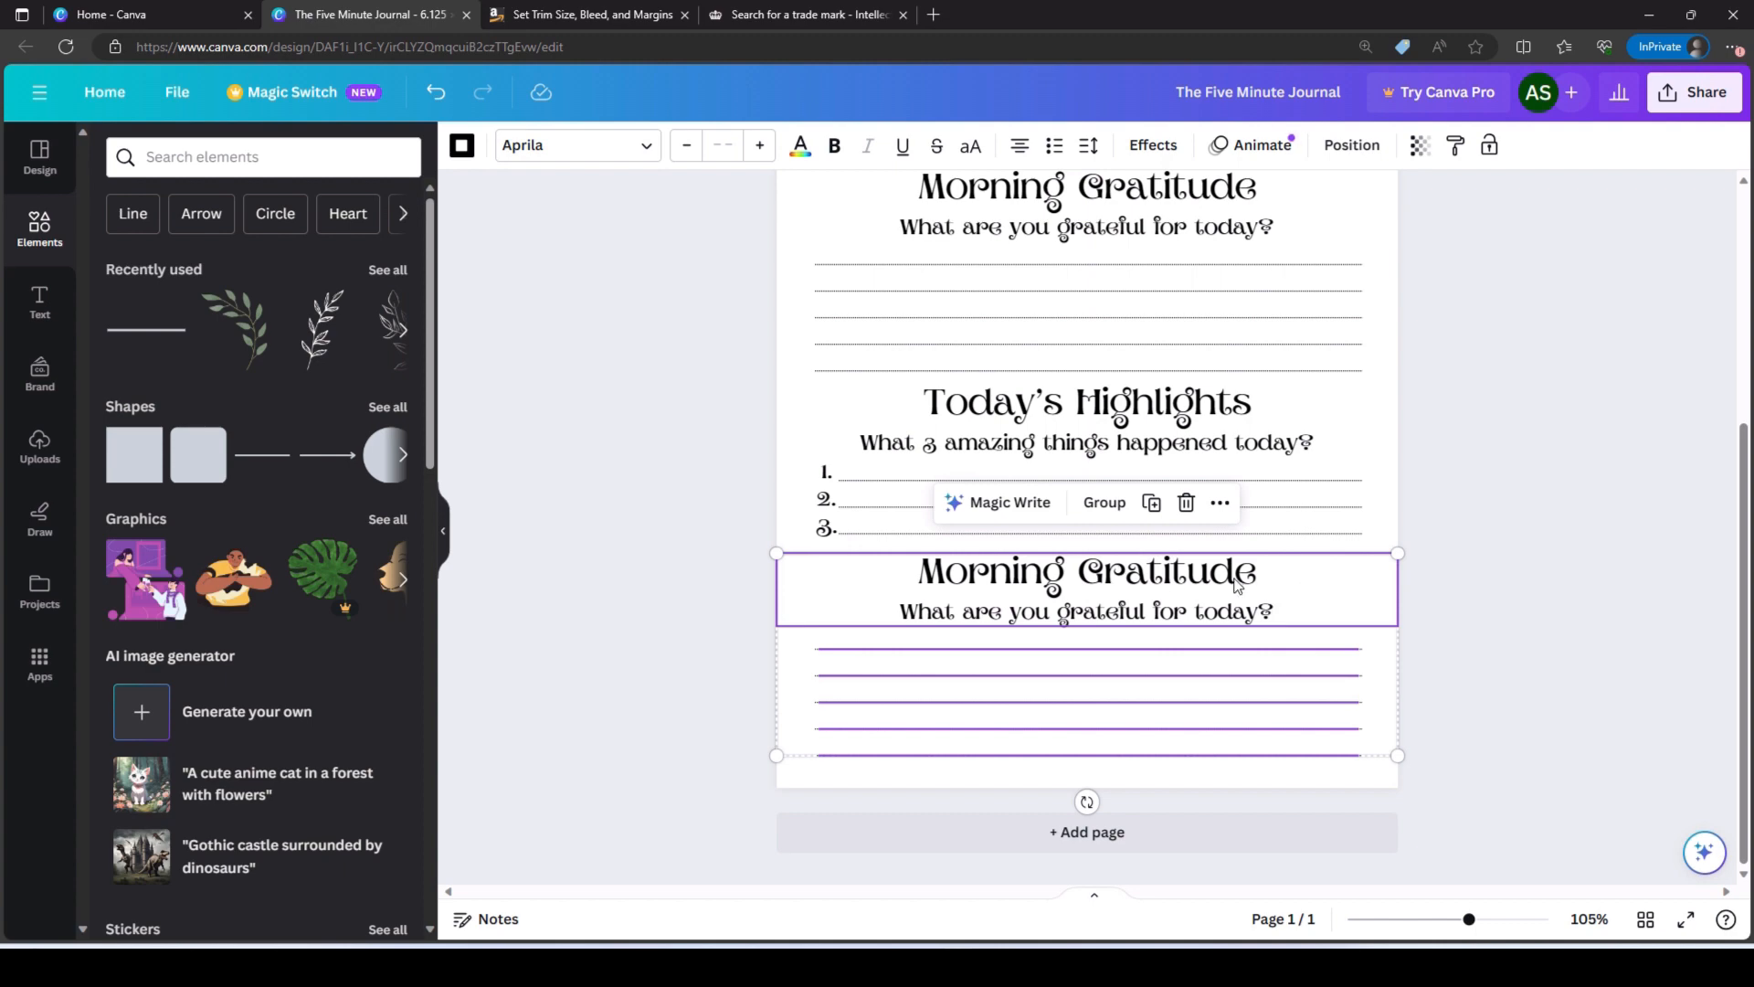
- Change the heading of the copied section below Today's Highlights to "Daily Reflection"
{"action": "left_click", "coordinate": [1535, 571]}
{"action": "left_click", "coordinate": [1182, 568]}
{"action": "double_click", "coordinate": [1182, 568]}
{"action": "left_click", "coordinate": [1209, 569]}
{"action": "left_click_drag", "start_coordinate": [1259, 572], "coordinate": [921, 589]}
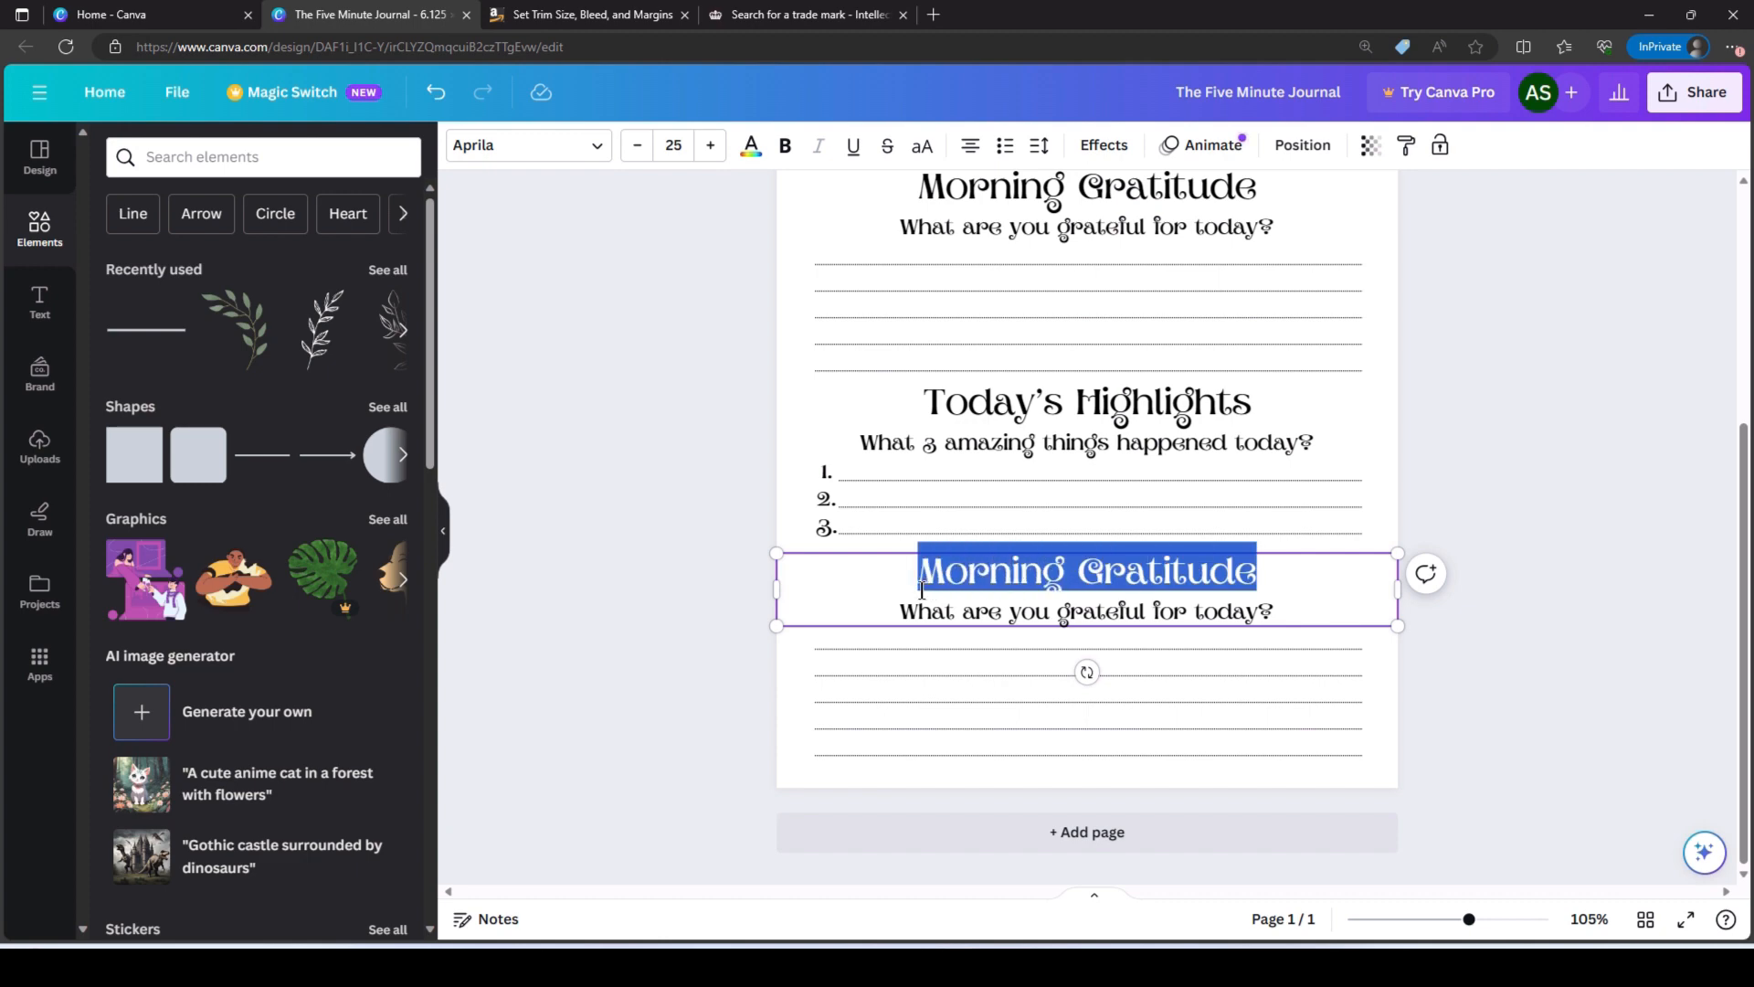
{"action": "type", "text": "Da"}
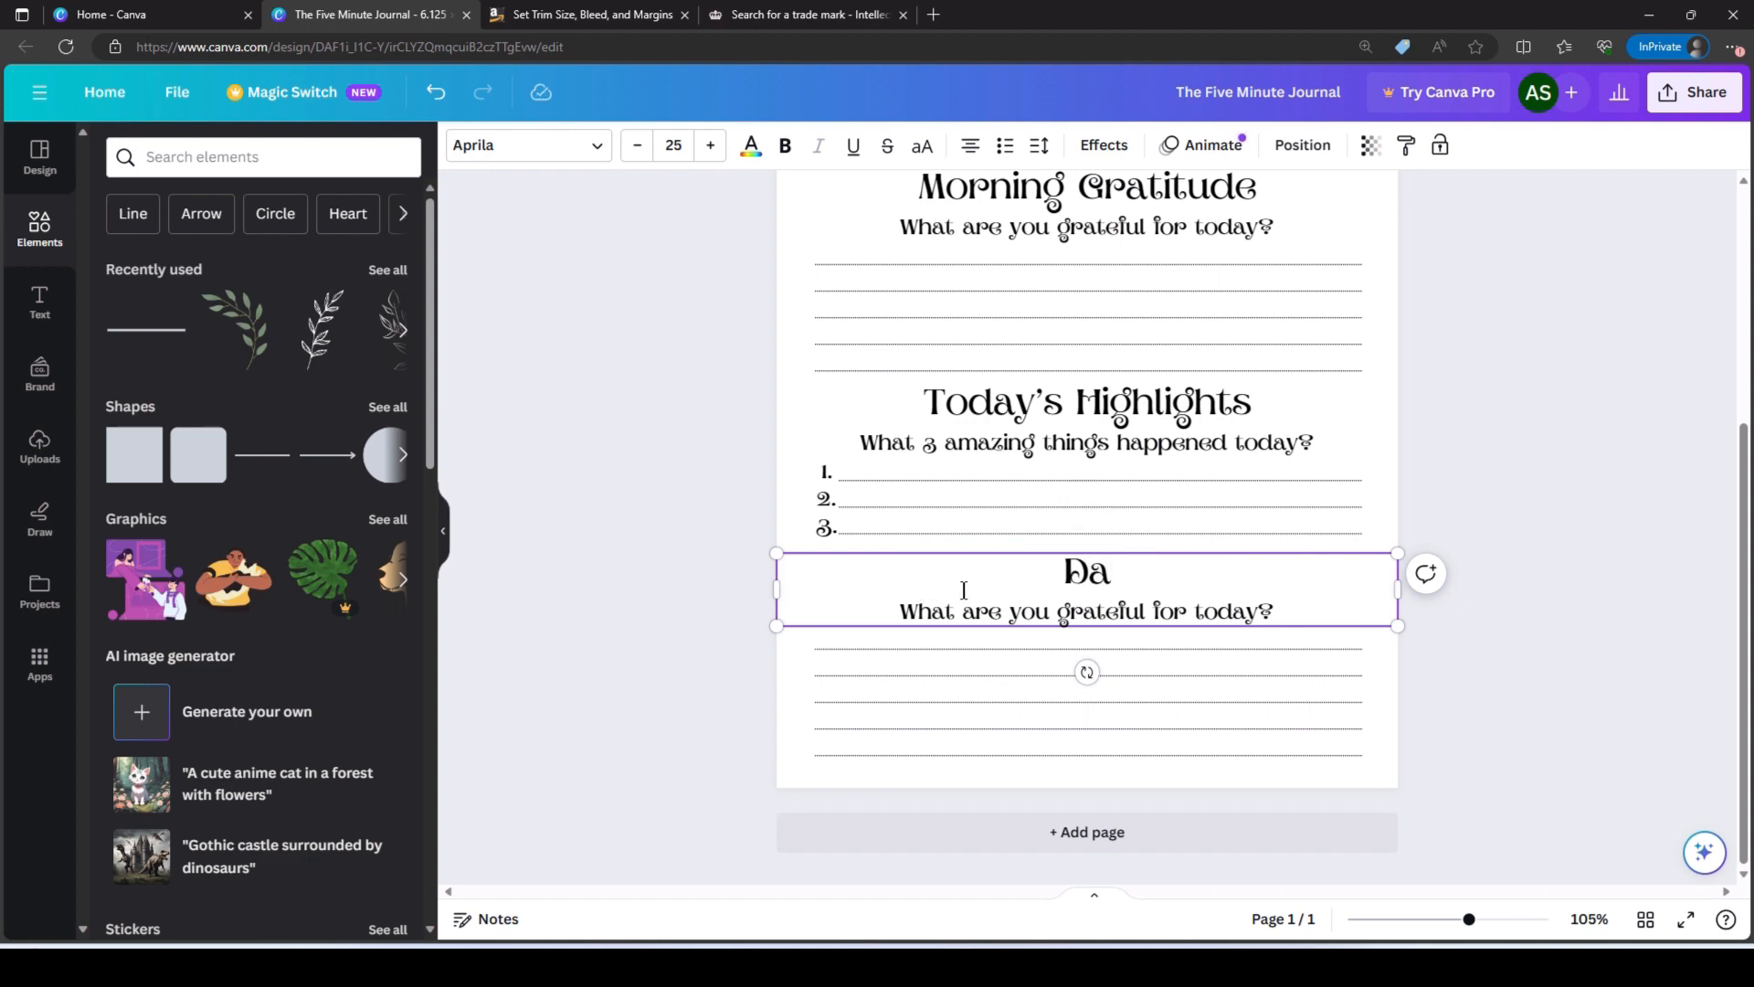
{"action": "type", "text": "ily Reflection"}
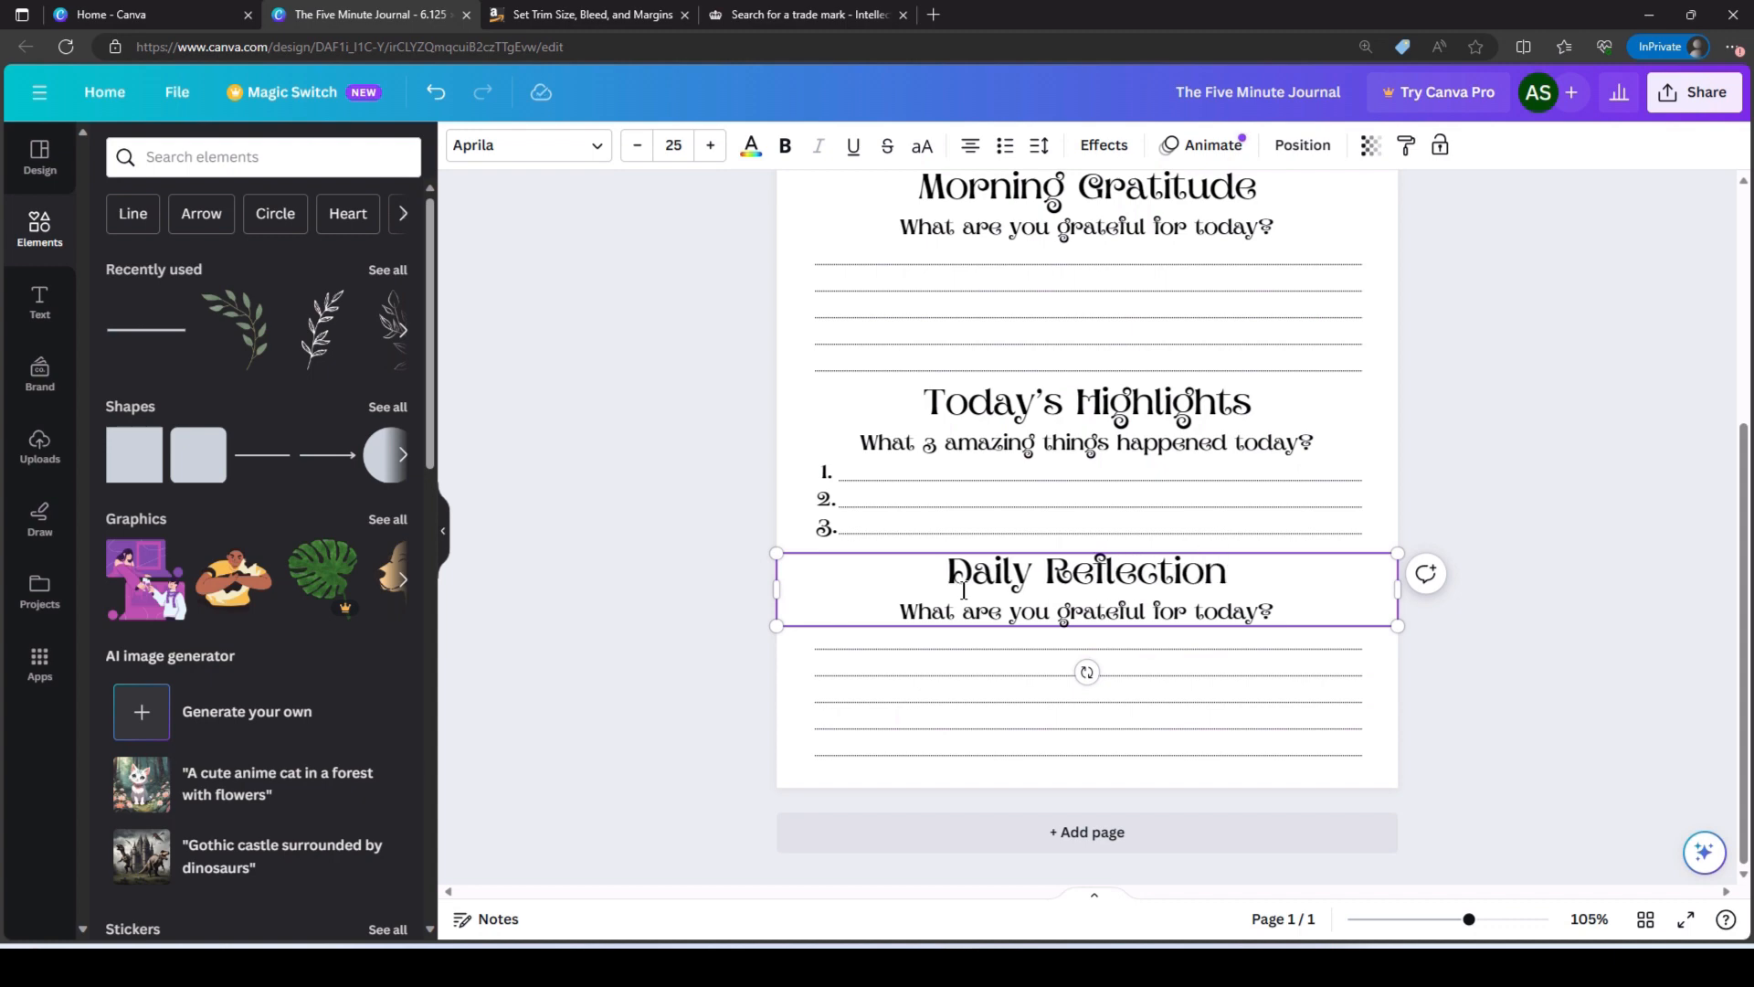
- Change the question under Daily Reflection to "What 1 thing could you have done better today?"
{"action": "left_click_drag", "start_coordinate": [961, 611], "coordinate": [1263, 611]}
{"action": "key", "text": "BackSpace"}
{"action": "type", "text": "1 thing you"}
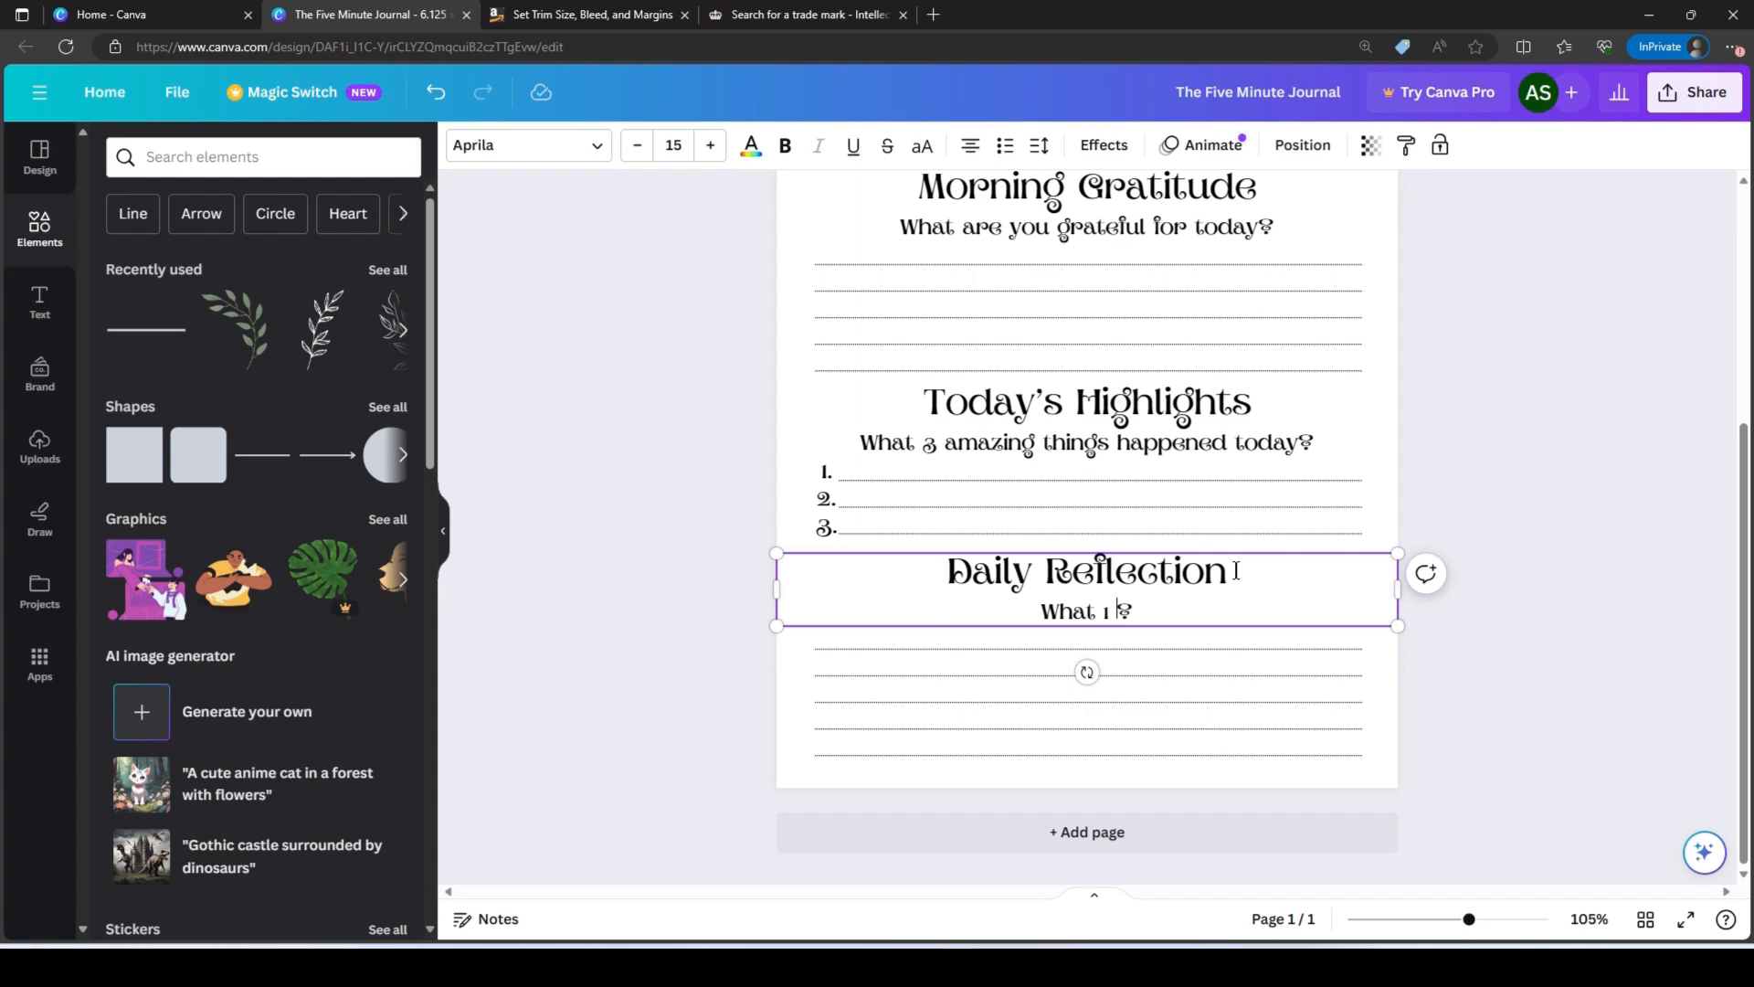
{"action": "type", "text": "ld "}
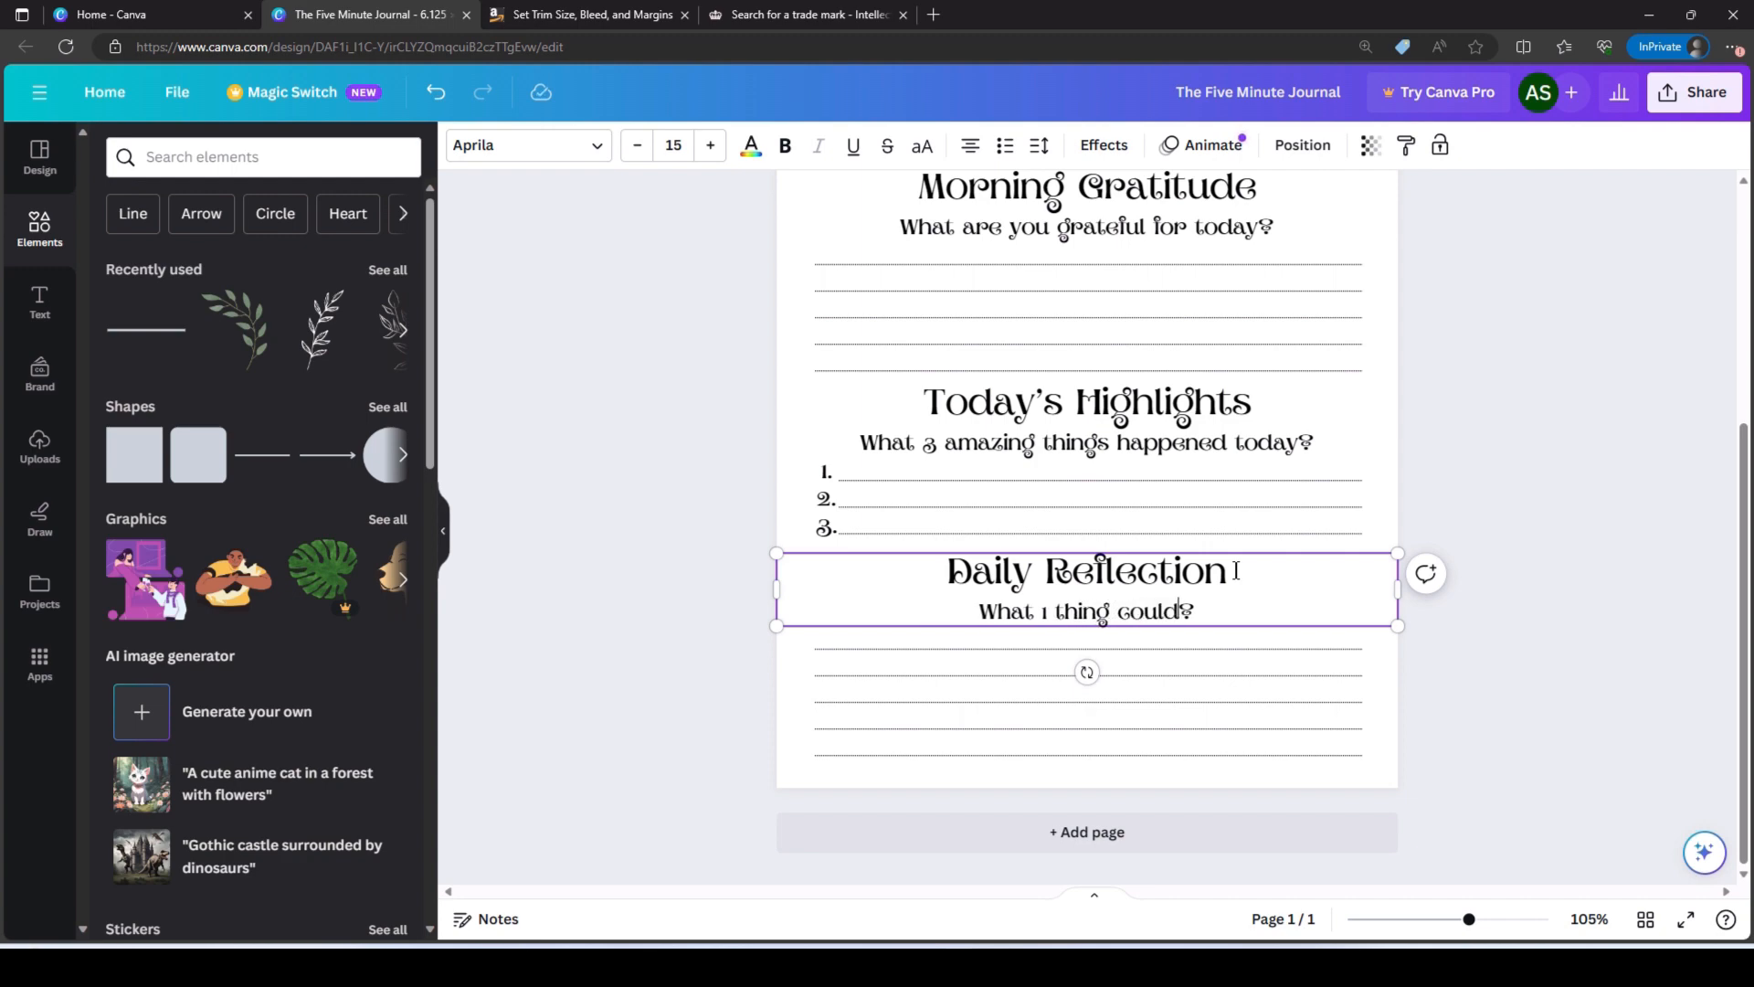
{"action": "type", "text": "you have doenb"}
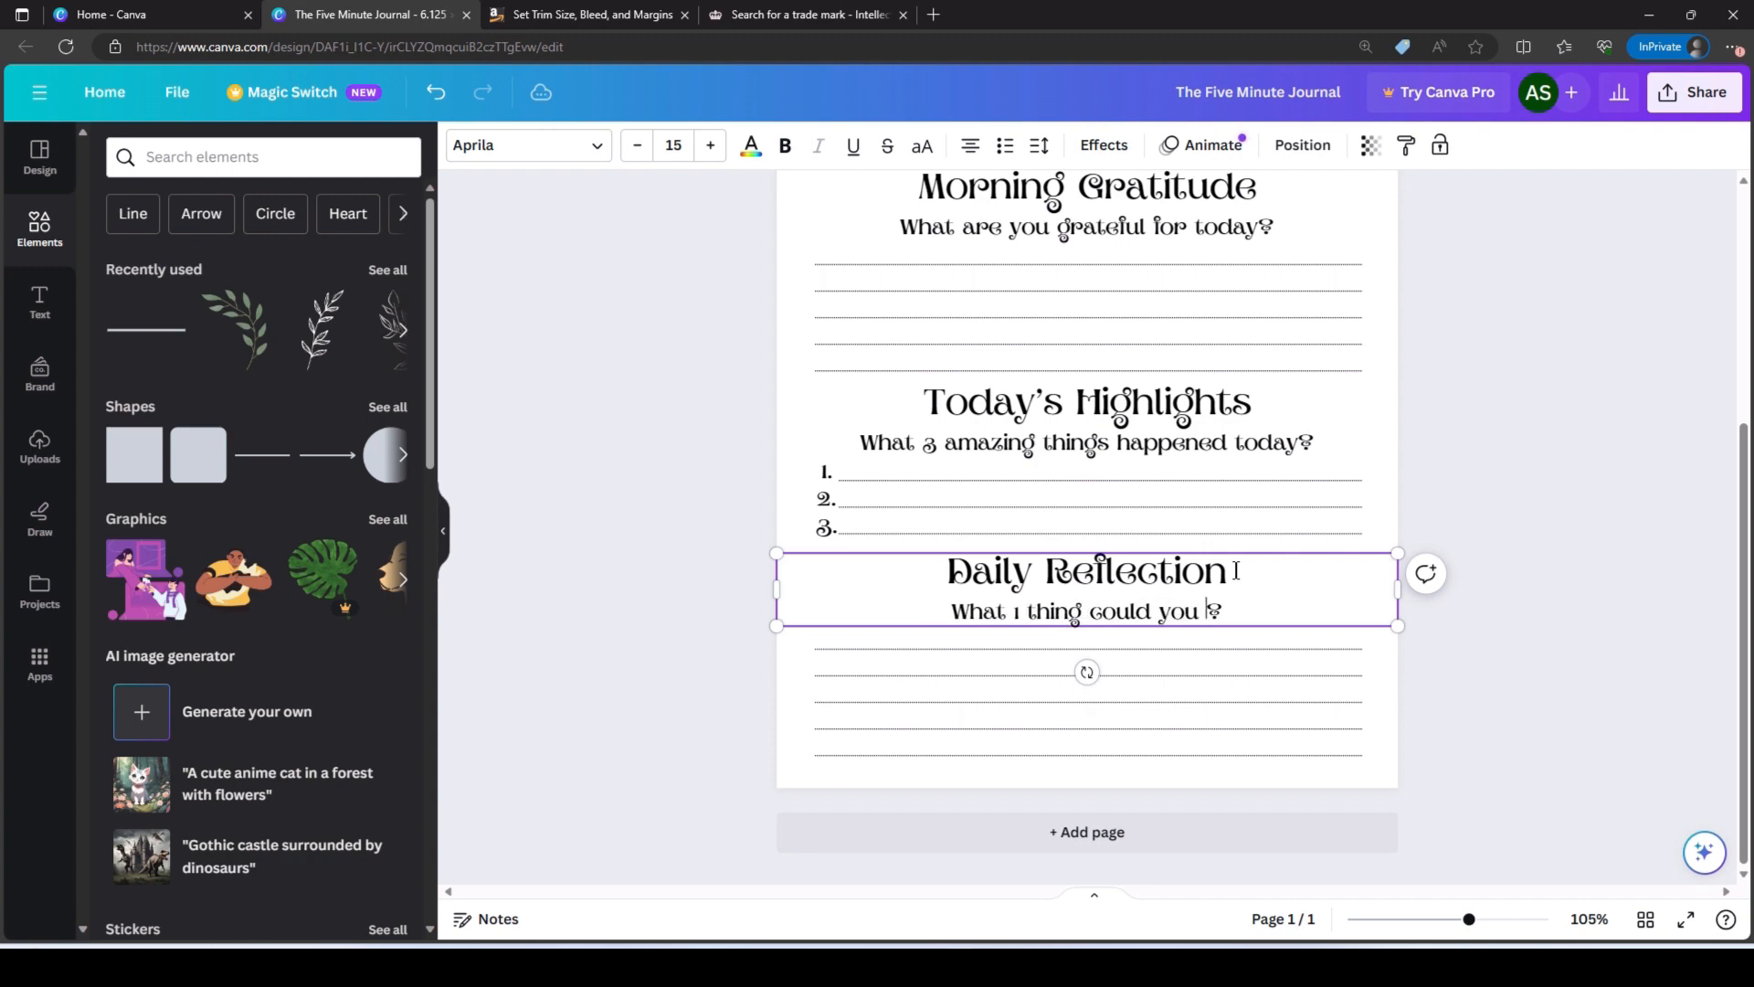
{"action": "type", "text": " be"}
{"action": "key", "text": "BackSpace"}
{"action": "key", "text": "BackSpace"}
{"action": "key", "text": "BackSpace"}
{"action": "key", "text": "BackSpace"}
{"action": "key", "text": "BackSpace"}
{"action": "key", "text": "BackSpace"}
{"action": "type", "text": "ne better tod"}
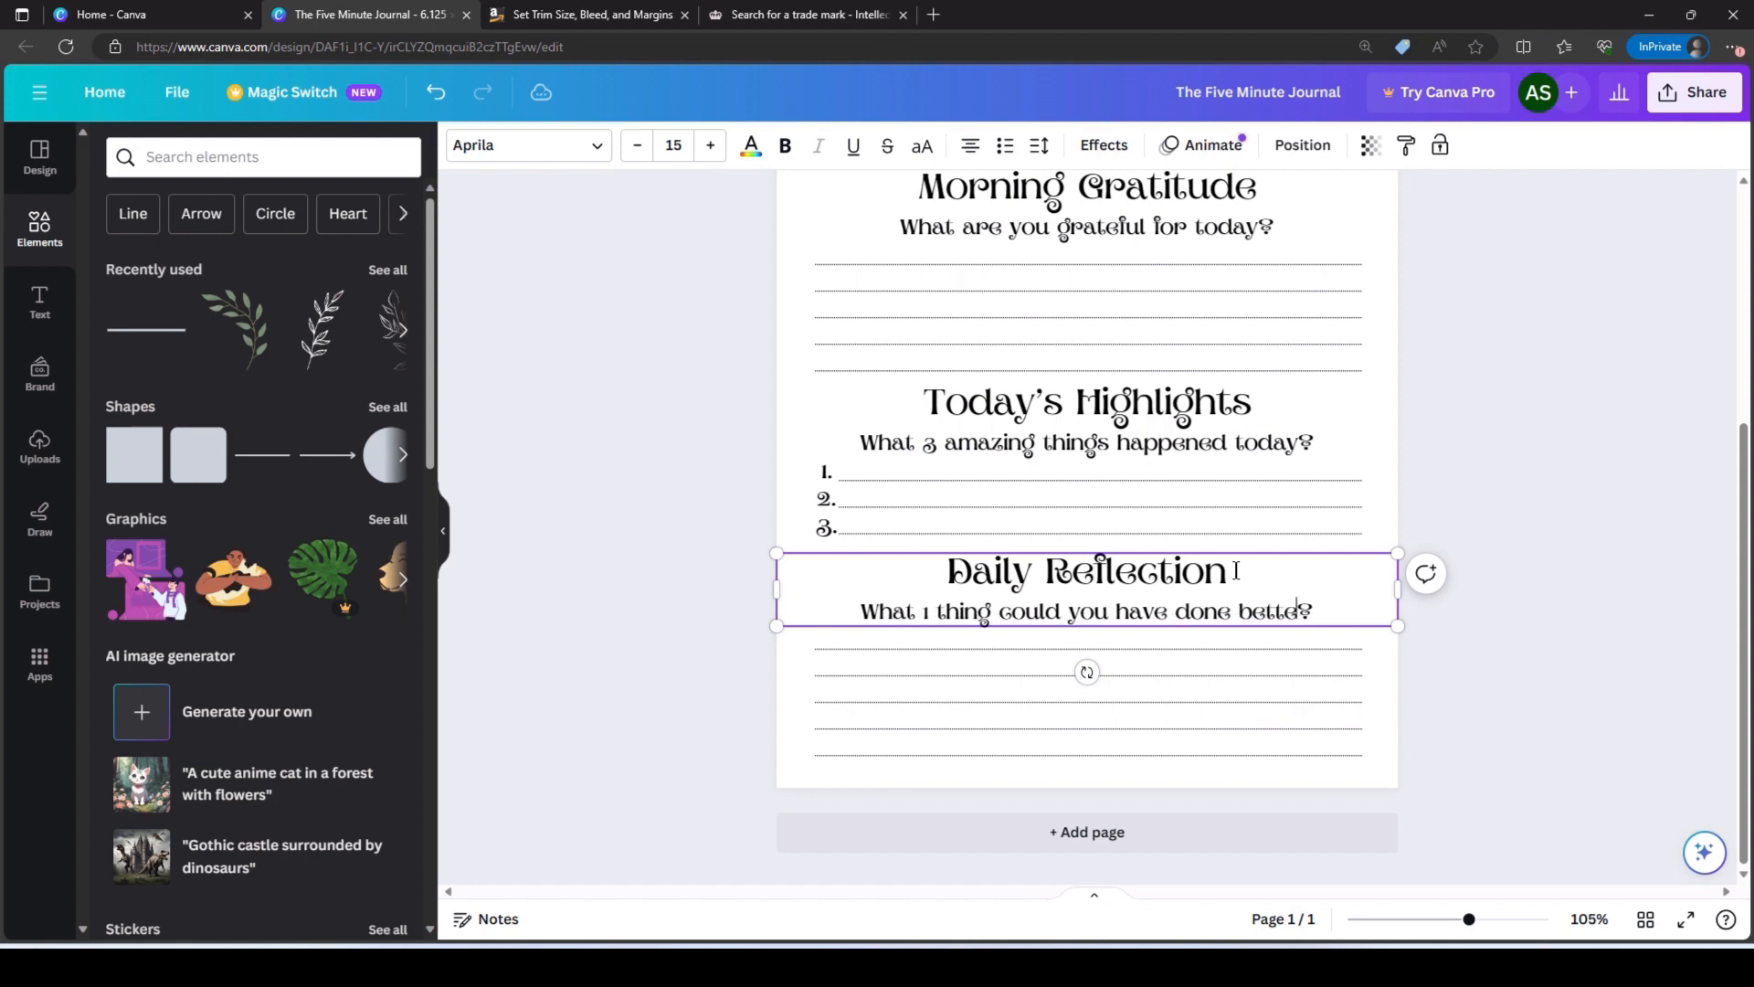
{"action": "type", "text": "ay"}
{"action": "key", "text": "BackSpace"}
{"action": "key", "text": "BackSpace"}
{"action": "key", "text": "BackSpace"}
{"action": "type", "text": "day"}
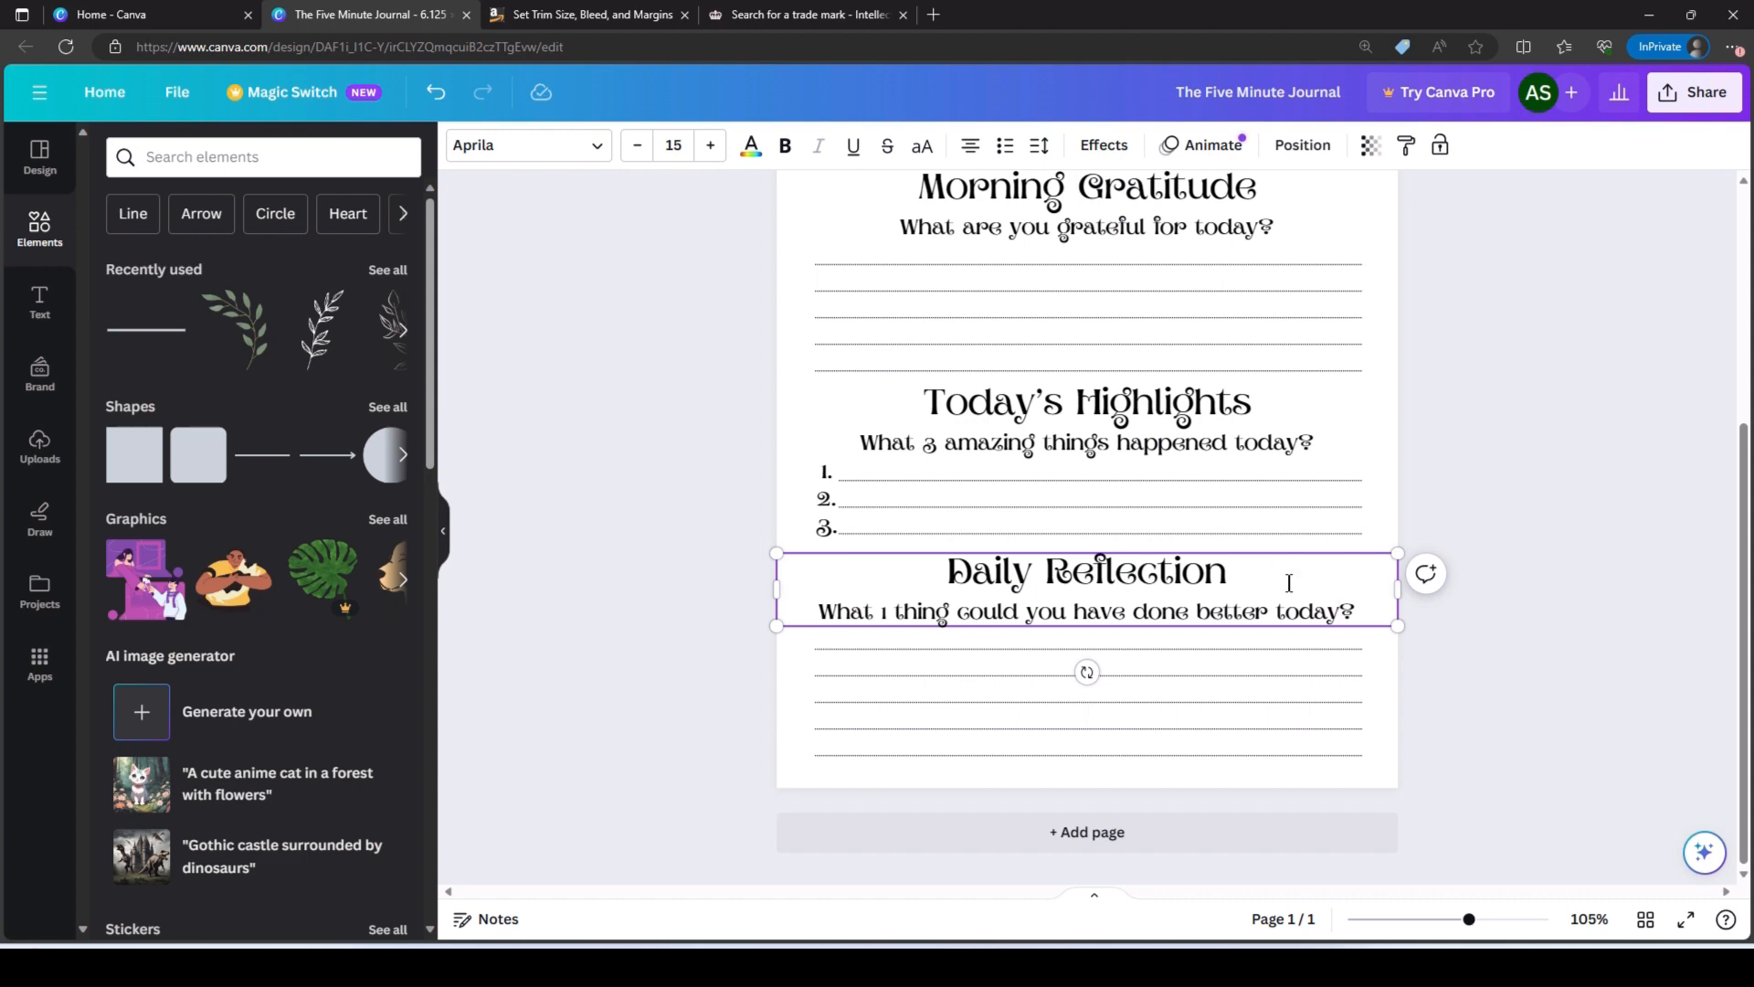
{"action": "left_click", "coordinate": [1489, 443]}
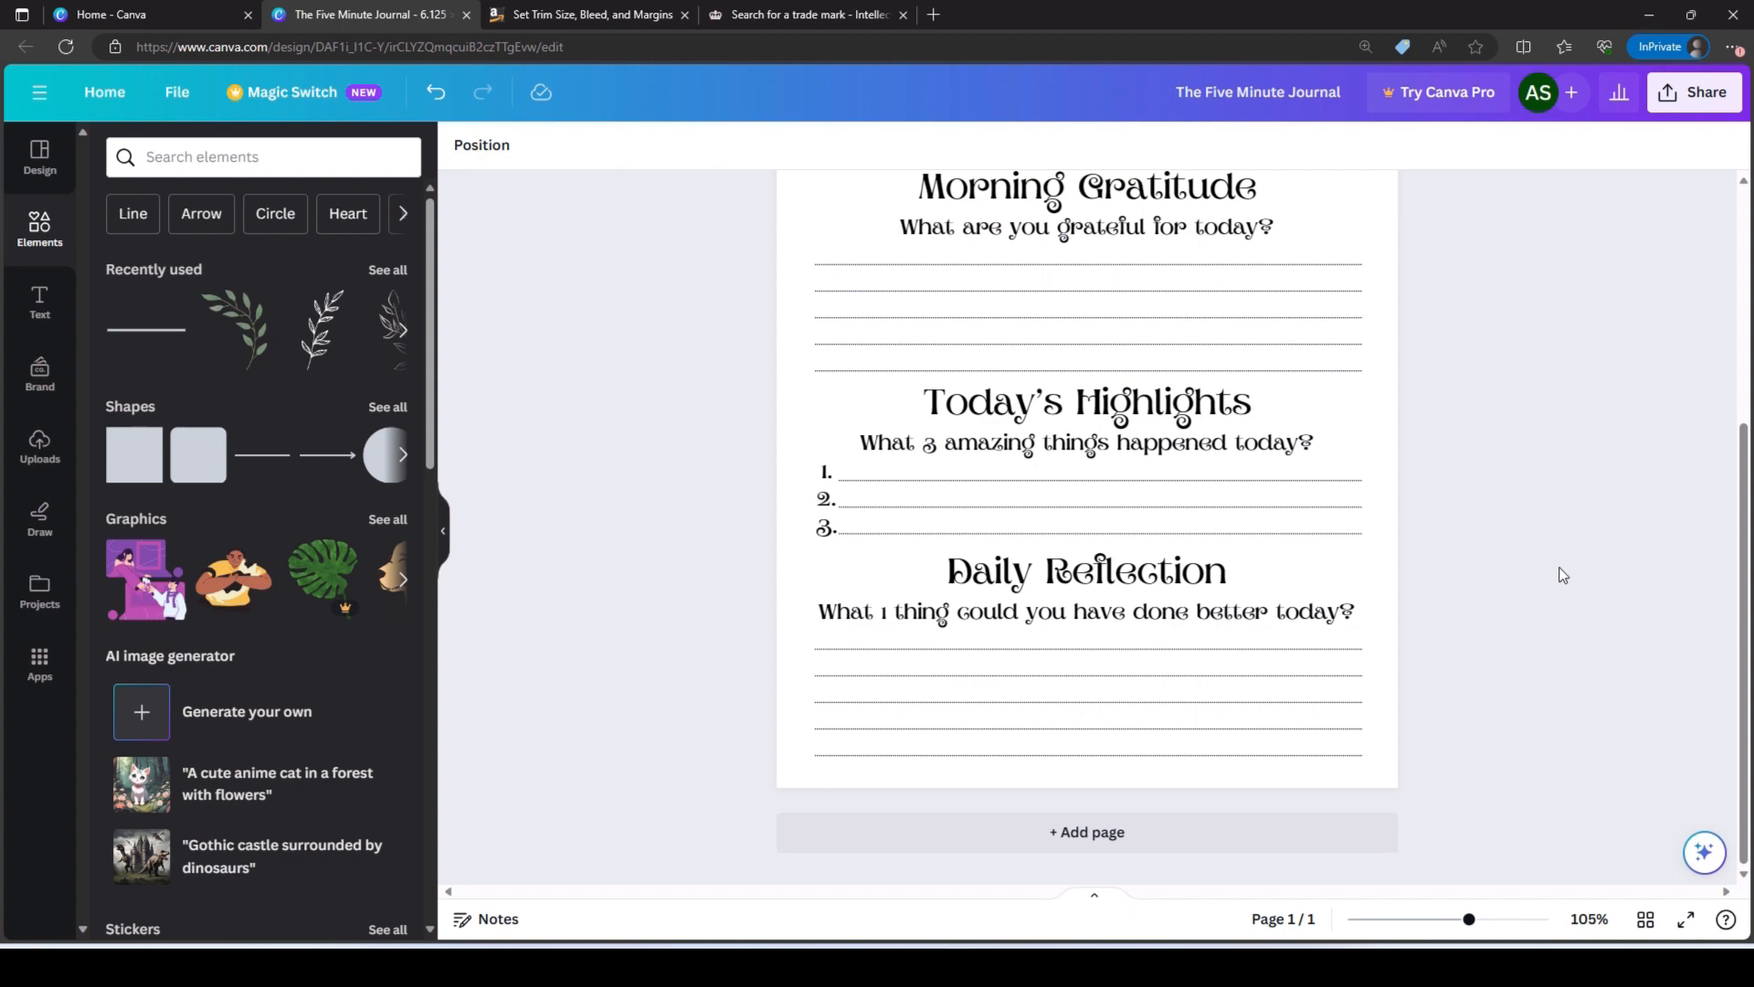
- Group the Daily Affirmation text with its lines, and the Morning Gratitude text with its lines, as two separate groups
{"action": "scroll", "coordinate": [1526, 535], "scroll_direction": "down", "scroll_amount": 3}
{"action": "scroll", "coordinate": [1440, 713], "scroll_direction": "down", "scroll_amount": 2}
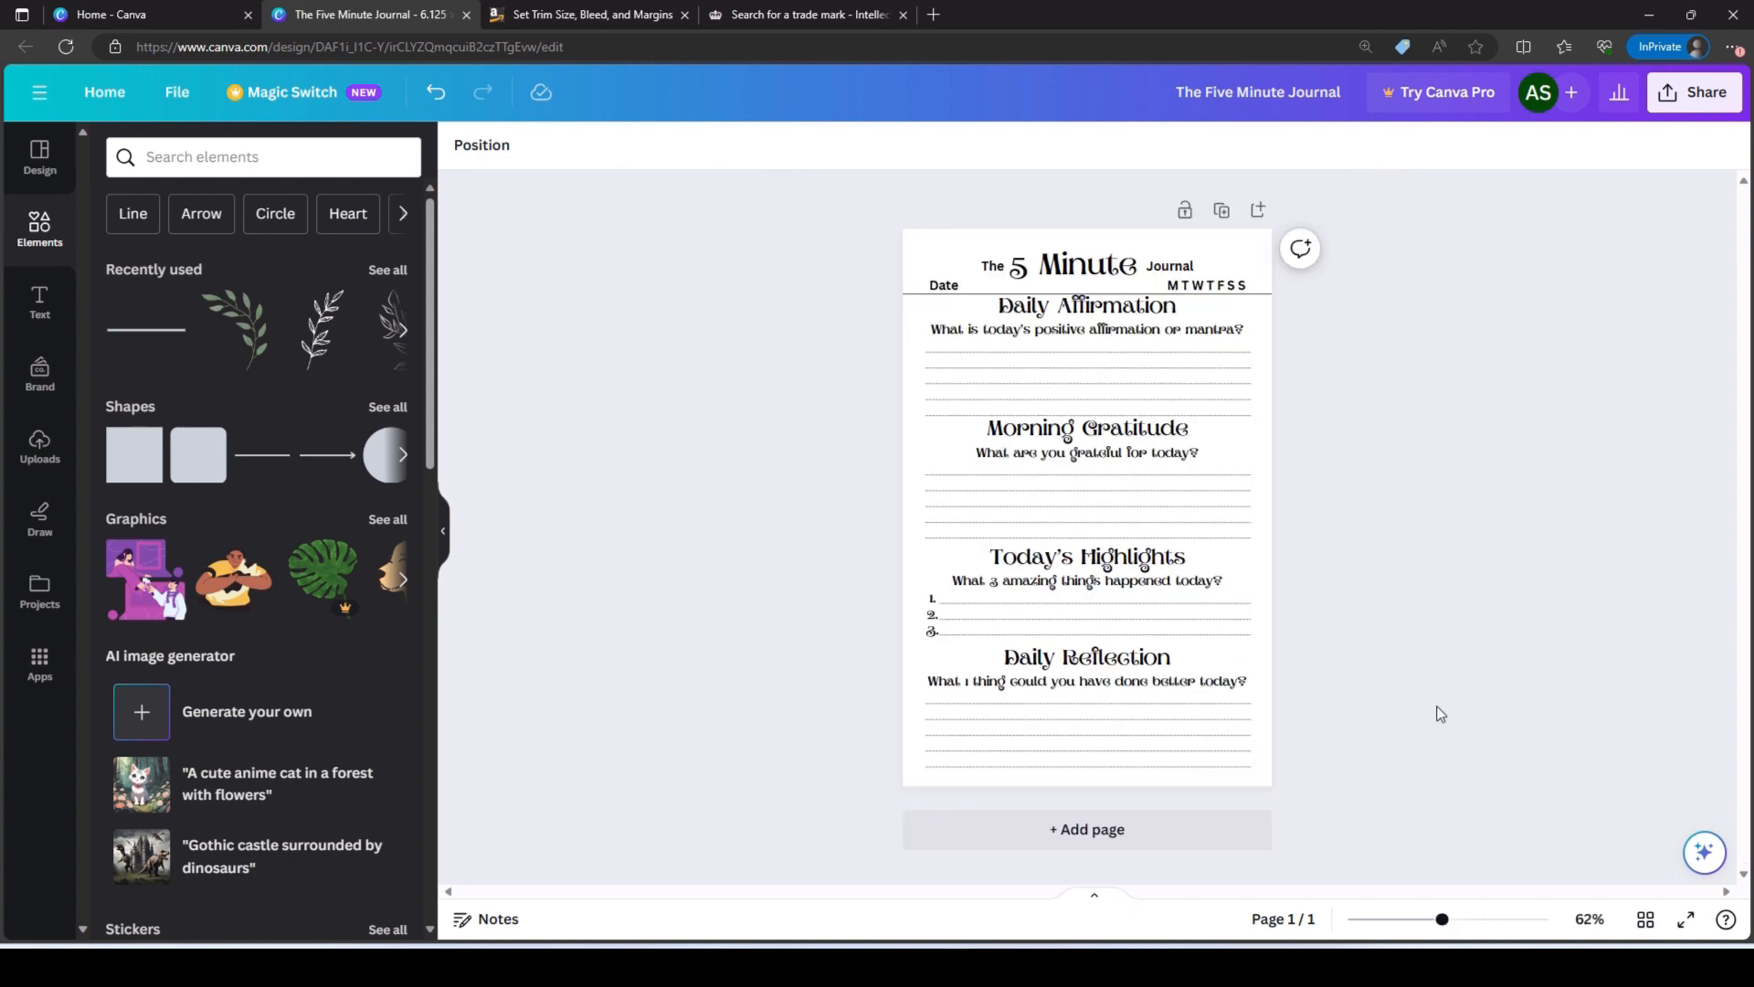
{"action": "scroll", "coordinate": [1447, 722], "scroll_direction": "up", "scroll_amount": 3}
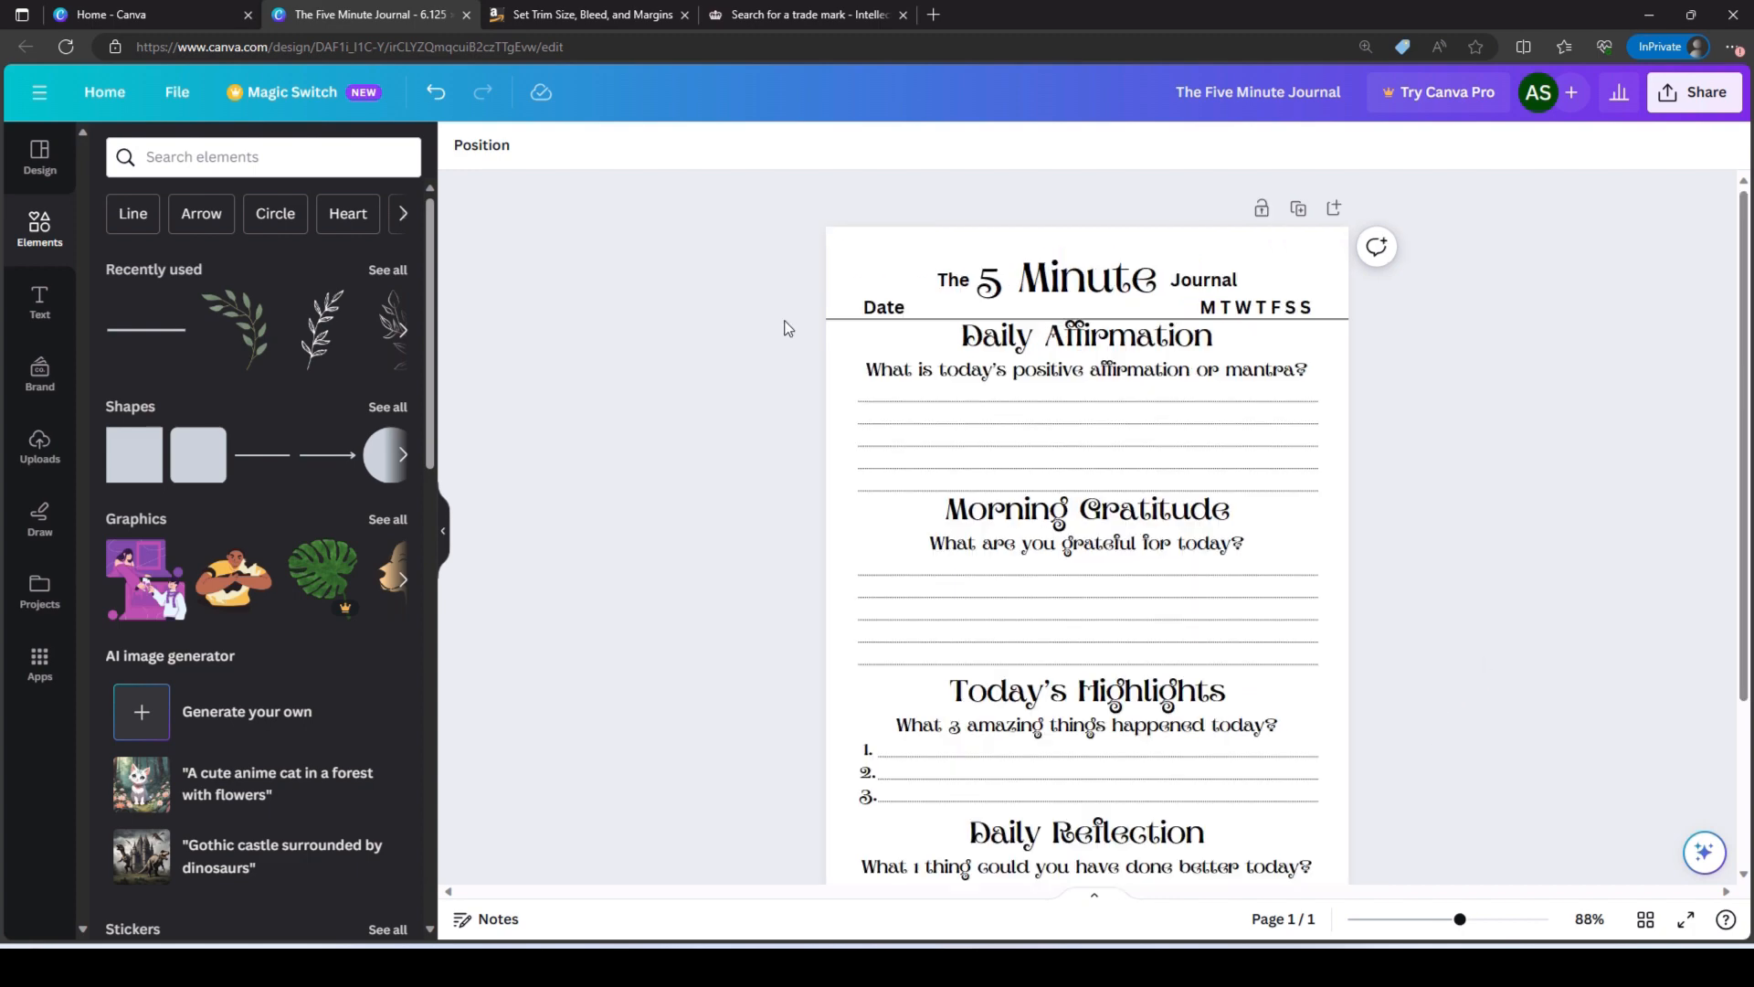
{"action": "left_click_drag", "start_coordinate": [774, 331], "coordinate": [1372, 500]}
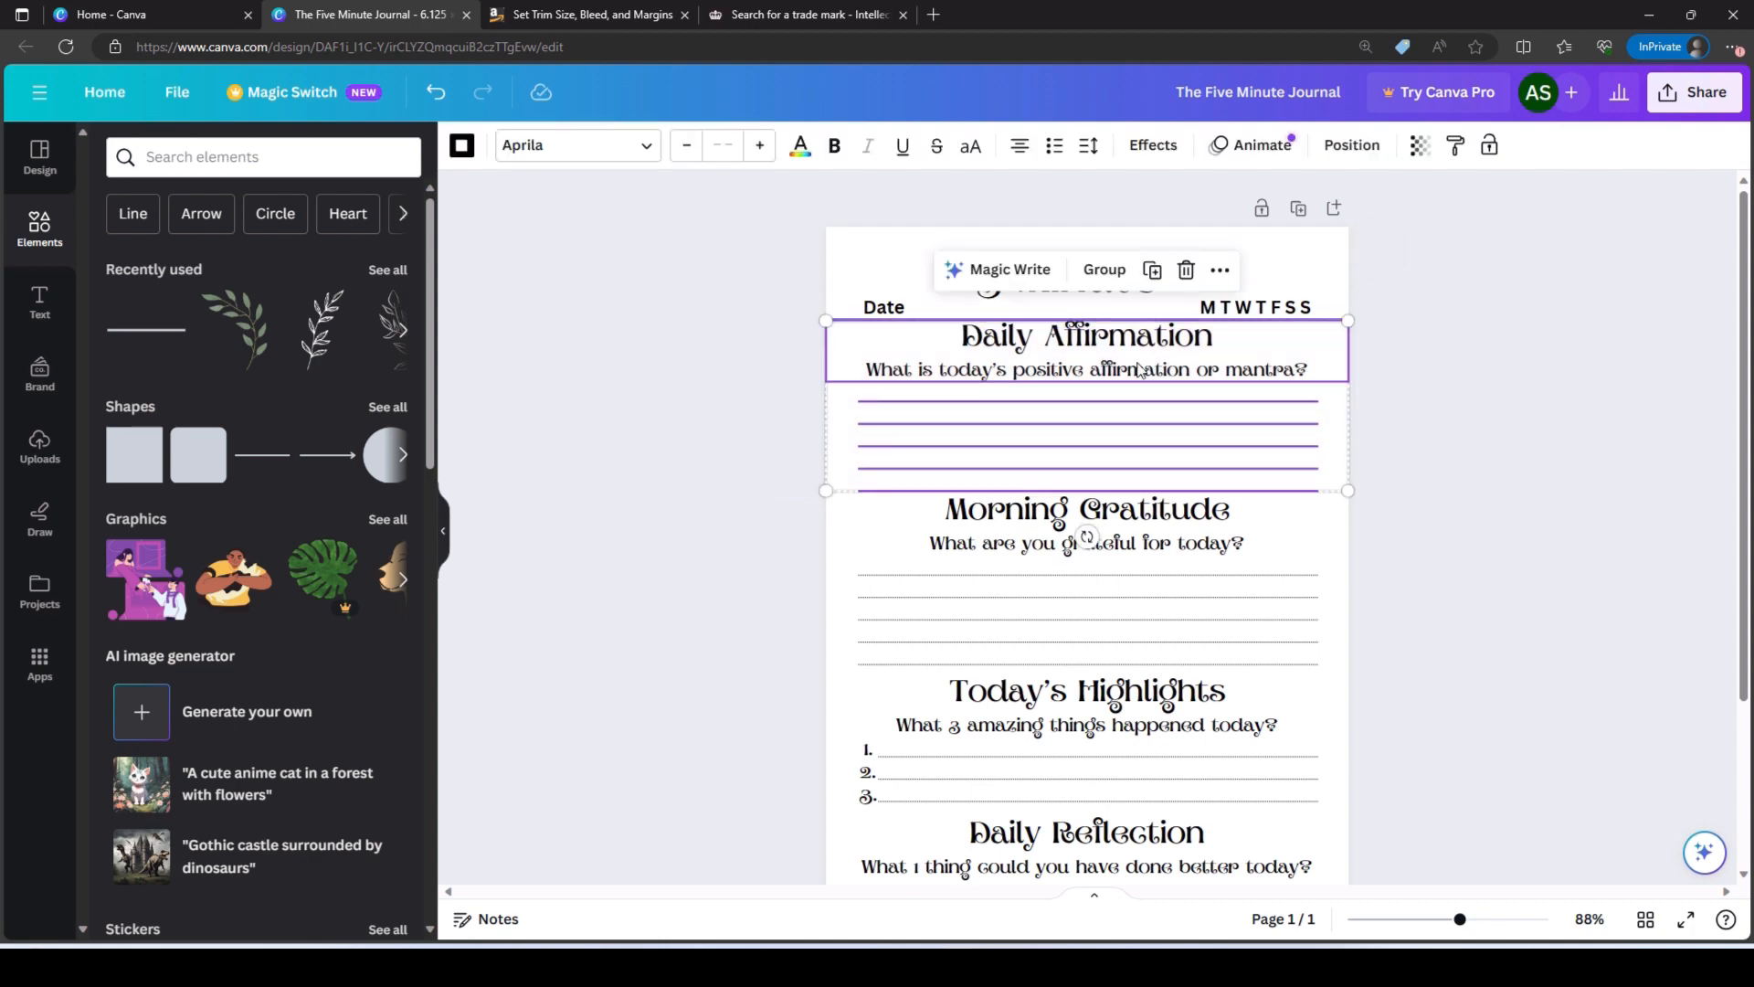
{"action": "left_click", "coordinate": [1104, 266]}
{"action": "left_click", "coordinate": [639, 603]}
{"action": "left_click_drag", "start_coordinate": [682, 497], "coordinate": [1357, 681]}
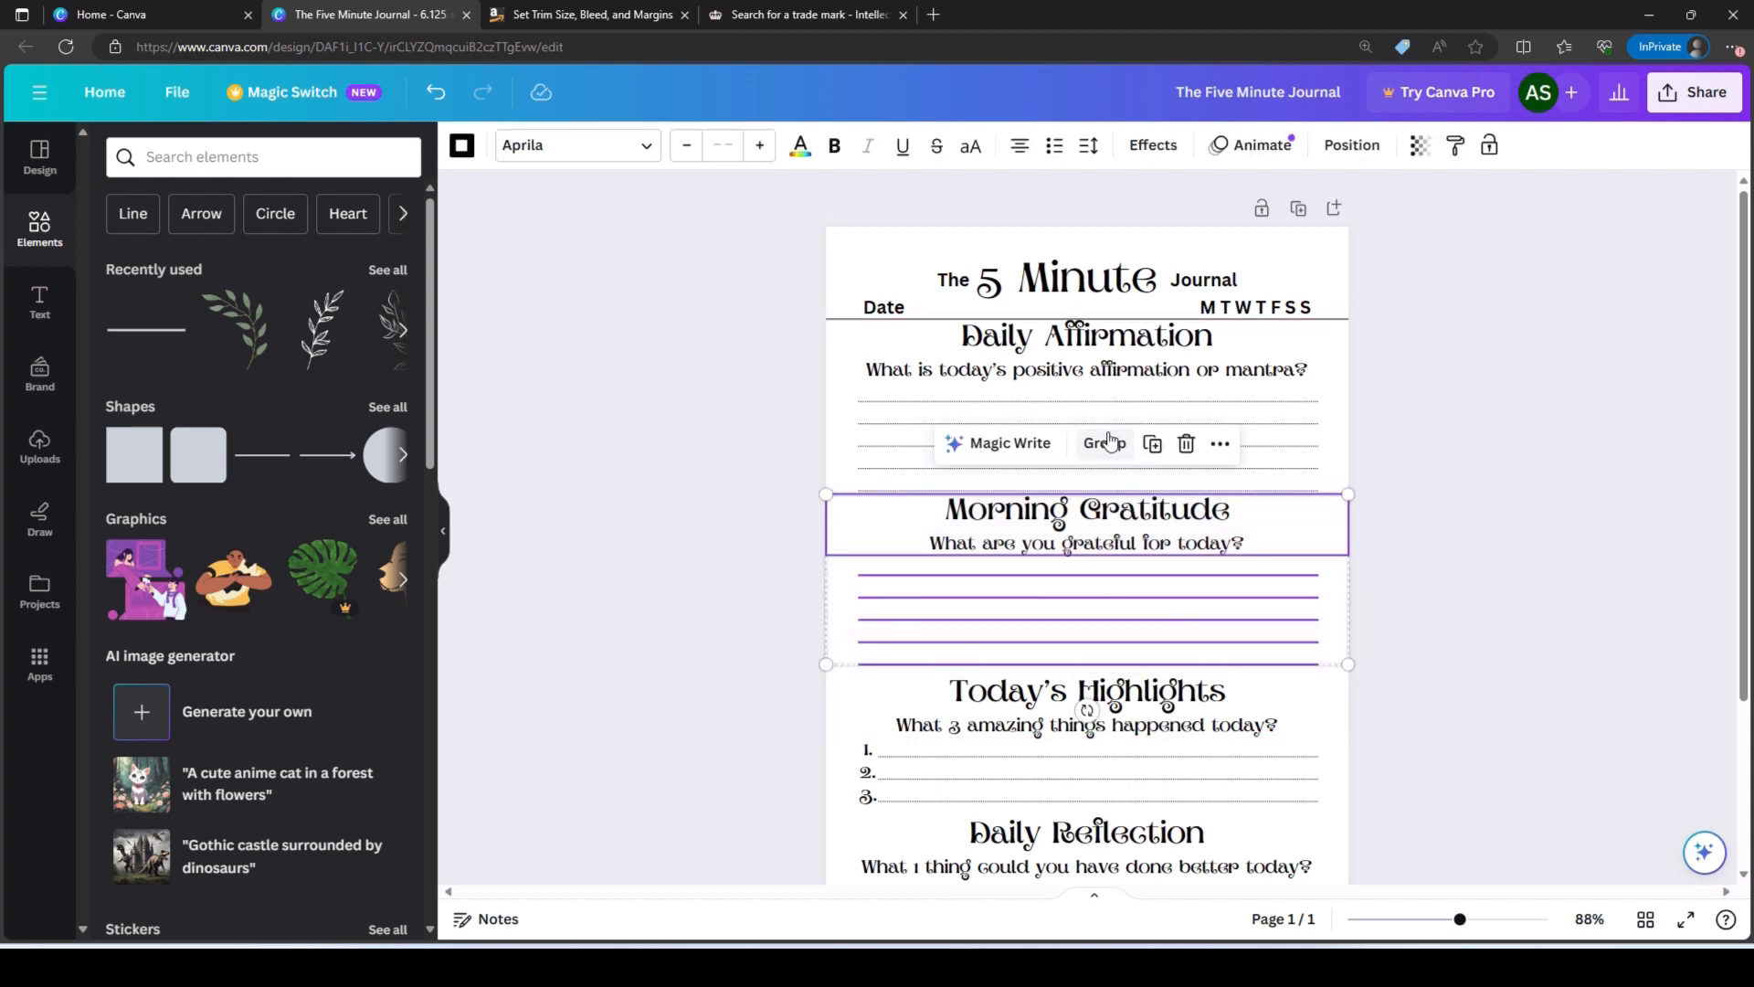
{"action": "key", "text": "ctrl+g"}
{"action": "left_click", "coordinate": [676, 722]}
- Group the Today's Highlights text, numbers and lines, and separately group the Daily Reflection text with its lines
{"action": "left_click_drag", "start_coordinate": [730, 661], "coordinate": [1132, 804]}
{"action": "left_click_drag", "start_coordinate": [660, 692], "coordinate": [1367, 813]}
{"action": "key", "text": "ctrl+g"}
{"action": "scroll", "coordinate": [692, 658], "scroll_direction": "down", "scroll_amount": 3}
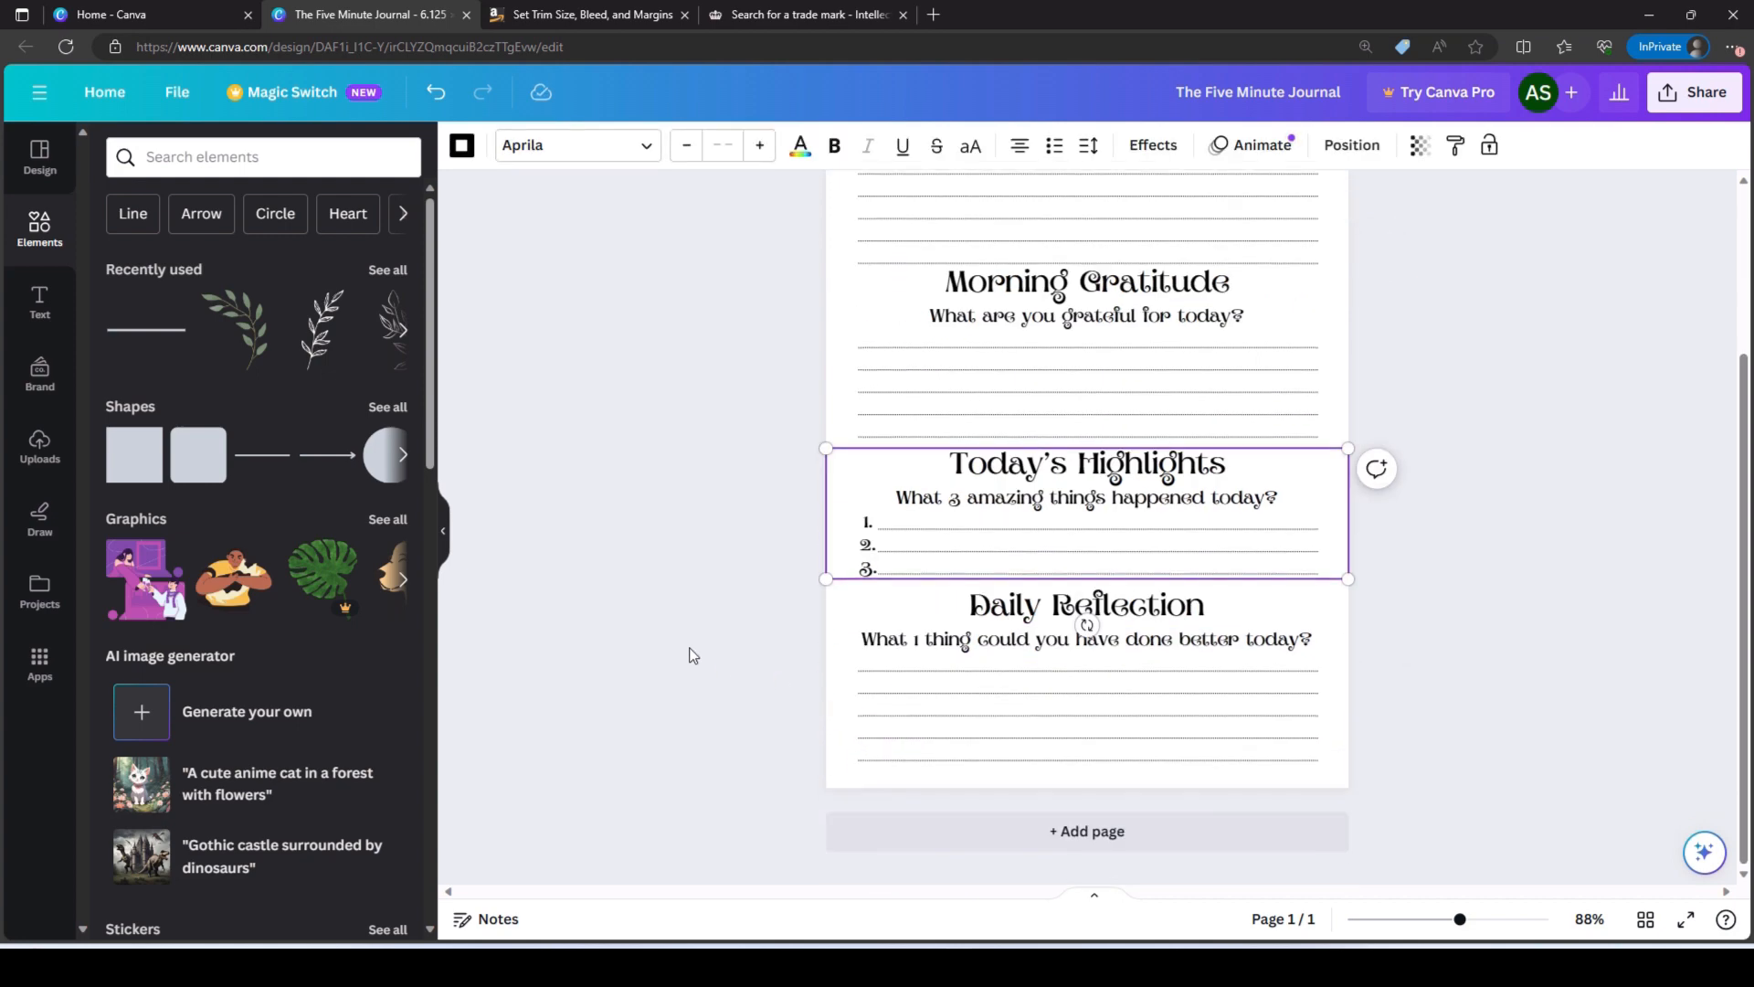
{"action": "left_click", "coordinate": [694, 629]}
{"action": "left_click_drag", "start_coordinate": [686, 590], "coordinate": [1414, 788]}
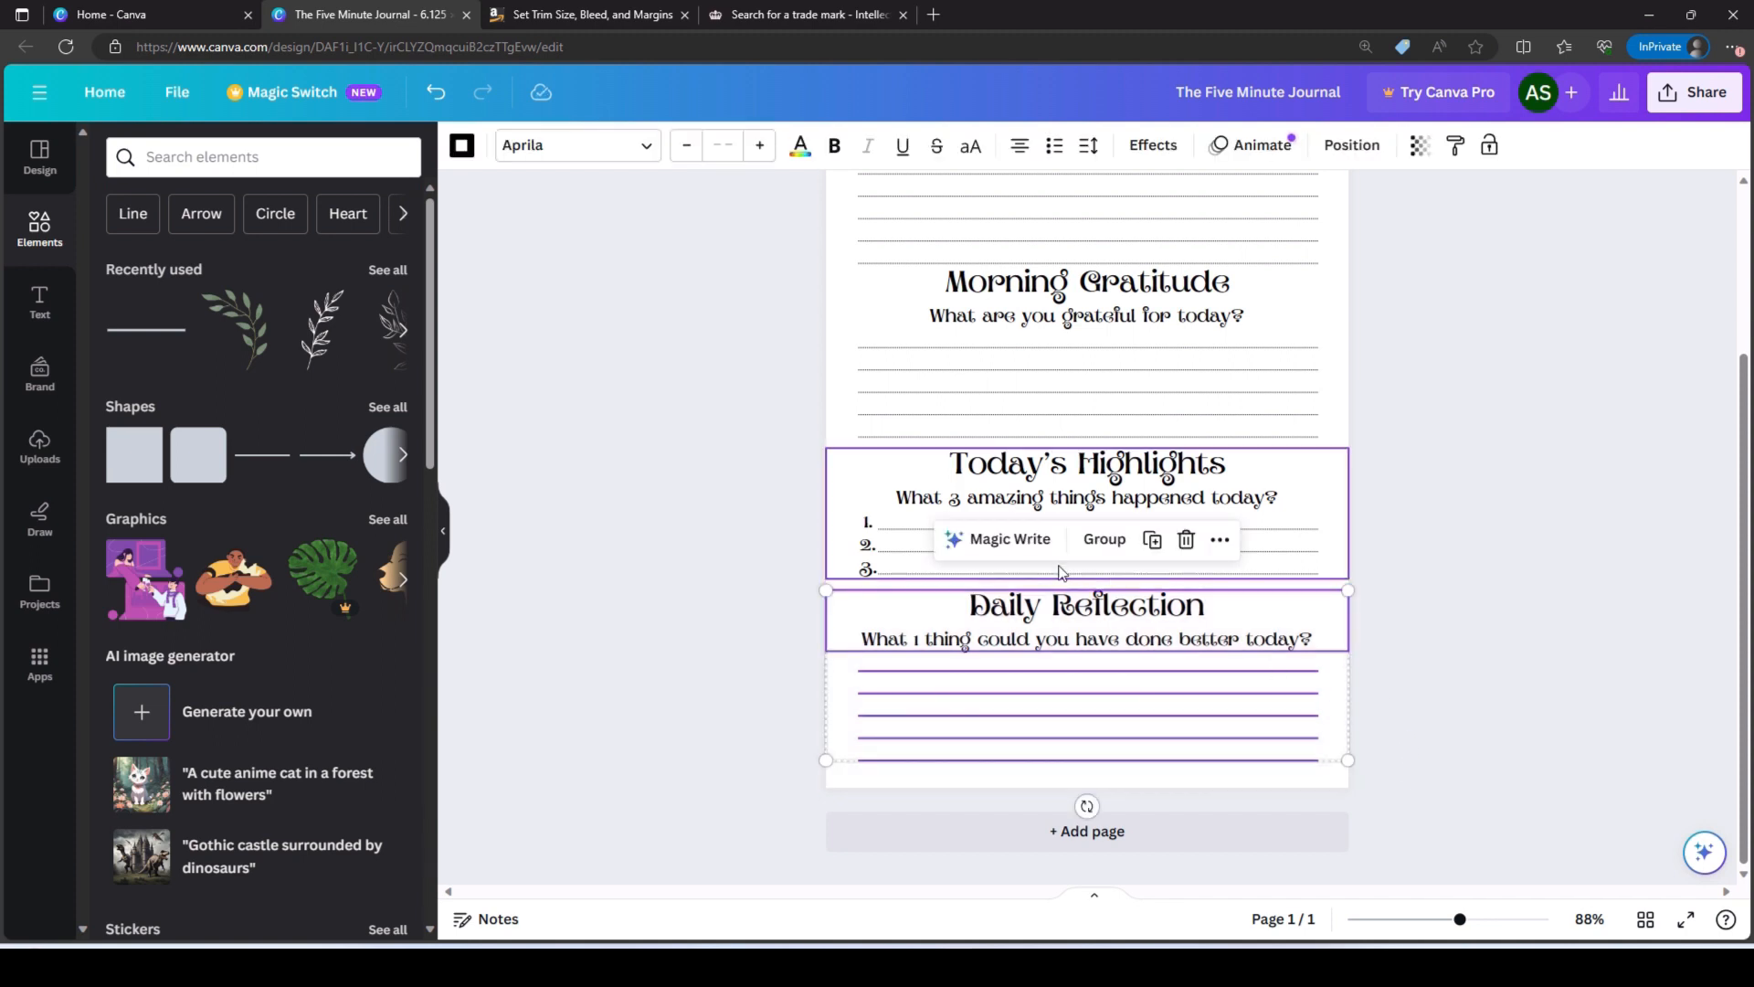
{"action": "left_click", "coordinate": [1103, 539]}
{"action": "left_click", "coordinate": [1438, 519]}
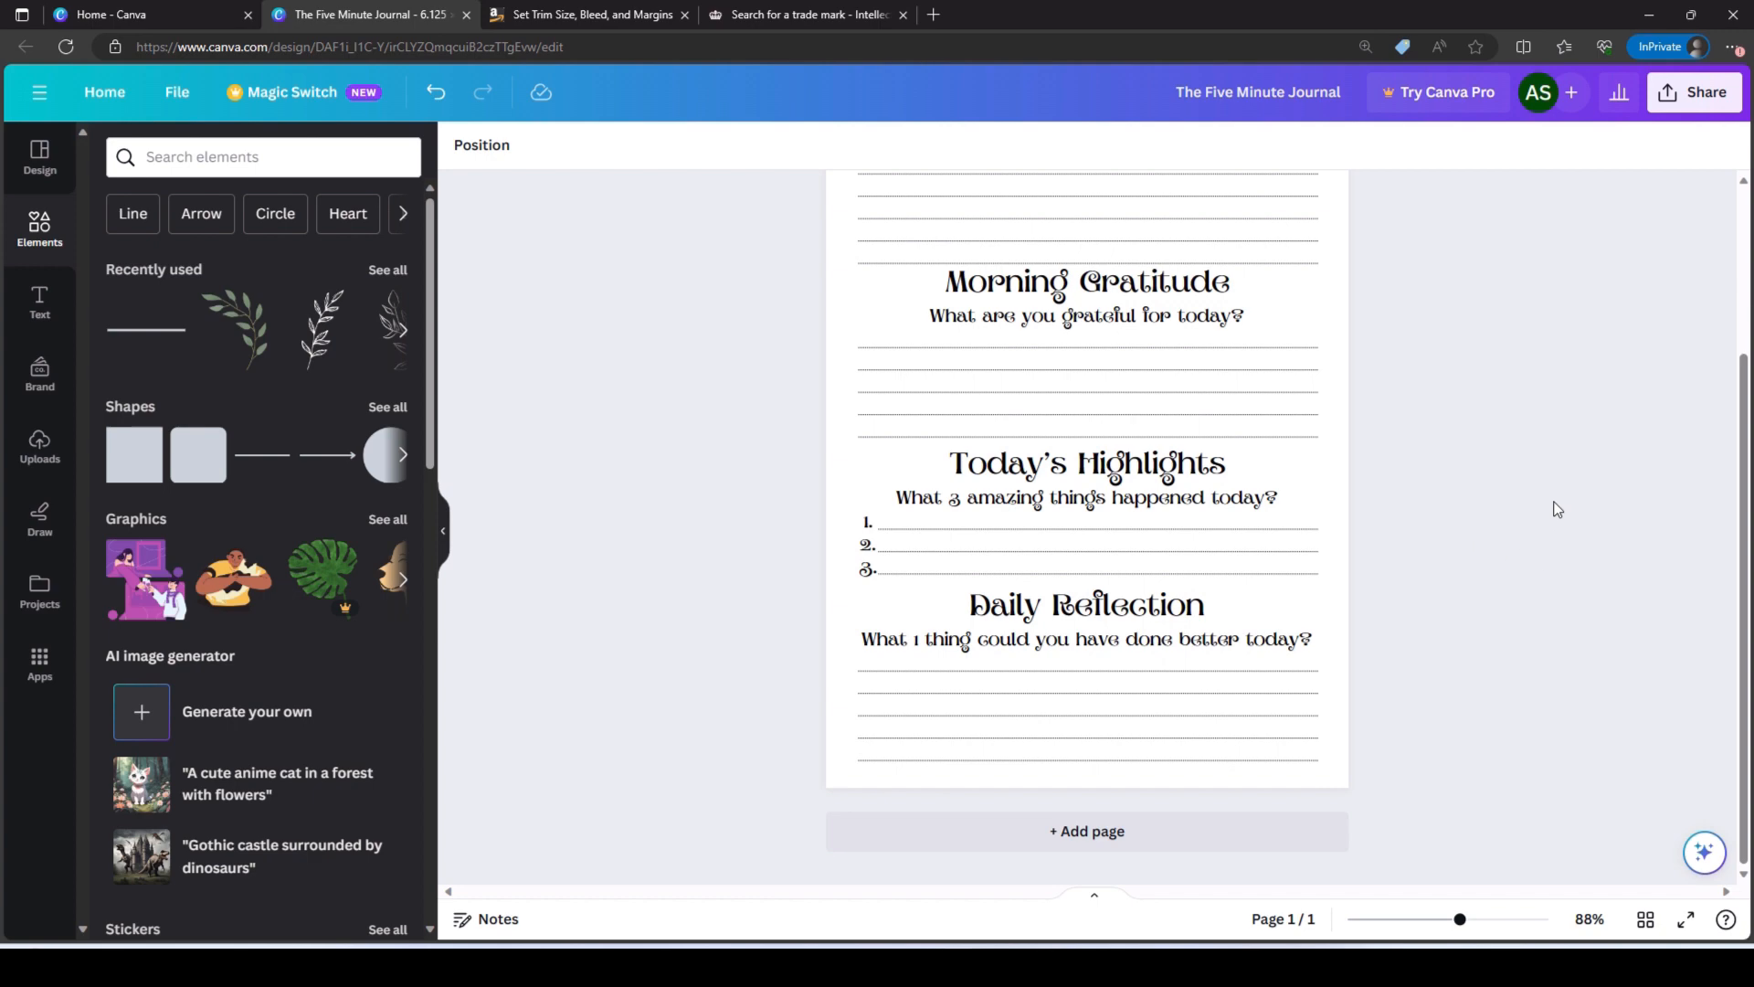
- Space the four grouped journal sections evenly in the vertical direction
{"action": "scroll", "coordinate": [1487, 449], "scroll_direction": "down", "scroll_amount": 3, "text": "ctrl"}
{"action": "left_click_drag", "start_coordinate": [1352, 827], "coordinate": [1051, 364]}
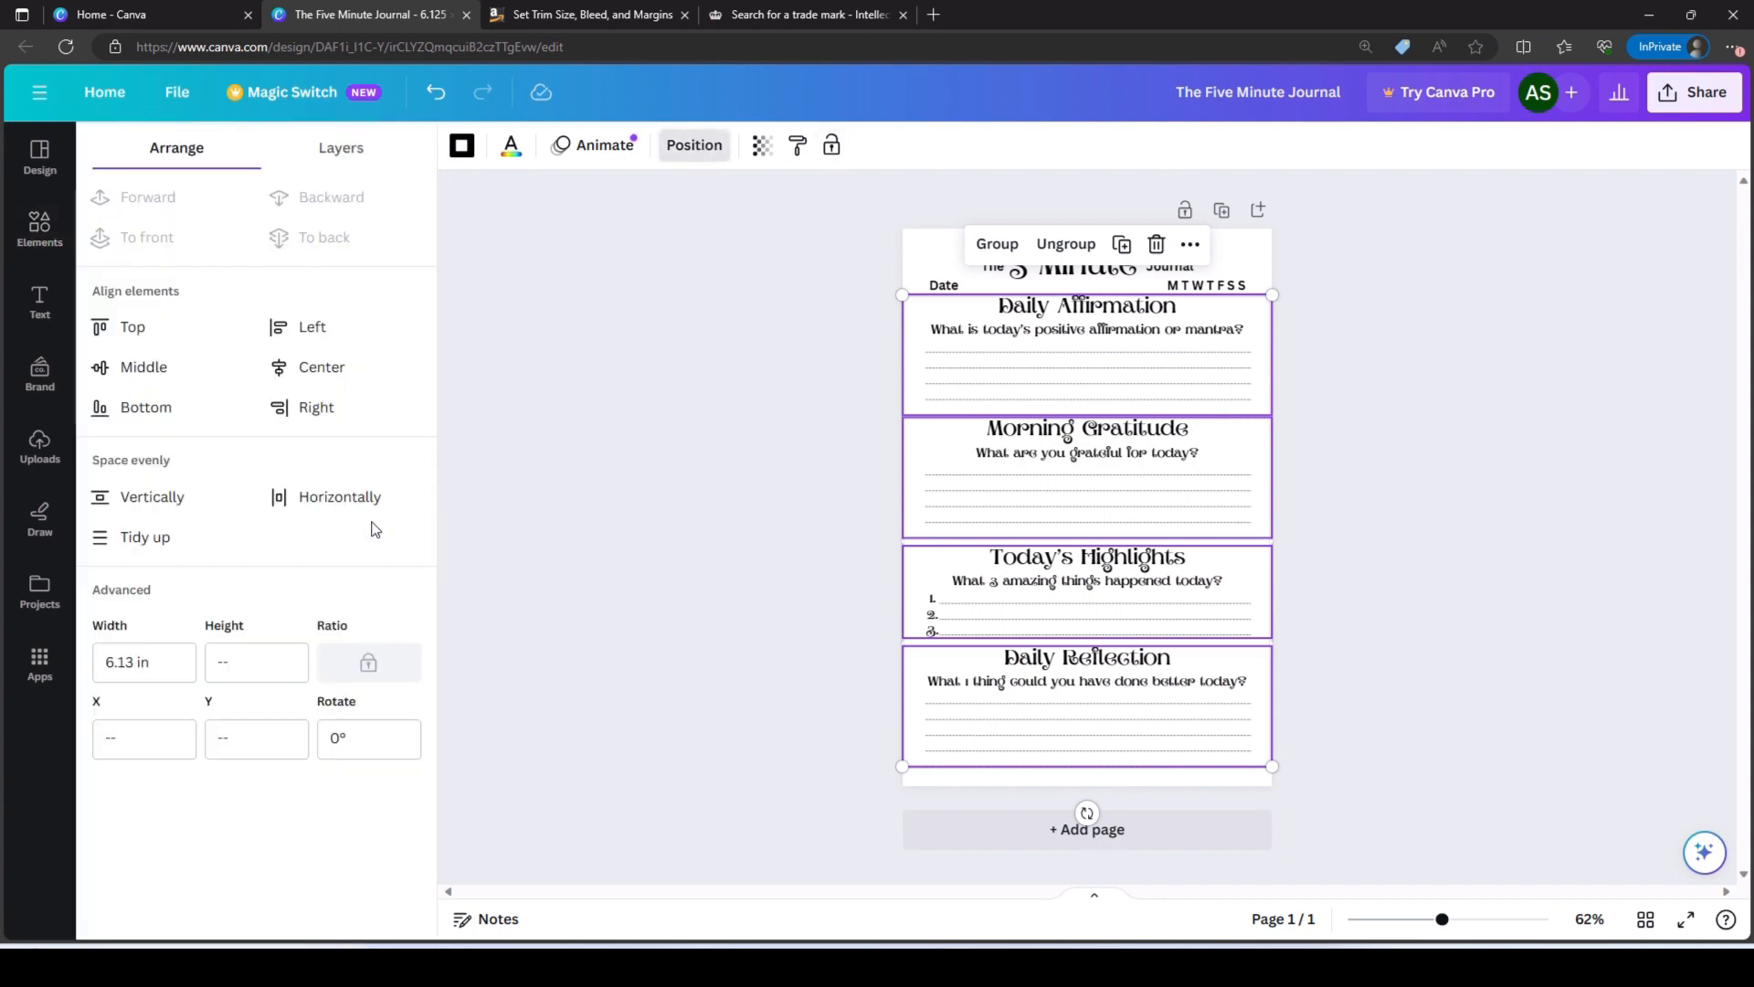
{"action": "left_click", "coordinate": [152, 502]}
{"action": "left_click", "coordinate": [637, 623]}
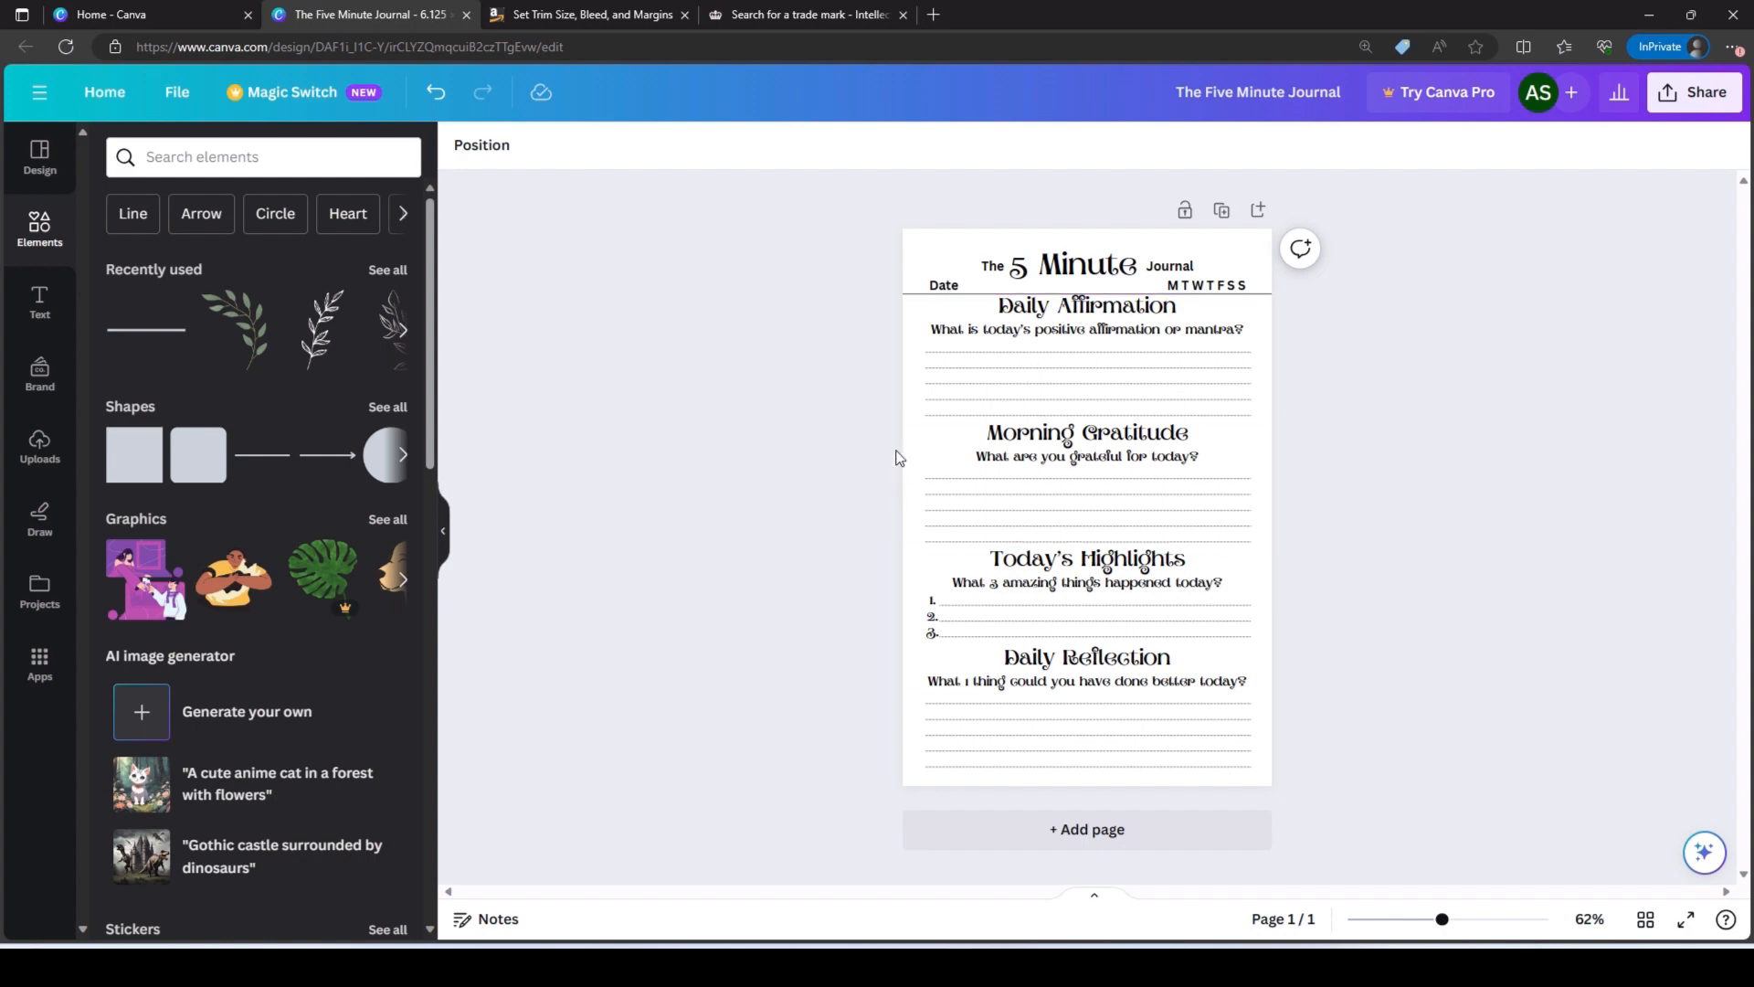
- Search the design elements for "sun" and show all of the matching graphics
{"action": "left_click", "coordinate": [216, 159]}
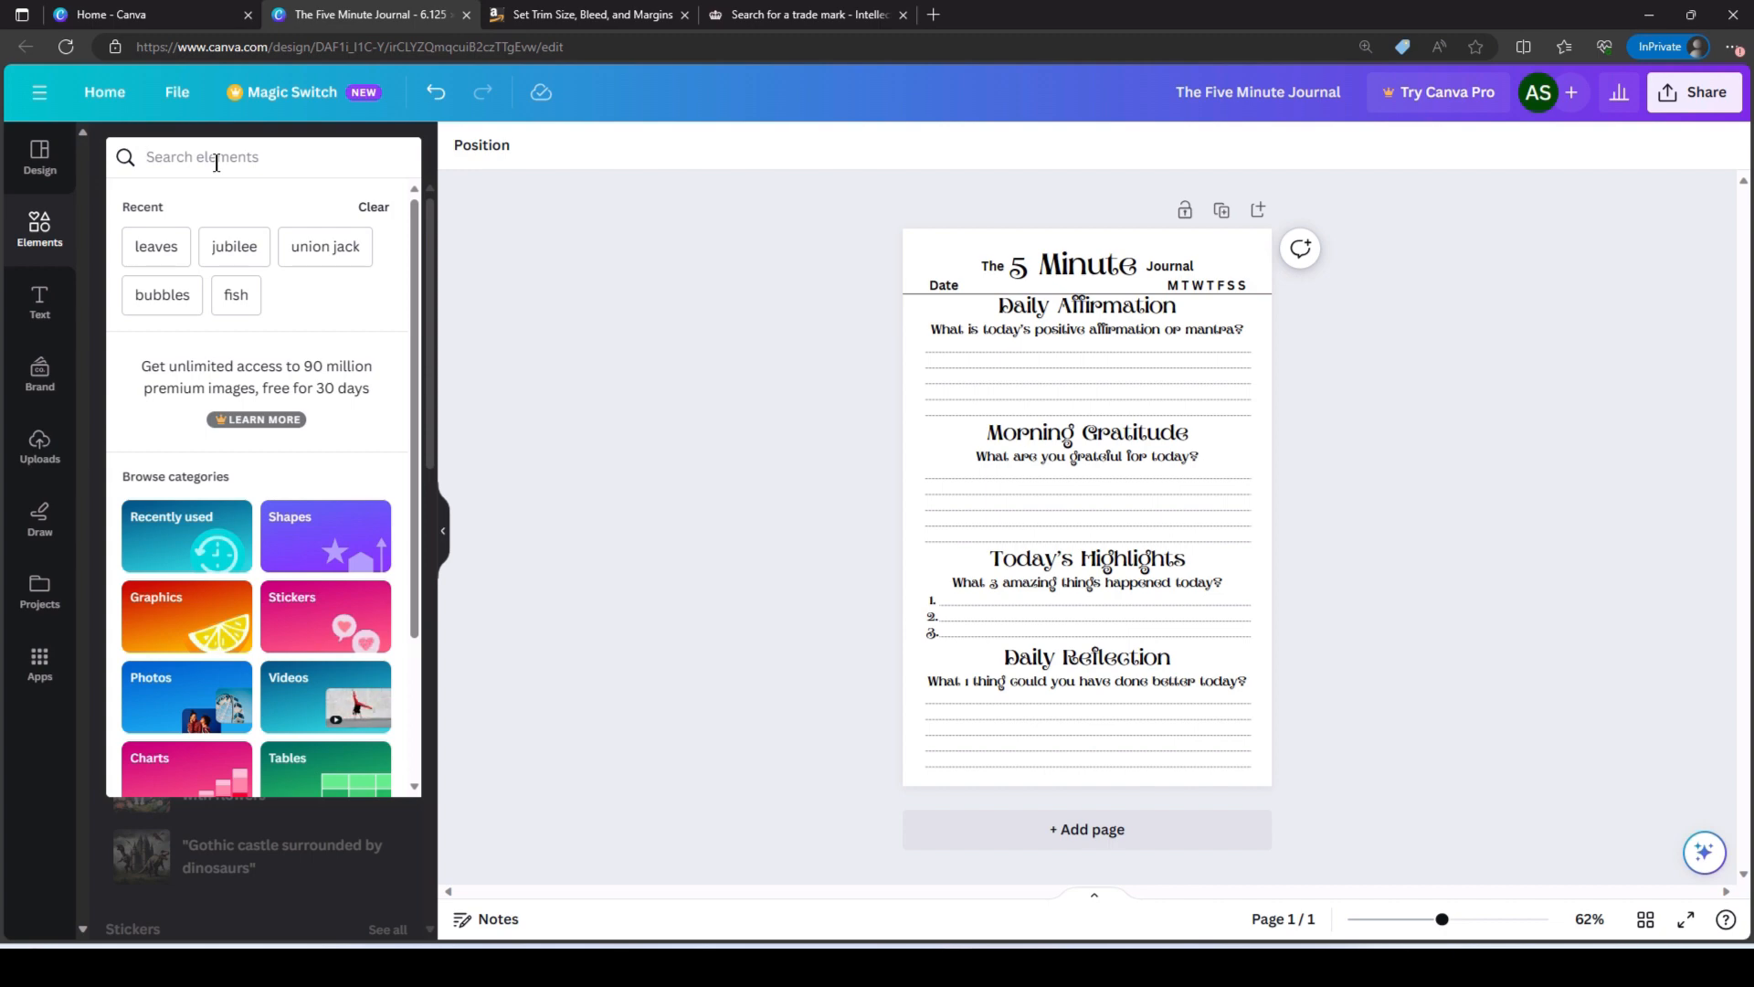
{"action": "type", "text": "sun"}
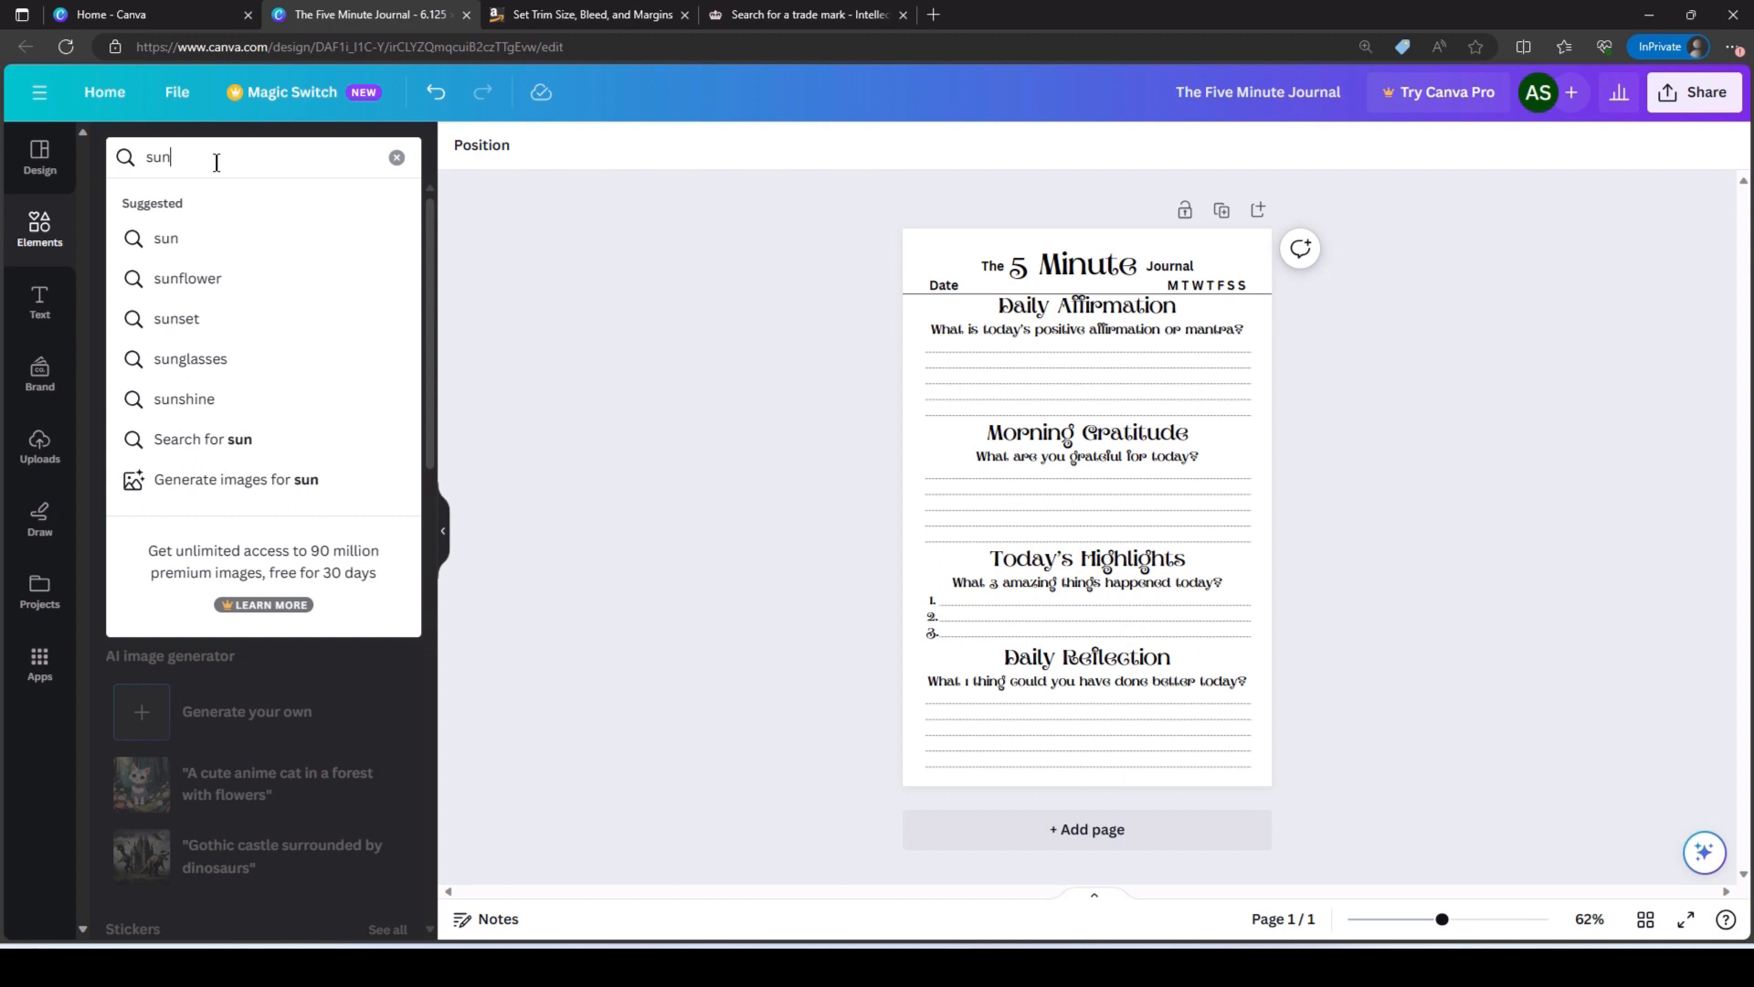
{"action": "key", "text": "Return"}
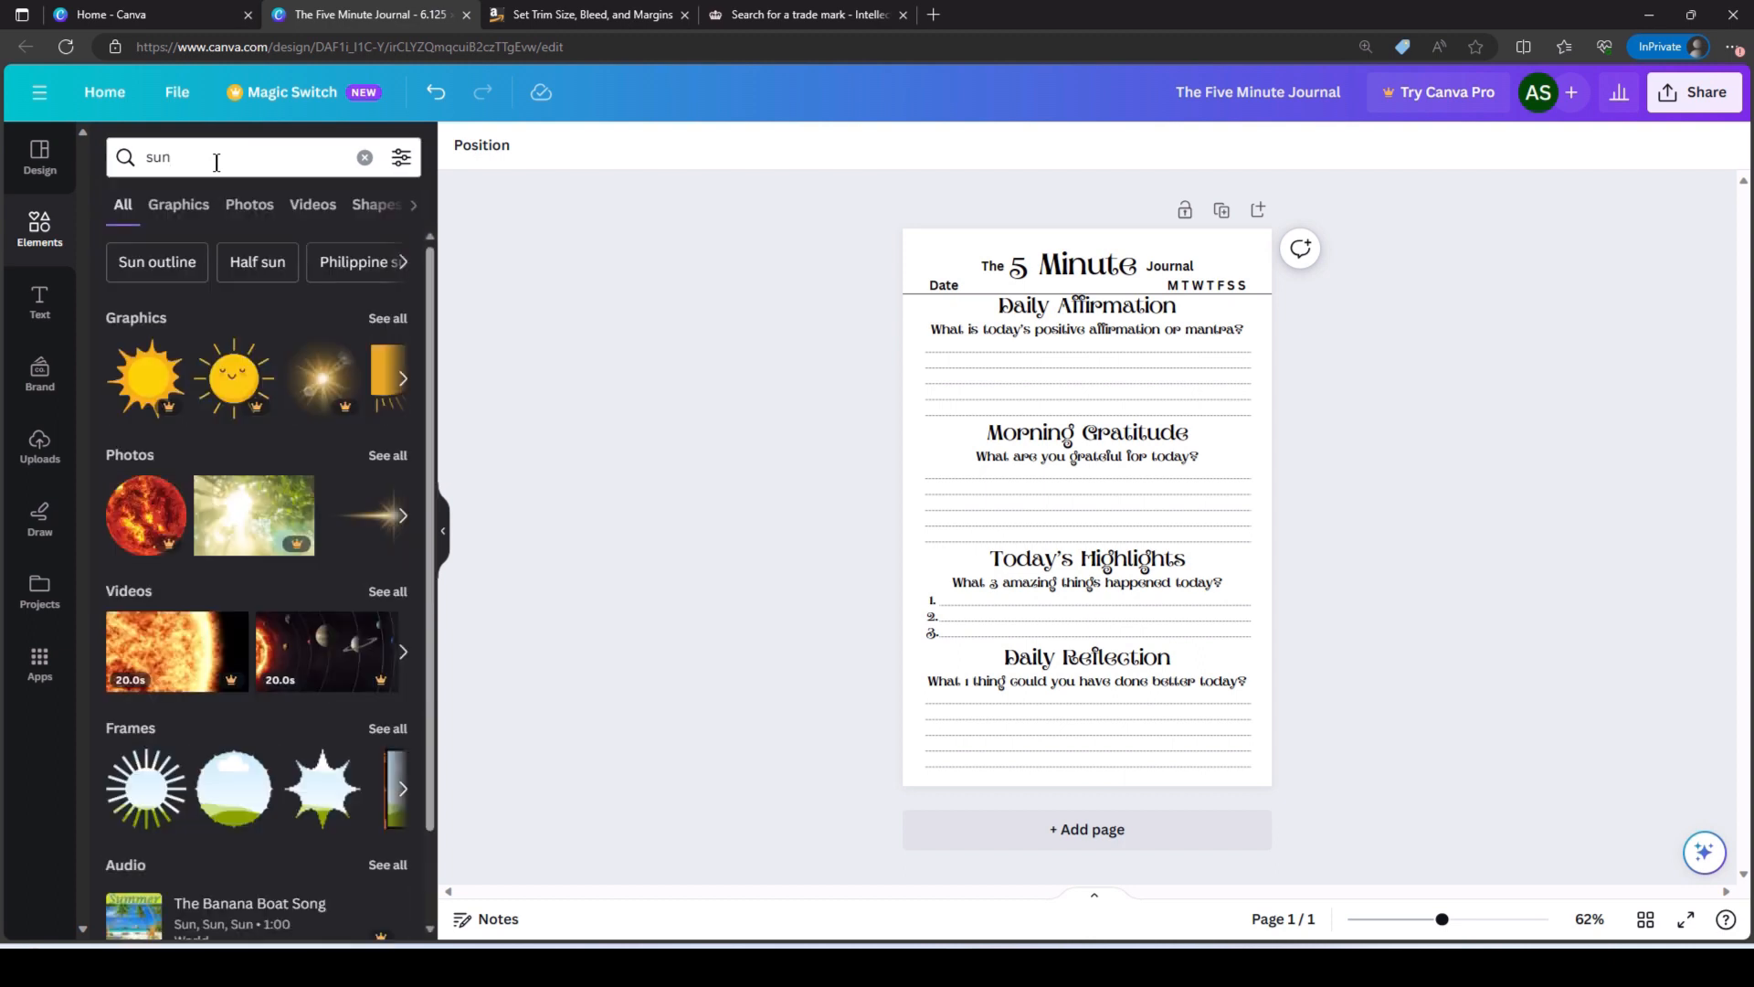
{"action": "left_click", "coordinate": [387, 319]}
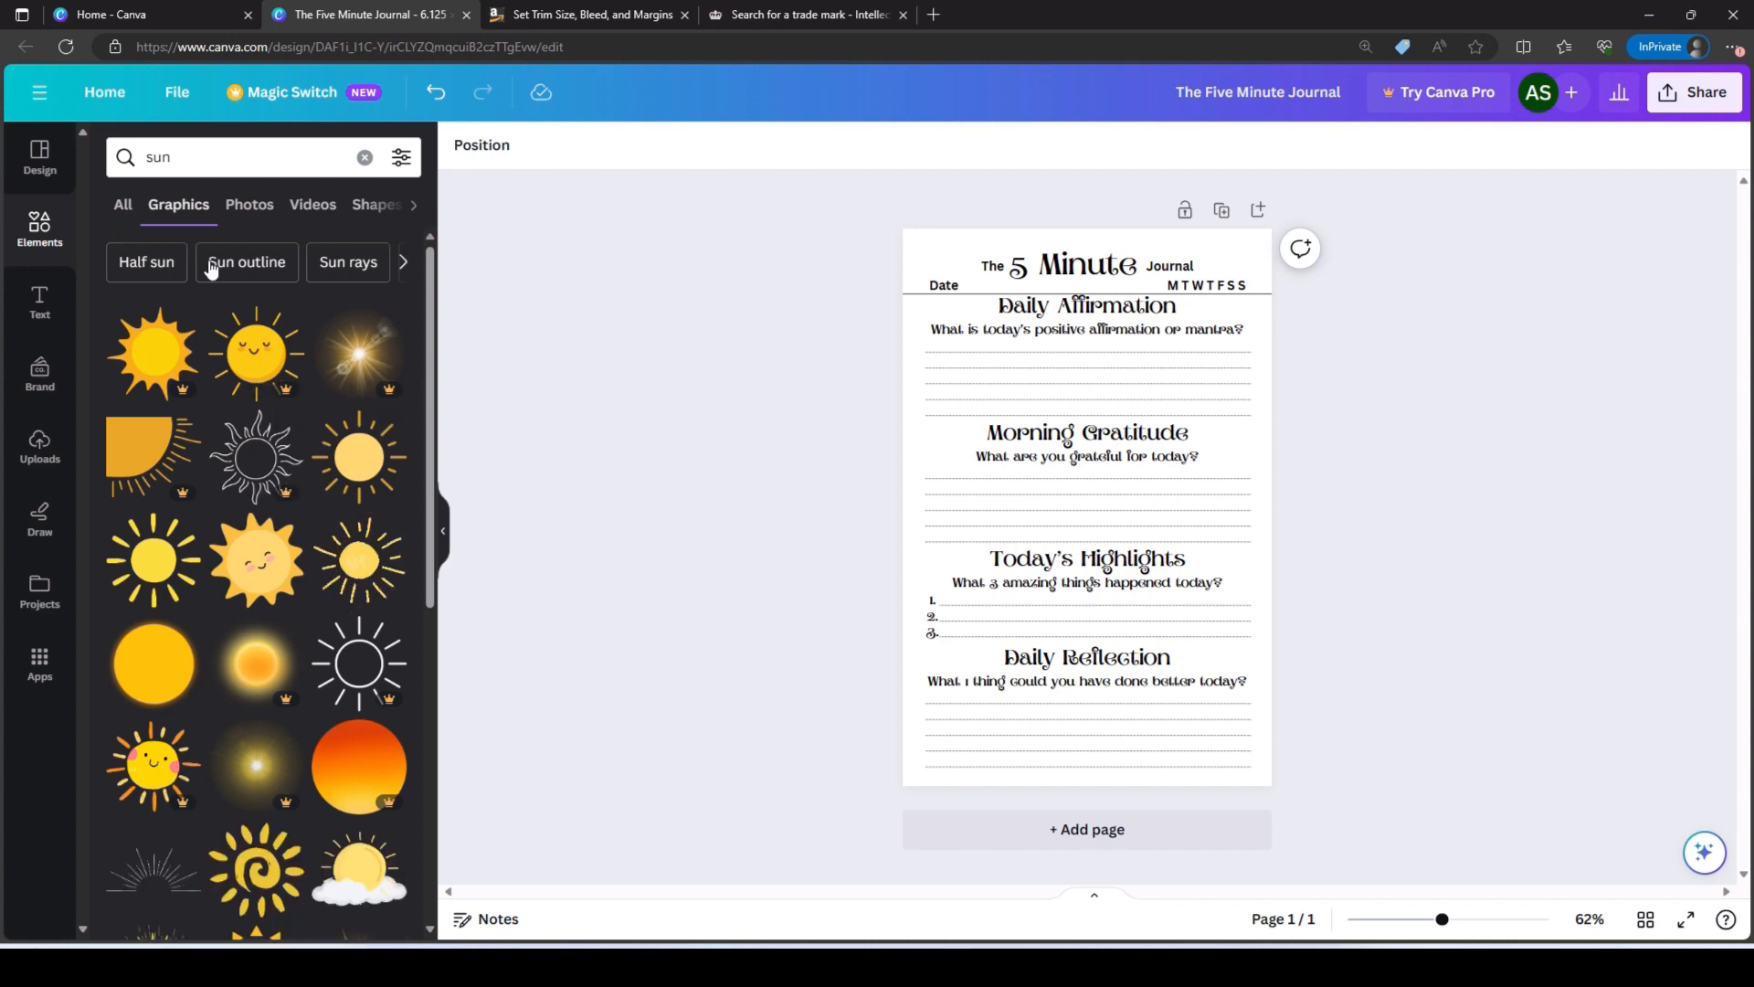
{"action": "scroll", "coordinate": [319, 477], "scroll_direction": "down", "scroll_amount": 2}
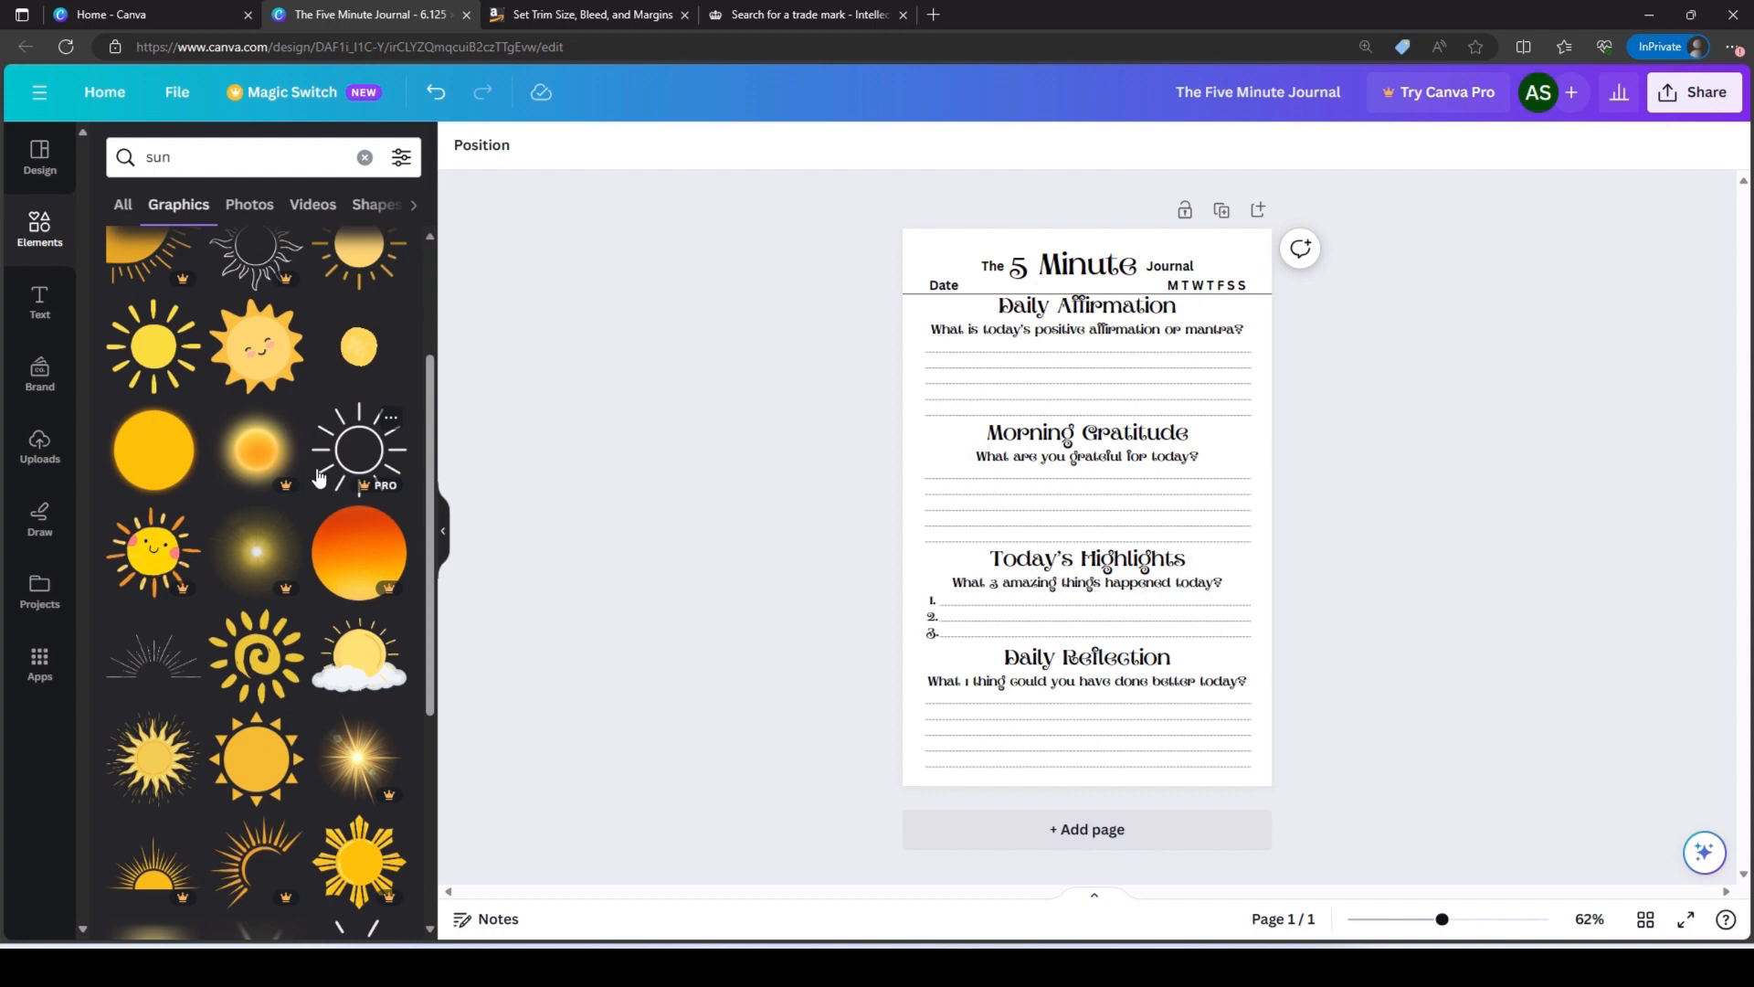
- Insert the half-circle lined starburst, enlarge it to about 6.37 × 2.92 in, and centre it horizontally on the page
{"action": "left_click", "coordinate": [153, 665]}
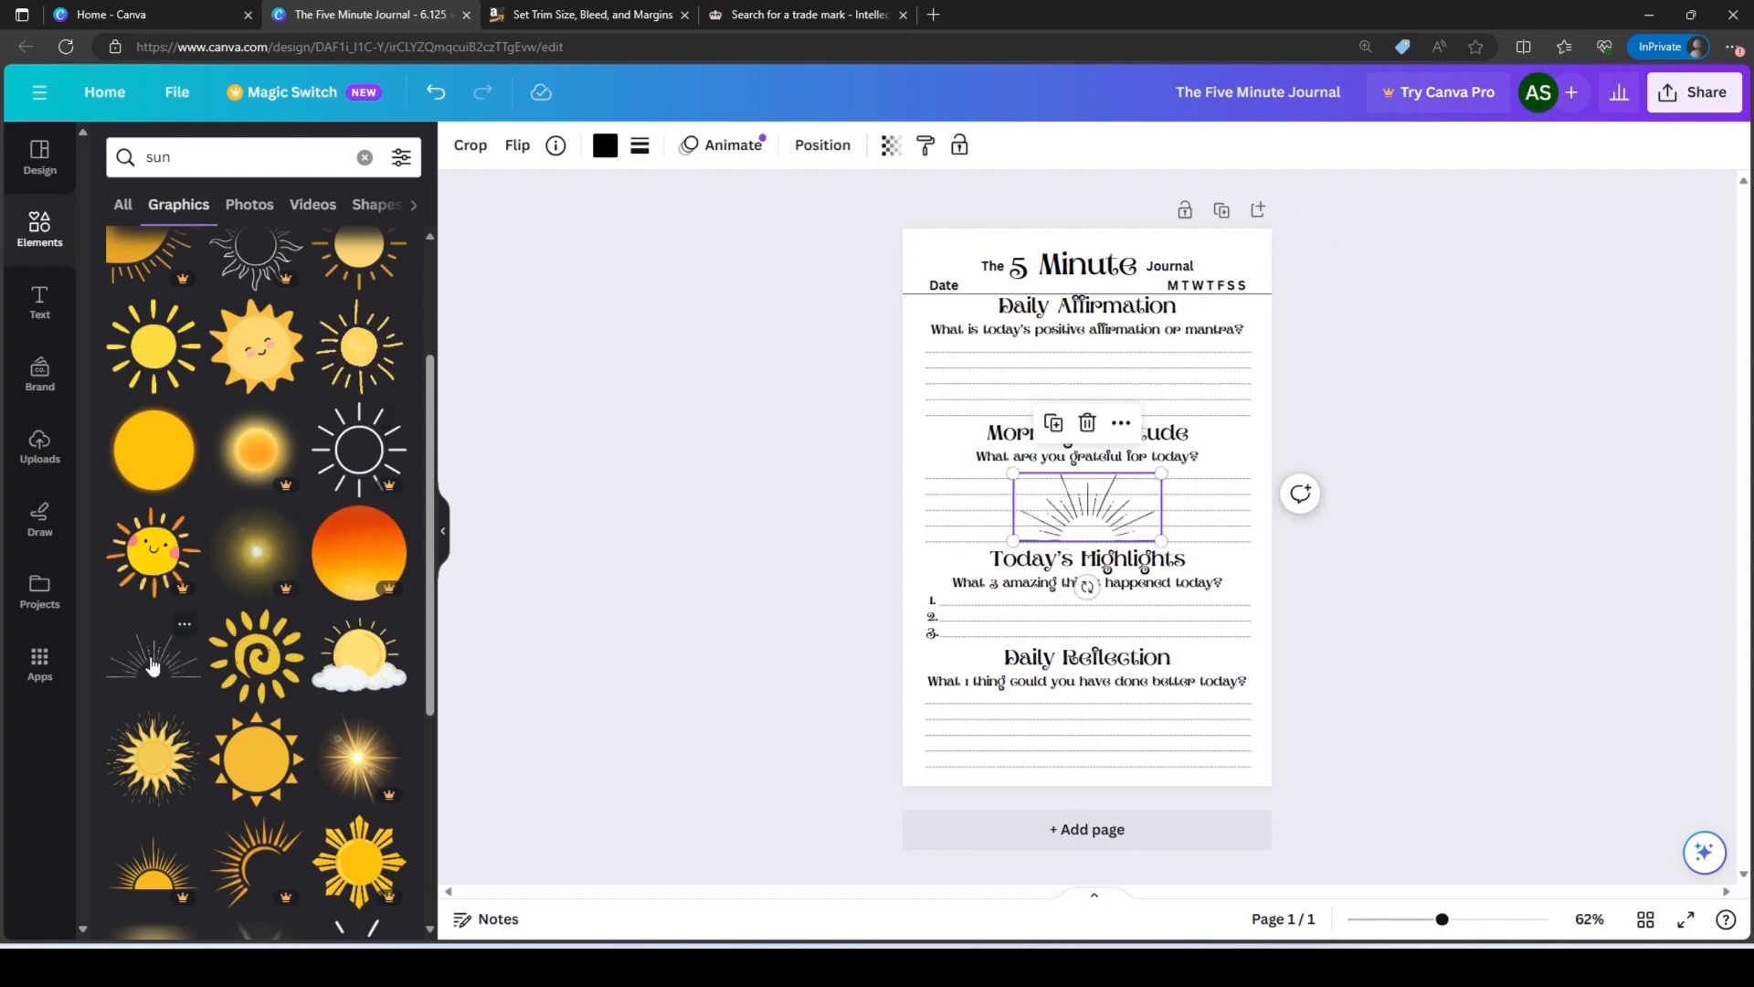
{"action": "left_click_drag", "start_coordinate": [1161, 539], "coordinate": [1290, 519]}
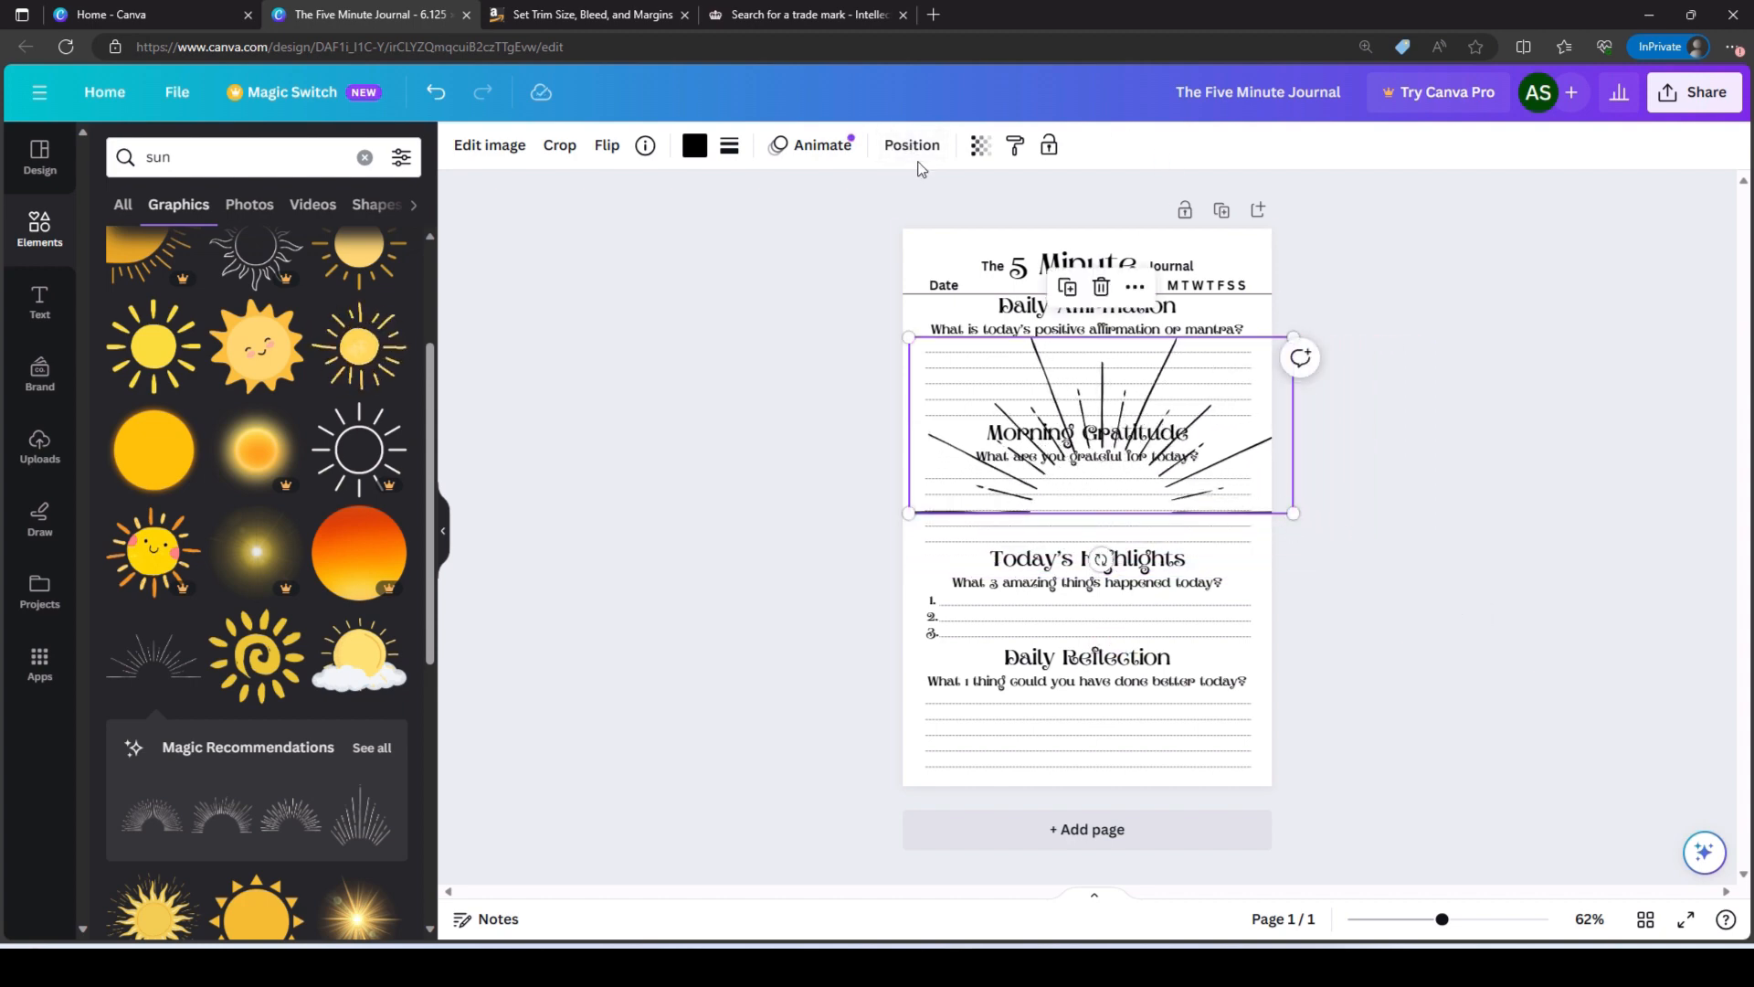
{"action": "left_click", "coordinate": [914, 147]}
{"action": "left_click", "coordinate": [299, 370]}
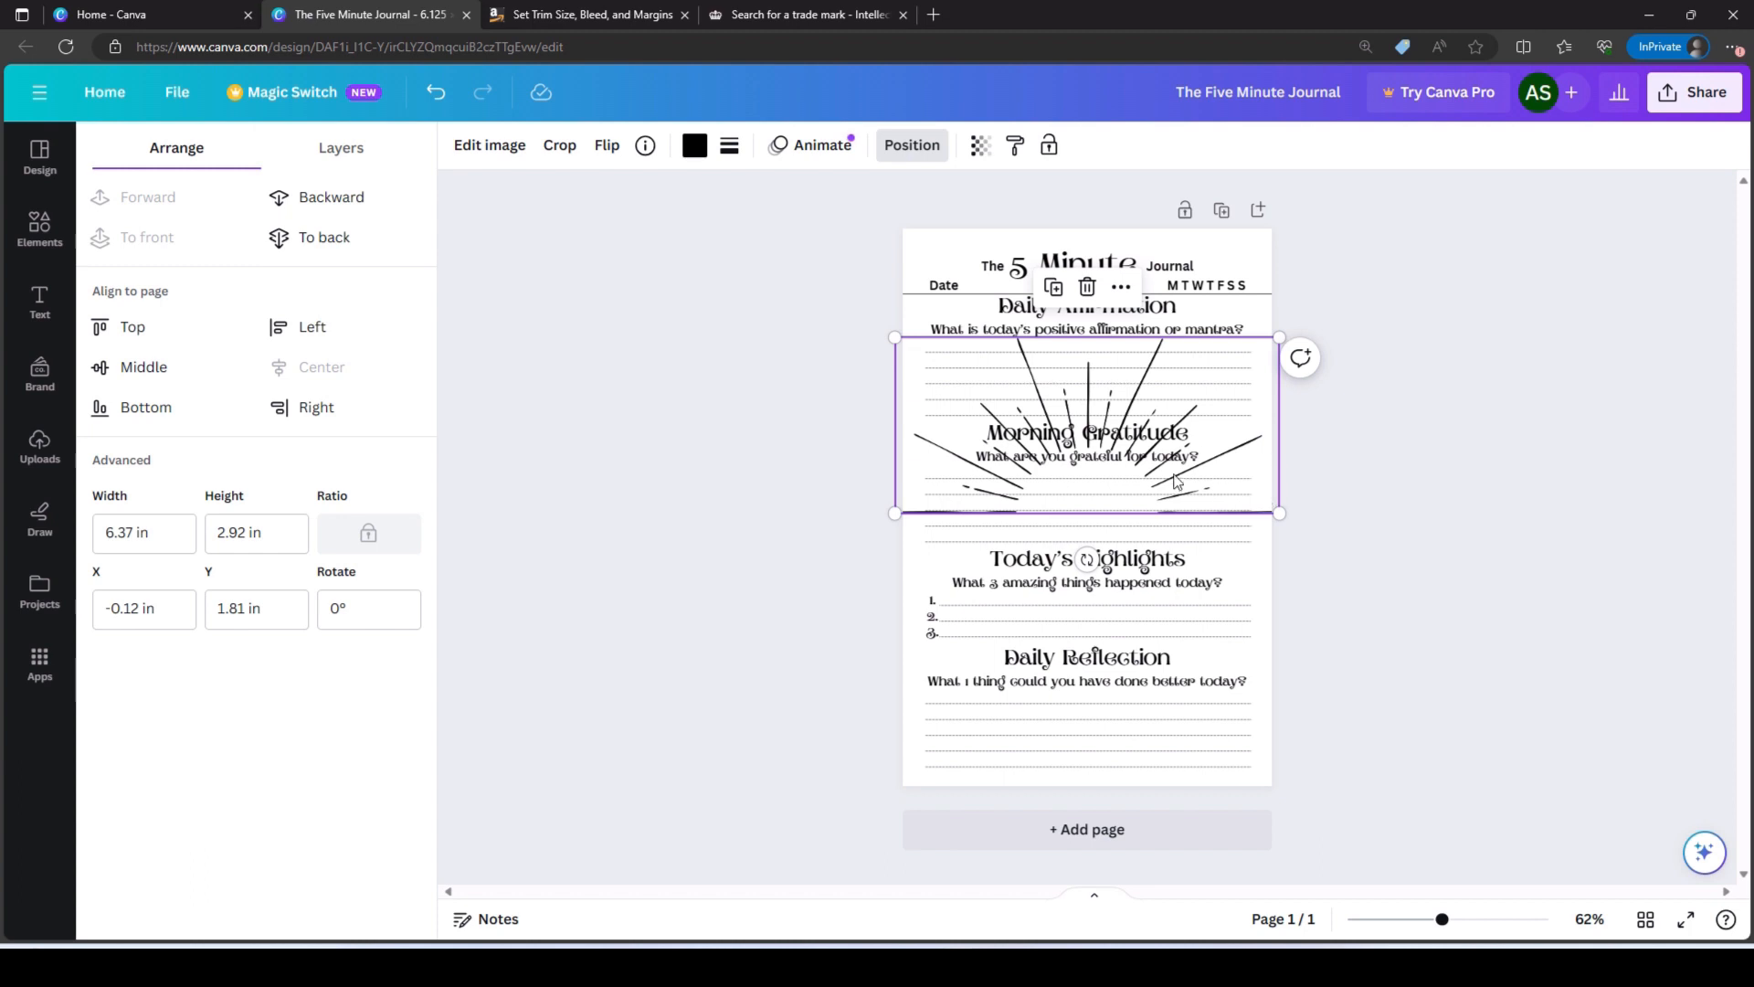
- Send the starburst to the back and set its transparency to 14
{"action": "right_click", "coordinate": [1269, 459]}
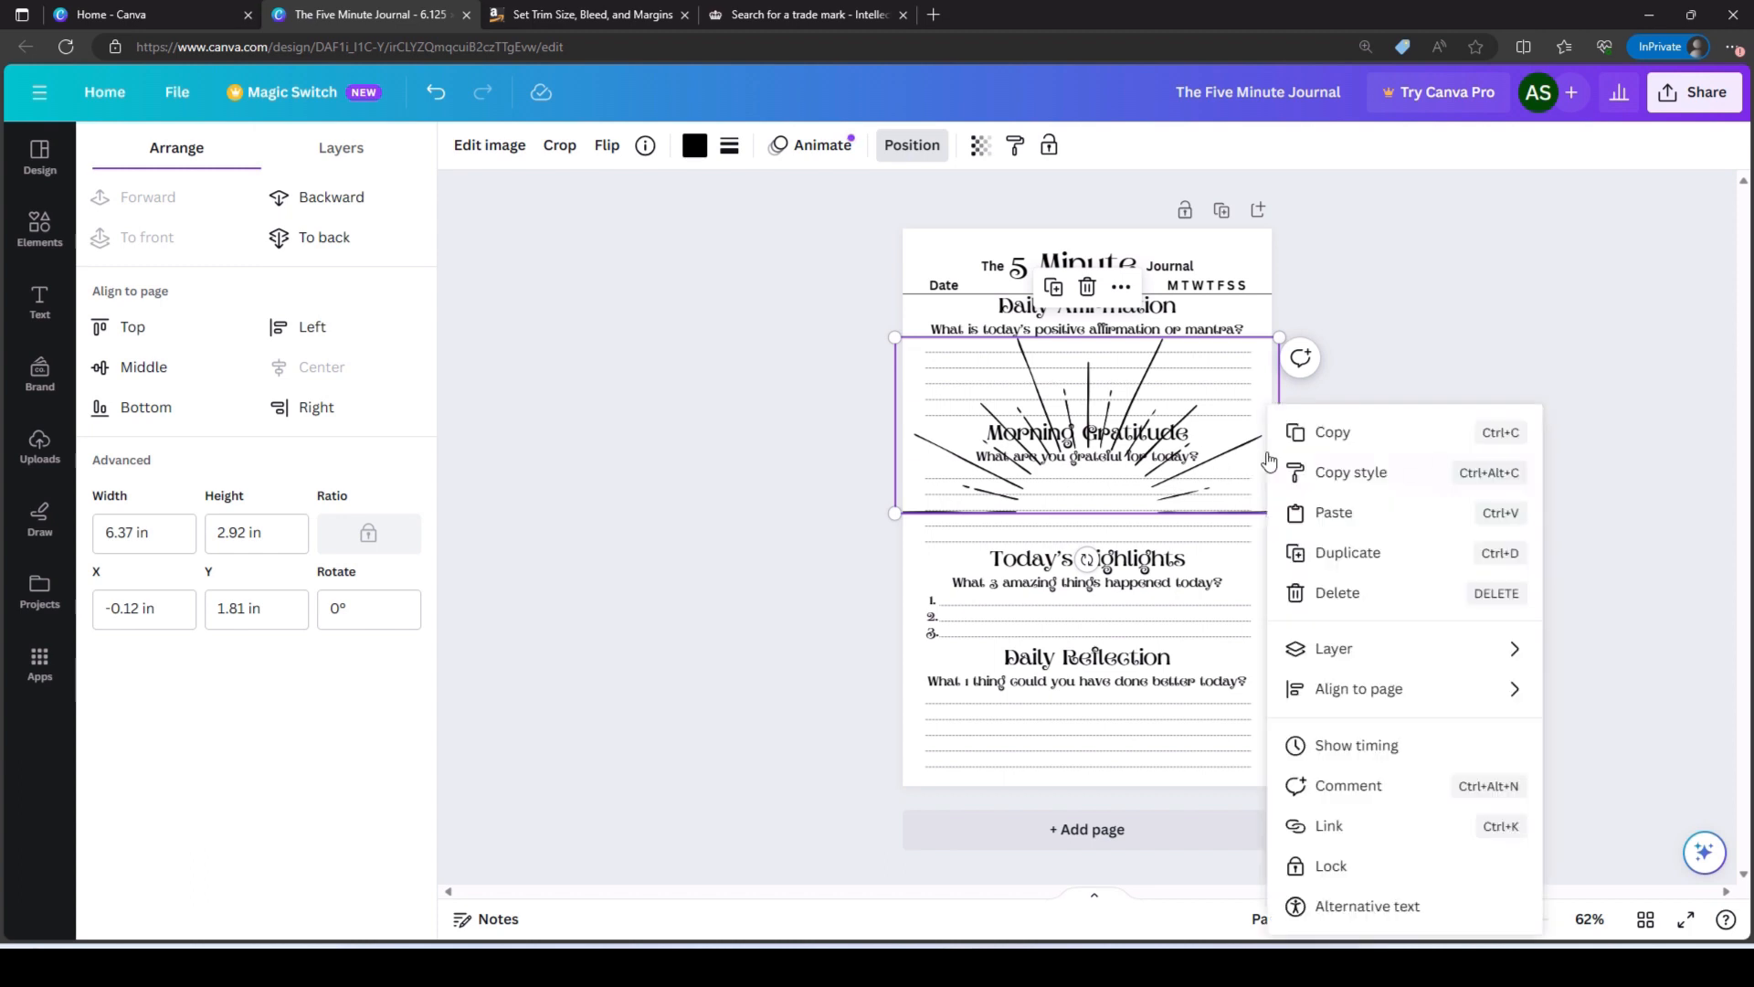
{"action": "mouse_move", "coordinate": [1407, 648]}
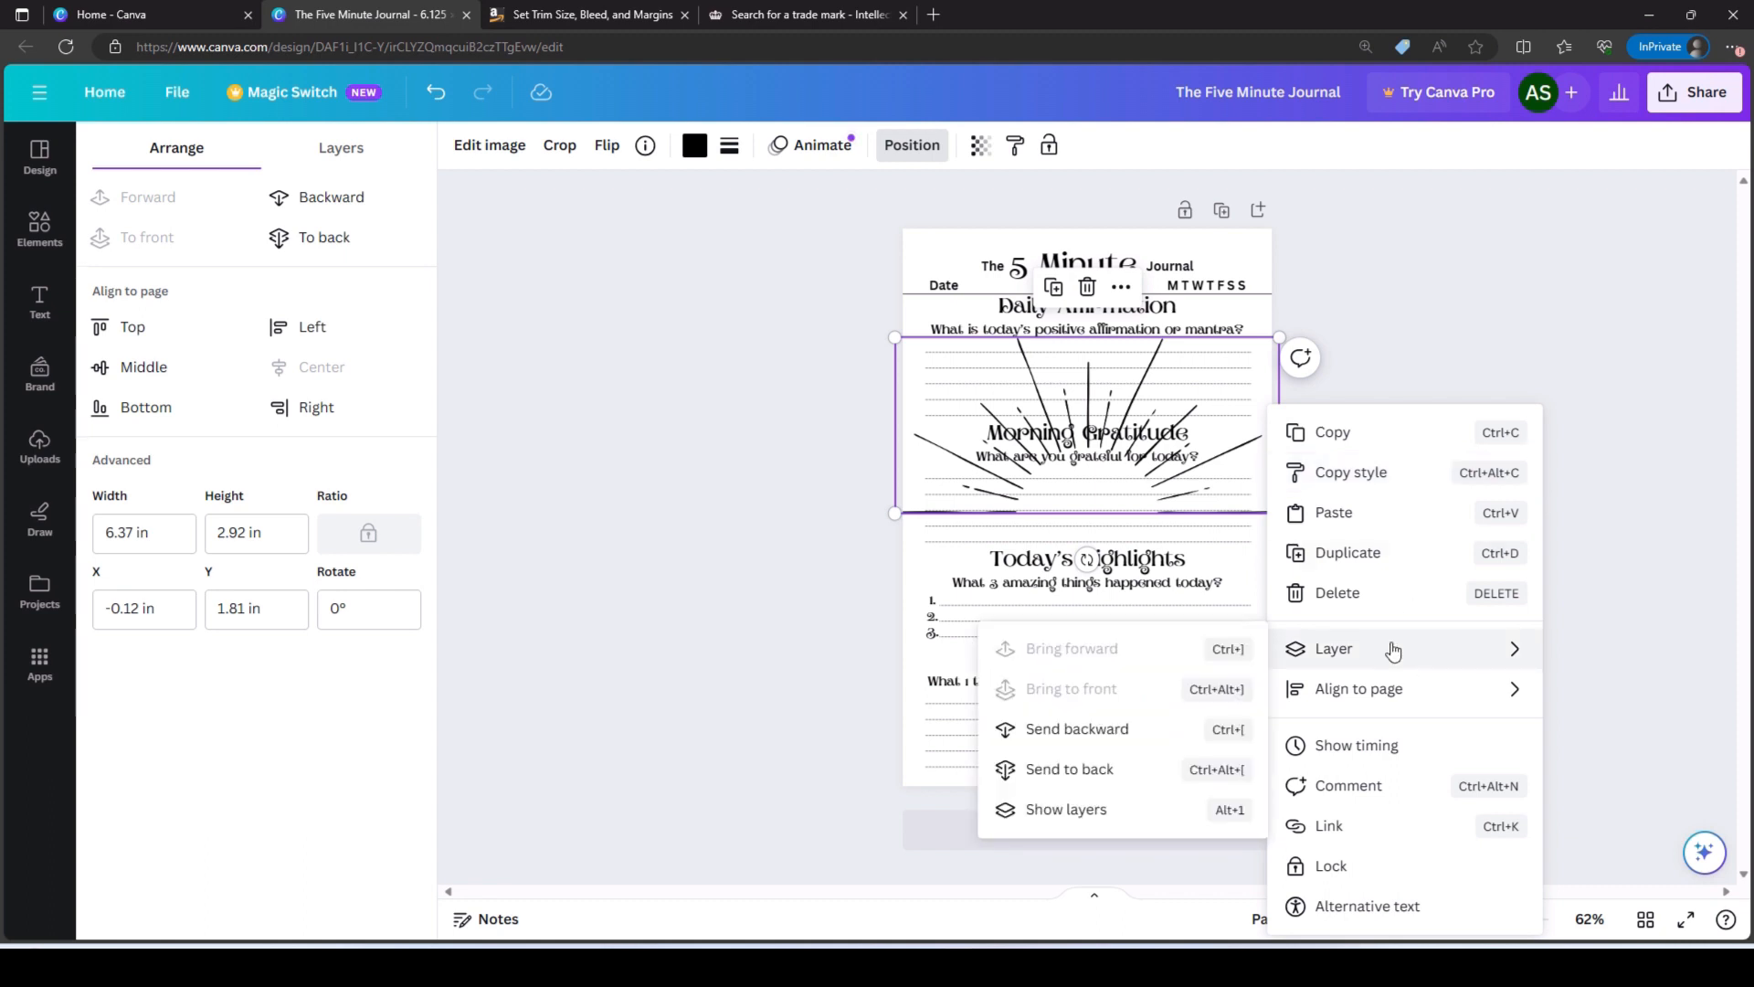
{"action": "left_click", "coordinate": [1068, 770]}
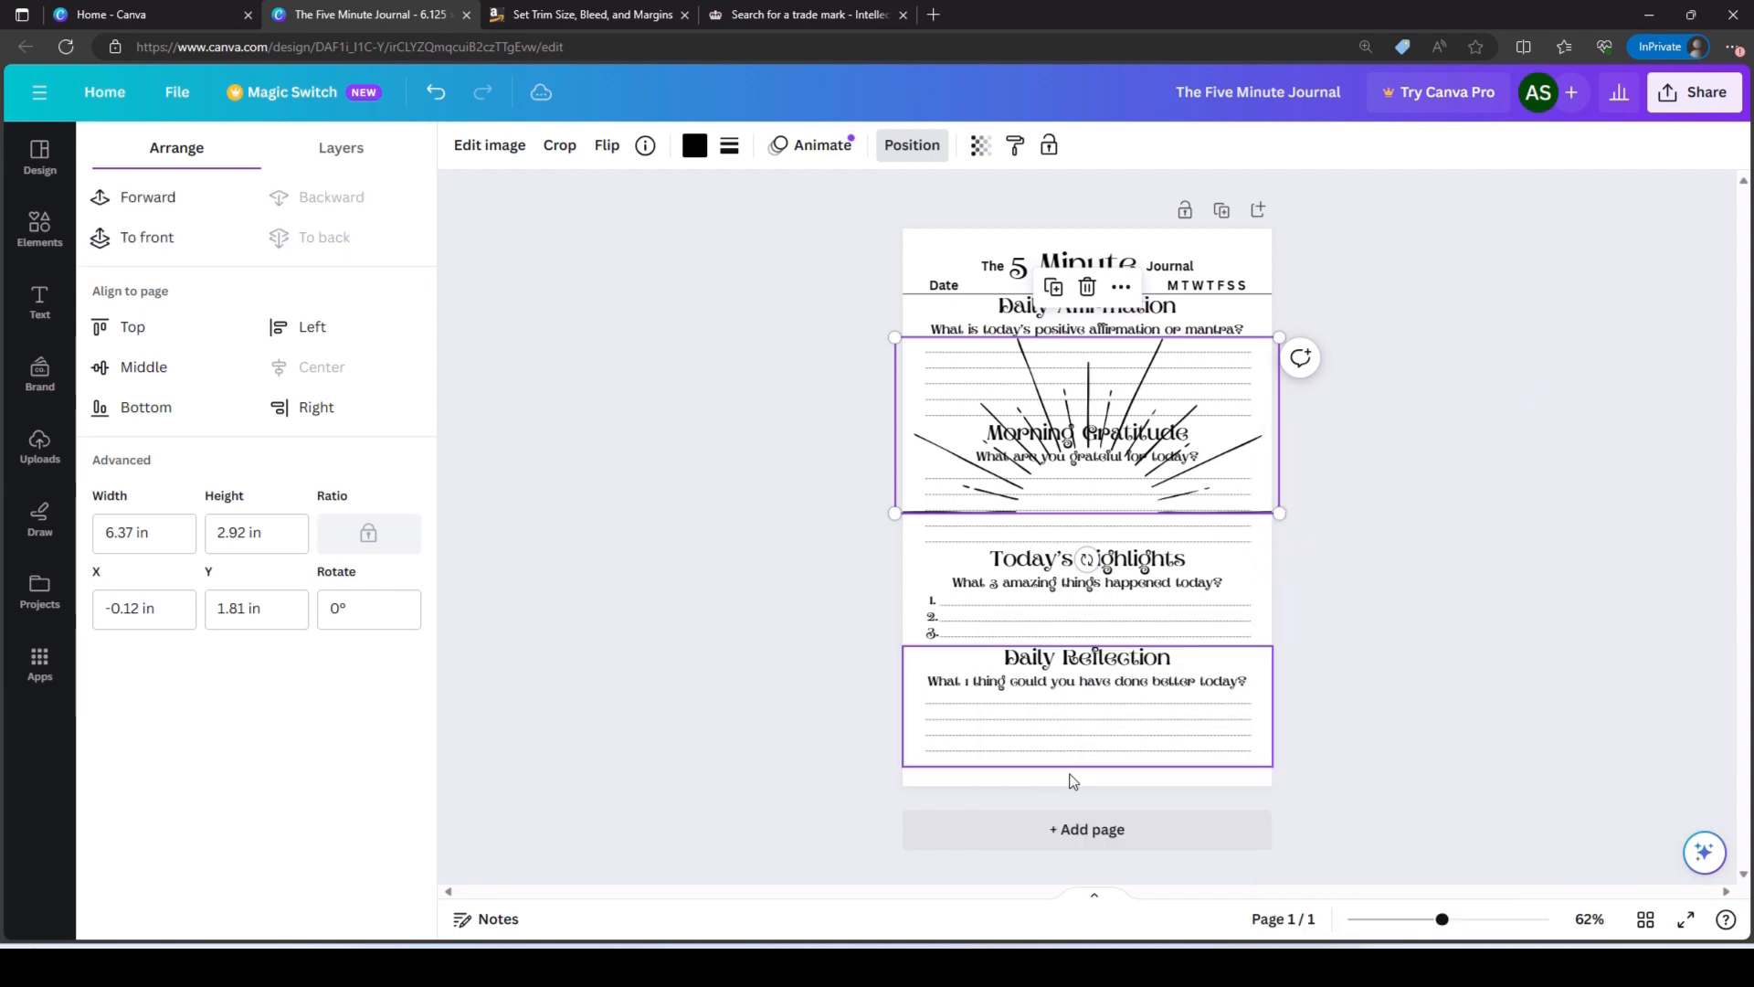
{"action": "left_click", "coordinate": [980, 147]}
{"action": "left_click_drag", "start_coordinate": [978, 234], "coordinate": [818, 231]}
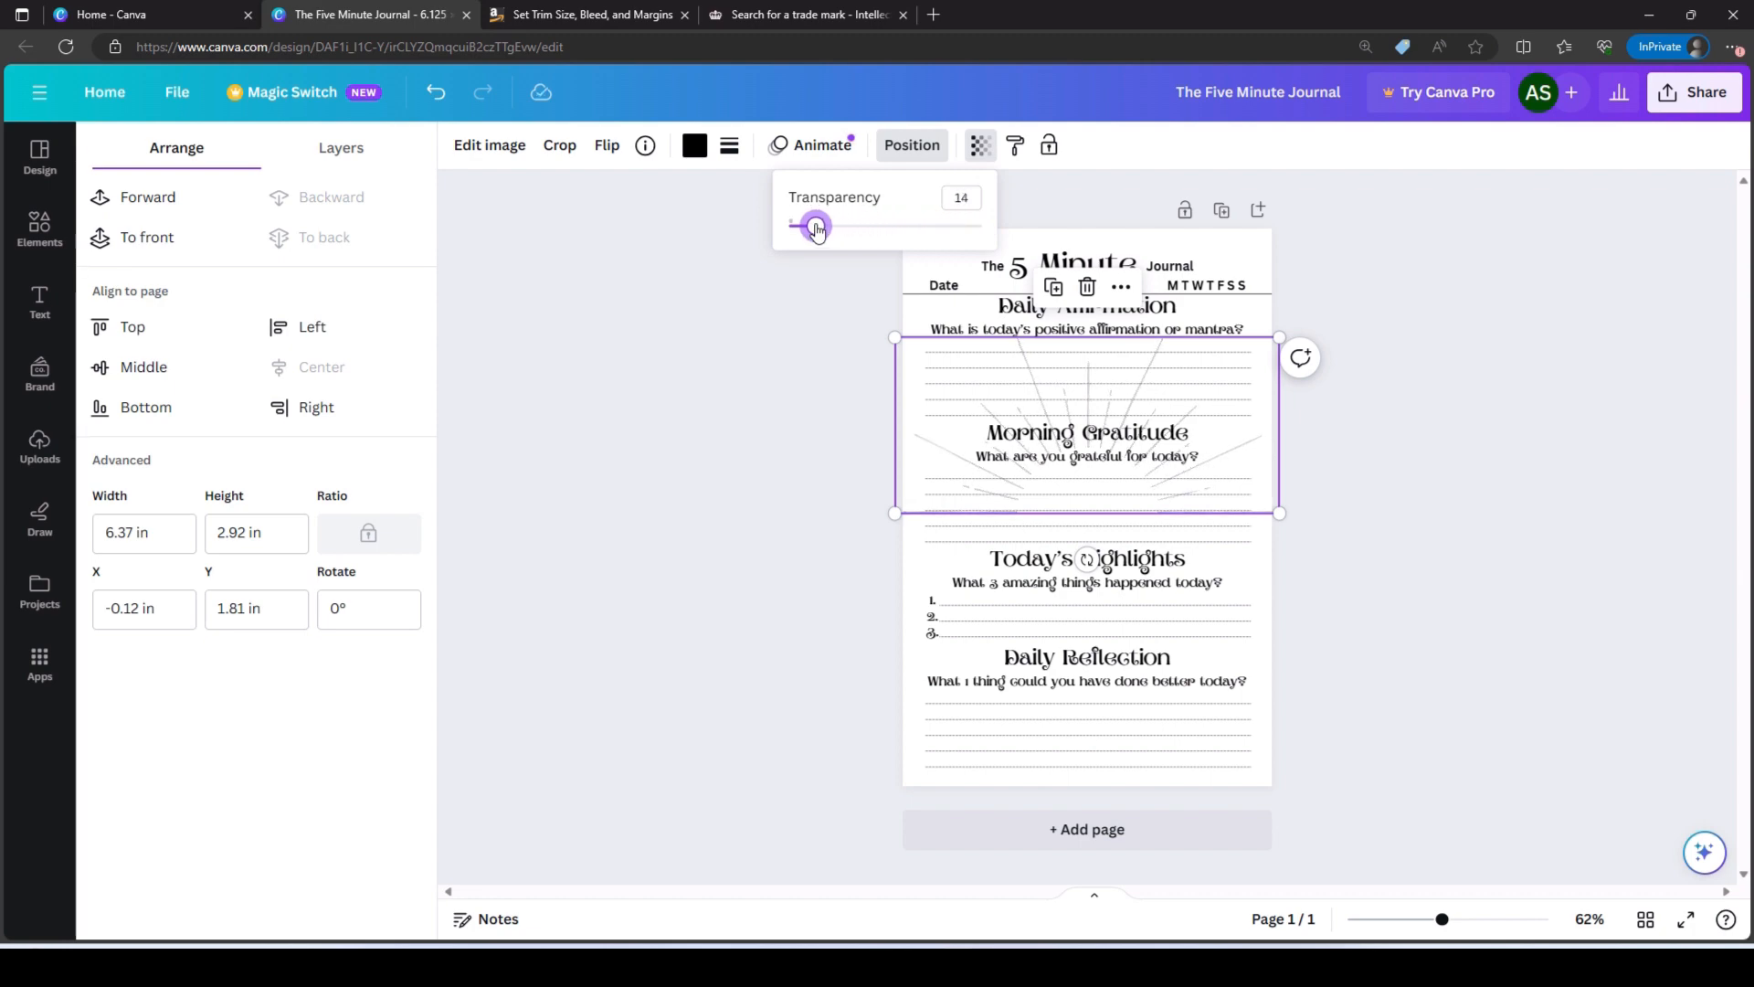
{"action": "left_click", "coordinate": [642, 418]}
{"action": "left_click", "coordinate": [643, 421]}
{"action": "left_click", "coordinate": [658, 761]}
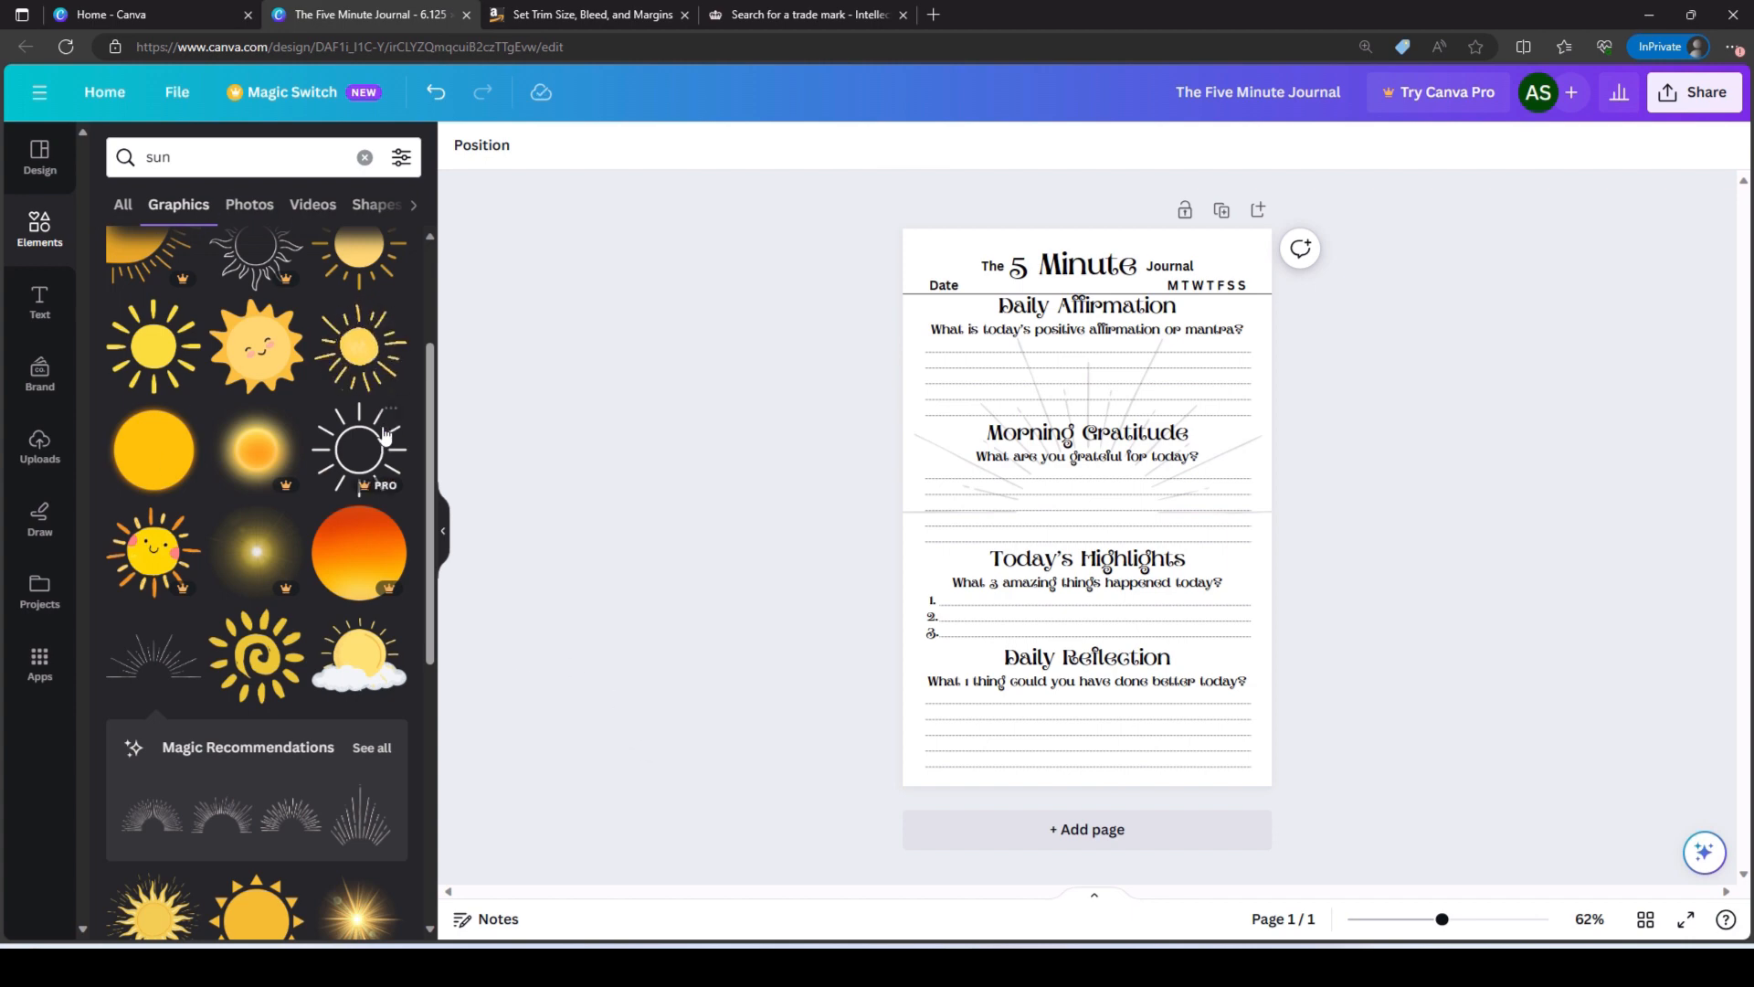
- Open the Sketchify creator's collection from the starburst's details and search it for "moon"
{"action": "left_click", "coordinate": [184, 627]}
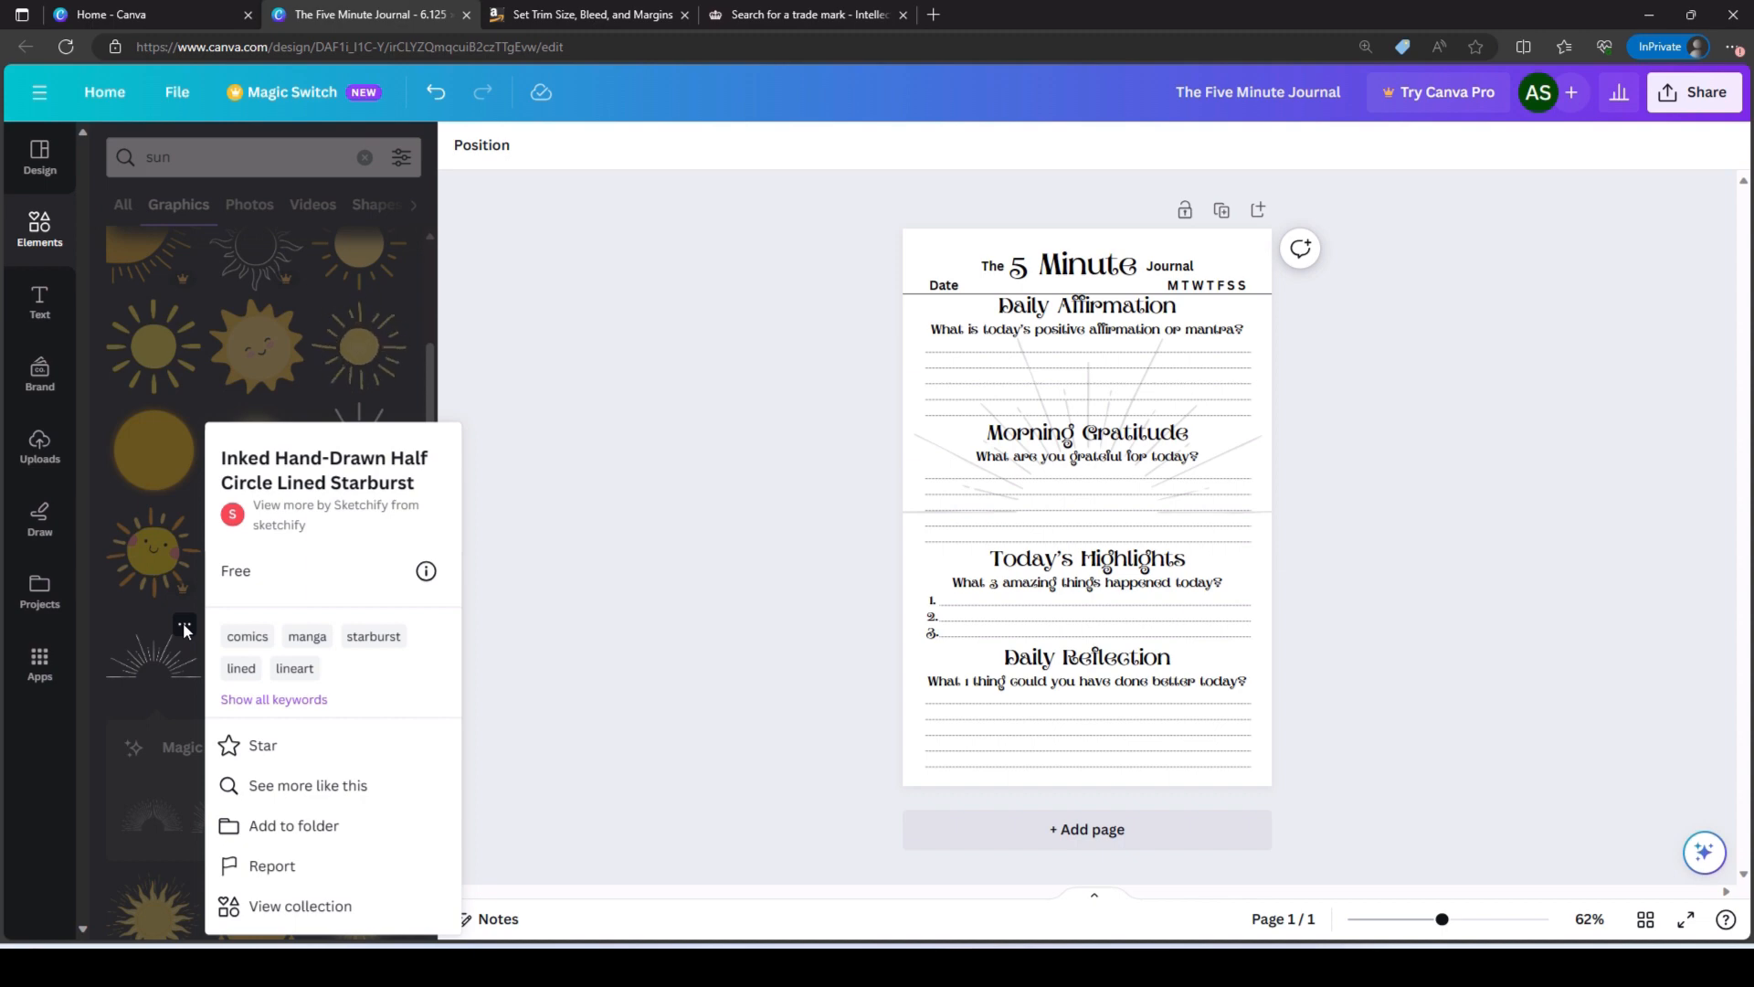
{"action": "left_click", "coordinate": [362, 508]}
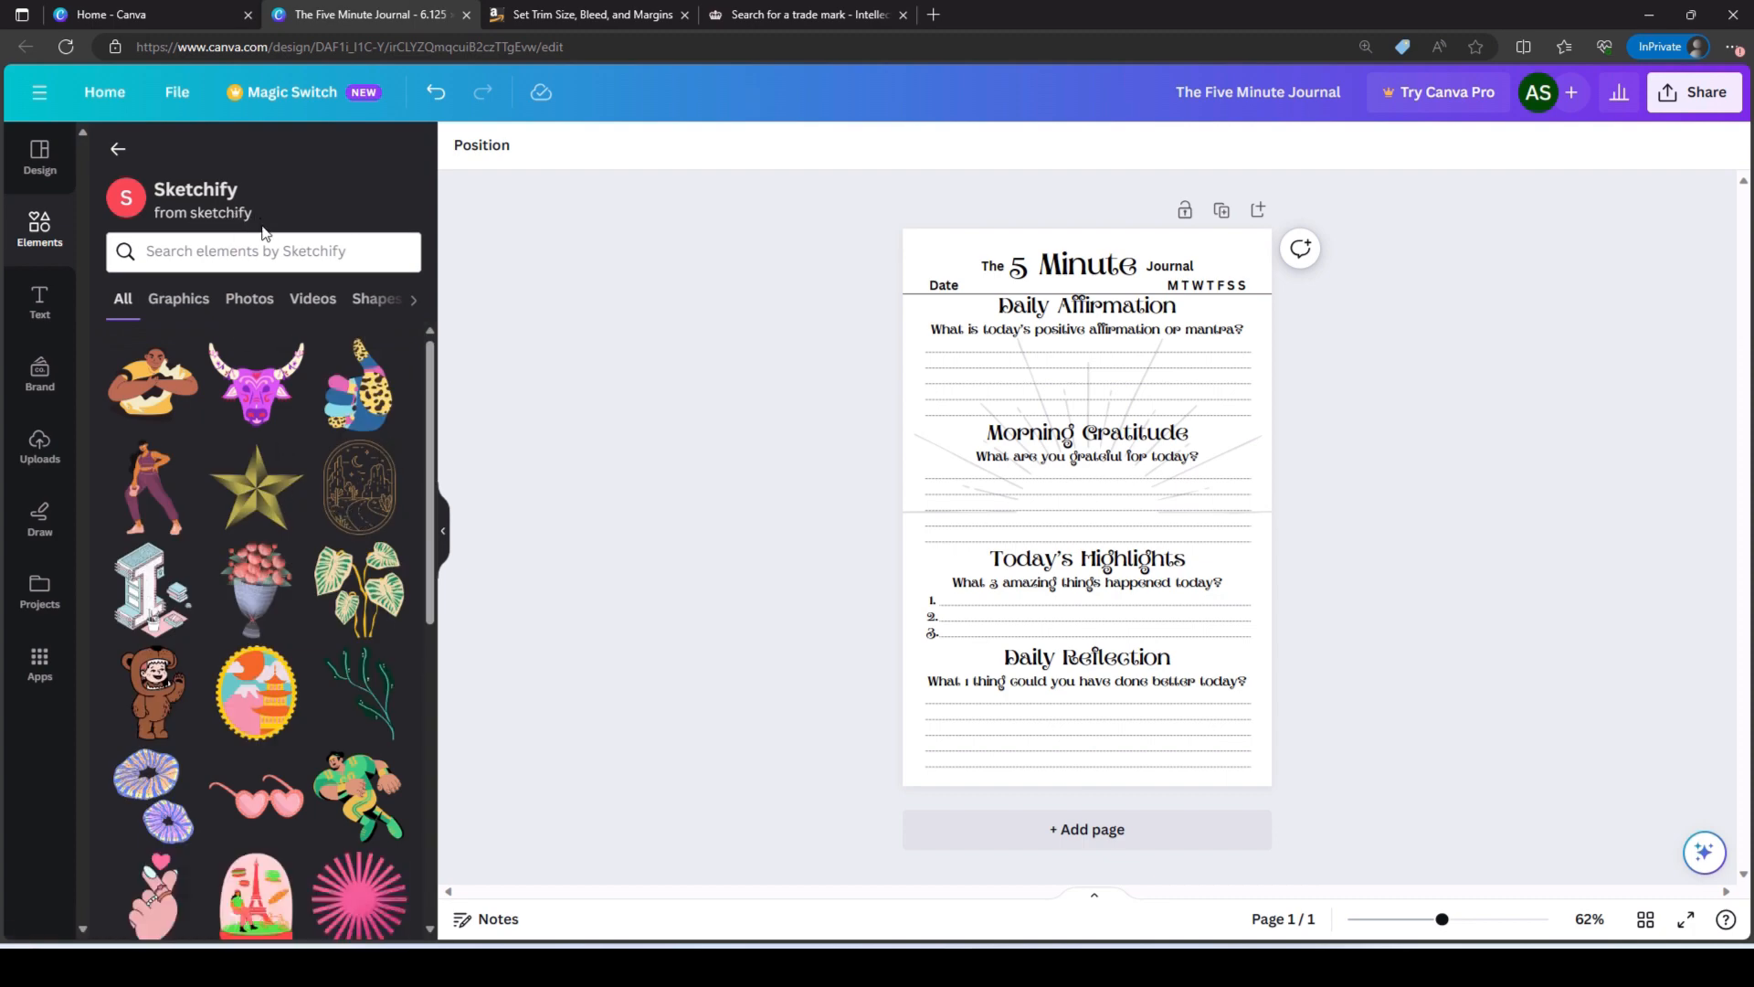
{"action": "left_click", "coordinate": [259, 247]}
{"action": "type", "text": "moon"}
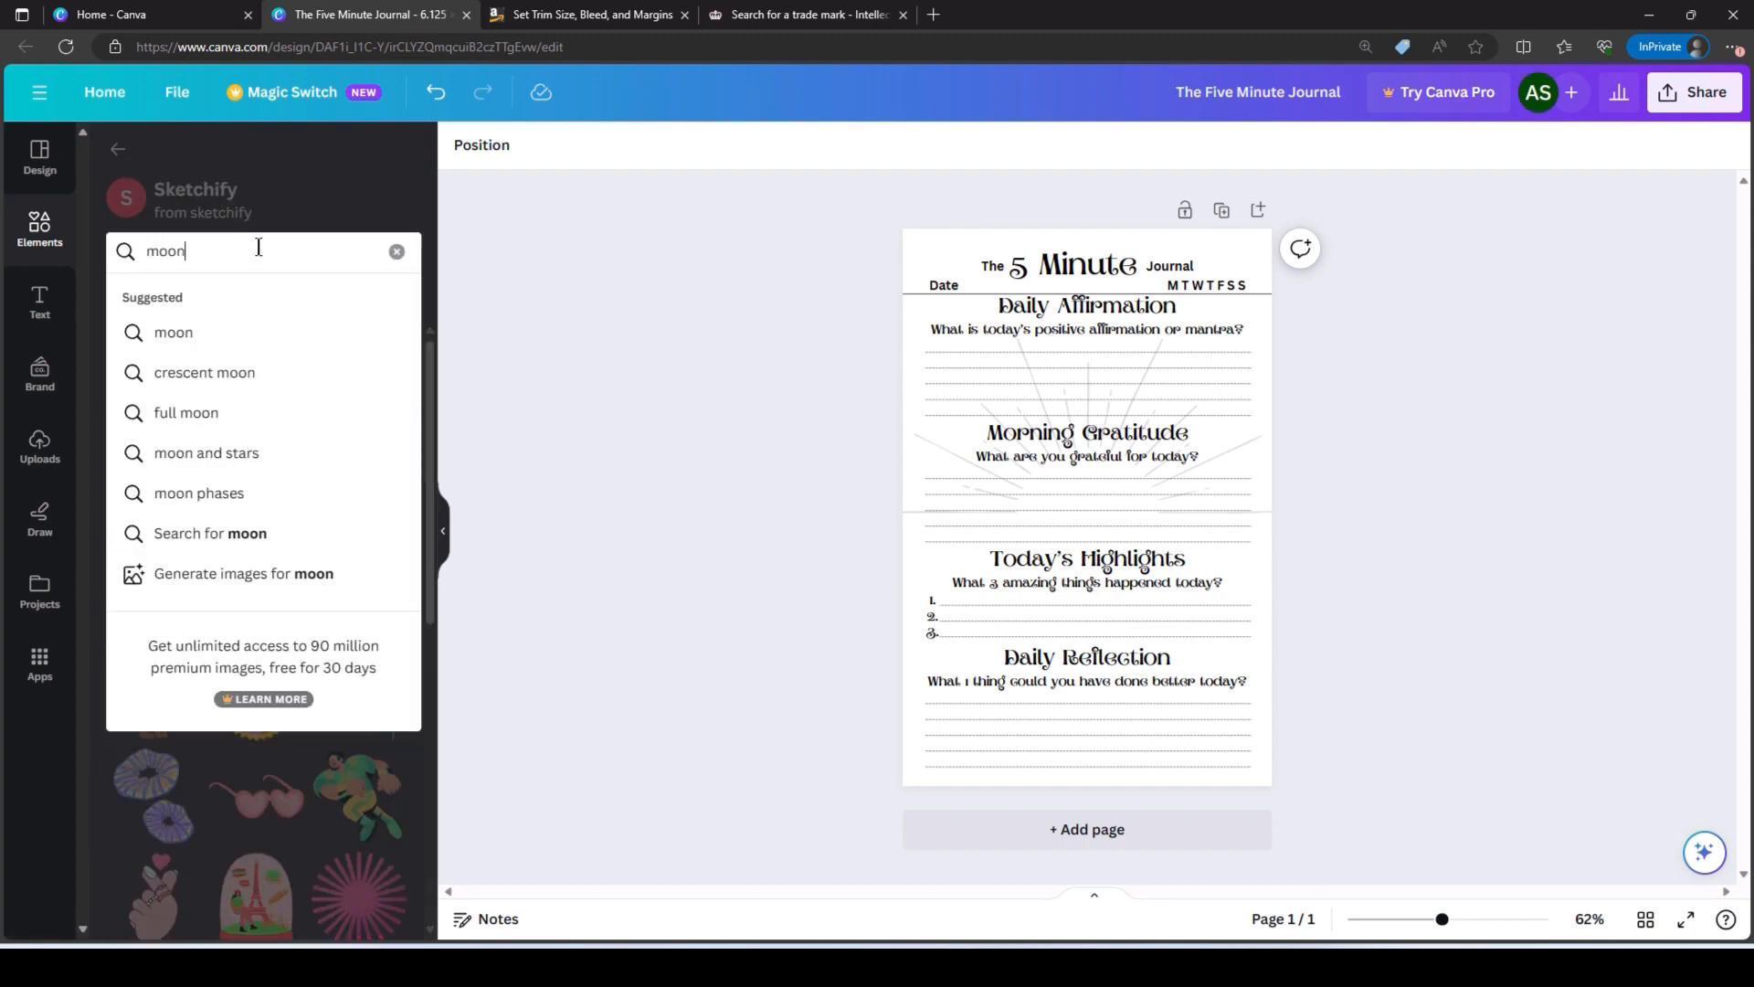
{"action": "key", "text": "Return"}
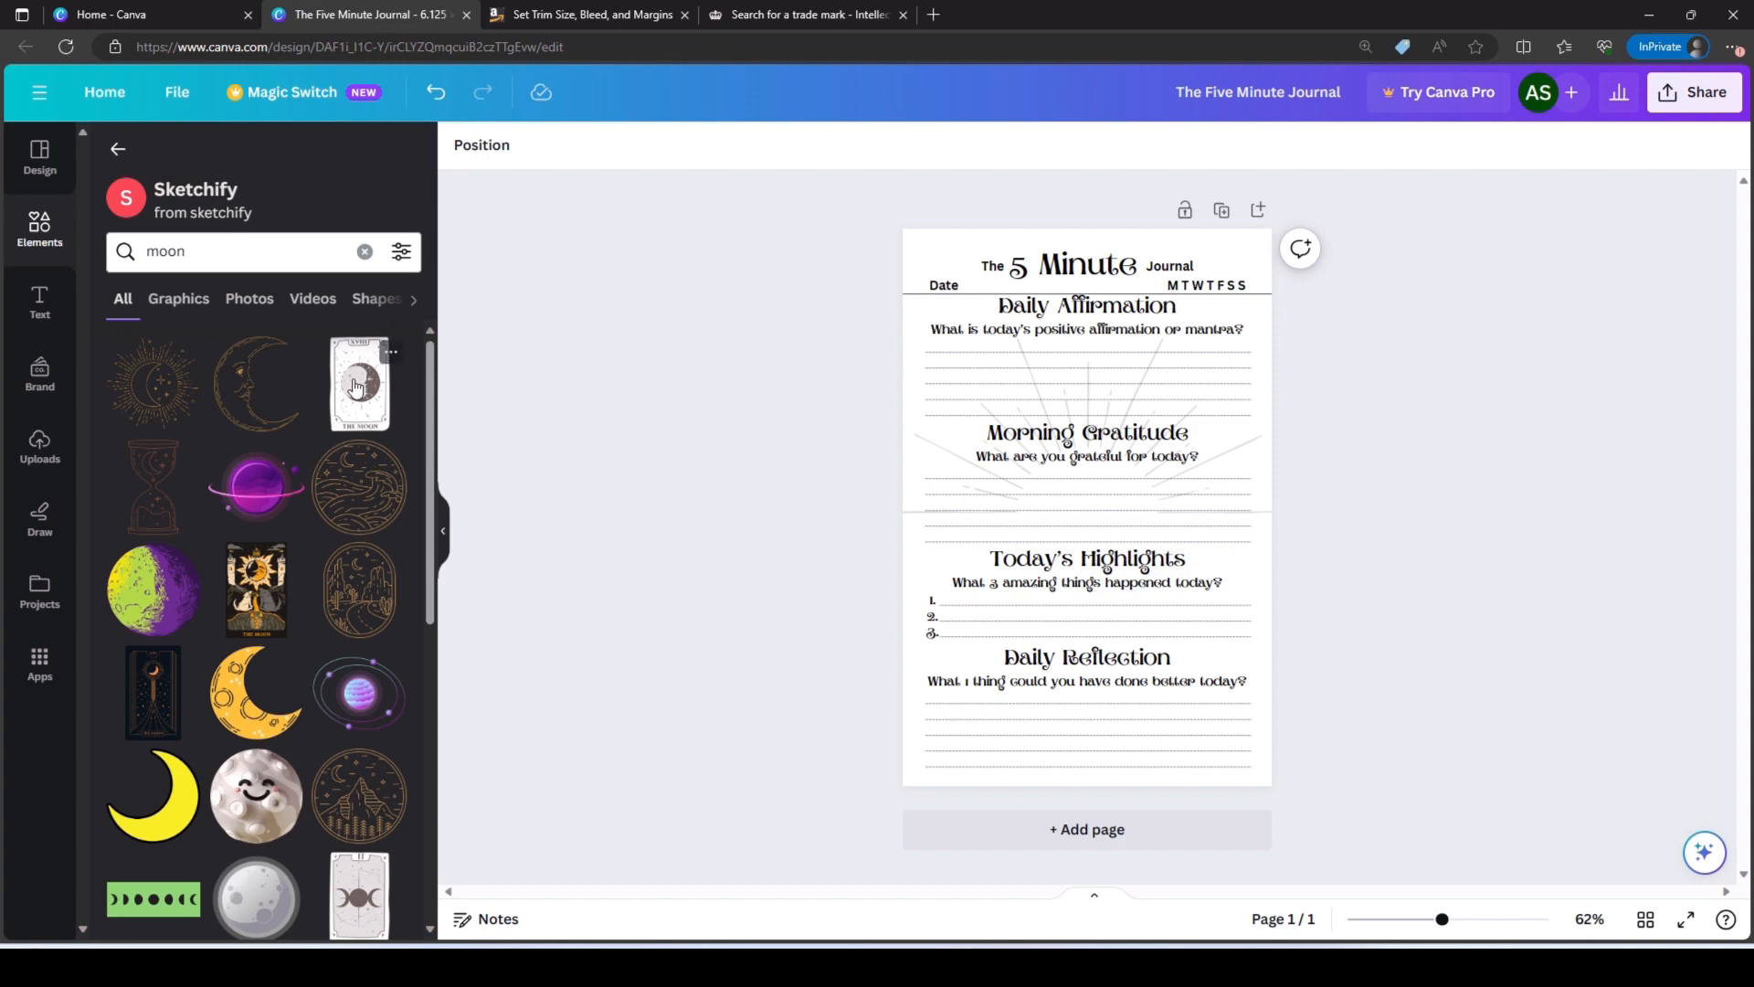
- Insert the line-art crescent moon with a face from the Sketchify results and recolour it black
{"action": "scroll", "coordinate": [307, 476], "scroll_direction": "down", "scroll_amount": 4}
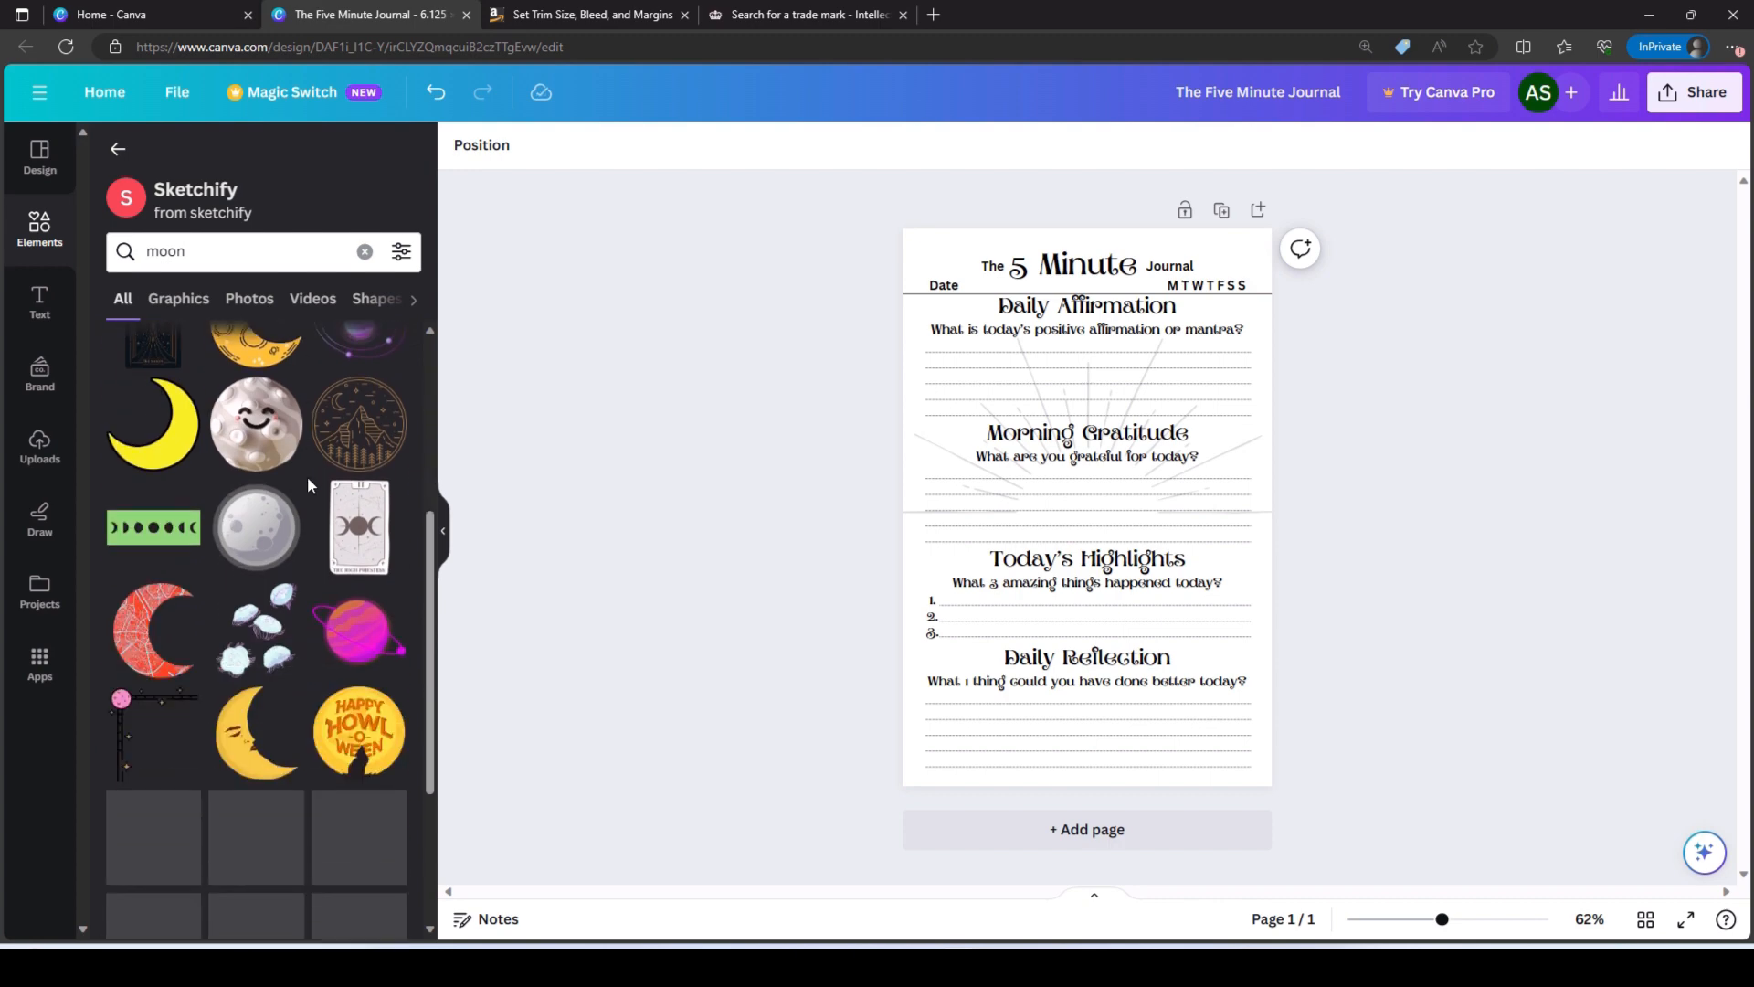
{"action": "scroll", "coordinate": [307, 474], "scroll_direction": "down", "scroll_amount": 3}
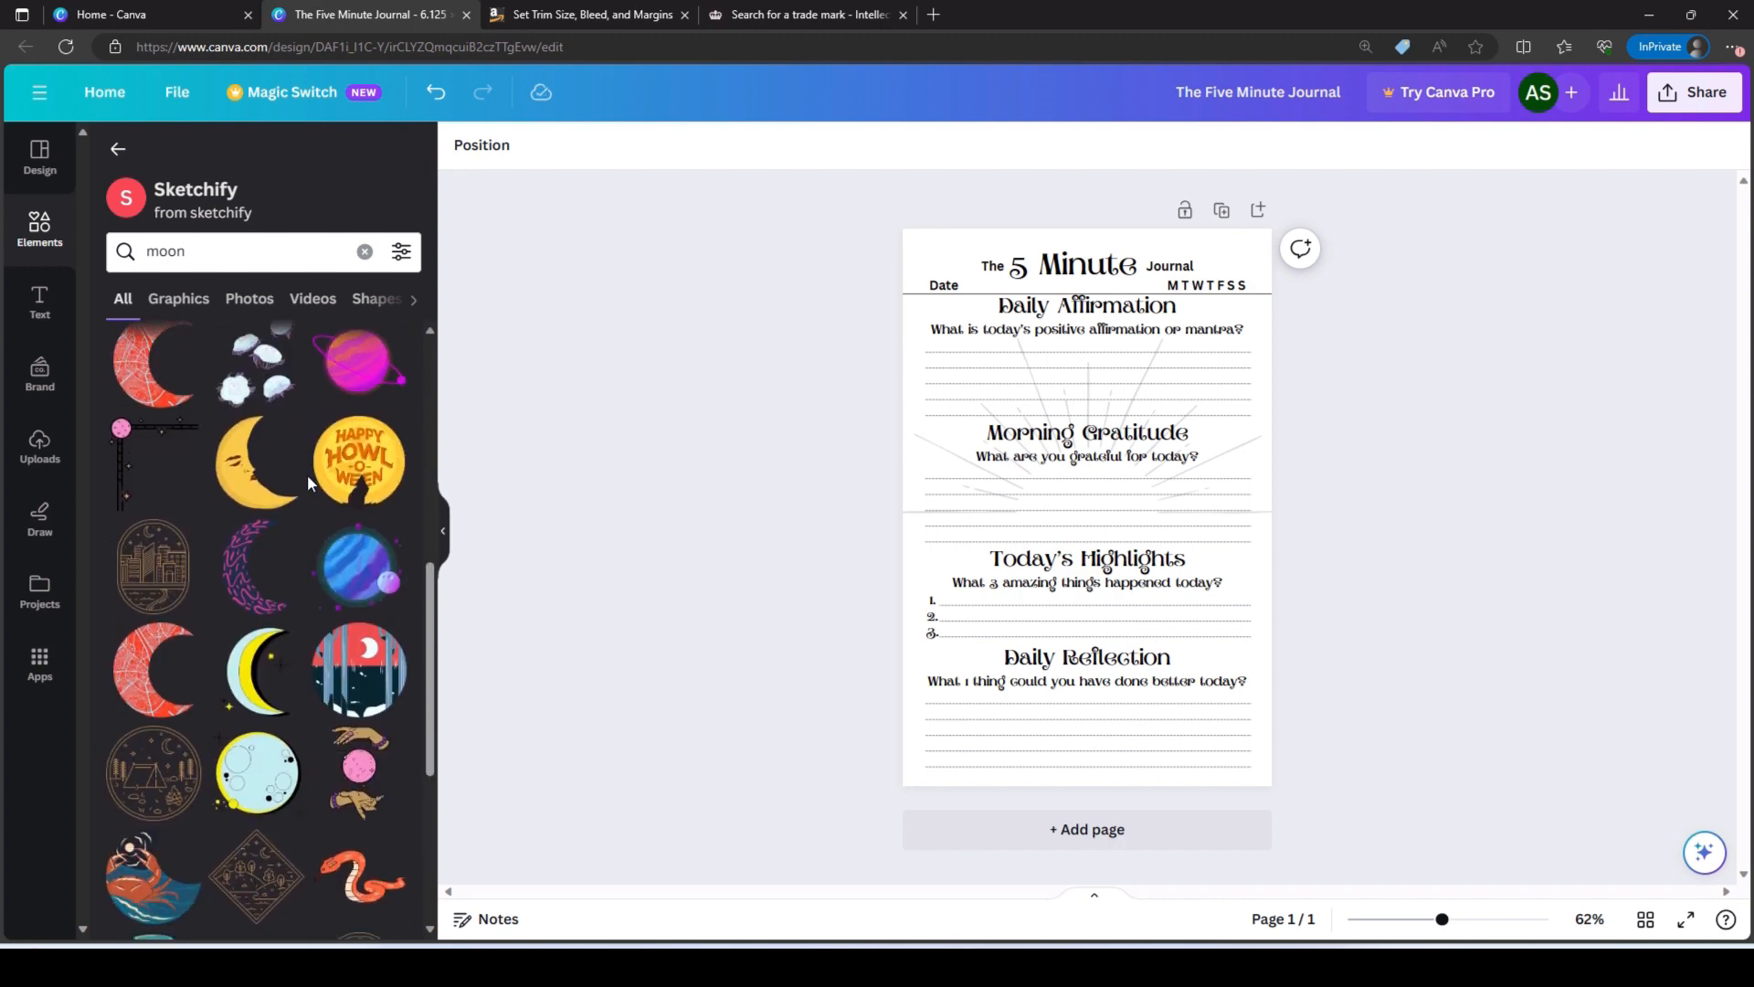
{"action": "scroll", "coordinate": [300, 470], "scroll_direction": "down", "scroll_amount": 5}
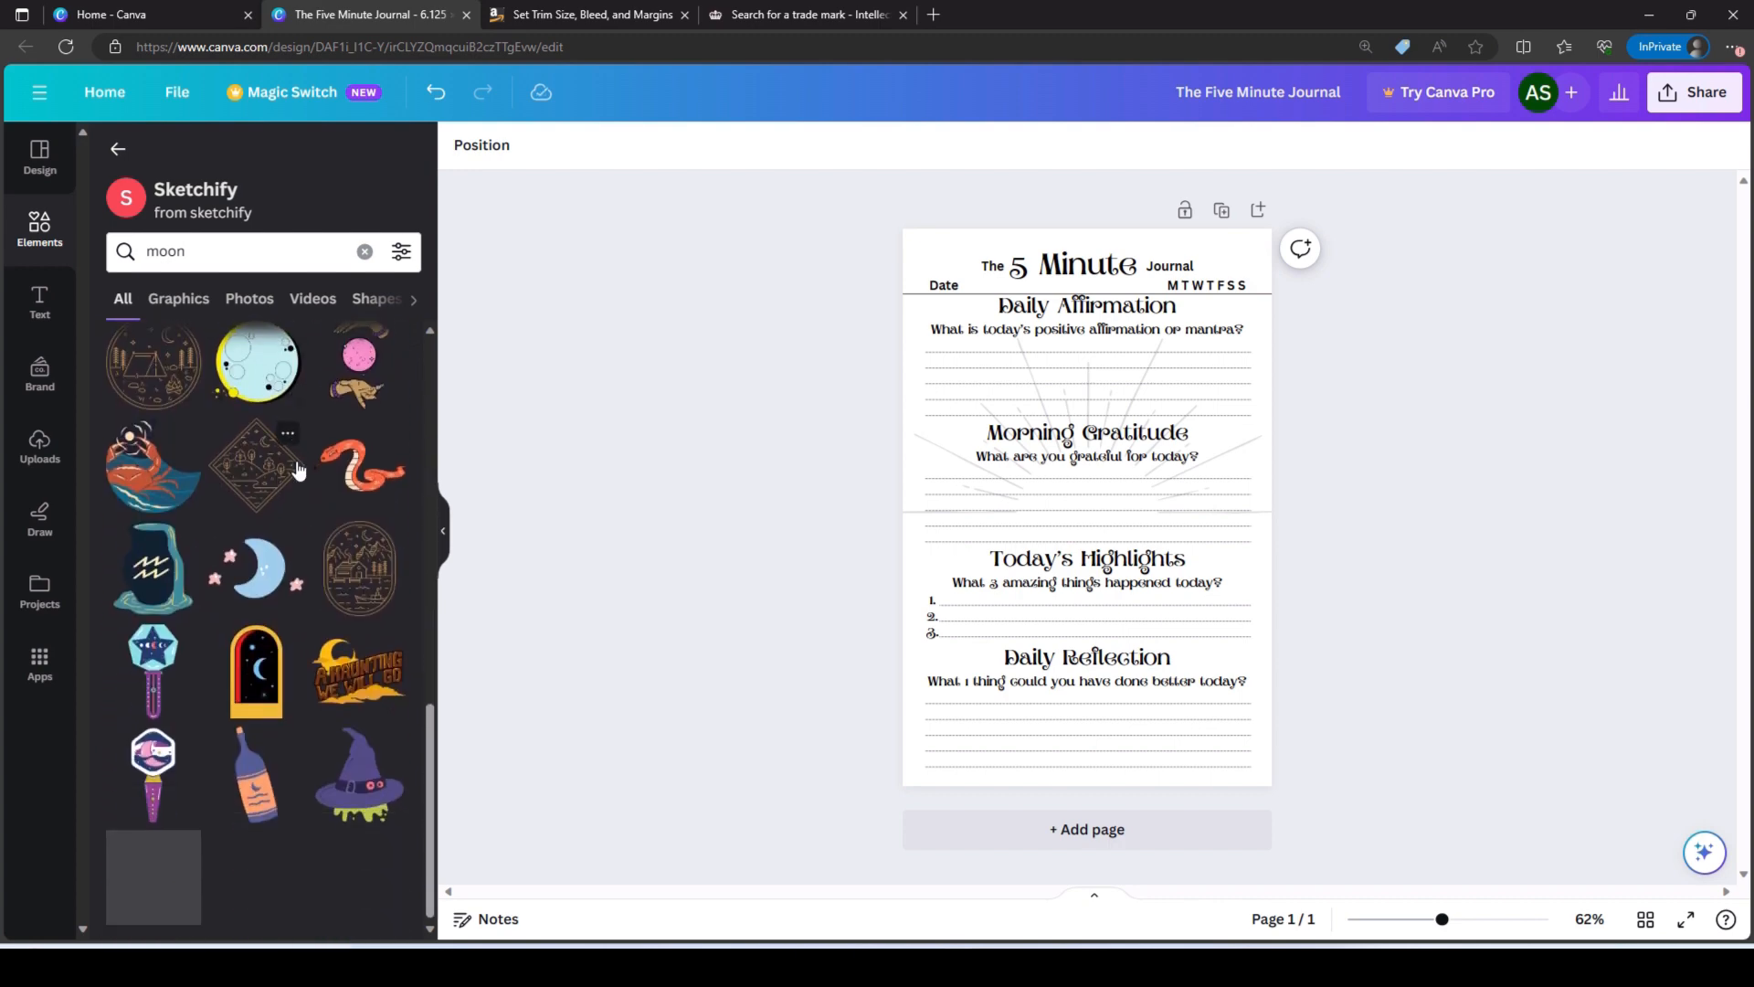
{"action": "scroll", "coordinate": [298, 468], "scroll_direction": "up", "scroll_amount": 6}
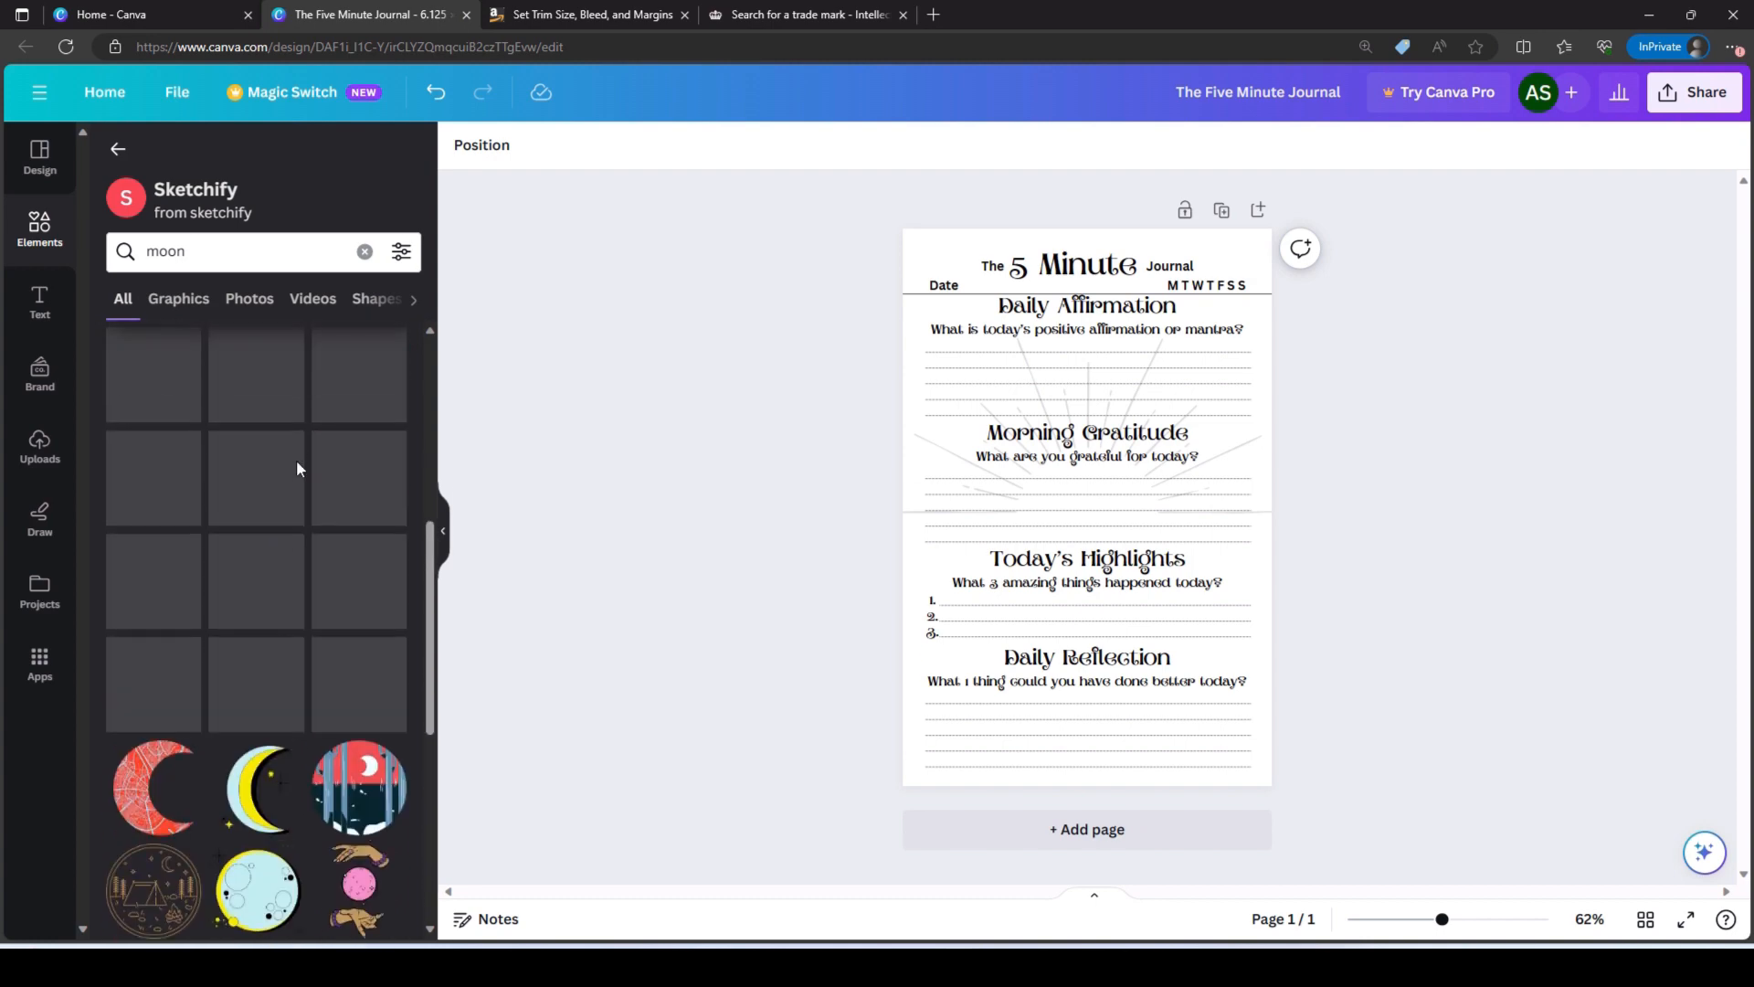
{"action": "scroll", "coordinate": [297, 470], "scroll_direction": "up", "scroll_amount": 5}
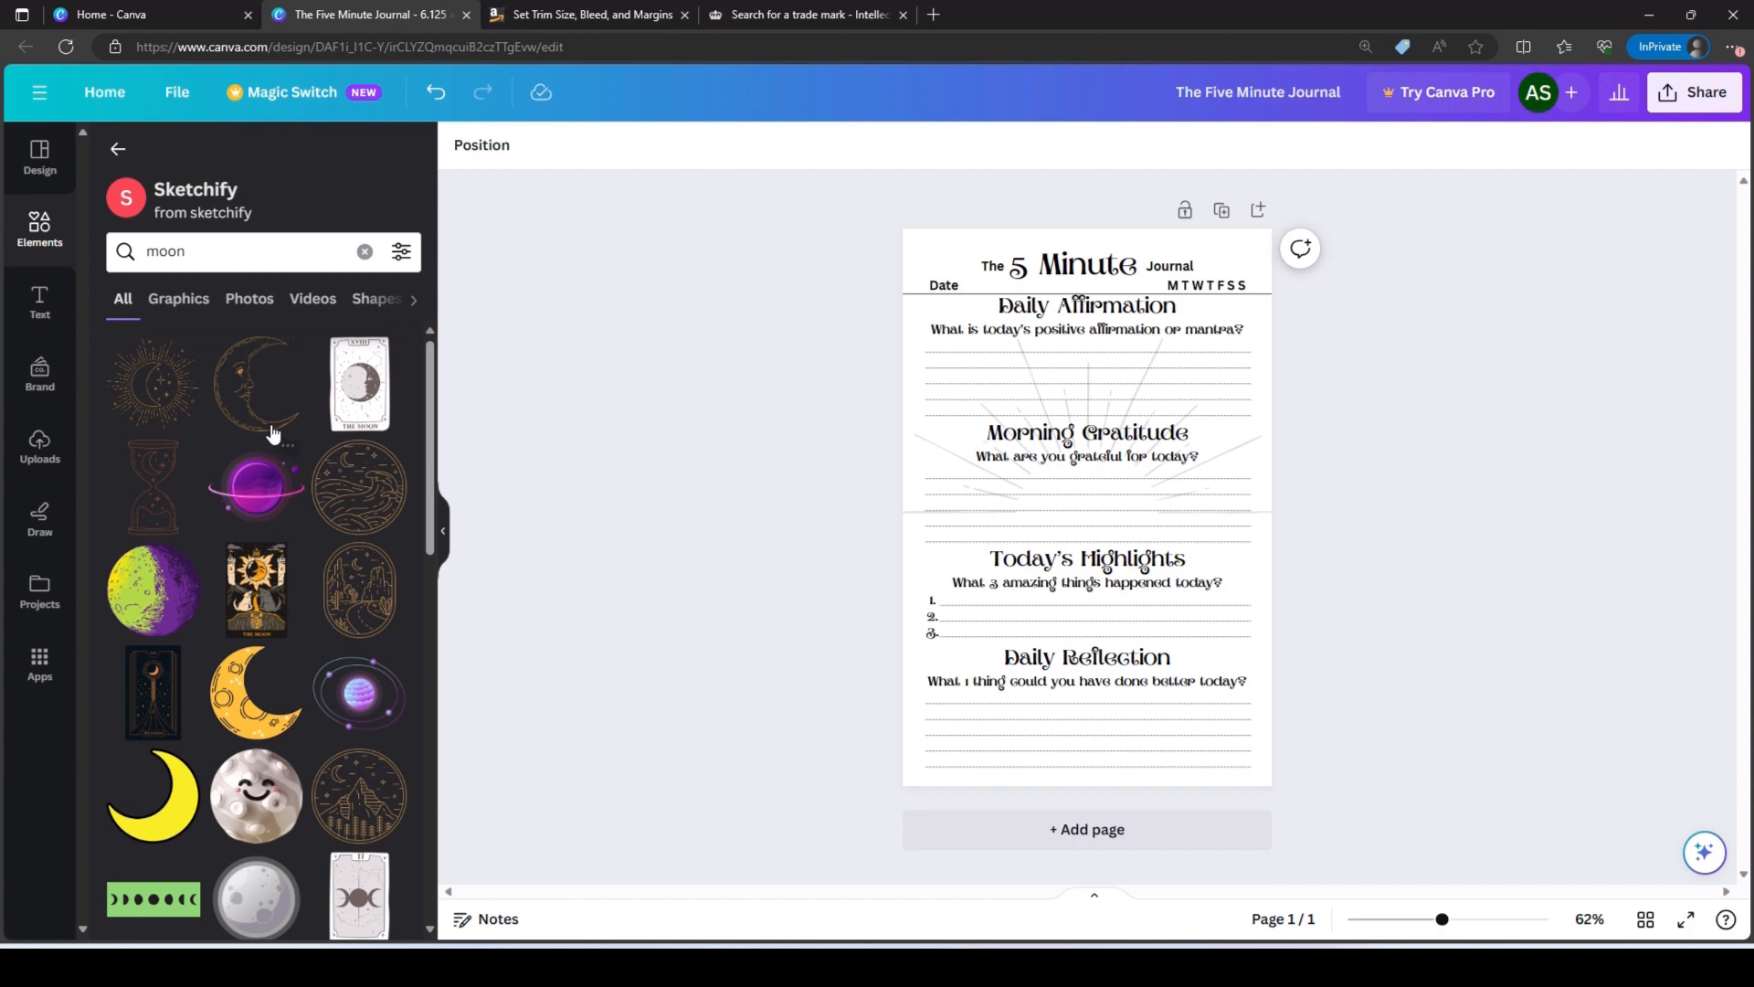
{"action": "left_click", "coordinate": [254, 416]}
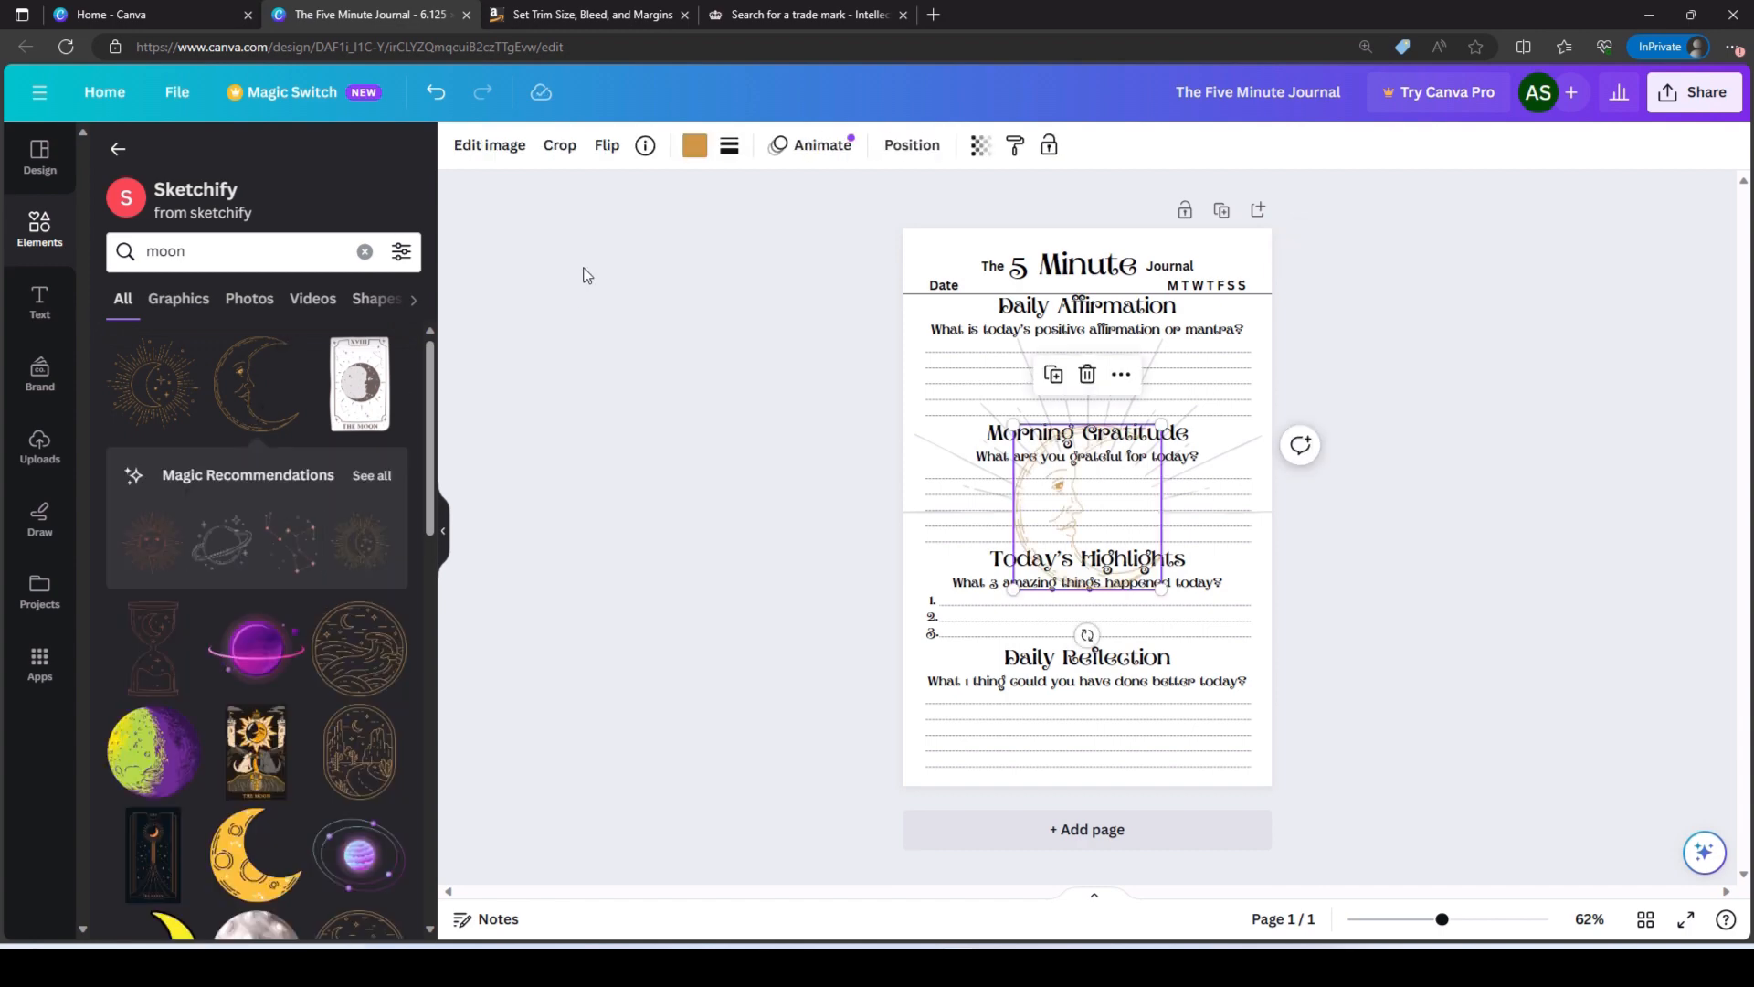
{"action": "left_click", "coordinate": [694, 146]}
{"action": "left_click", "coordinate": [167, 266]}
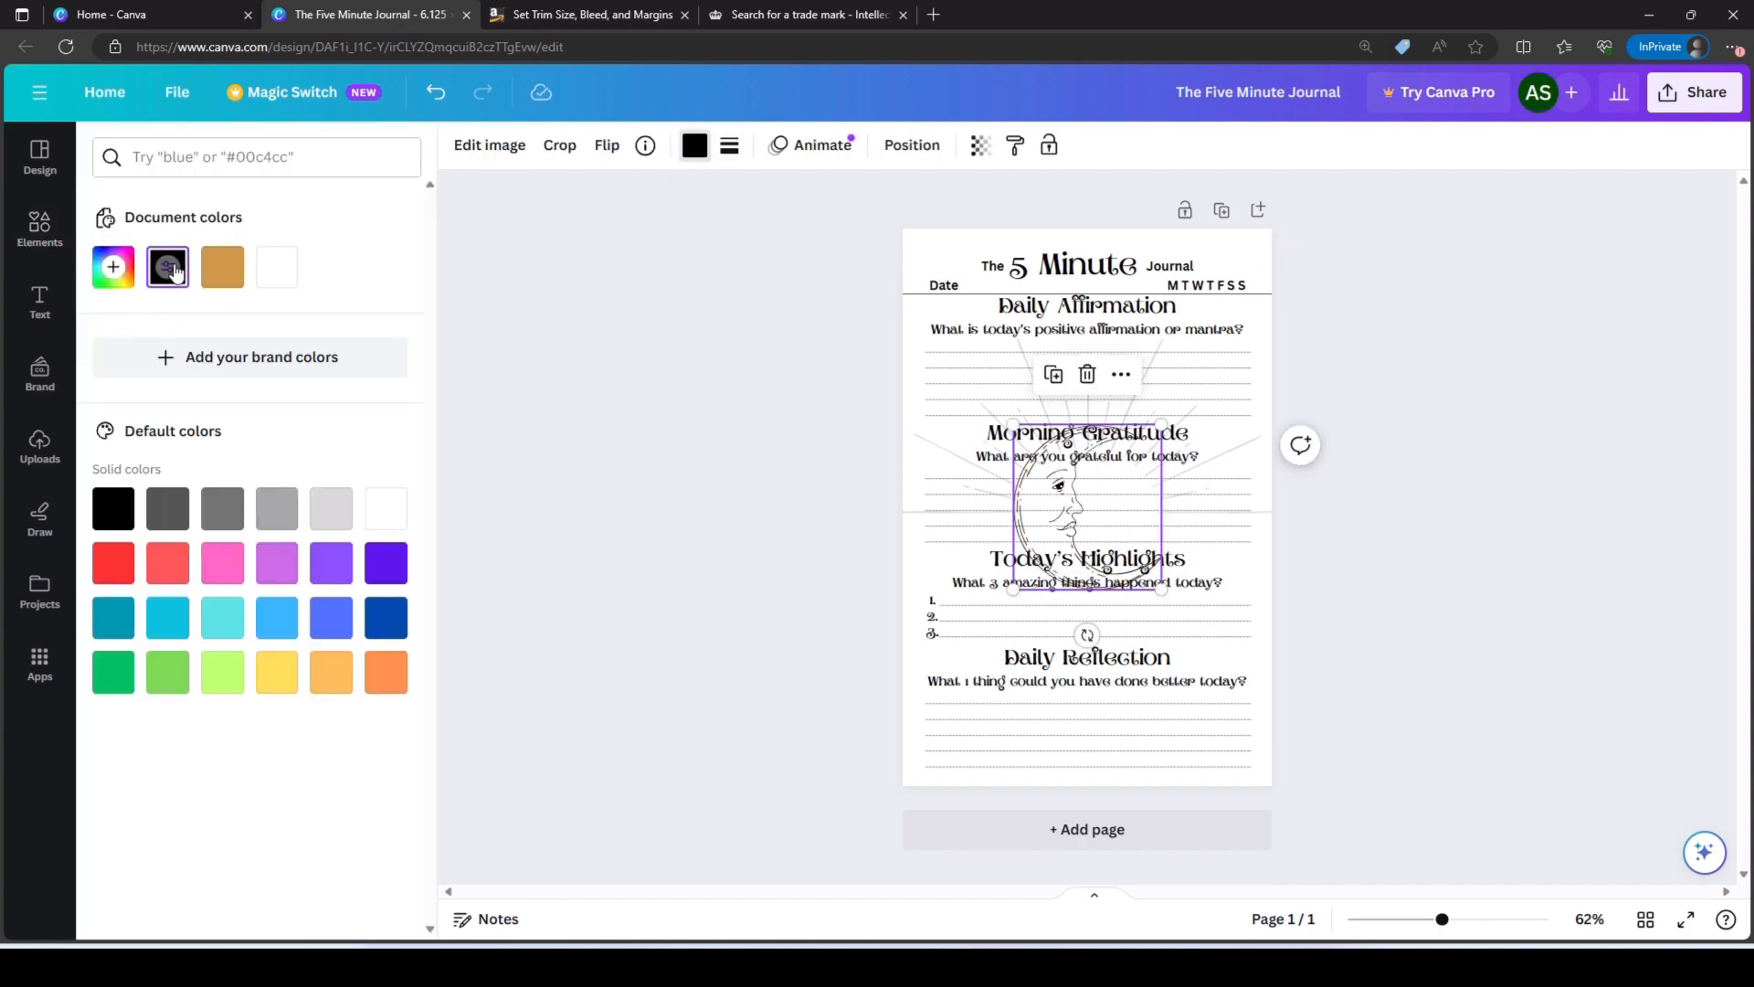
- Move the moon over the two lower journal sections, enlarge it to about 3.46 × 3.85 in, and centre it horizontally
{"action": "left_click_drag", "start_coordinate": [1060, 511], "coordinate": [1073, 663]}
{"action": "left_click_drag", "start_coordinate": [1174, 576], "coordinate": [1199, 552]}
{"action": "left_click_drag", "start_coordinate": [1026, 739], "coordinate": [990, 780]}
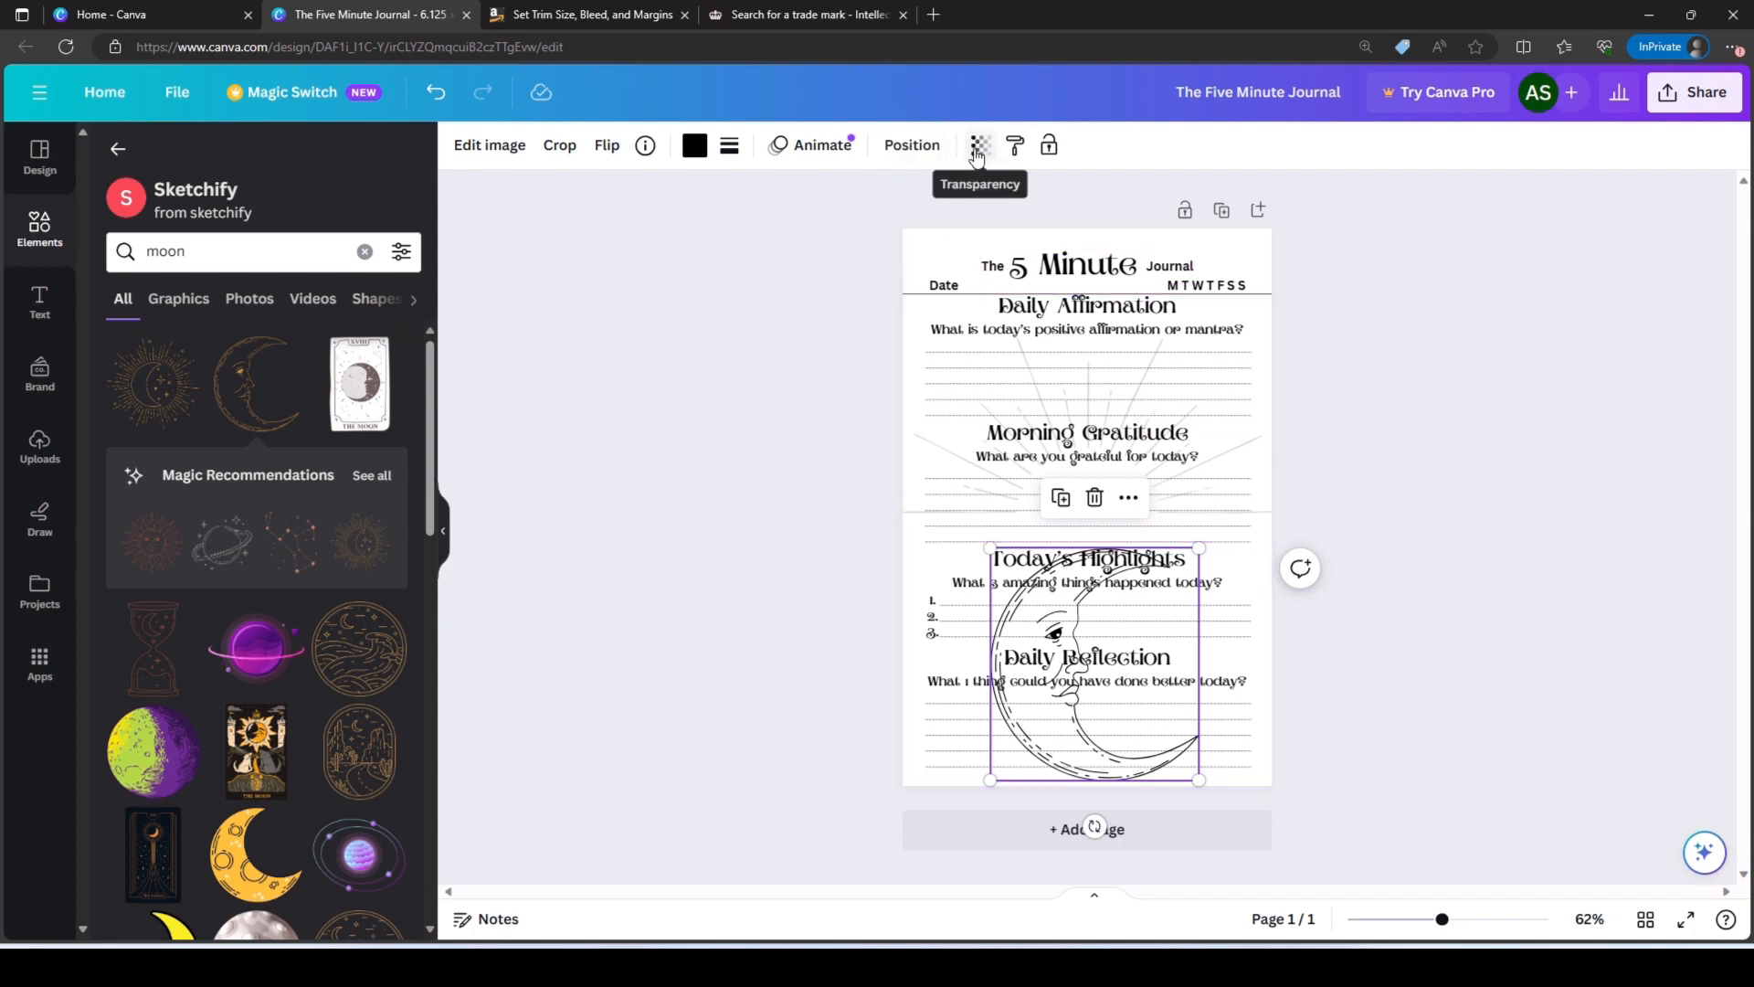
{"action": "left_click", "coordinate": [918, 148]}
{"action": "left_click", "coordinate": [285, 367]}
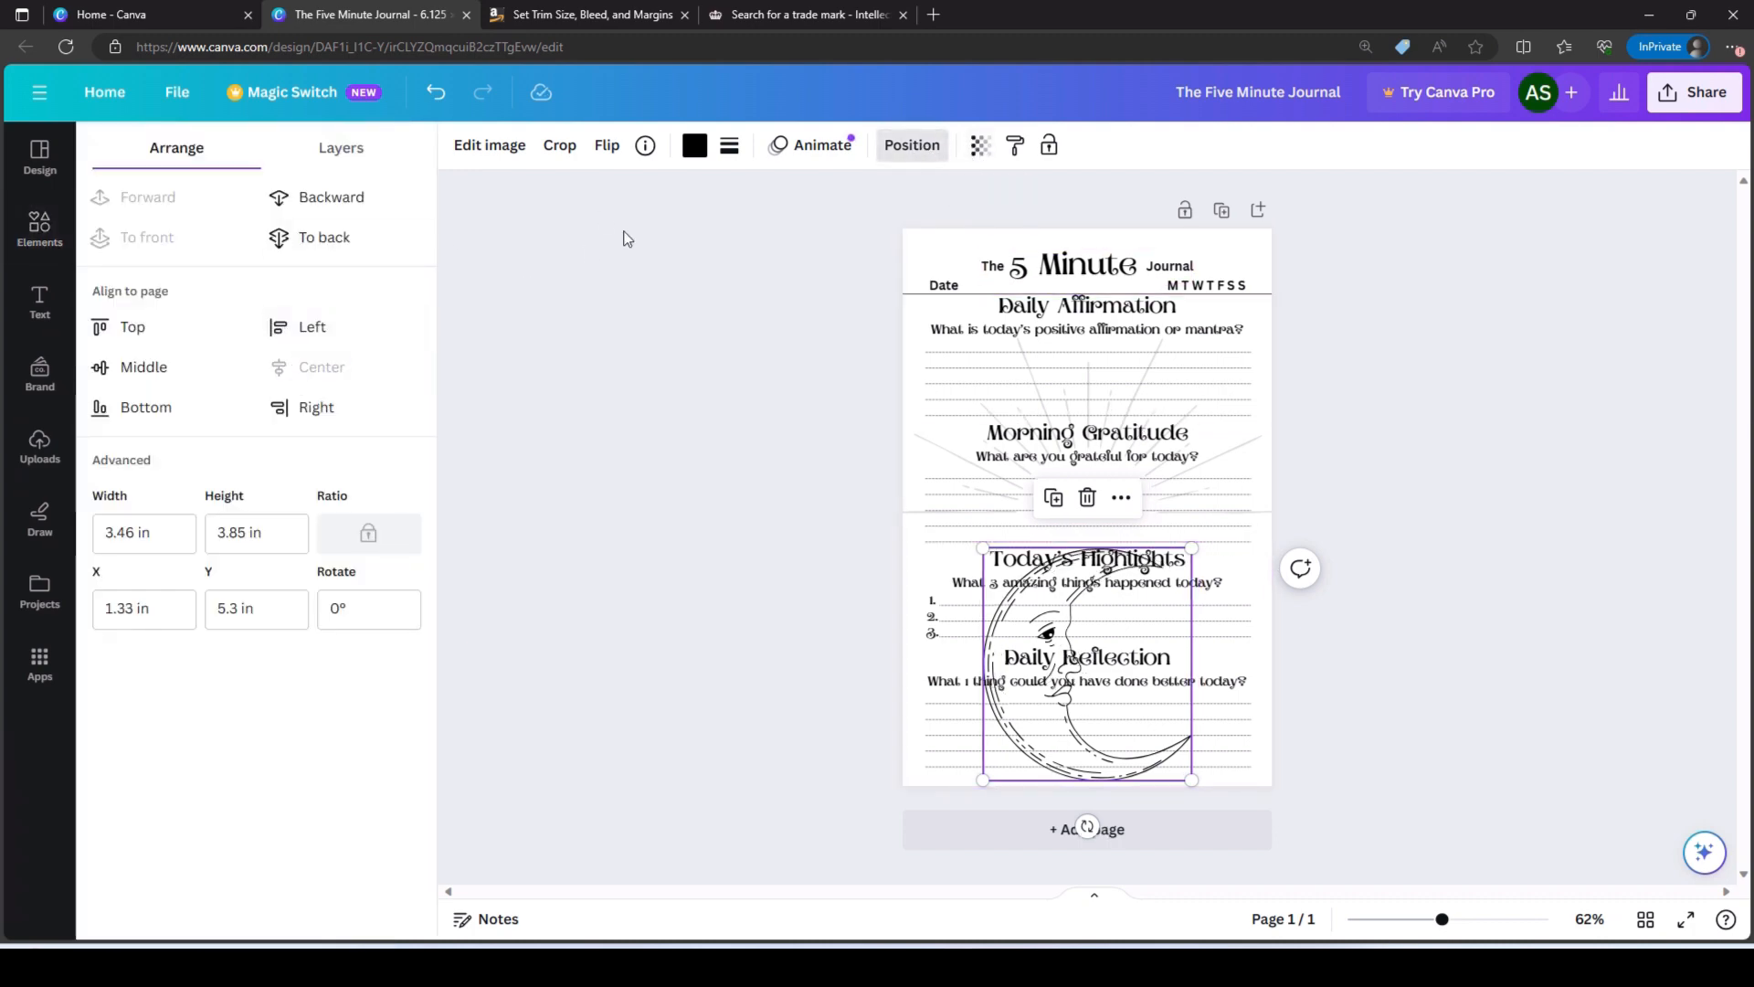
- Set the moon's transparency to 21
{"action": "left_click", "coordinate": [981, 148]}
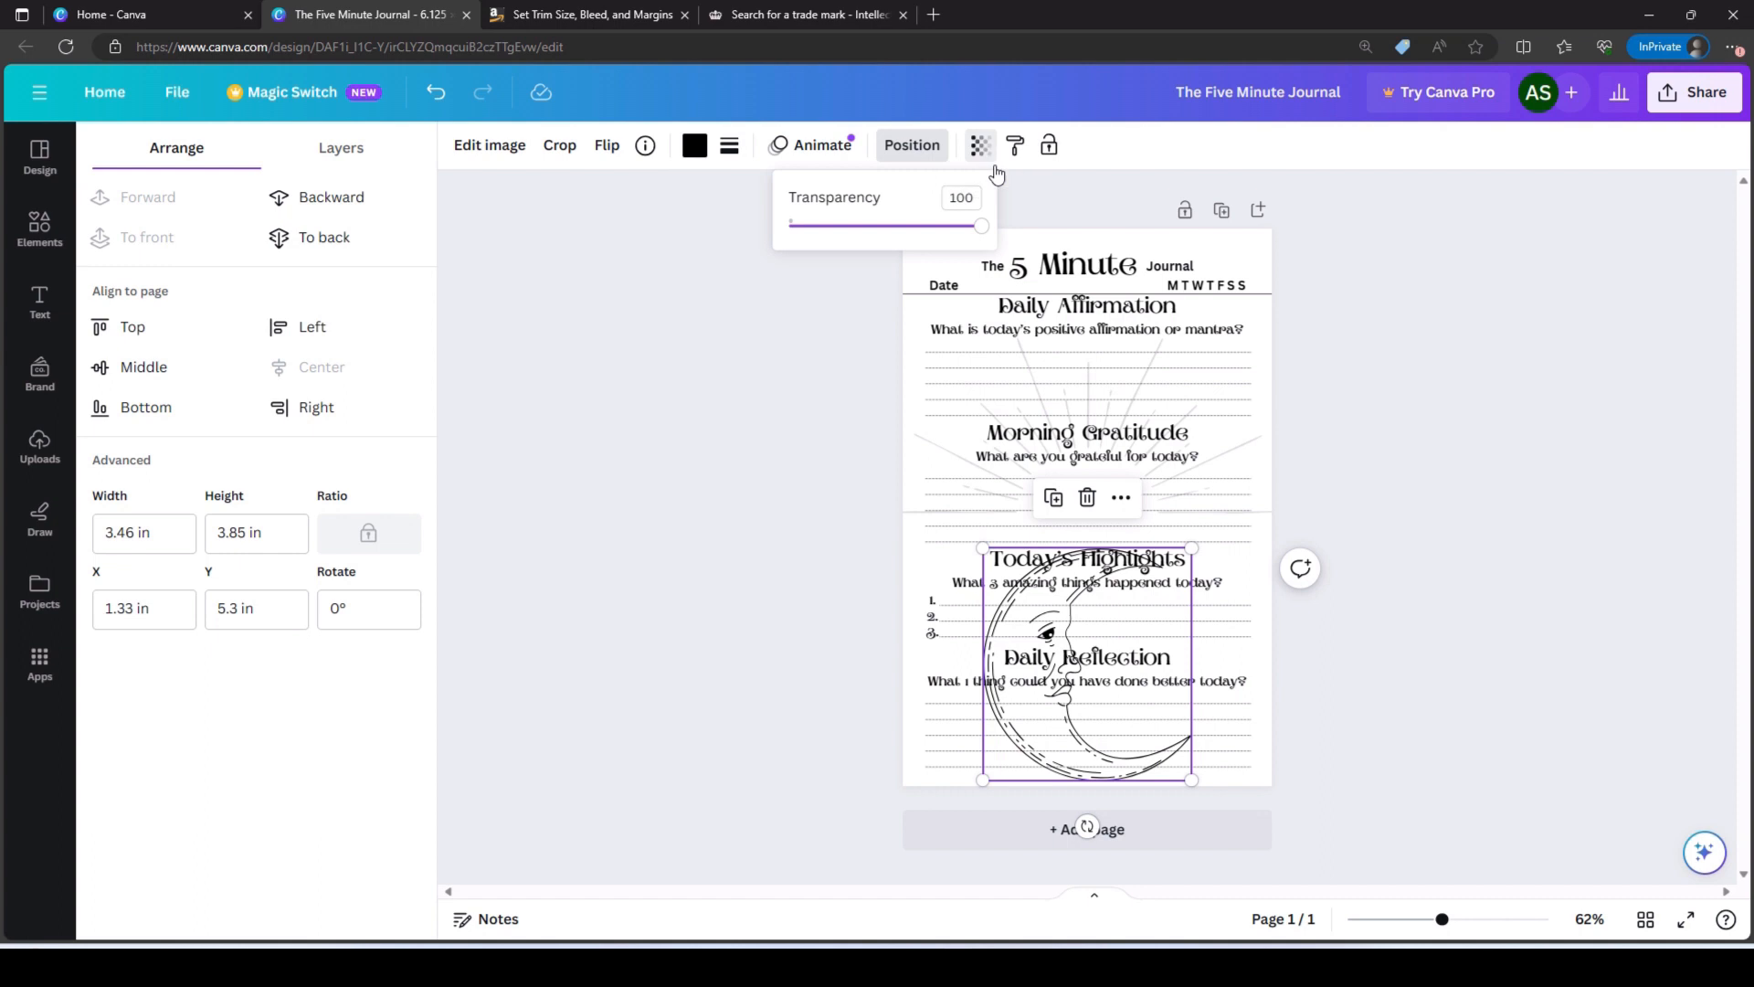
{"action": "left_click_drag", "start_coordinate": [979, 235], "coordinate": [829, 232]}
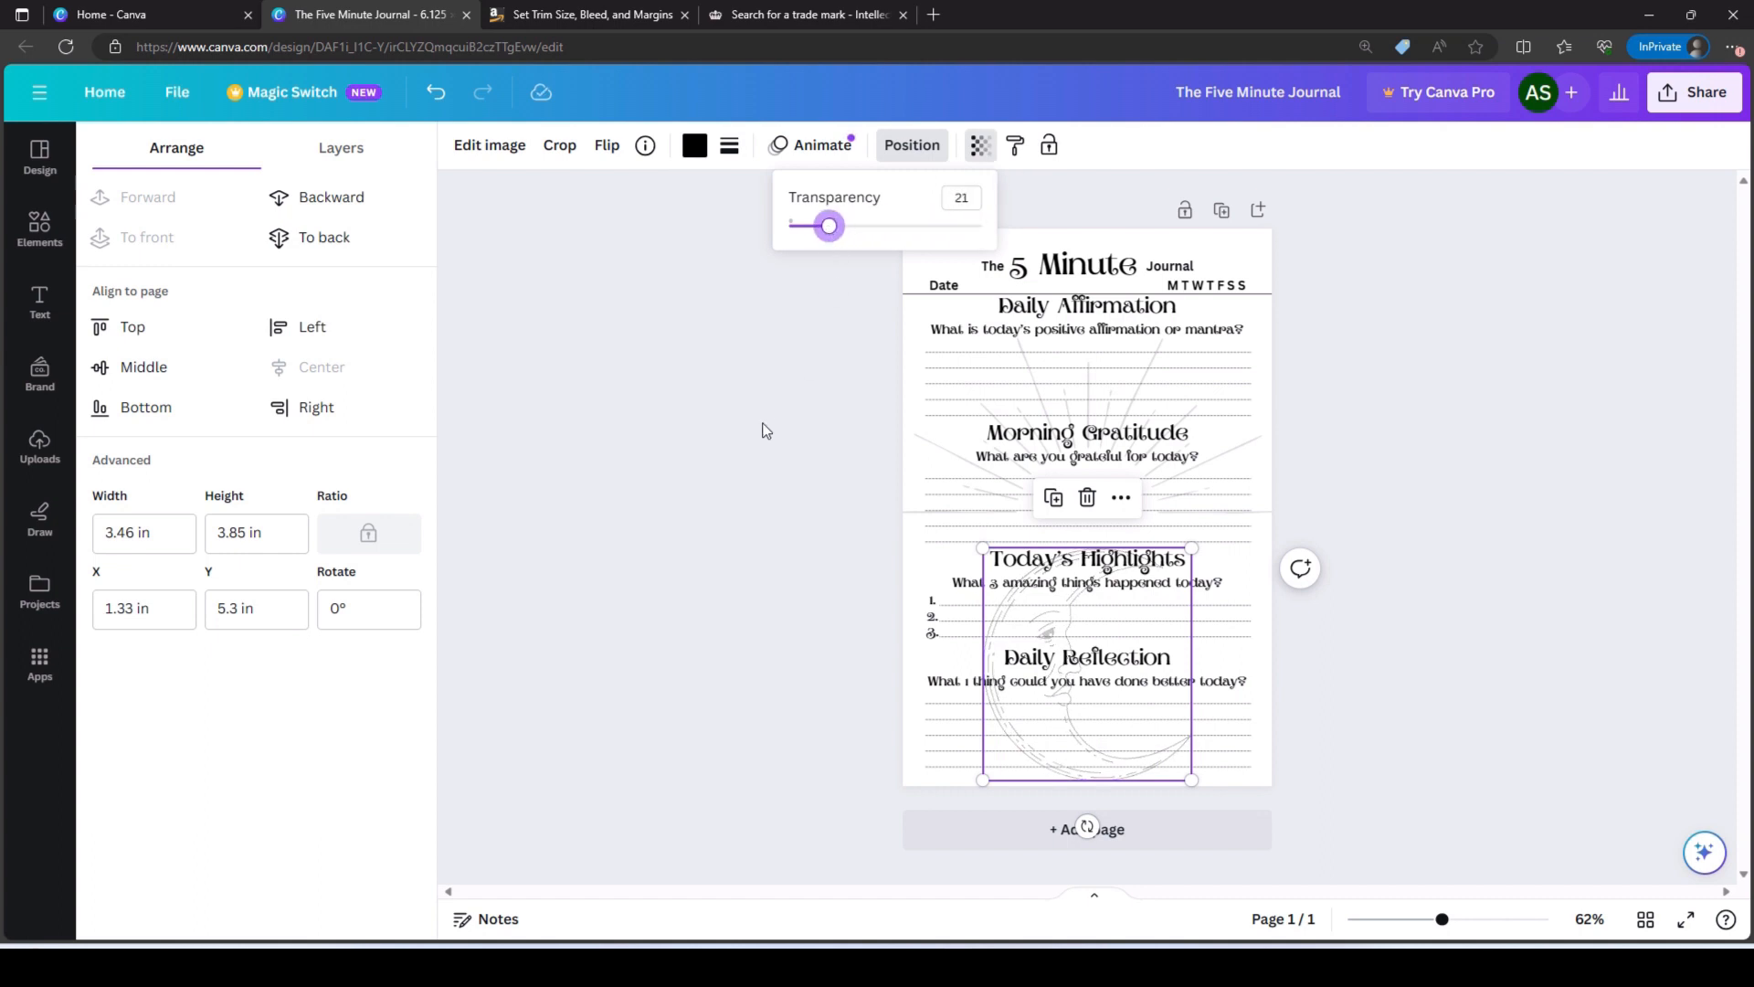
{"action": "left_click", "coordinate": [764, 430]}
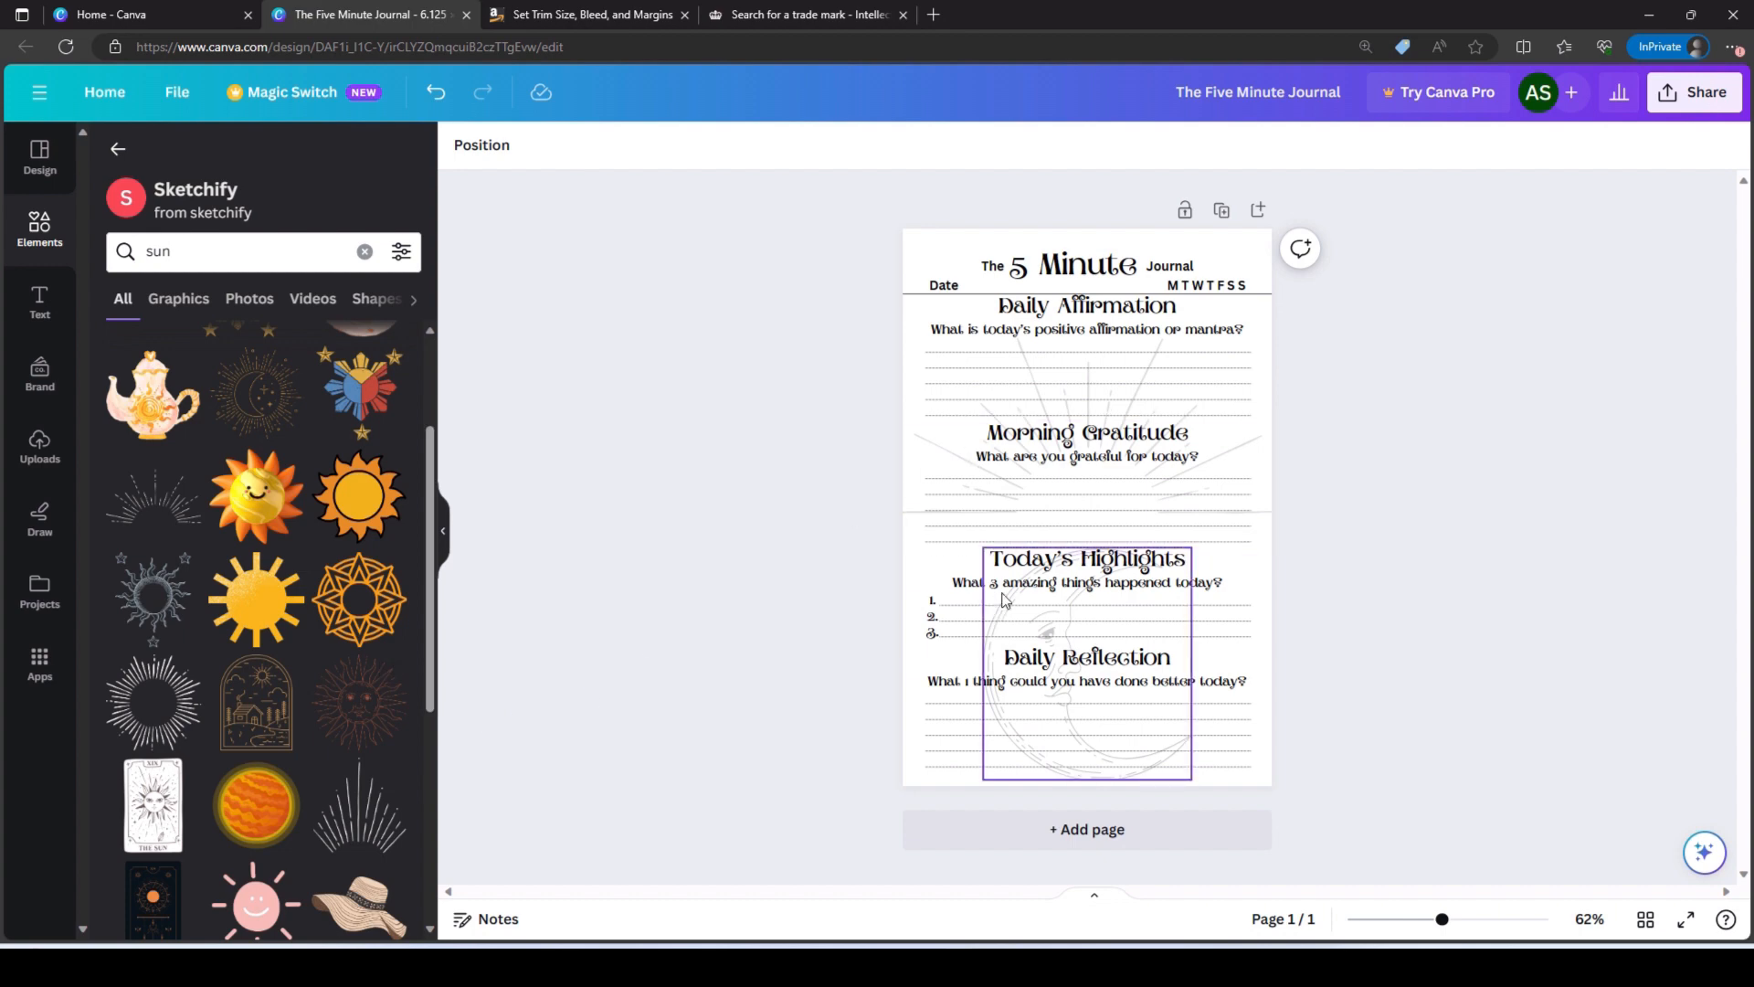
- Delete the faint starburst behind the Daily Affirmation and Morning Gratitude sections
{"action": "left_click_drag", "start_coordinate": [1026, 438], "coordinate": [1173, 440]}
{"action": "left_click", "coordinate": [962, 485]}
{"action": "key", "text": "Delete"}
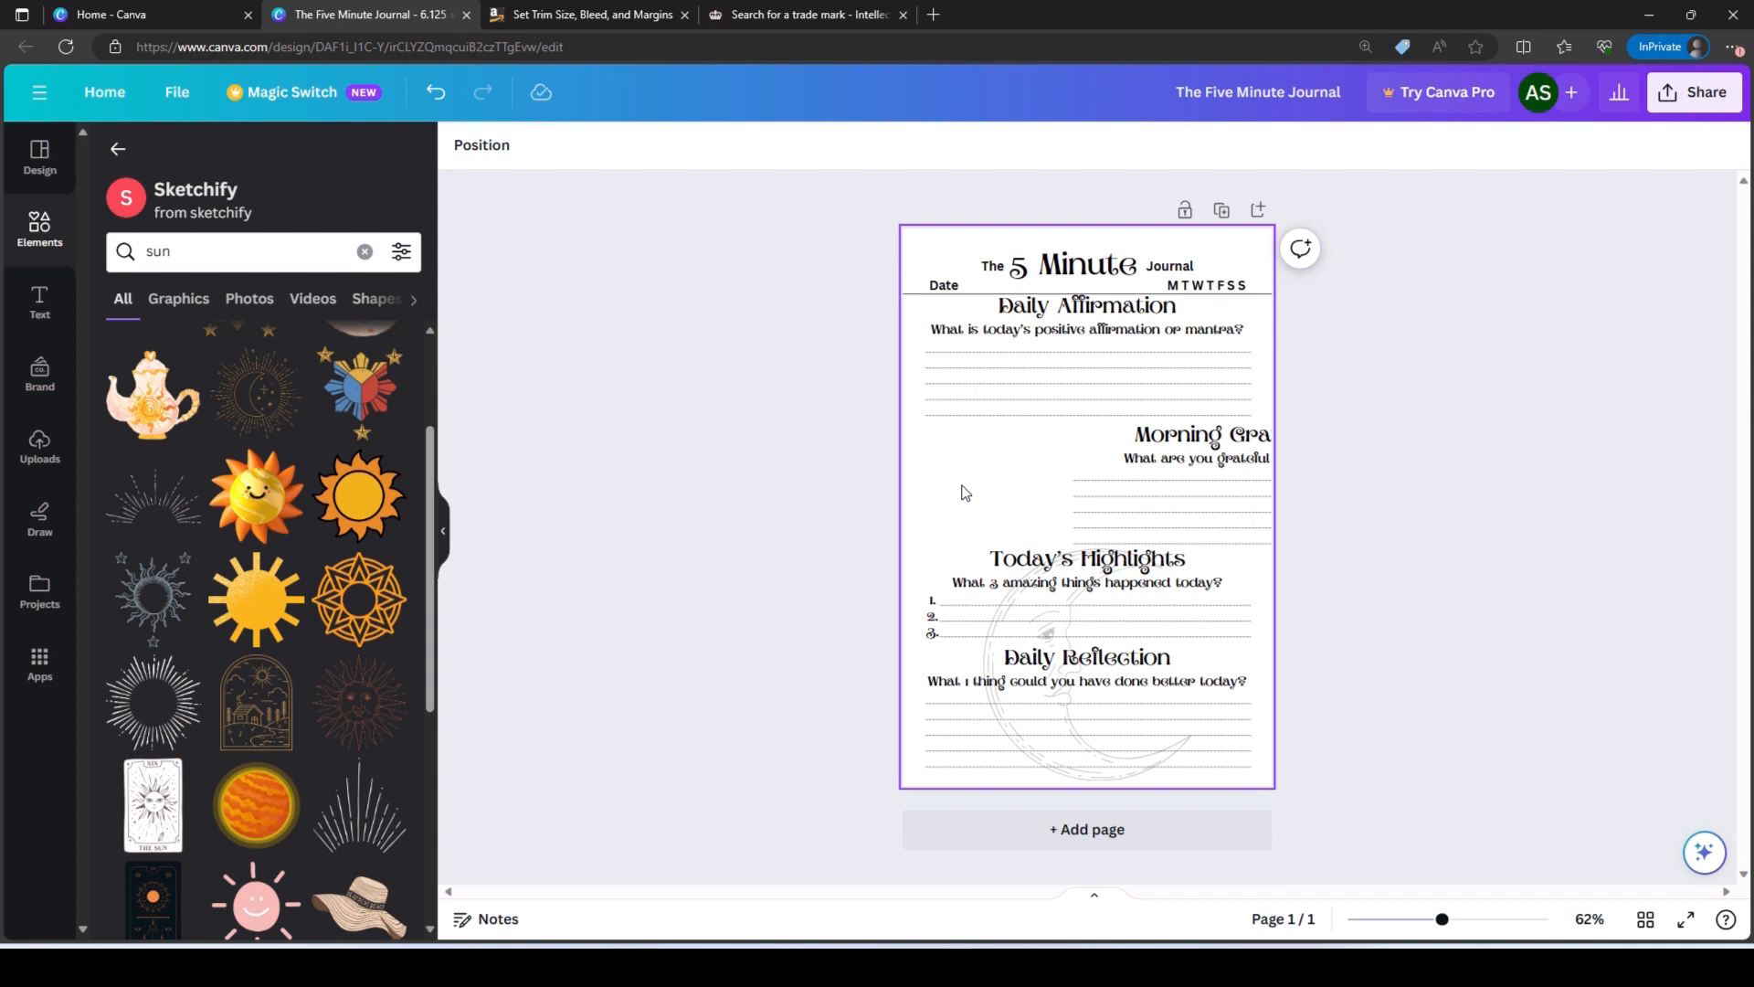
- Insert the line-art sun with a face from the Sketchify results and recolour it black
{"action": "left_click", "coordinate": [354, 702]}
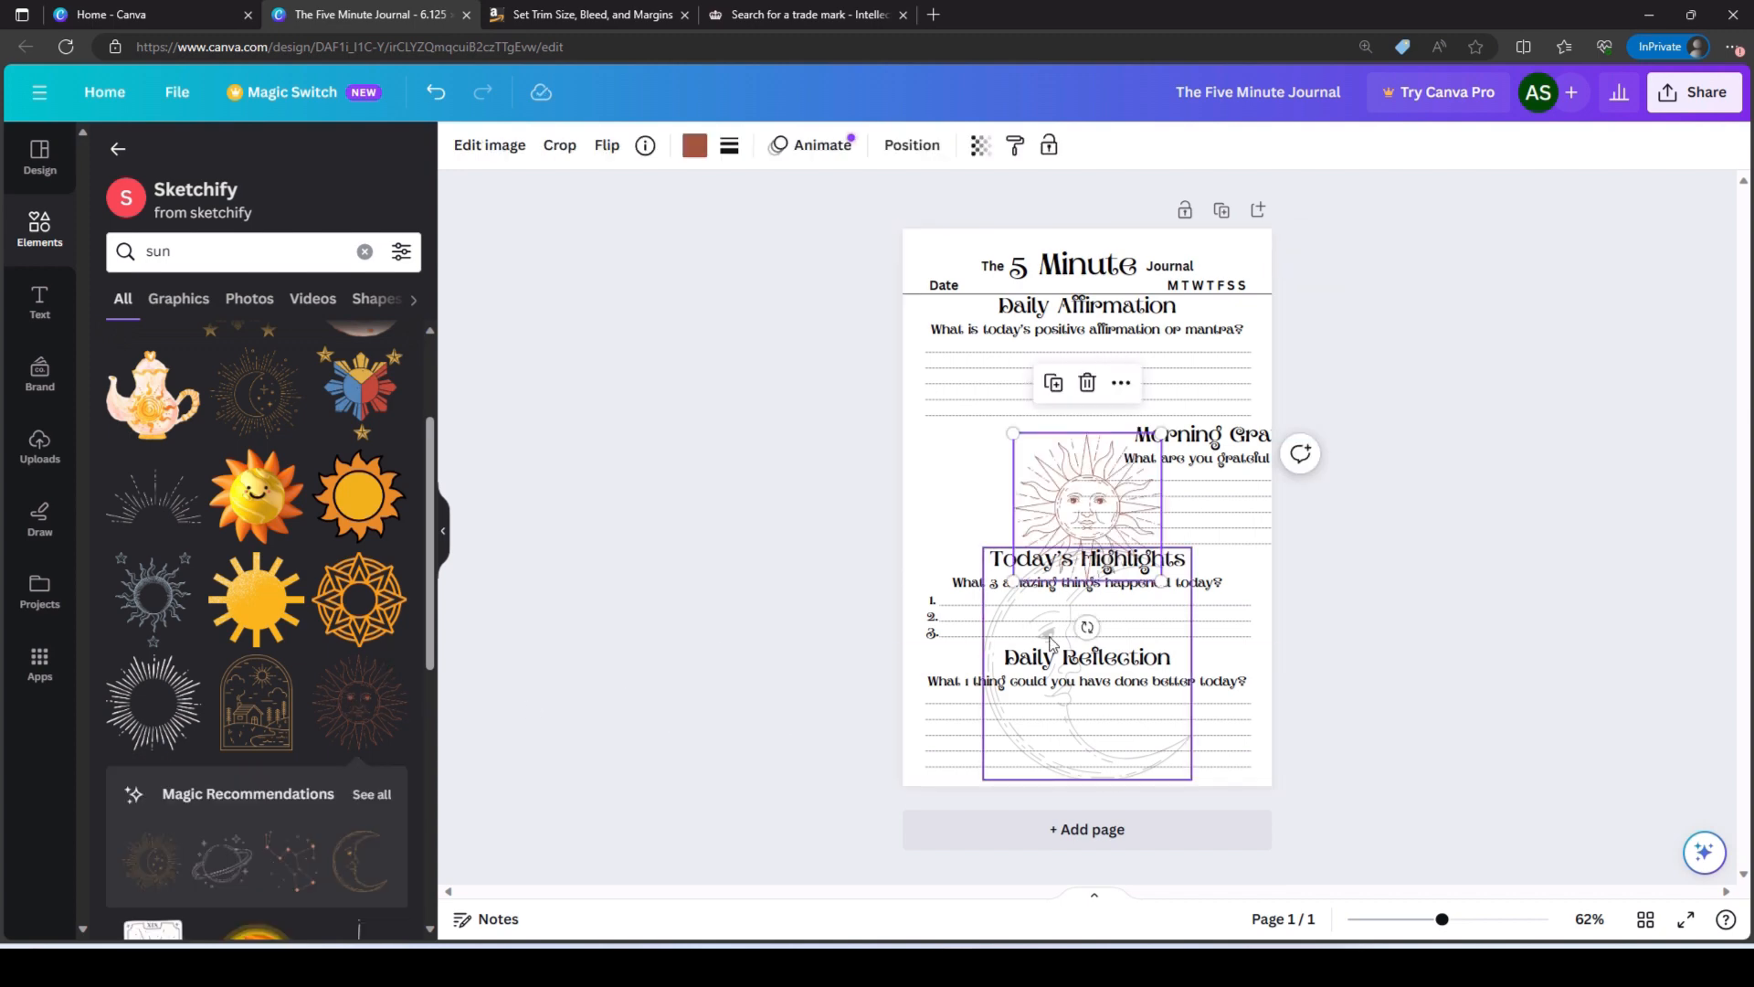
{"action": "left_click", "coordinate": [693, 149]}
{"action": "left_click", "coordinate": [169, 267]}
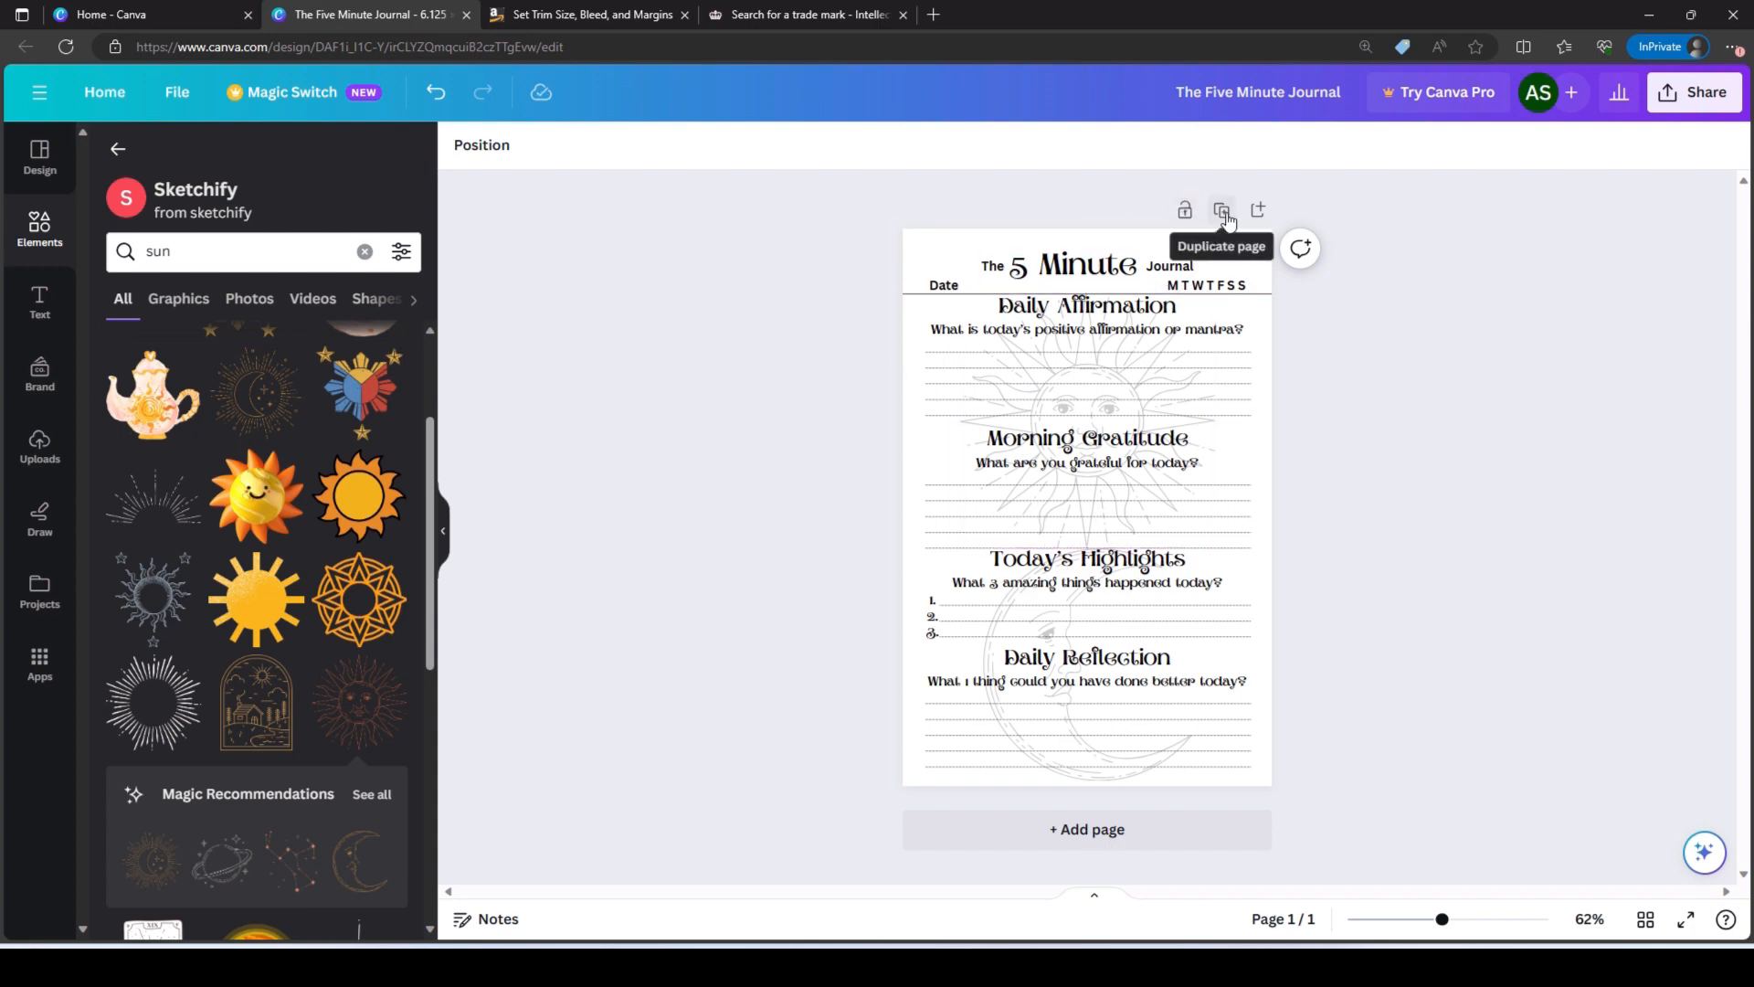
- Duplicate the finished journal page and delete everything on page 1 to leave it blank
{"action": "left_click", "coordinate": [1222, 211]}
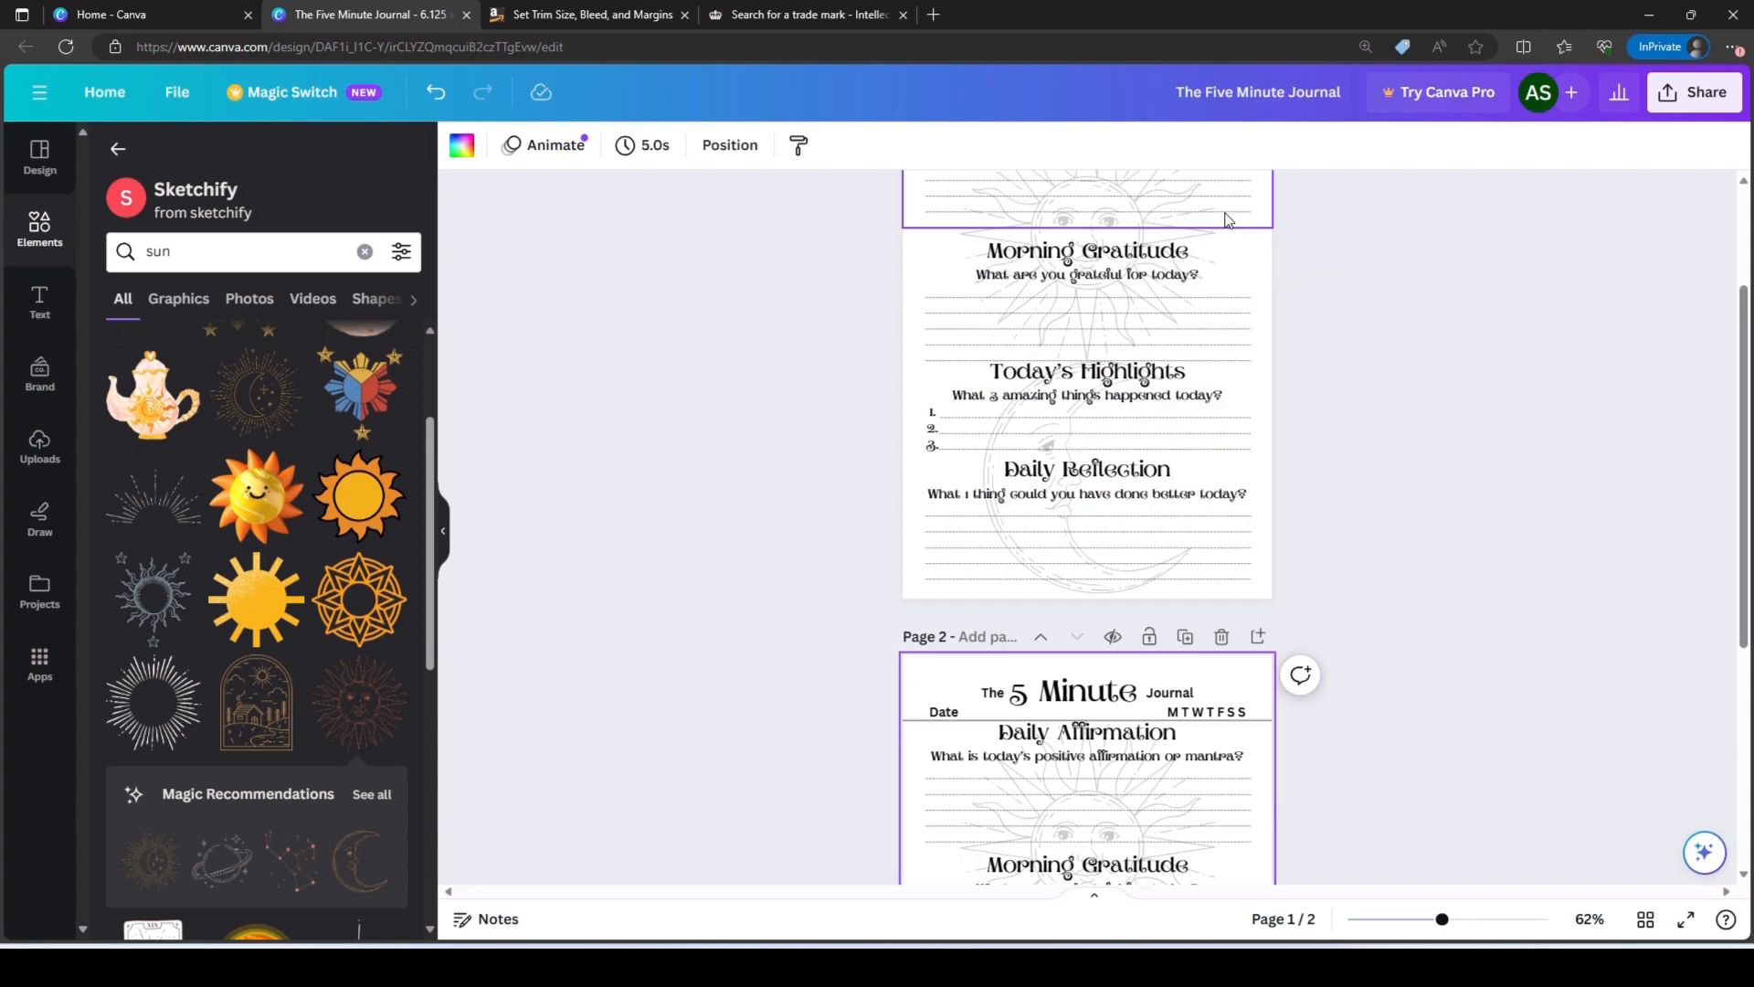
{"action": "scroll", "coordinate": [1461, 411], "scroll_direction": "up", "scroll_amount": 3}
{"action": "scroll", "coordinate": [1517, 502], "scroll_direction": "up", "scroll_amount": 2}
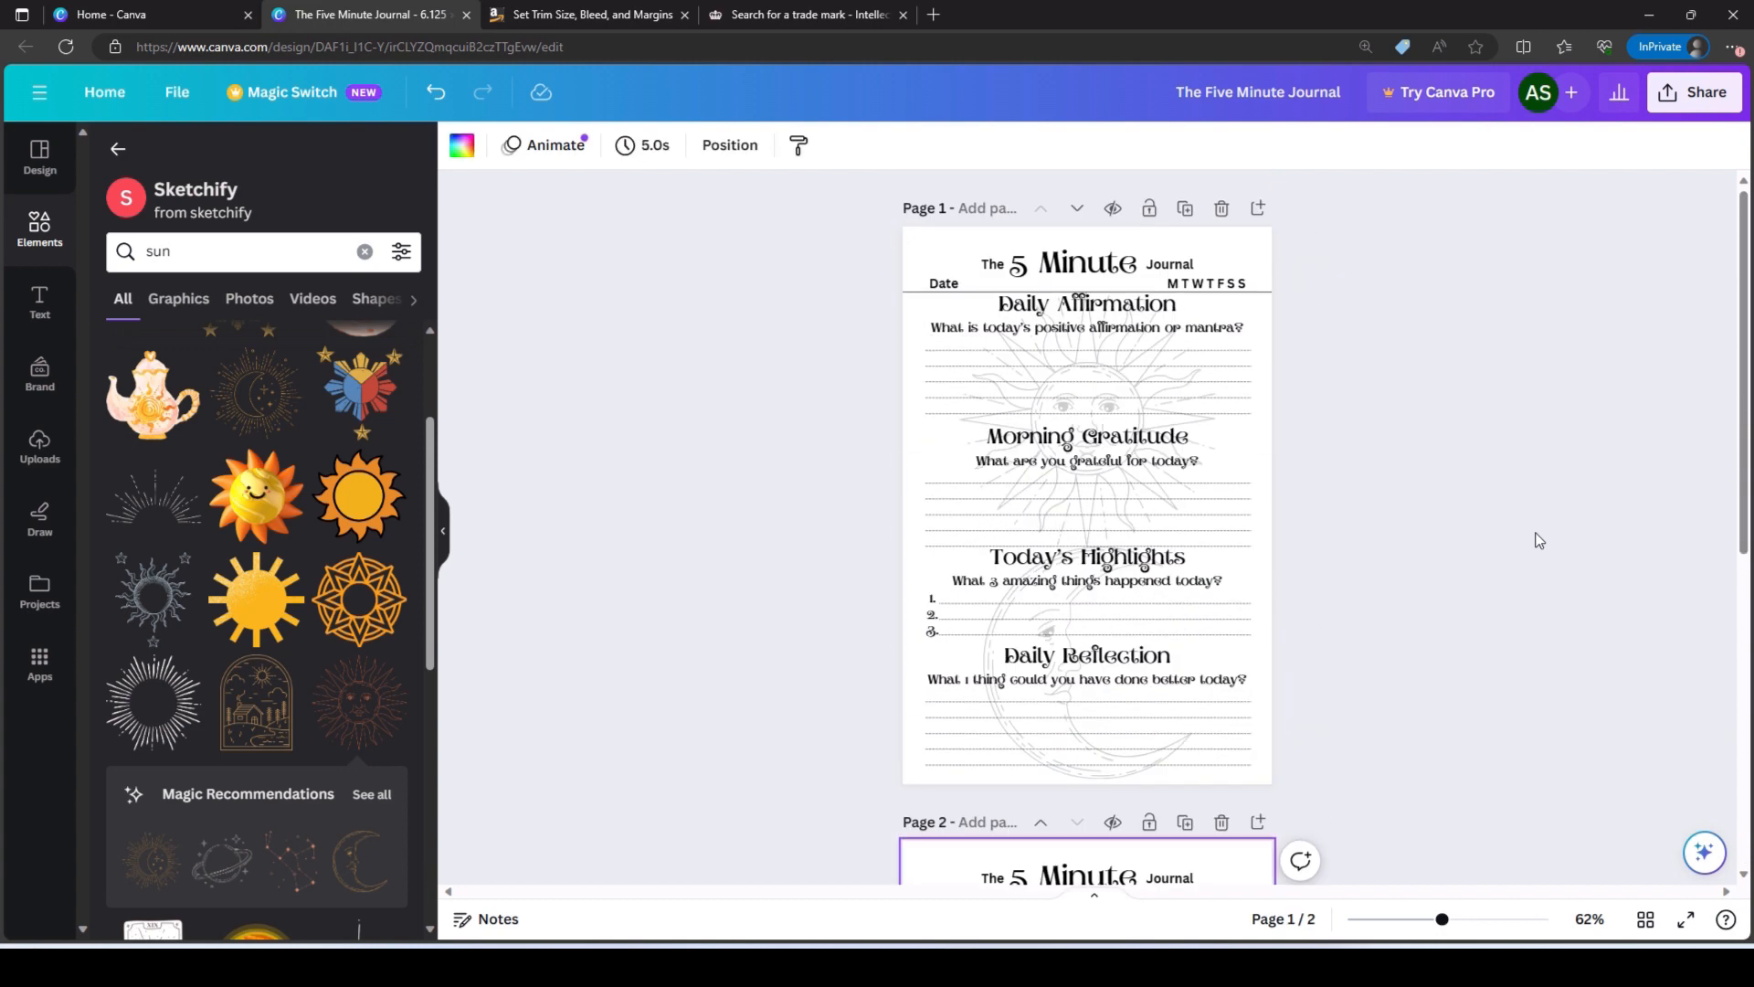
{"action": "left_click_drag", "start_coordinate": [726, 224], "coordinate": [1486, 804]}
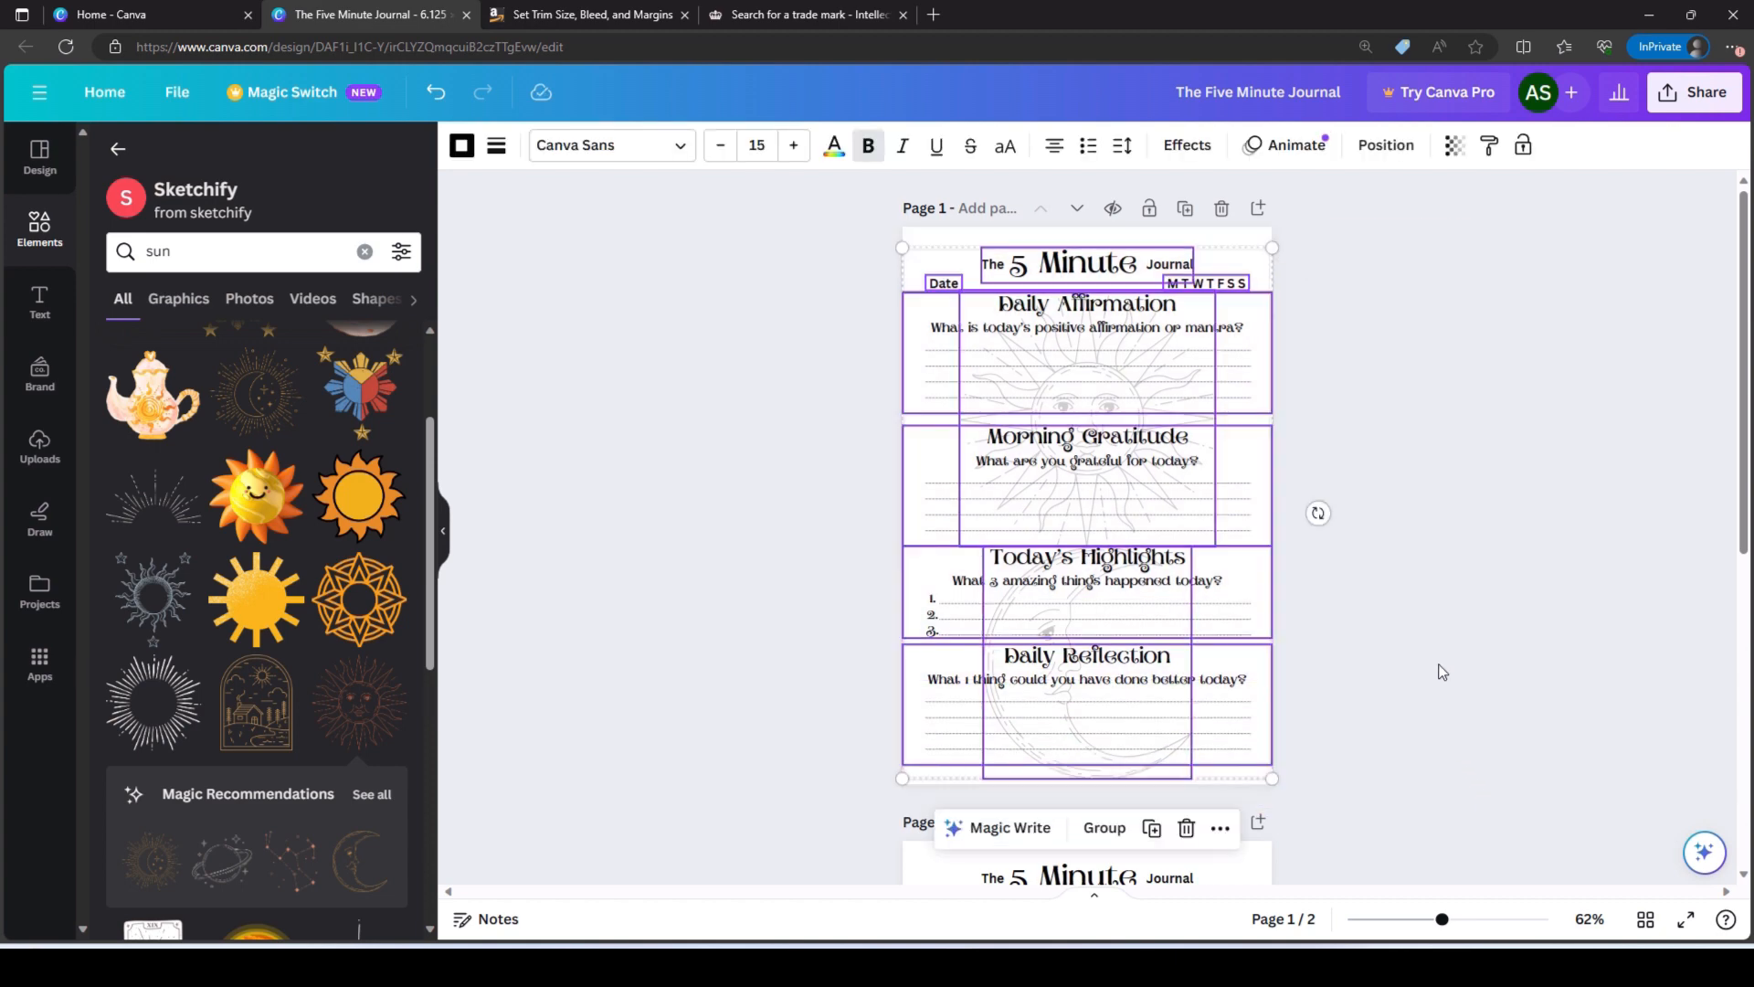
{"action": "key", "text": "Delete"}
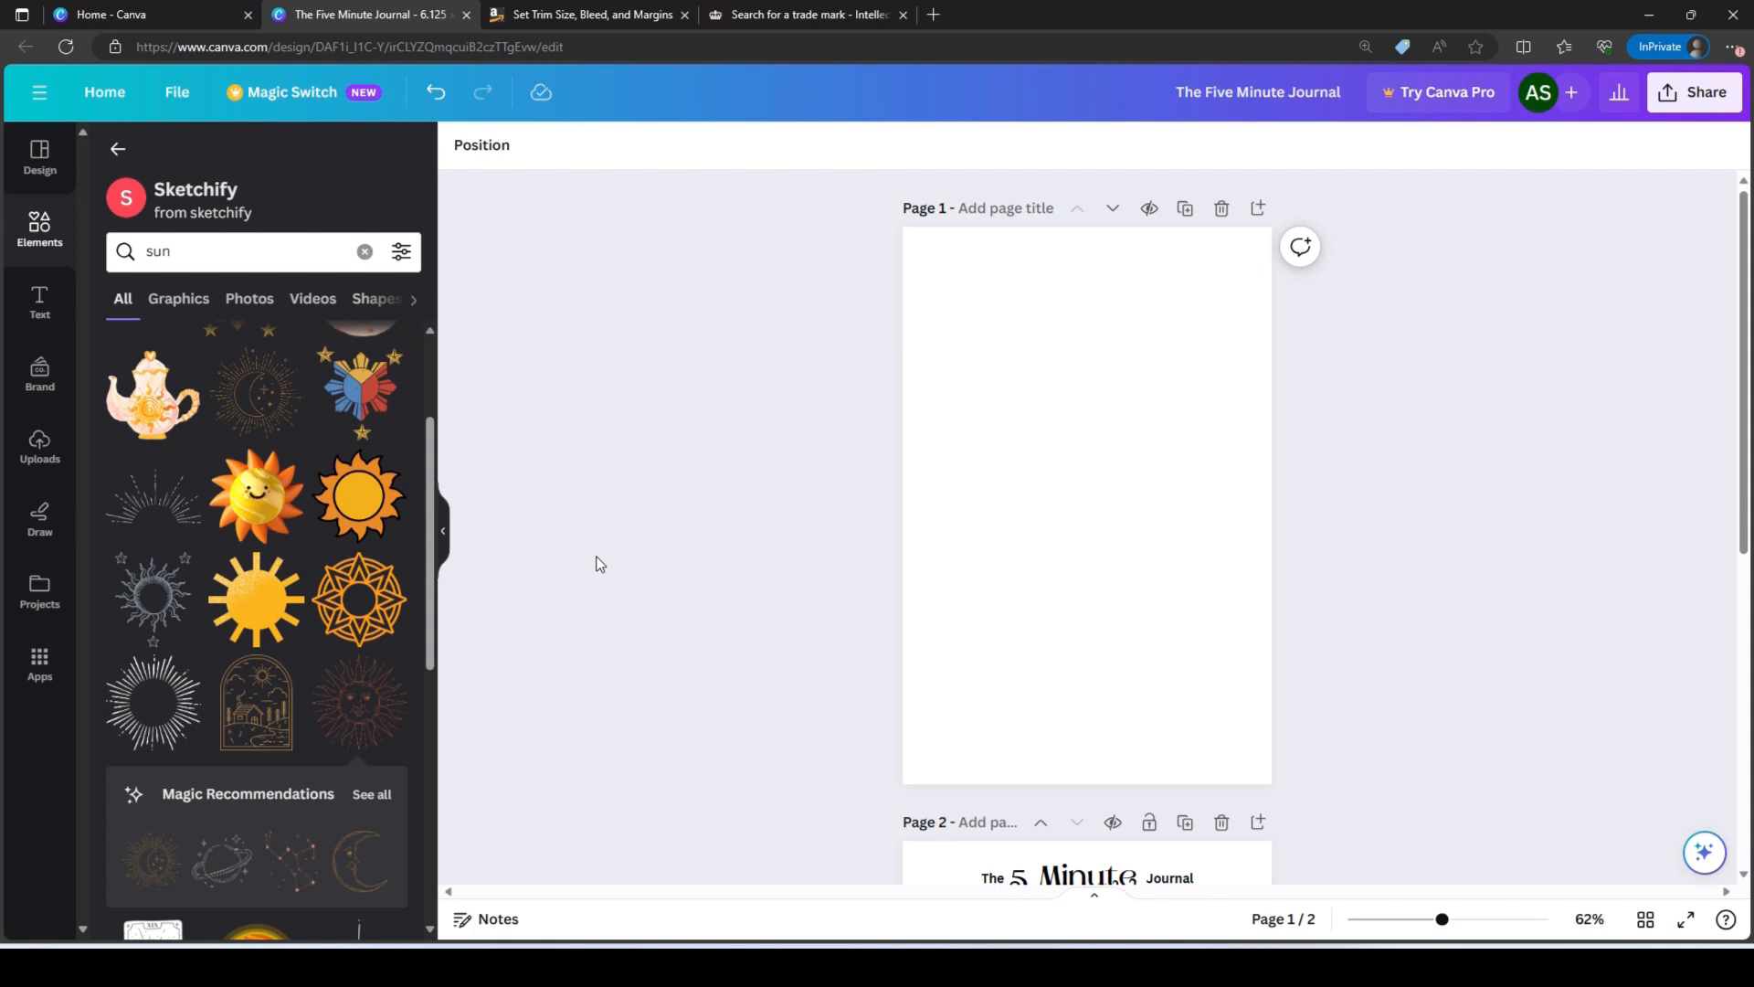
- Copy the "The 5 Minute Journal" title from page 2 onto blank page 1 and place it near the page's centre
{"action": "scroll", "coordinate": [413, 386], "scroll_direction": "up", "scroll_amount": 3}
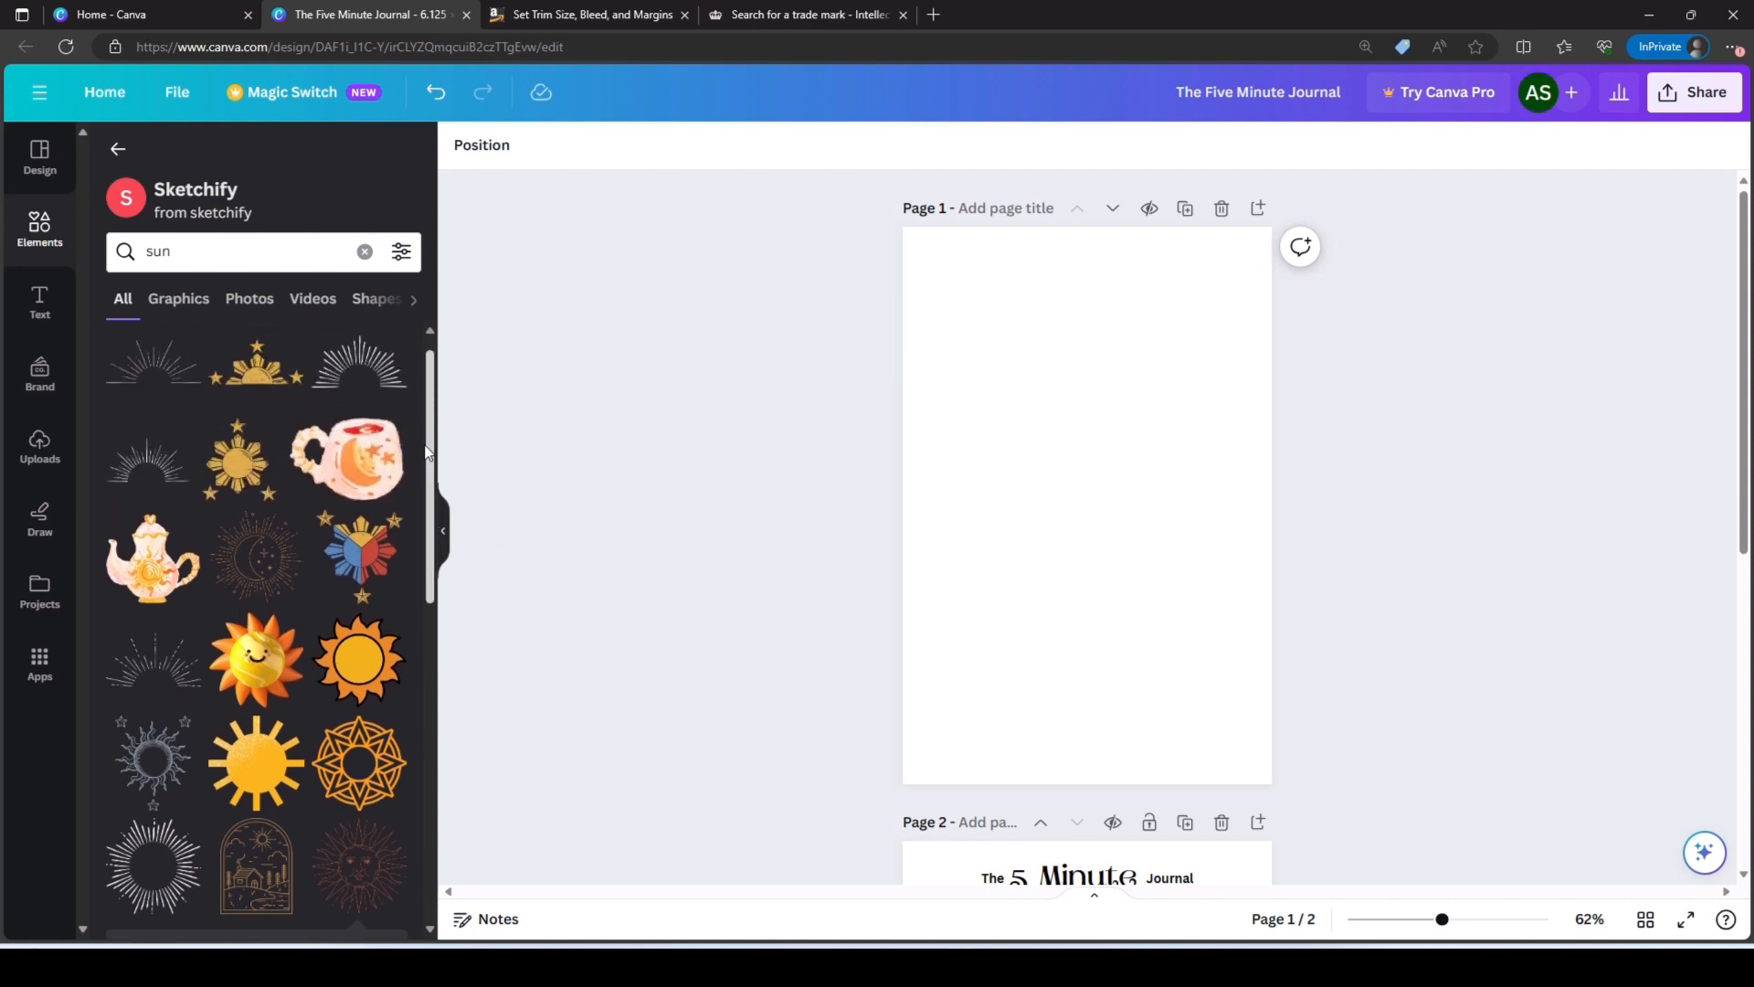
{"action": "scroll", "coordinate": [716, 438], "scroll_direction": "down", "scroll_amount": 5}
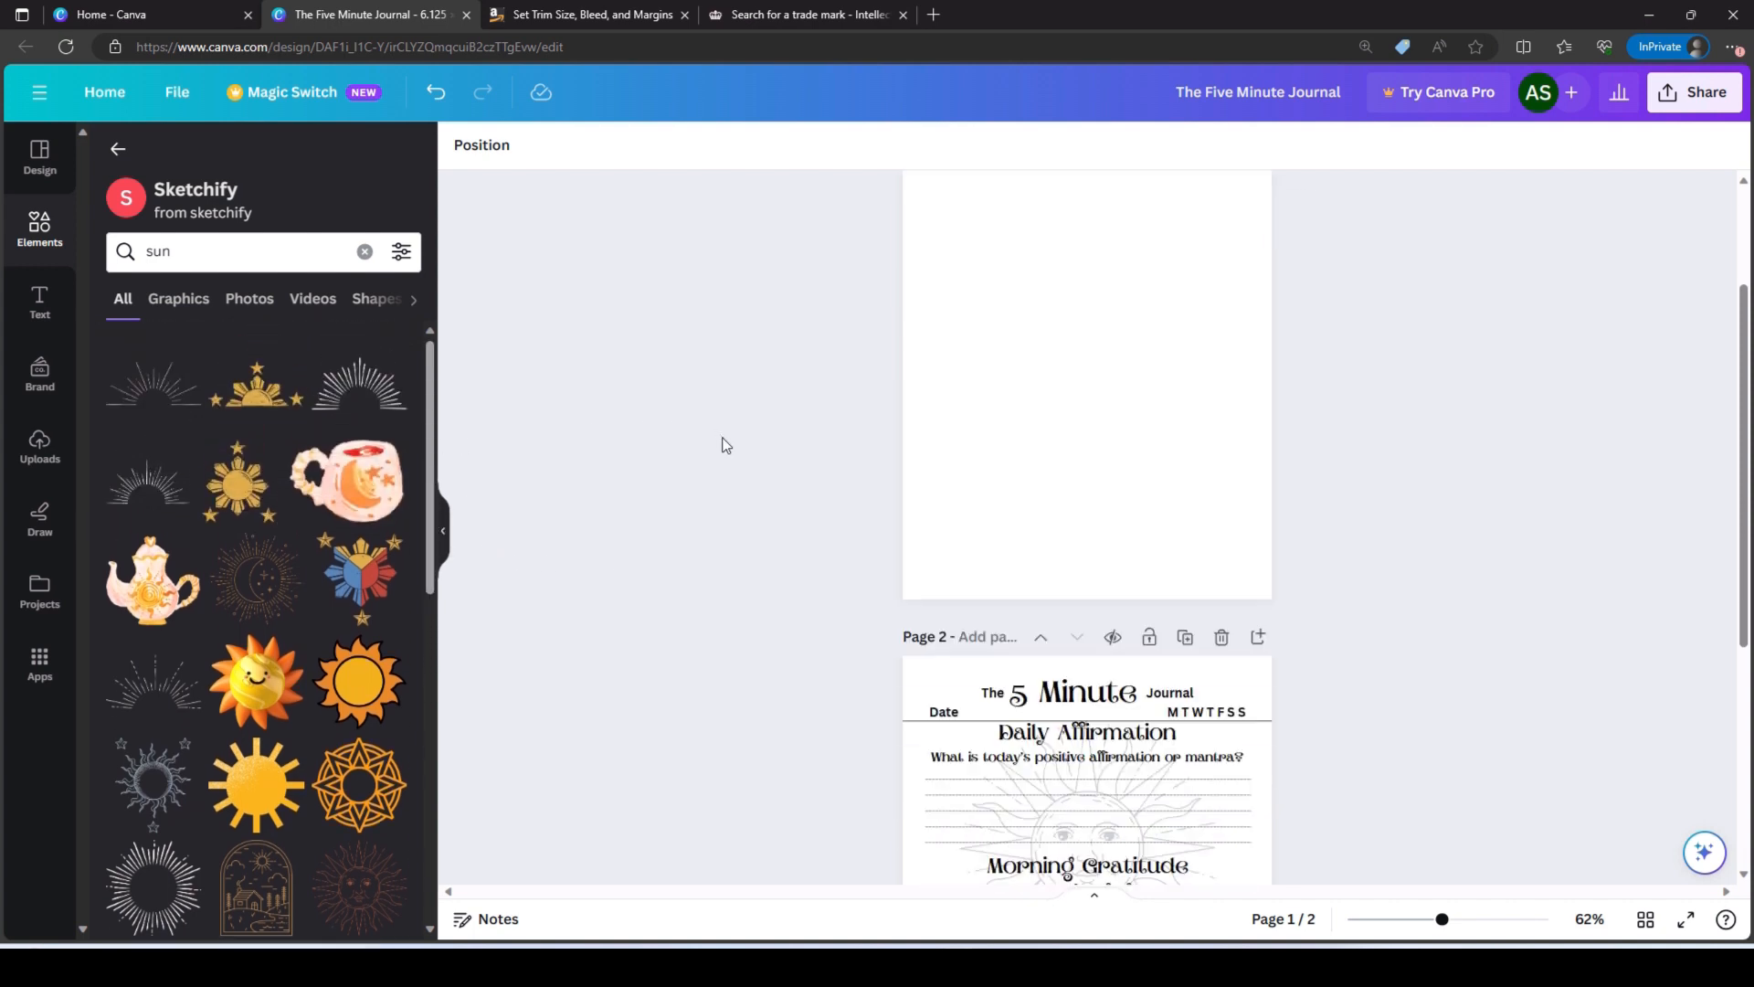
{"action": "left_click", "coordinate": [1085, 341]}
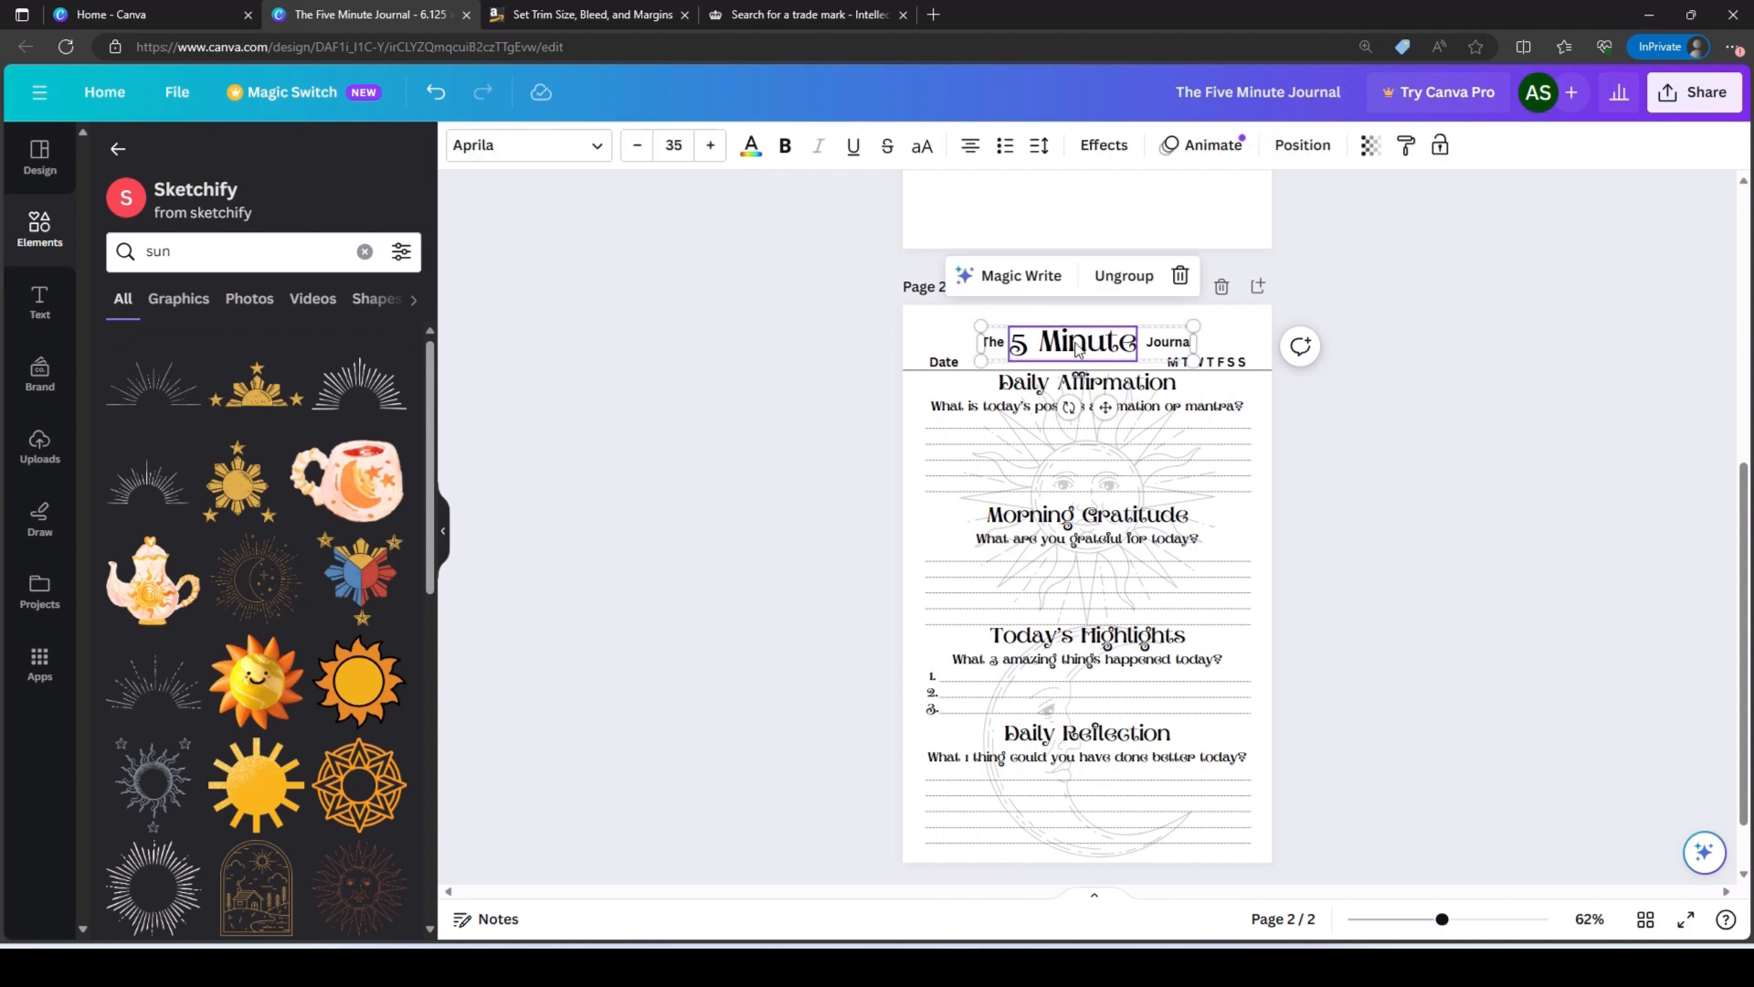
{"action": "scroll", "coordinate": [1295, 348], "scroll_direction": "up", "scroll_amount": 5}
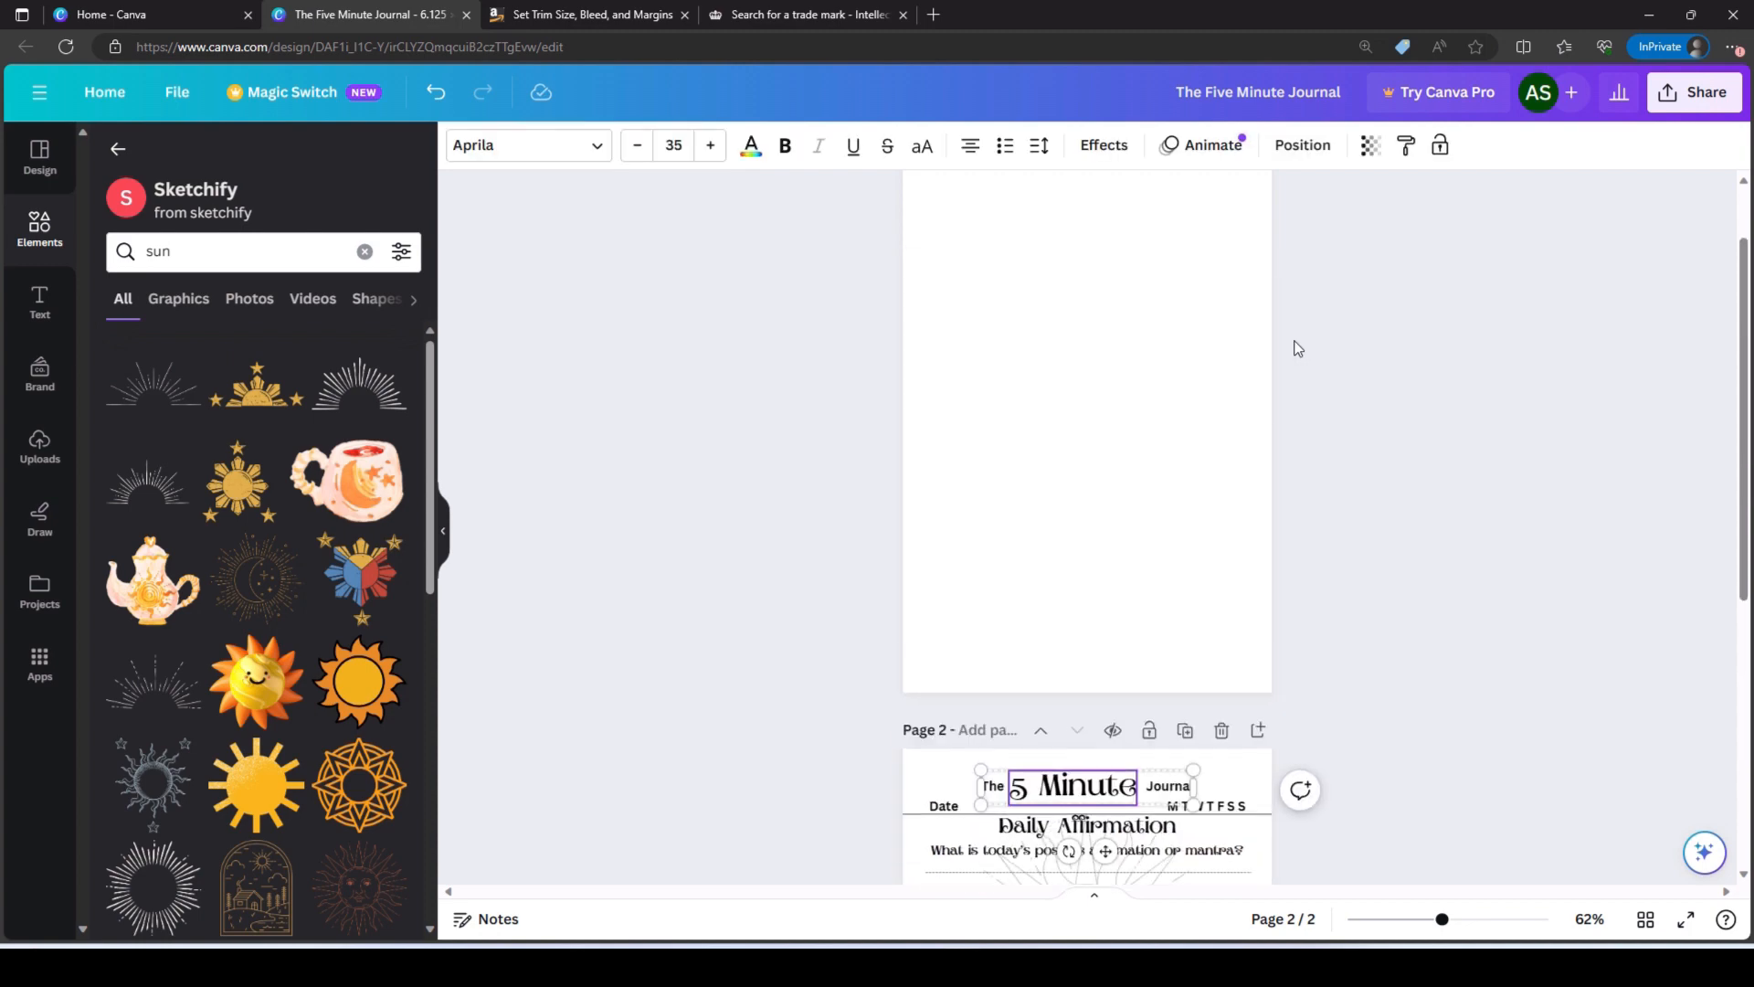
{"action": "left_click", "coordinate": [1104, 531]}
{"action": "key", "text": "ctrl+v"}
{"action": "left_click_drag", "start_coordinate": [1086, 276], "coordinate": [1085, 493]}
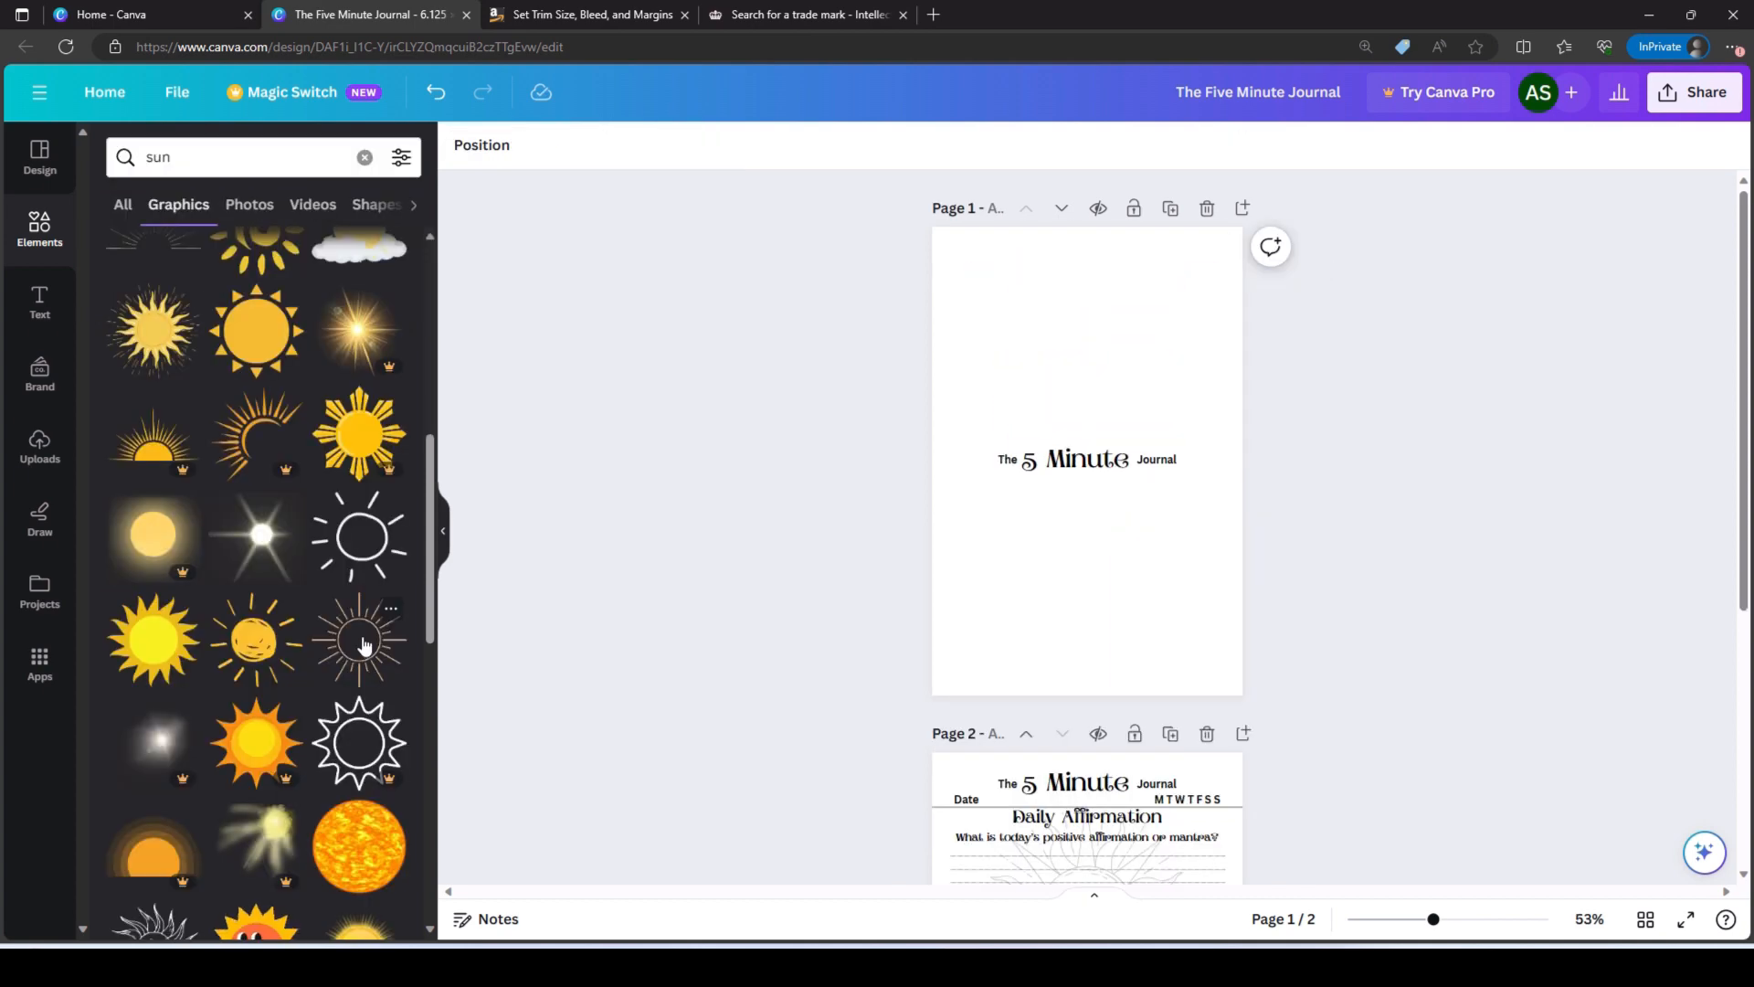
- Insert the thin-line sun with a round centre on page 1 and enlarge it to the full page width around the title
{"action": "left_click", "coordinate": [358, 639]}
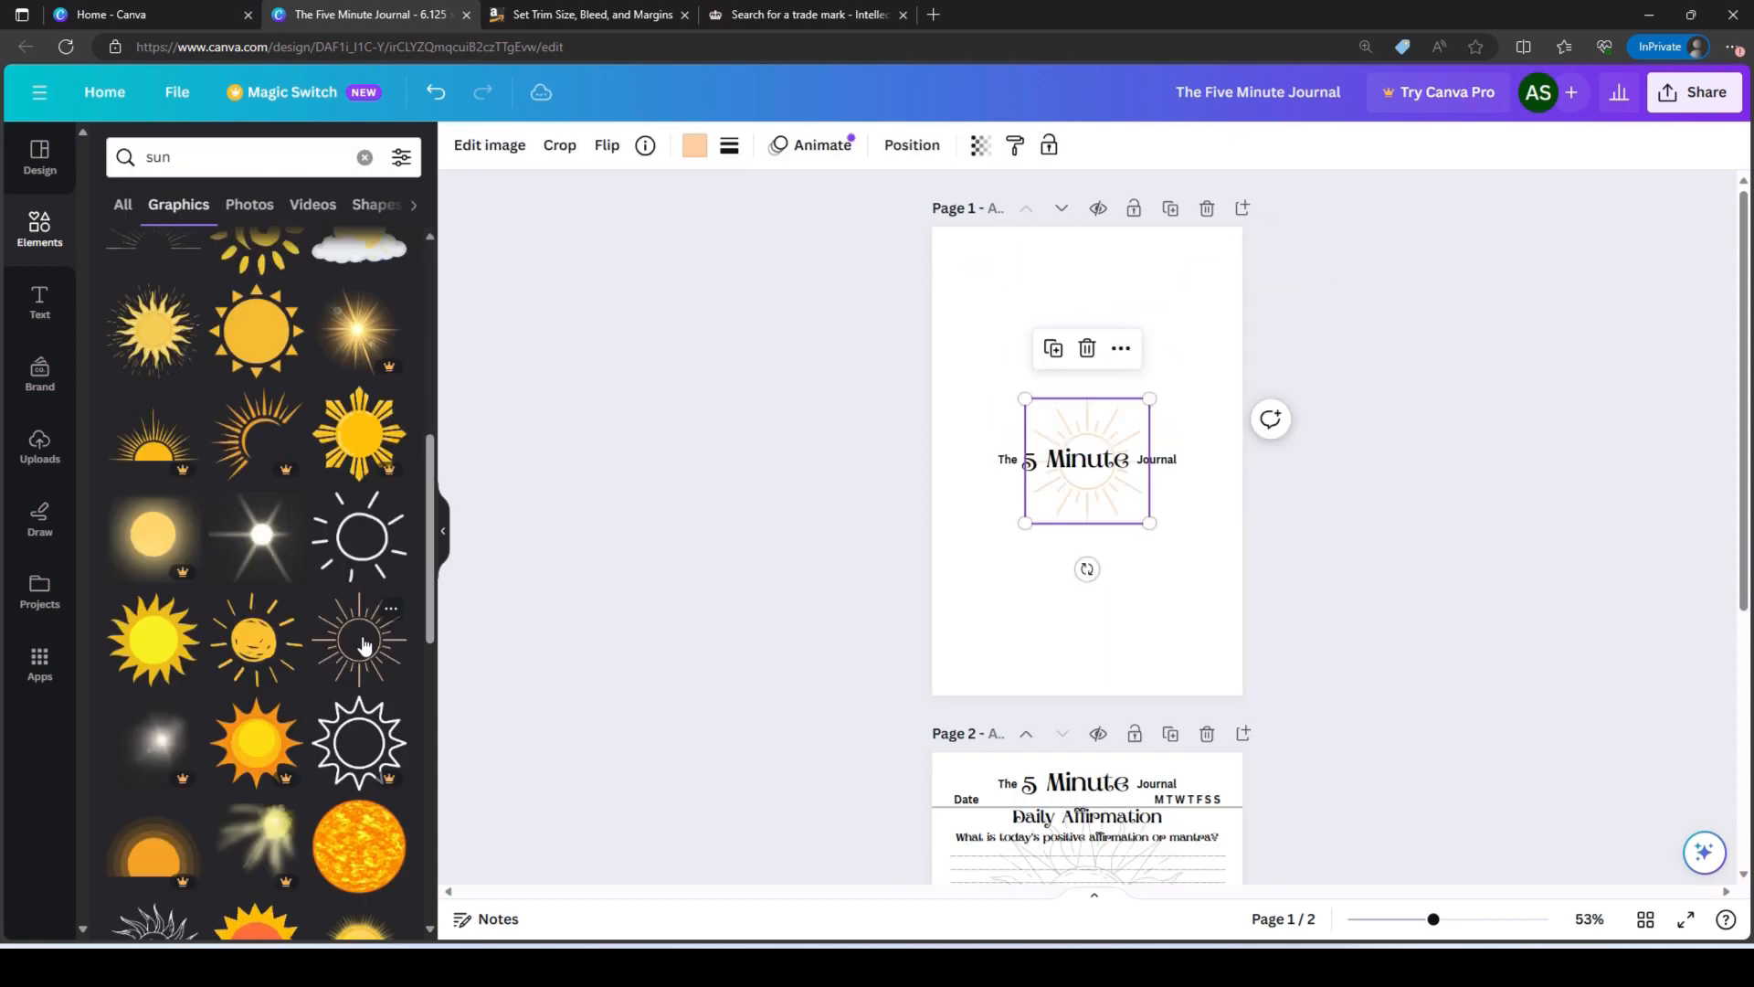
{"action": "left_click_drag", "start_coordinate": [1016, 402], "coordinate": [913, 324]}
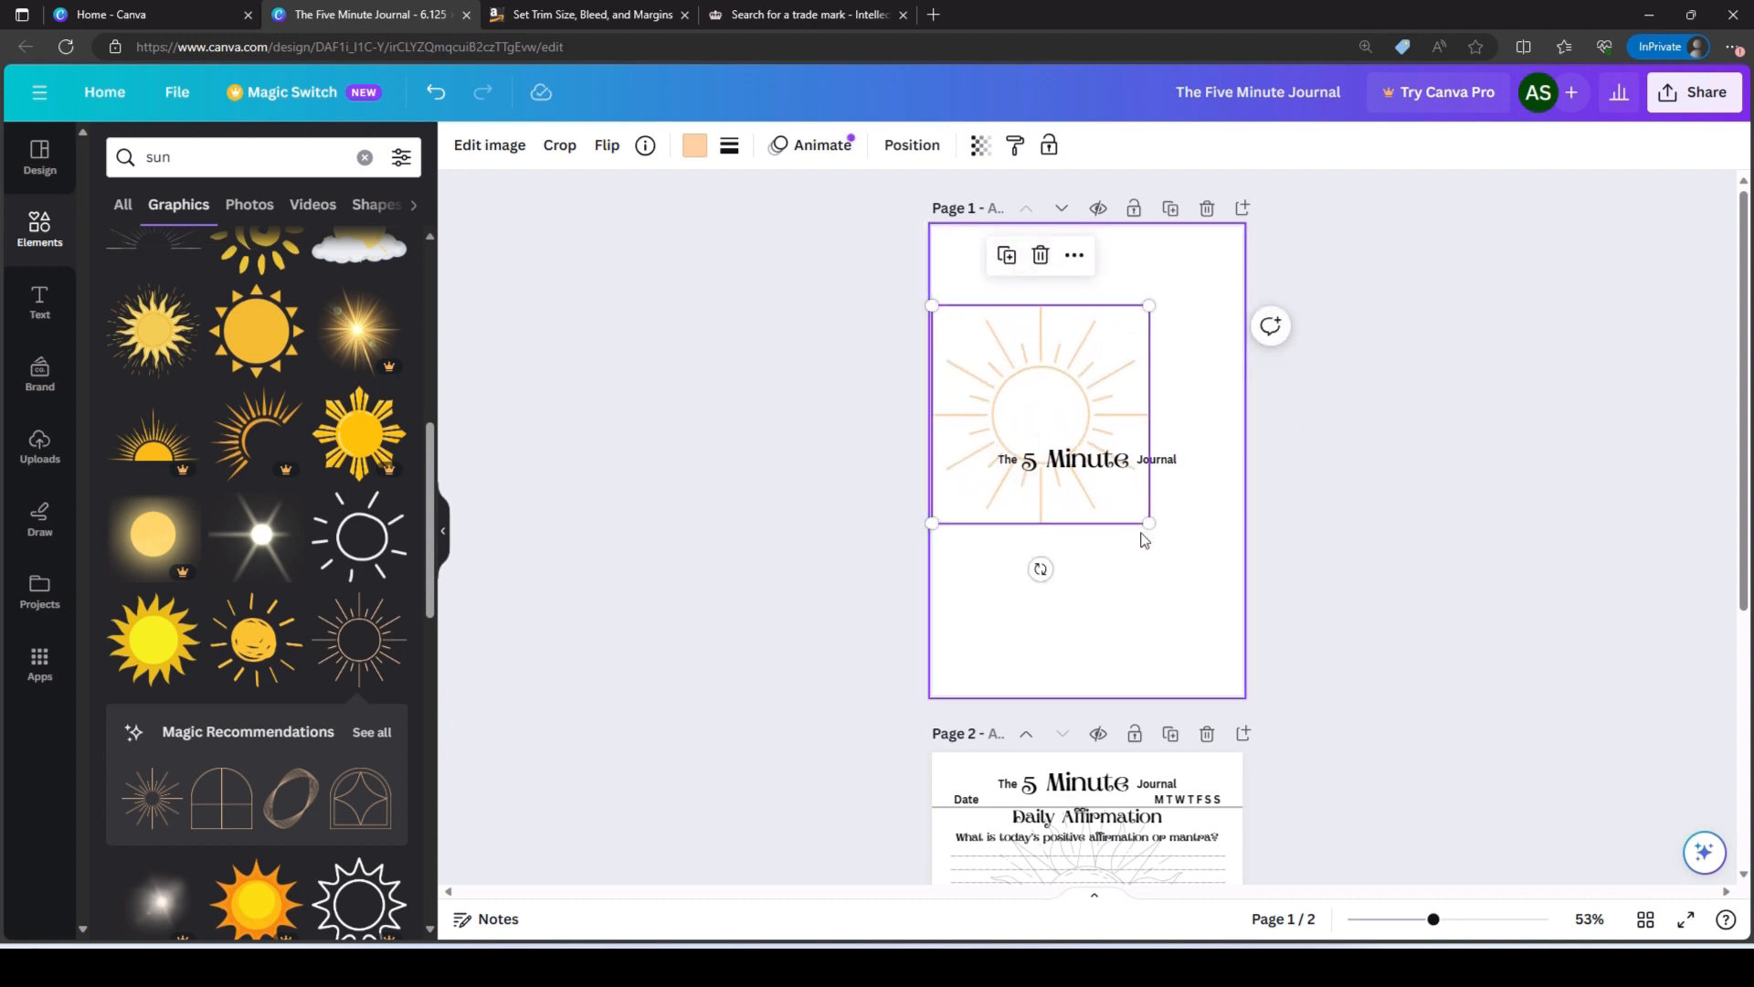
{"action": "left_click_drag", "start_coordinate": [1149, 523], "coordinate": [1256, 612]}
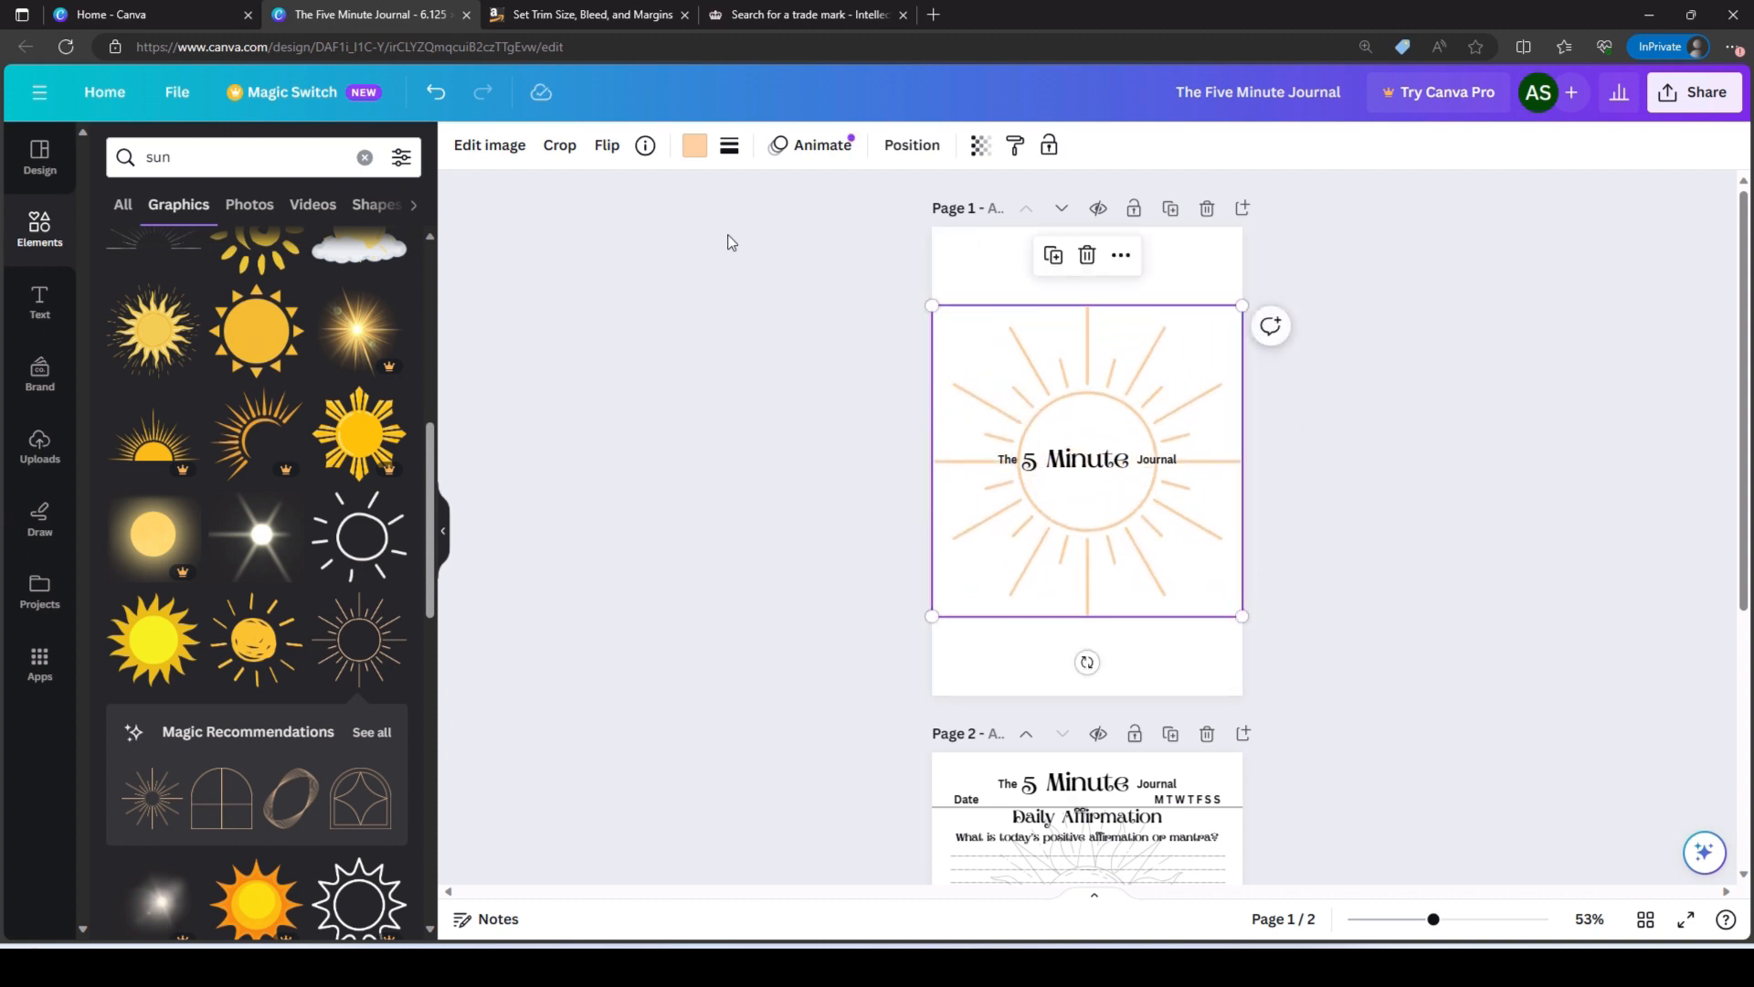
- Recolour the sun on page 1 light grey after trying dark grey and black
{"action": "left_click", "coordinate": [692, 148]}
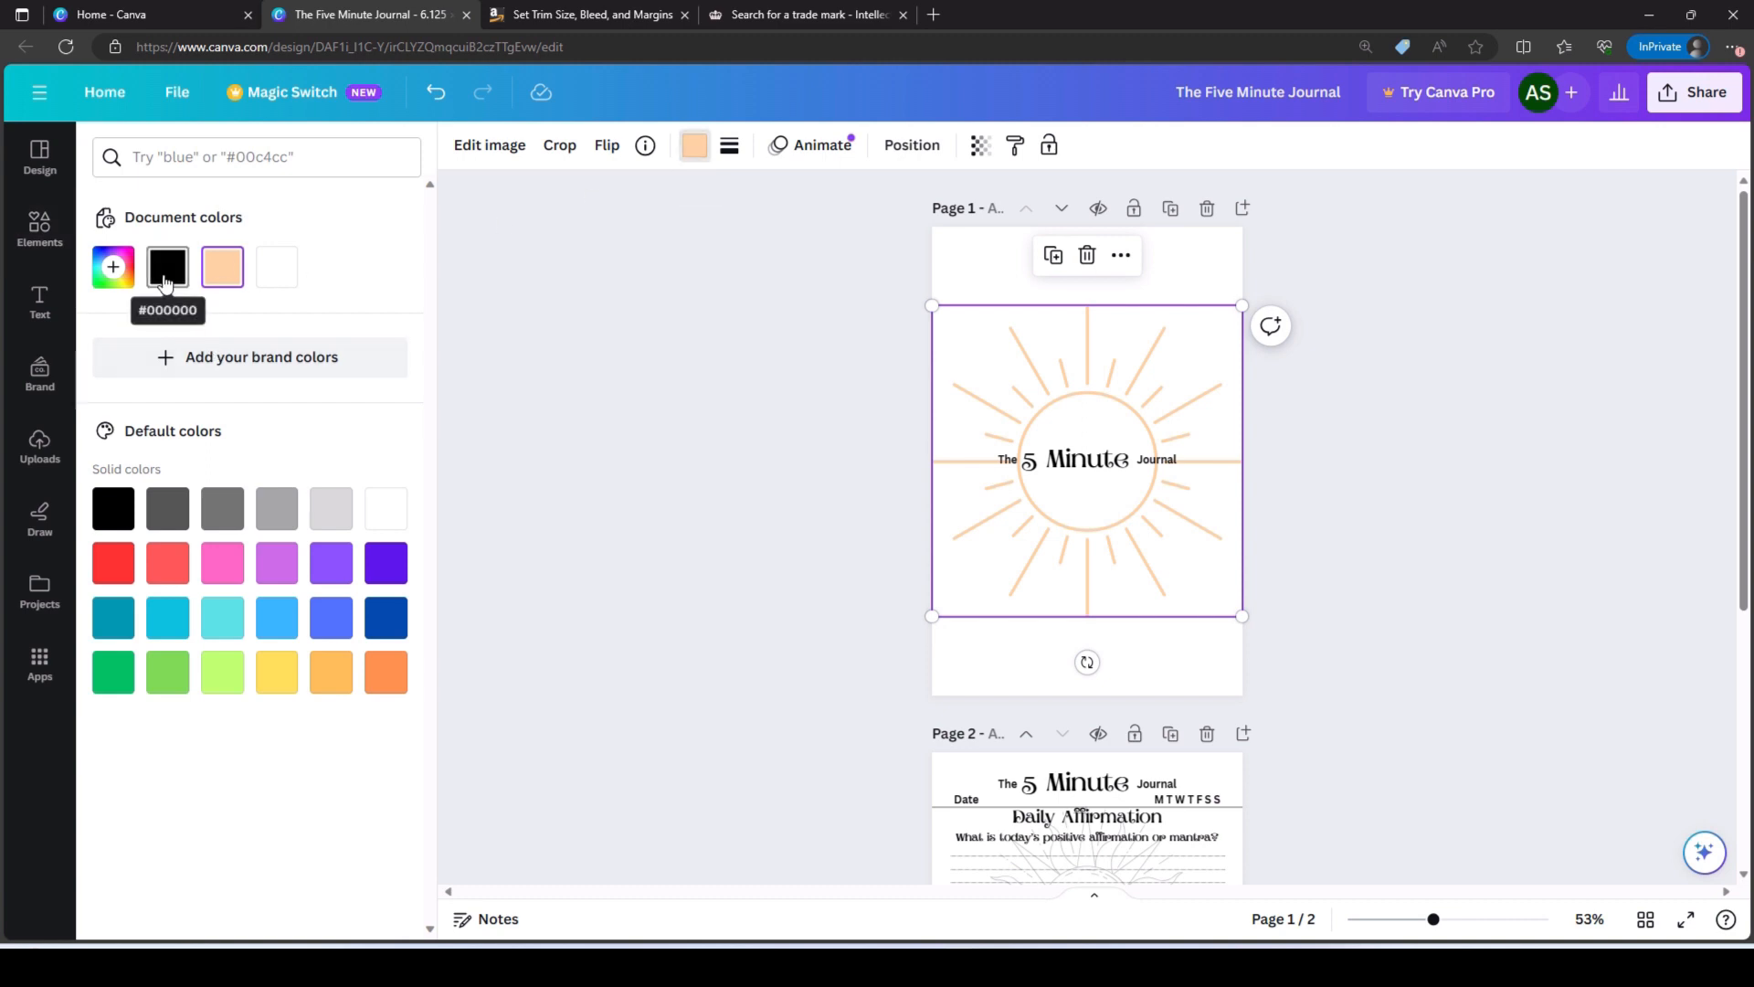
{"action": "left_click", "coordinate": [178, 520]}
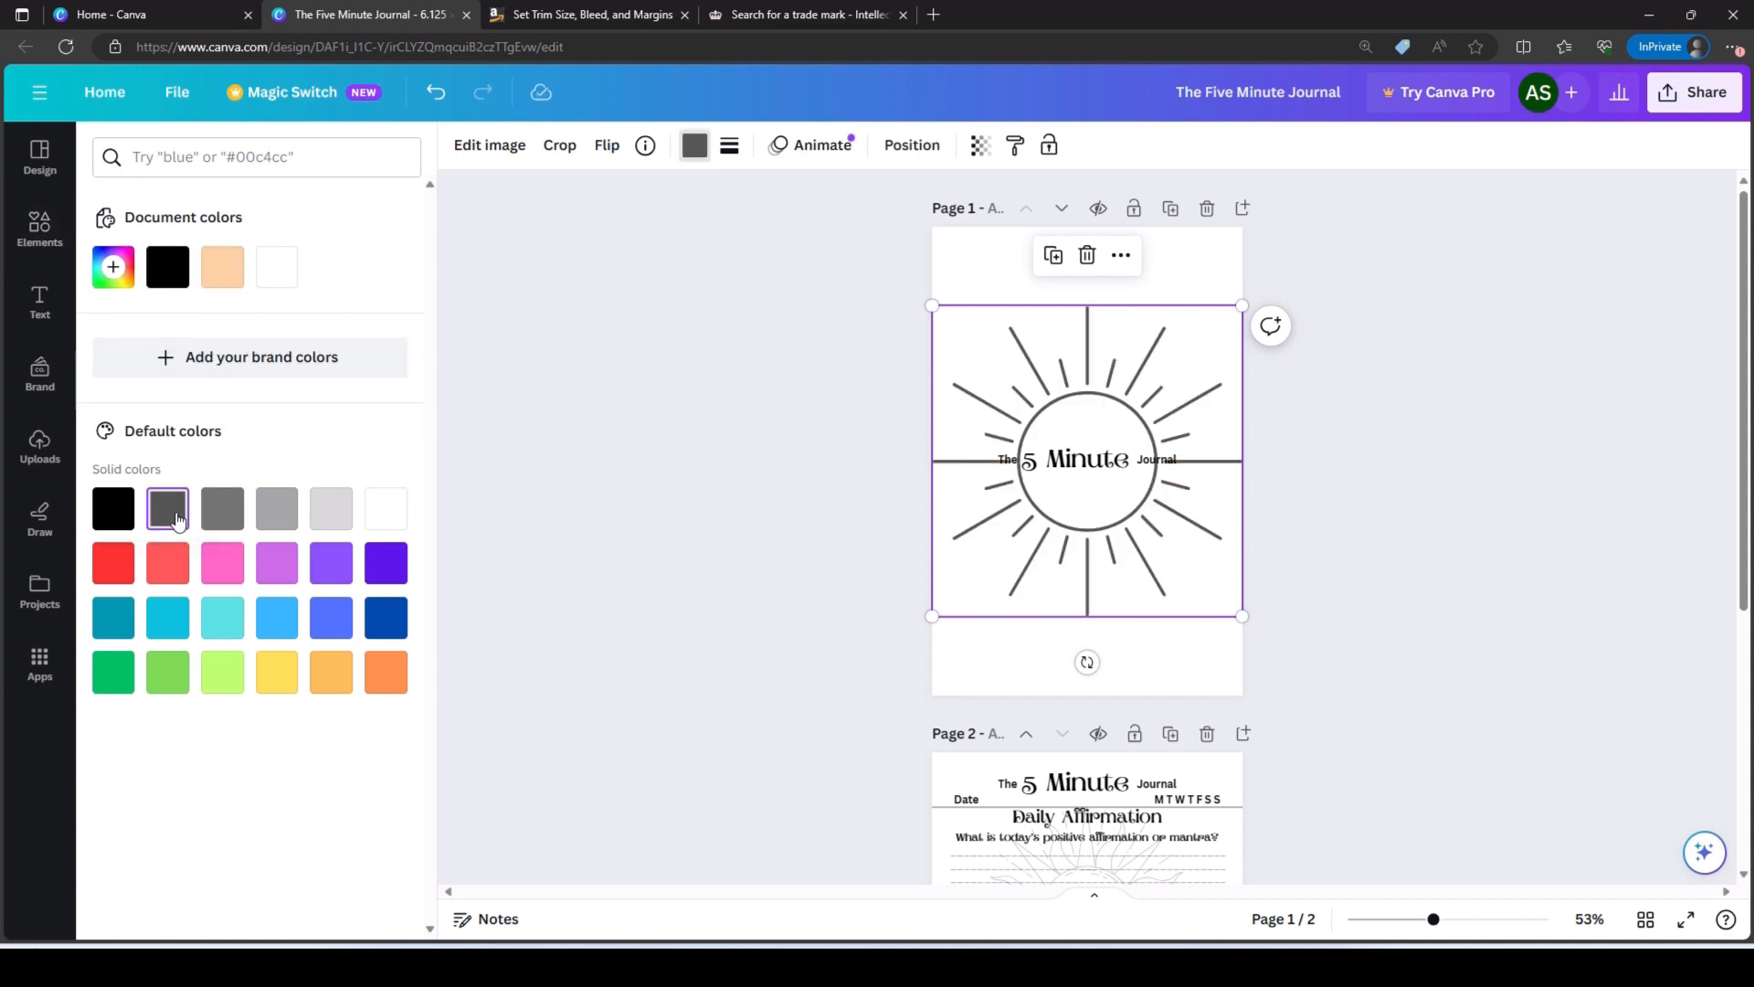
{"action": "left_click", "coordinate": [167, 267]}
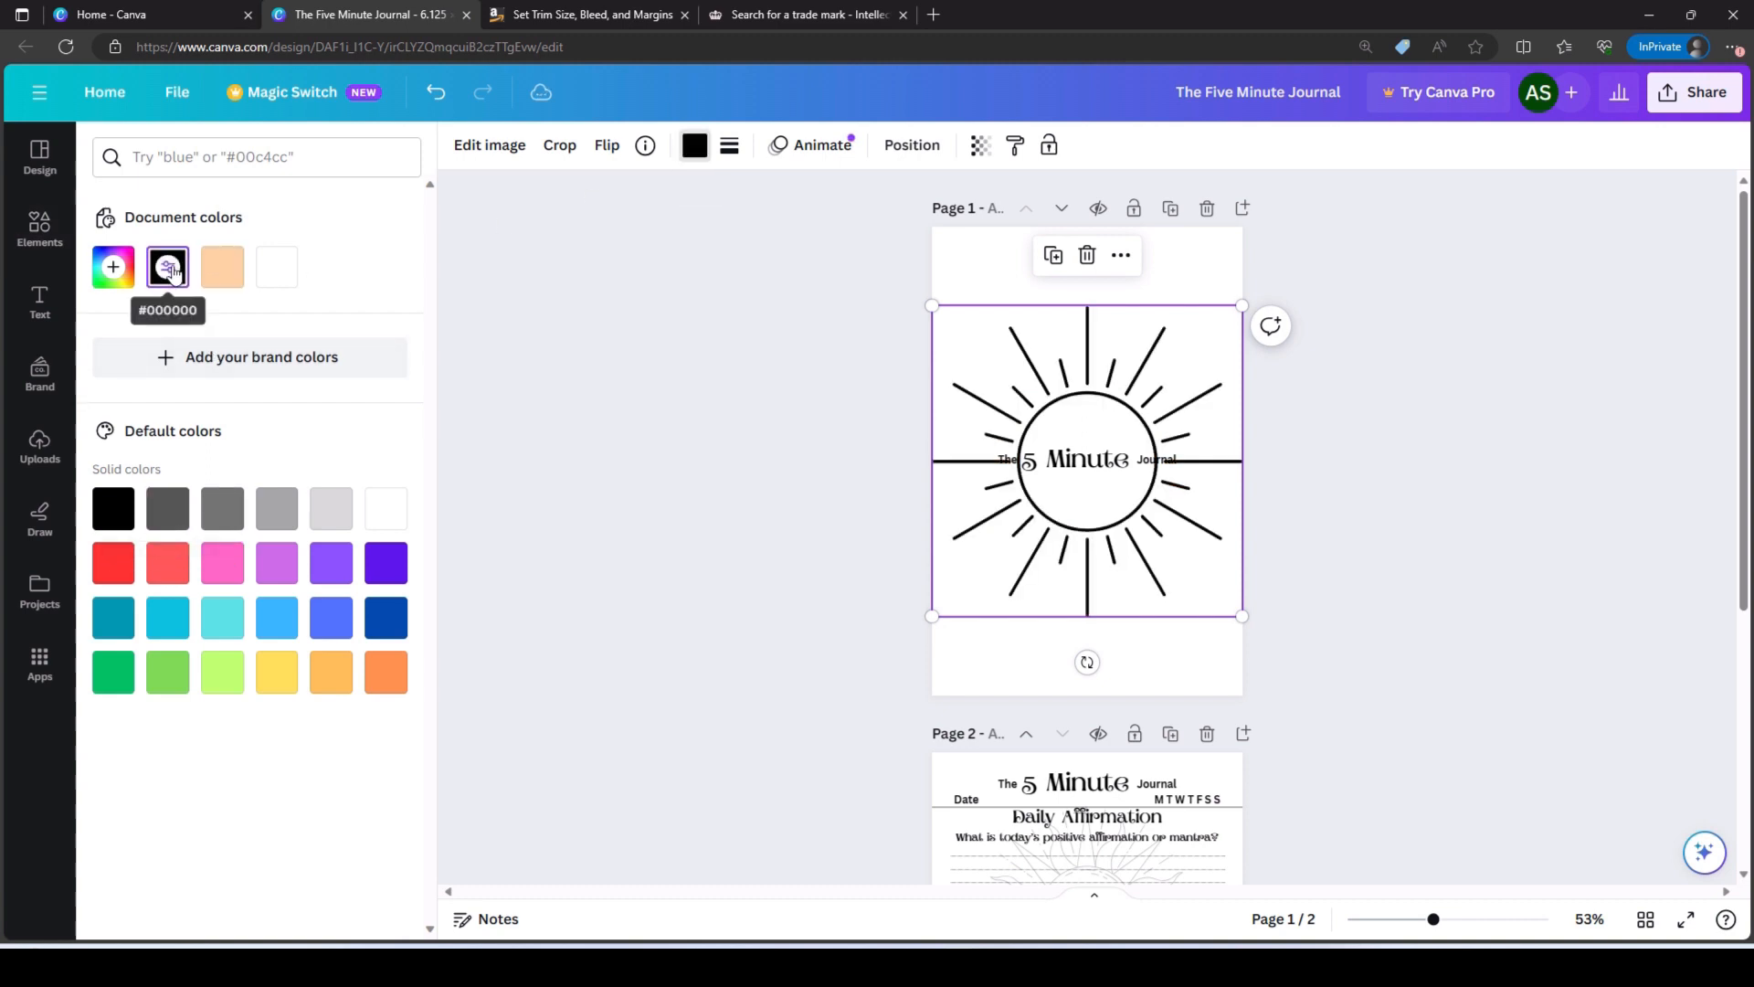
{"action": "left_click", "coordinate": [331, 516]}
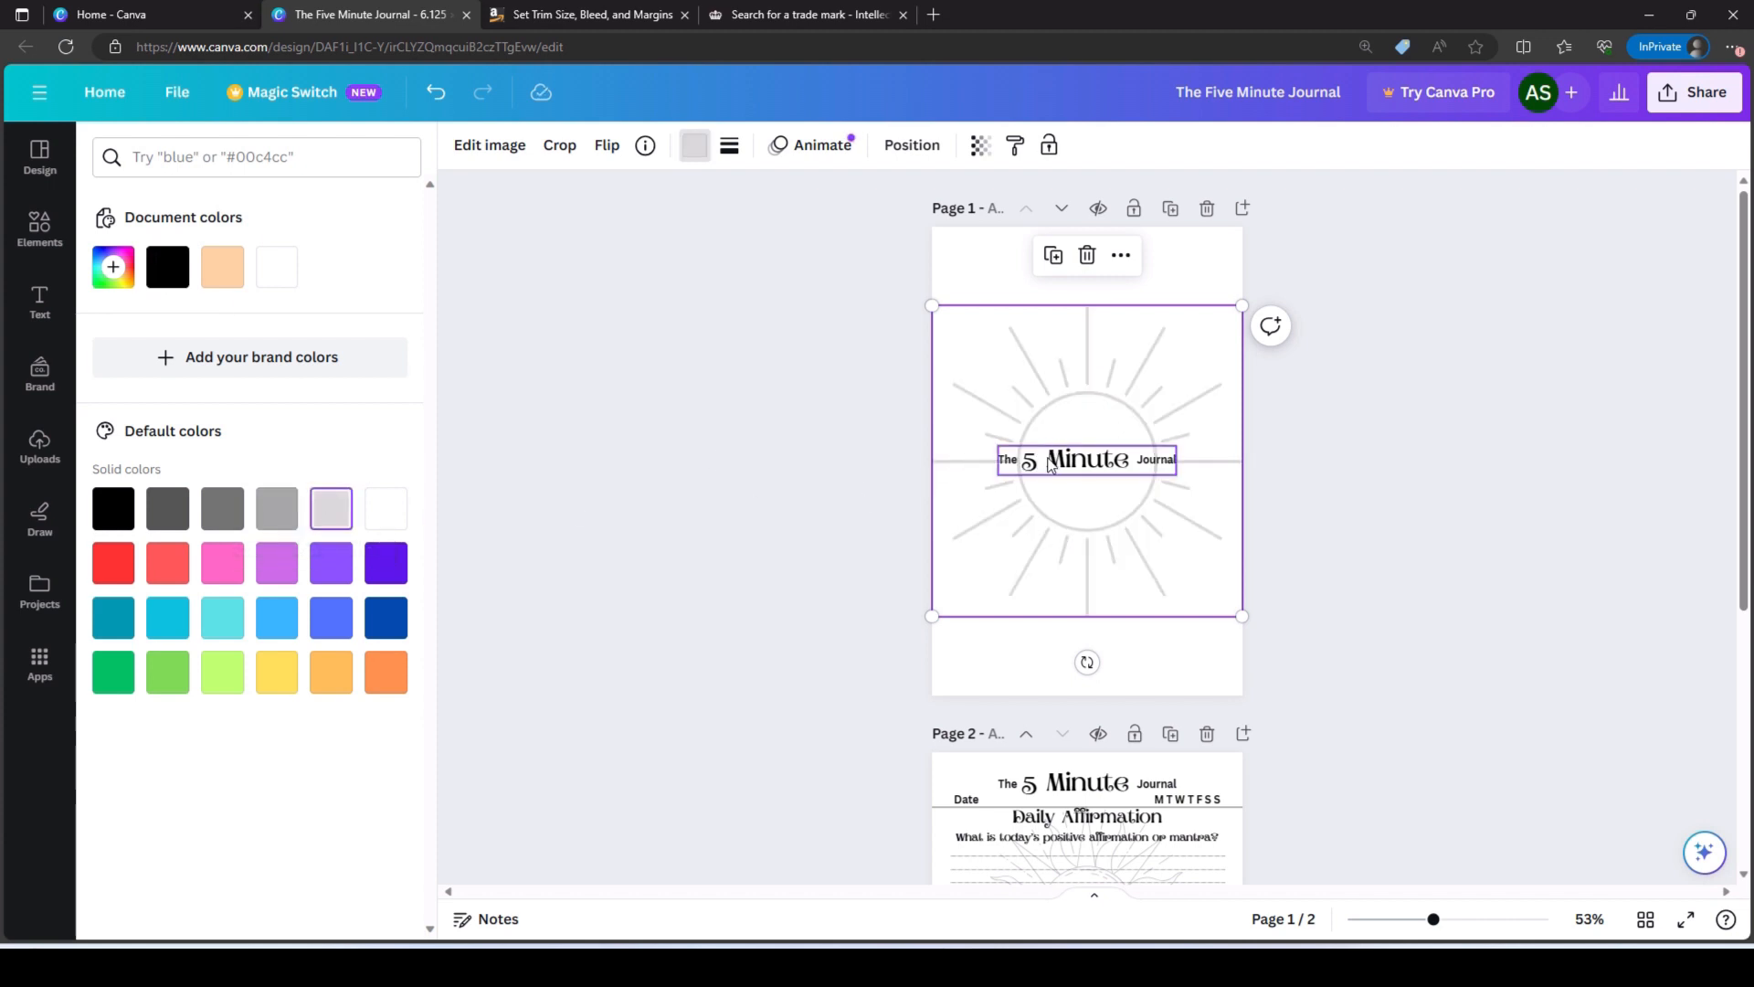
- Ungroup the page 1 title and break "The" and "Journal" onto two separate centred lines
{"action": "left_click", "coordinate": [1080, 467]}
{"action": "left_click", "coordinate": [1023, 469]}
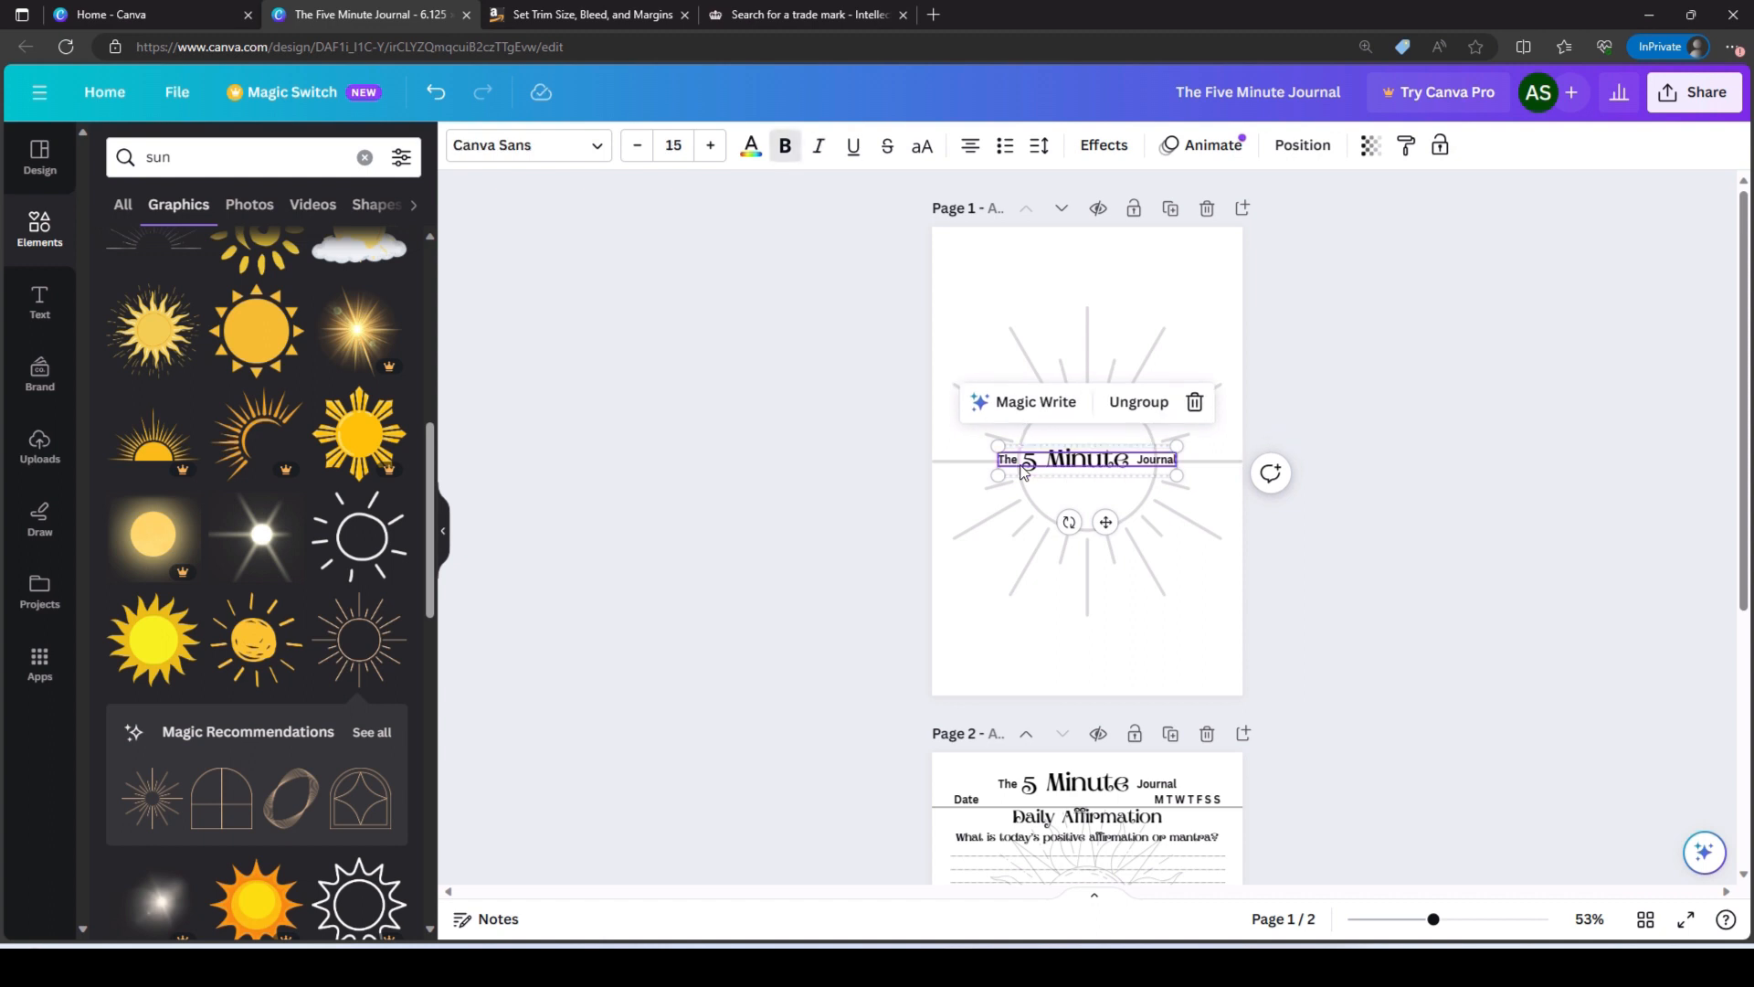
{"action": "left_click", "coordinate": [1139, 402]}
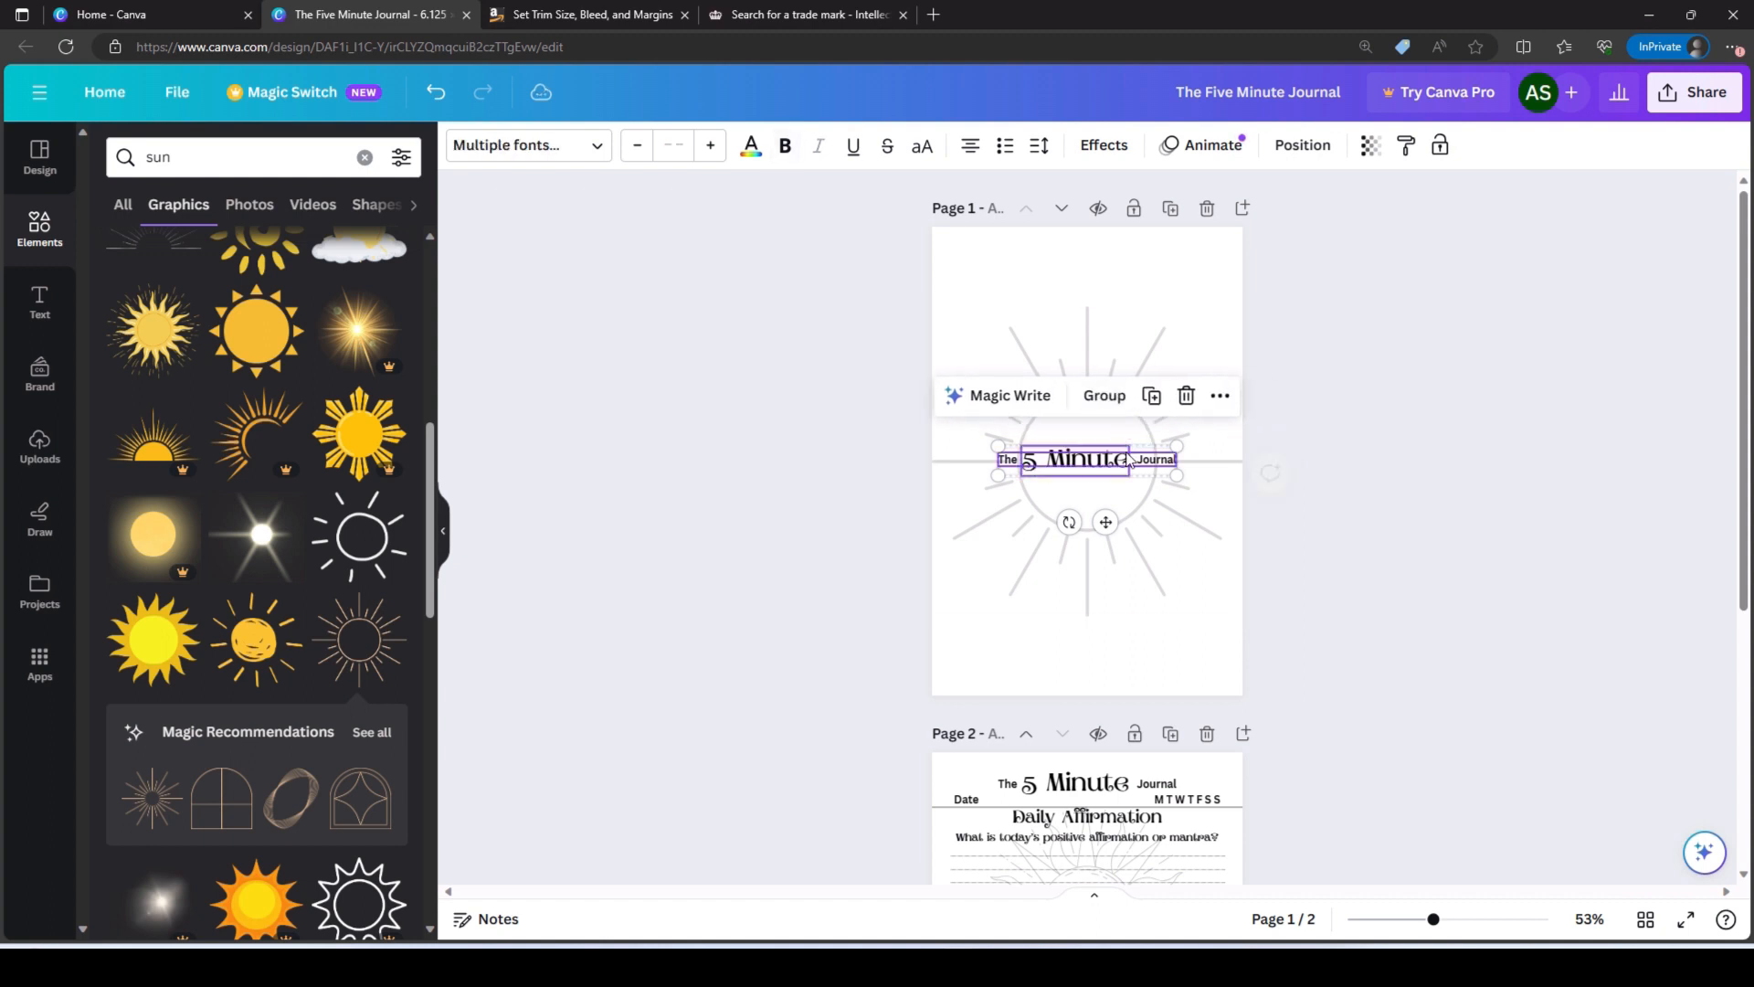
{"action": "left_click", "coordinate": [1444, 518]}
{"action": "scroll", "coordinate": [1354, 505], "scroll_direction": "up", "scroll_amount": 5}
{"action": "left_click", "coordinate": [913, 416]}
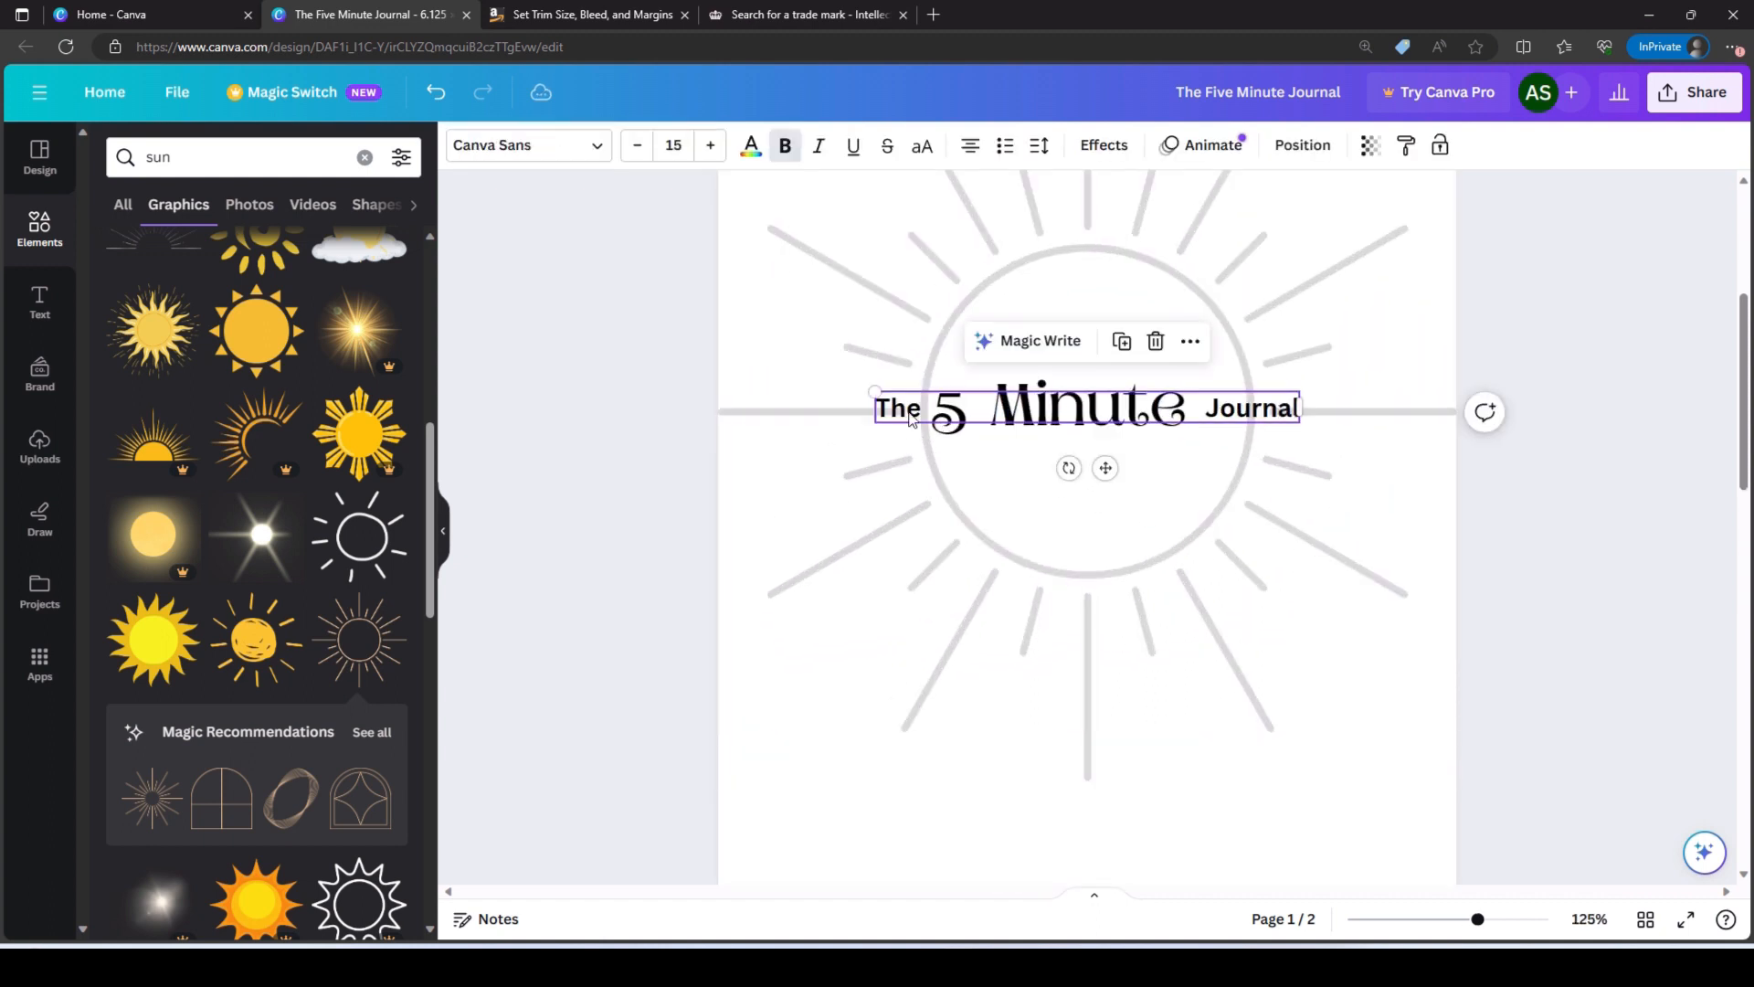
{"action": "left_click", "coordinate": [928, 409]}
{"action": "left_click", "coordinate": [928, 409]}
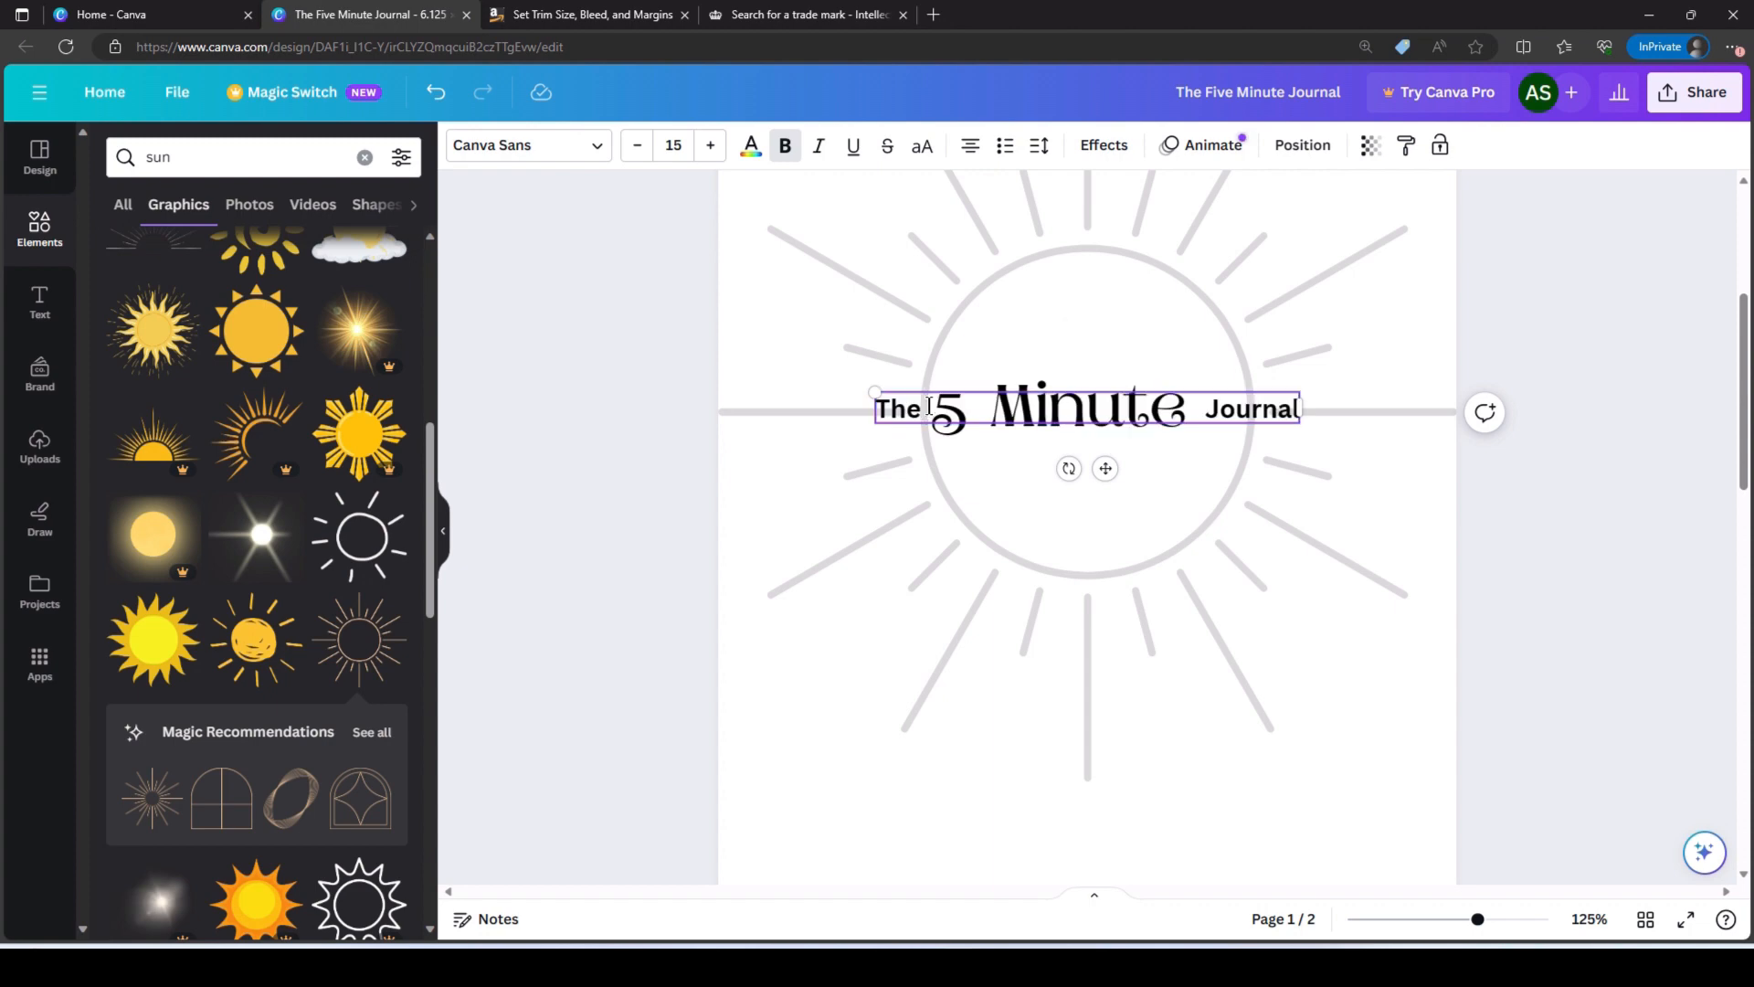
{"action": "key", "text": "Return"}
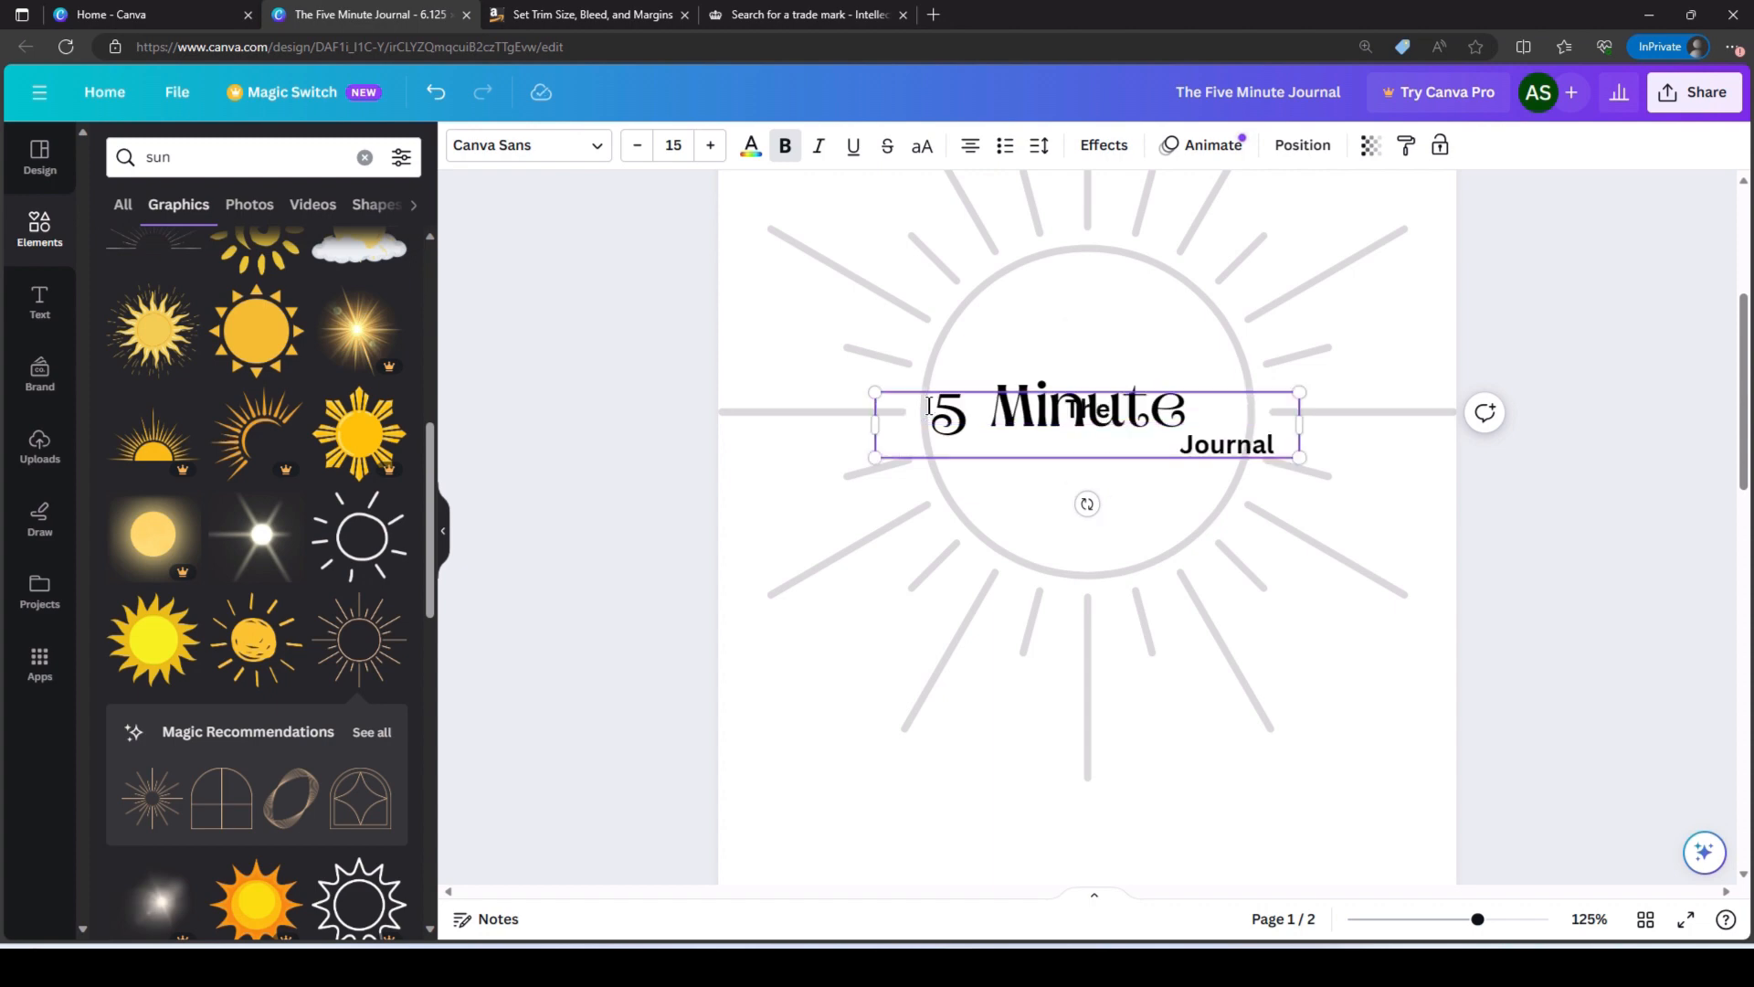
{"action": "key", "text": "ctrl+BackSpace"}
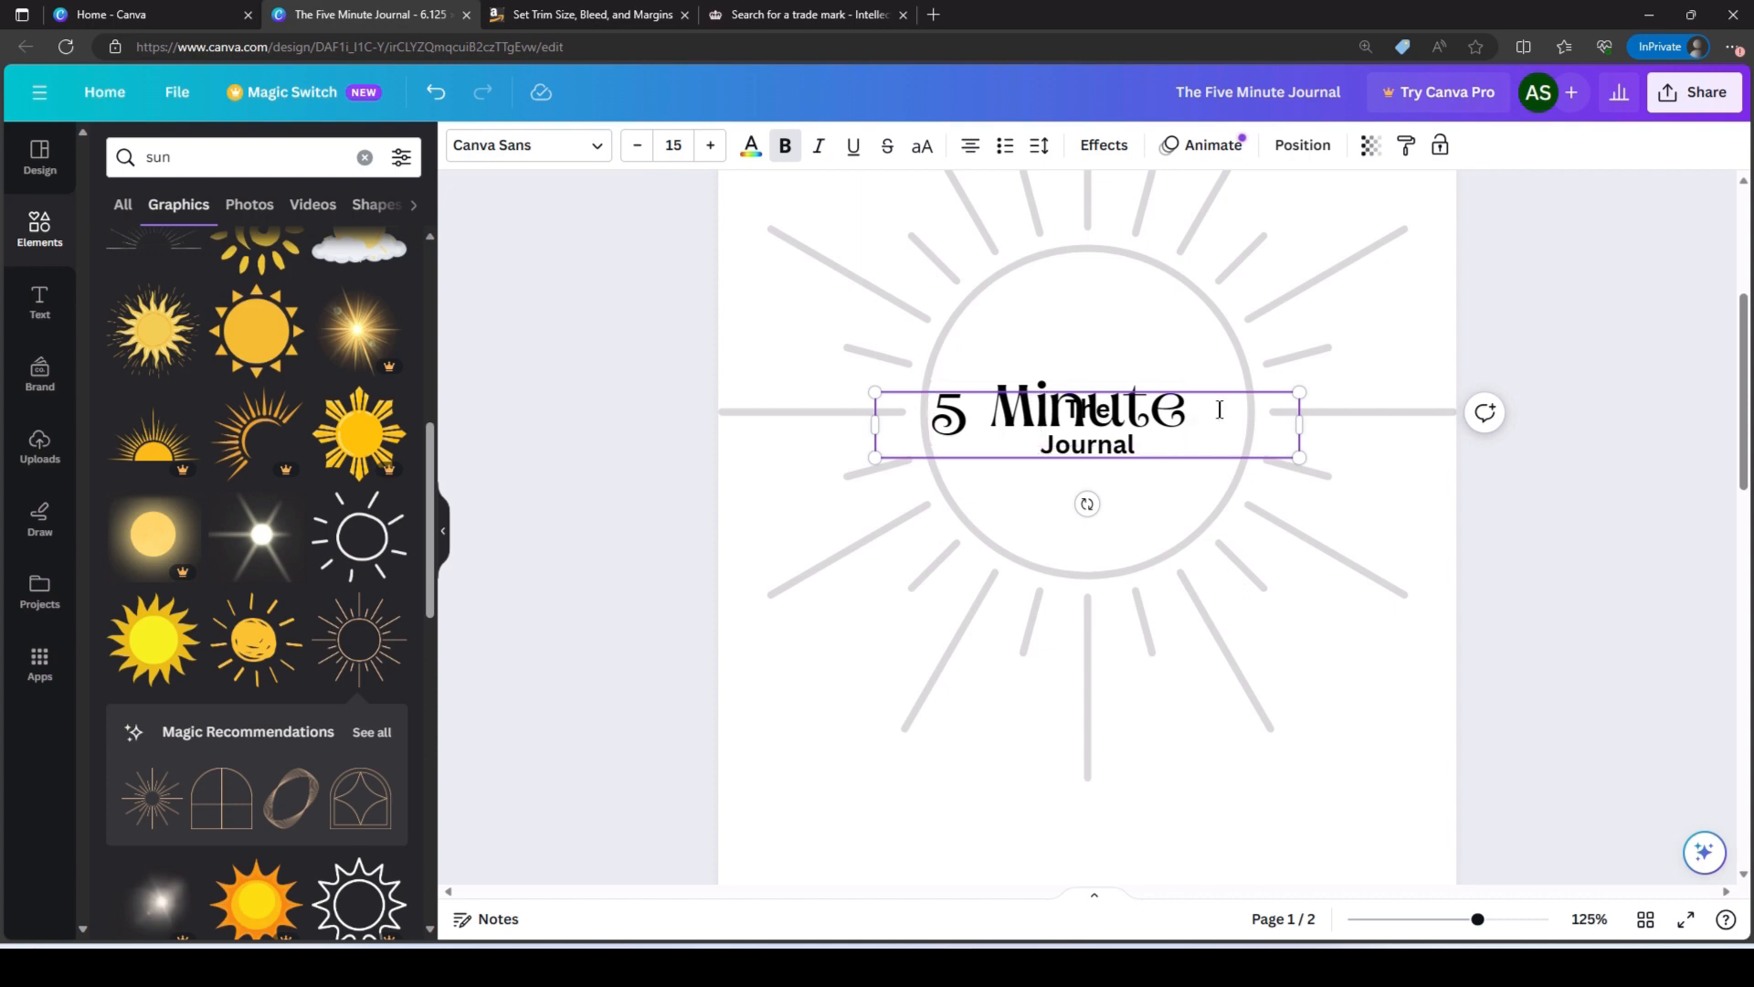
- Add three blank lines between "The" and "Journal" and centre the words above and below "5 Minute" inside the sun's circle
{"action": "key", "text": "Return"}
{"action": "key", "text": "Return"}
{"action": "key", "text": "Return"}
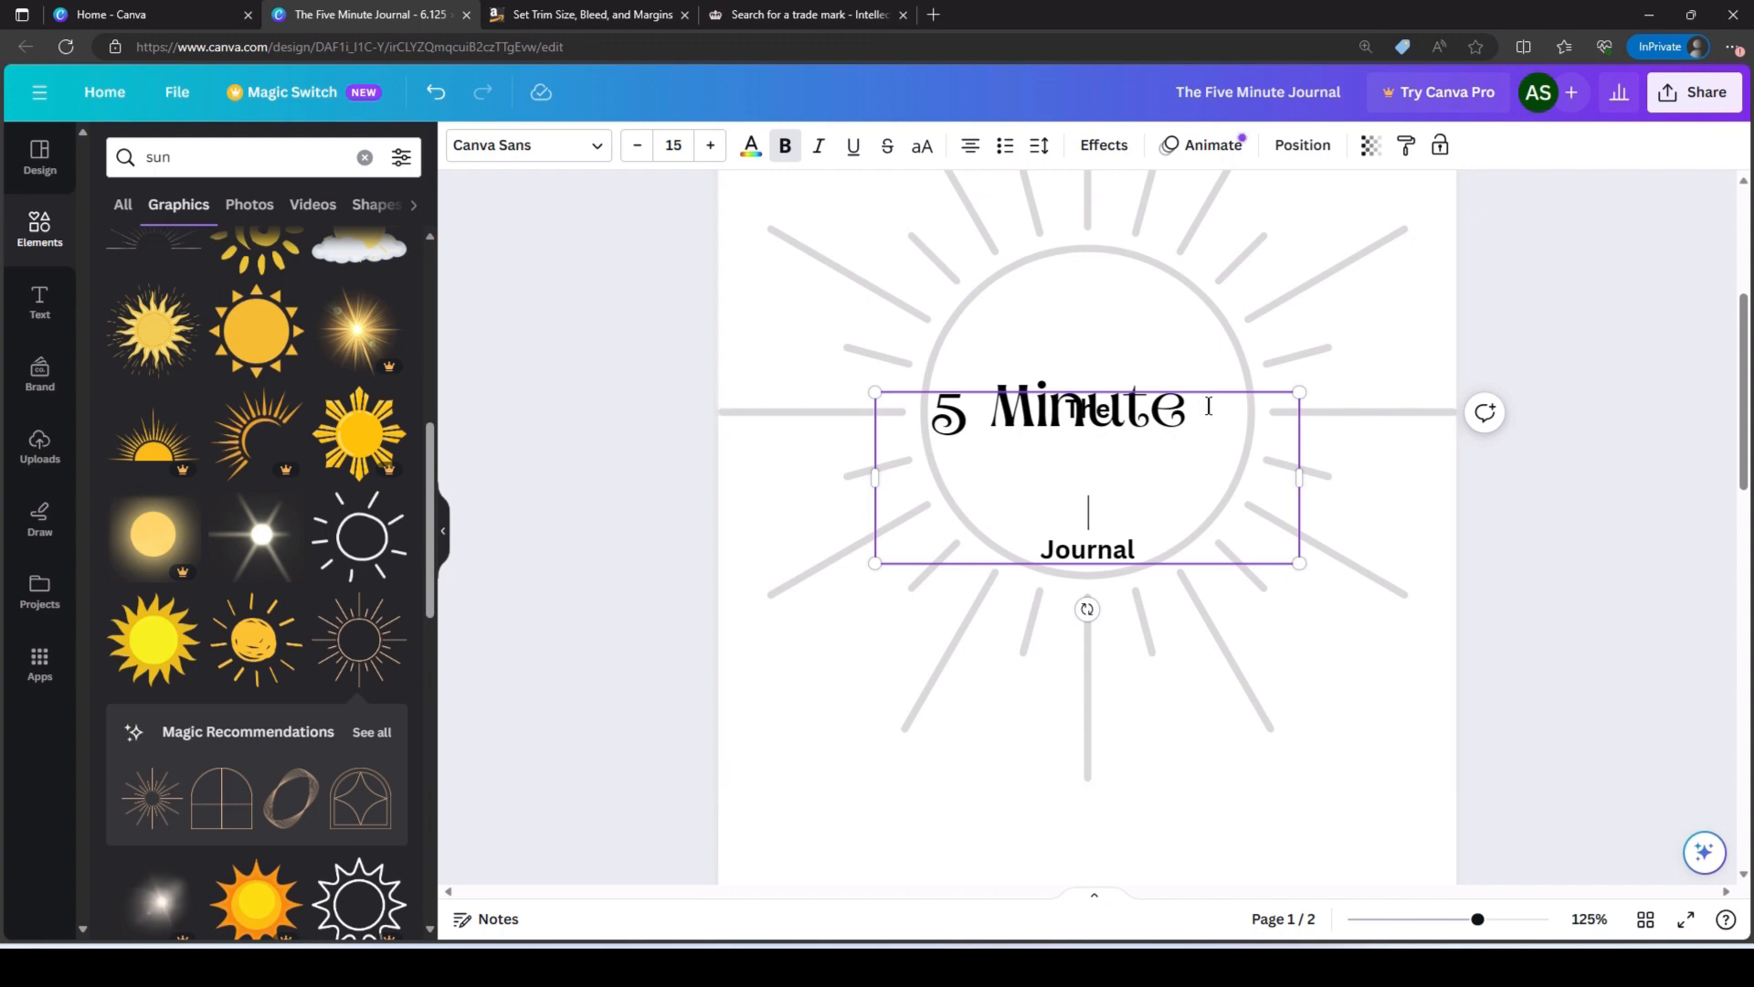
{"action": "left_click", "coordinate": [1398, 467]}
{"action": "left_click_drag", "start_coordinate": [1206, 489], "coordinate": [1201, 414]}
{"action": "left_click", "coordinate": [1666, 370]}
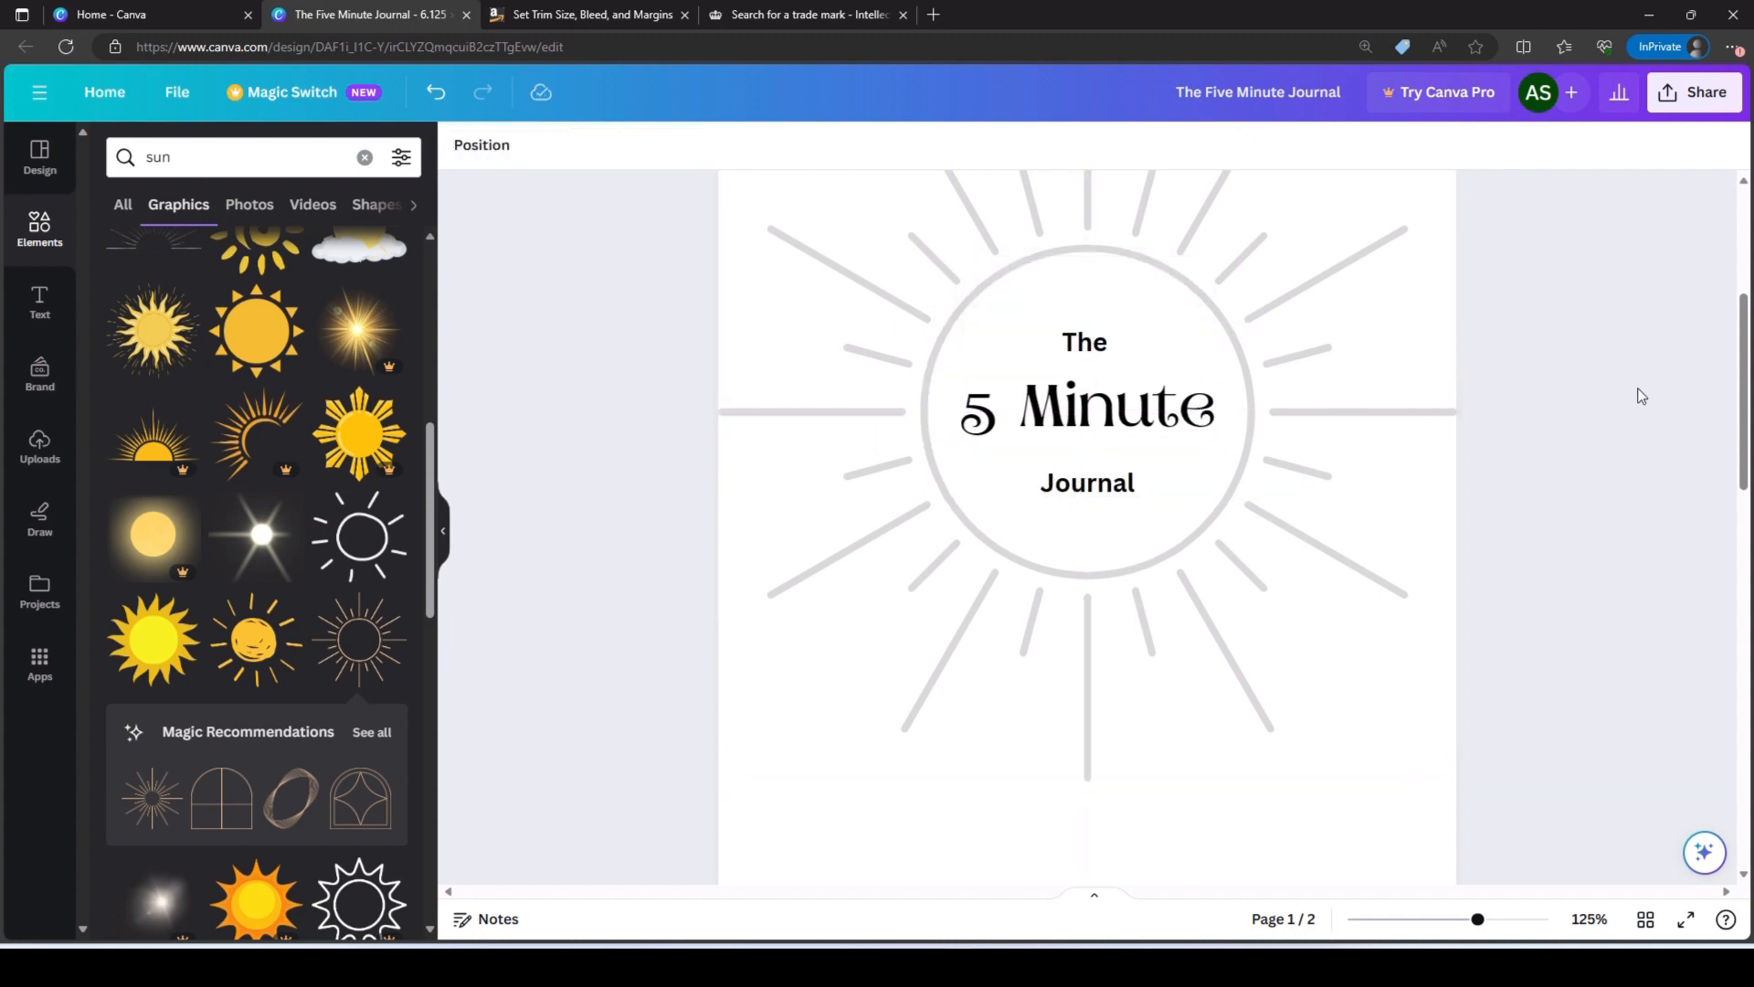
- Move the sun and its title text together up to the top edge of page 1
{"action": "scroll", "coordinate": [1366, 371], "scroll_direction": "down", "scroll_amount": 2}
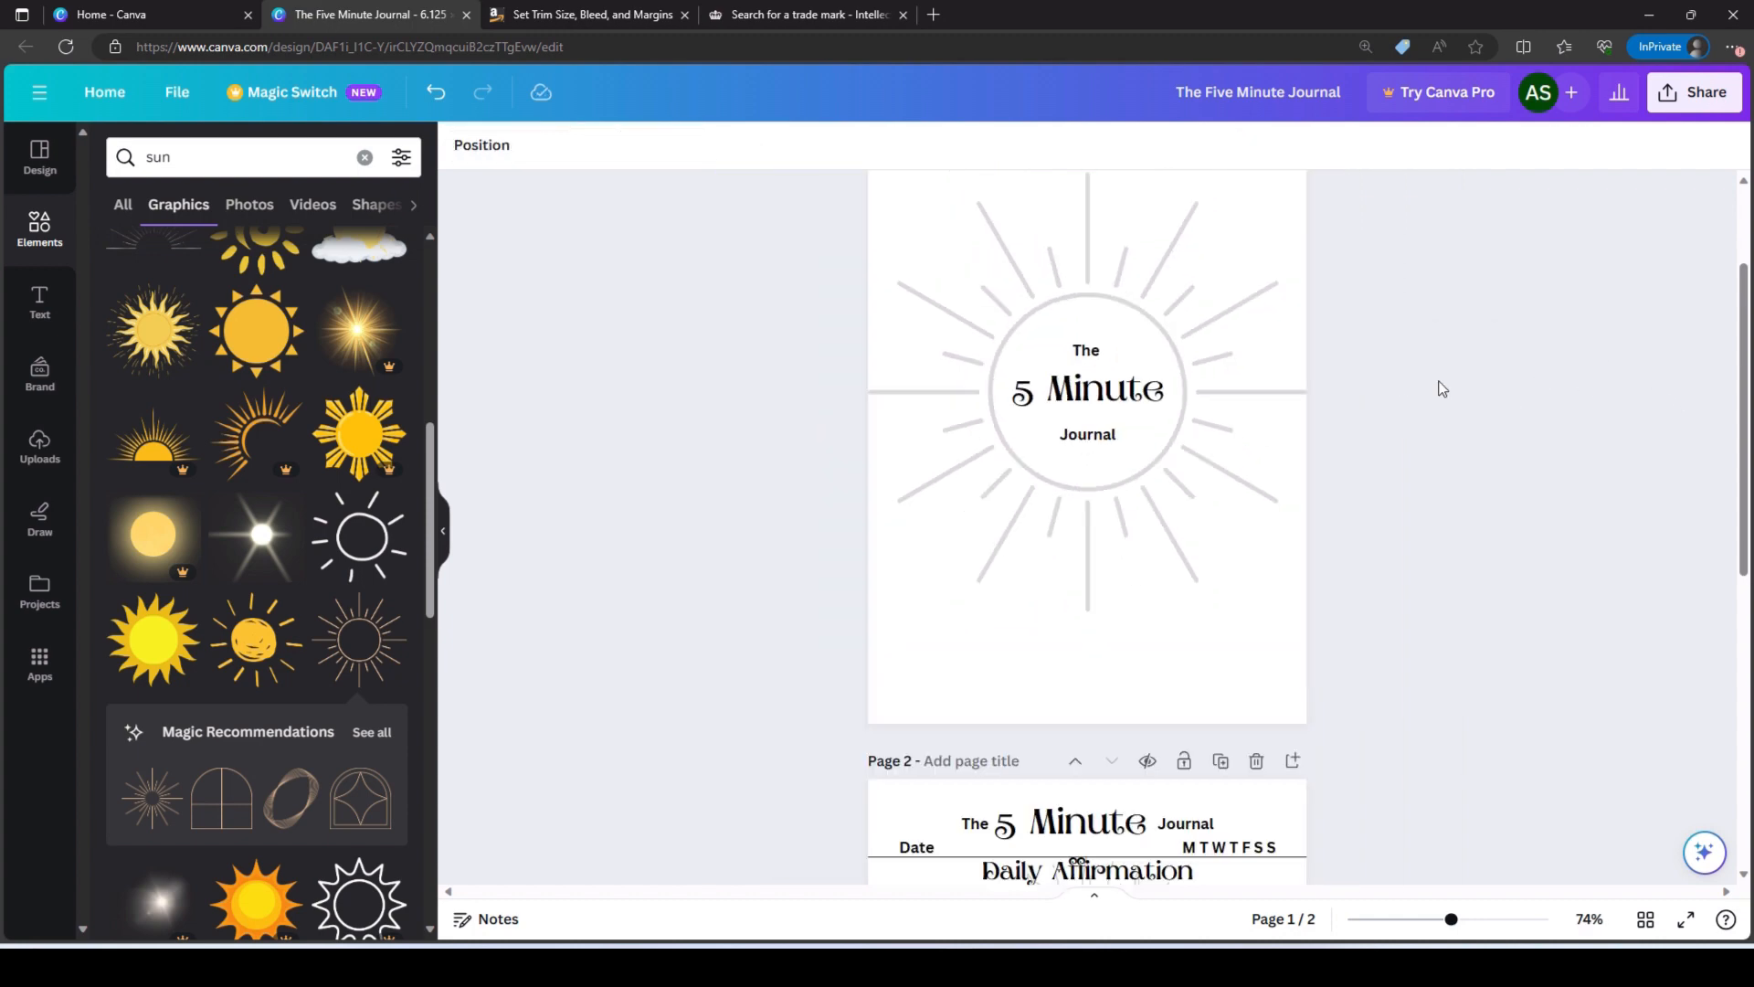
{"action": "scroll", "coordinate": [1448, 385], "scroll_direction": "down", "scroll_amount": 2}
{"action": "left_click", "coordinate": [1149, 603]}
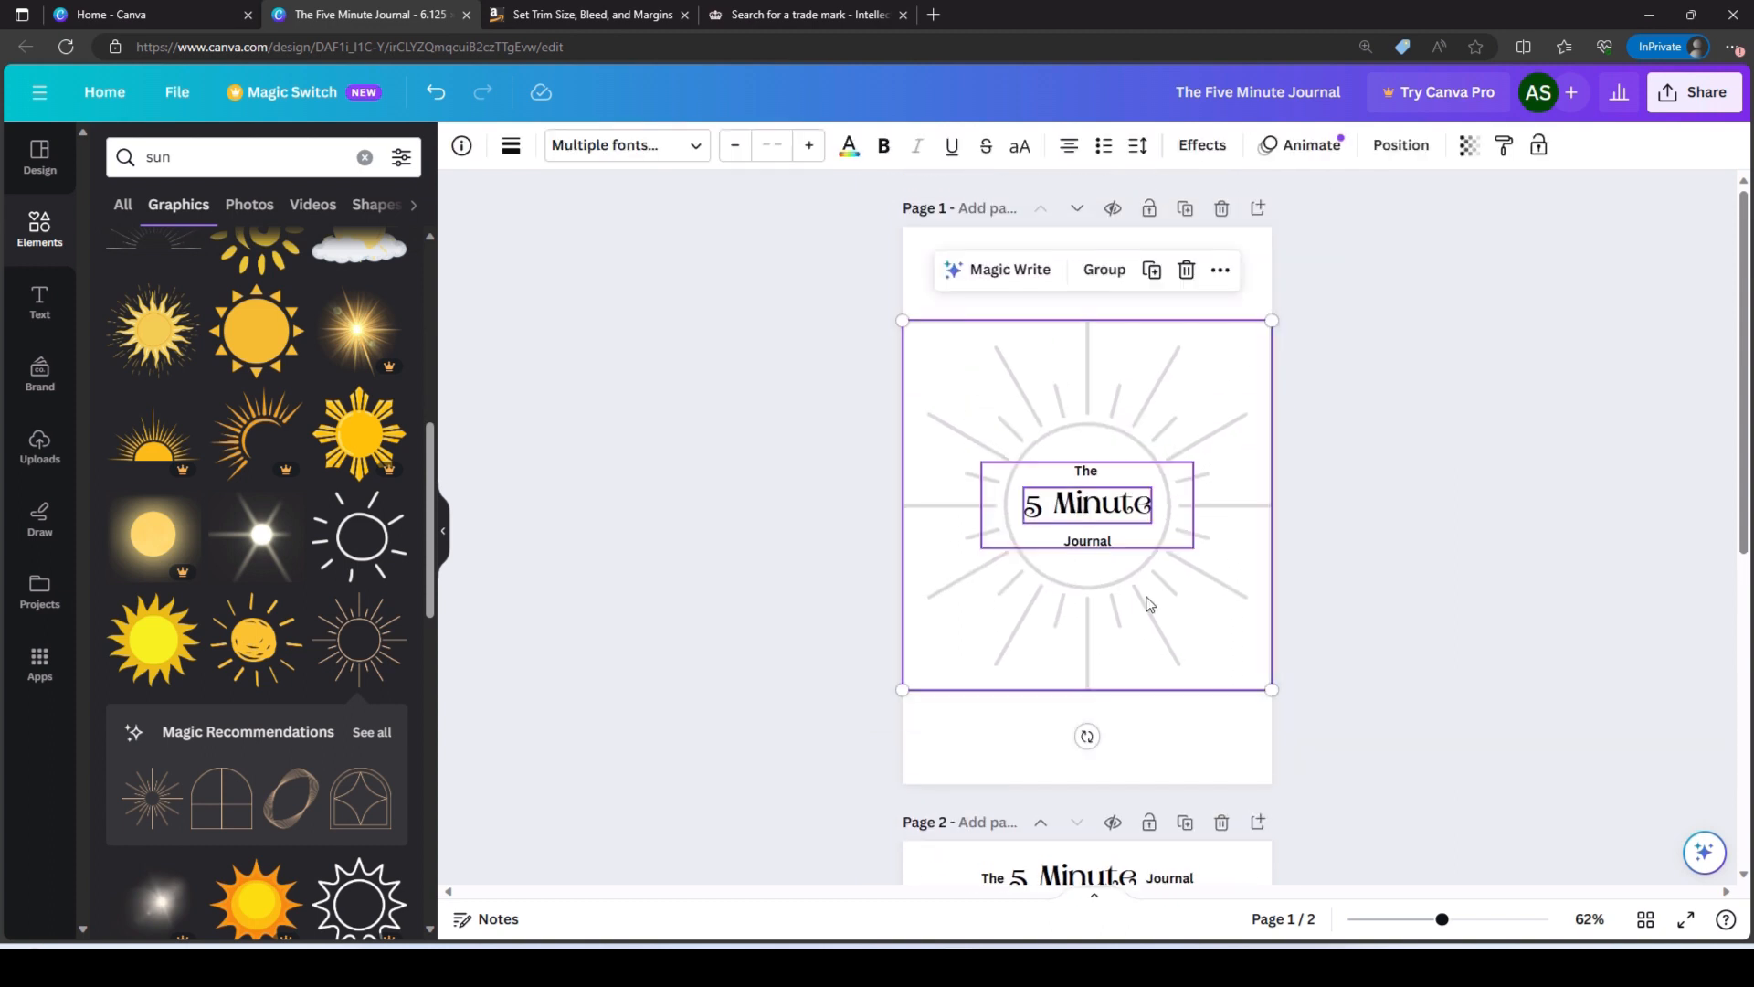
{"action": "left_click_drag", "start_coordinate": [1116, 600], "coordinate": [1109, 506]}
{"action": "left_click", "coordinate": [1472, 532]}
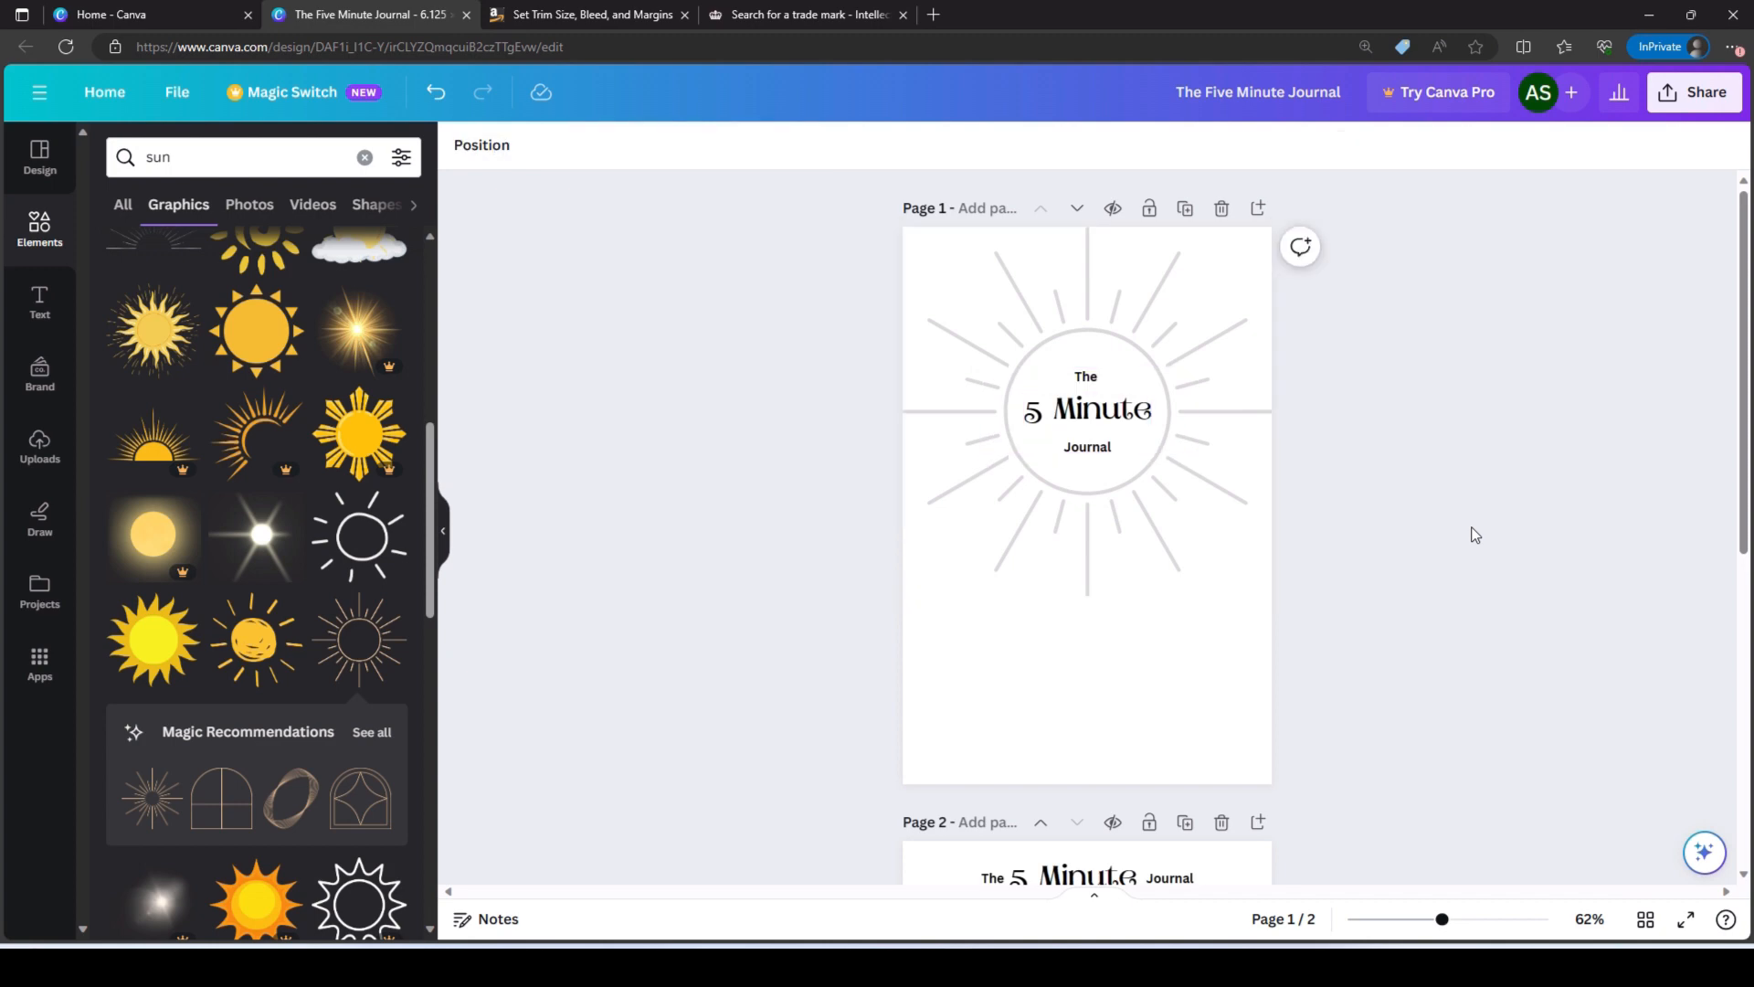
- Shrink the sun and title together to about 80% of the page width and centre them in the upper part of page 1
{"action": "left_click_drag", "start_coordinate": [744, 201], "coordinate": [1535, 698]}
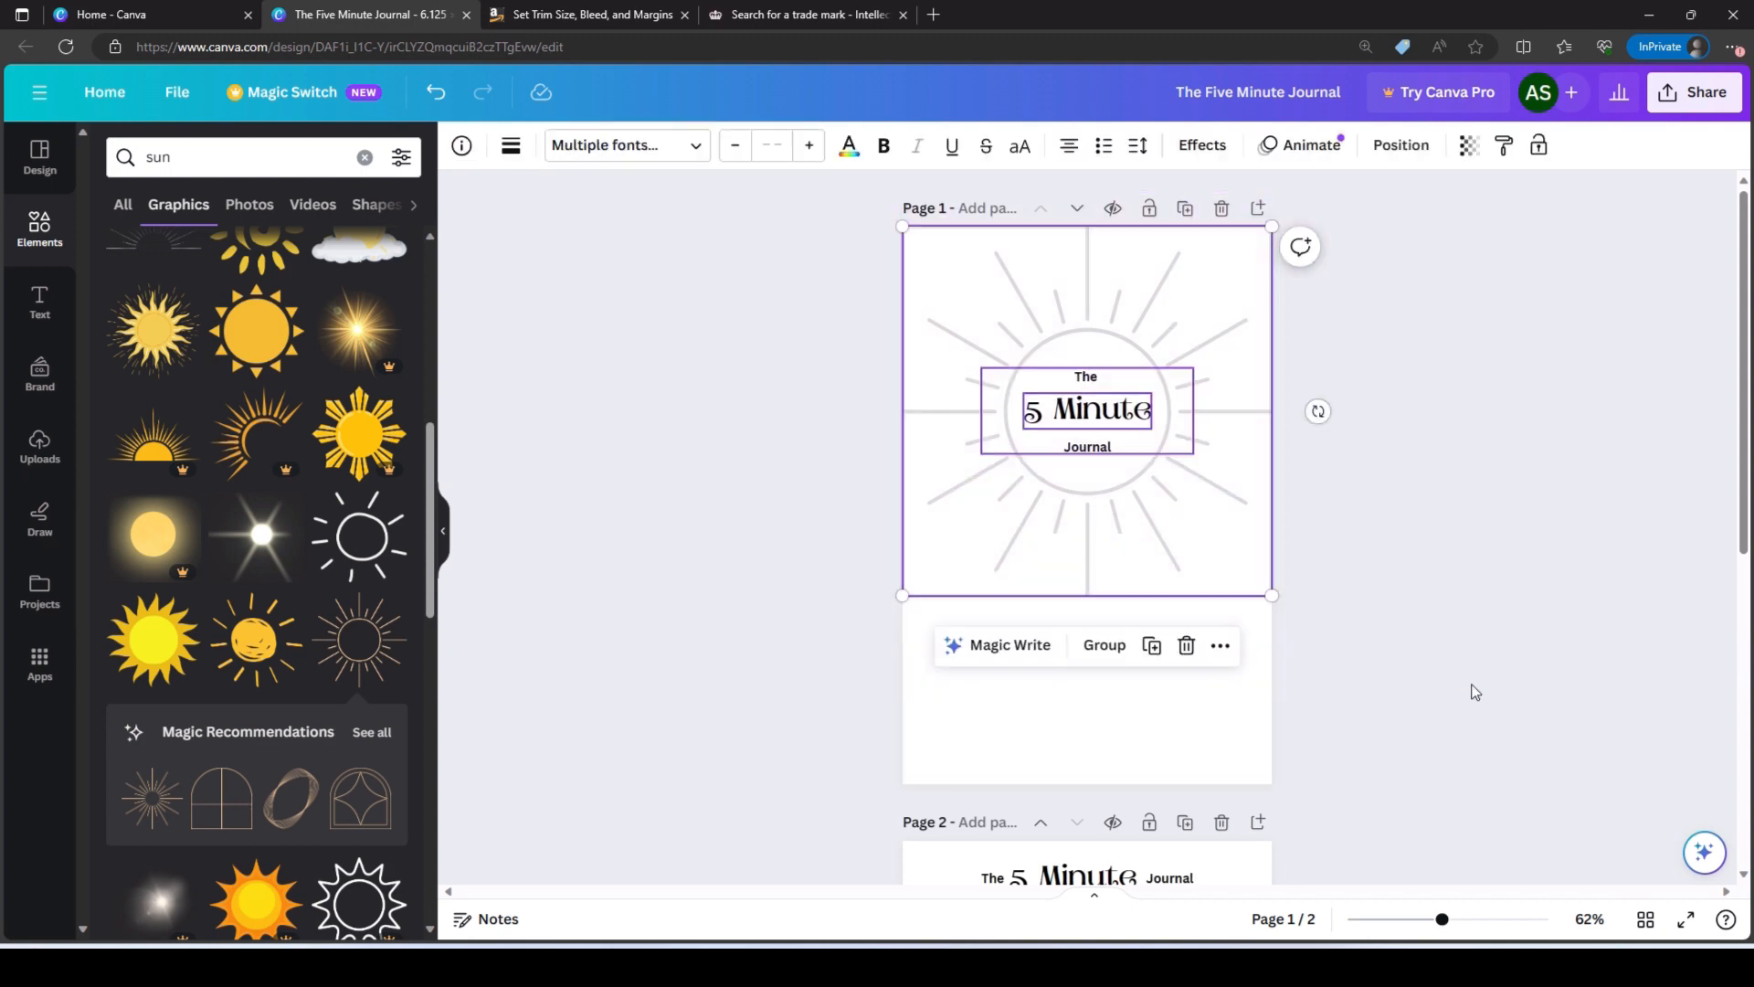
{"action": "left_click_drag", "start_coordinate": [1272, 595], "coordinate": [1202, 524]}
{"action": "left_click_drag", "start_coordinate": [1050, 407], "coordinate": [1086, 443]}
{"action": "left_click", "coordinate": [1412, 440]}
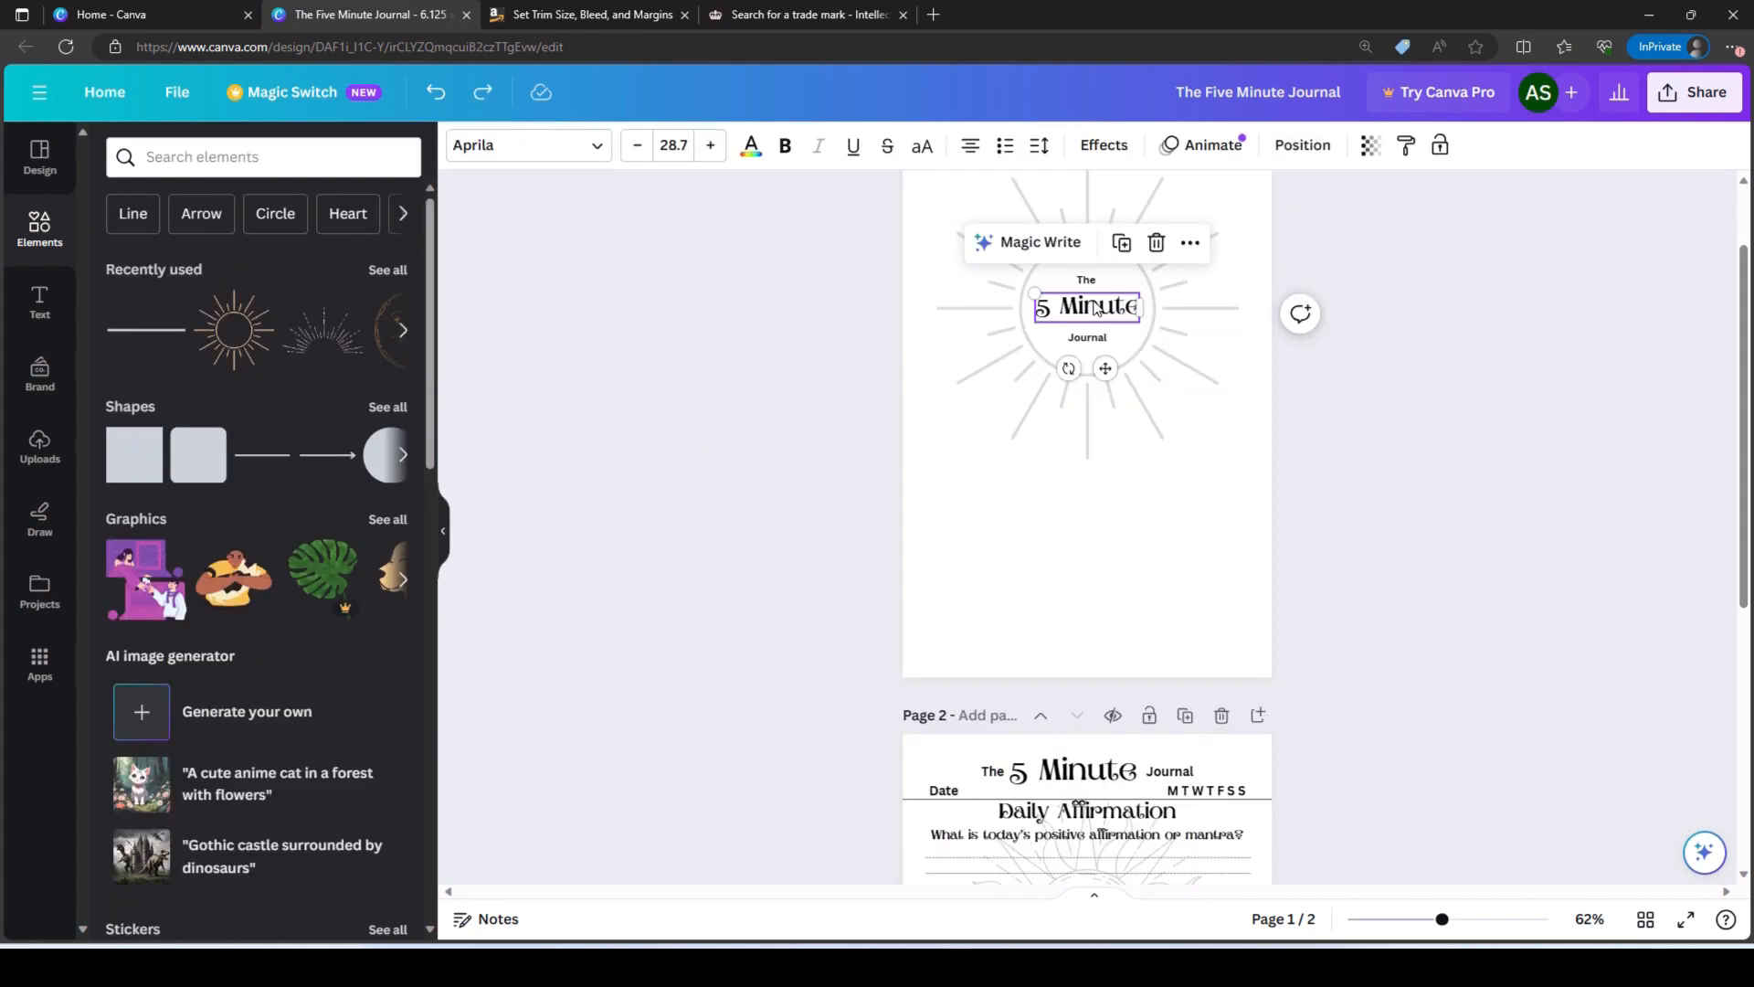
- Paste a copy of the "5 Minute" text below the sun and replace its wording with "This Journal Belongs To:"
{"action": "key", "text": "ctrl+v"}
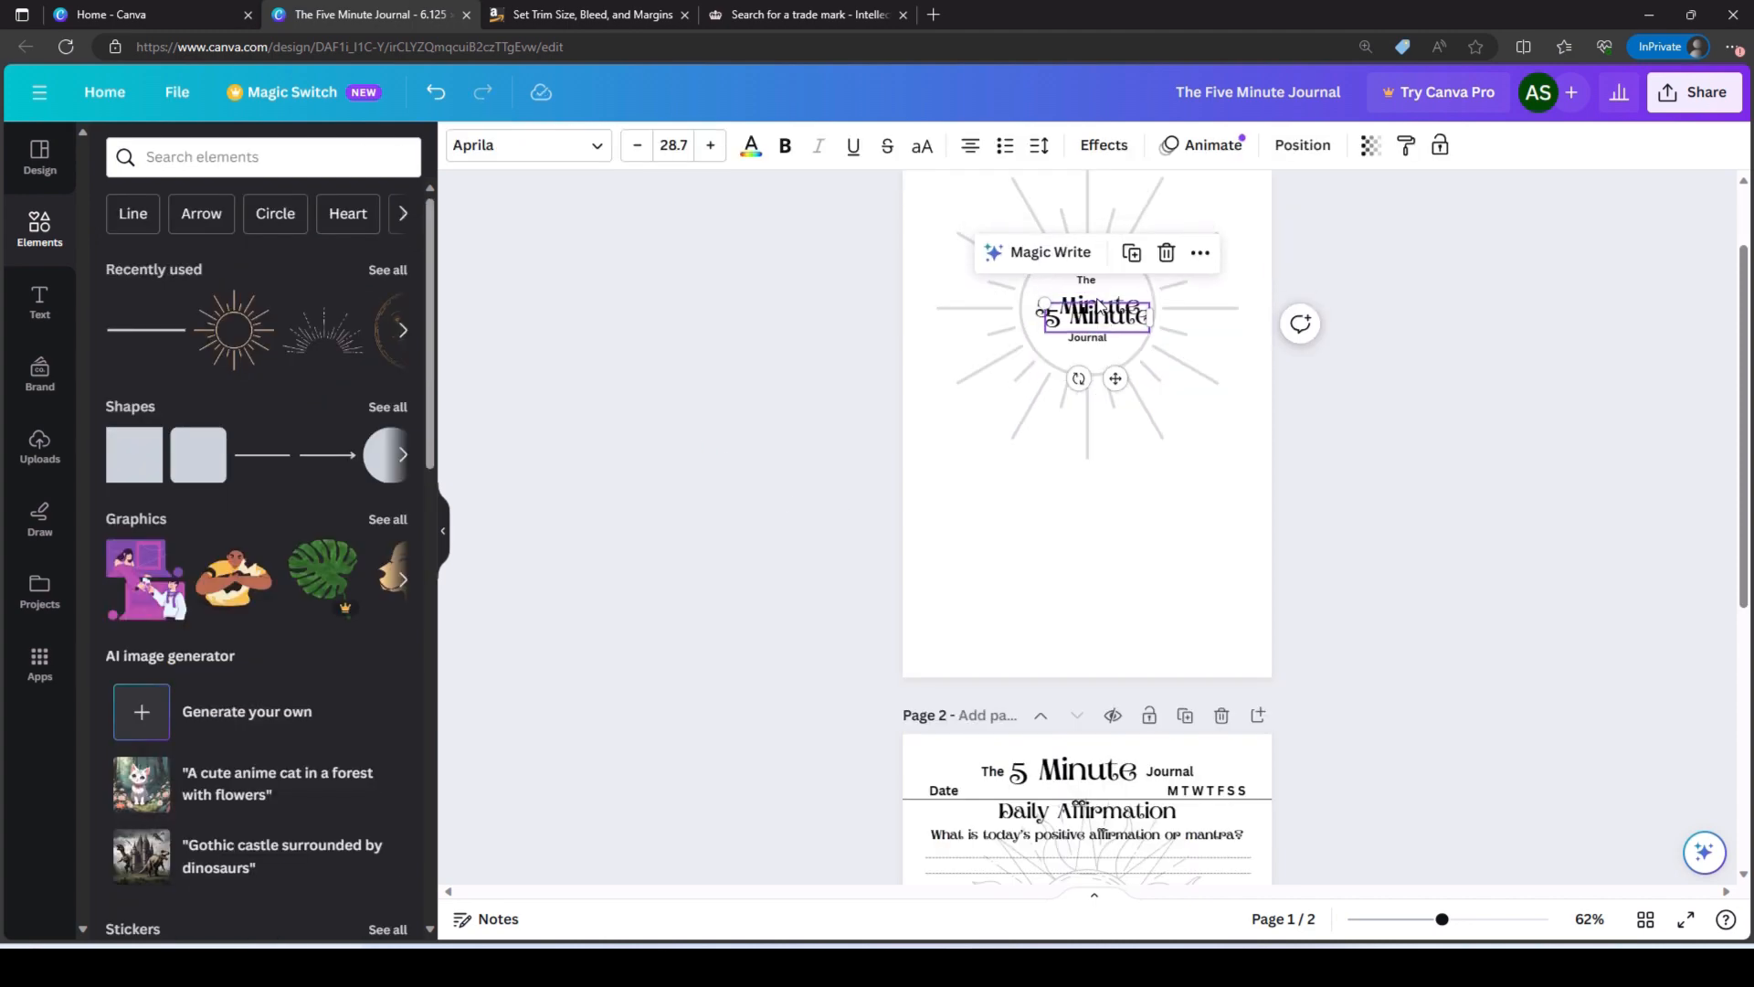
{"action": "left_click_drag", "start_coordinate": [1112, 326], "coordinate": [1104, 527]}
{"action": "double_click", "coordinate": [1105, 527]}
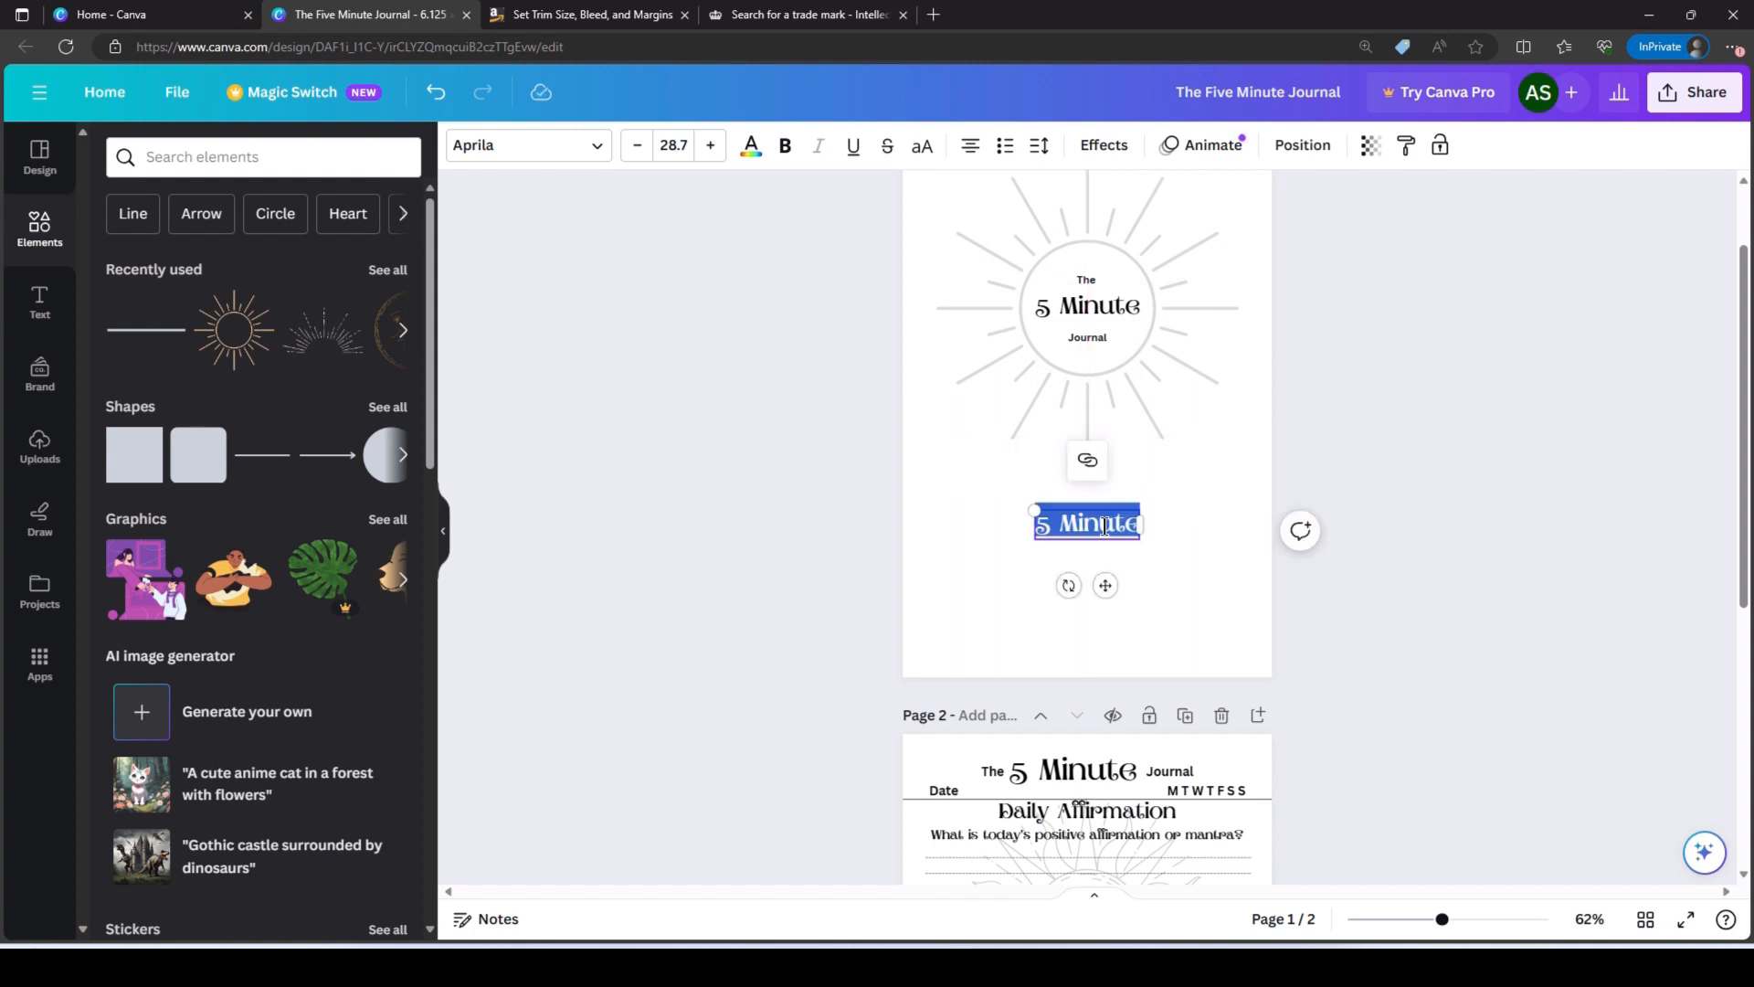
{"action": "type", "text": "This Journal"}
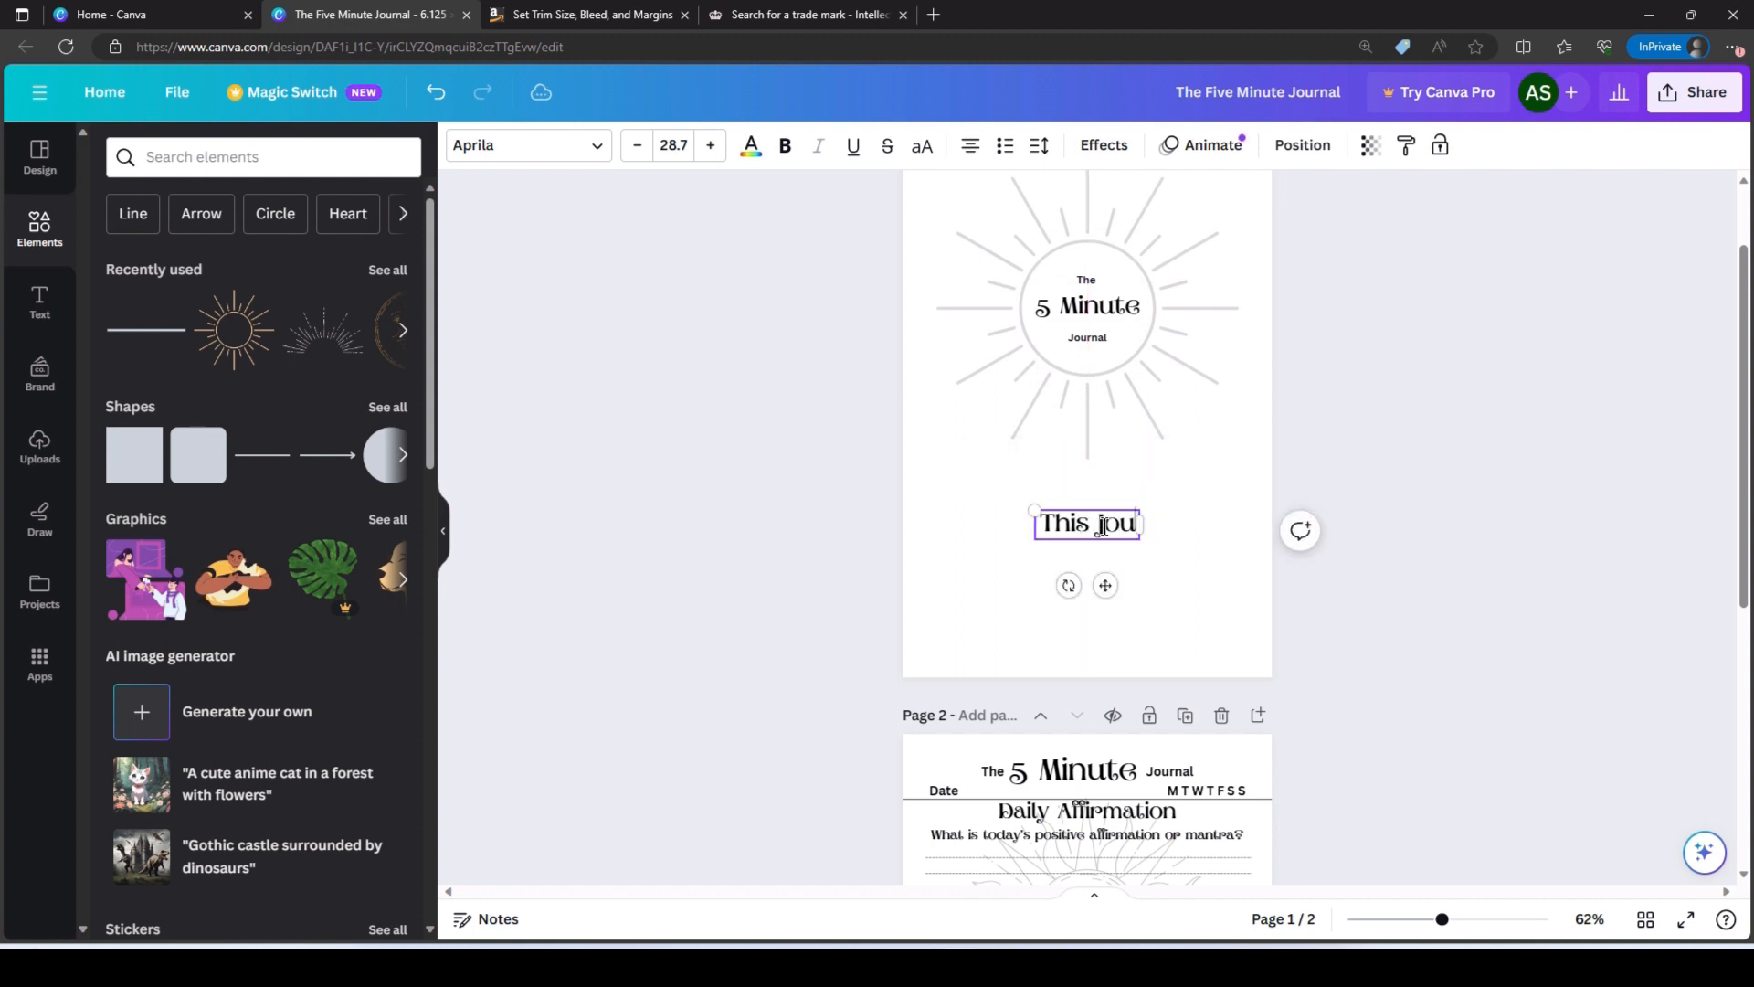
{"action": "type", "text": " Belo"}
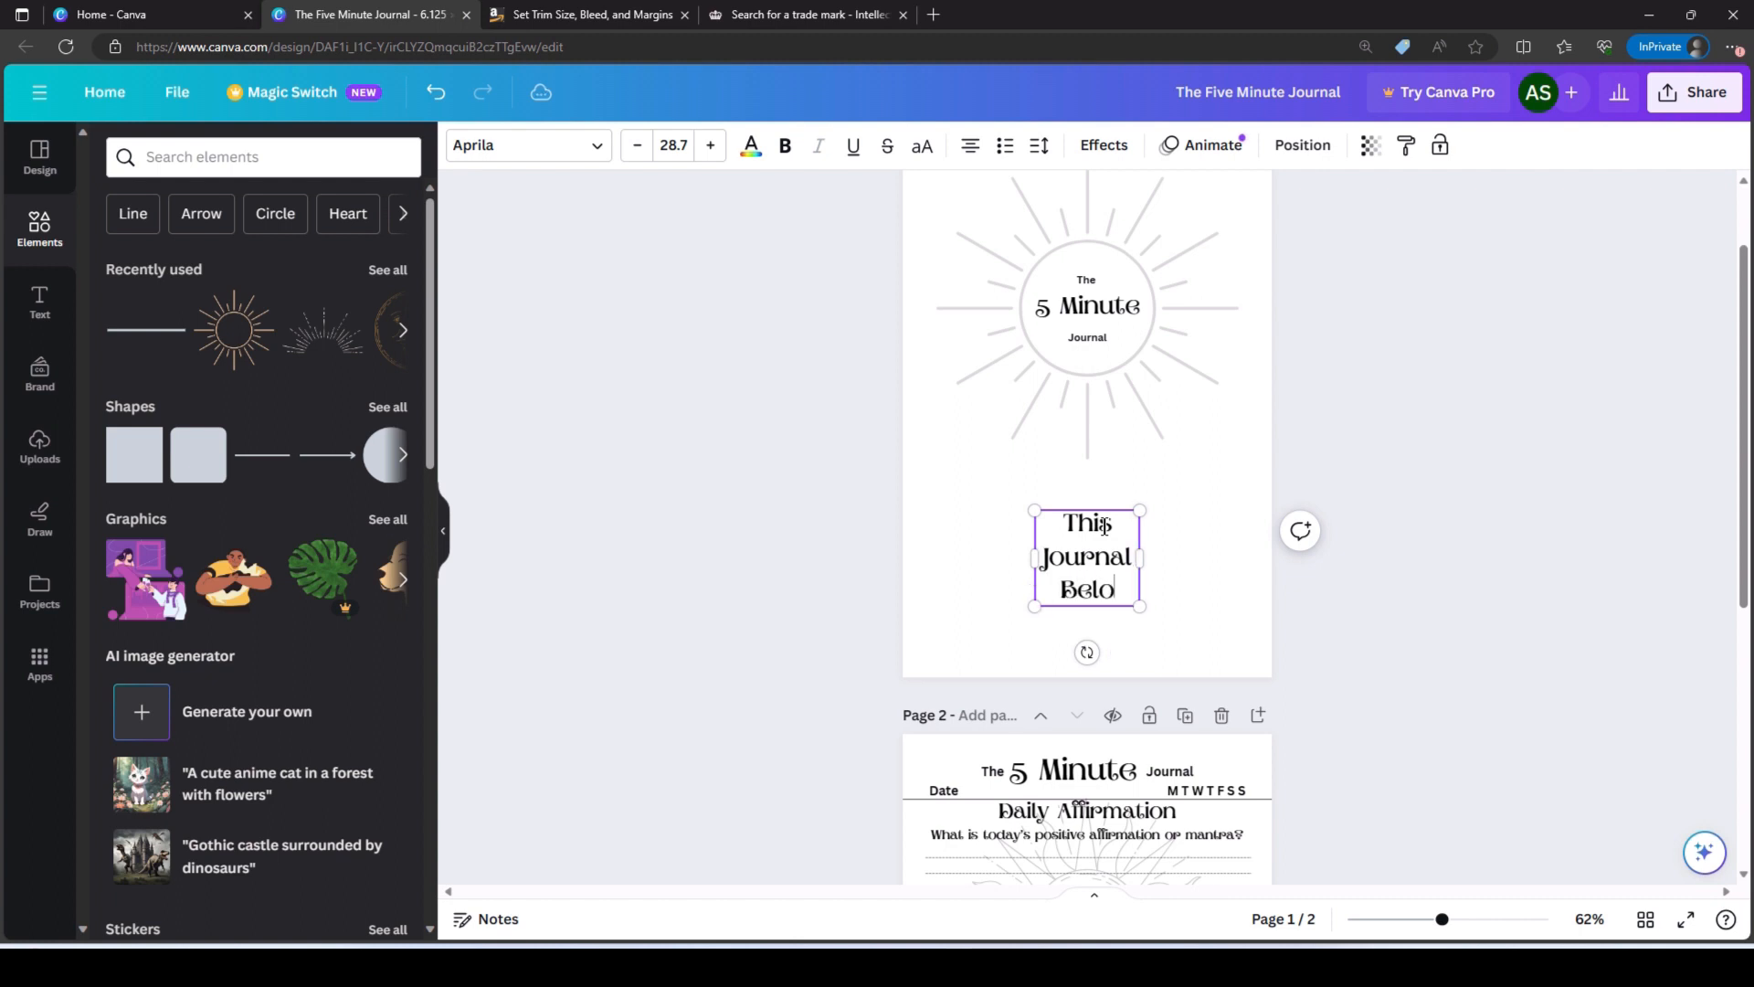
{"action": "type", "text": "ngs To"}
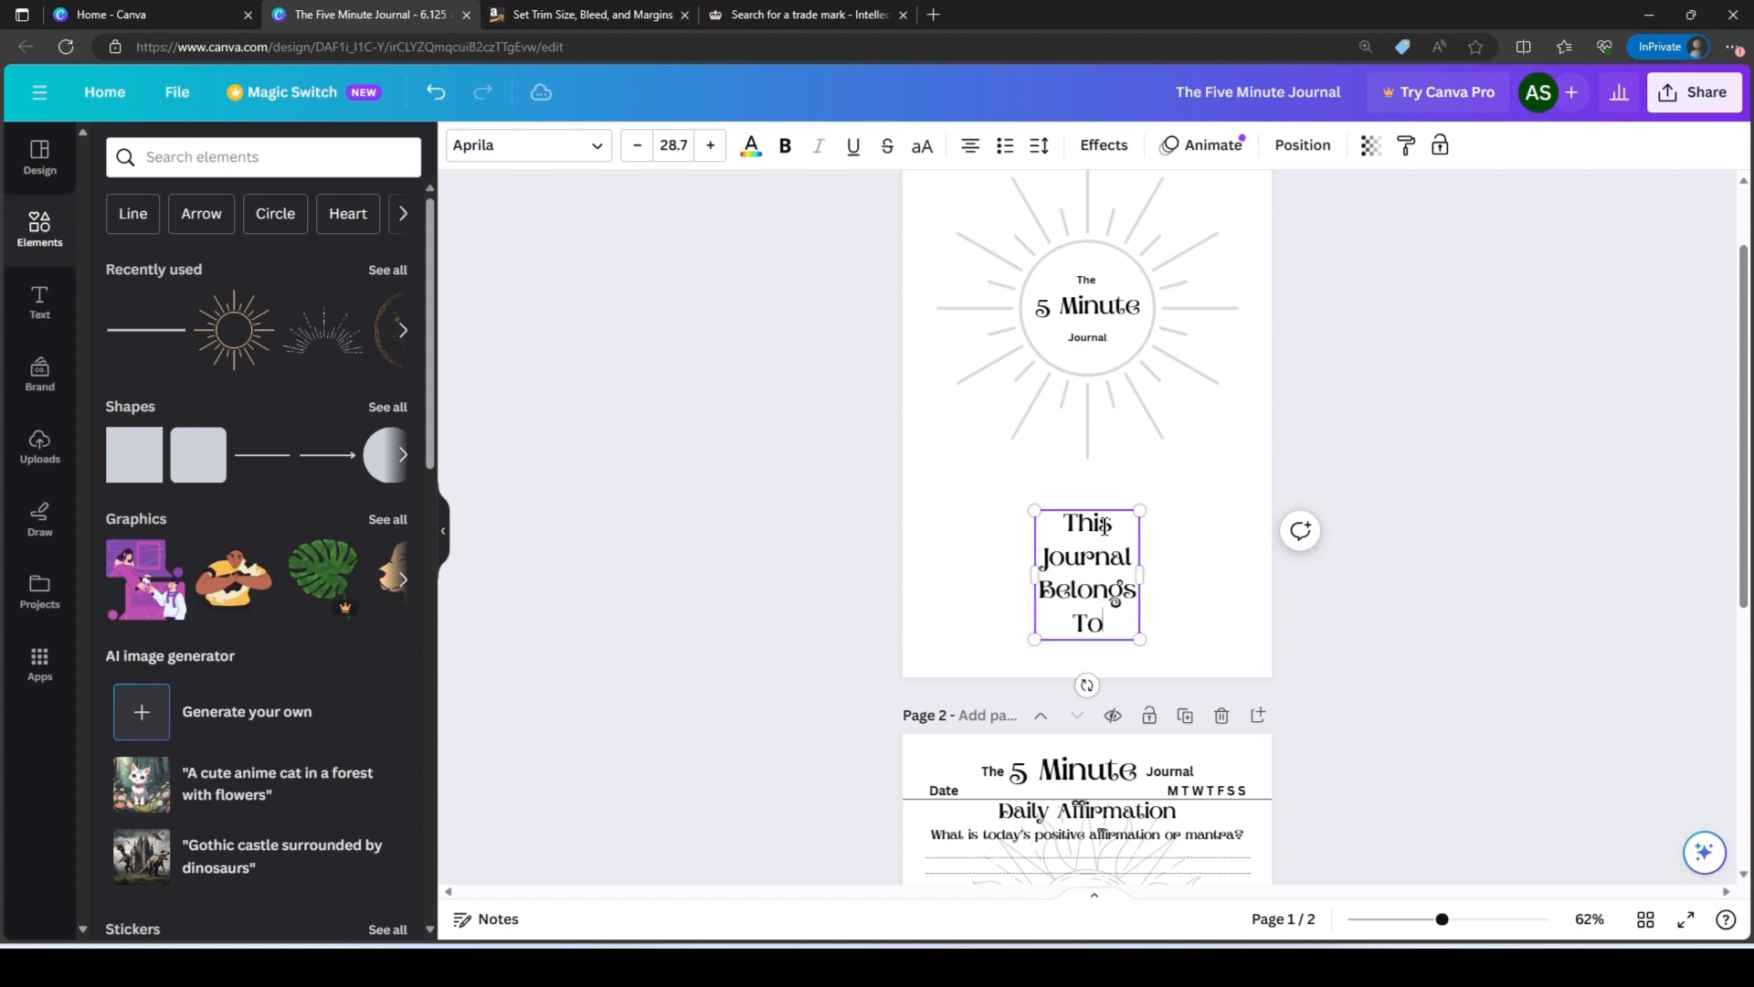
{"action": "type", "text": ":"}
- Widen the "This Journal Belongs To:" text box to the full page width so the text fits on one line
{"action": "left_click_drag", "start_coordinate": [1140, 574], "coordinate": [1272, 575]}
{"action": "left_click_drag", "start_coordinate": [1030, 541], "coordinate": [895, 530]}
{"action": "left_click", "coordinate": [1100, 558]}
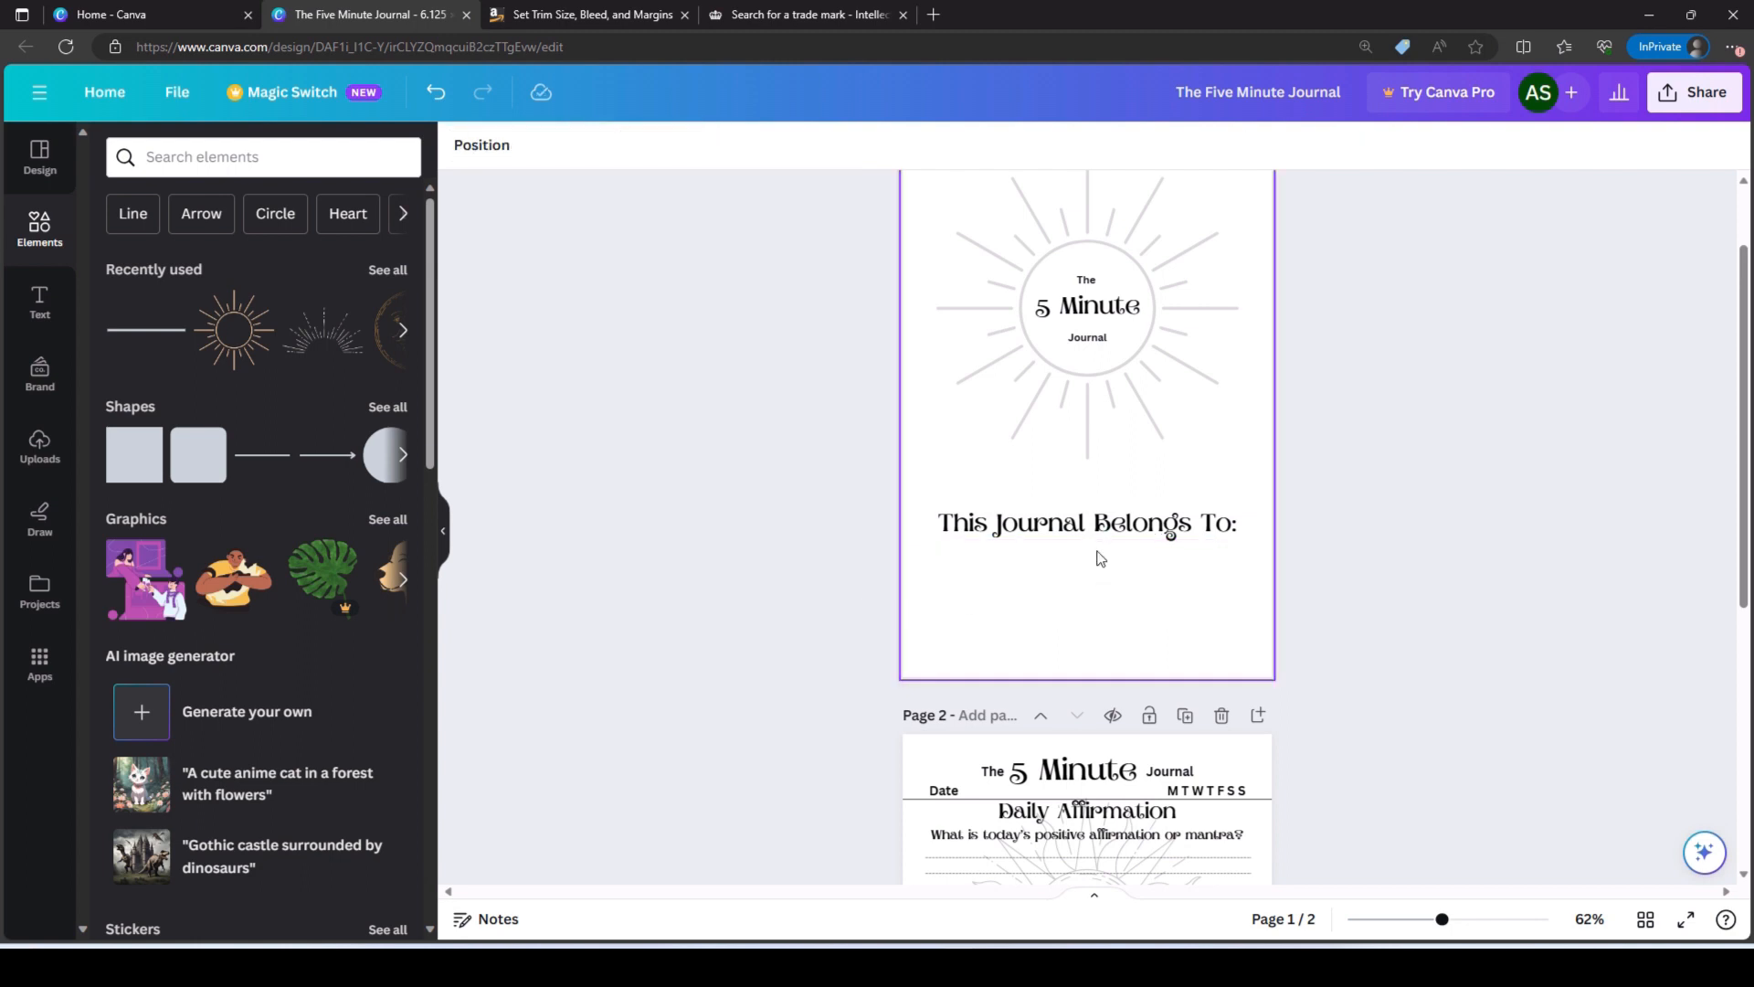
- Add a horizontal line beneath the "This Journal Belongs To:" text on page 1 and stretch it to the text's width
{"action": "left_click", "coordinate": [264, 457]}
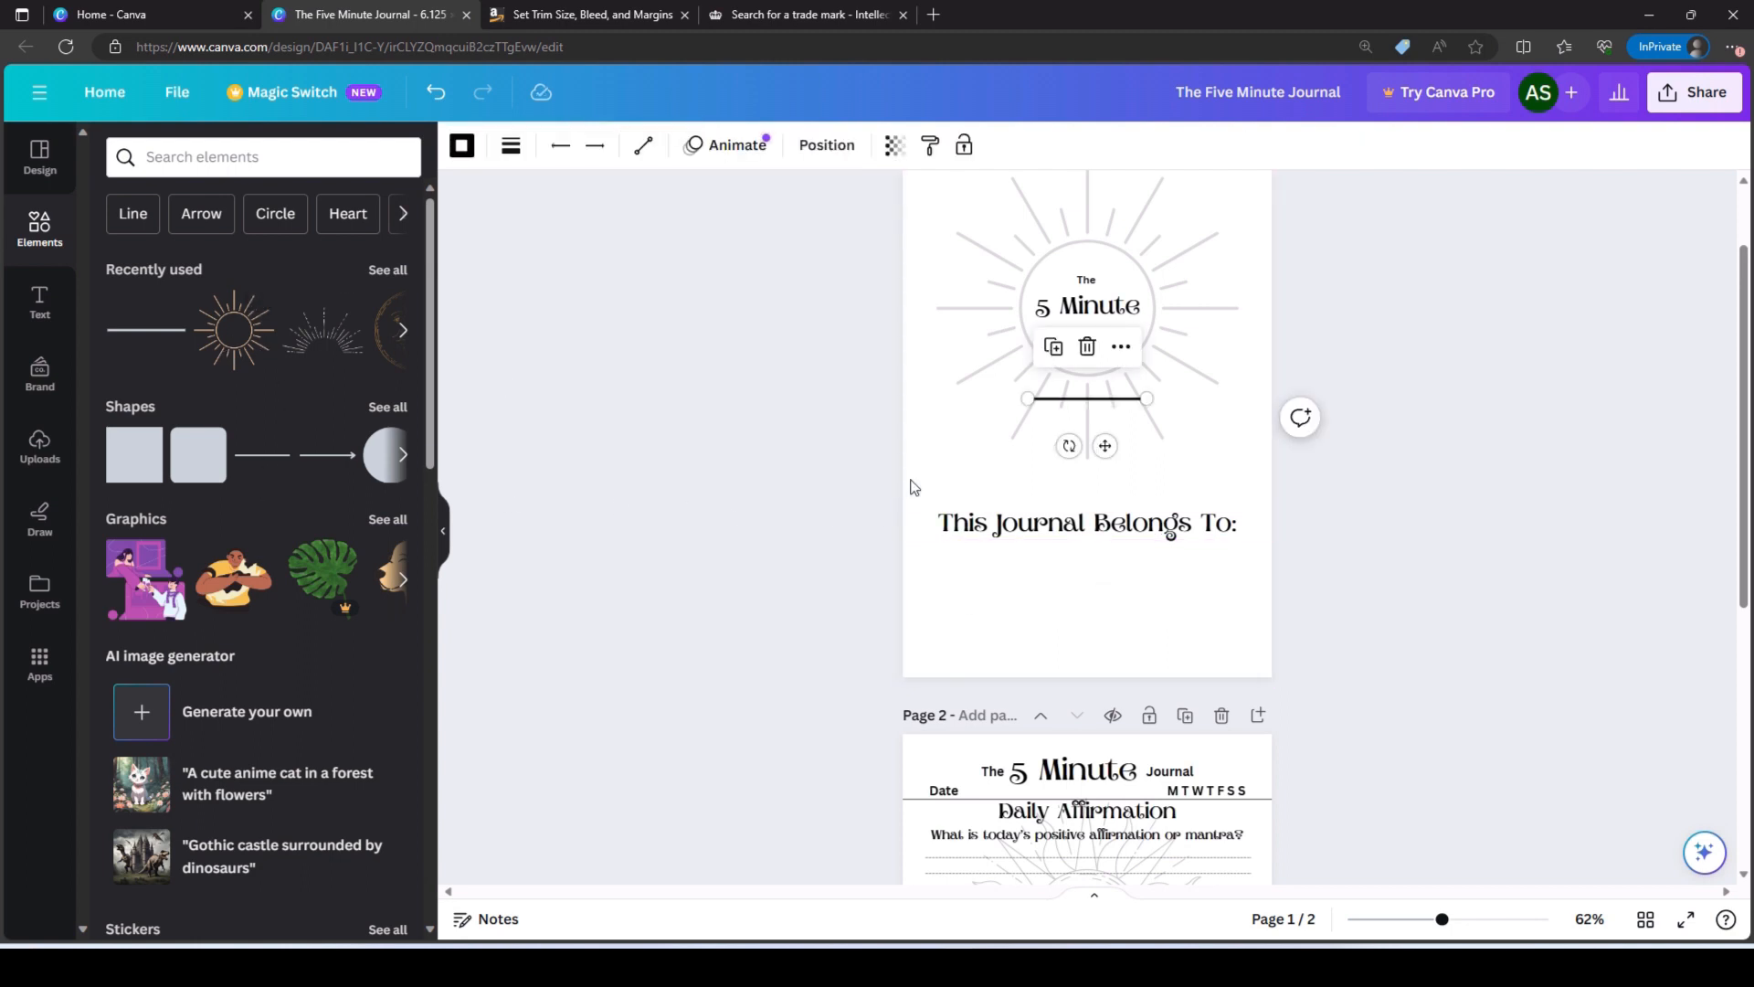
{"action": "left_click_drag", "start_coordinate": [1078, 409], "coordinate": [1235, 573]}
{"action": "left_click_drag", "start_coordinate": [1033, 572], "coordinate": [939, 572]}
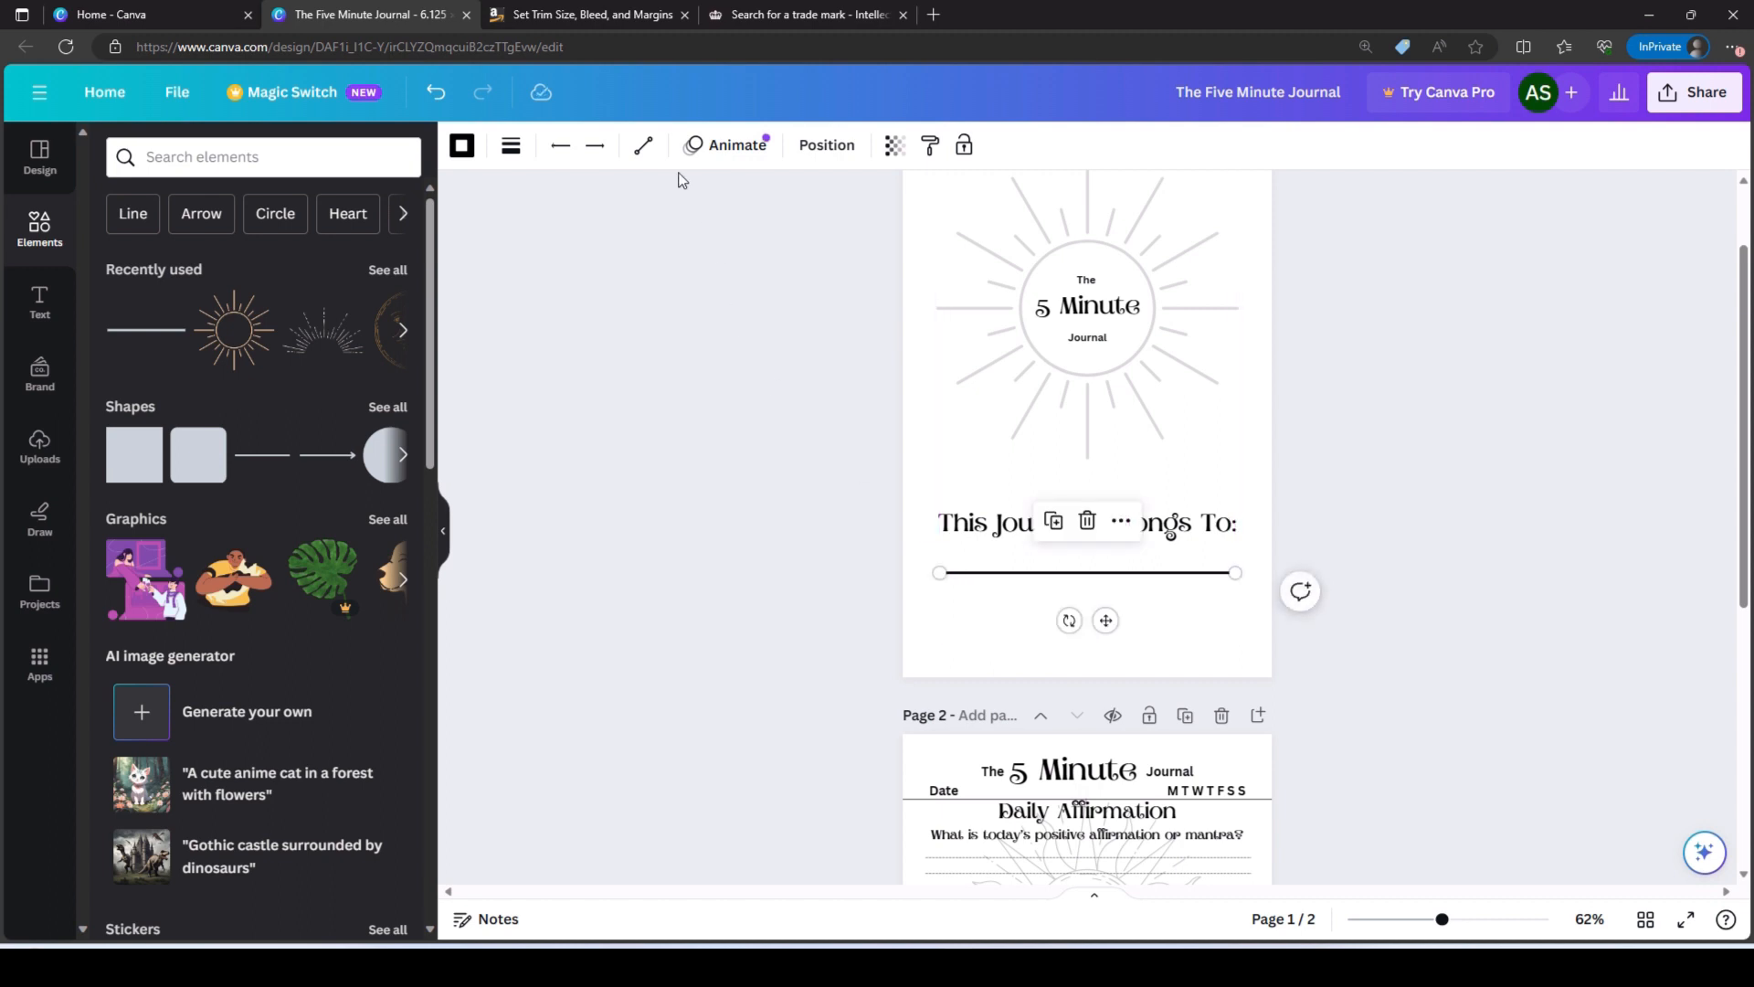
- Reduce the weight of the line under "This Journal Belongs To:" to make it thin
{"action": "left_click", "coordinate": [511, 145]}
{"action": "left_click", "coordinate": [772, 294]}
{"action": "key", "text": "BackSpace"}
{"action": "left_click", "coordinate": [721, 565]}
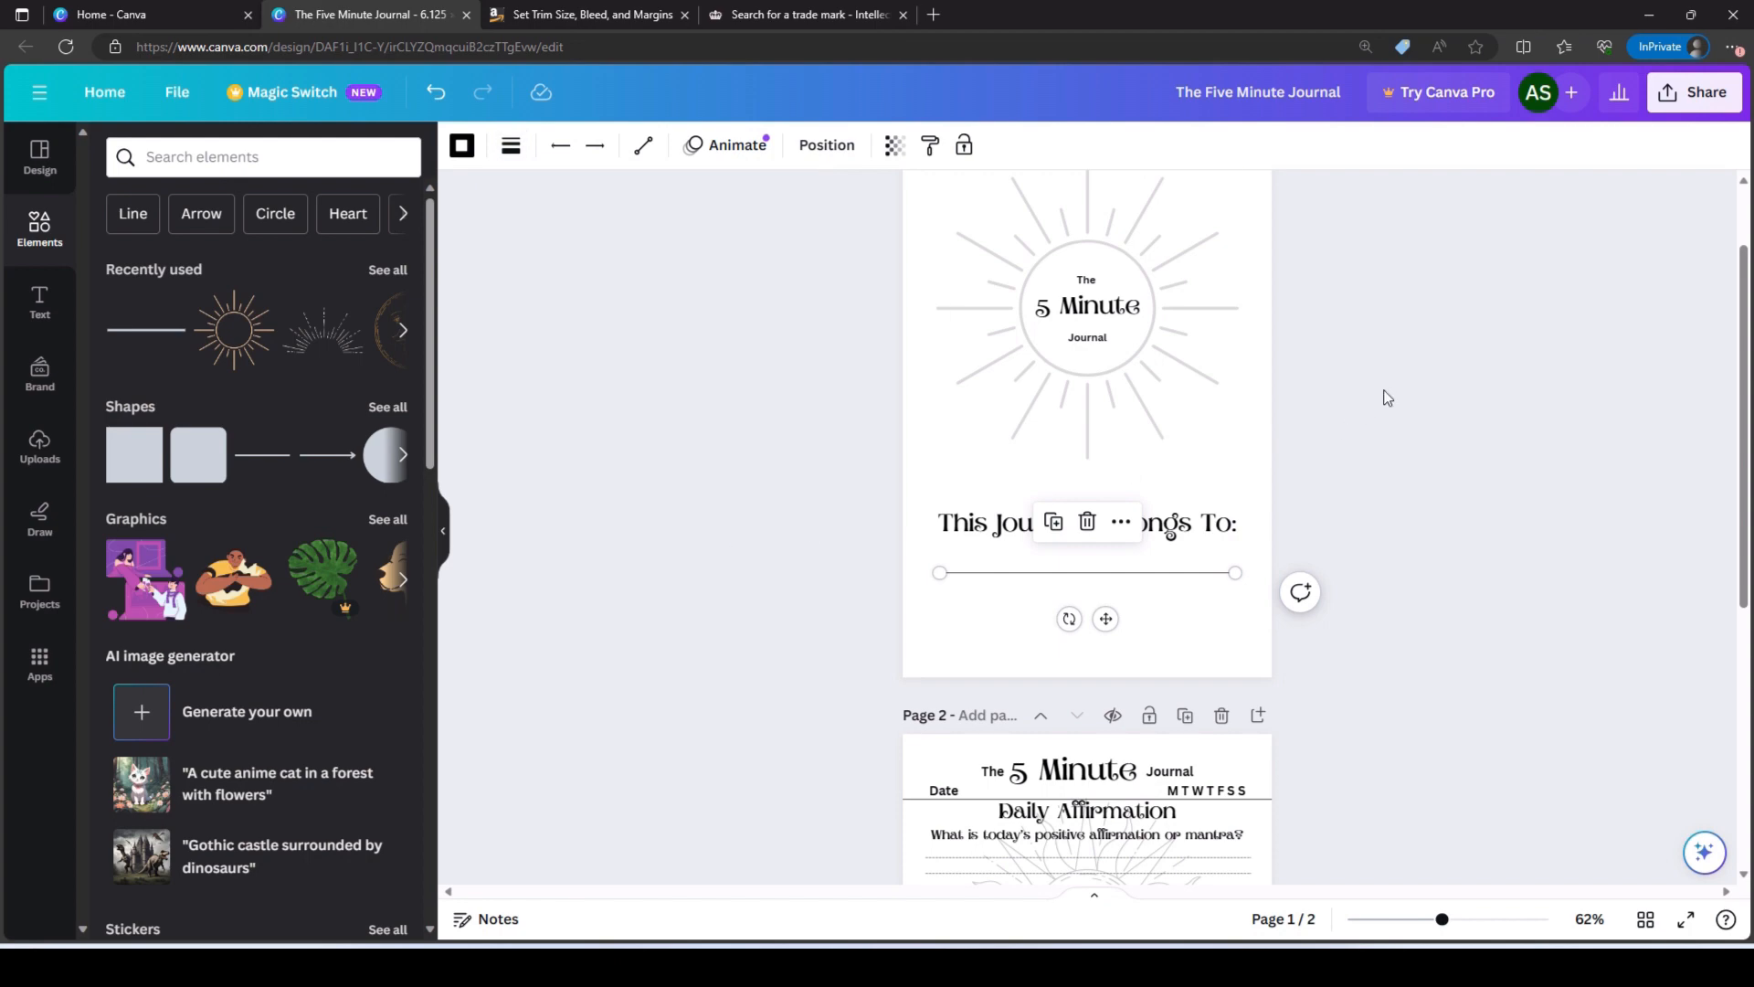
{"action": "left_click", "coordinate": [1388, 393]}
- Shift the Daily Affirmation heading, question and writing lines slightly down on page 2, and delete the full-width line under the date row
{"action": "scroll", "coordinate": [1492, 321], "scroll_direction": "down", "scroll_amount": 3}
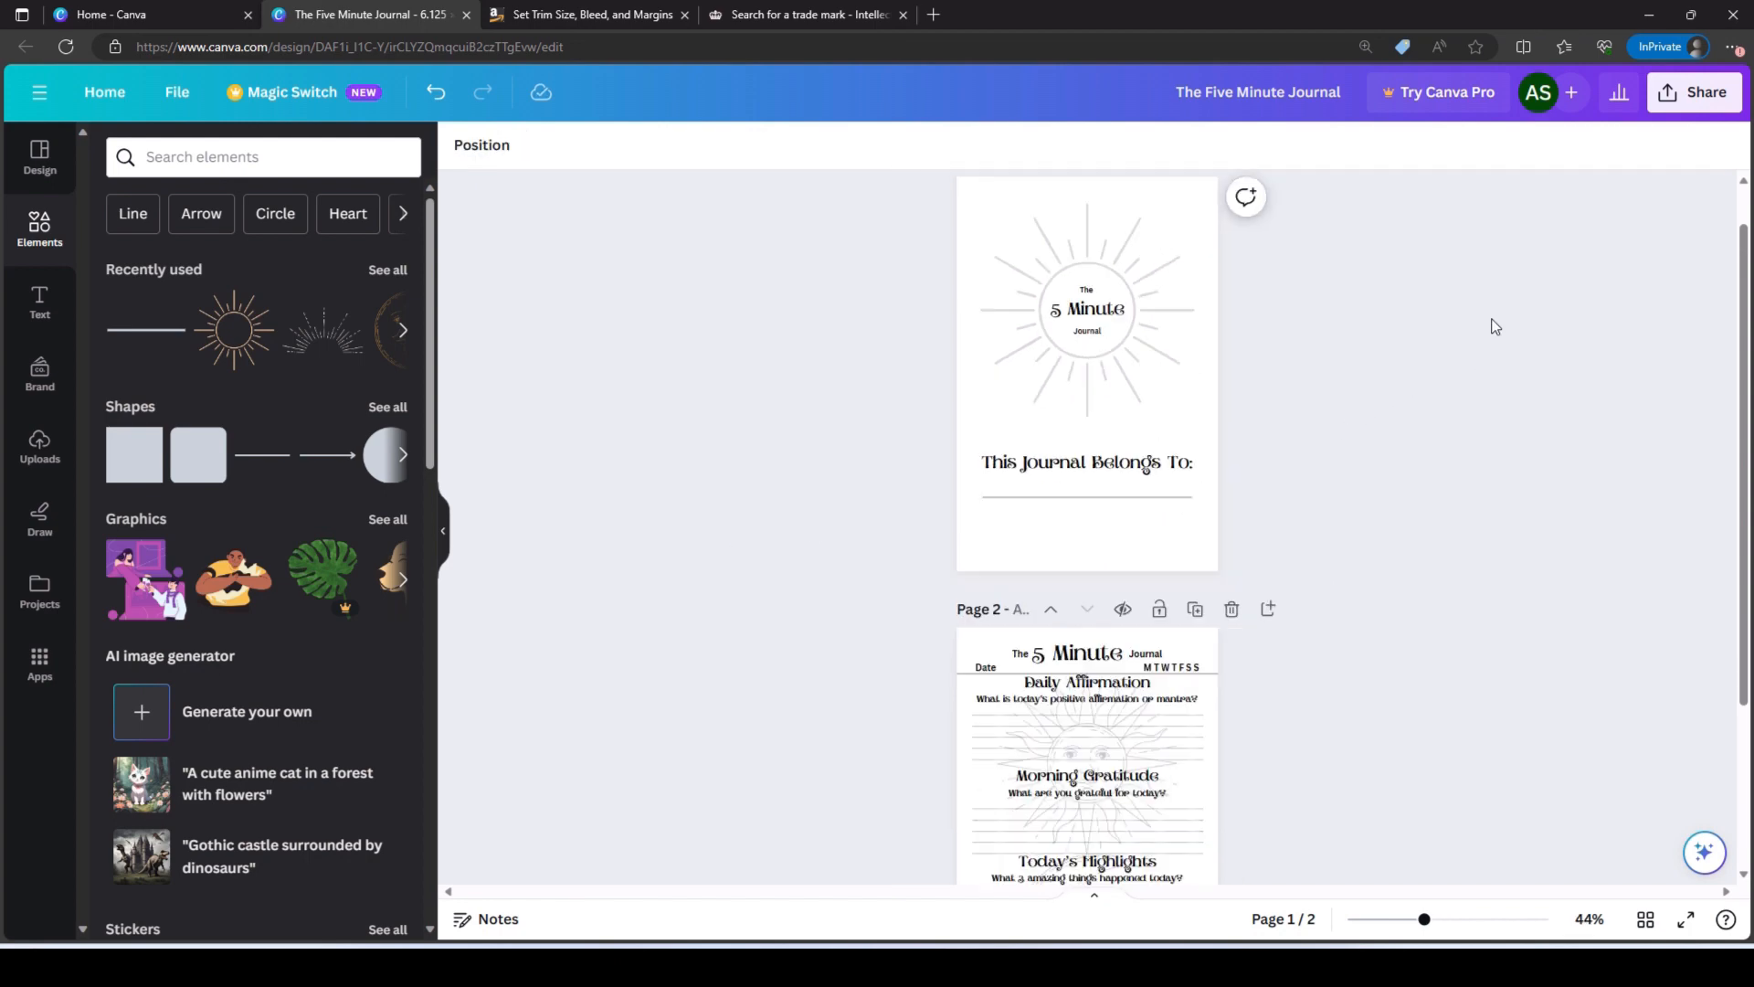
{"action": "scroll", "coordinate": [754, 496], "scroll_direction": "up", "scroll_amount": 3}
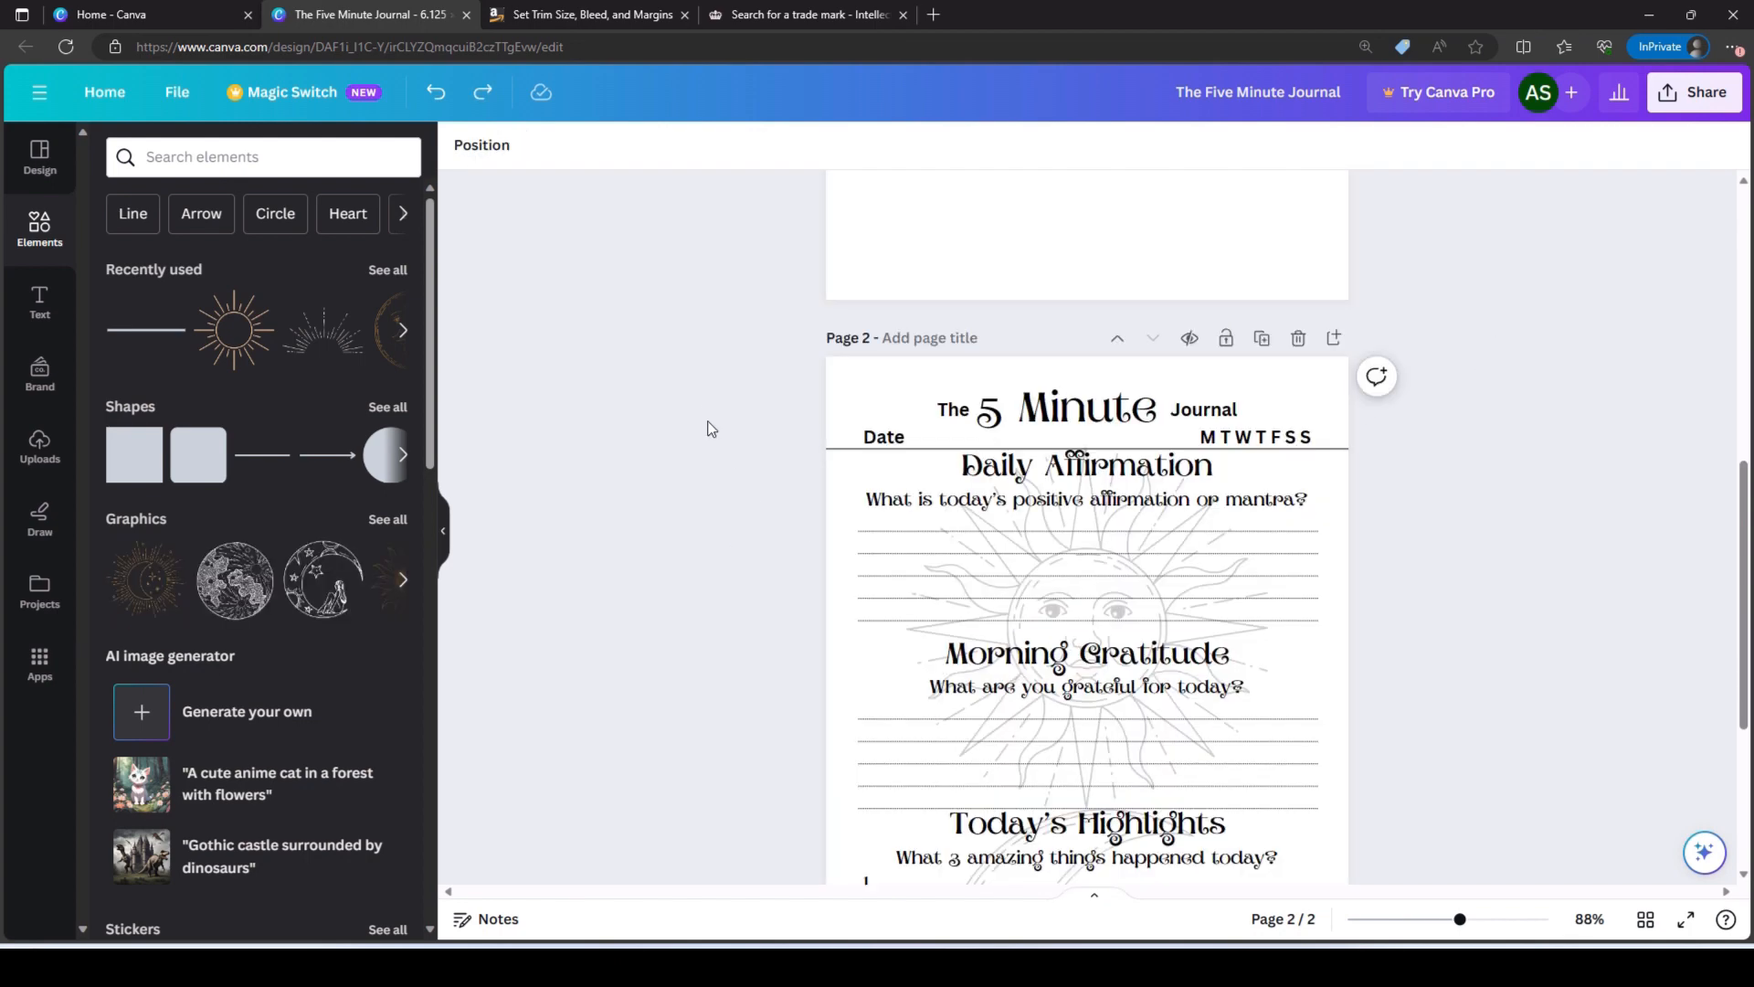
{"action": "scroll", "coordinate": [709, 427], "scroll_direction": "up", "scroll_amount": 3}
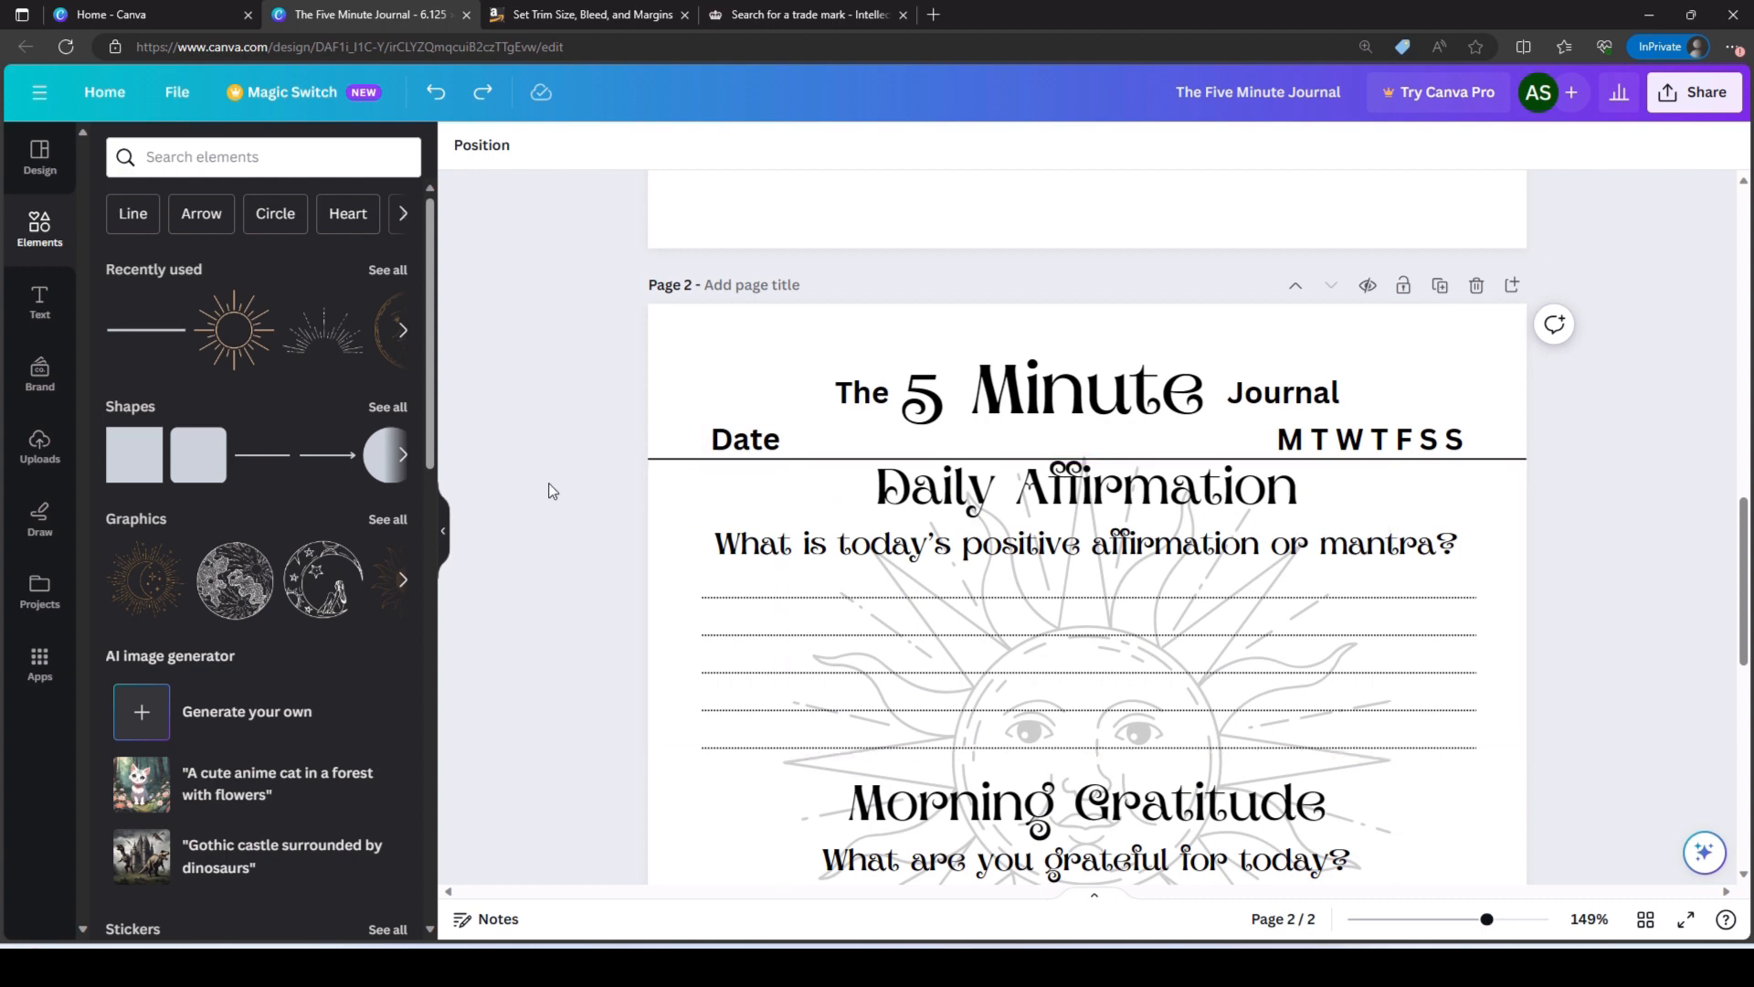
{"action": "left_click_drag", "start_coordinate": [728, 517], "coordinate": [728, 563]}
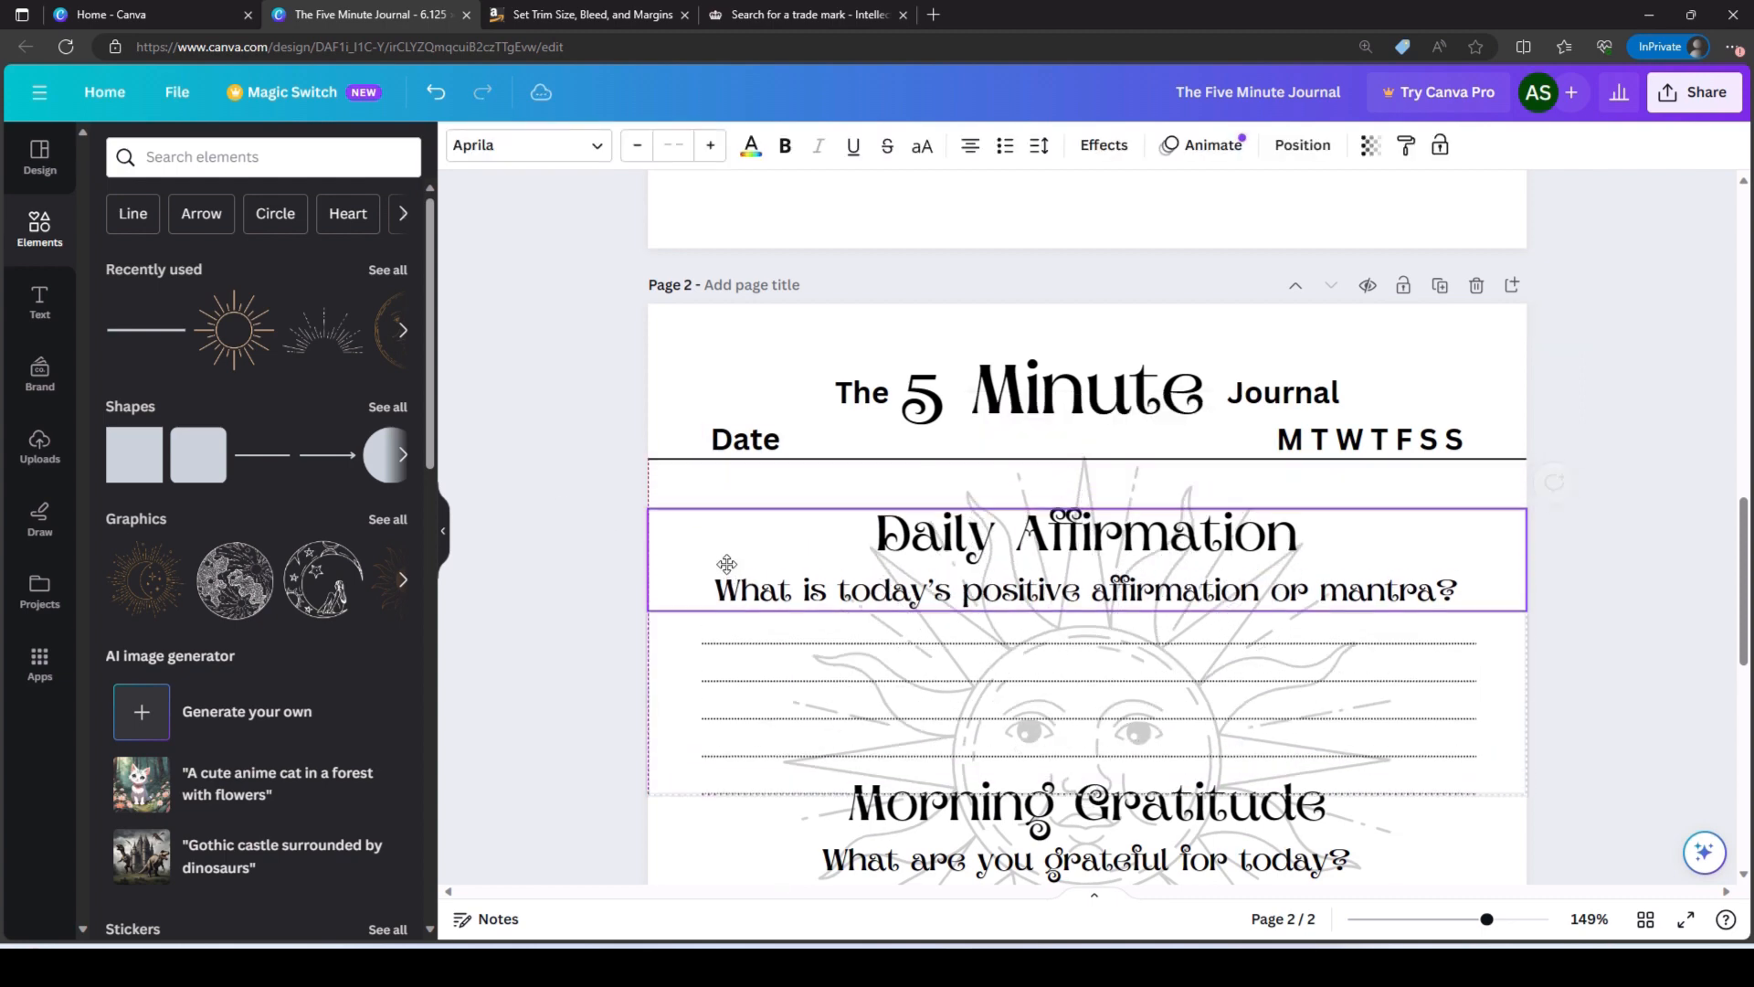
{"action": "left_click", "coordinate": [764, 460]}
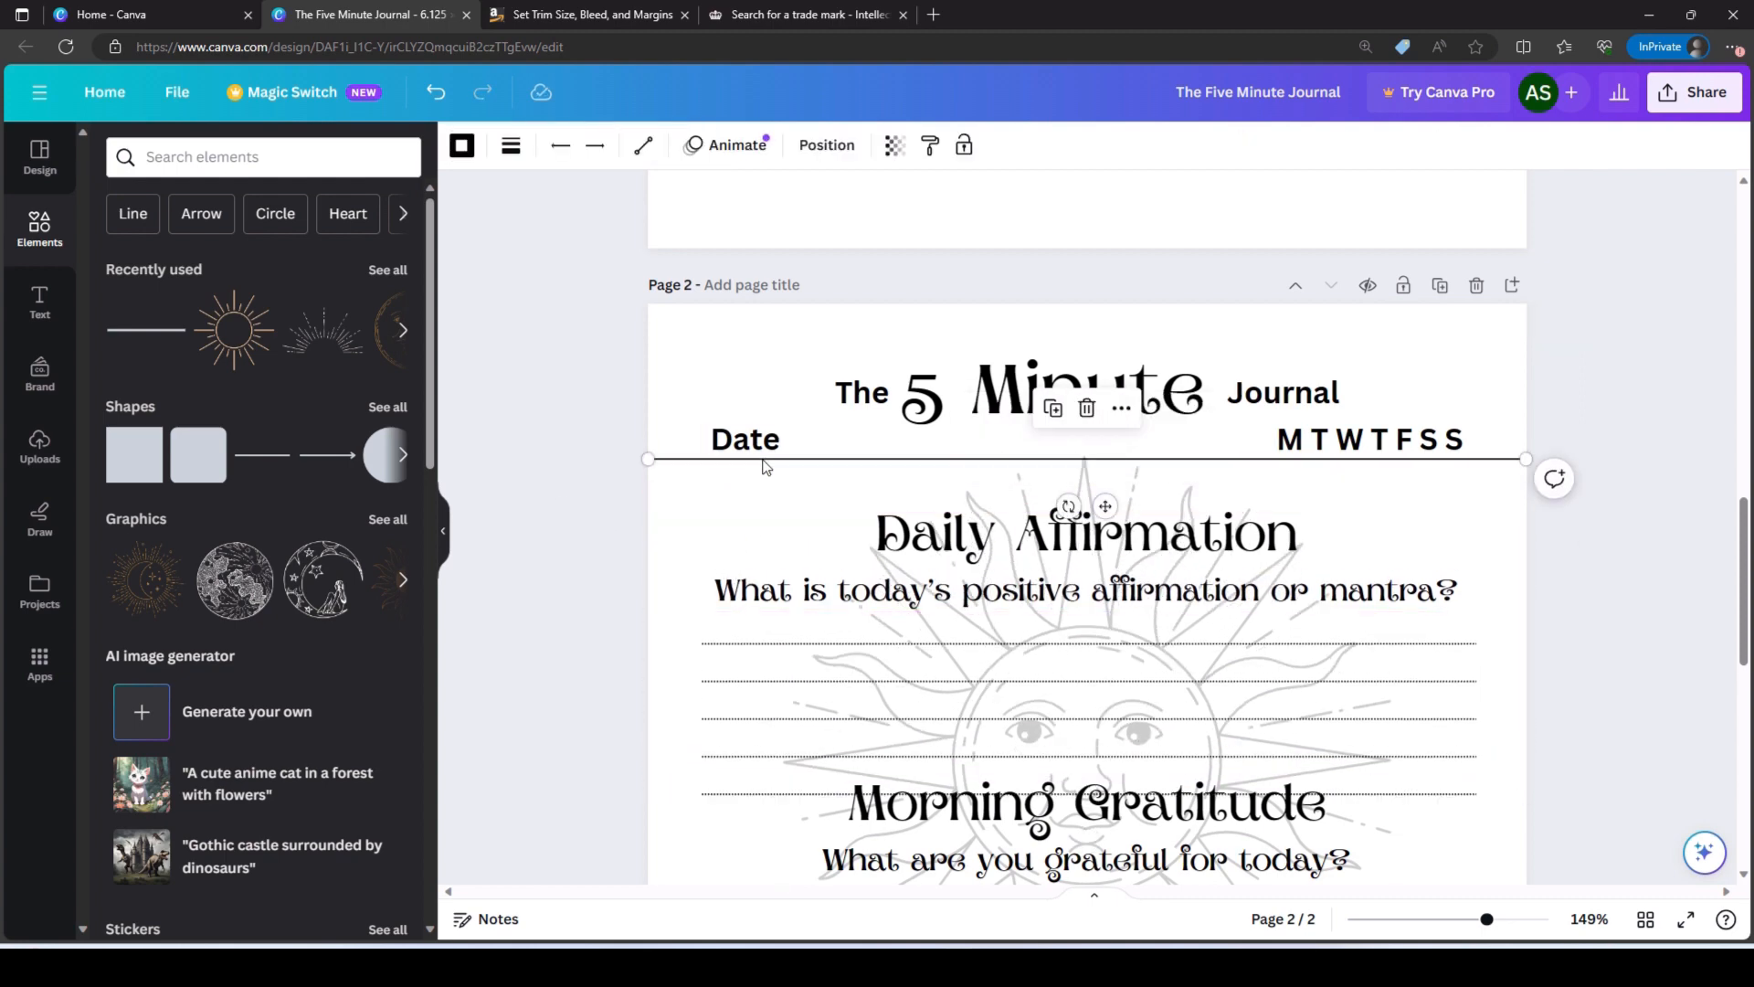
{"action": "key", "text": "Delete"}
{"action": "scroll", "coordinate": [1528, 406], "scroll_direction": "down", "scroll_amount": 5}
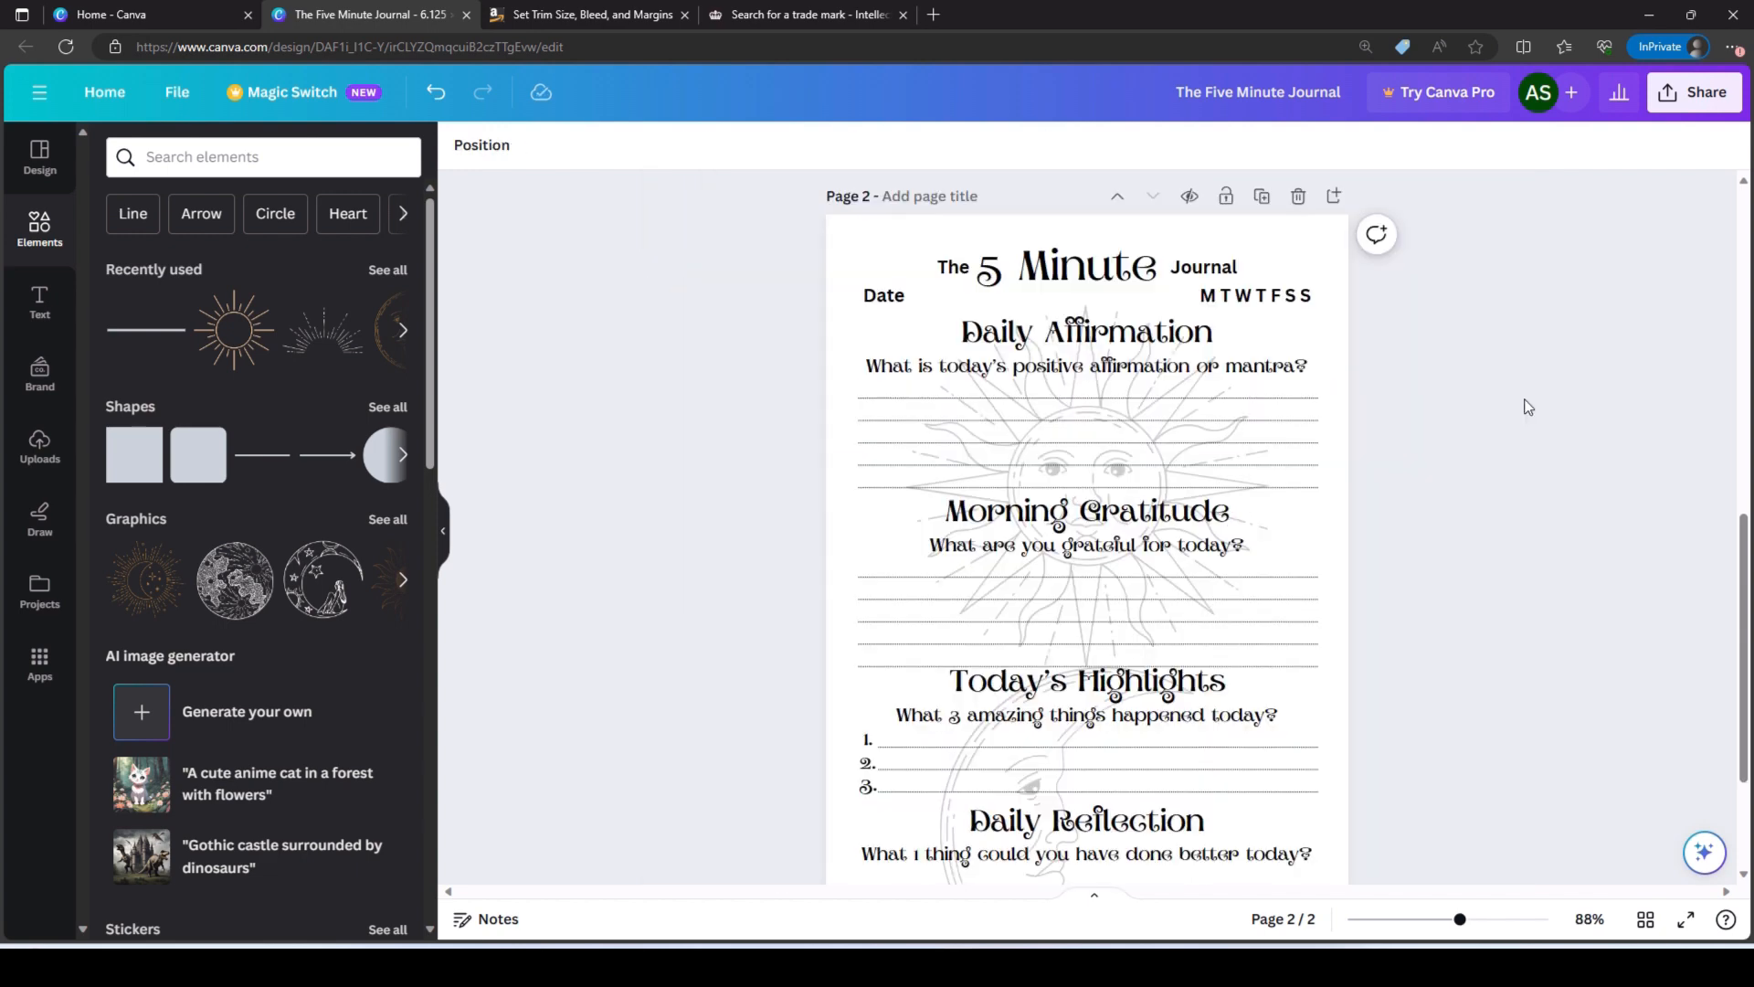
- Switch to the page grid view and duplicate the daily journal page repeatedly until the design has 100 pages
{"action": "left_click", "coordinate": [1646, 919]}
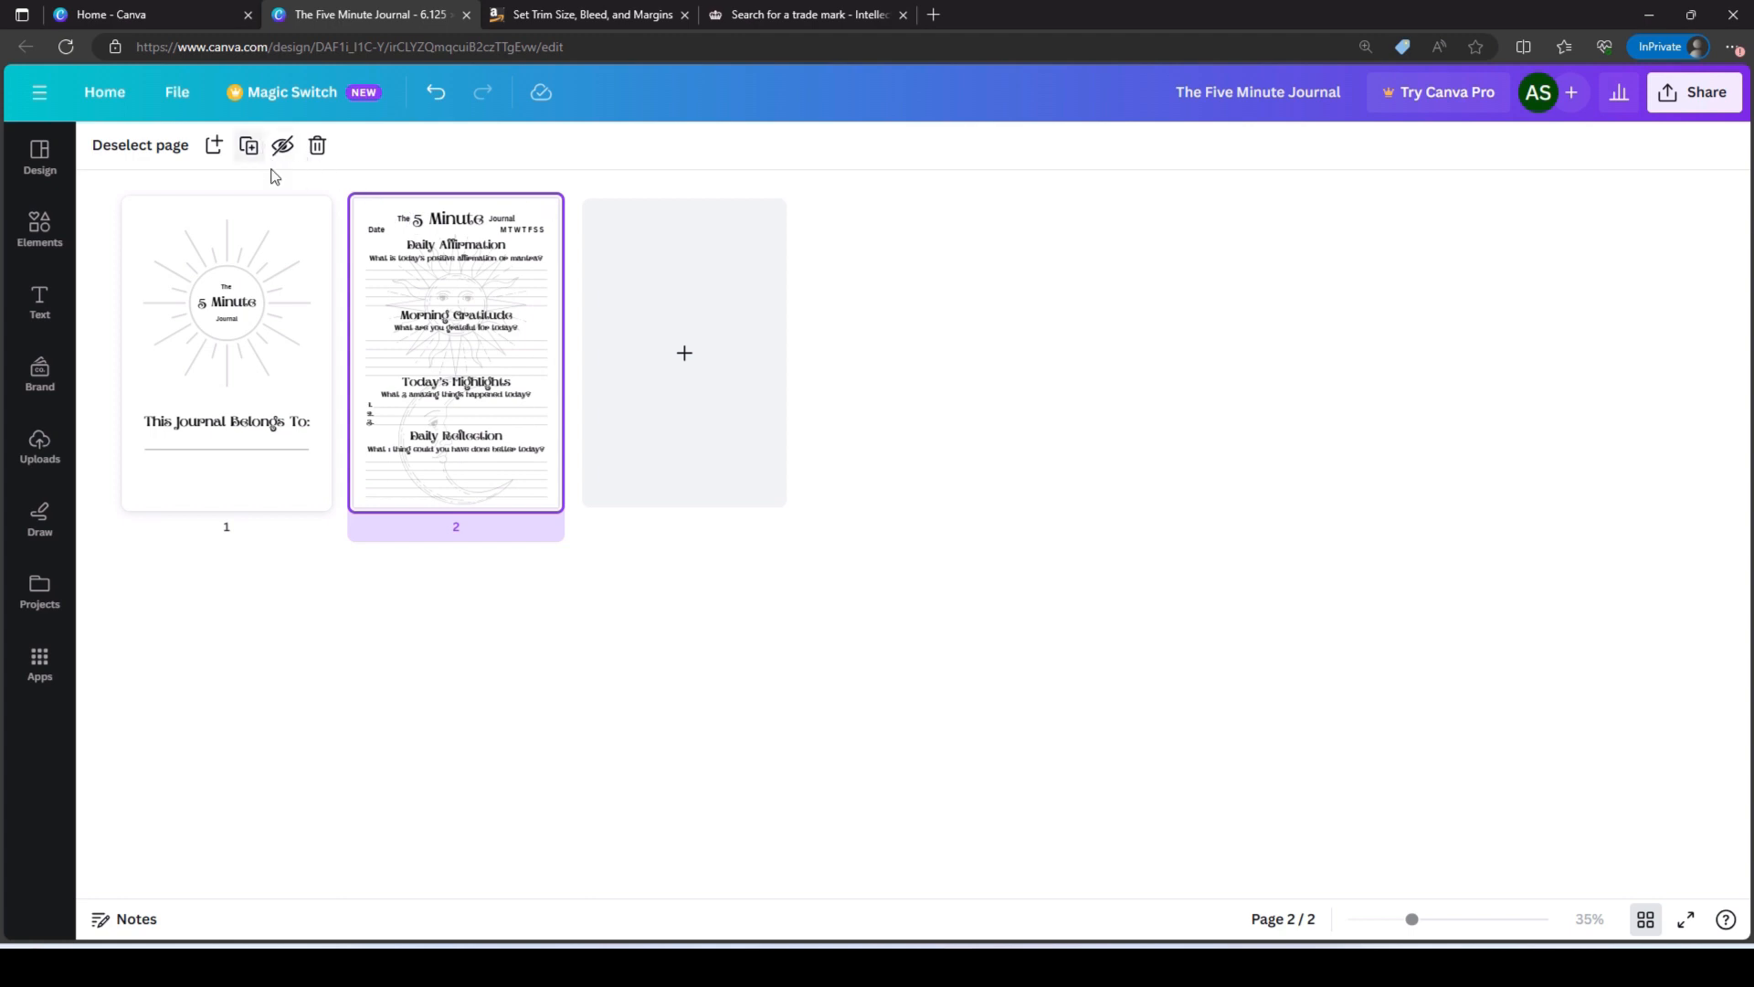
{"action": "left_click", "coordinate": [248, 146]}
{"action": "left_click", "coordinate": [248, 146]}
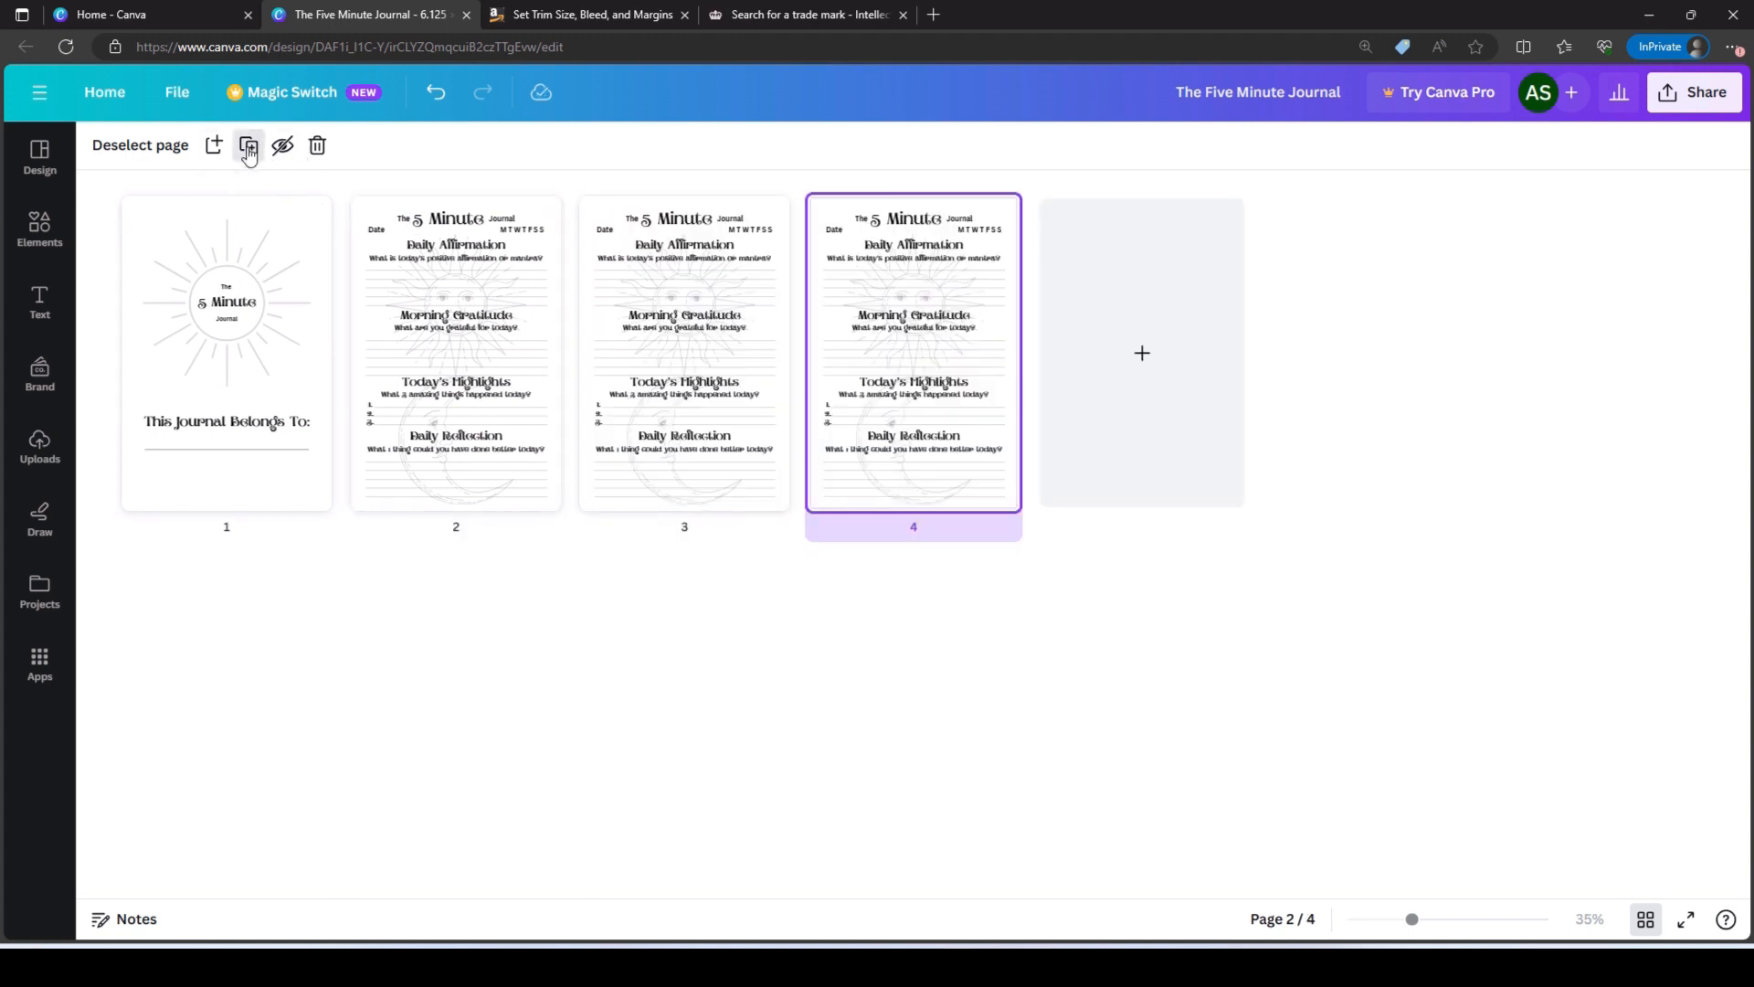
{"action": "left_click", "coordinate": [248, 146]}
{"action": "left_click", "coordinate": [248, 146]}
{"action": "left_click", "coordinate": [248, 147]}
{"action": "left_click", "coordinate": [248, 146]}
{"action": "left_click", "coordinate": [248, 146]}
{"action": "left_click", "coordinate": [249, 147]}
{"action": "left_click", "coordinate": [248, 147]}
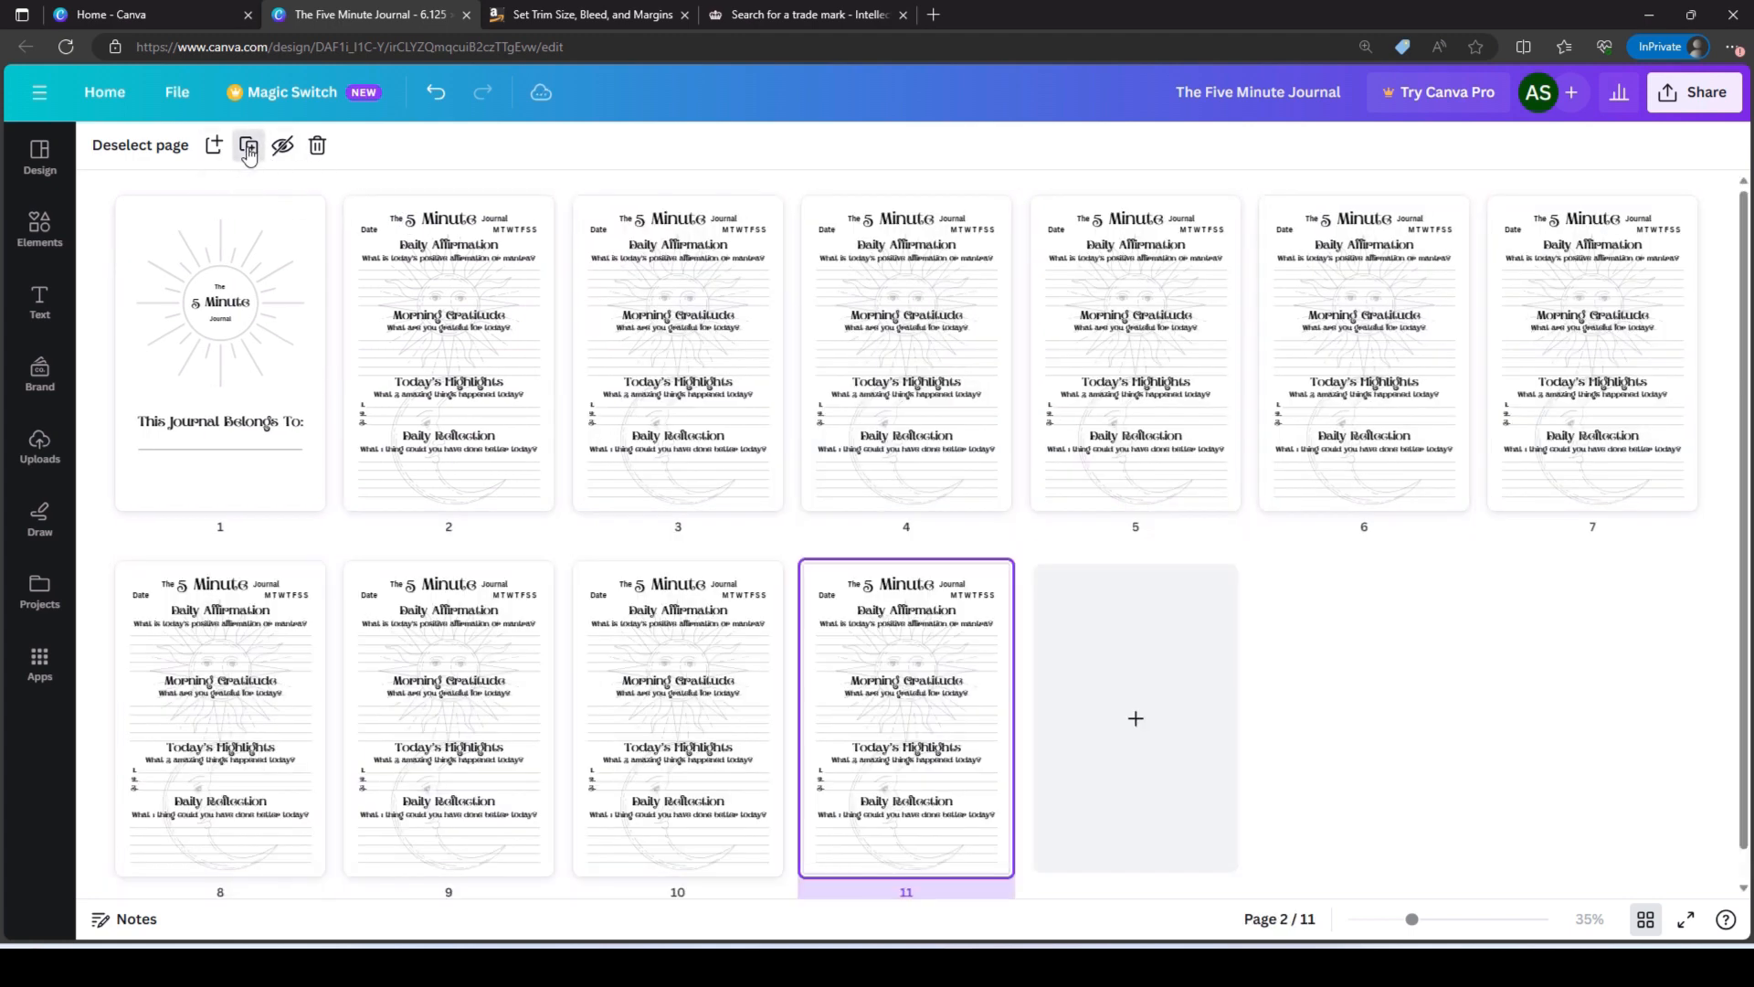
{"action": "left_click", "coordinate": [248, 146]}
{"action": "left_click", "coordinate": [248, 146]}
{"action": "left_click", "coordinate": [248, 146]}
{"action": "left_click", "coordinate": [249, 147]}
{"action": "left_click", "coordinate": [249, 146]}
{"action": "left_click", "coordinate": [249, 146]}
{"action": "left_click", "coordinate": [248, 146]}
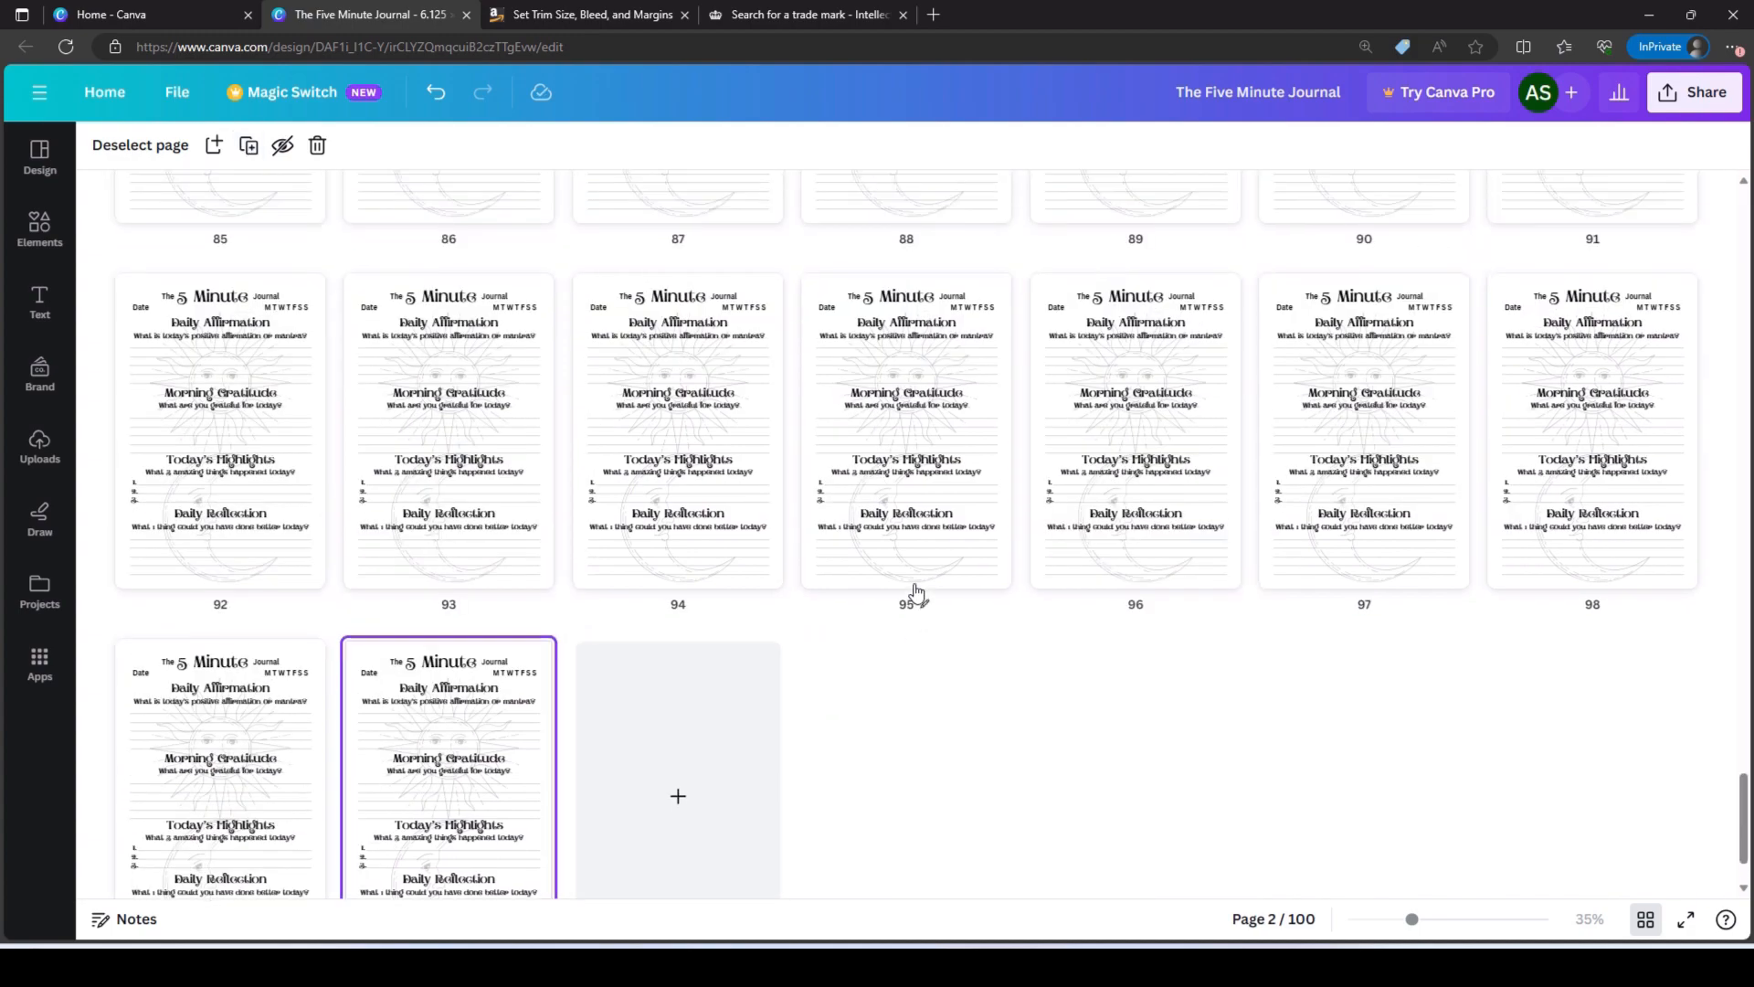
- Look back through the duplicated pages to the title page and set the design's download file type to PDF Print
{"action": "scroll", "coordinate": [918, 591], "scroll_direction": "up", "scroll_amount": 4}
{"action": "scroll", "coordinate": [918, 591], "scroll_direction": "up", "scroll_amount": 8}
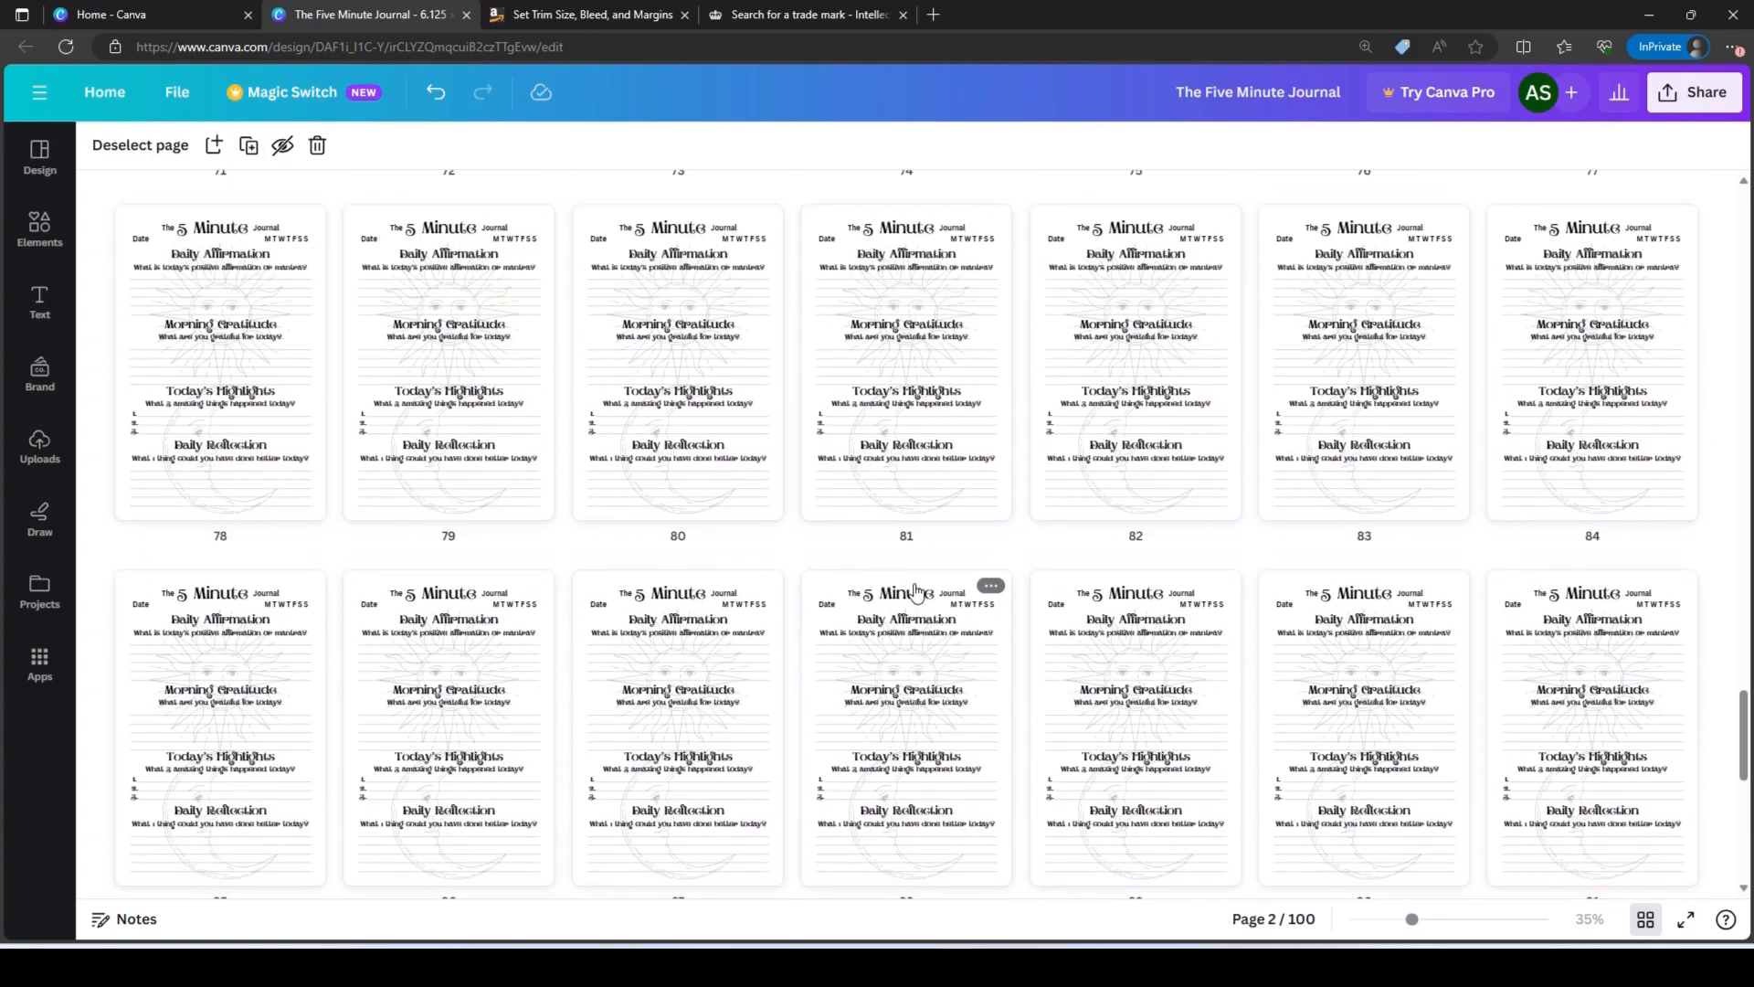
{"action": "scroll", "coordinate": [916, 592], "scroll_direction": "up", "scroll_amount": 12}
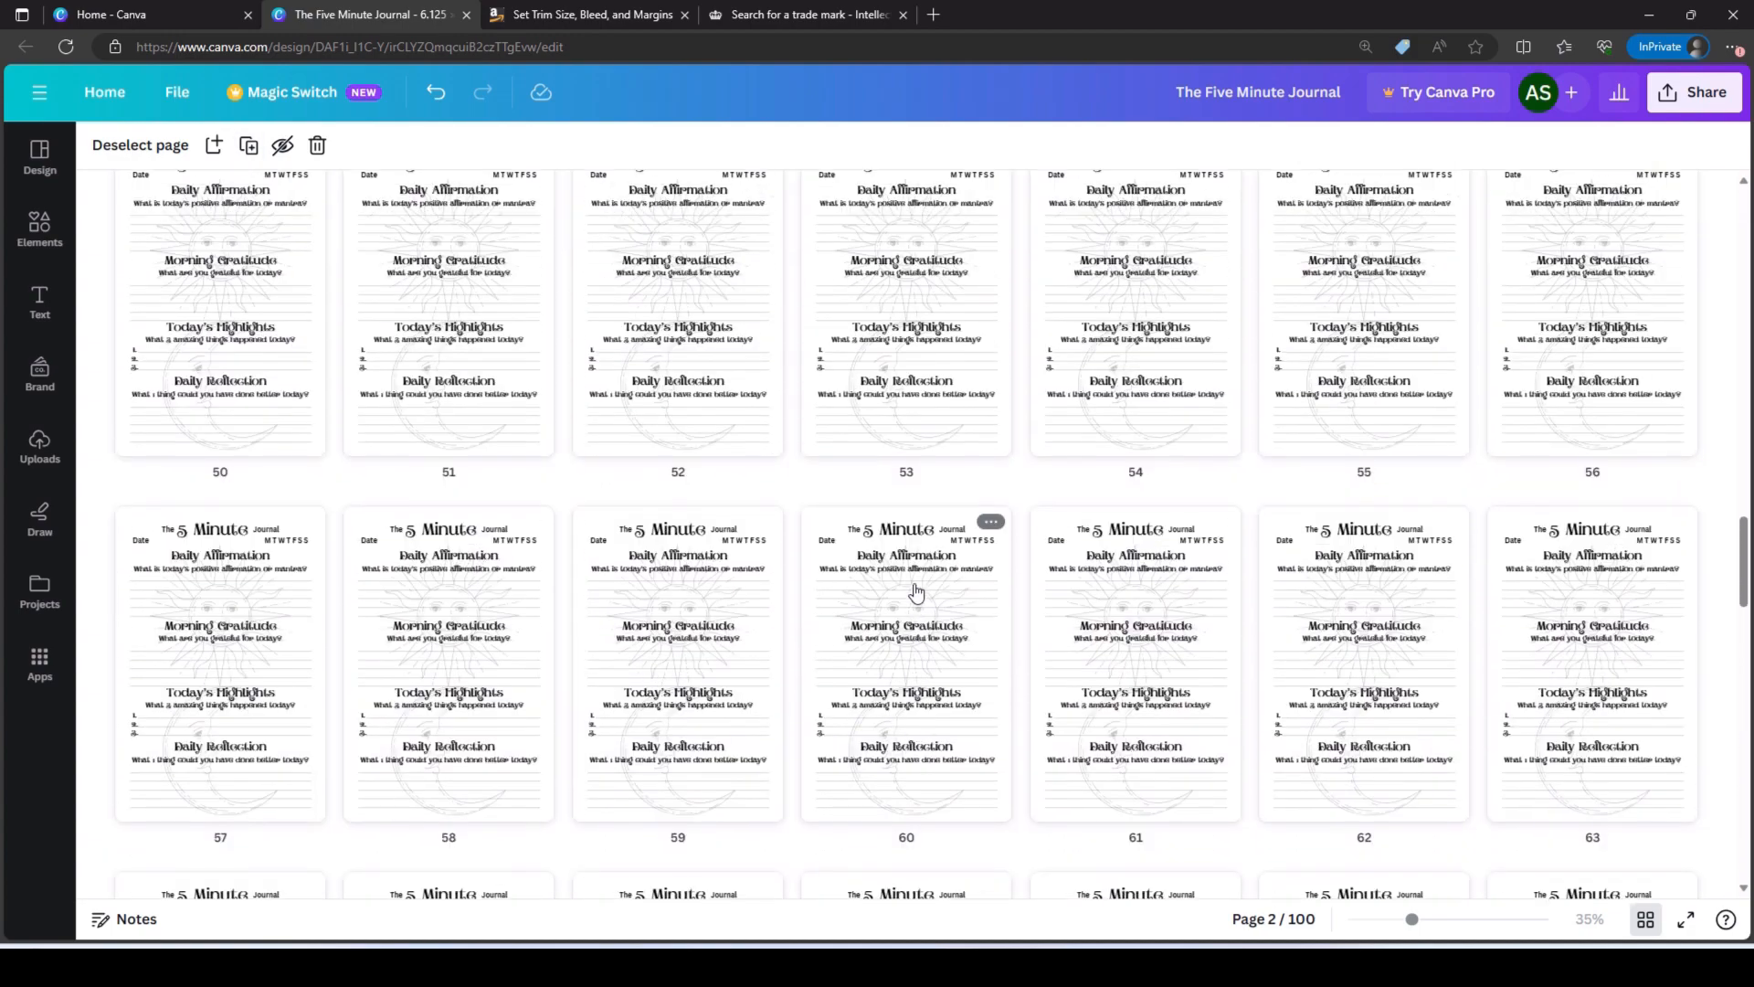
{"action": "scroll", "coordinate": [916, 592], "scroll_direction": "up", "scroll_amount": 7}
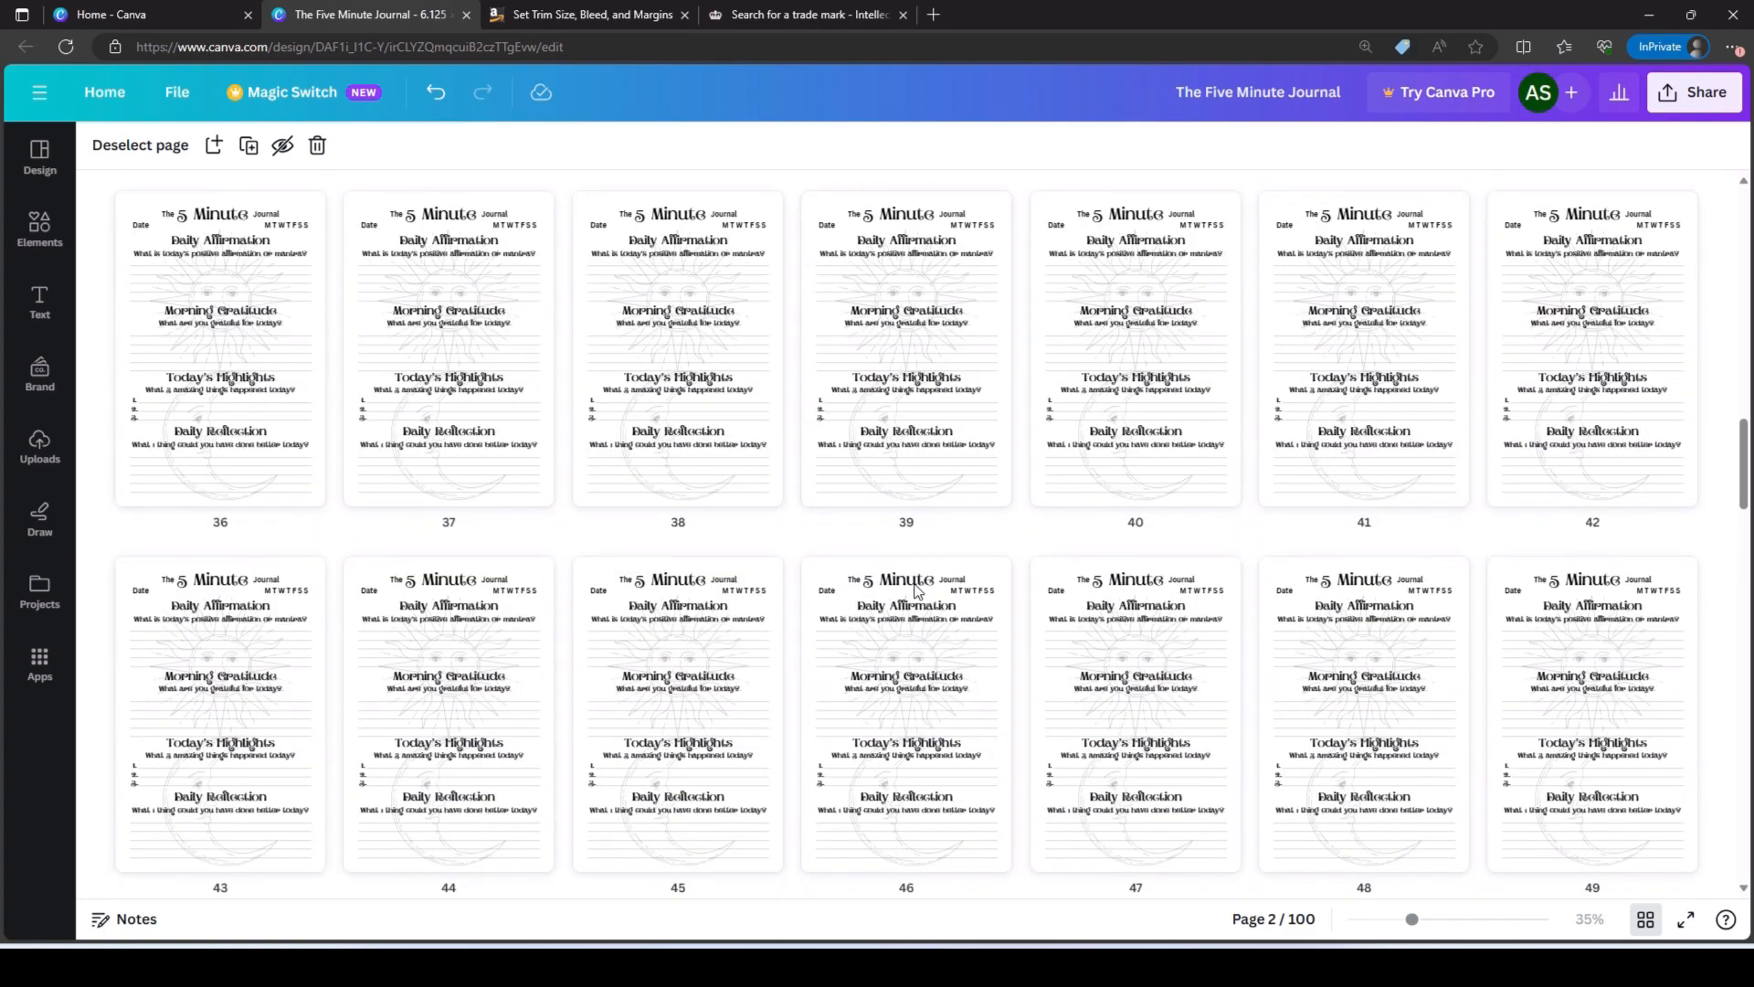
{"action": "scroll", "coordinate": [917, 592], "scroll_direction": "up", "scroll_amount": 16}
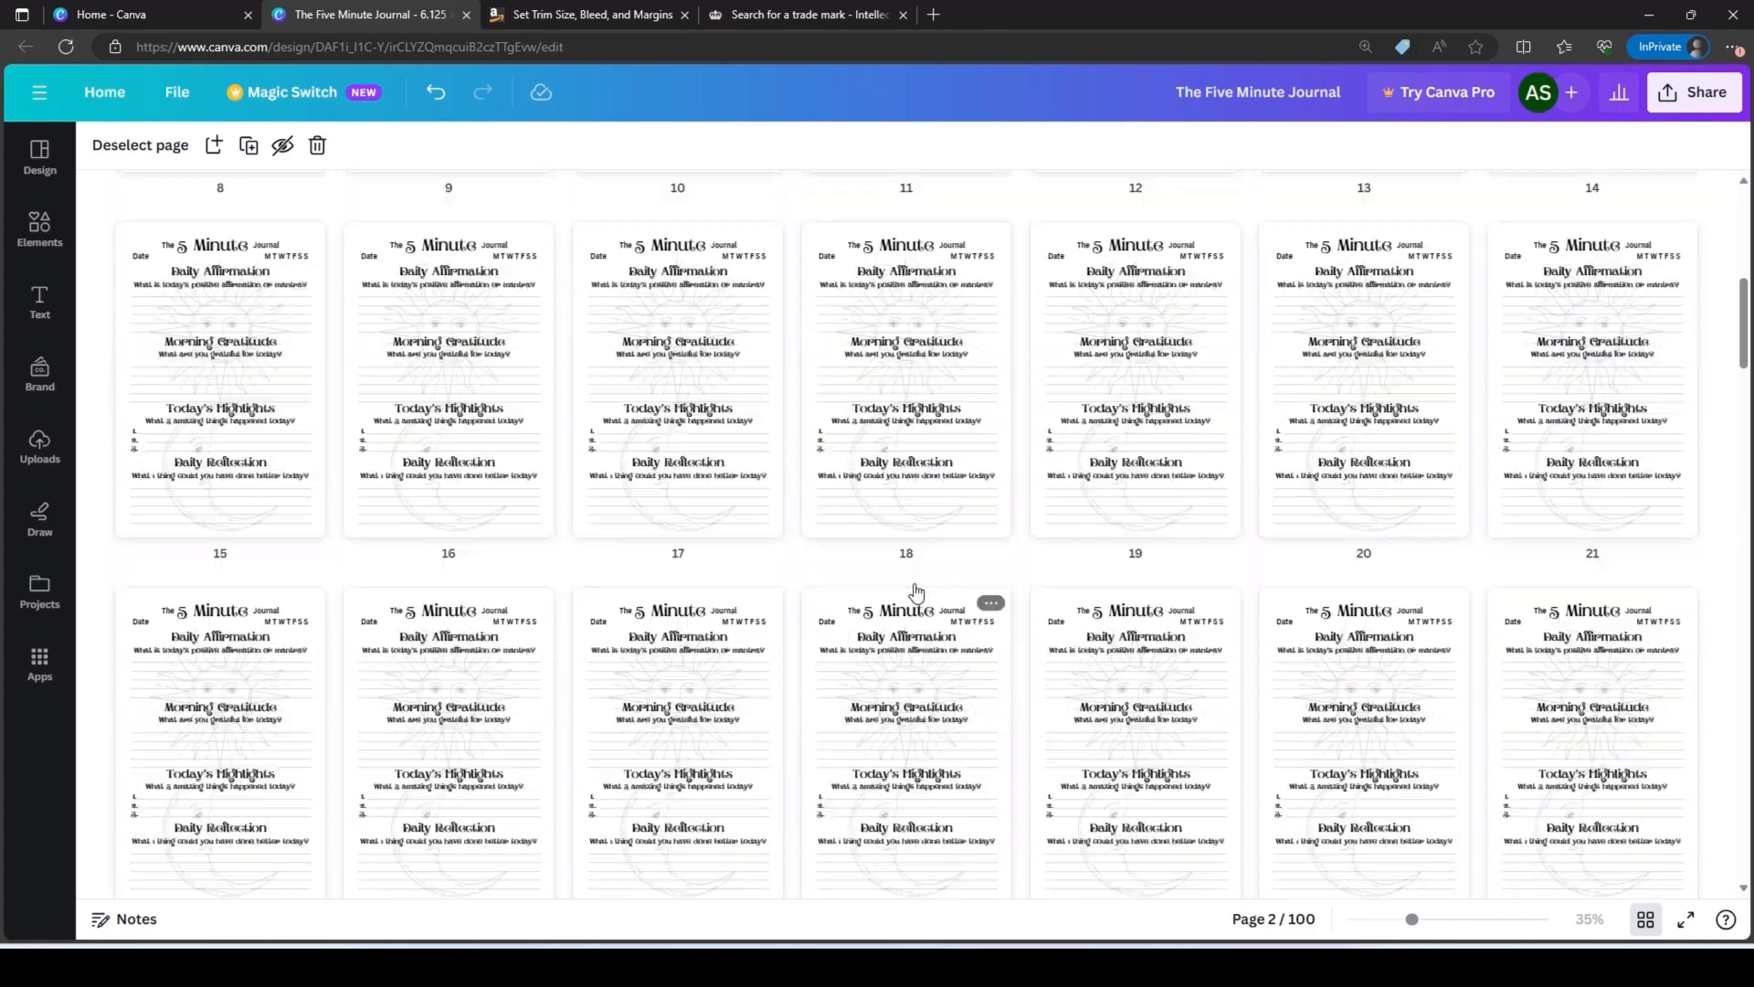
{"action": "scroll", "coordinate": [916, 592], "scroll_direction": "up", "scroll_amount": 3}
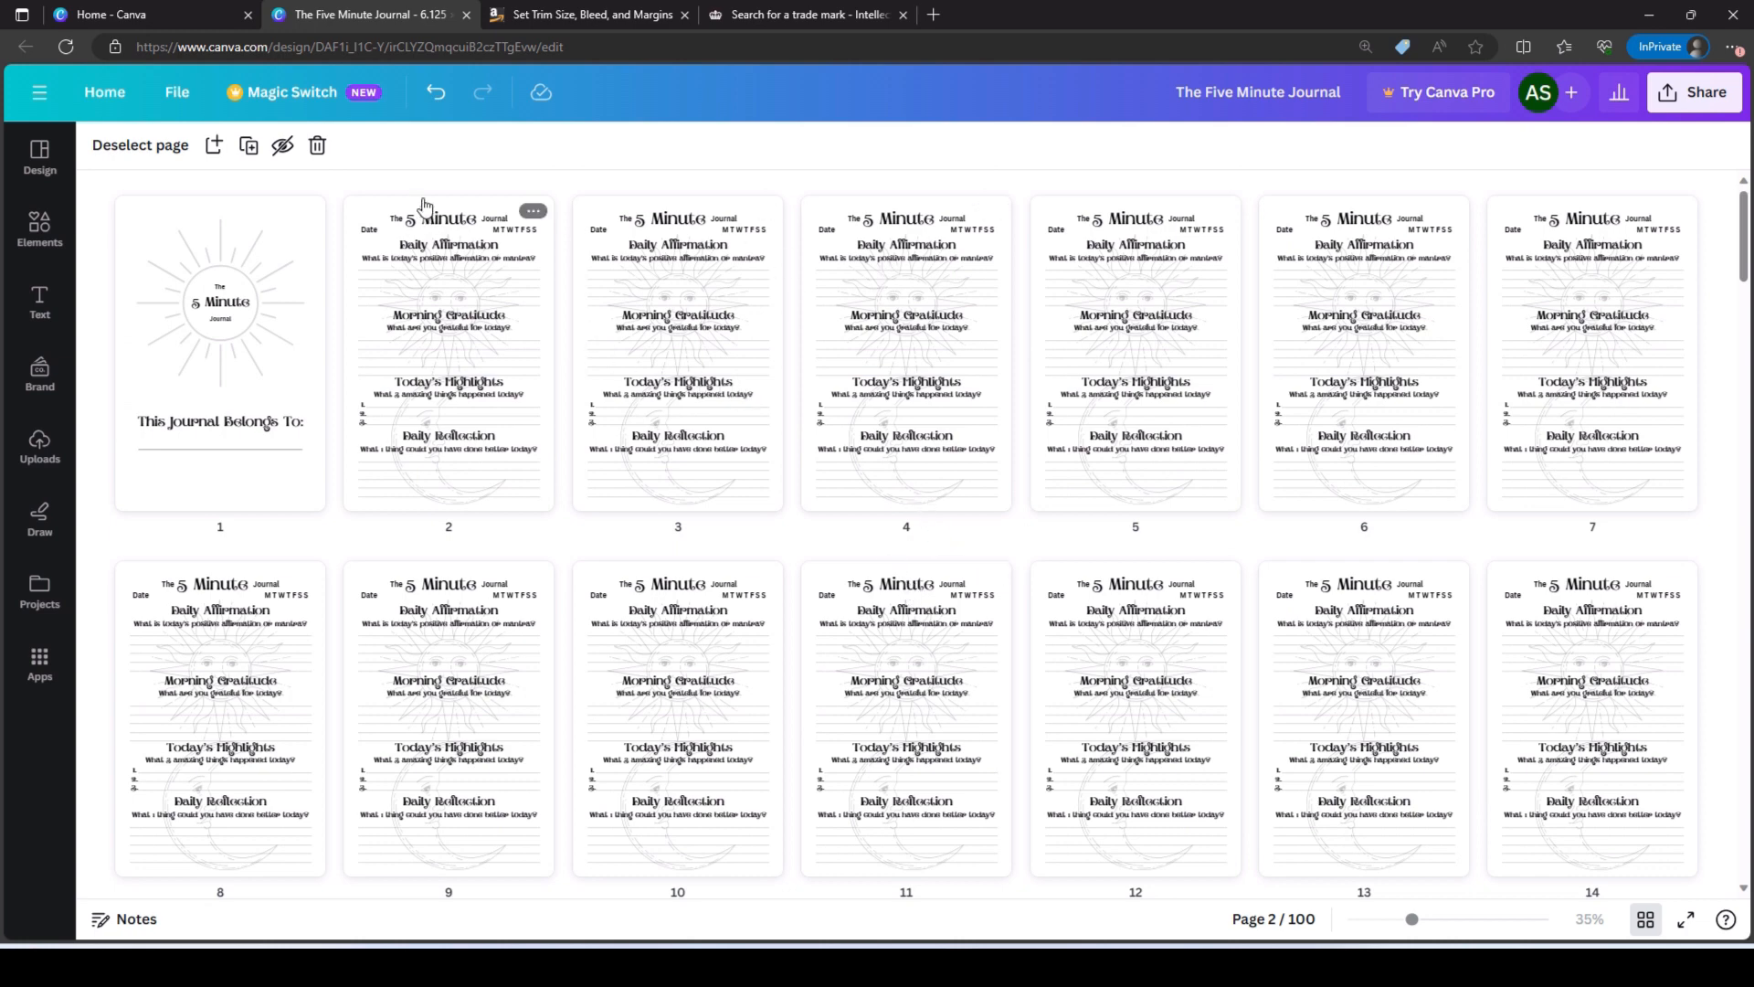
{"action": "left_click", "coordinate": [1676, 99]}
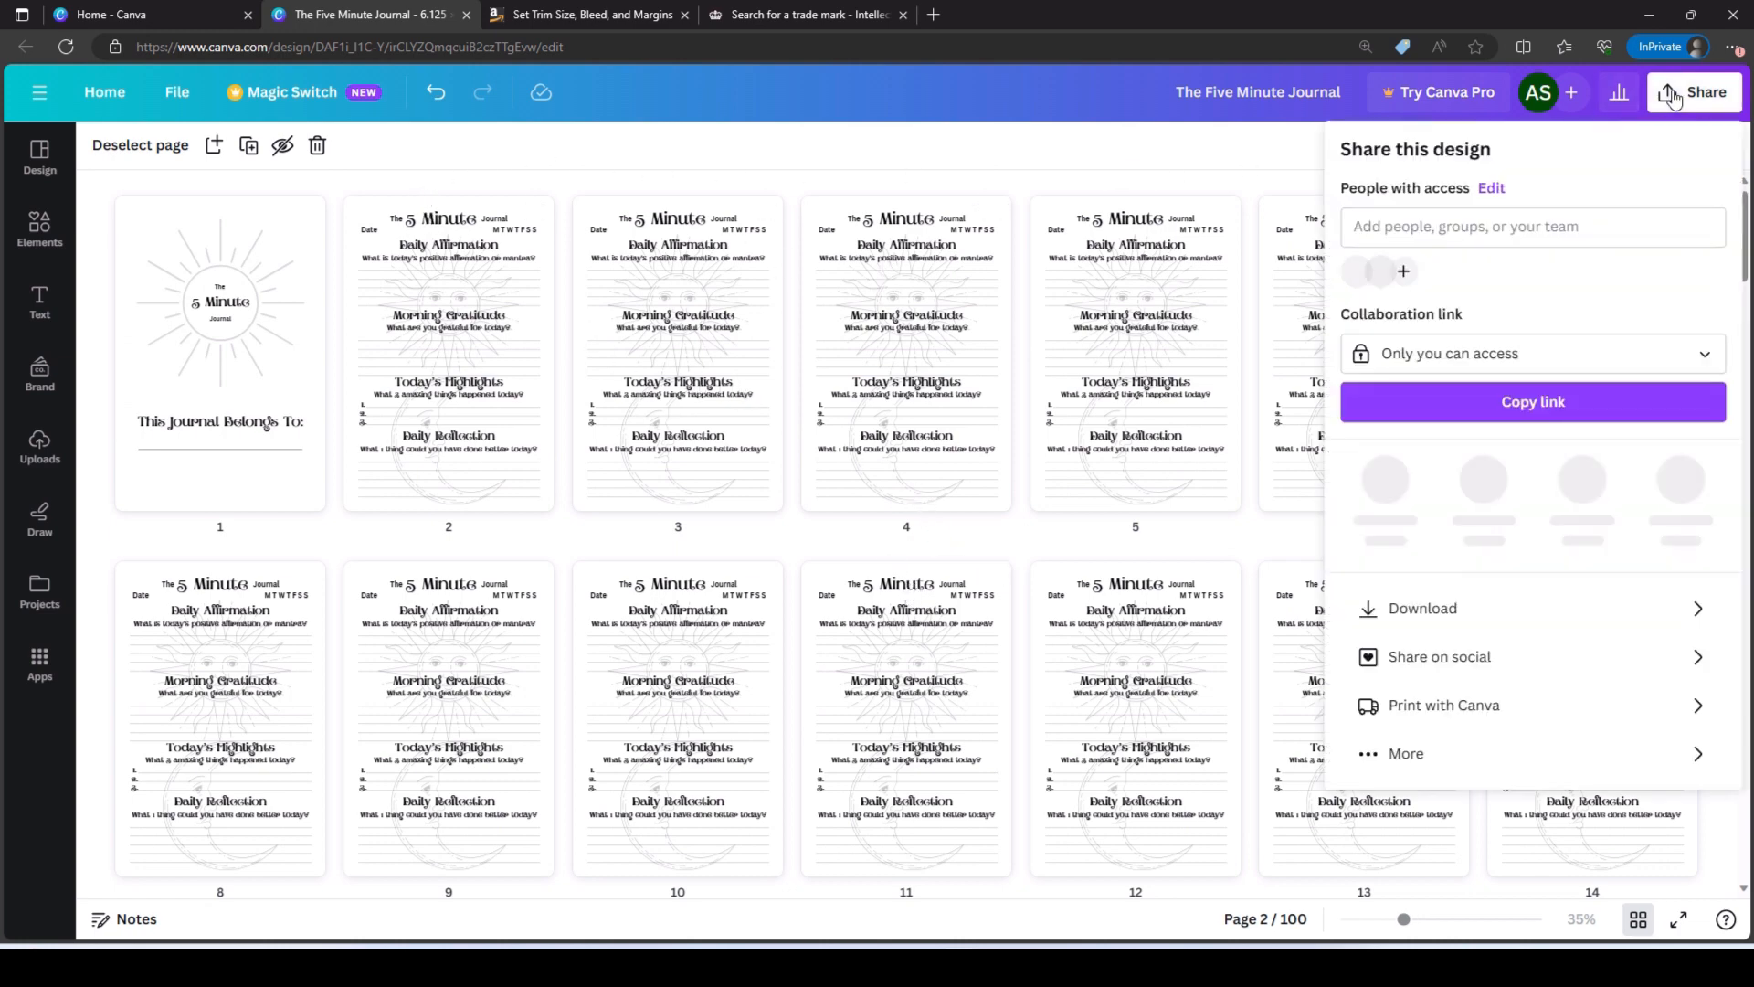
{"action": "left_click", "coordinate": [1407, 595]}
{"action": "left_click", "coordinate": [1477, 234]}
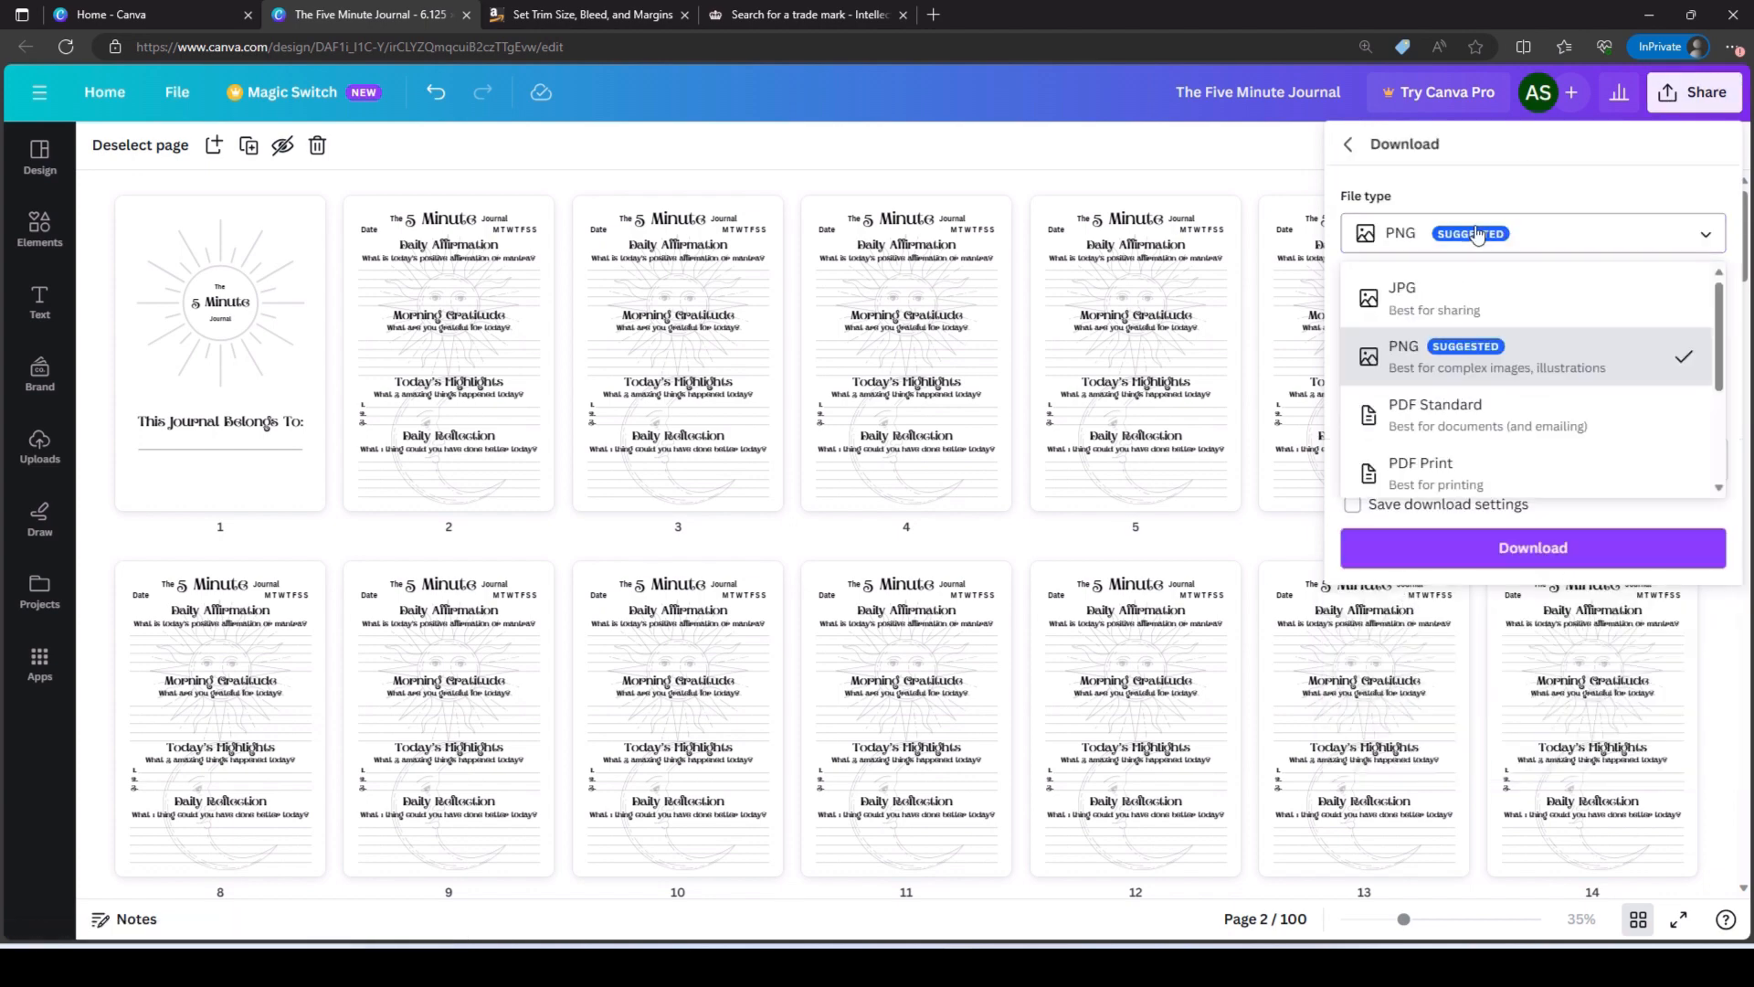
{"action": "left_click", "coordinate": [1430, 482]}
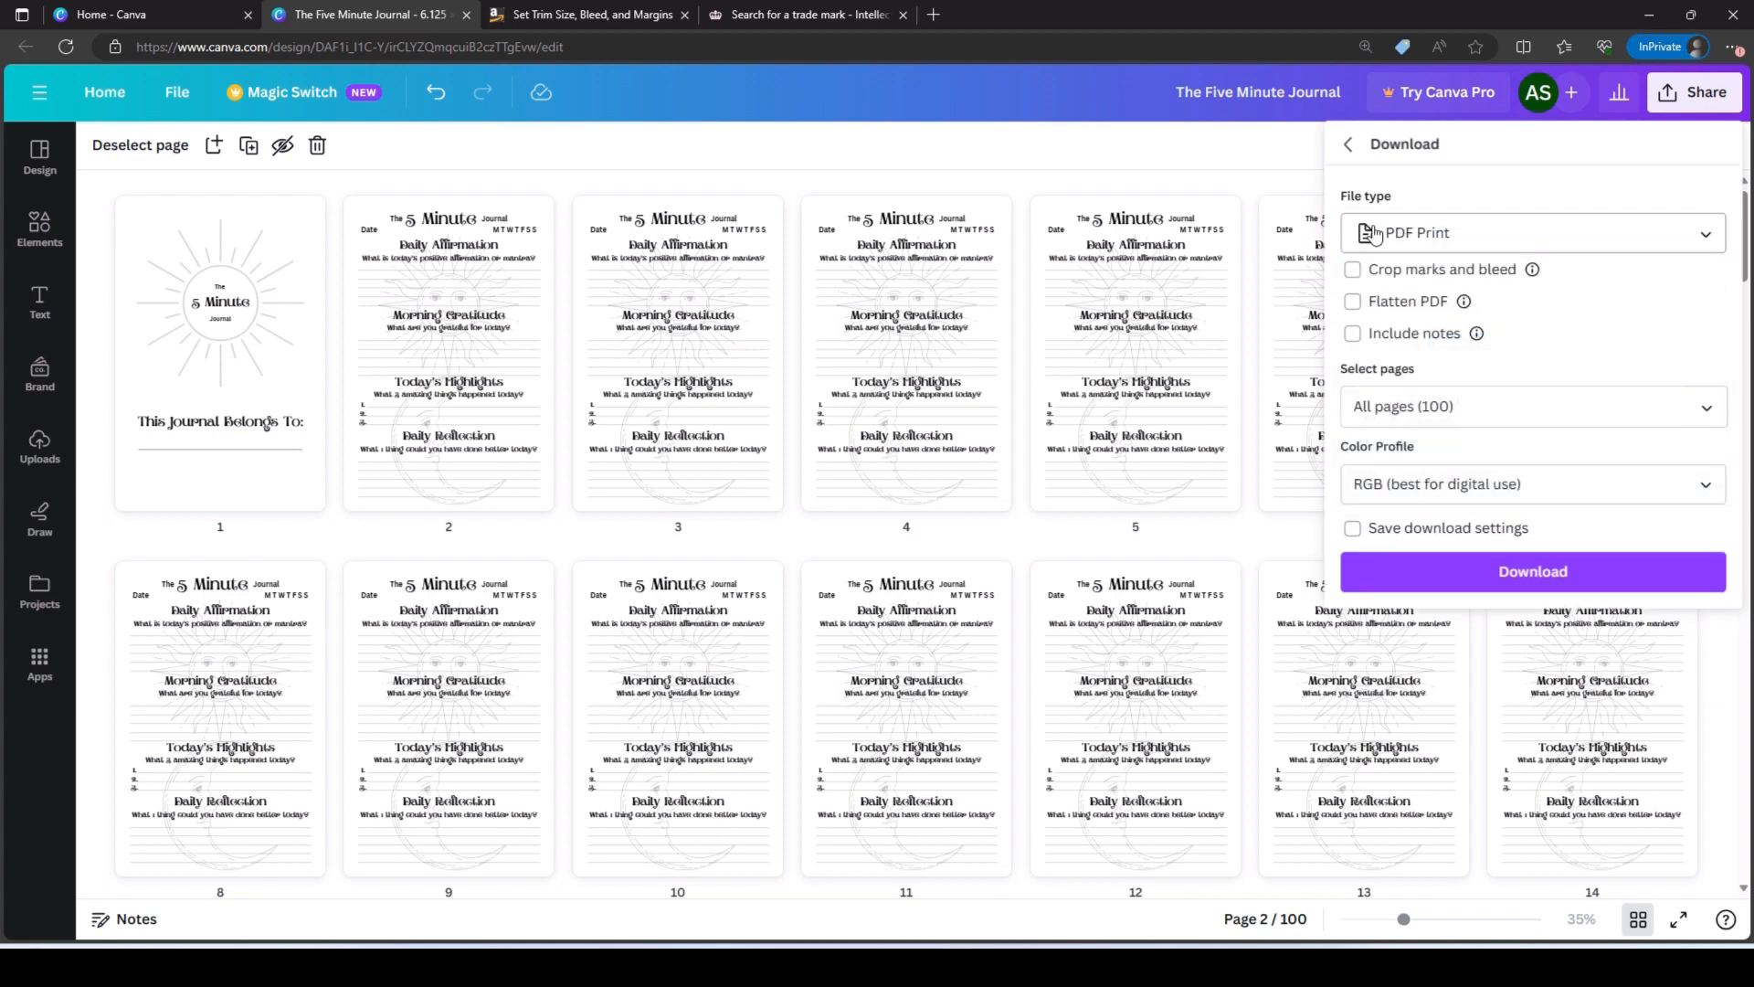